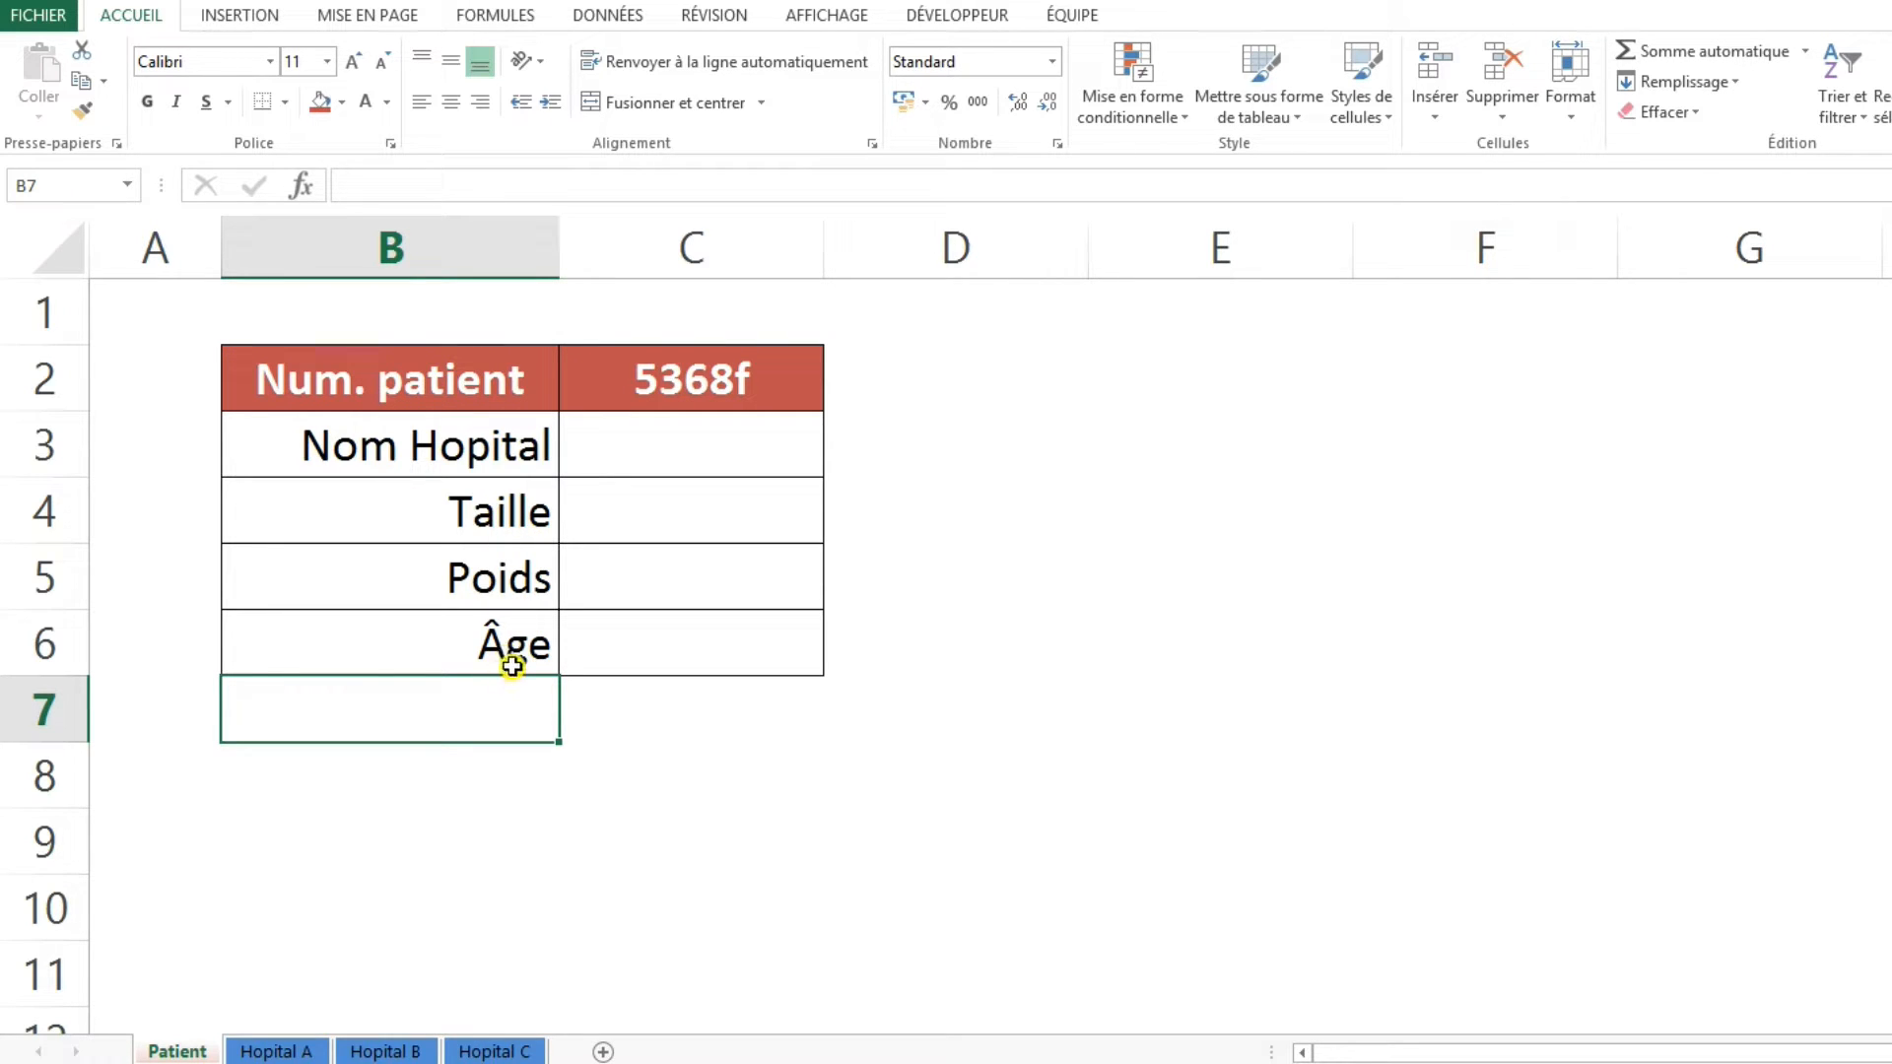
Look through the patient tables on the Hopital A, Hopital B and Hopital C sheets
{"action": "key", "text": "ctrl+Page_Down"}
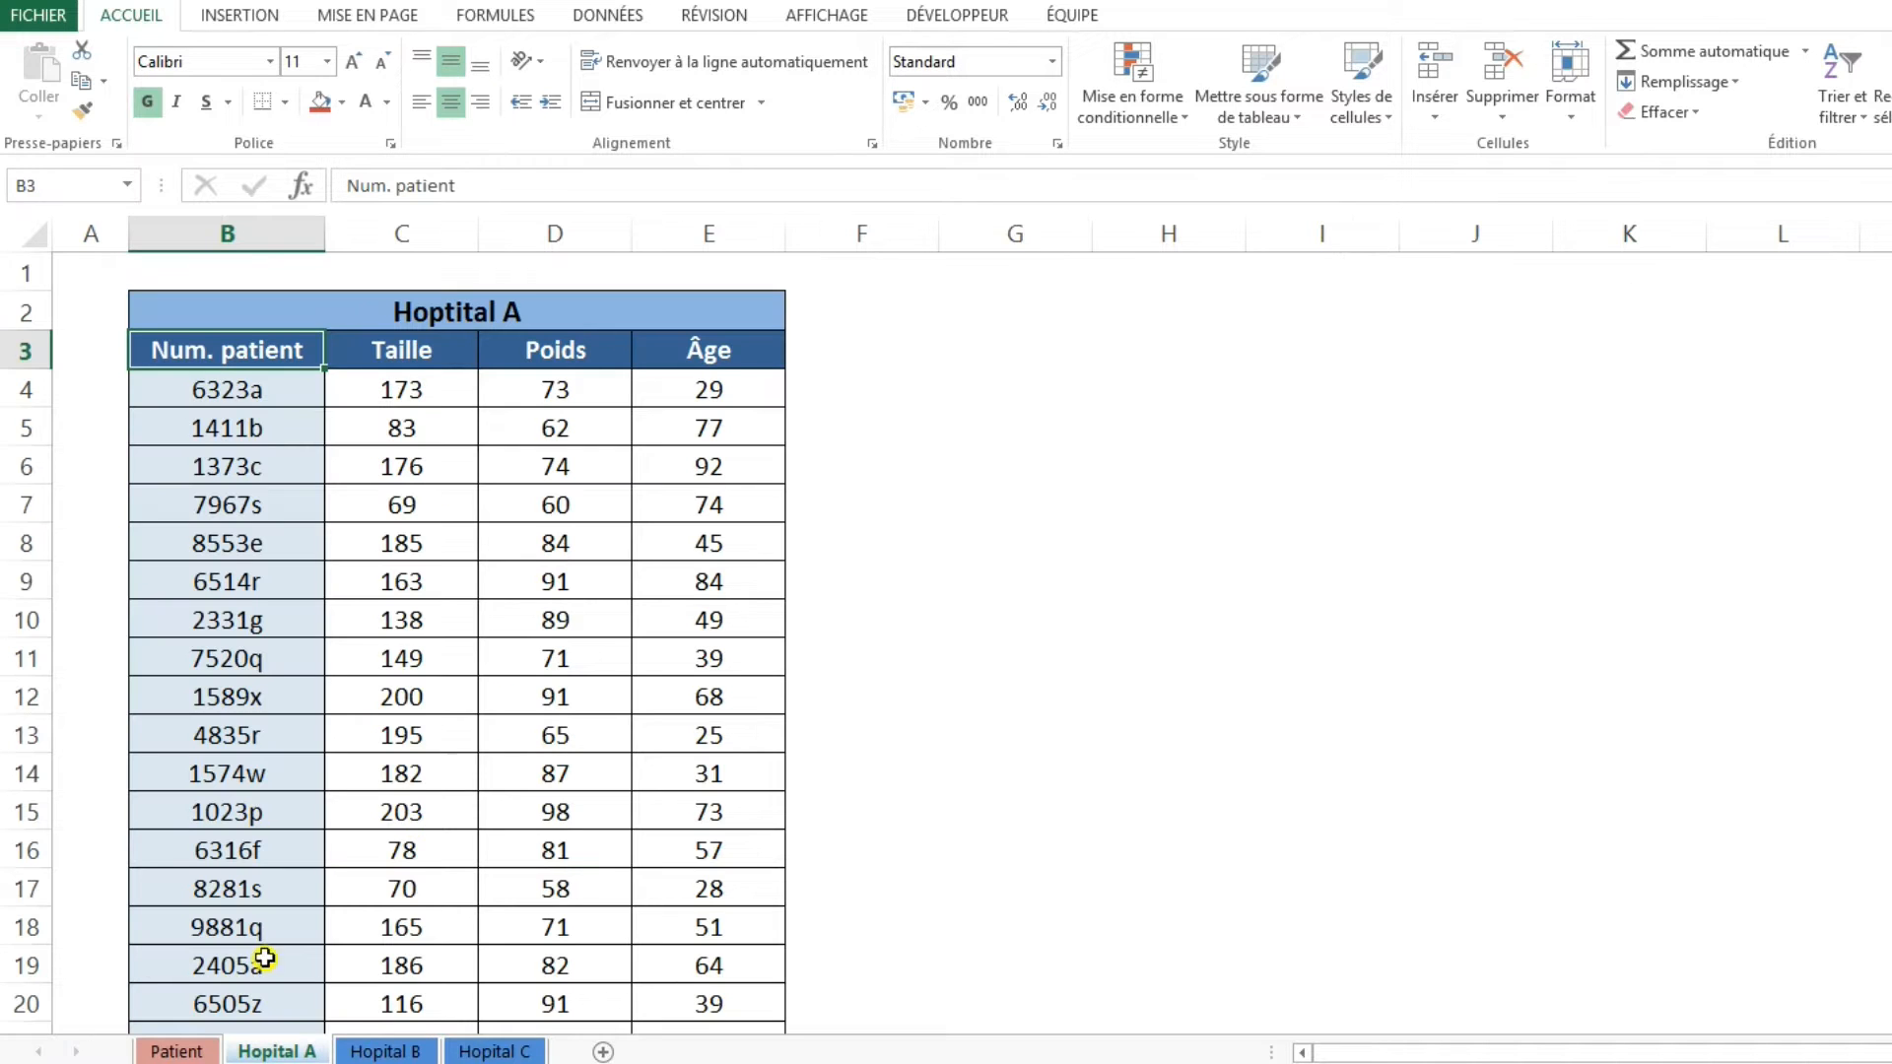
{"action": "left_click", "coordinate": [373, 1051]}
{"action": "left_click", "coordinate": [492, 1051]}
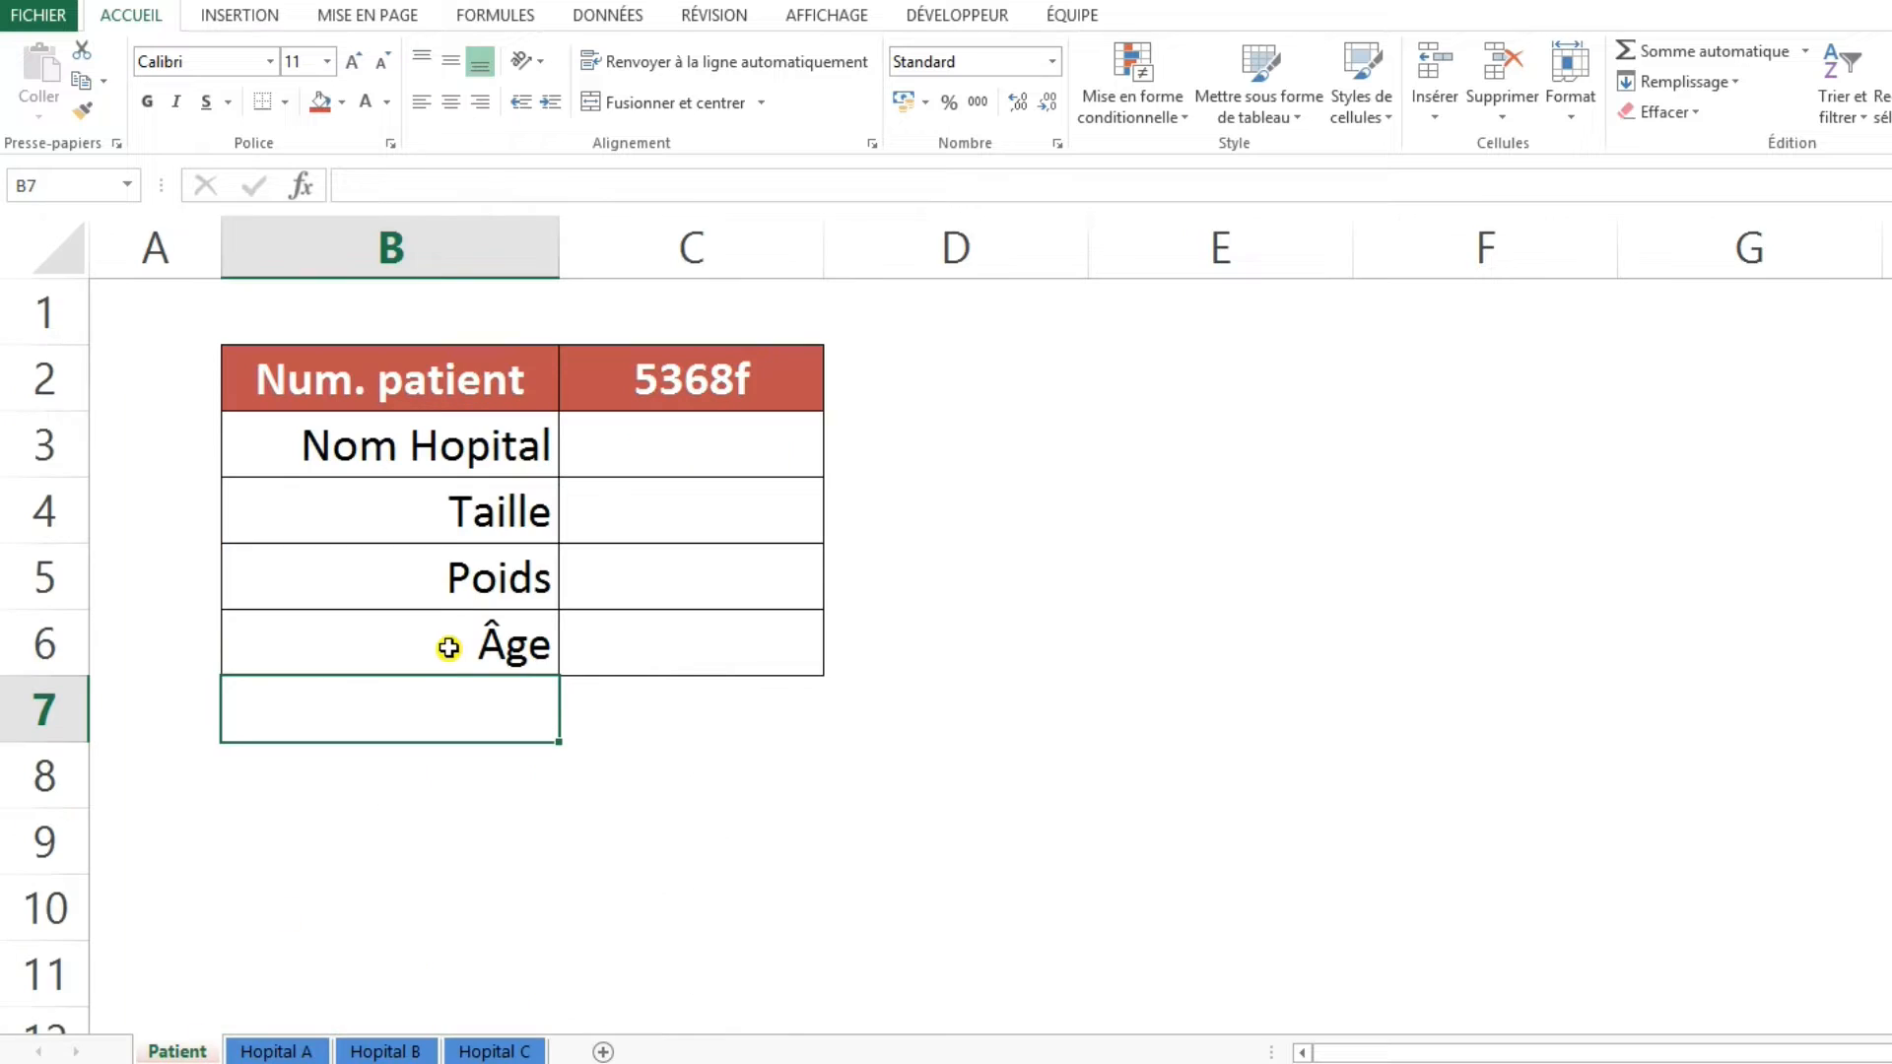
In cell D3 of the Patient sheet, start an EQUIV formula with C2 as the lookup value
{"action": "left_click", "coordinate": [650, 465]}
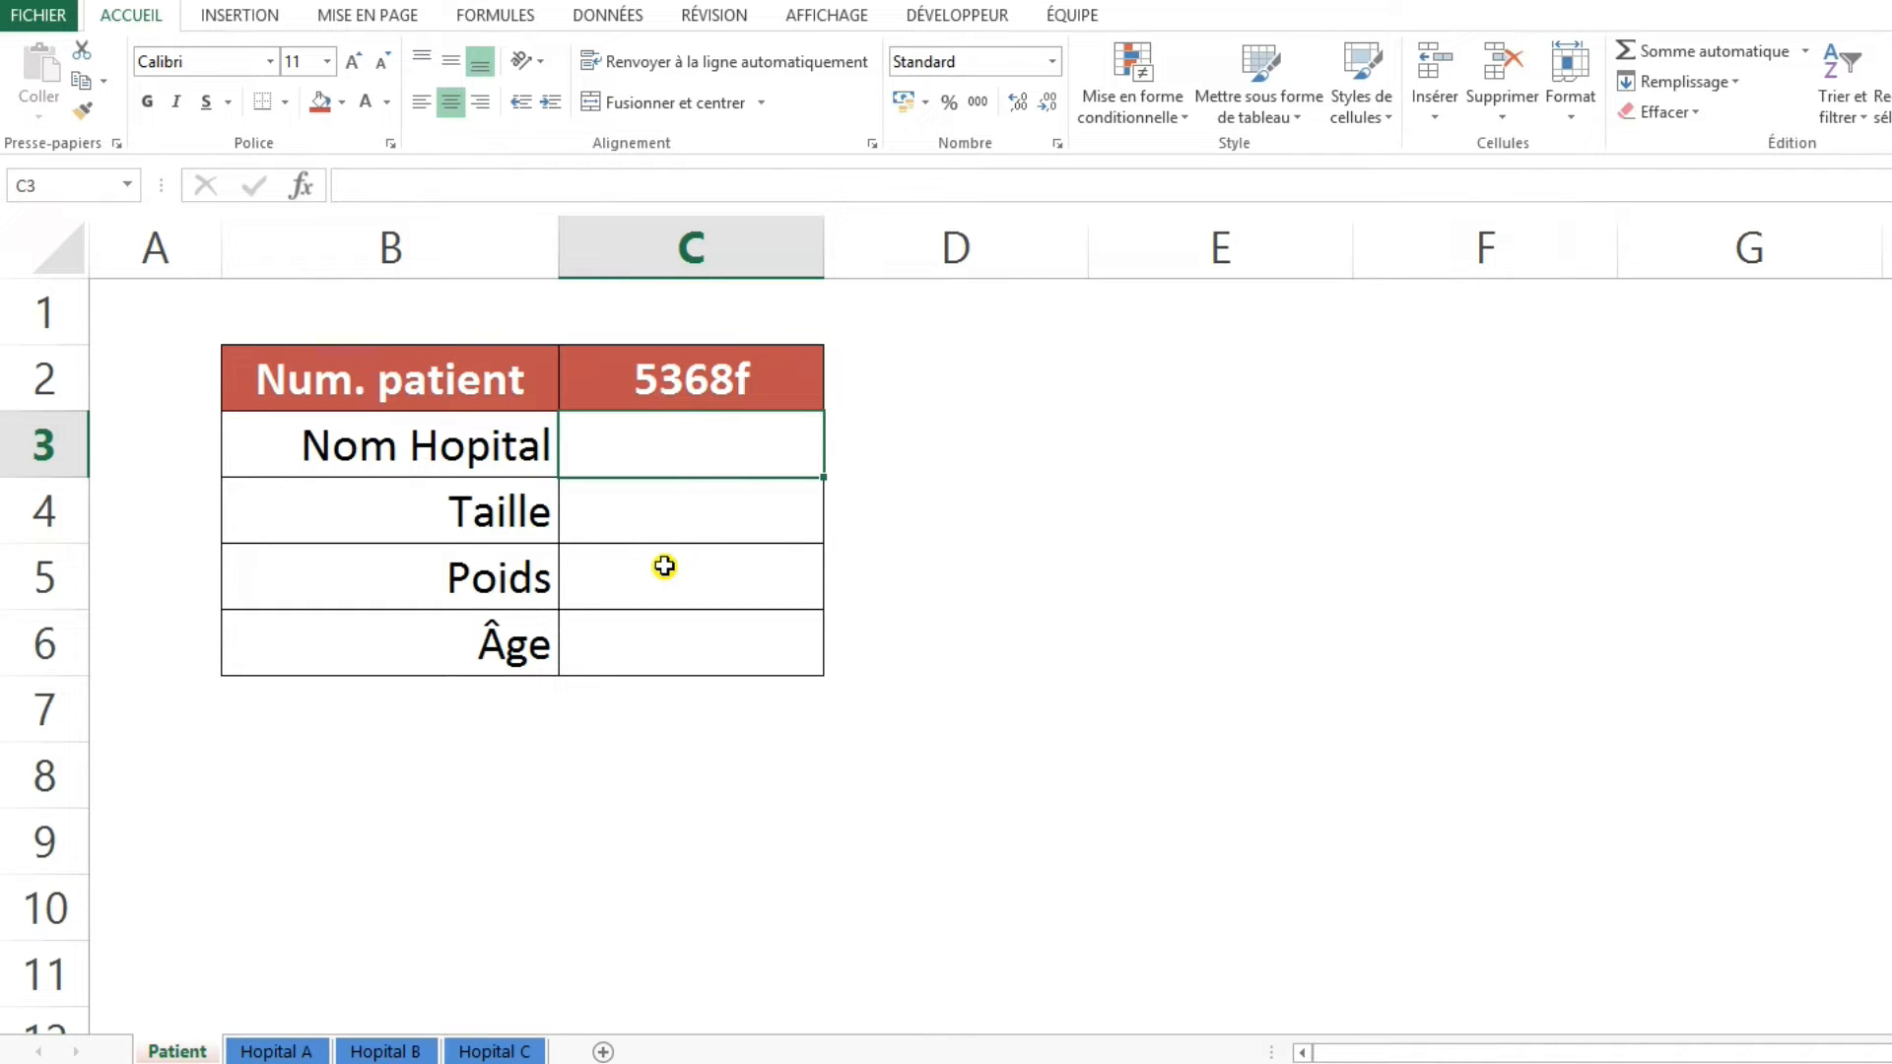
{"action": "key", "text": "Right"}
{"action": "type", "text": "="}
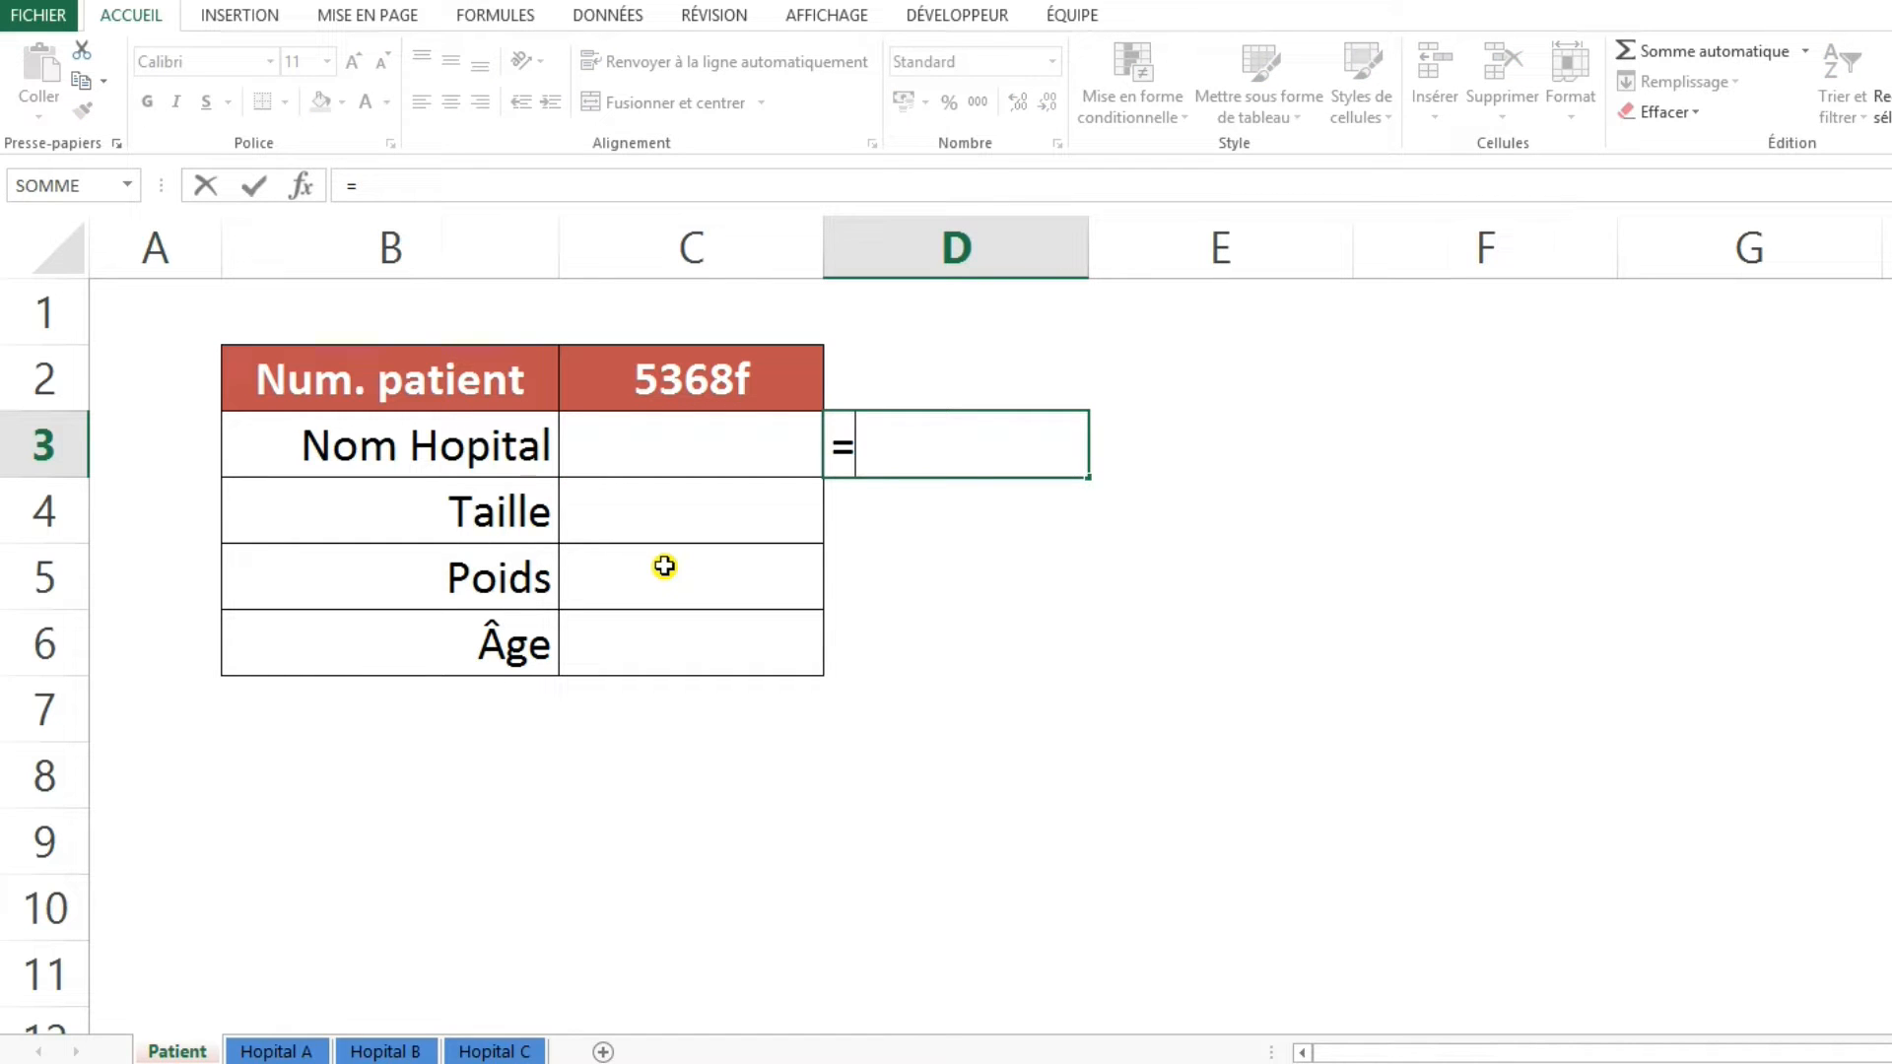
{"action": "type", "text": "EQUI"}
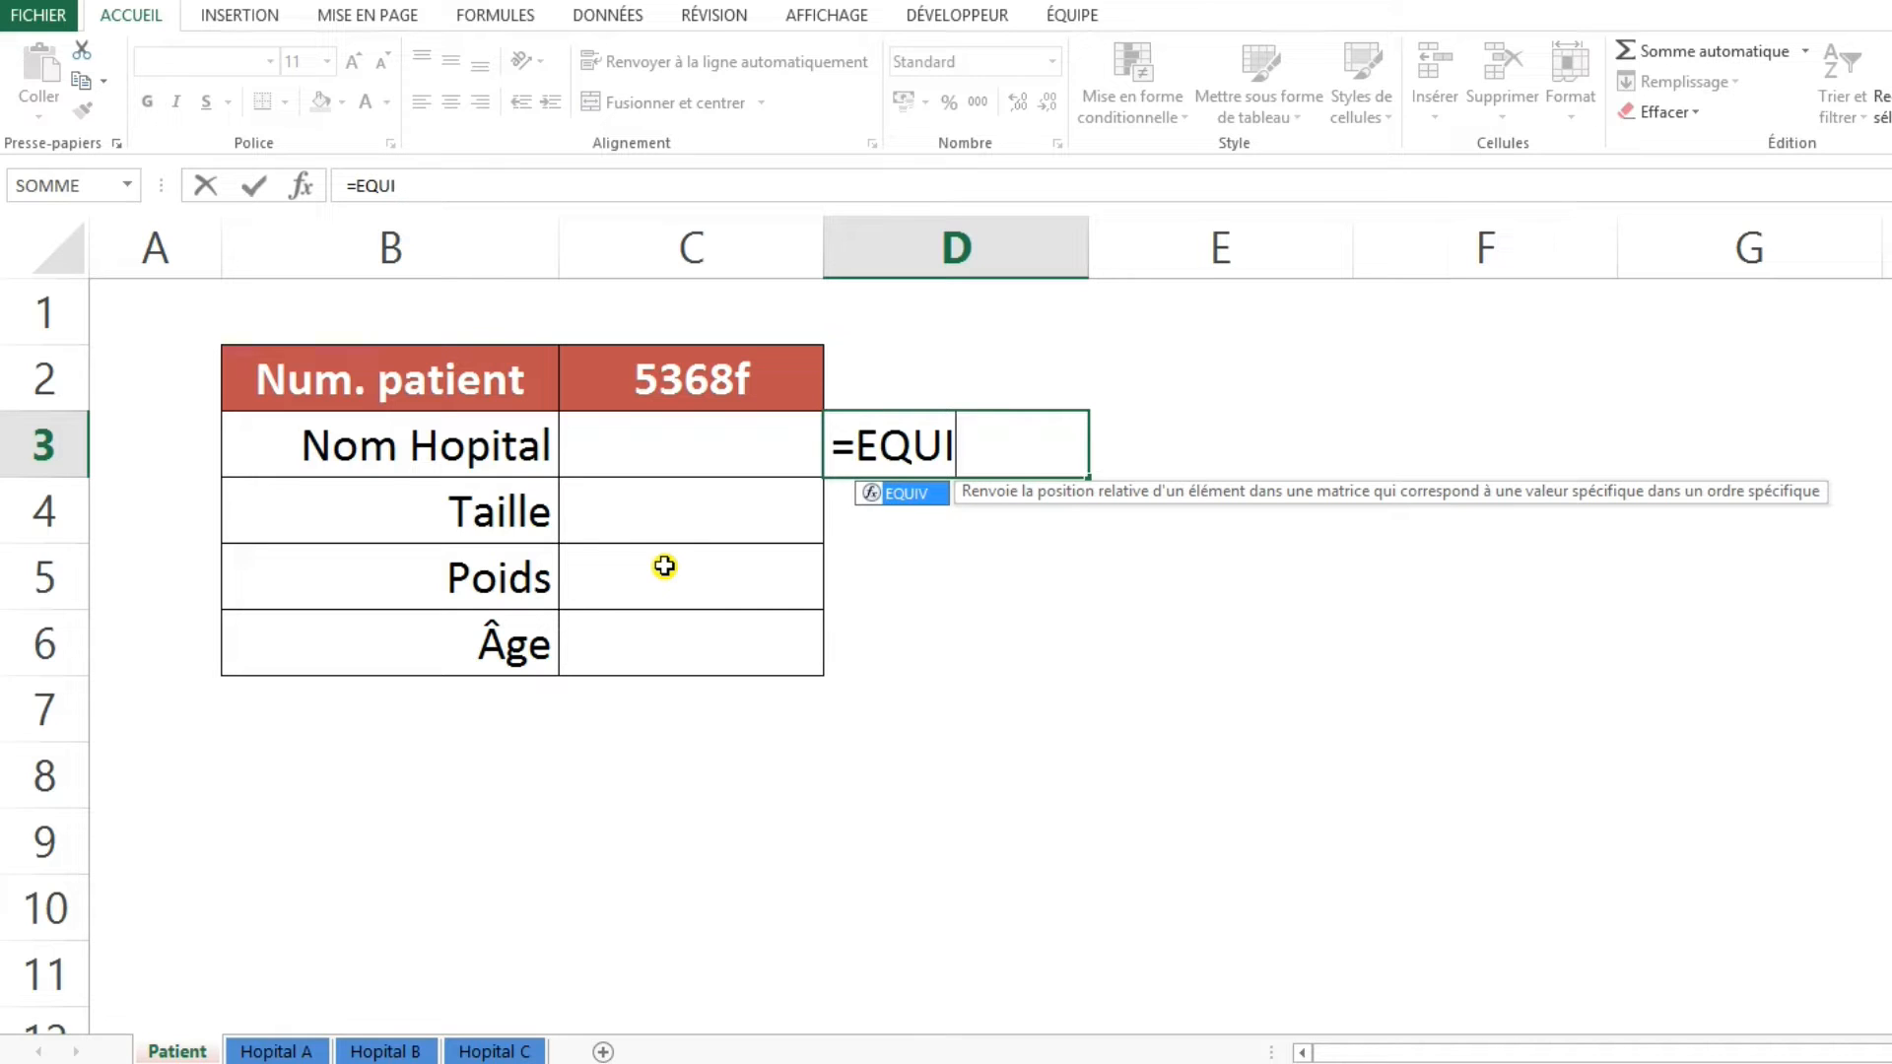
{"action": "key", "text": "Tab"}
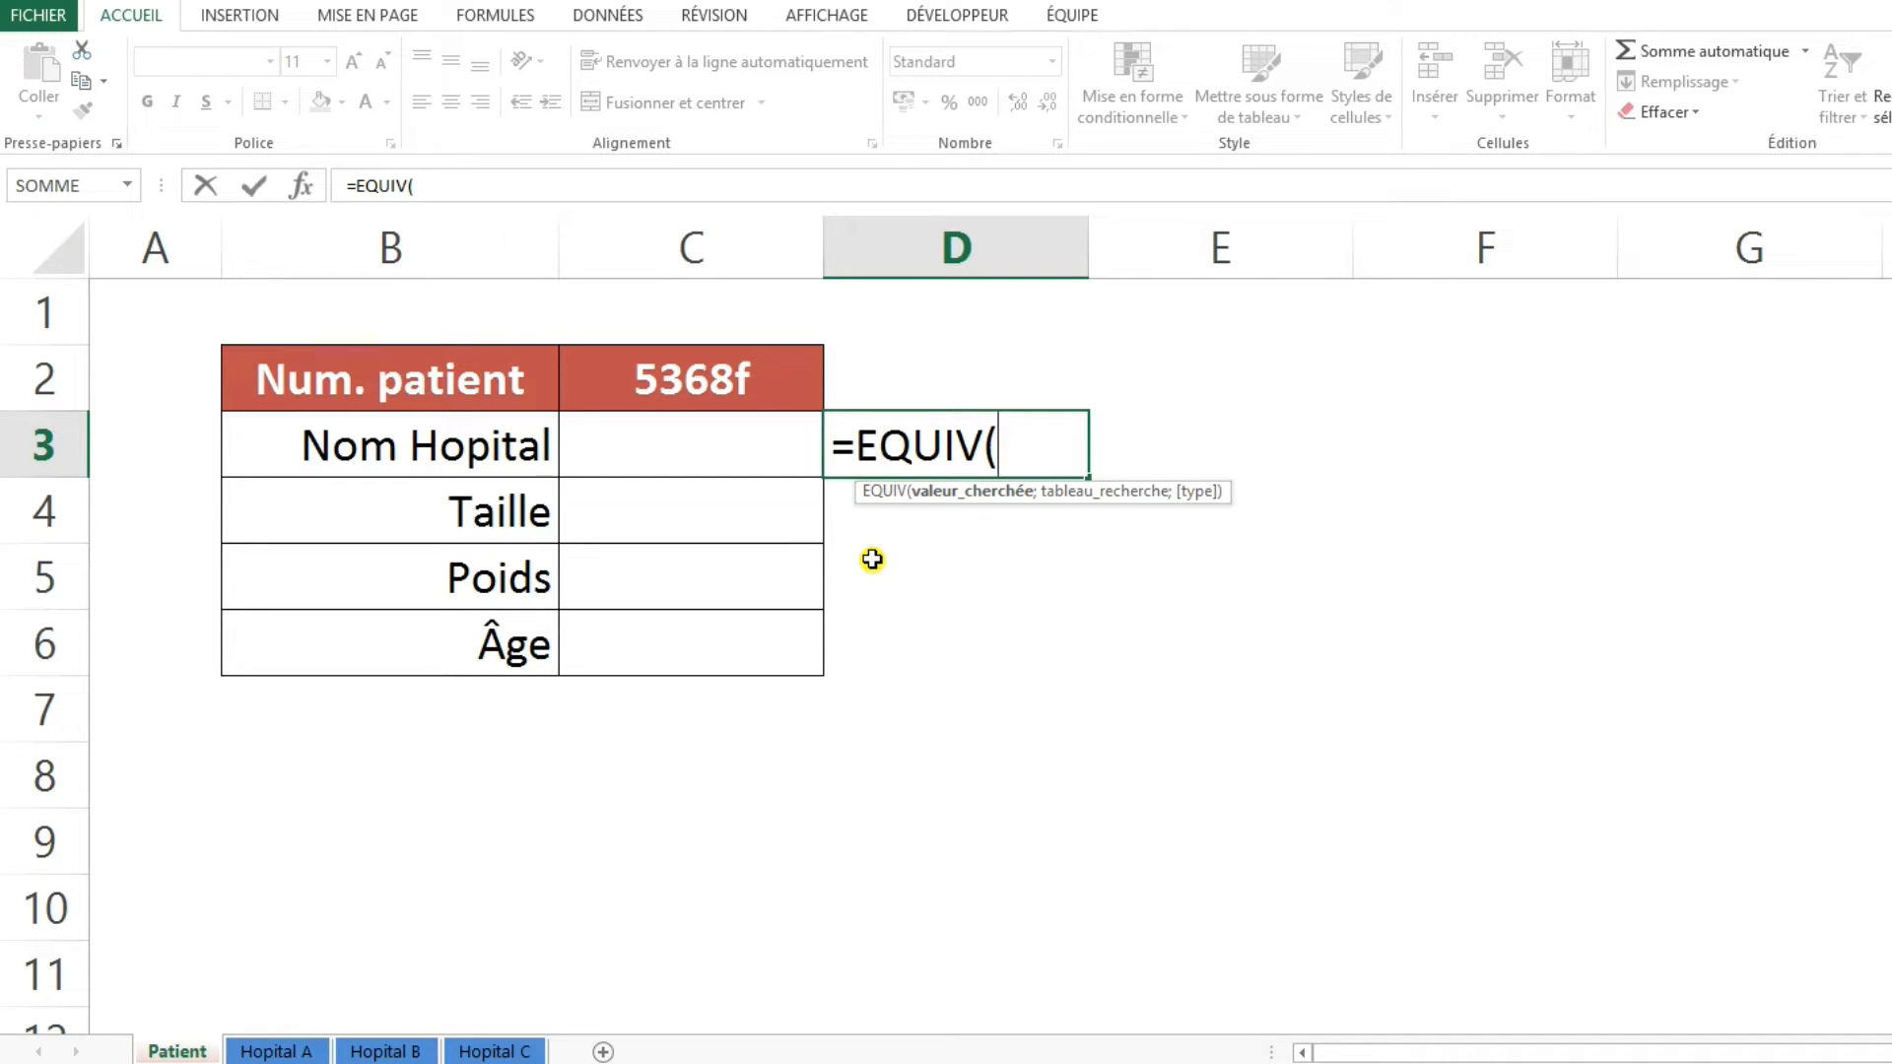
{"action": "left_click", "coordinate": [742, 384]}
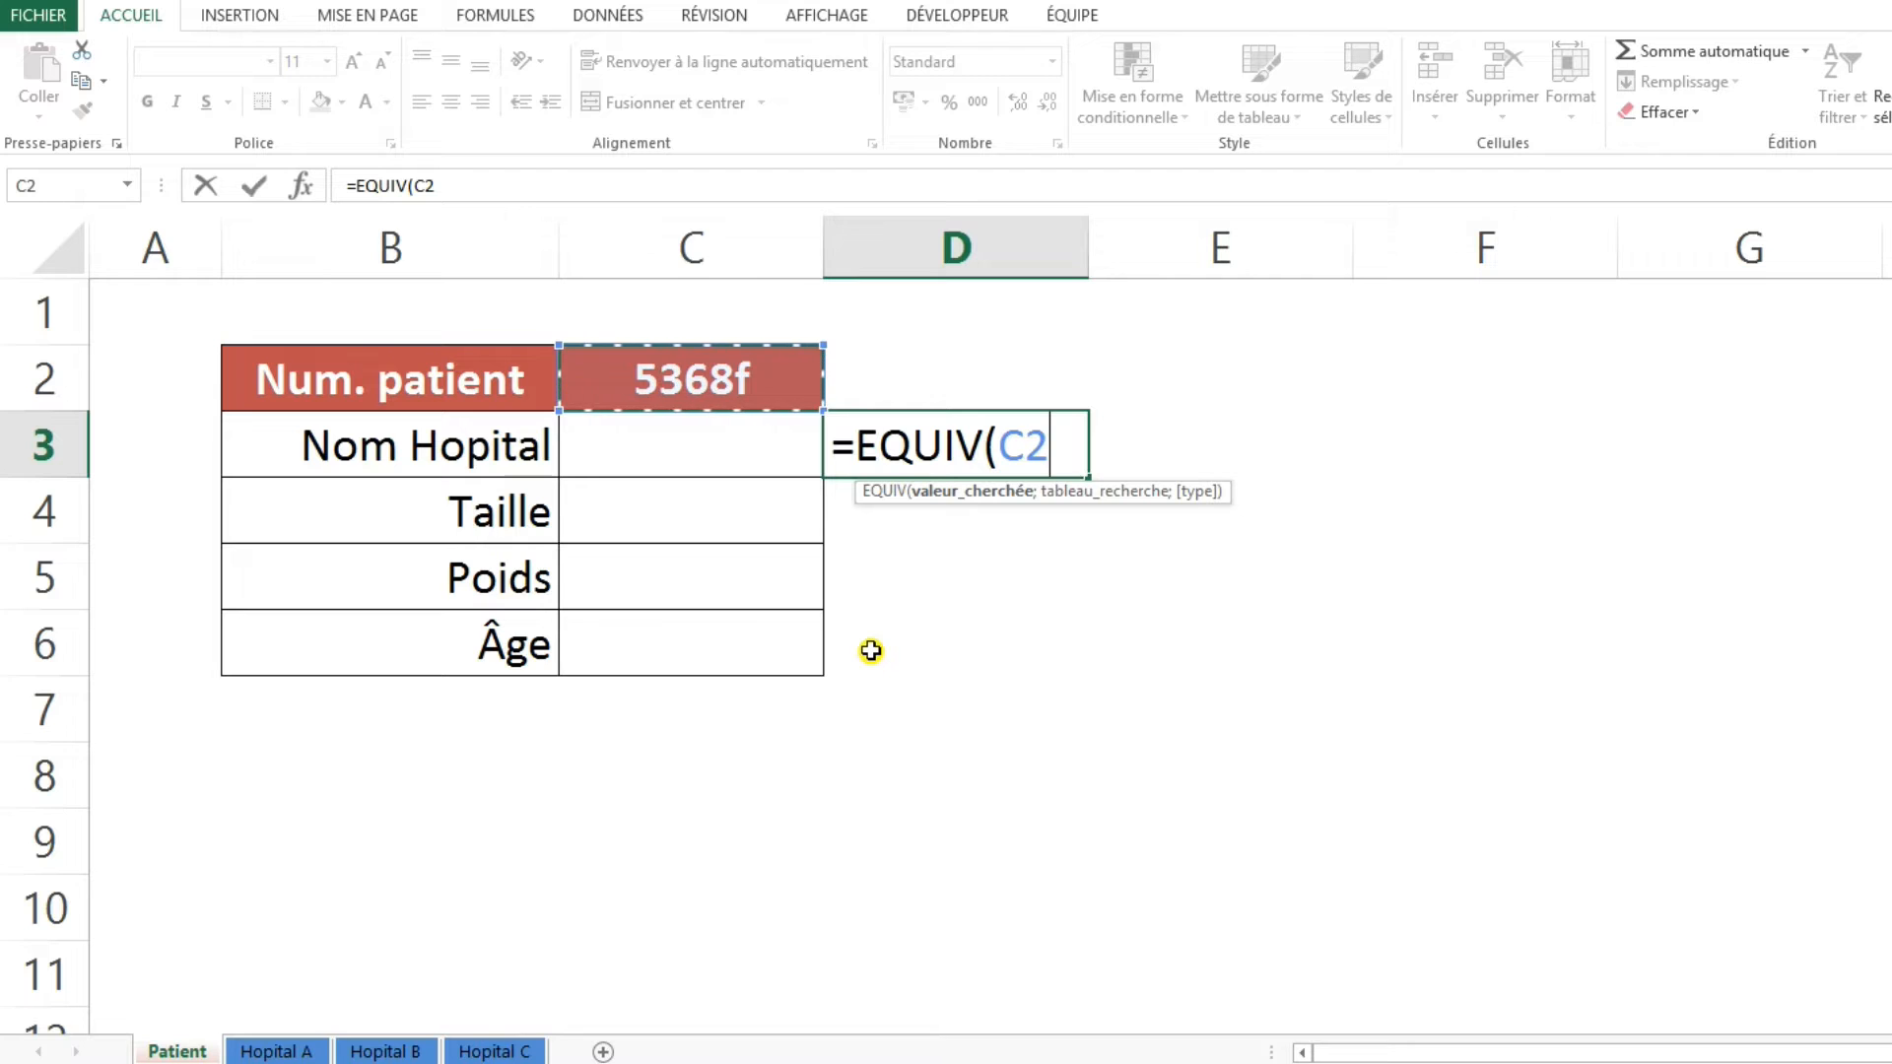
{"action": "type", "text": ";"}
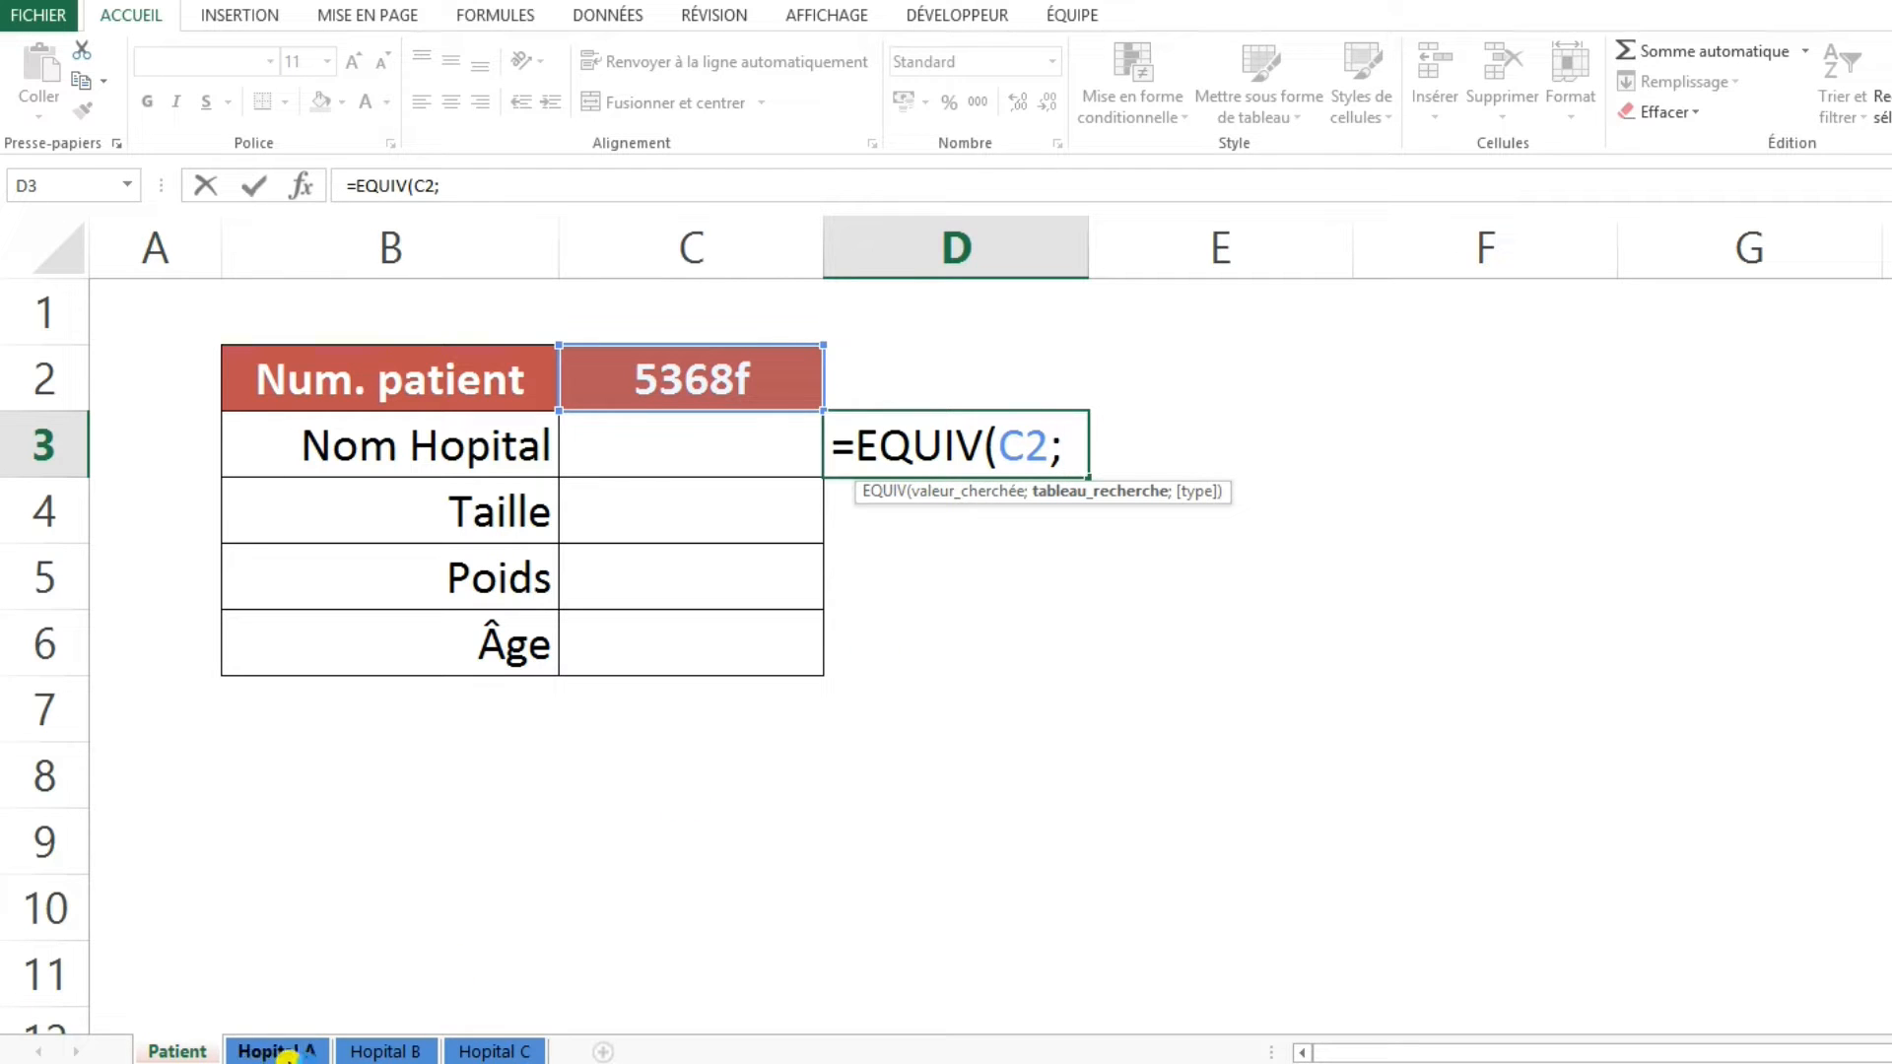
Complete the EQUIV formula with 'Hopital A'!B4:B44 as the lookup range and 0 as the match type
{"action": "left_click", "coordinate": [276, 1051]}
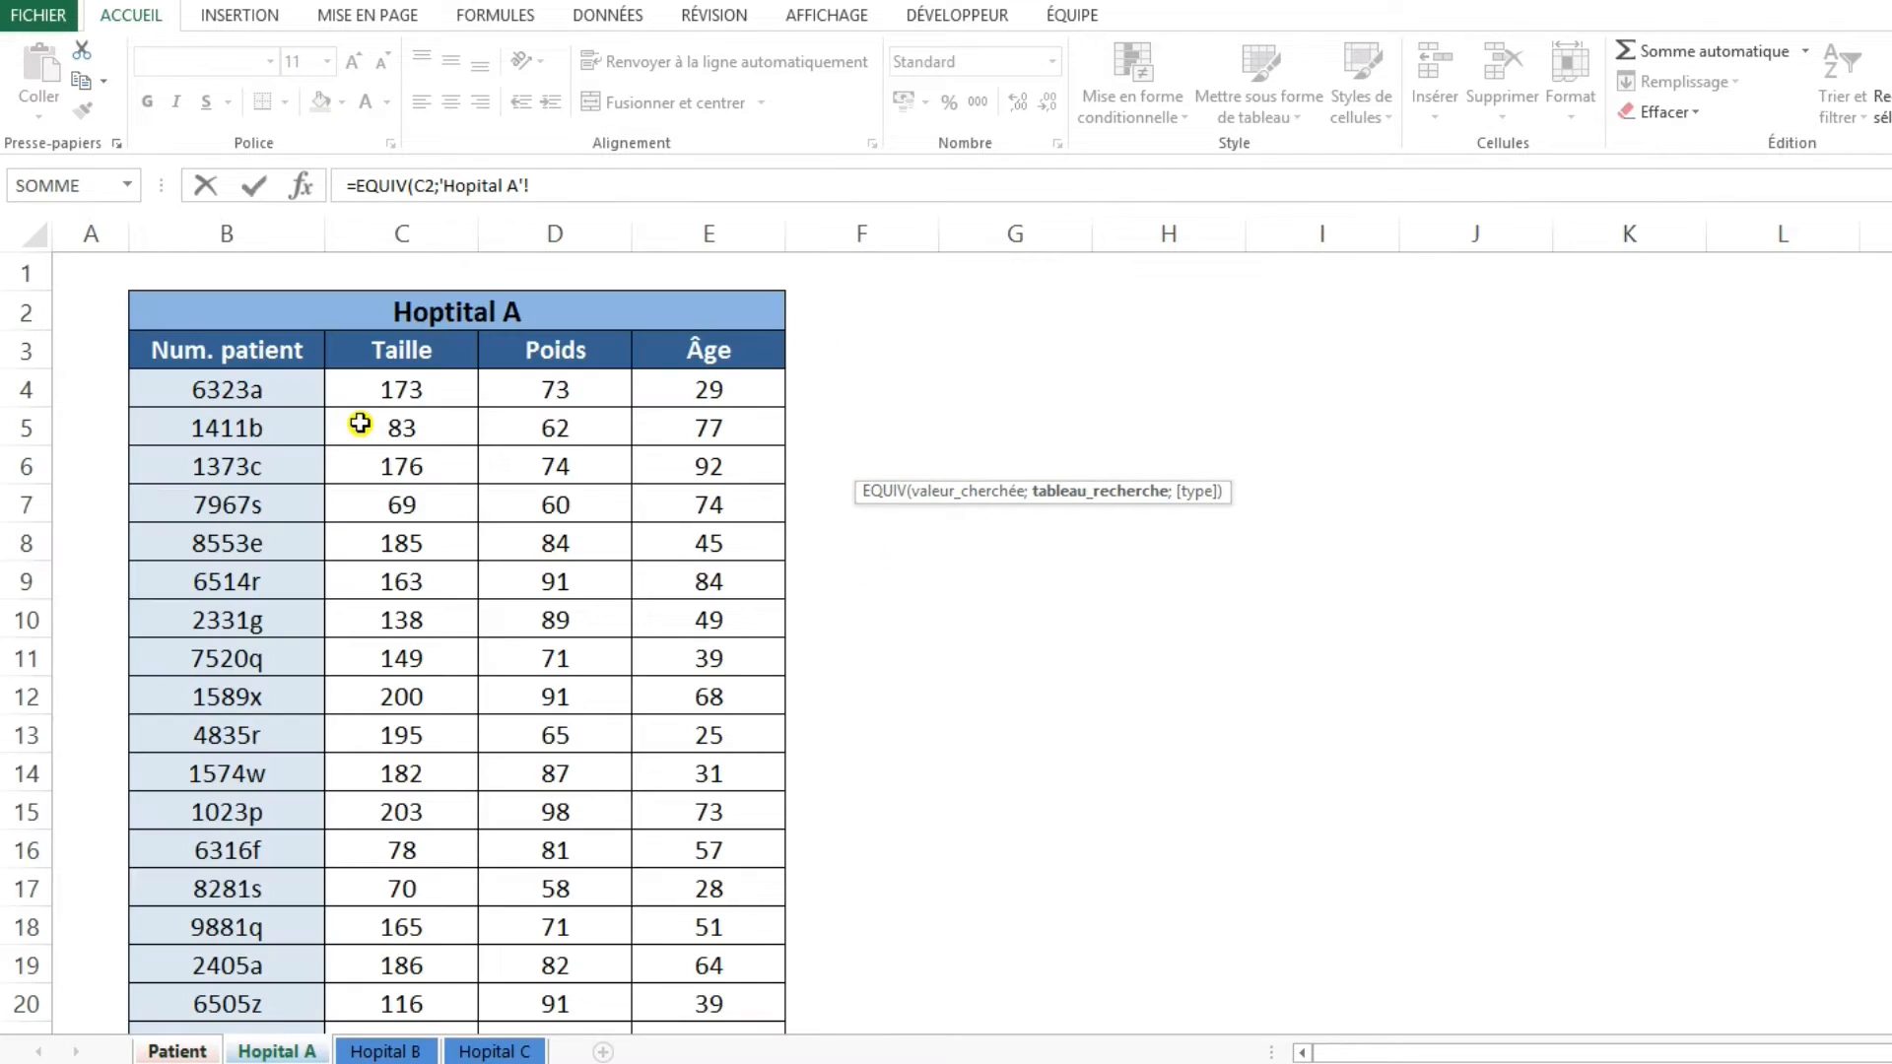
{"action": "left_click_drag", "start_coordinate": [227, 385], "coordinate": [240, 976]}
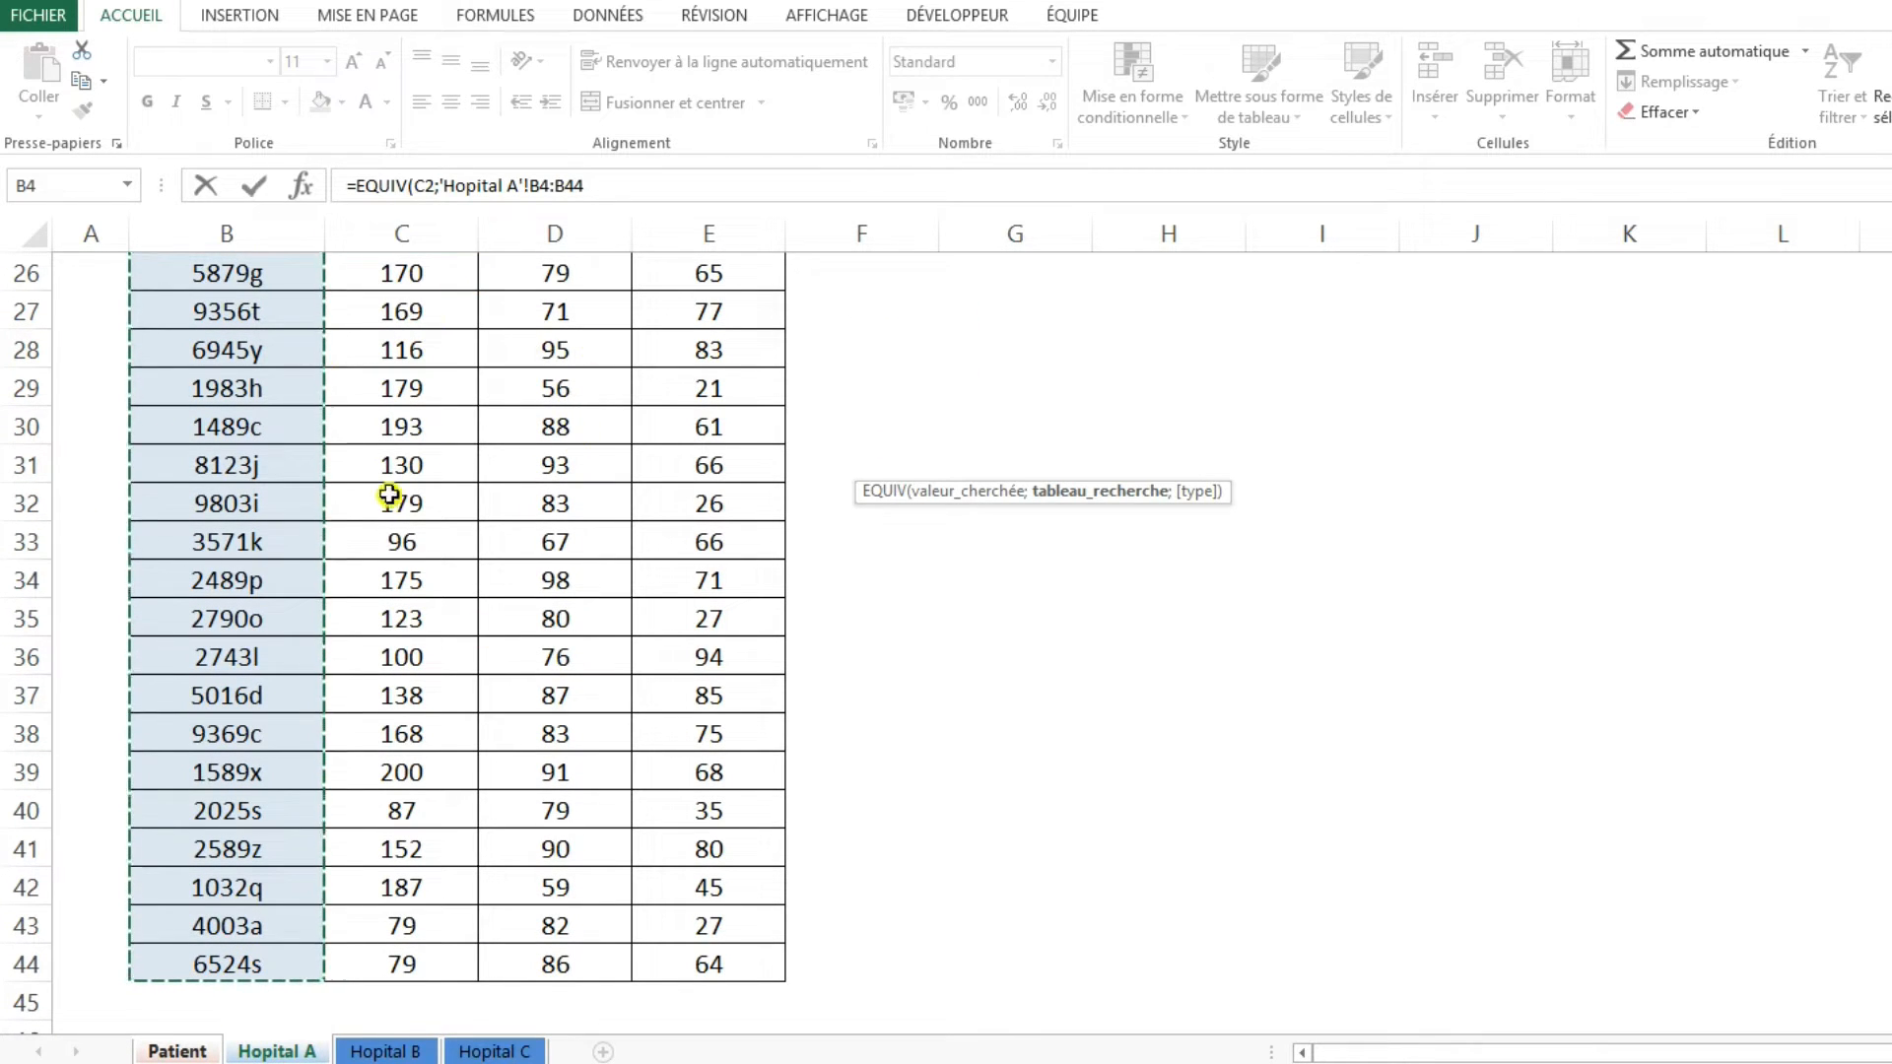
{"action": "left_click", "coordinate": [609, 184]}
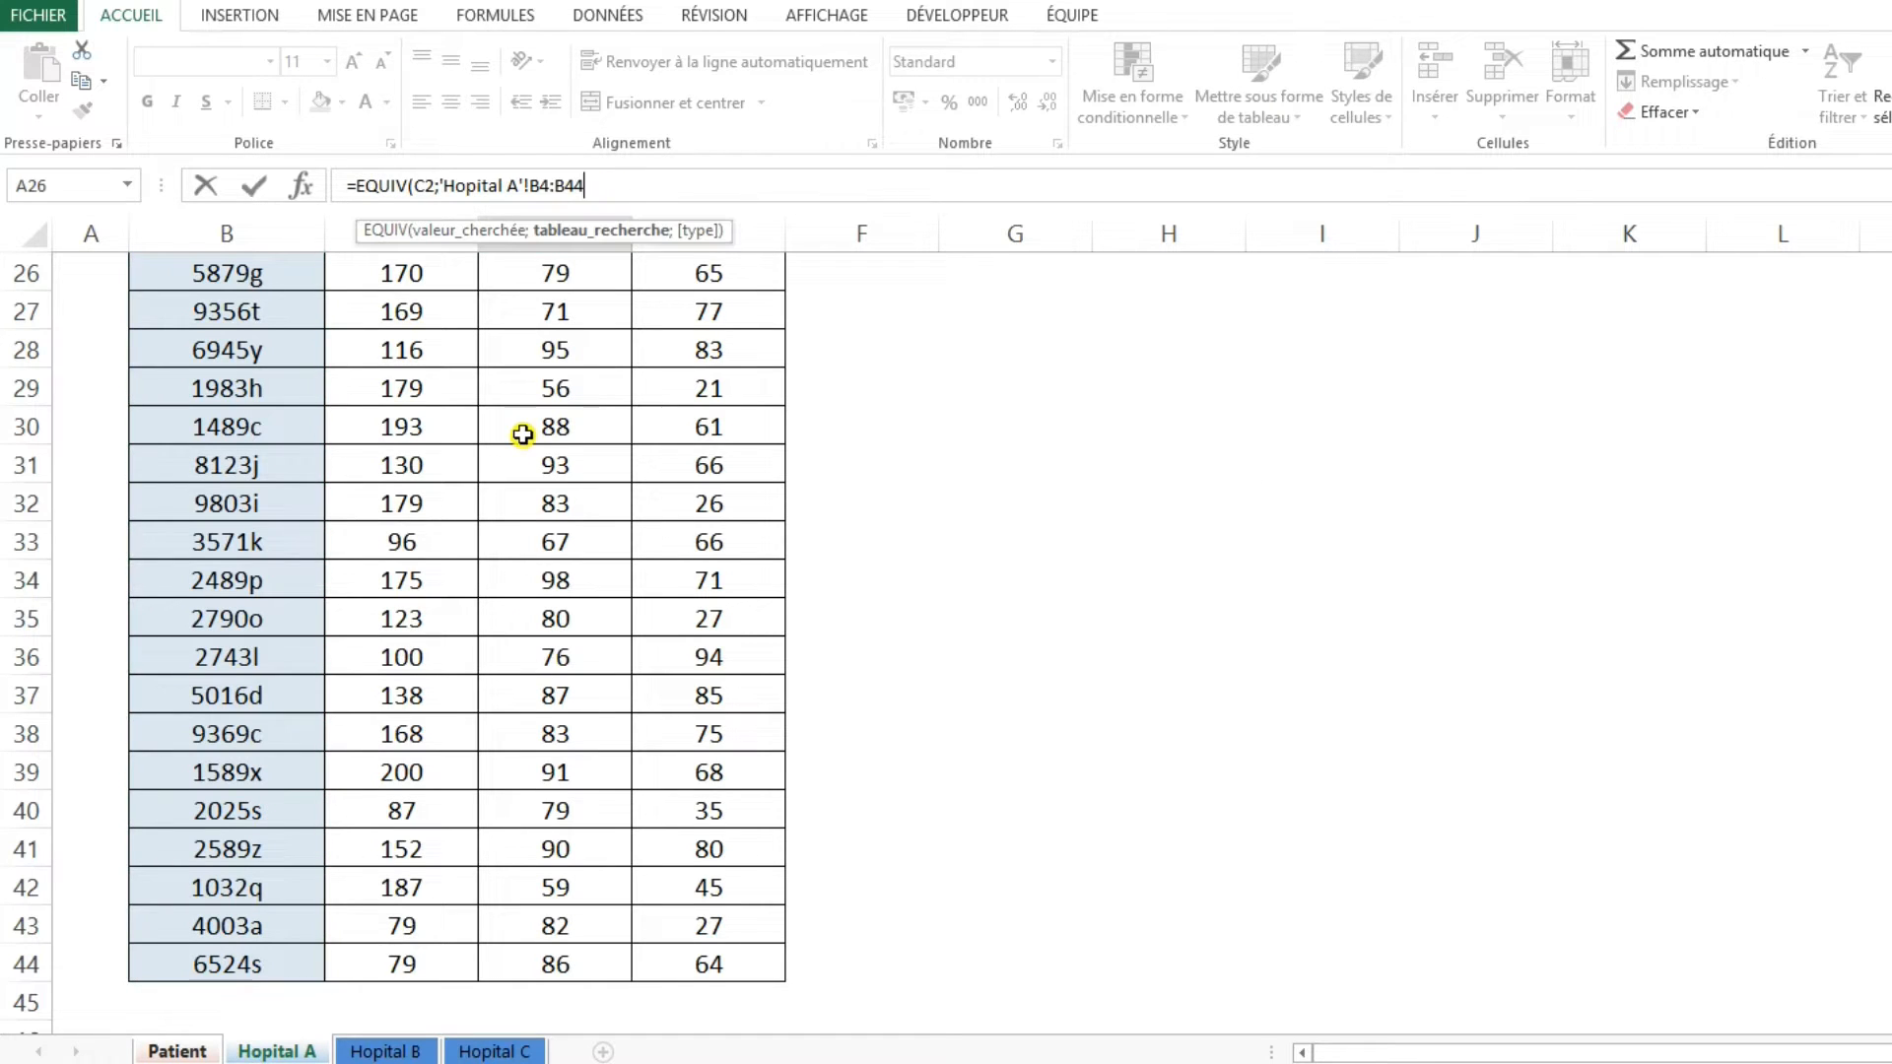
{"action": "type", "text": ";"}
{"action": "double_click", "coordinate": [684, 279]}
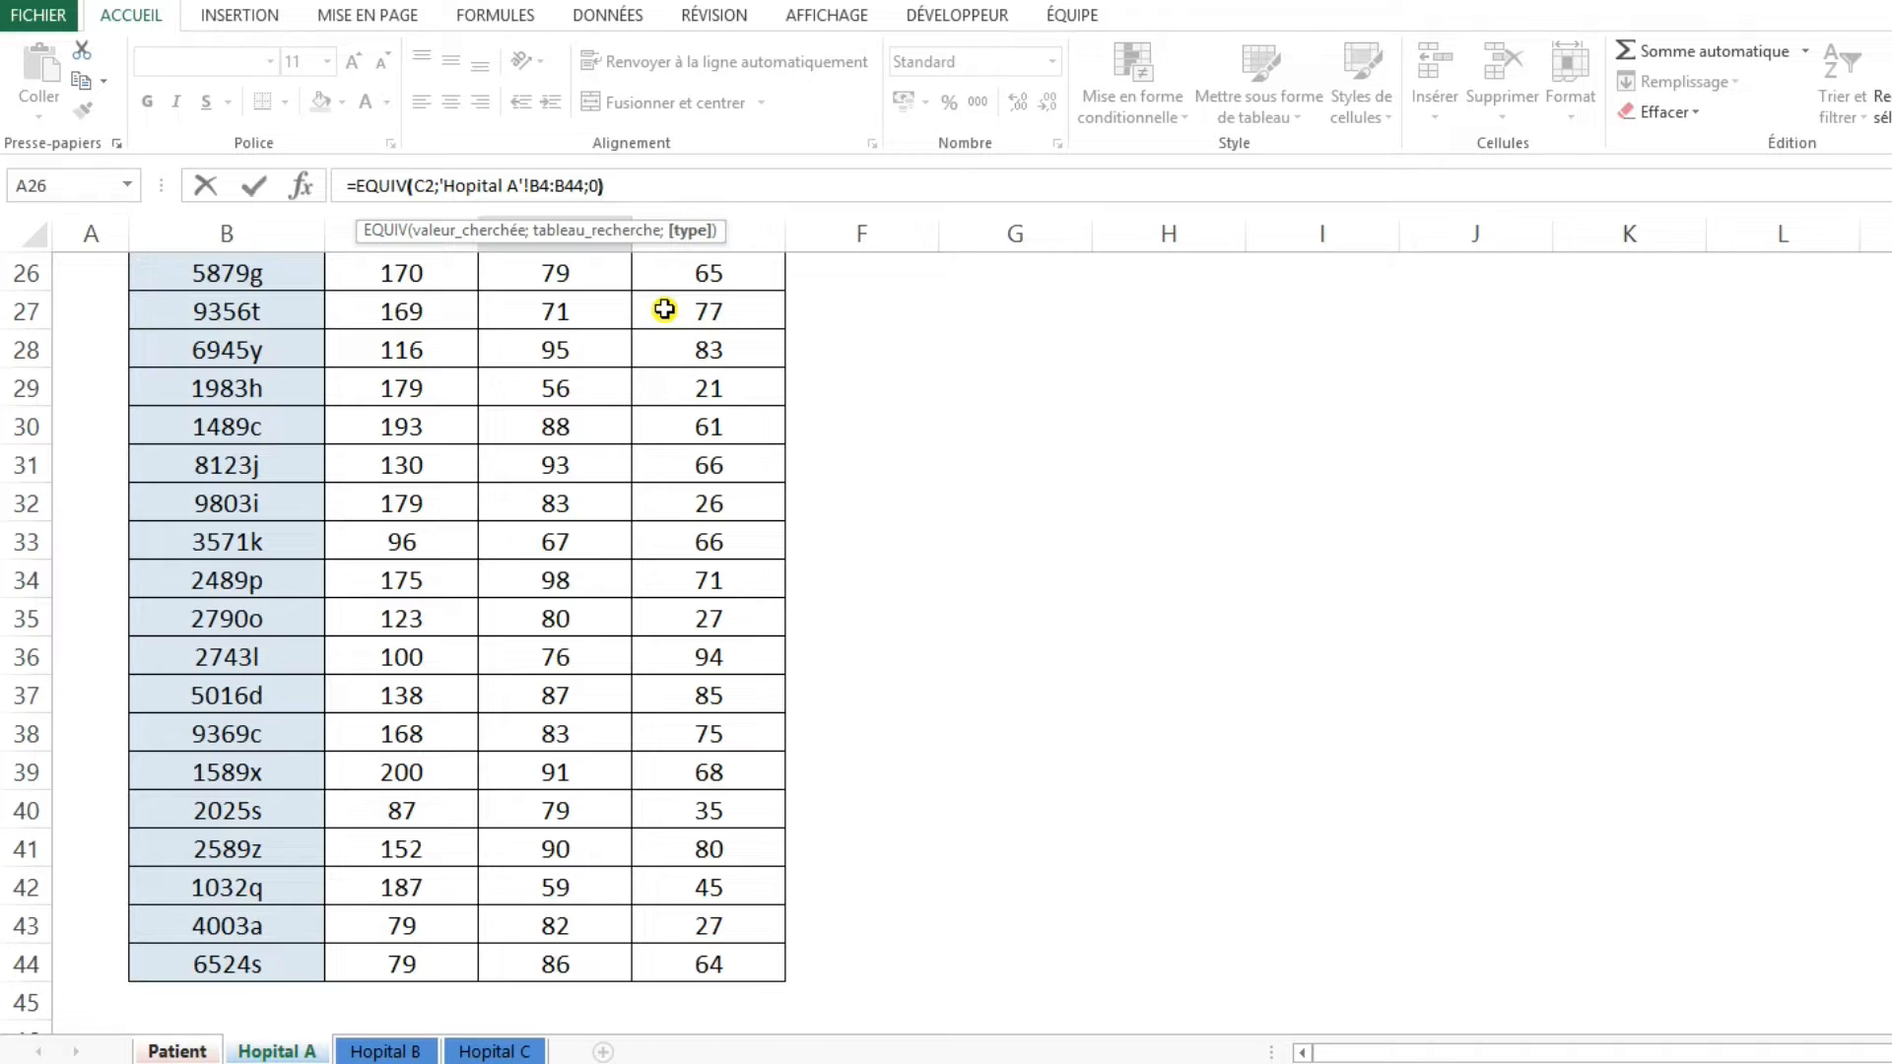
{"action": "key", "text": "Return"}
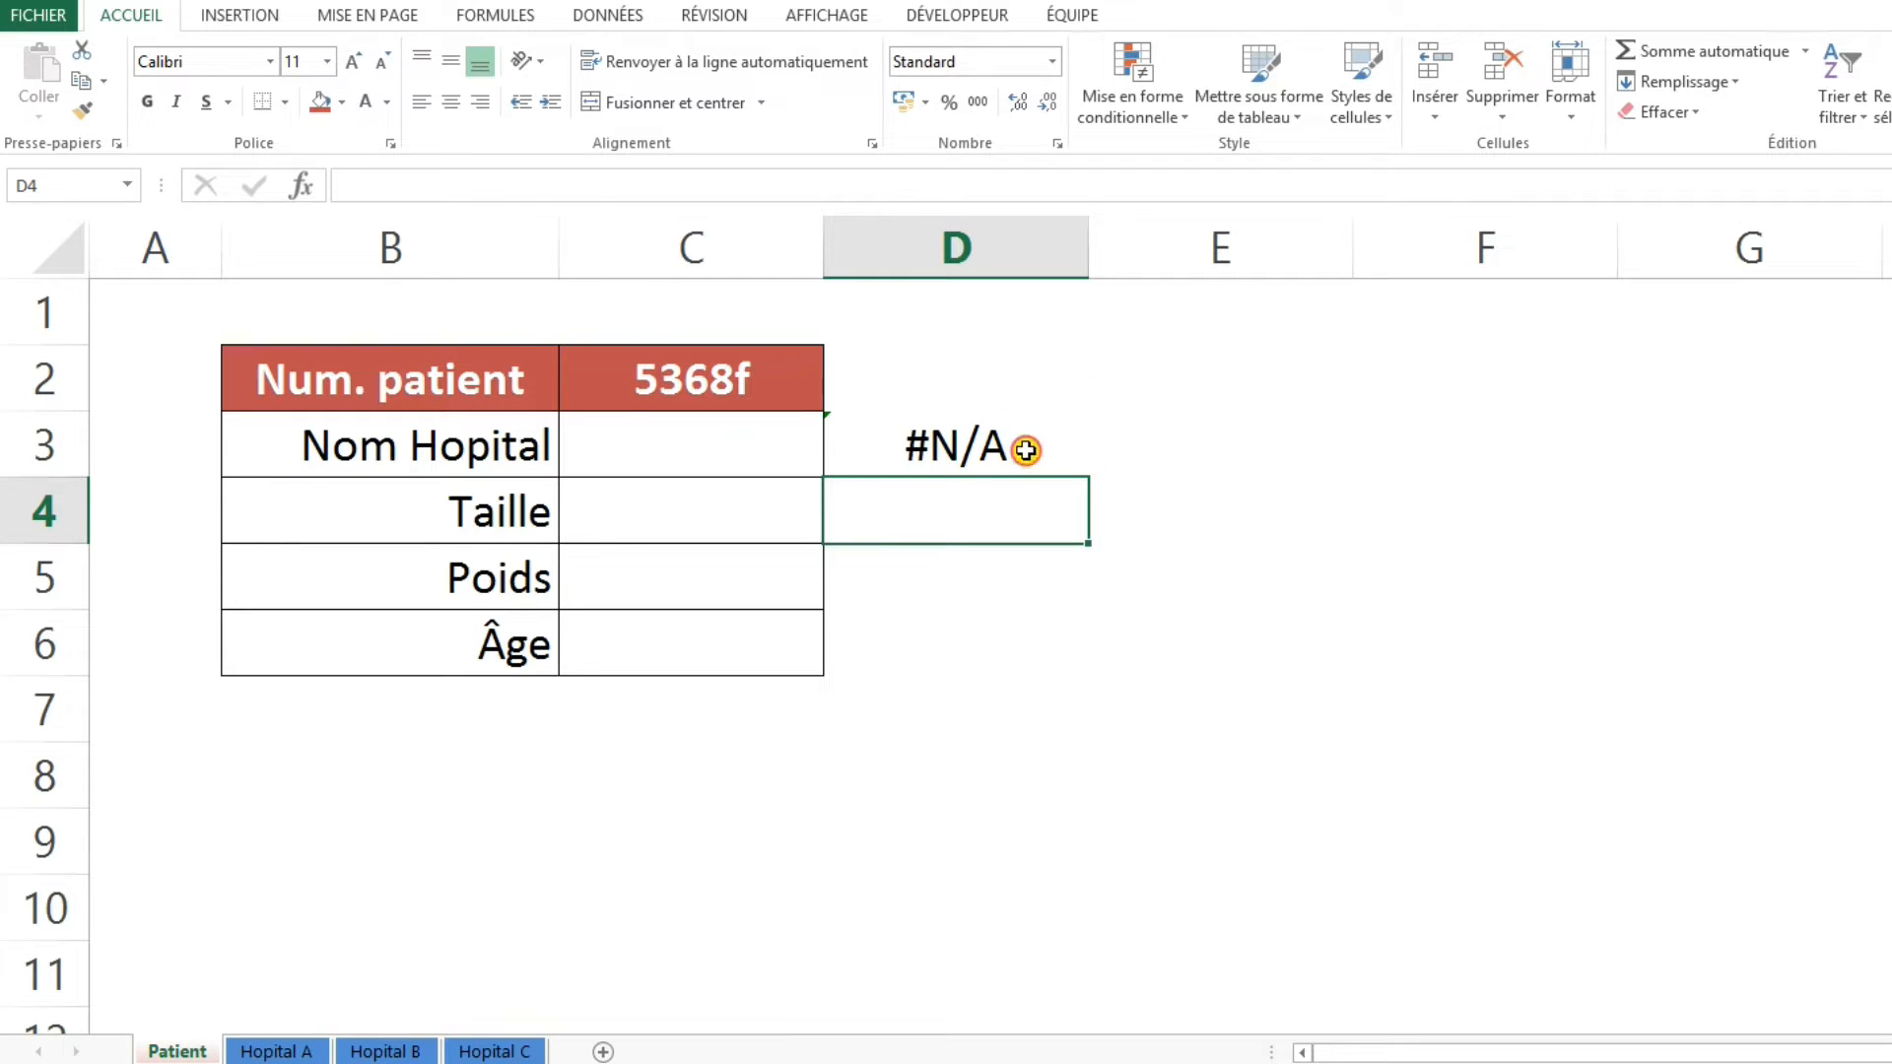
Copy the patient number from B5 of the Hopital A sheet and paste only its value into C2 of the Patient sheet
{"action": "left_click", "coordinate": [1026, 451]}
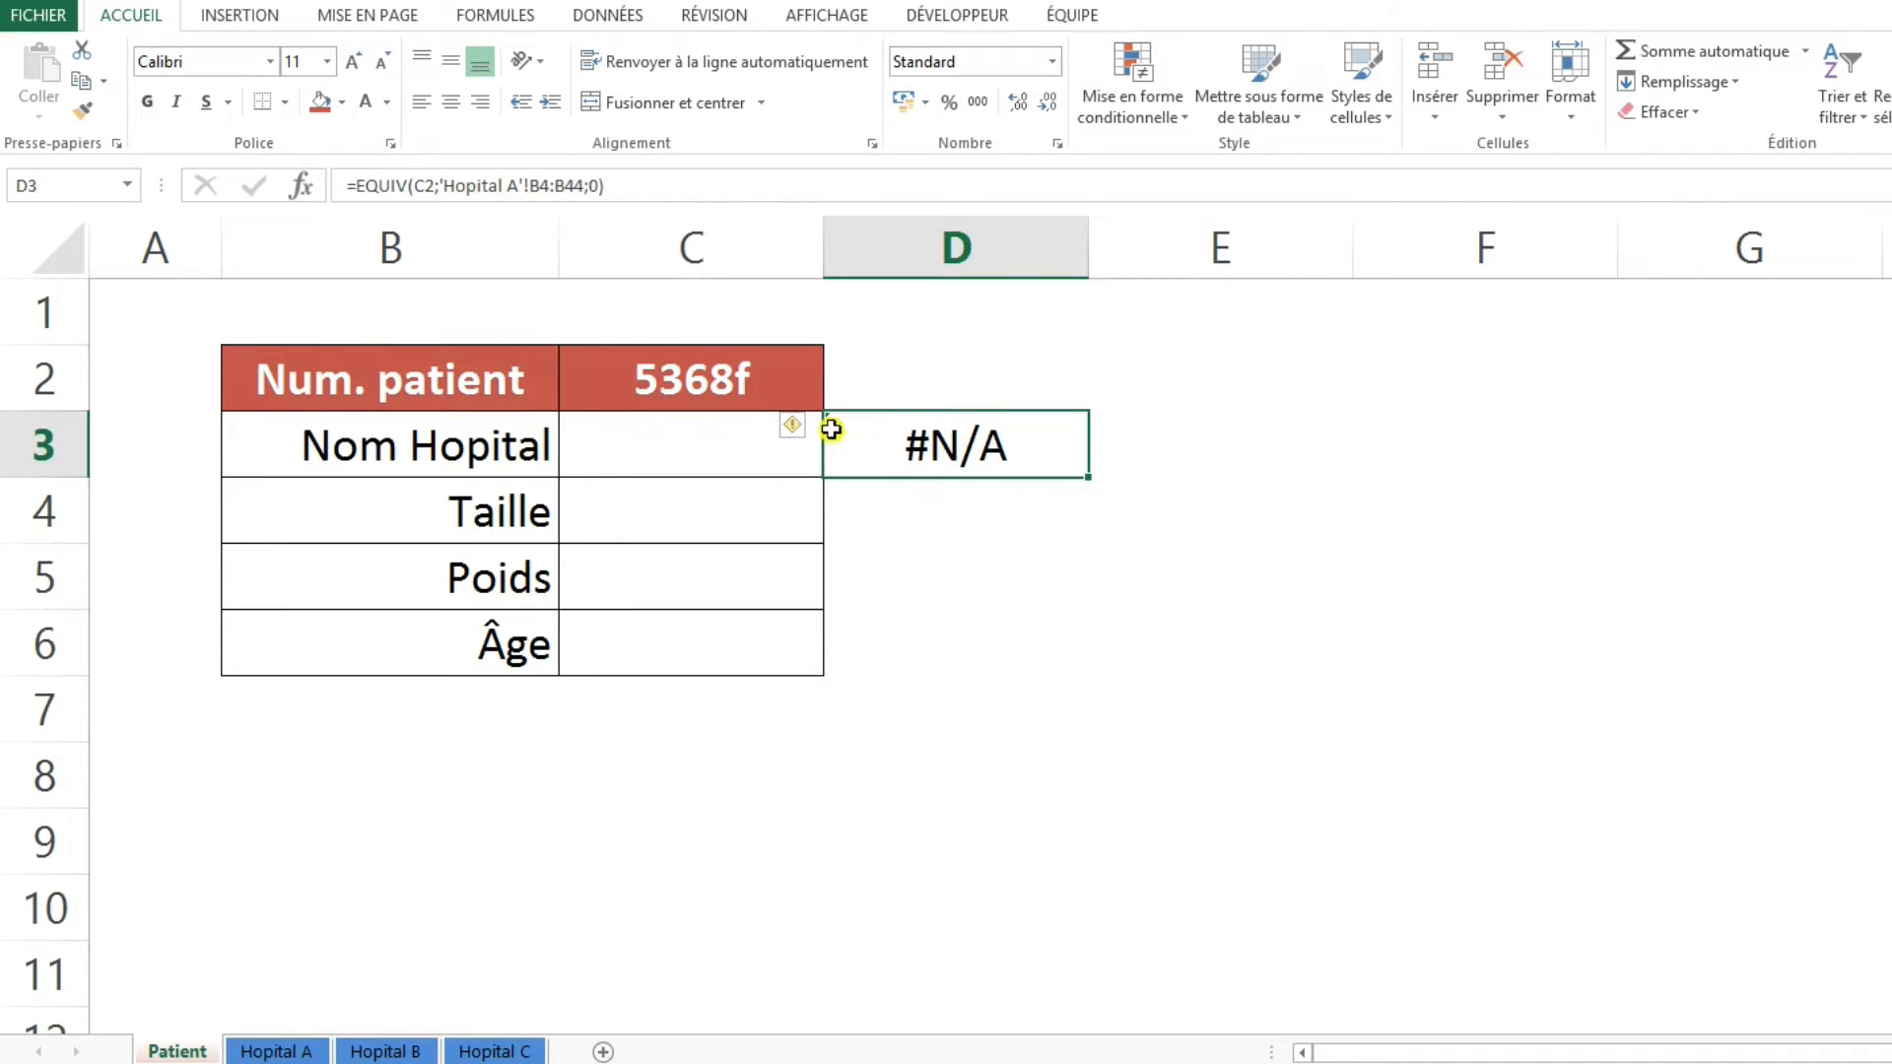
{"action": "left_click", "coordinate": [271, 1054]}
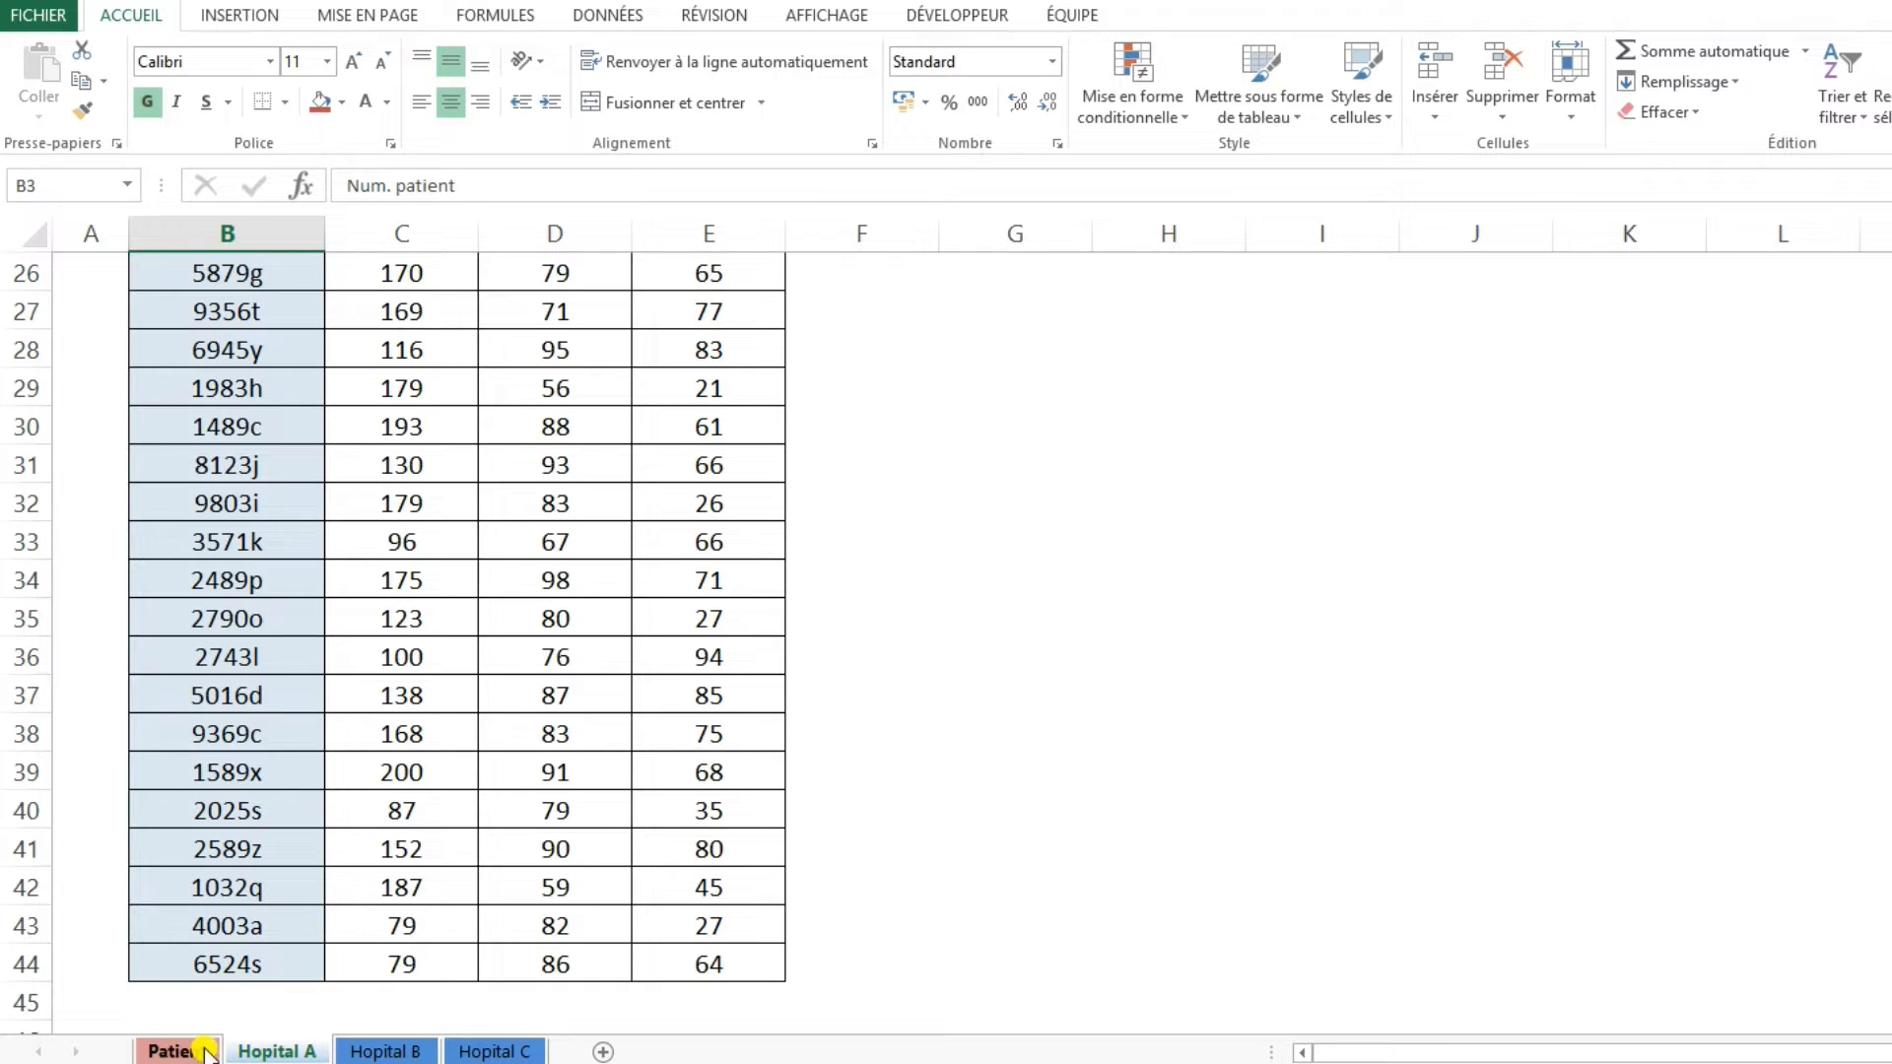
{"action": "scroll", "coordinate": [394, 763], "scroll_direction": "up", "scroll_amount": 8}
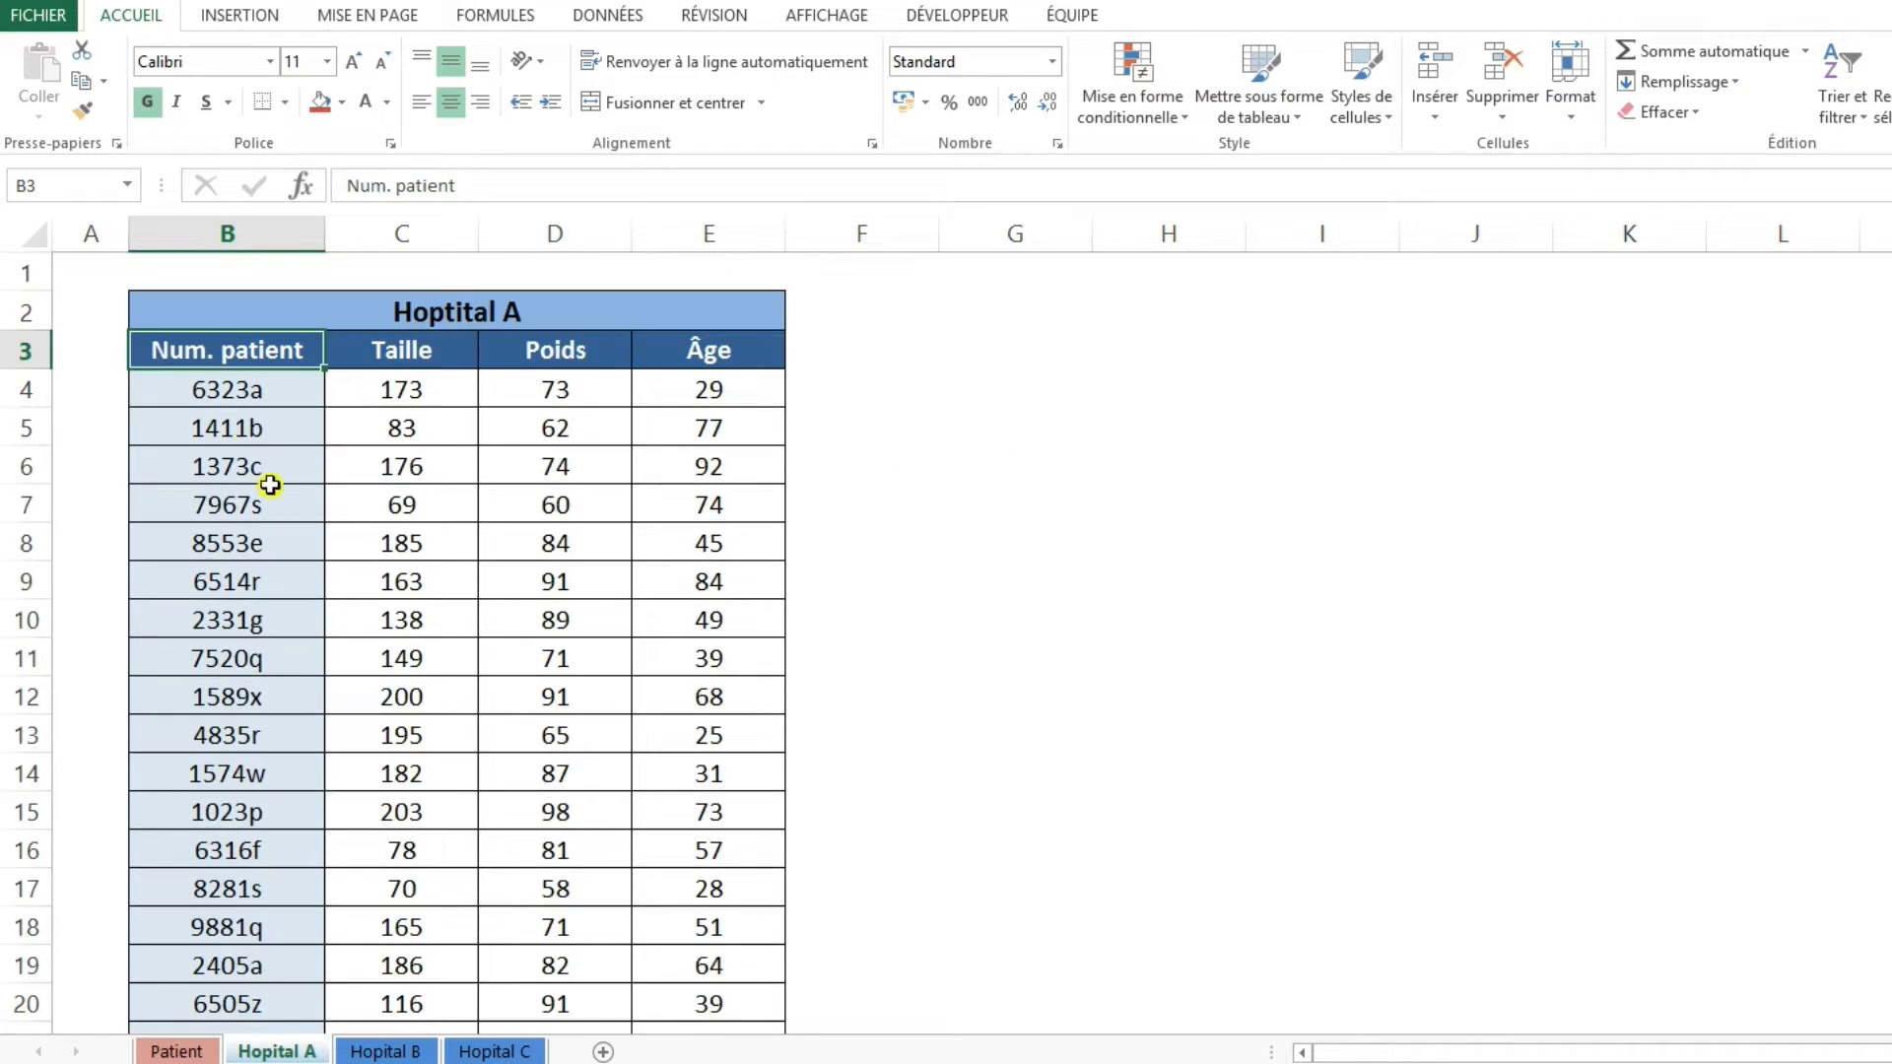
{"action": "left_click", "coordinate": [208, 428]}
{"action": "key", "text": "ctrl+c"}
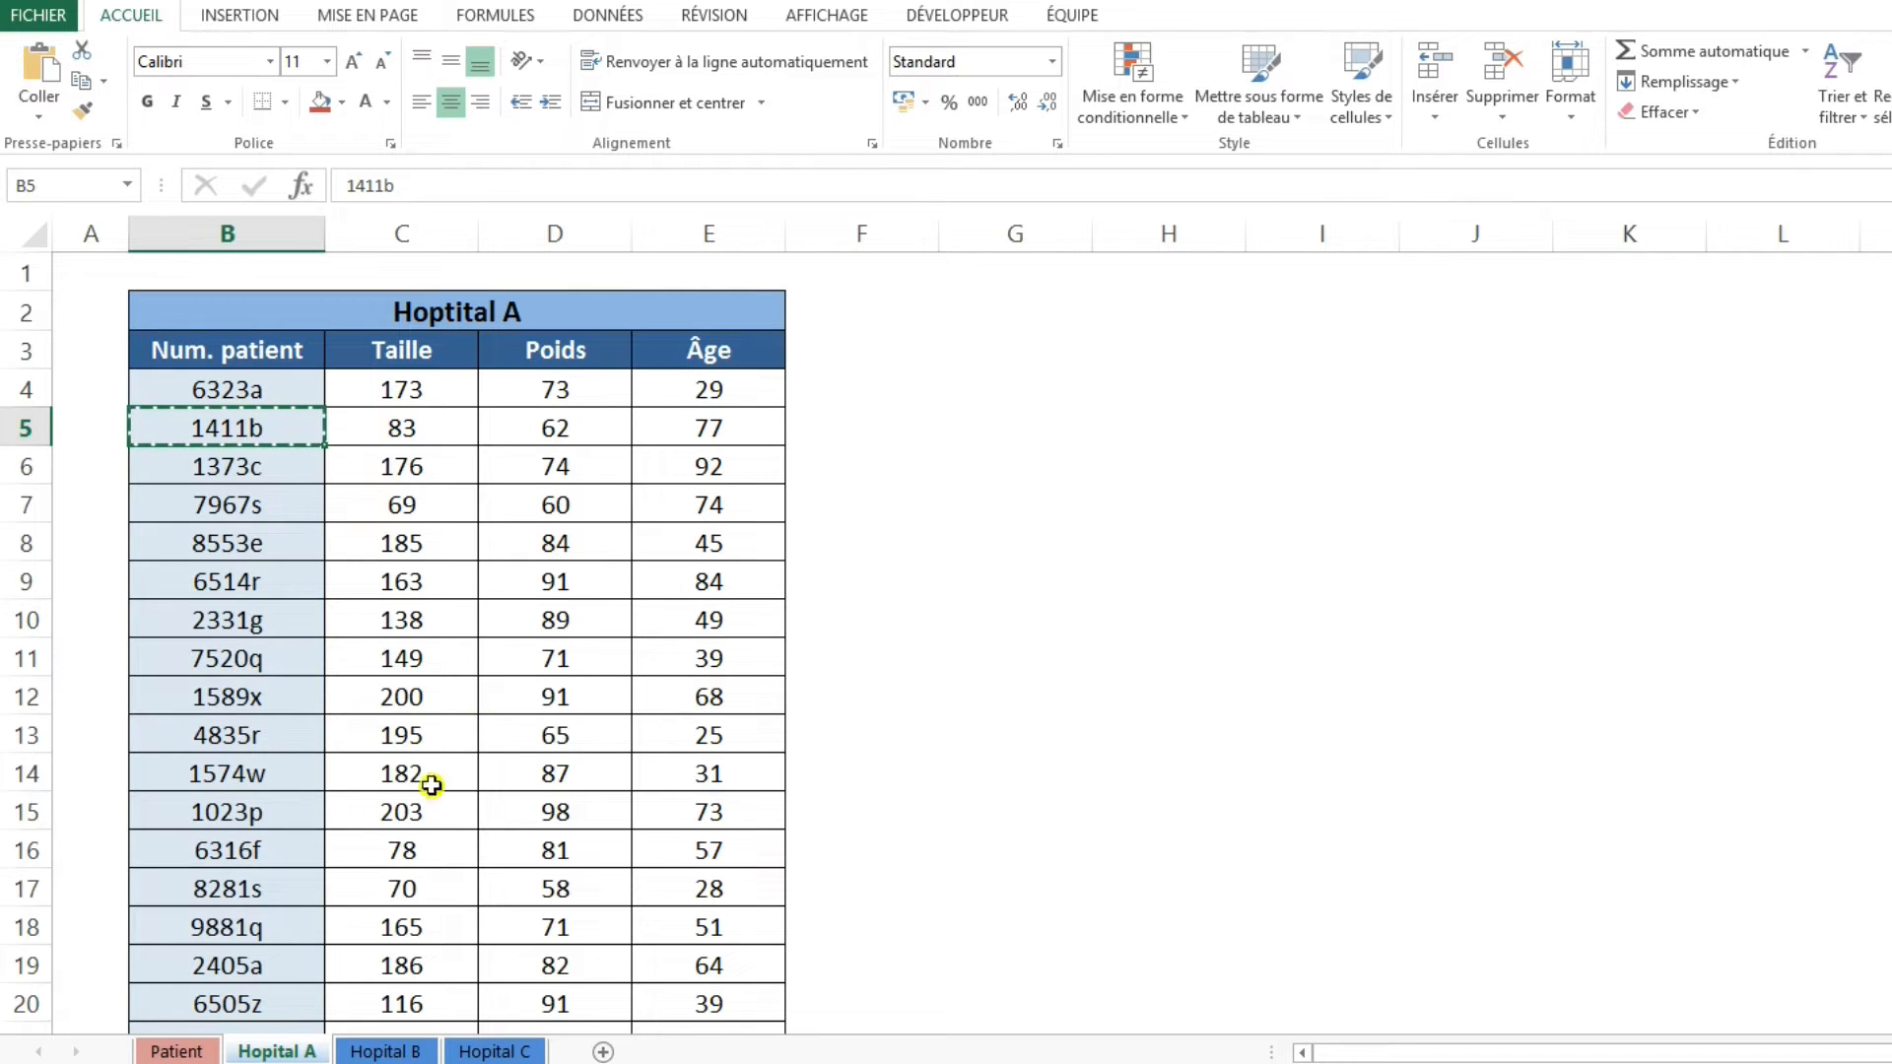
{"action": "left_click", "coordinate": [177, 1052]}
{"action": "left_click", "coordinate": [644, 366]}
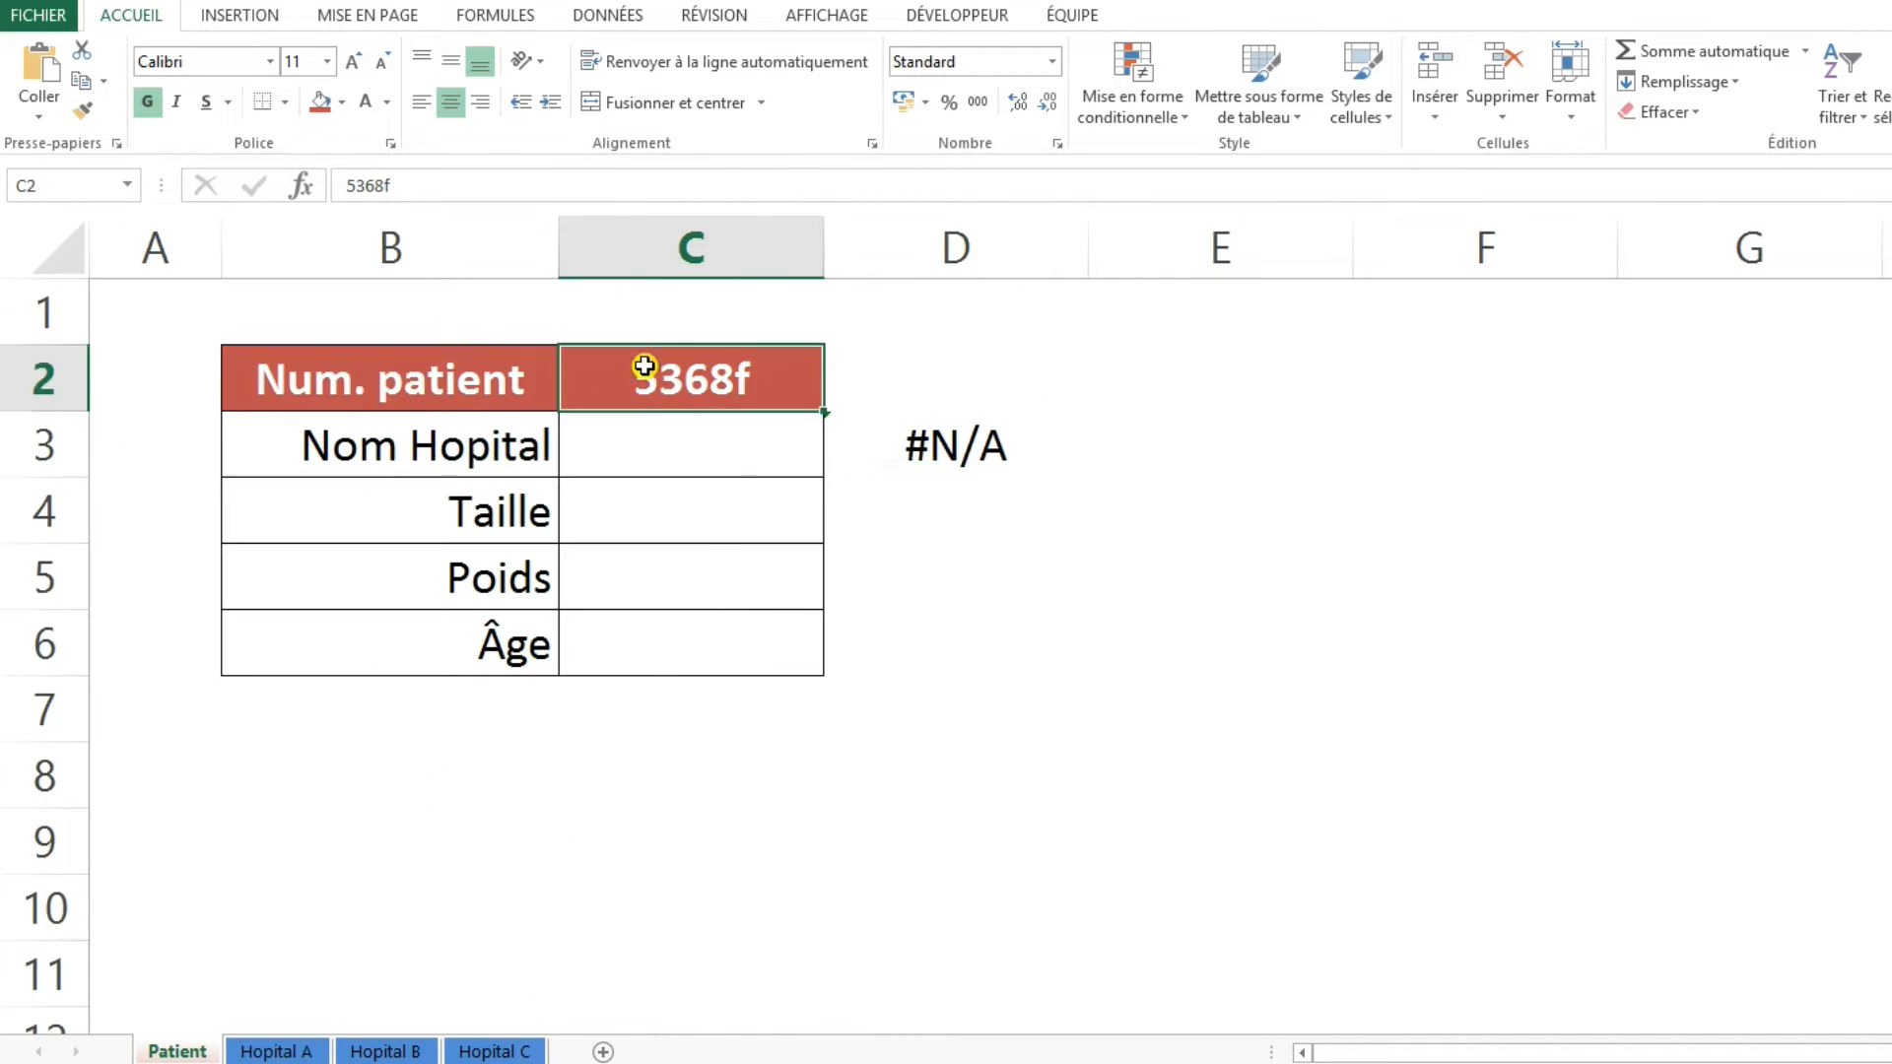
{"action": "right_click", "coordinate": [643, 367]}
{"action": "left_click", "coordinate": [739, 486]}
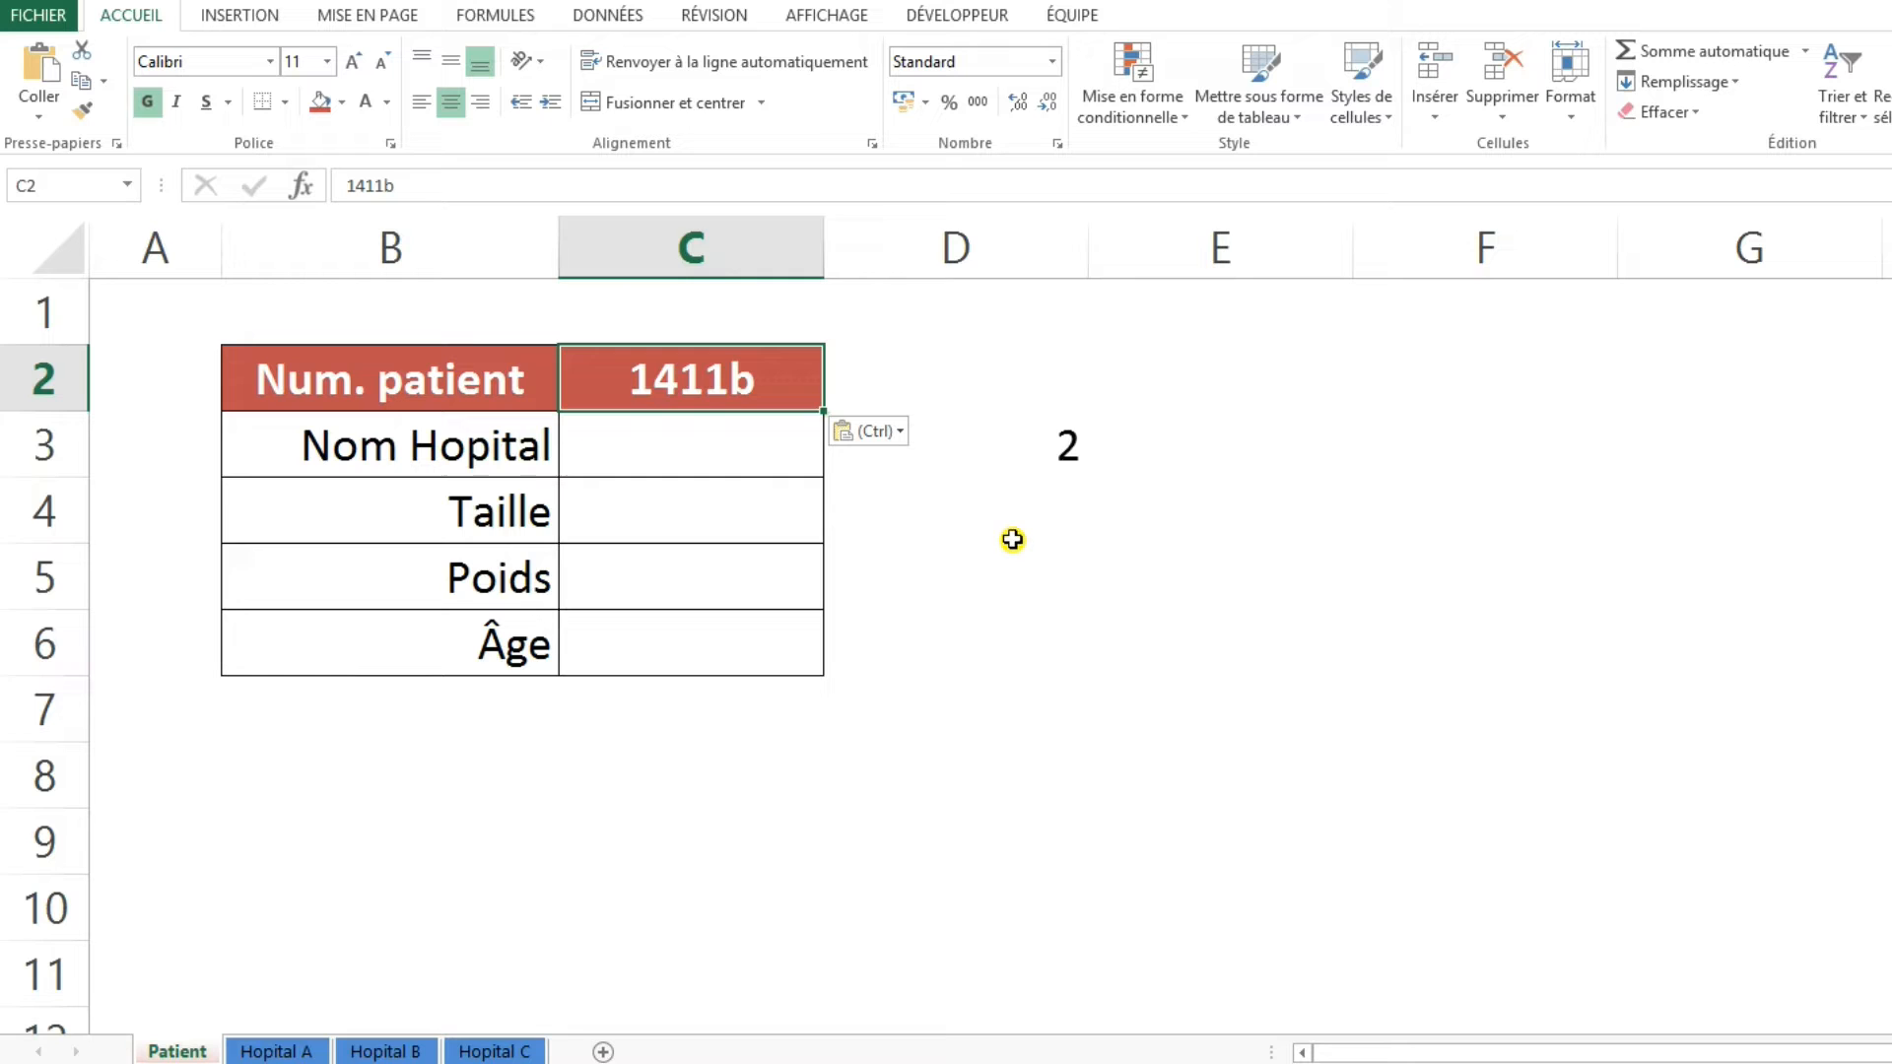
Wrap the D3 formula in ESTNUM so it reads =ESTNUM(EQUIV(C2;'Hopital A'!B4:B44;0))
{"action": "left_click", "coordinate": [1007, 435]}
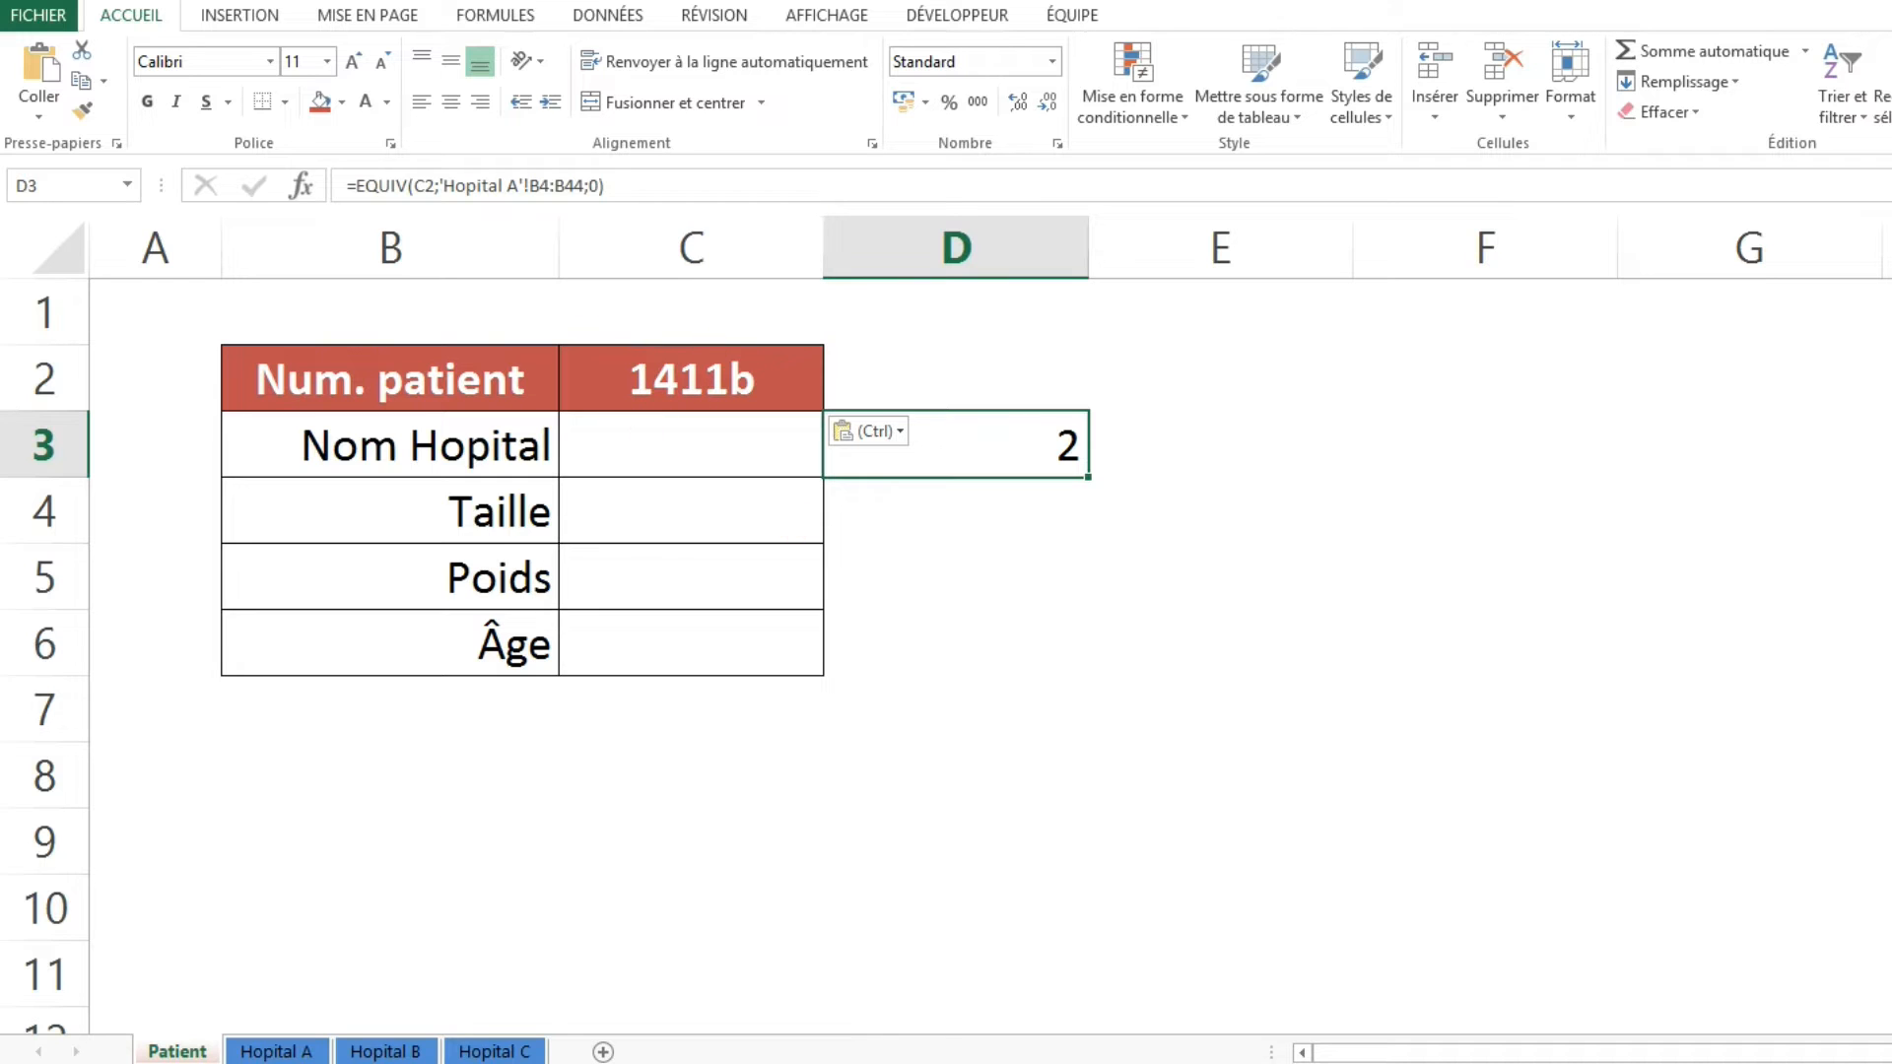
{"action": "left_click", "coordinate": [275, 1053]}
{"action": "key", "text": "F2"}
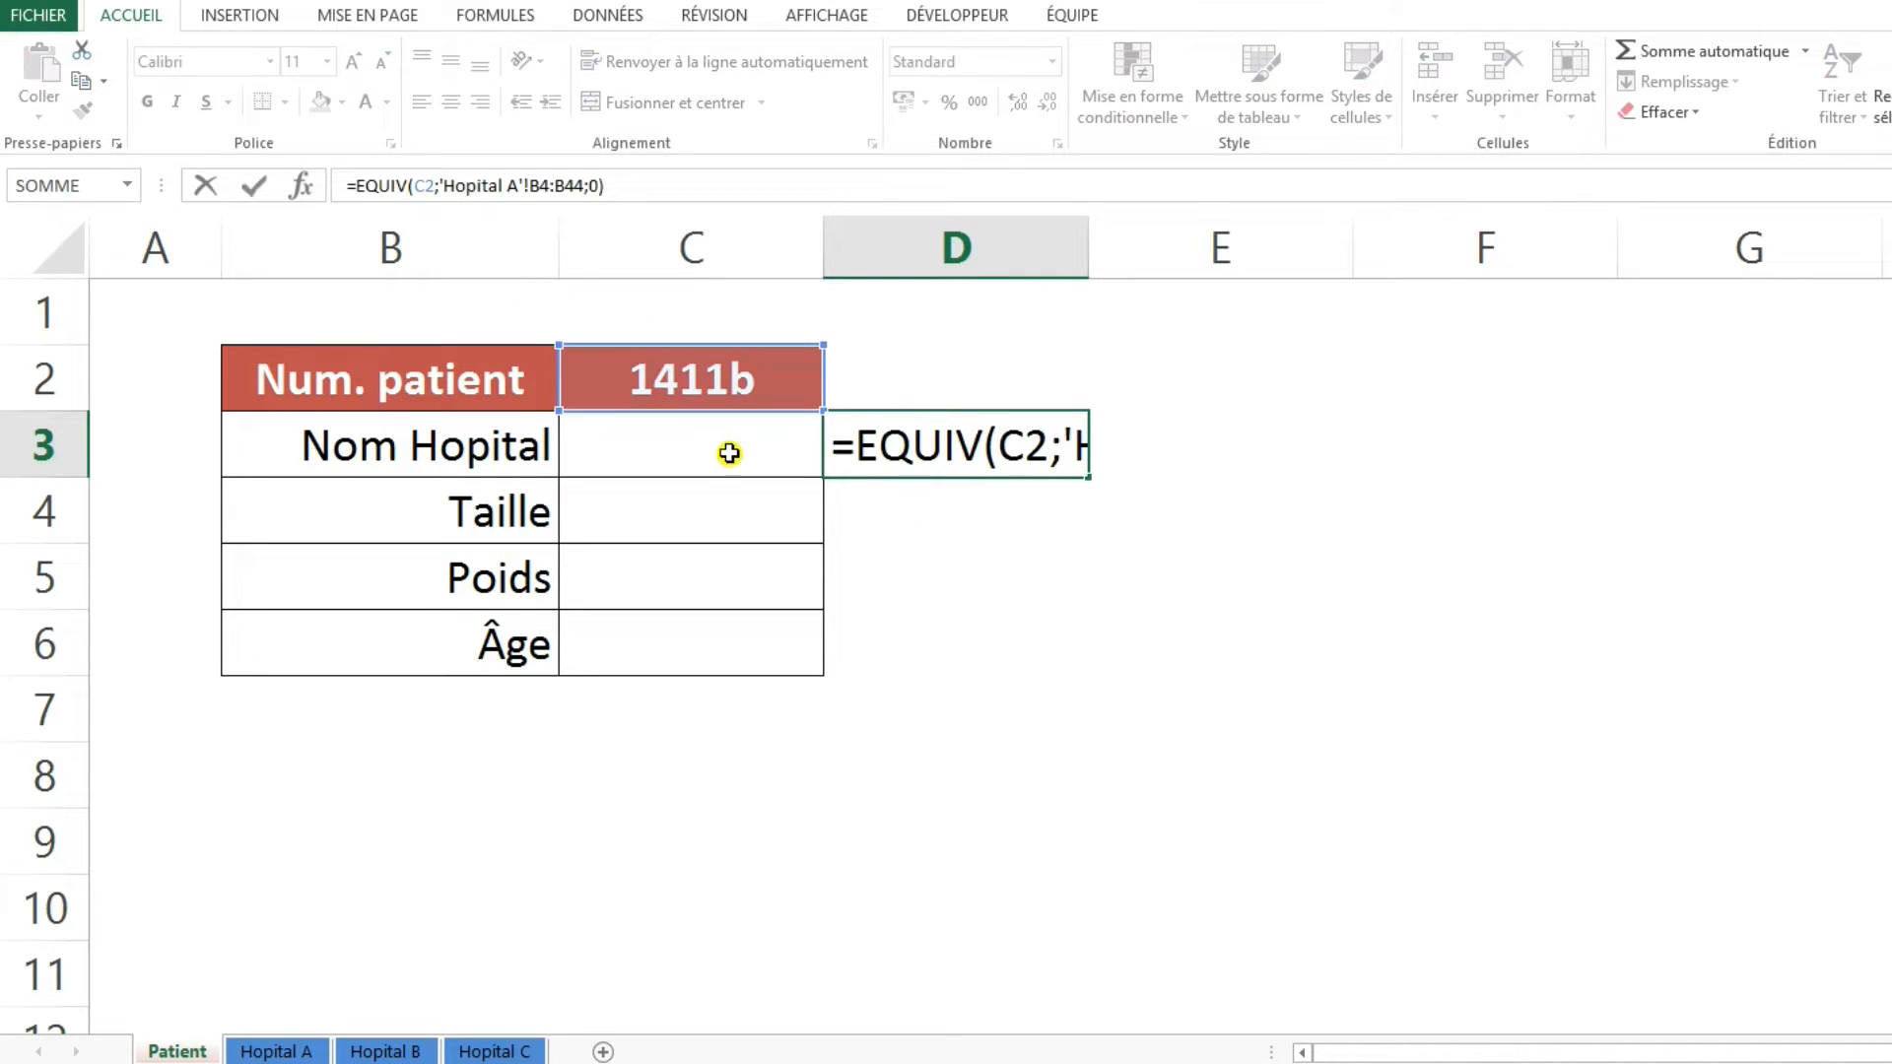
{"action": "key", "text": "Home"}
{"action": "key", "text": "Right"}
{"action": "type", "text": "ESTN"}
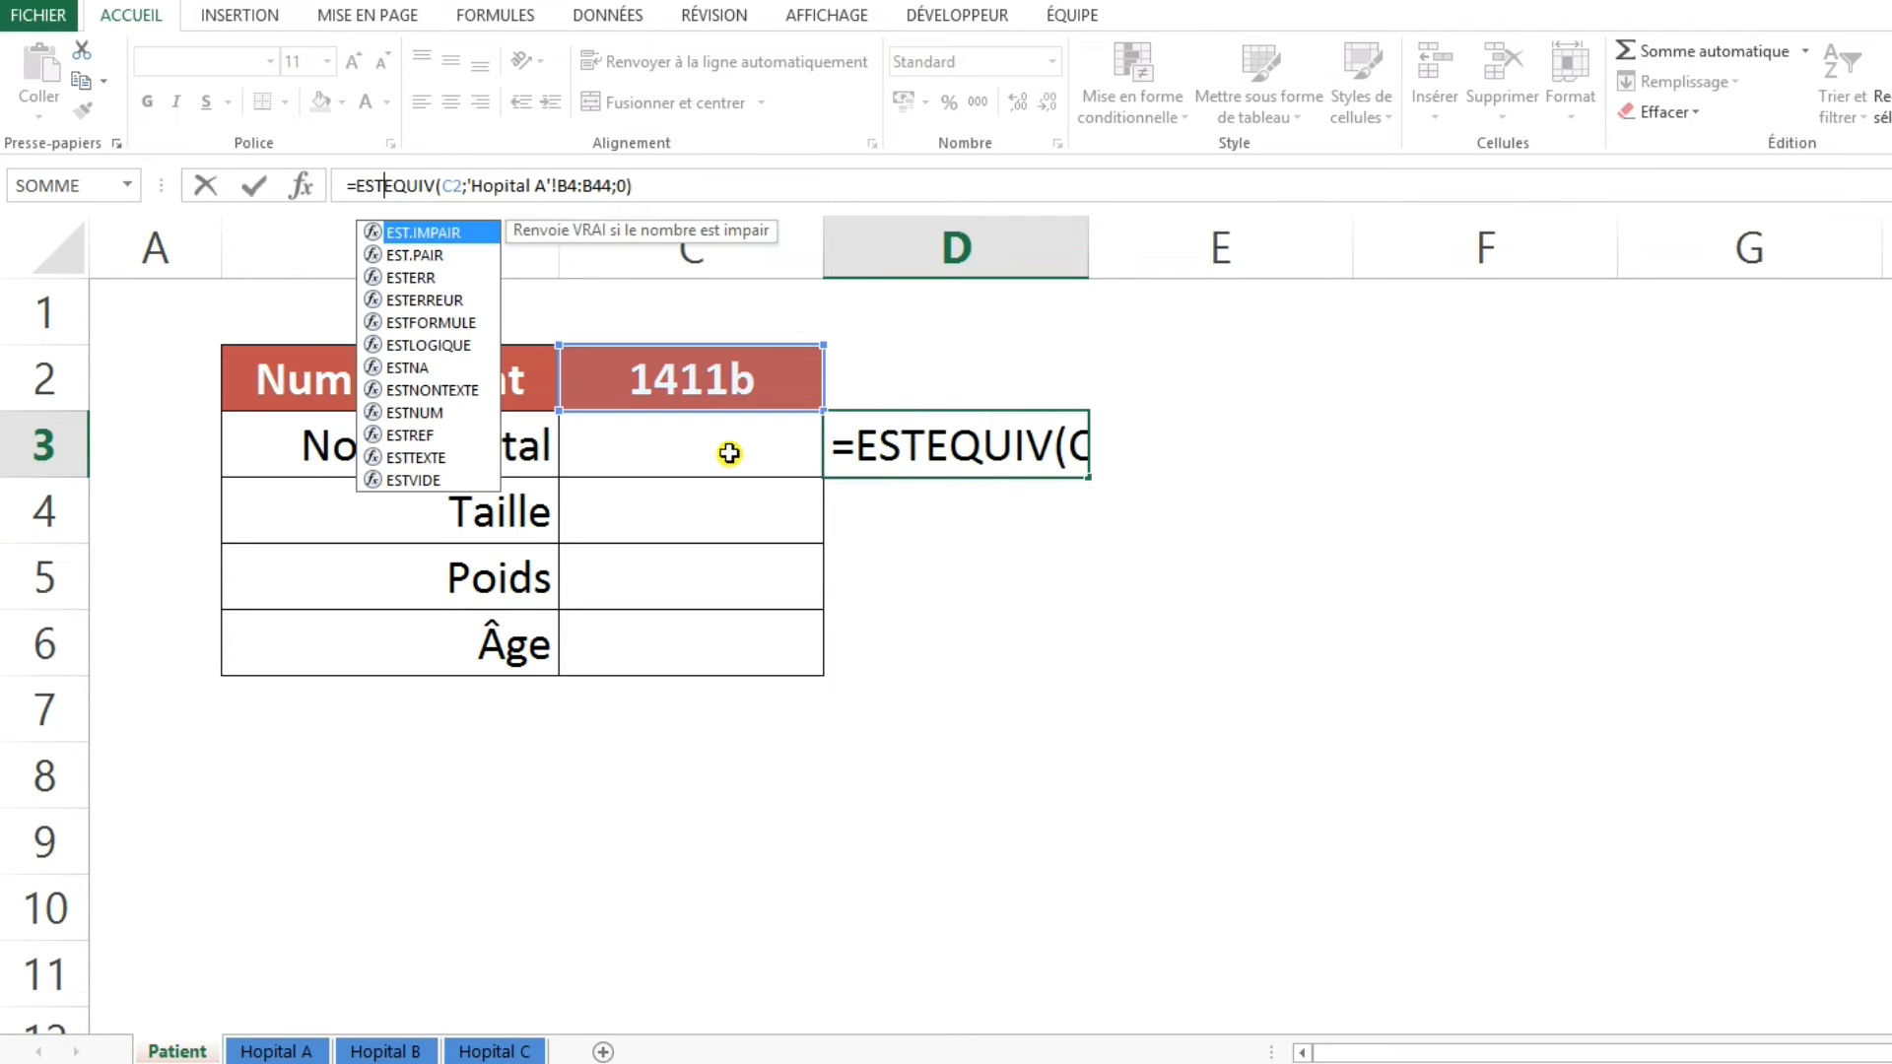
{"action": "type", "text": "UM"}
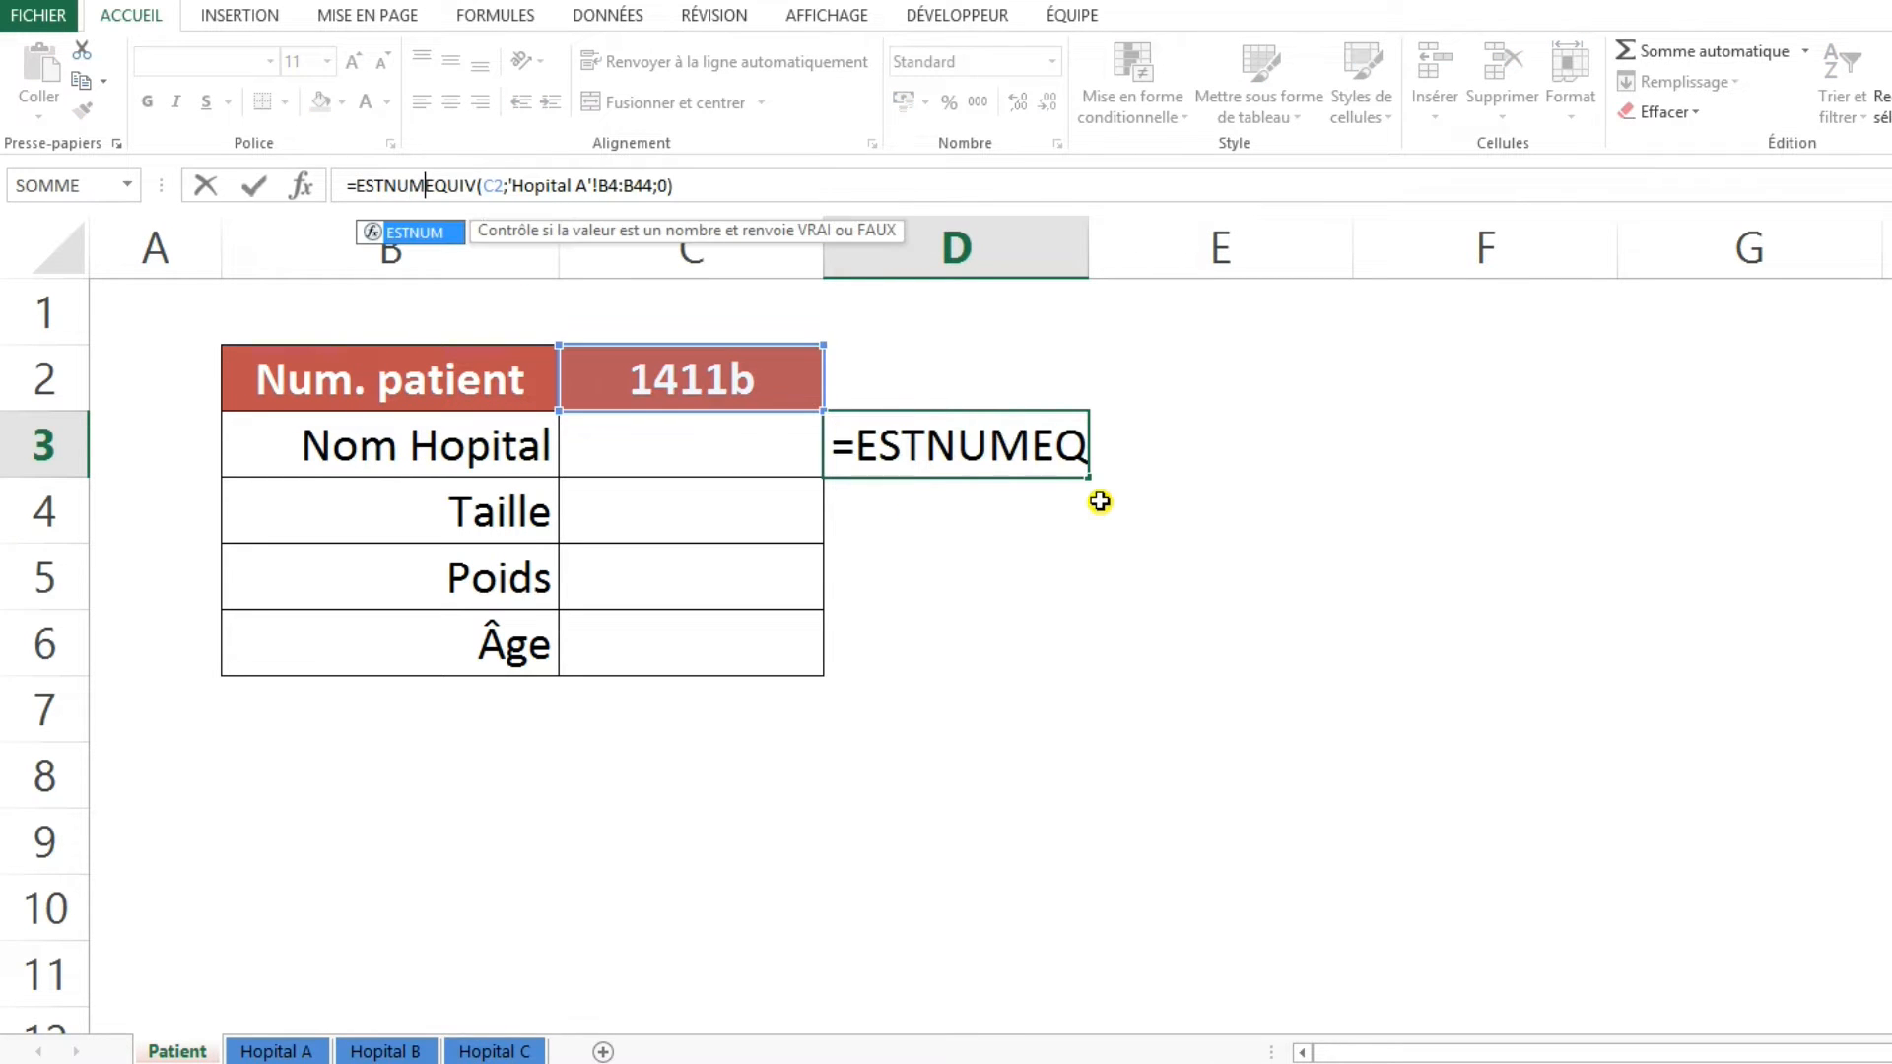
{"action": "type", "text": "("}
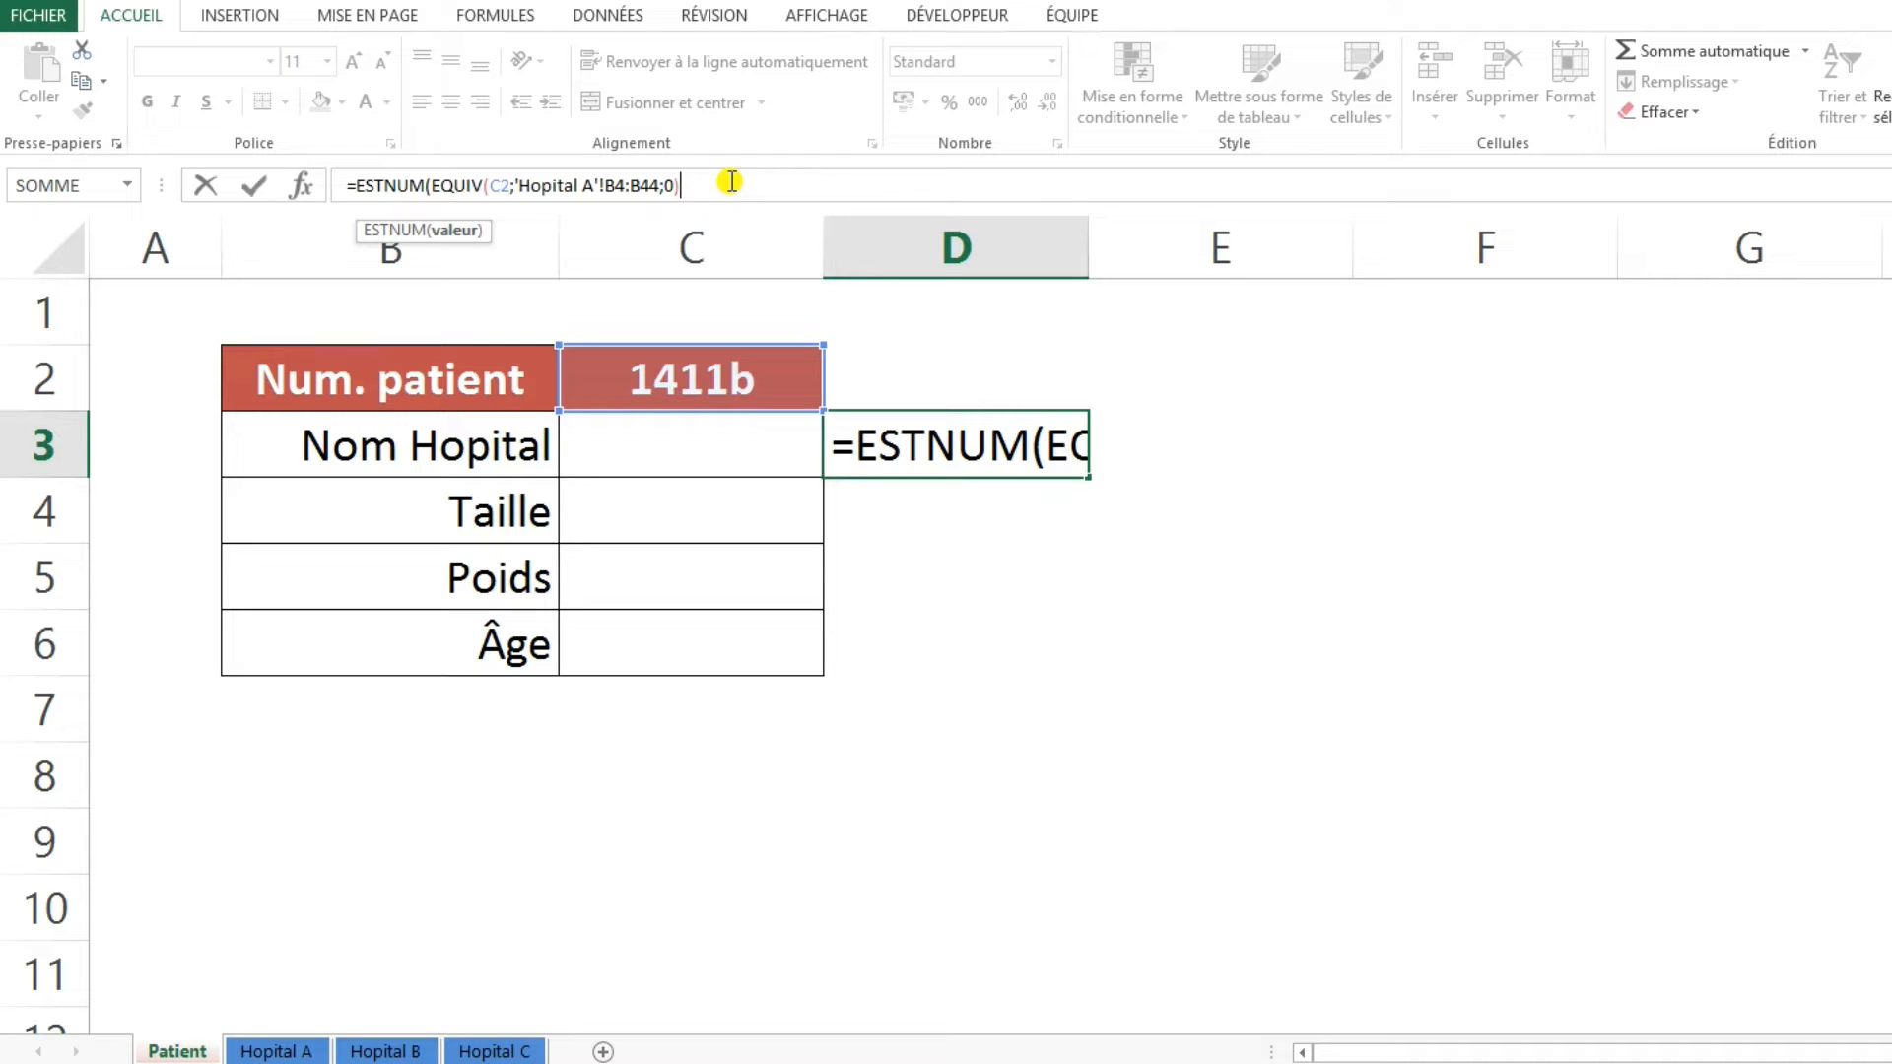
{"action": "type", "text": ")"}
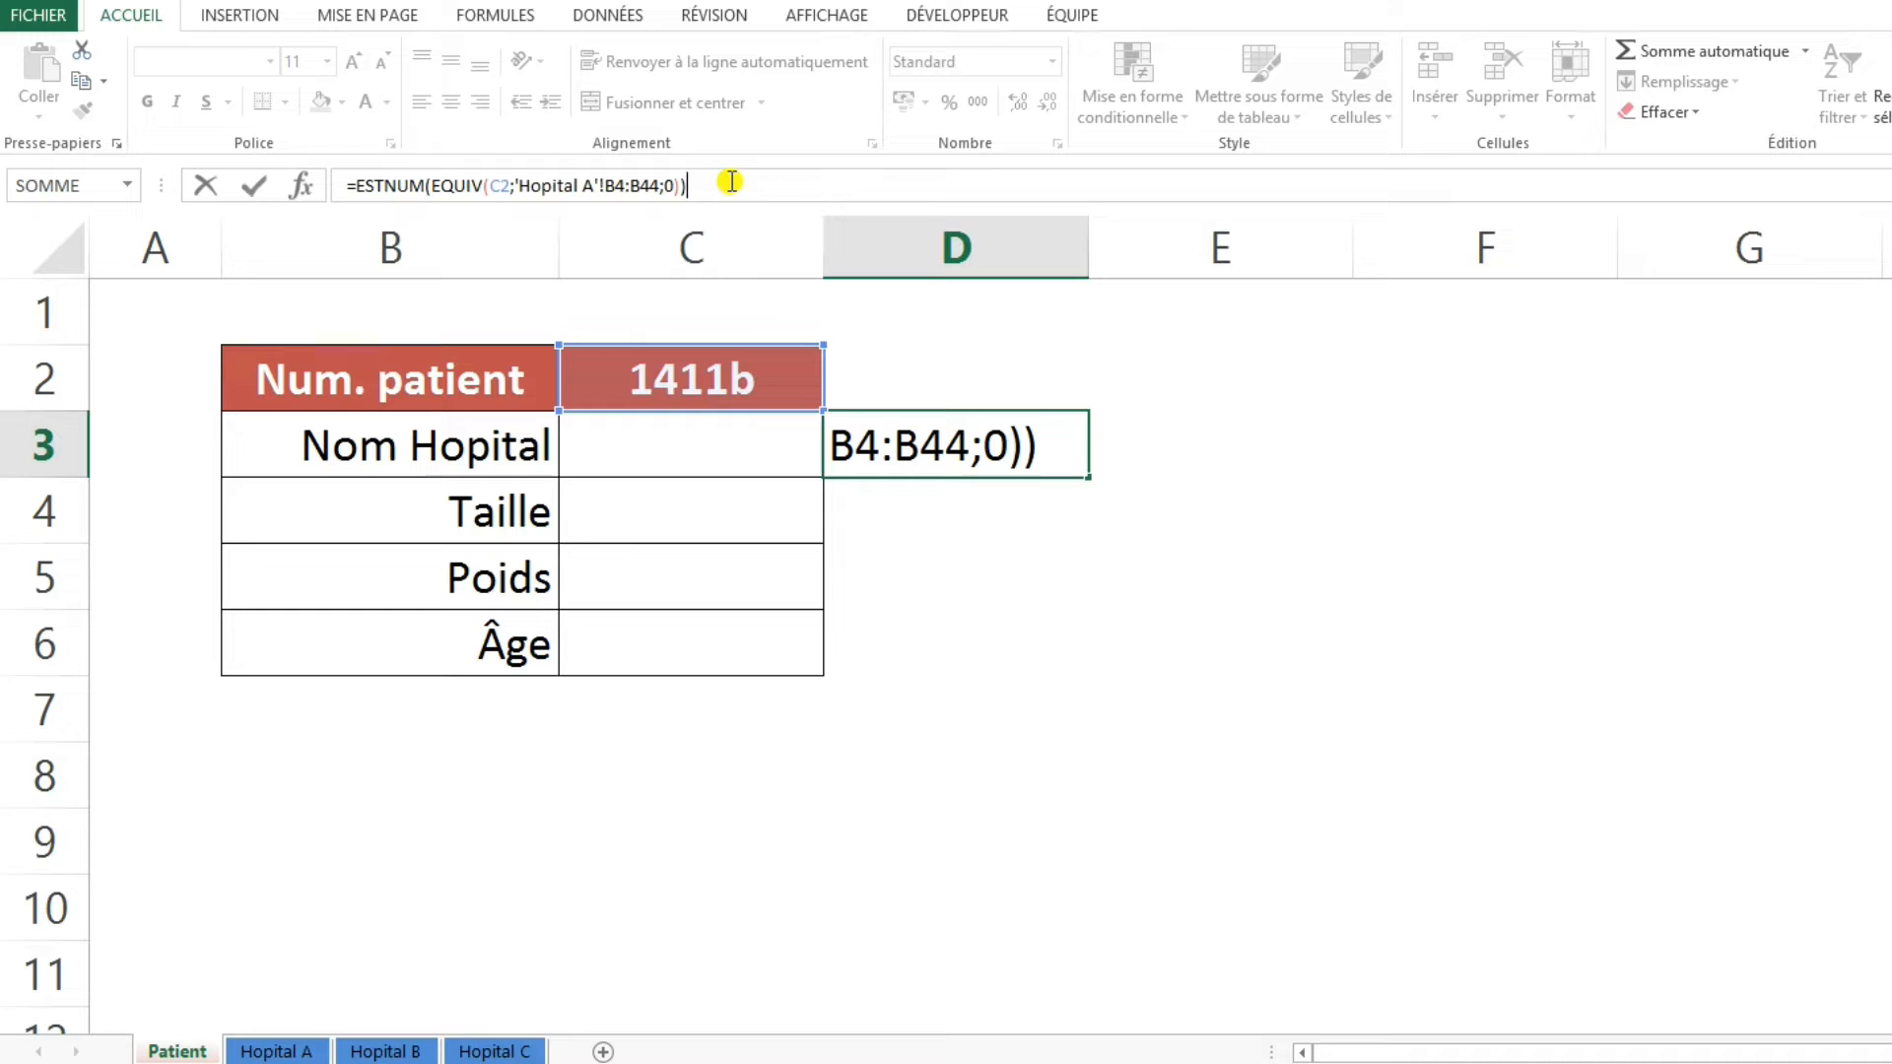
{"action": "key", "text": "Return"}
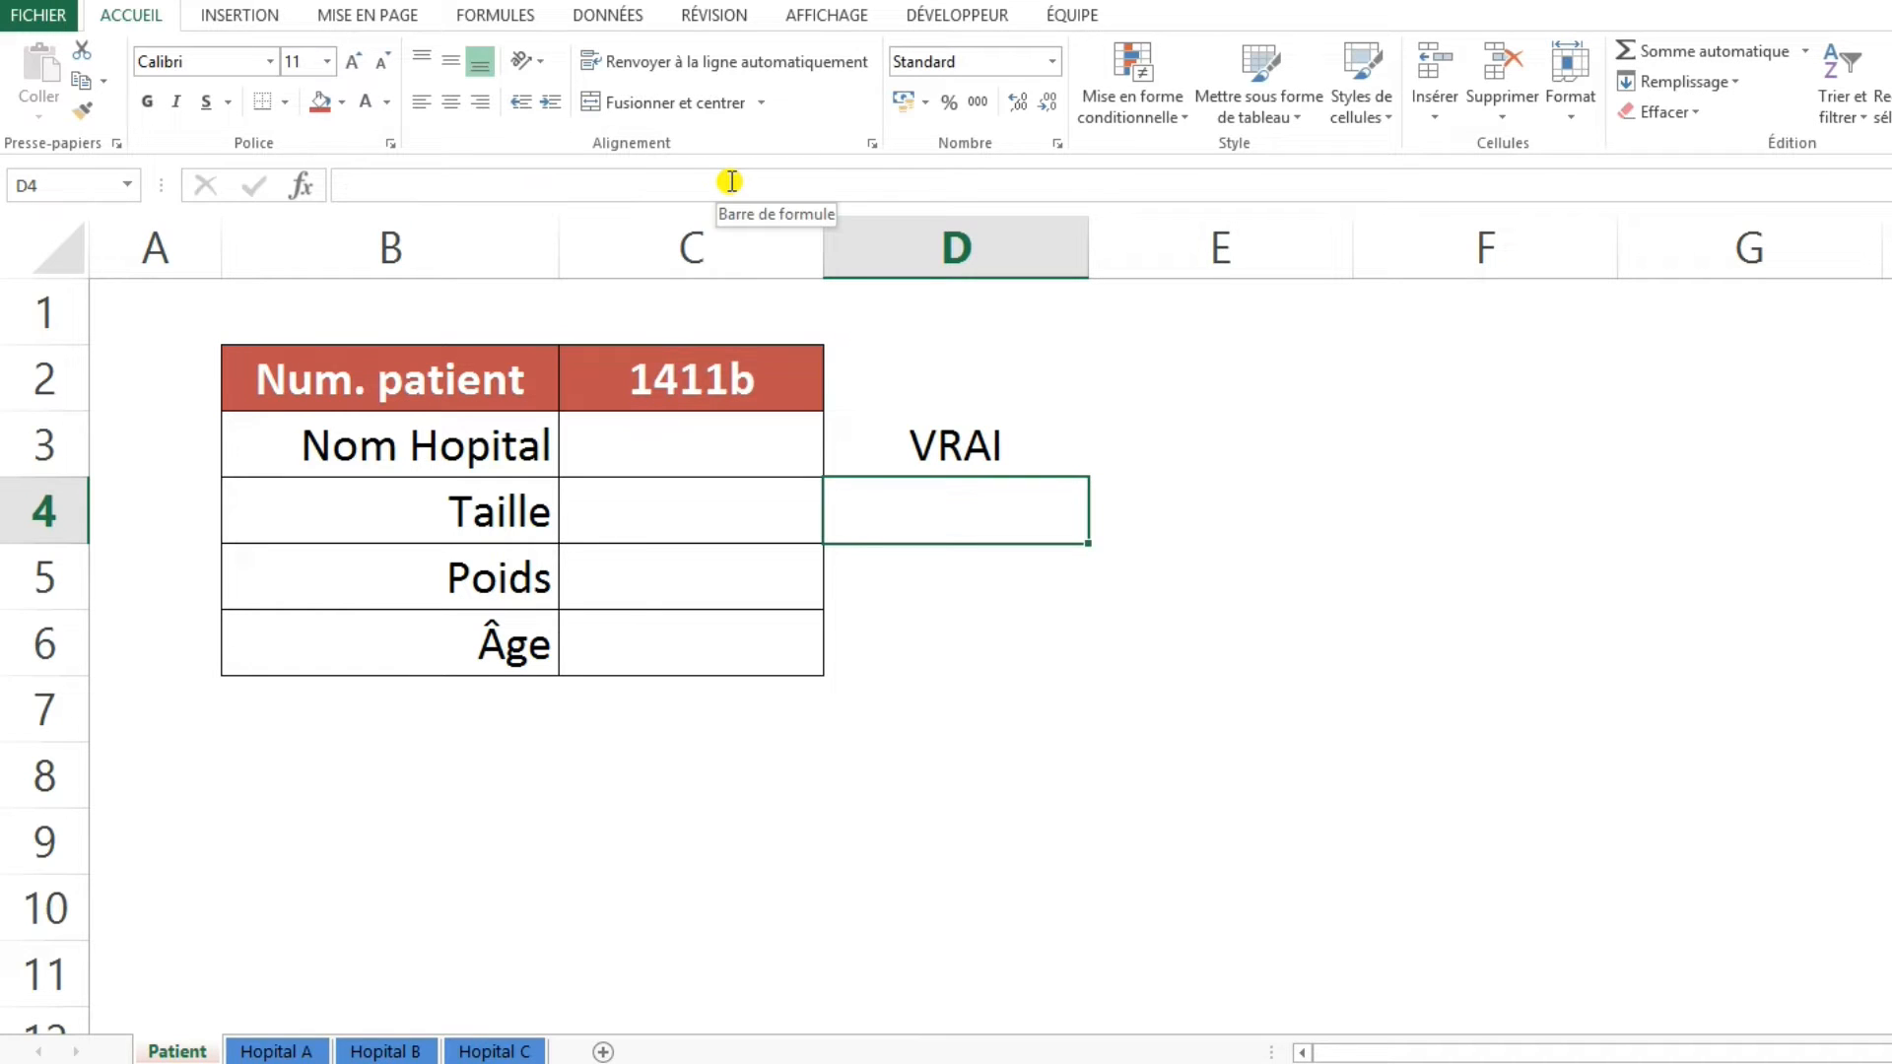
{"action": "left_click", "coordinate": [924, 433]}
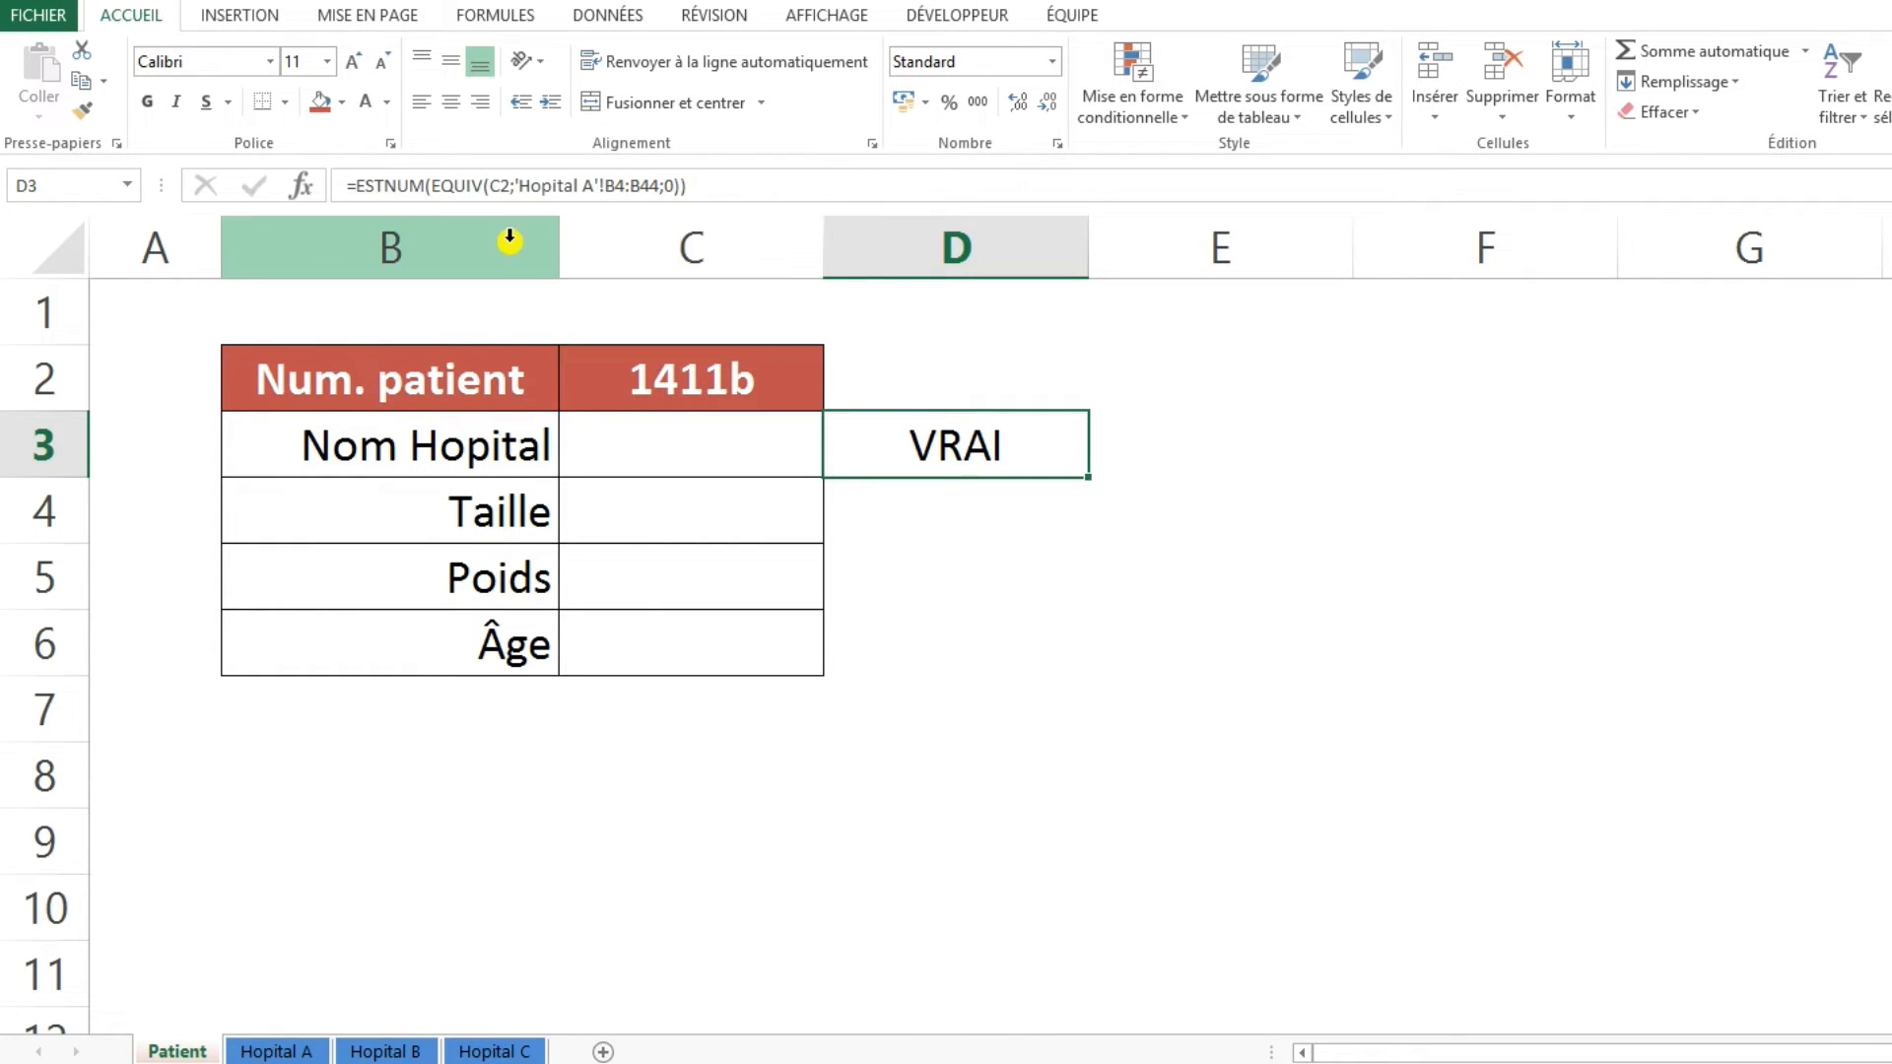
{"action": "left_click", "coordinate": [674, 391]}
{"action": "type", "text": "152"}
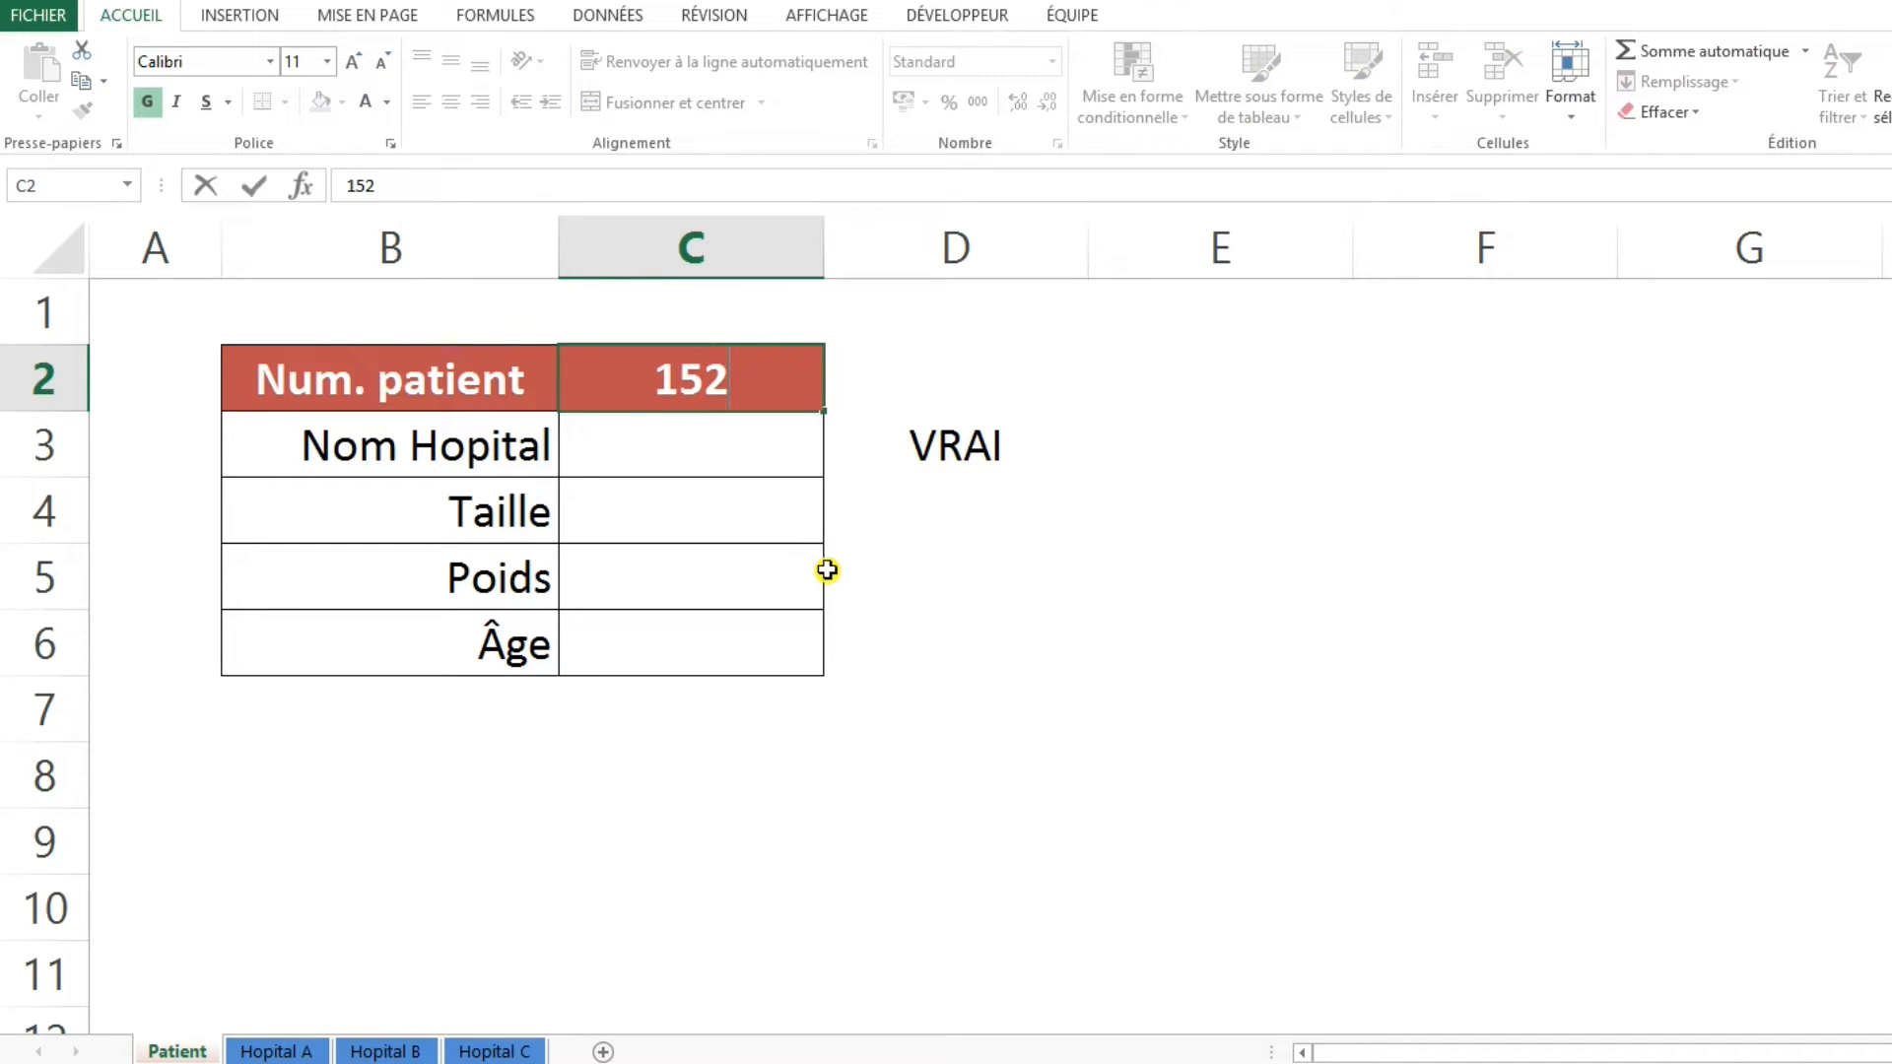
{"action": "key", "text": "Return"}
{"action": "key", "text": "ctrl+z"}
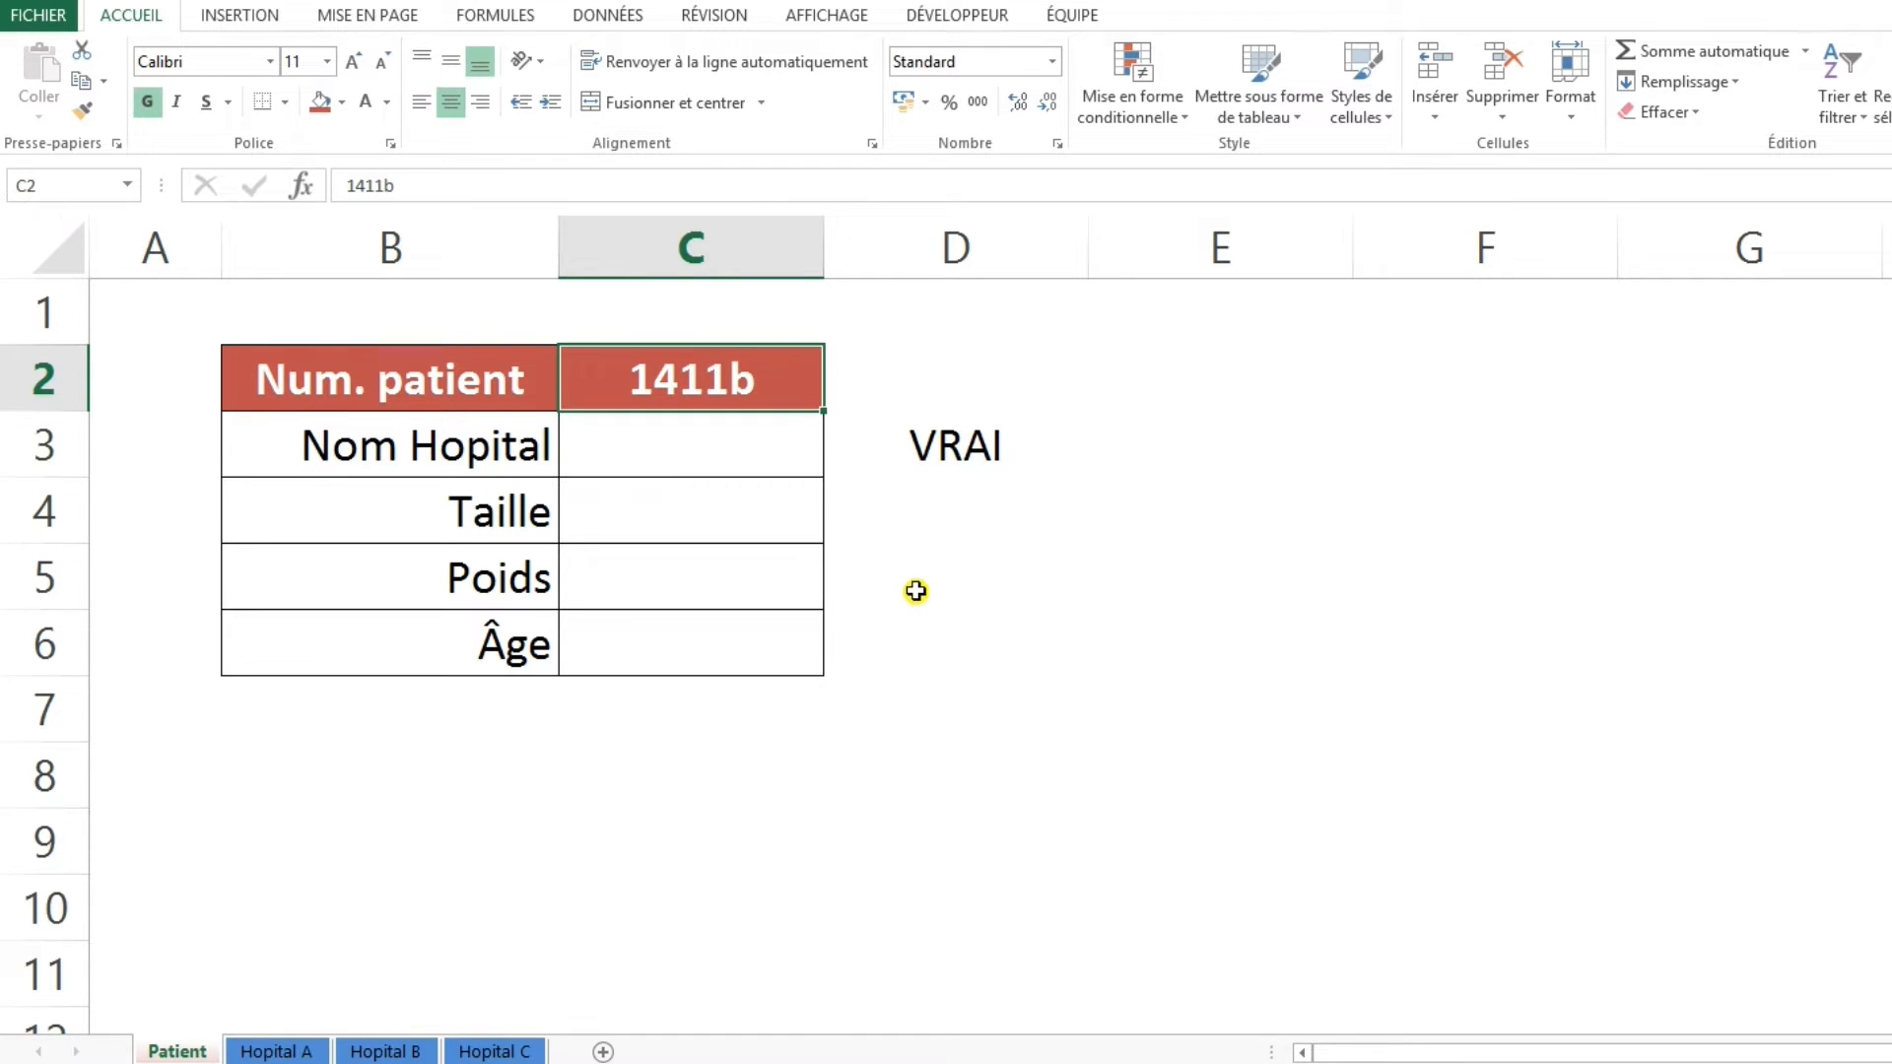
Replace the patient number in C2 with a test number that is not in the Hopital A list
{"action": "type", "text": "15"}
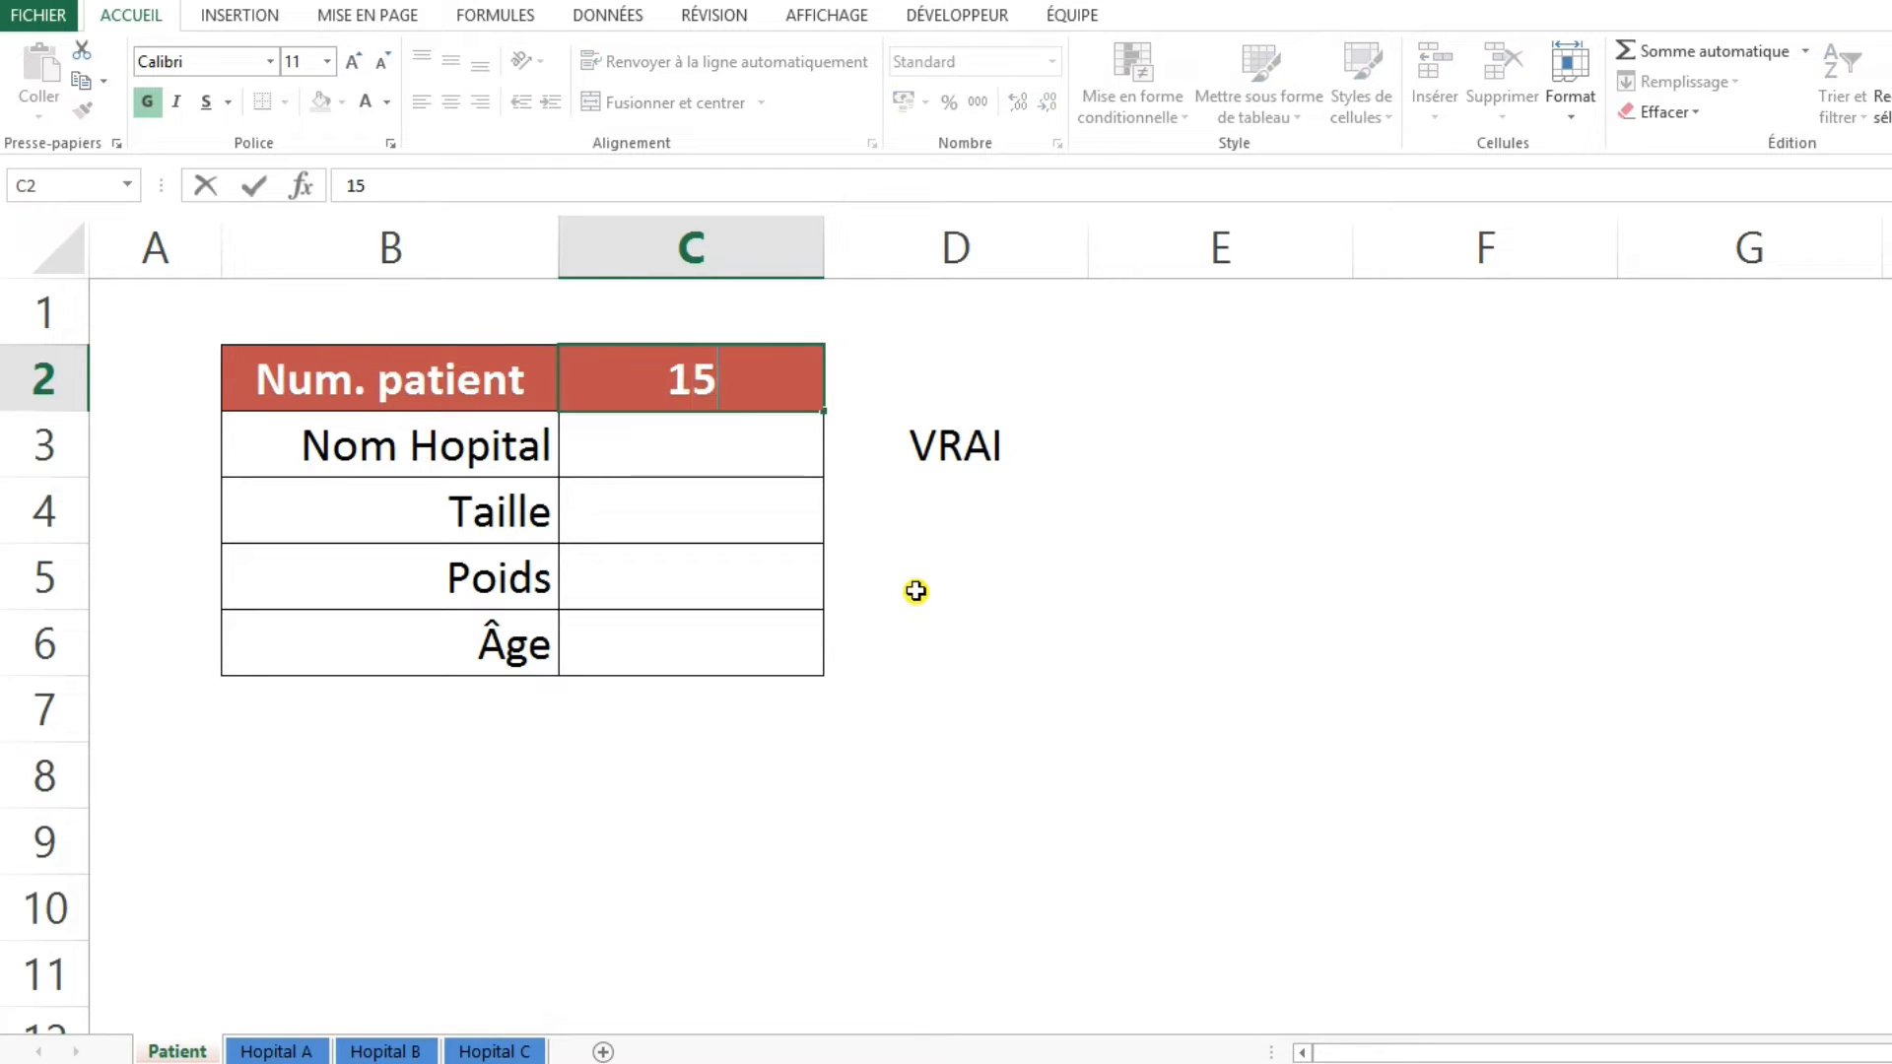
{"action": "type", "text": "23"}
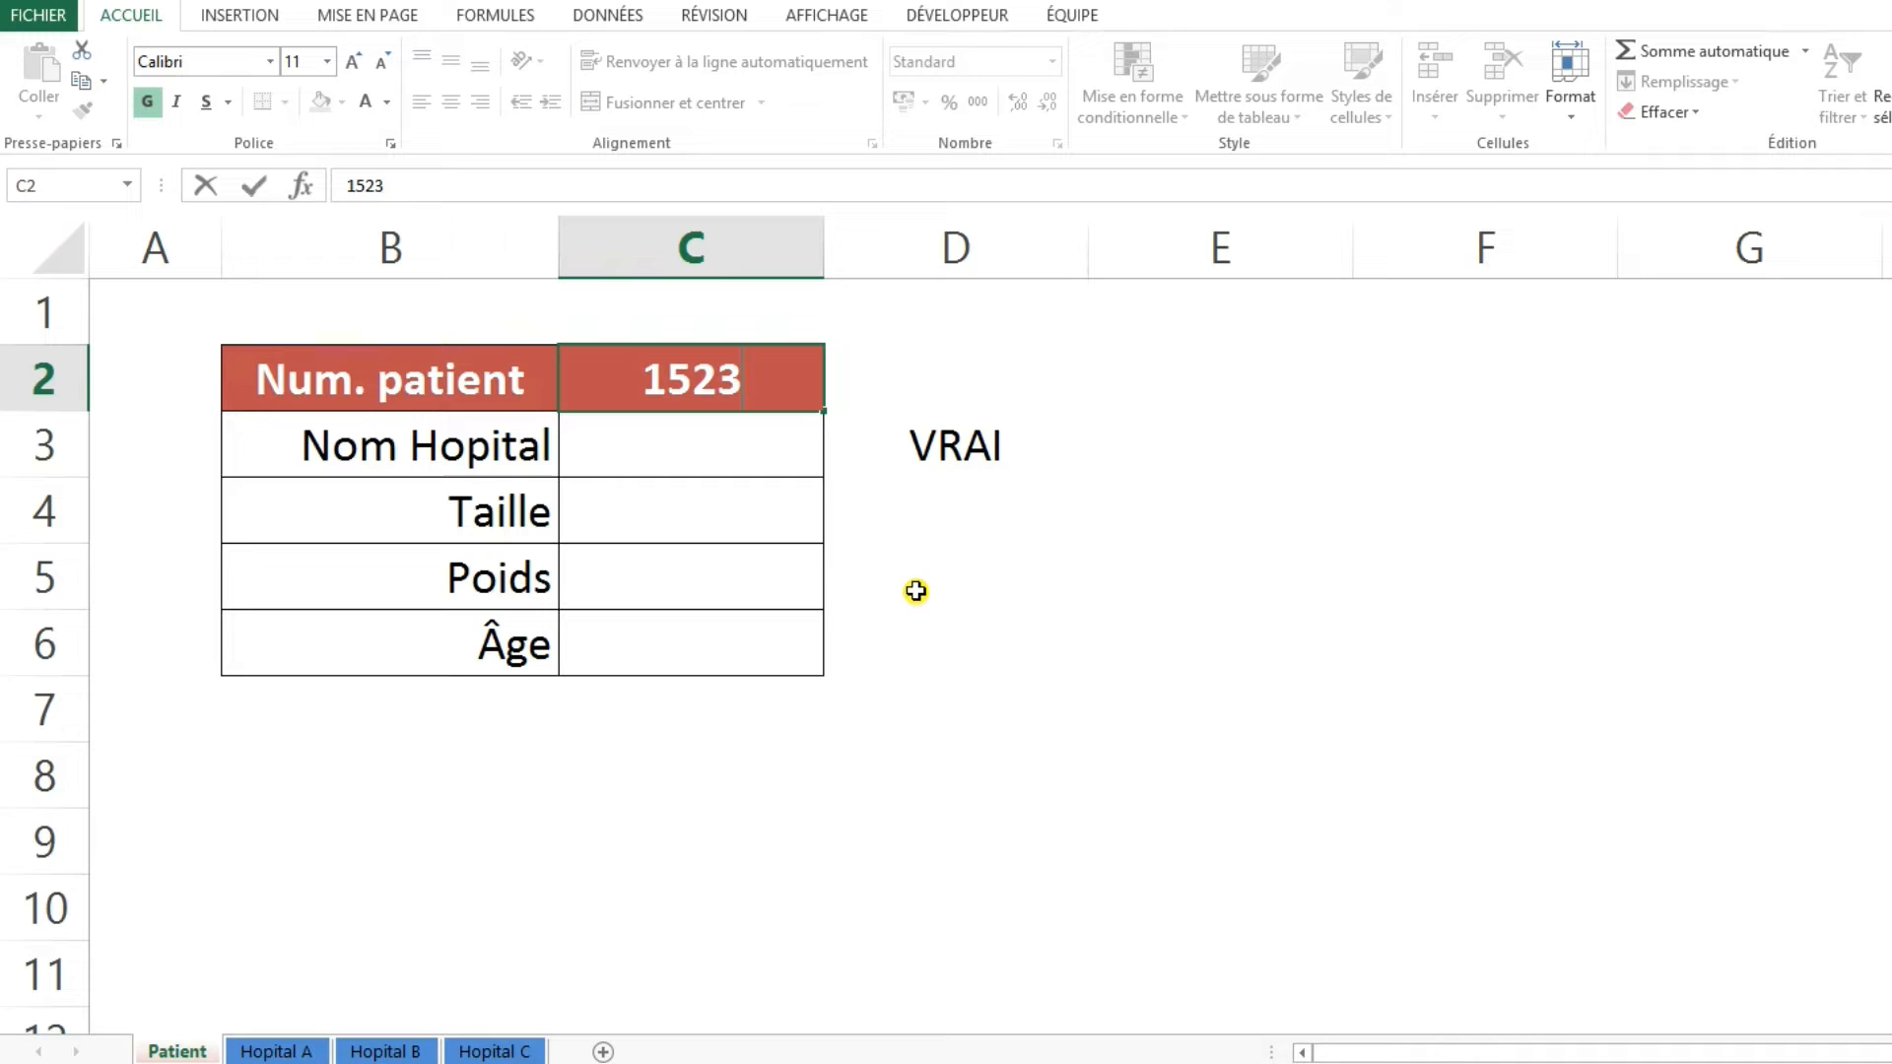
{"action": "type", "text": "z"}
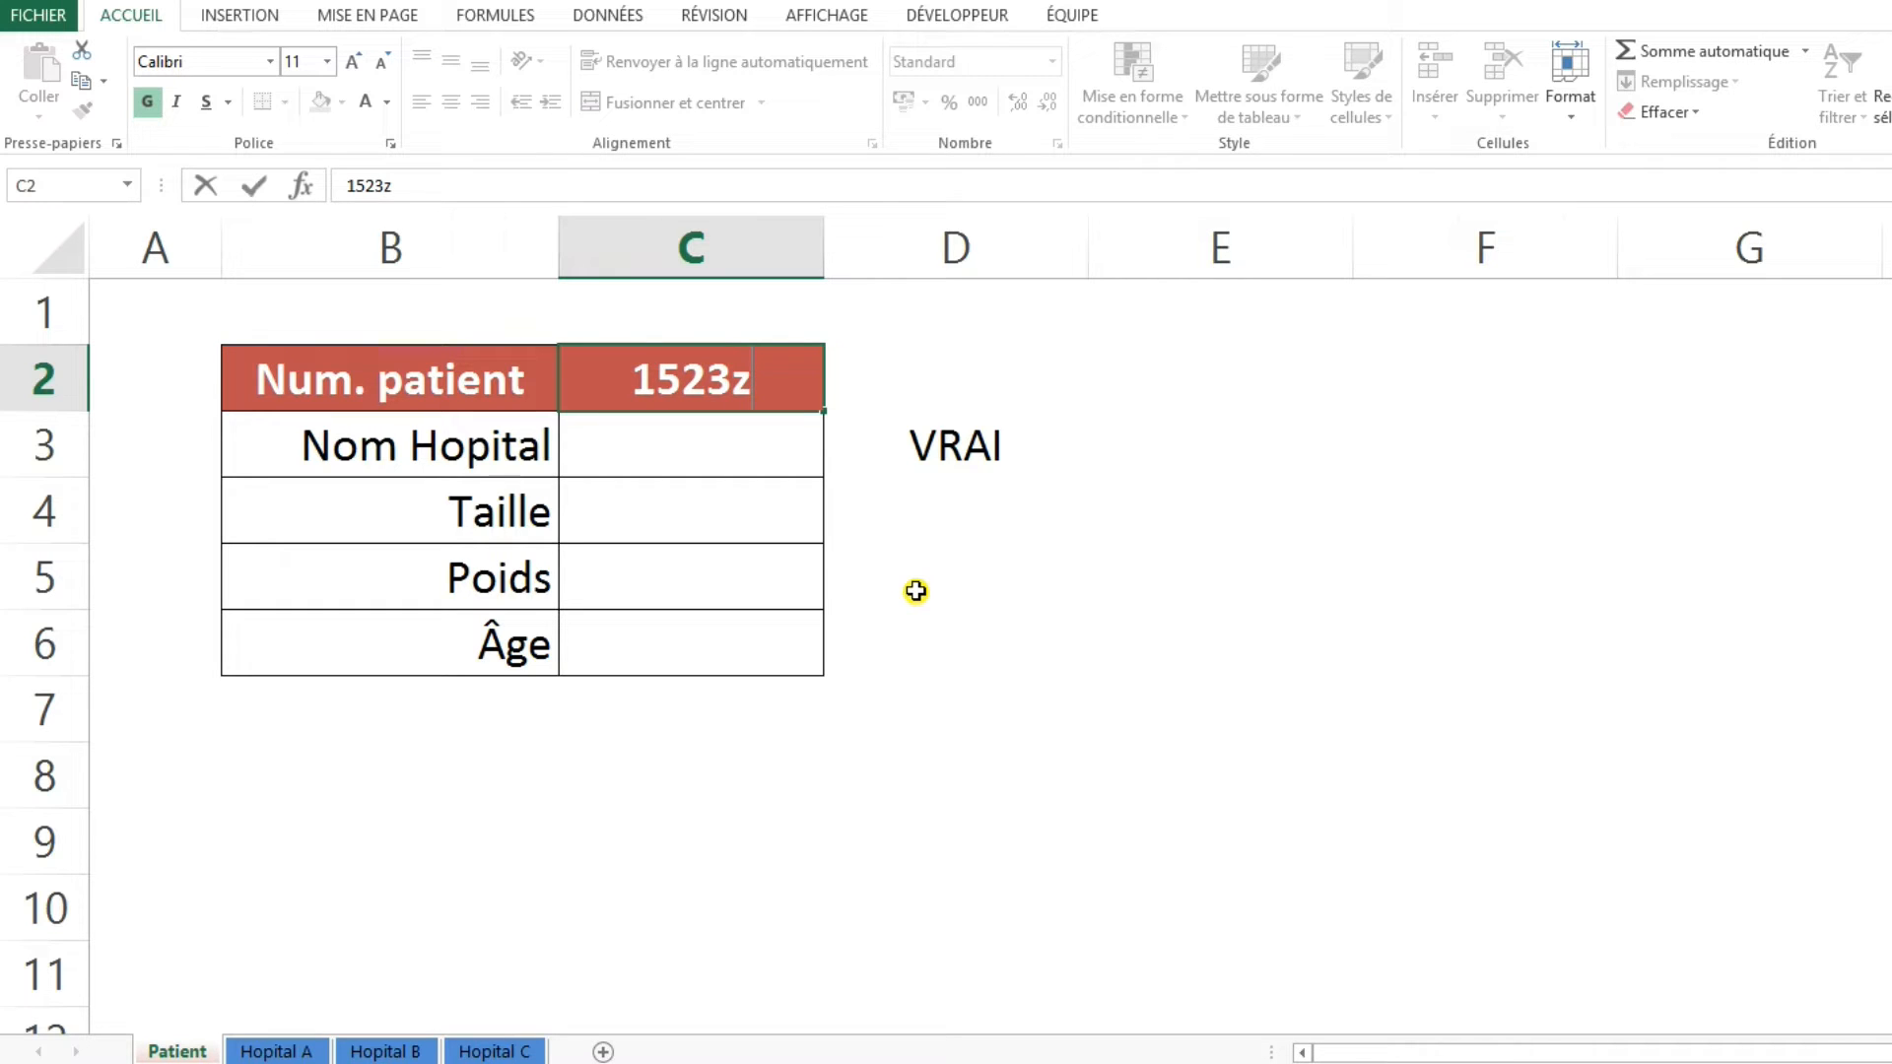
{"action": "key", "text": "Return"}
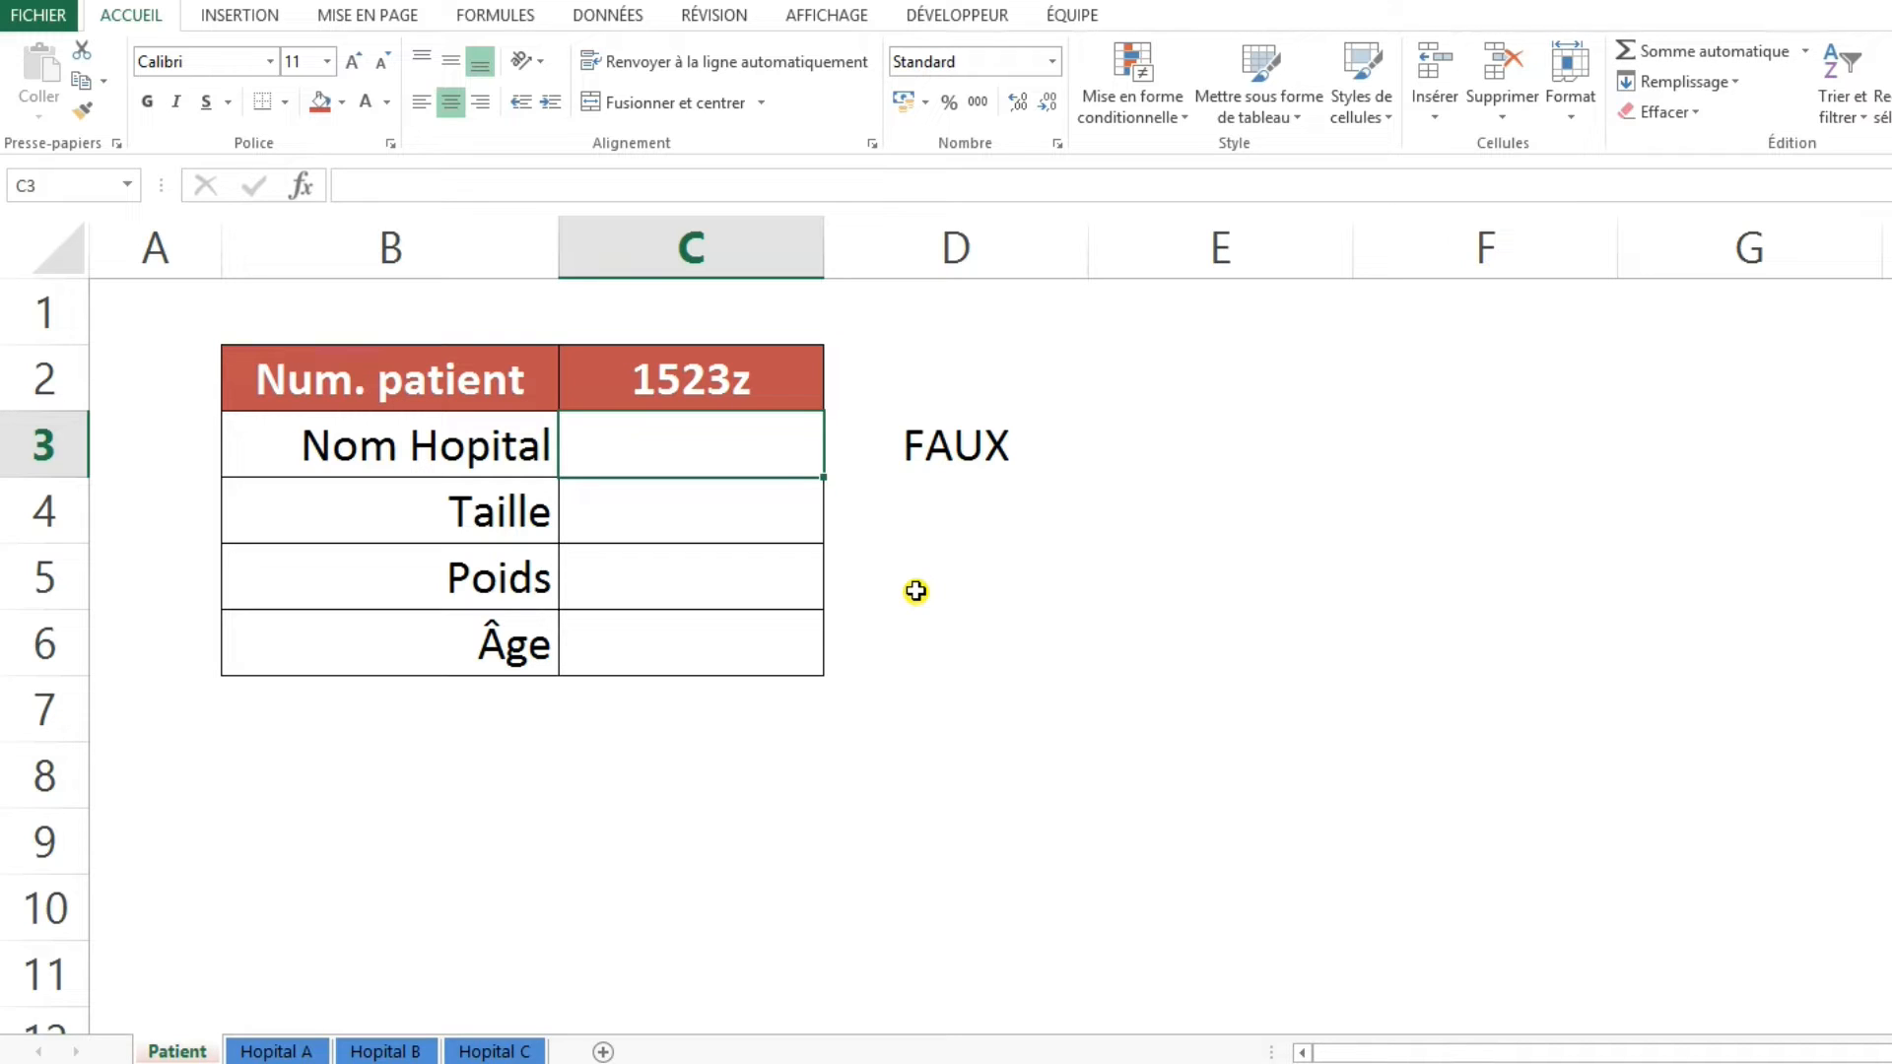
On the Hopital A sheet, name the patient number range B4:B44 ListeHA
{"action": "key", "text": "Right"}
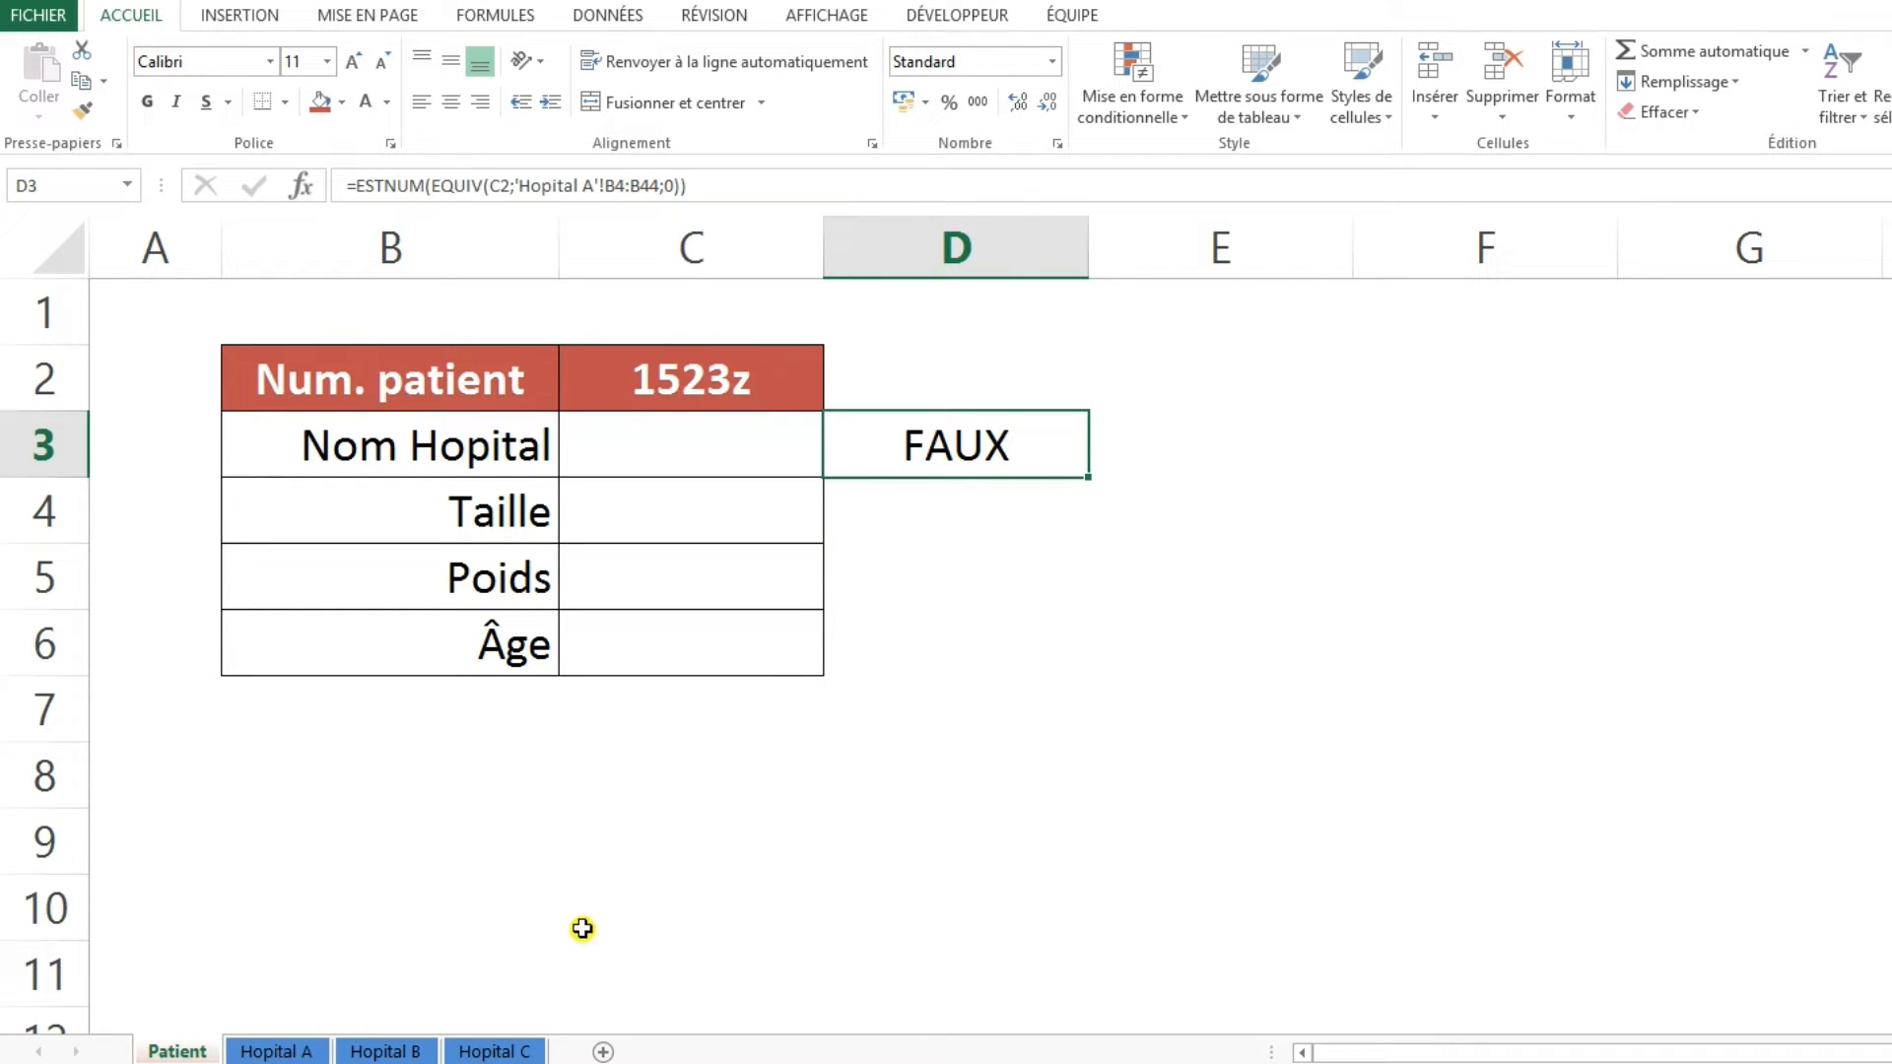
{"action": "left_click", "coordinate": [293, 1054]}
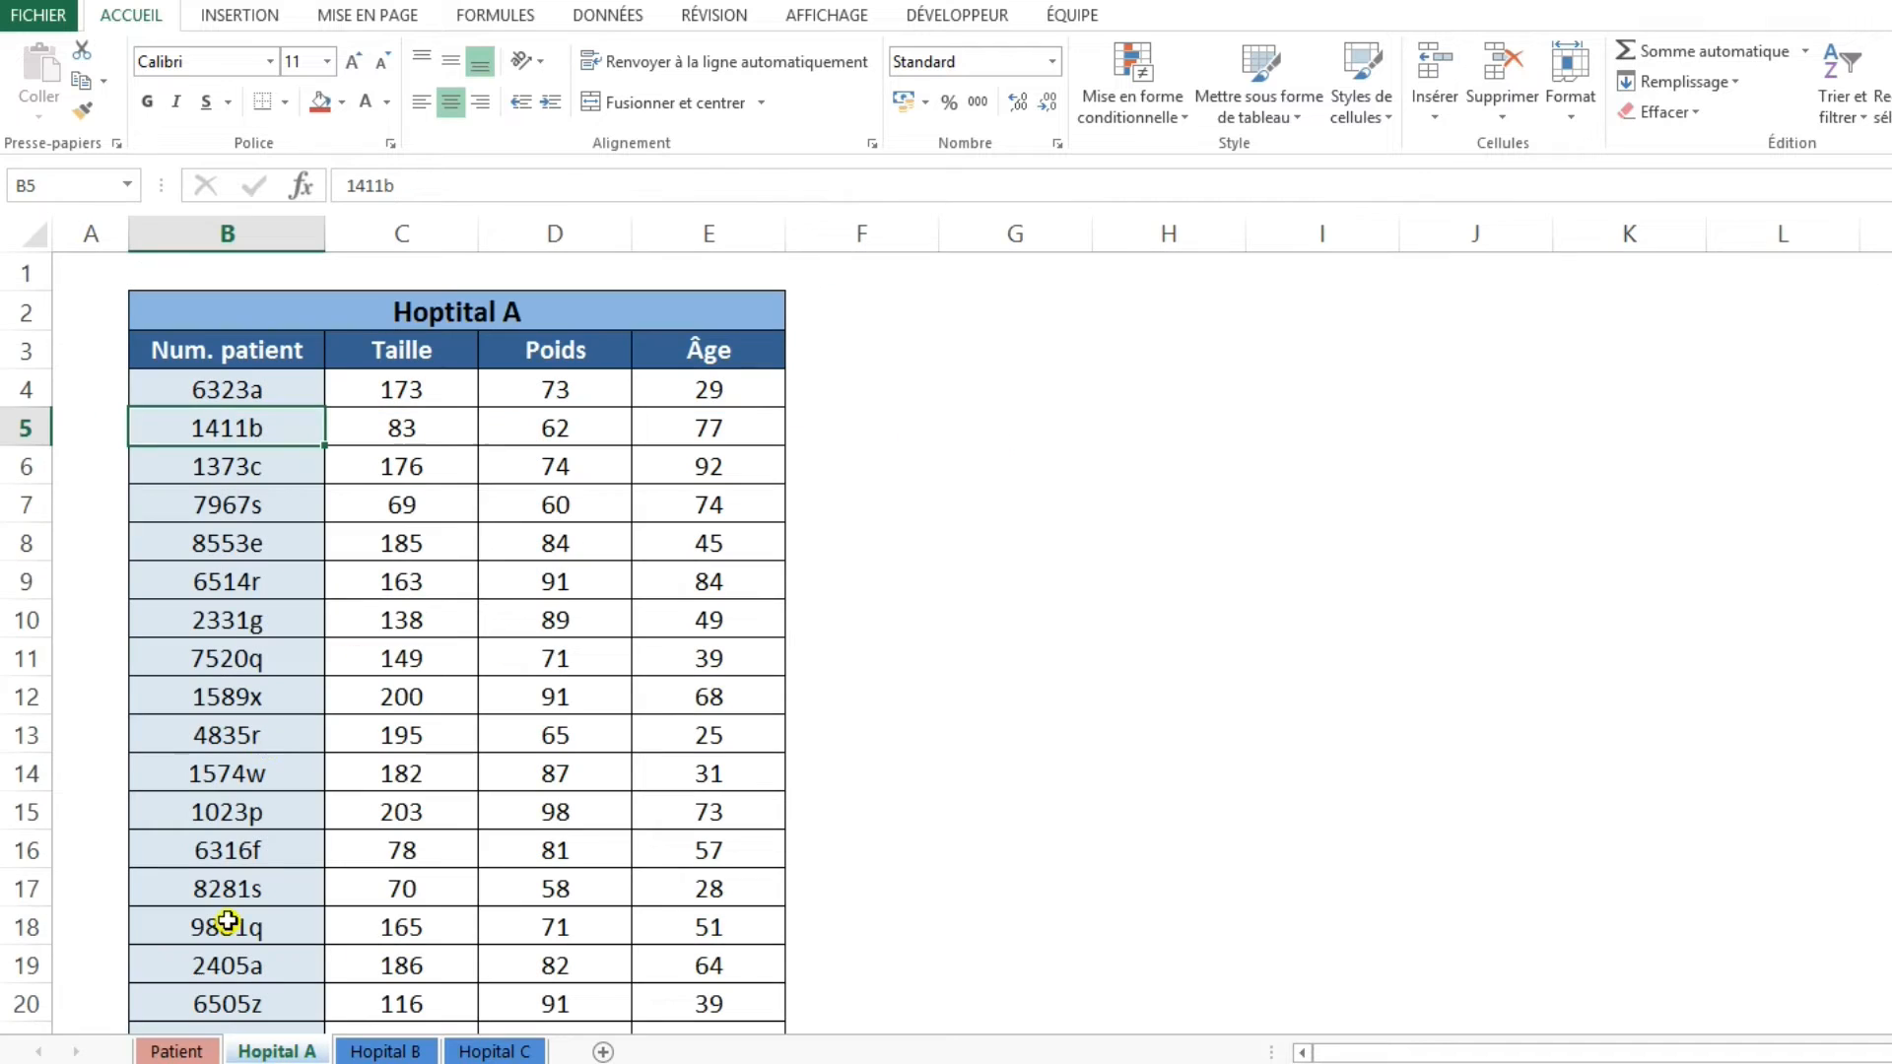
{"action": "left_click_drag", "start_coordinate": [248, 384], "coordinate": [260, 1001]}
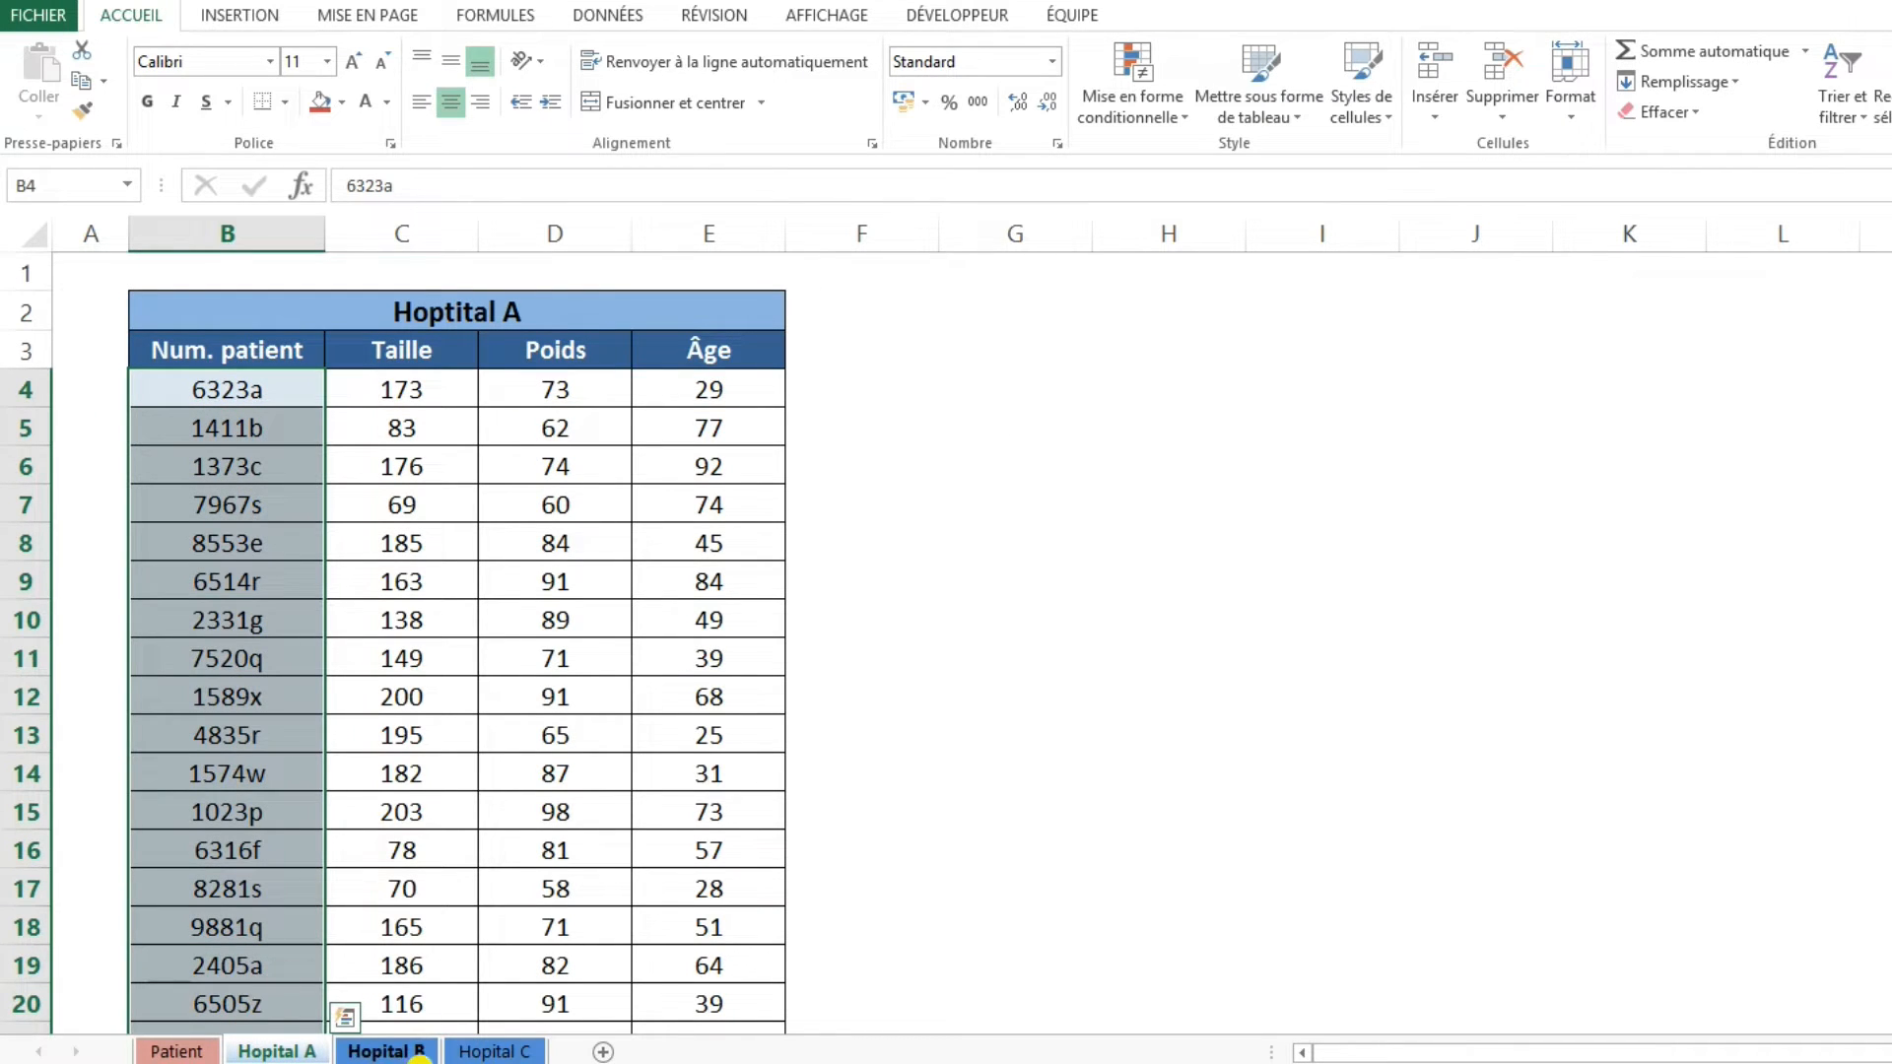
{"action": "left_click", "coordinate": [510, 734]}
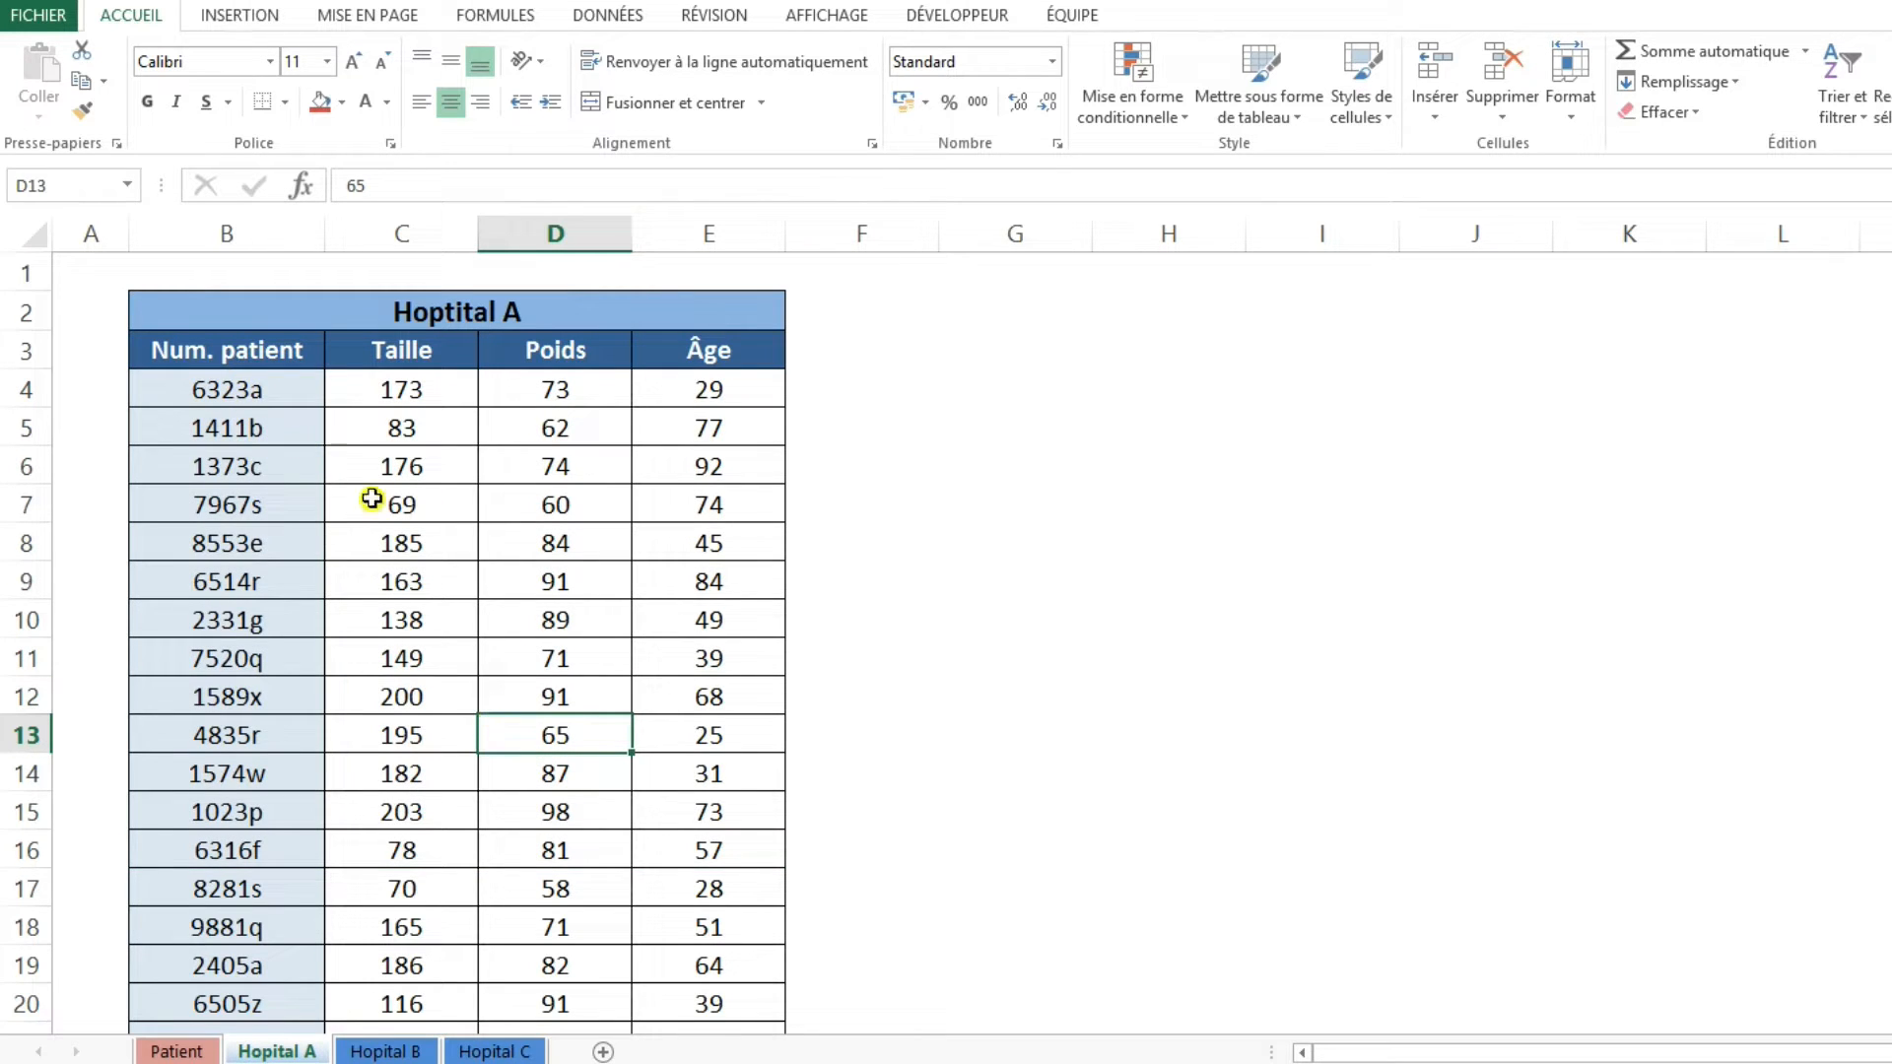
{"action": "left_click", "coordinate": [418, 697]}
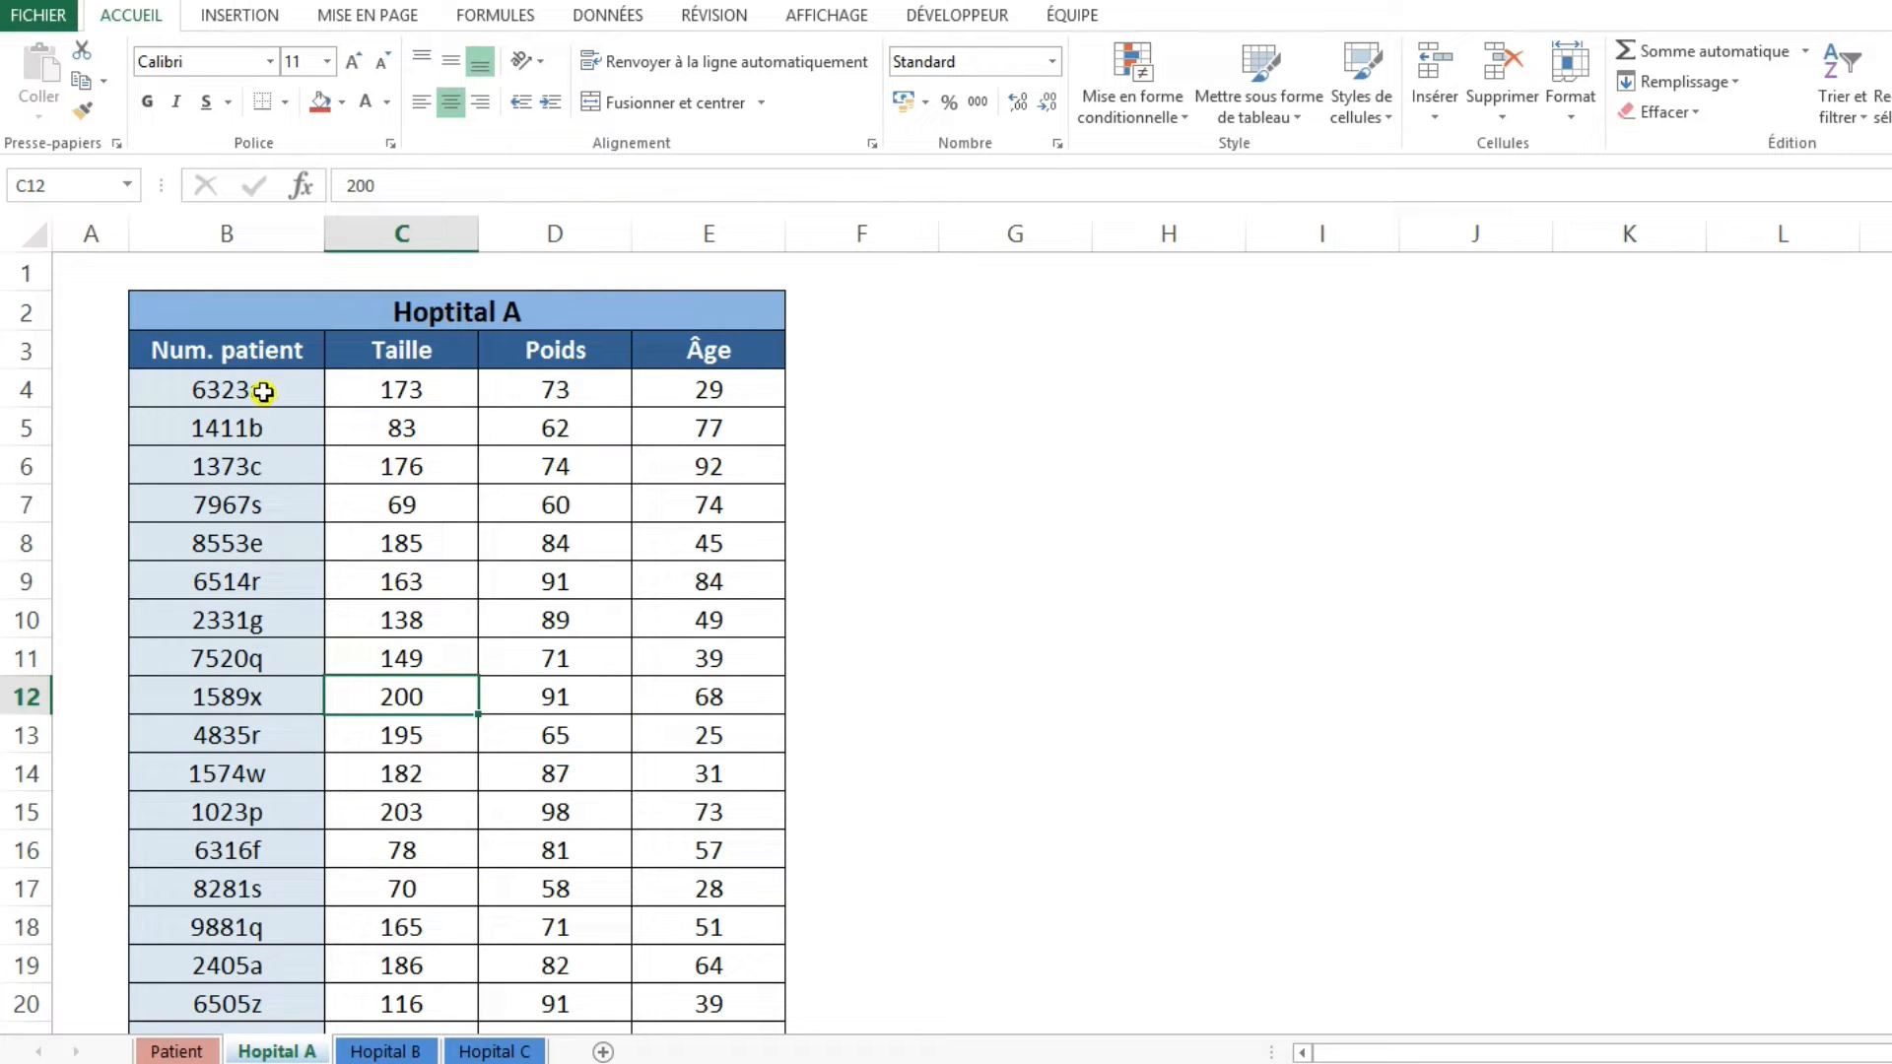
{"action": "left_click_drag", "start_coordinate": [263, 391], "coordinate": [239, 973]}
{"action": "scroll", "coordinate": [372, 769], "scroll_direction": "up", "scroll_amount": 8}
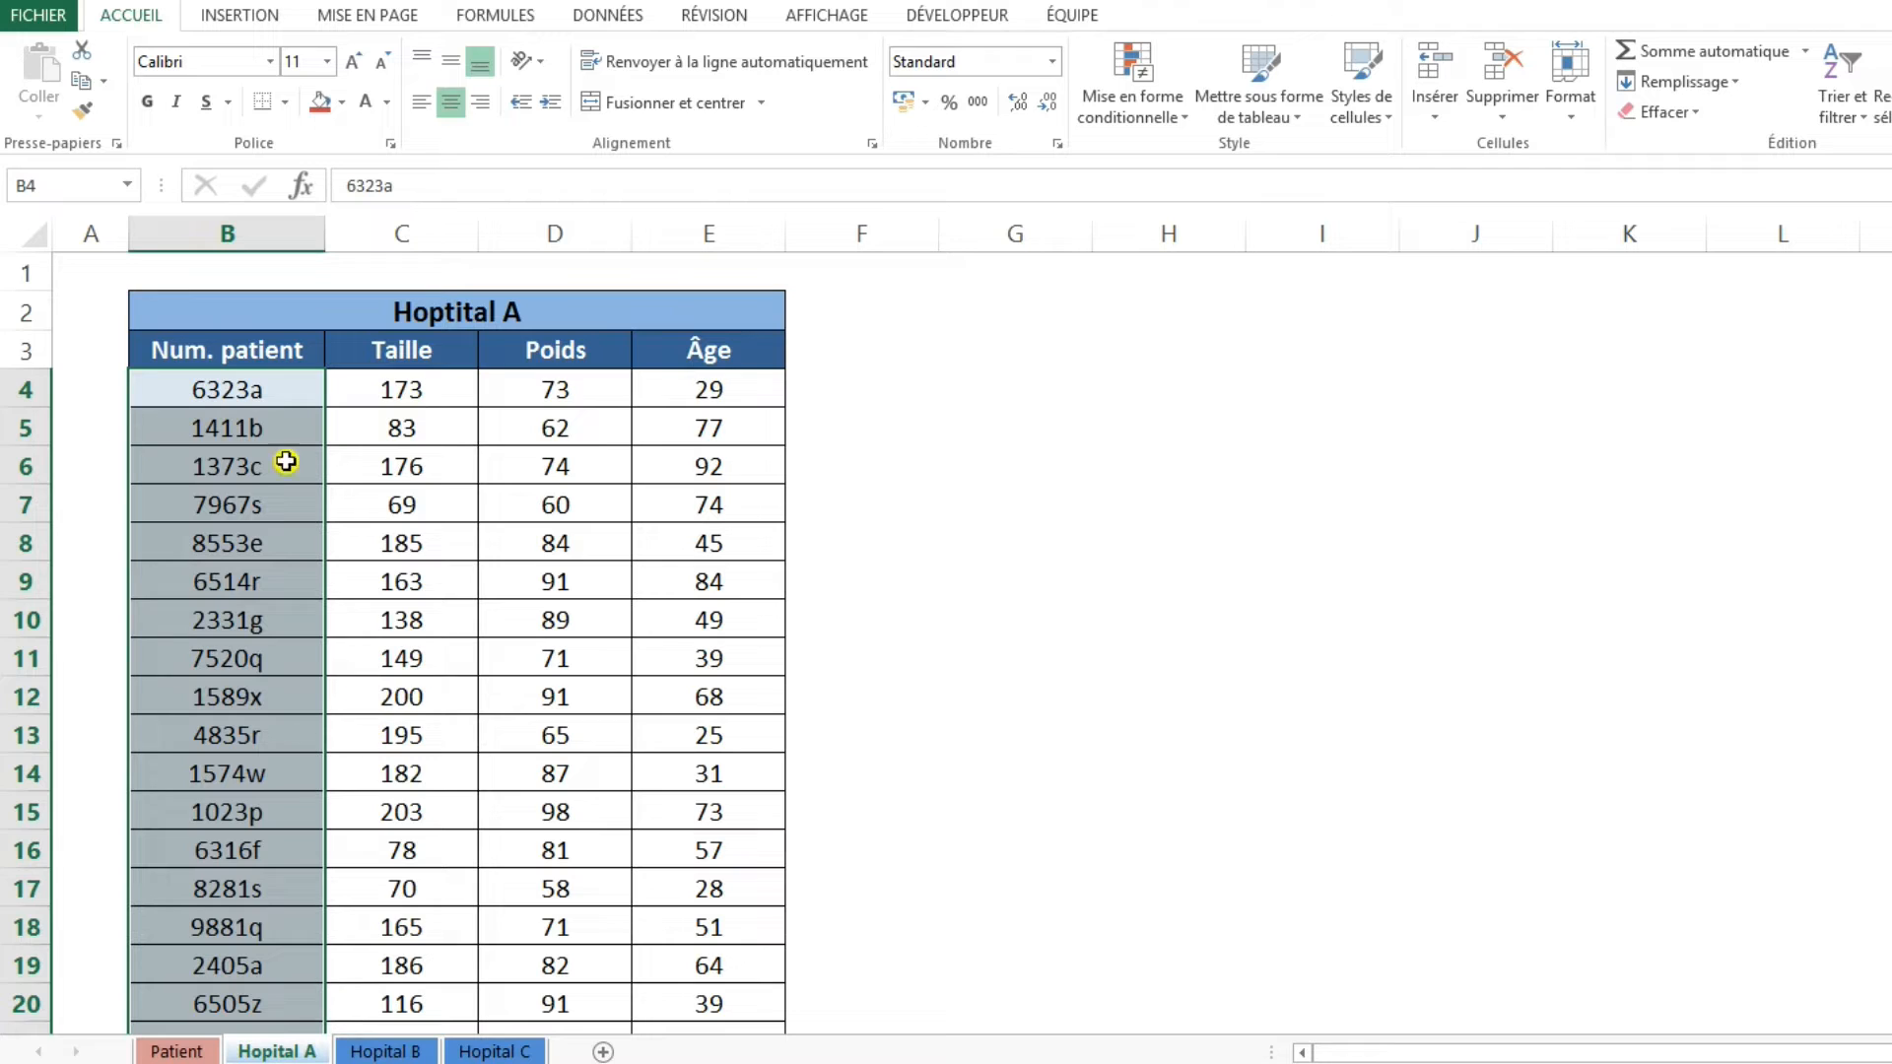
{"action": "left_click", "coordinate": [75, 187]}
{"action": "type", "text": "ListeH"}
{"action": "key", "text": "Return"}
{"action": "left_click", "coordinate": [401, 428]}
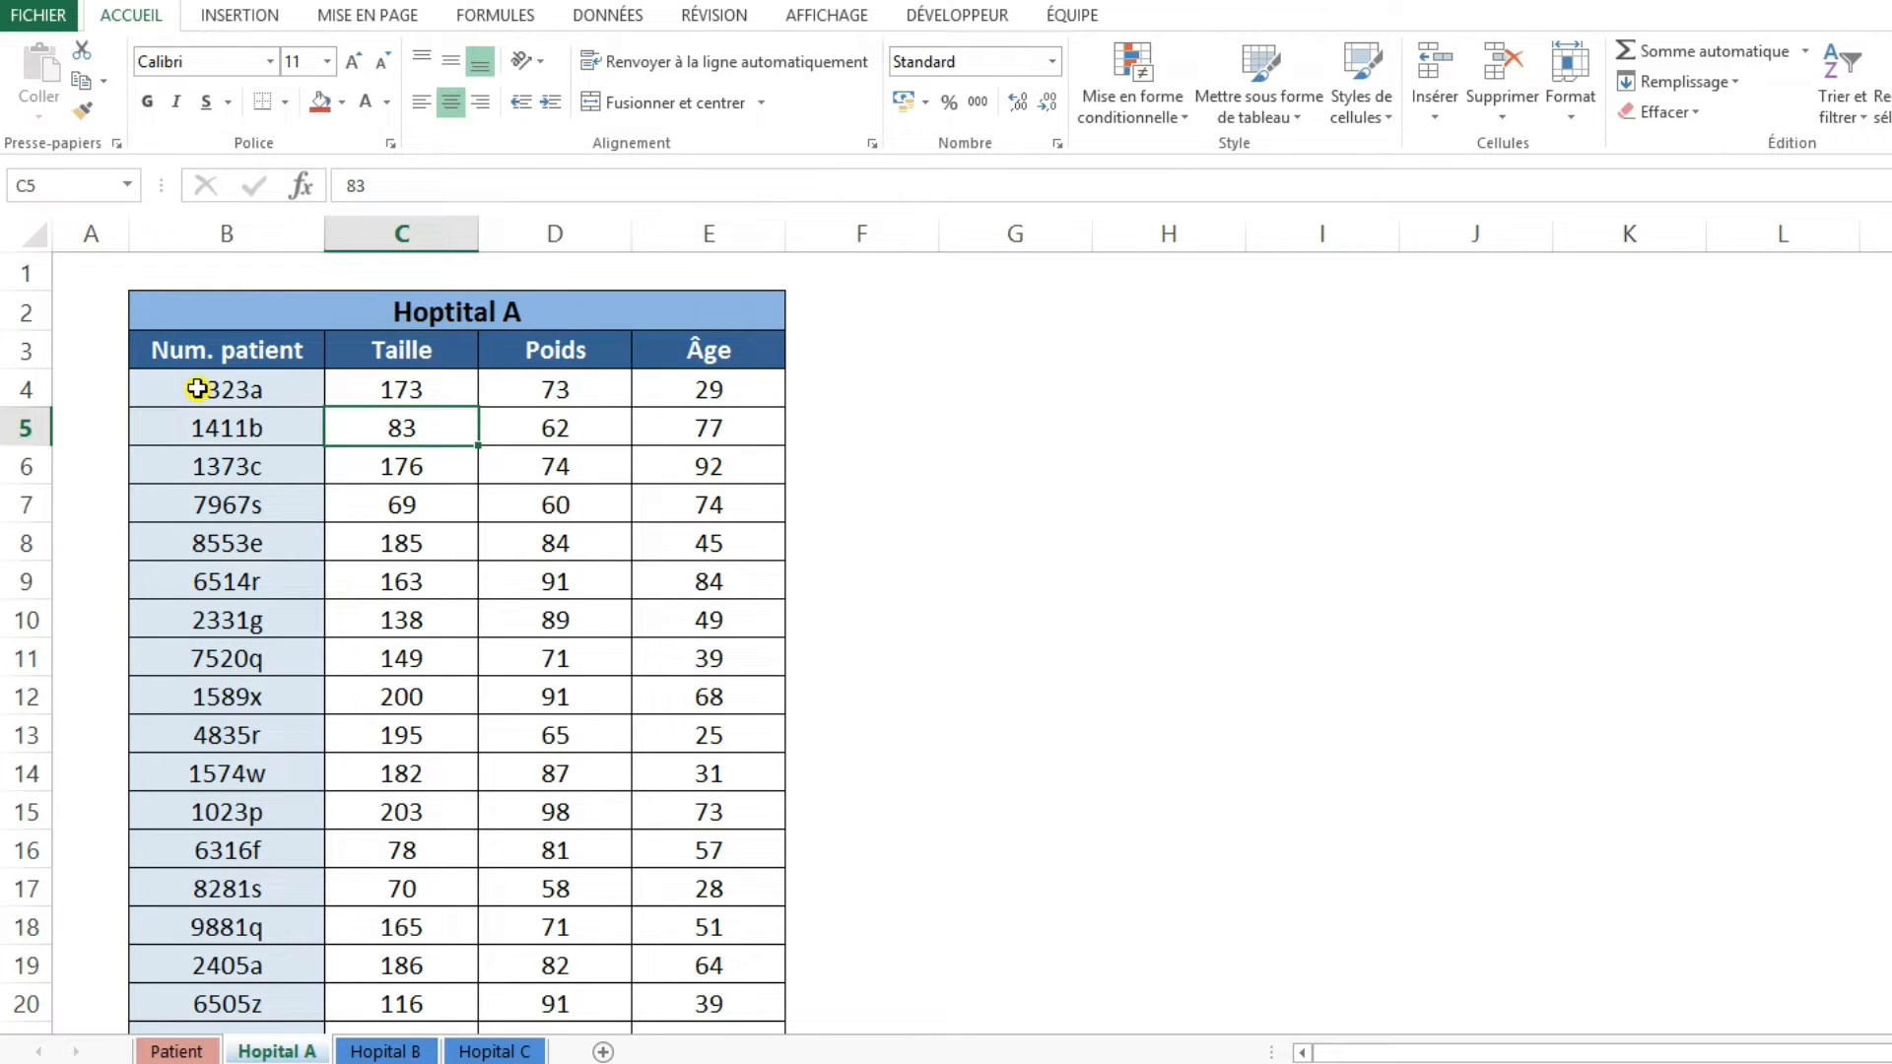
Name the full data range B4:E44 on the Hopital A sheet TableHA
{"action": "left_click_drag", "start_coordinate": [198, 389], "coordinate": [709, 959]}
{"action": "left_click", "coordinate": [41, 185]}
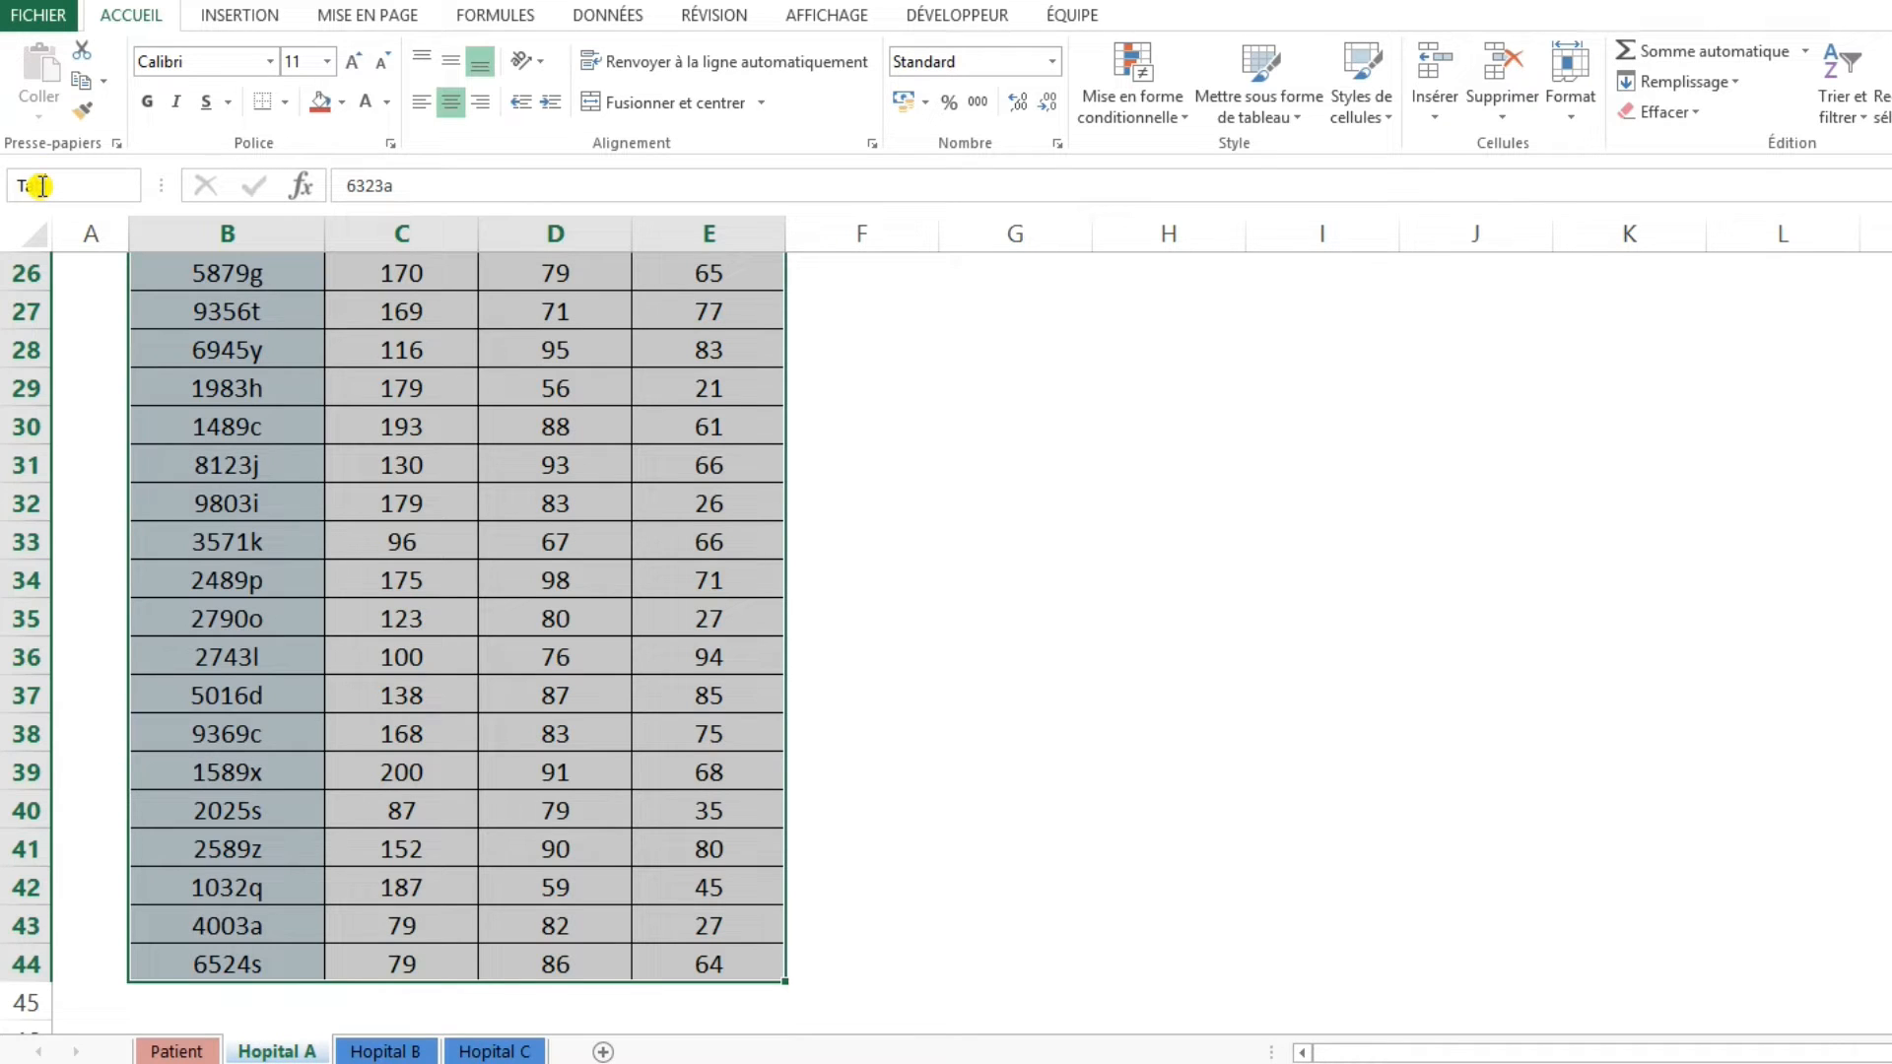
{"action": "type", "text": "TableHA"}
{"action": "key", "text": "Return"}
{"action": "left_click", "coordinate": [709, 580]}
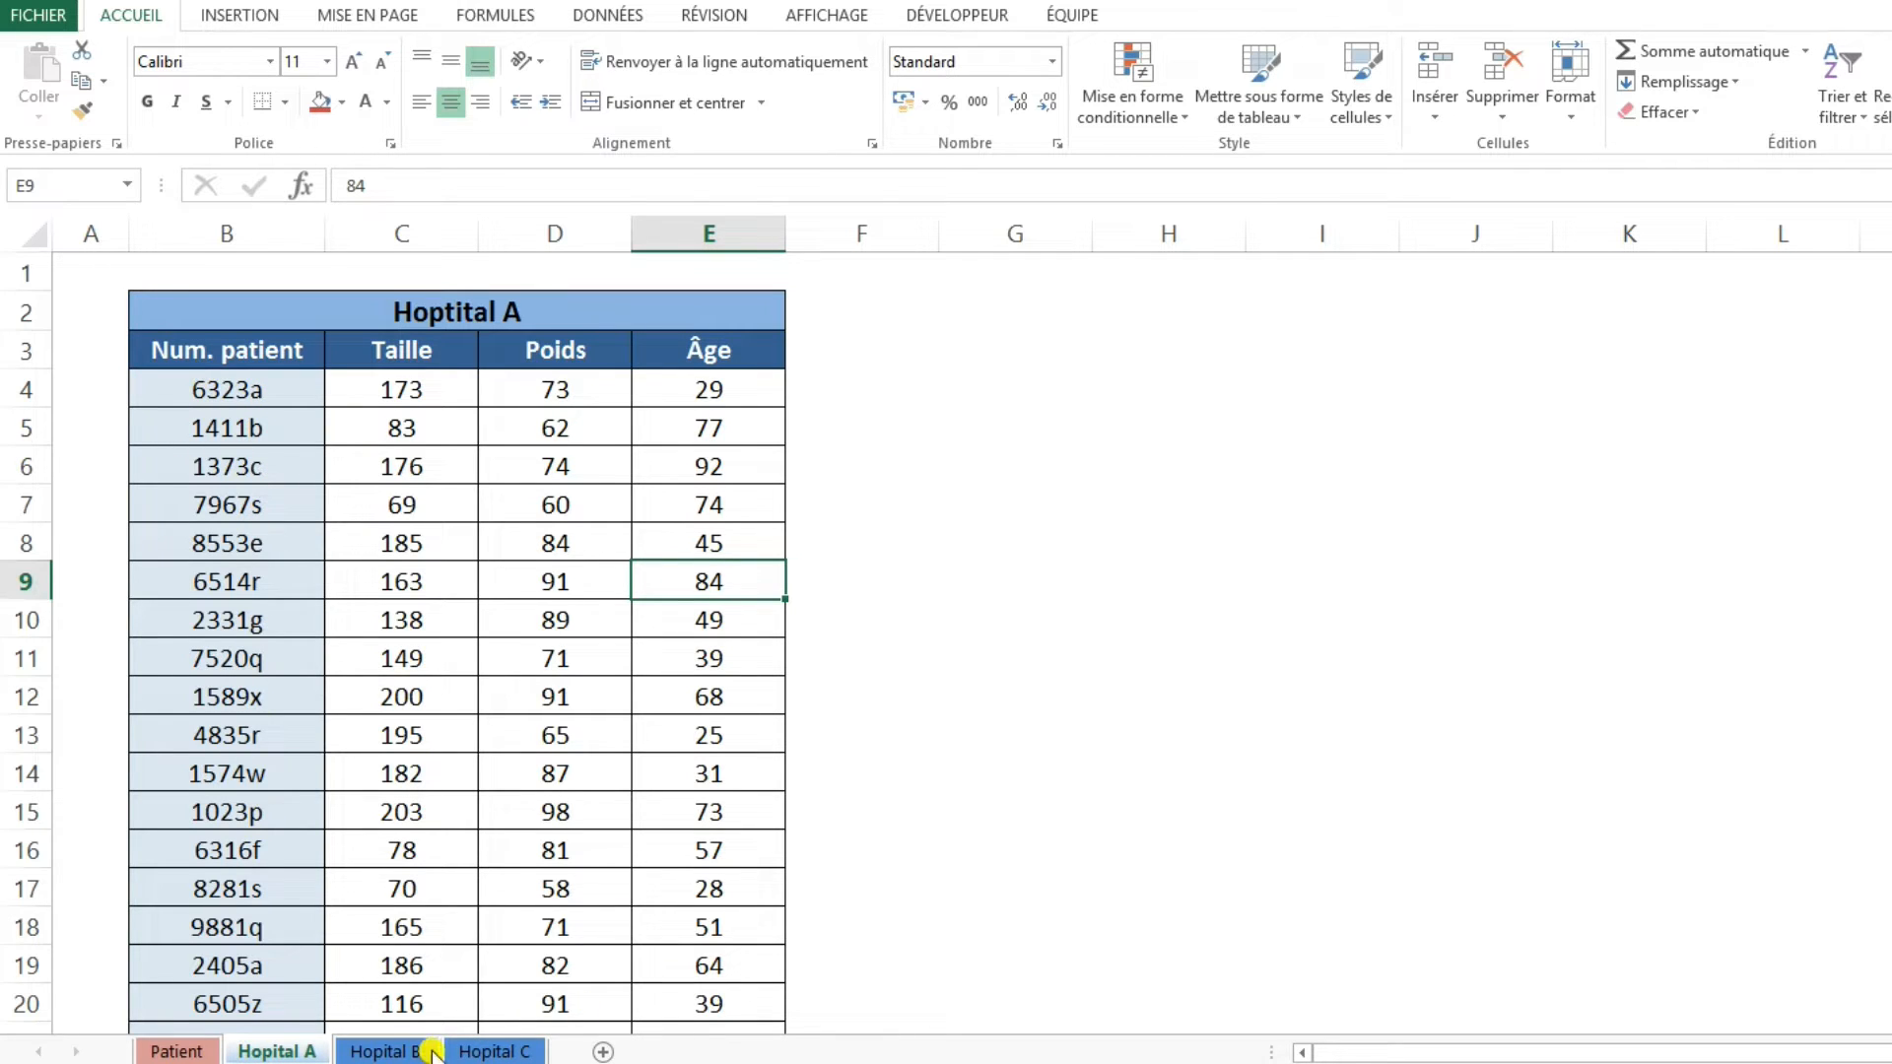
On the Patient sheet, name the patient number cell C2 NumPatient
{"action": "left_click", "coordinate": [176, 1051]}
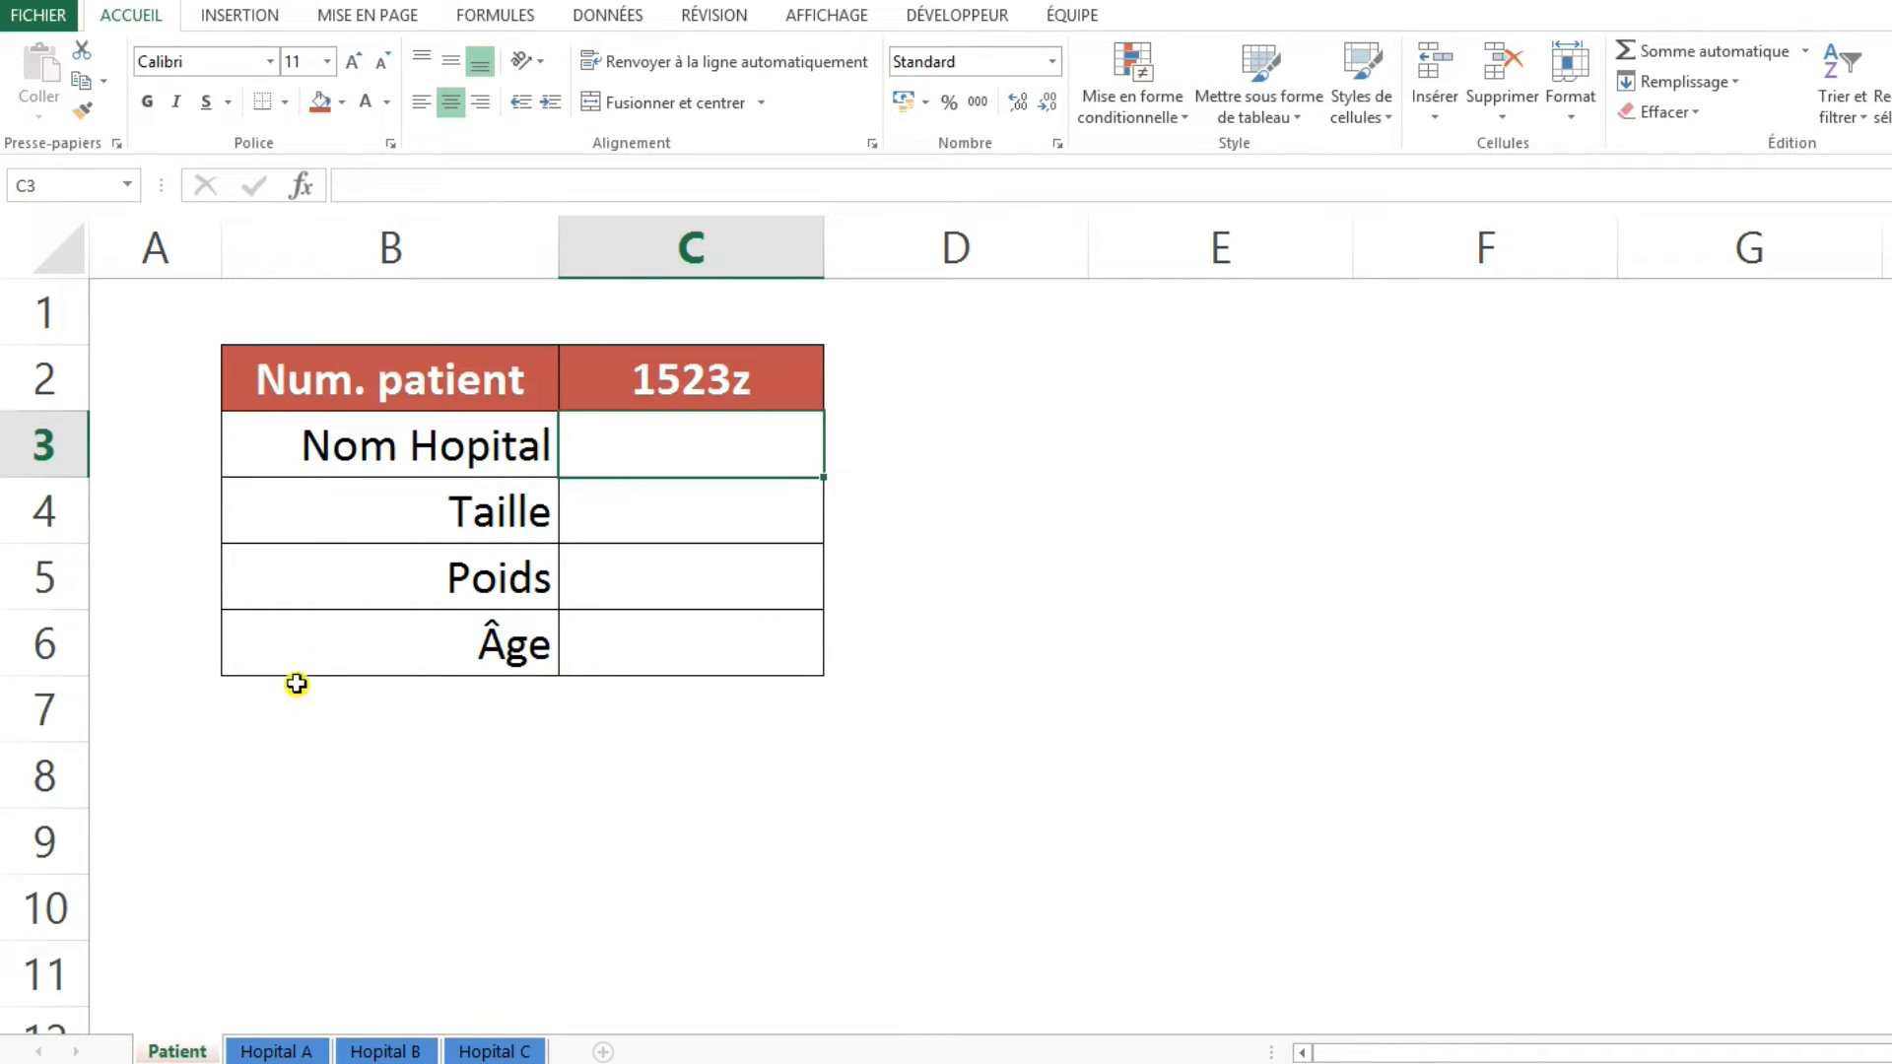
{"action": "left_click", "coordinate": [680, 386]}
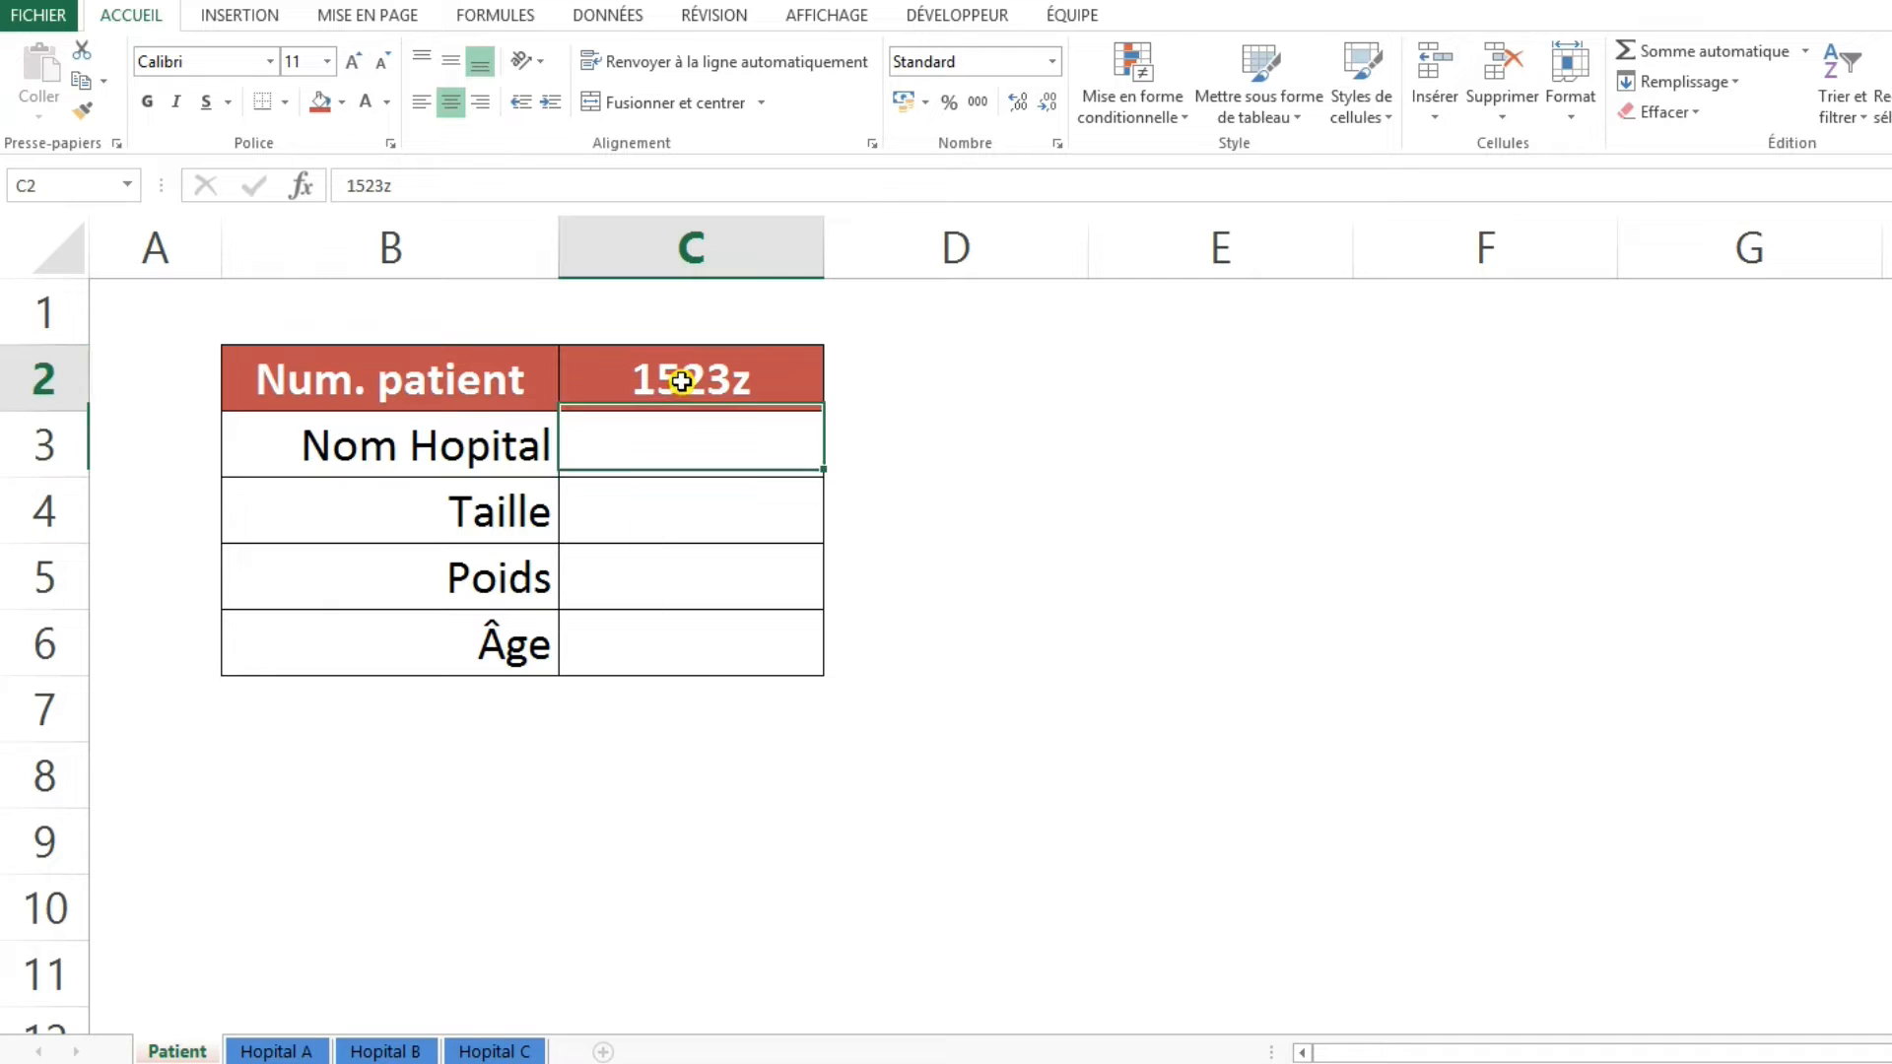
{"action": "left_click", "coordinate": [63, 183]}
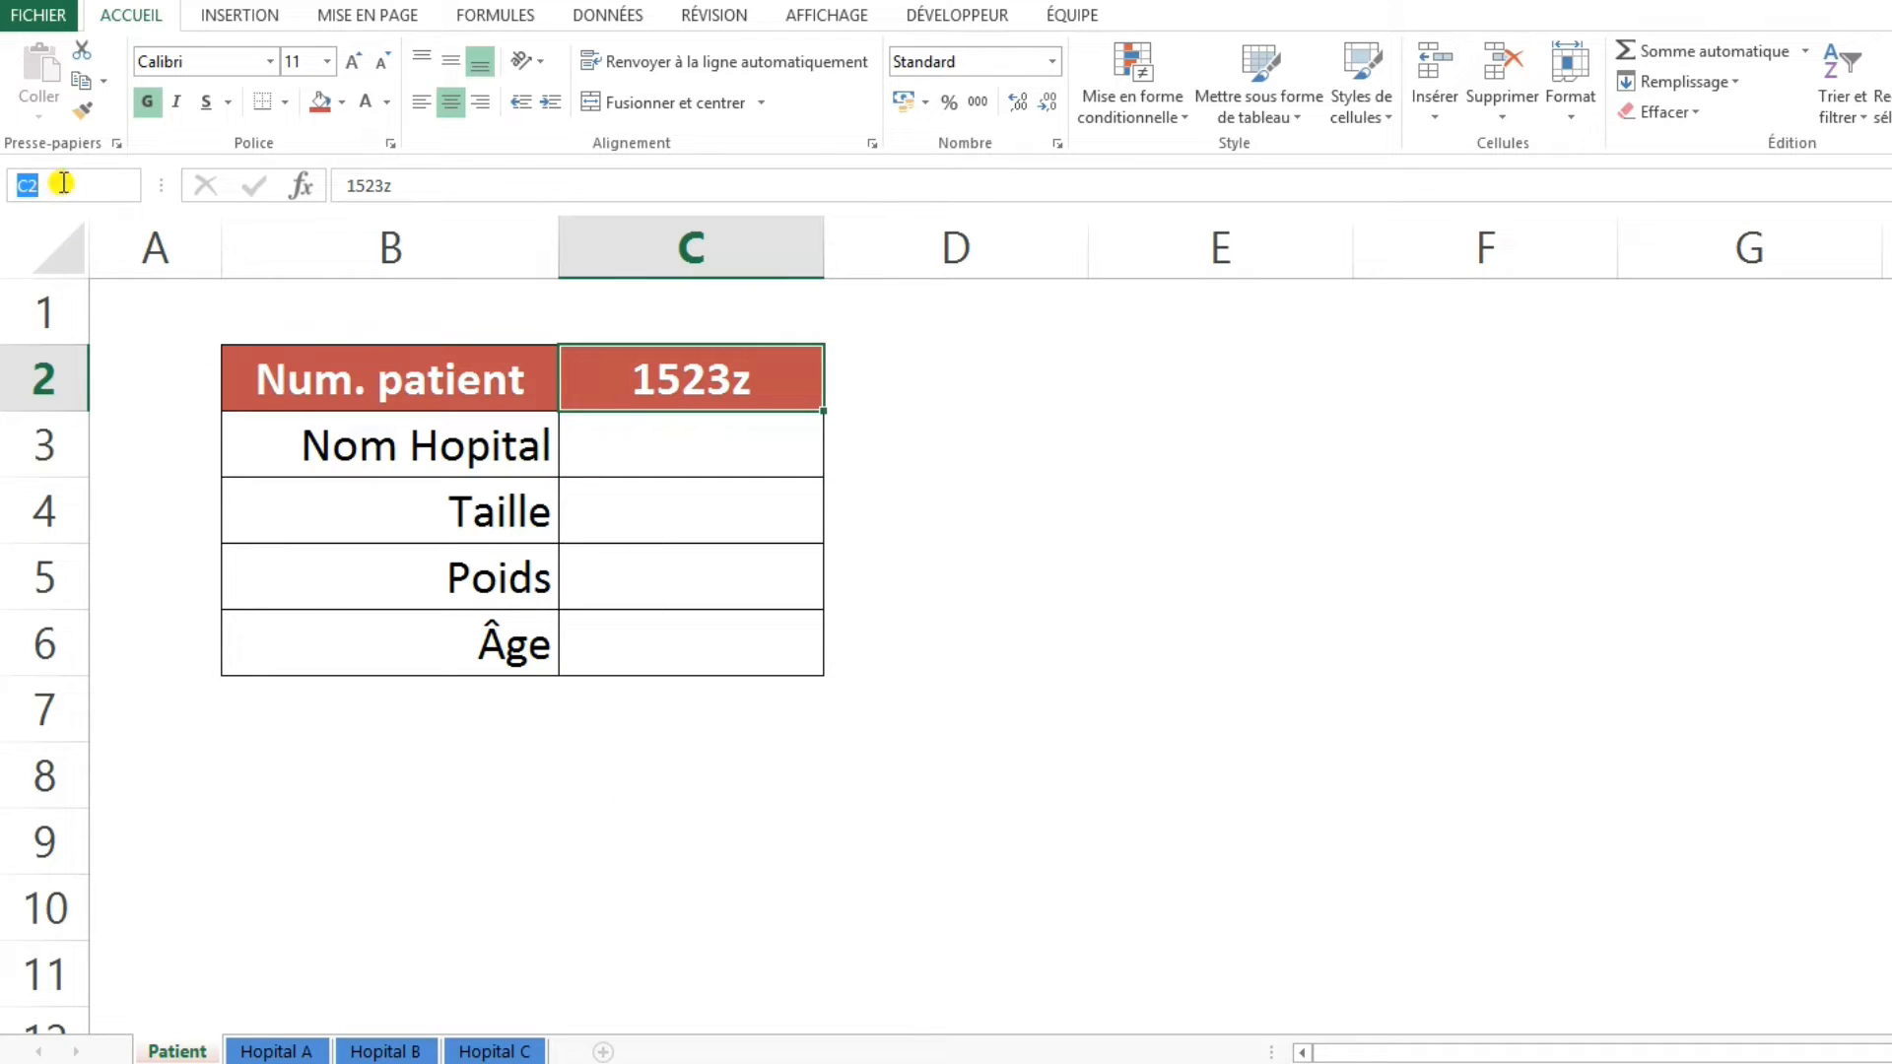
{"action": "type", "text": "NumPatient"}
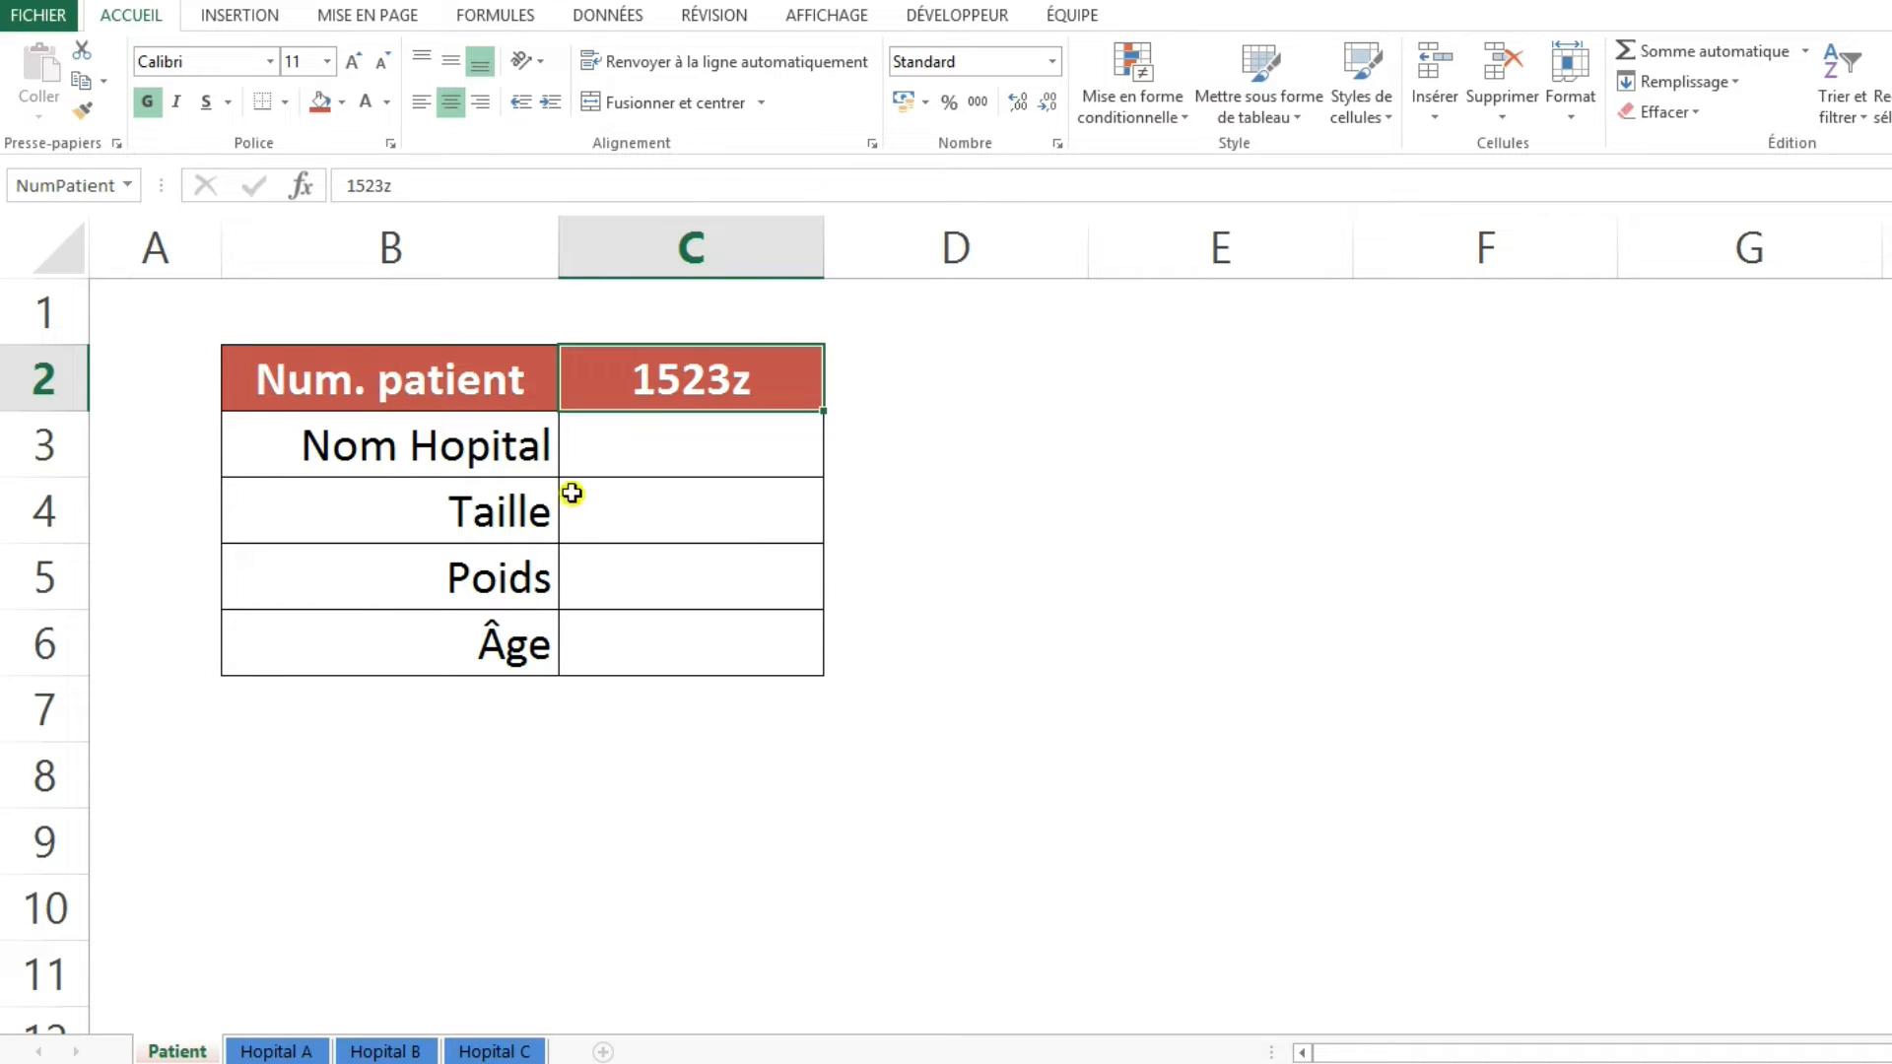
Start the Nom Hopital formula in C3 as =SI(ESTNUM(EQUIV( with NumPatient as the lookup value
{"action": "left_click", "coordinate": [627, 456]}
{"action": "type", "text": "=SI("}
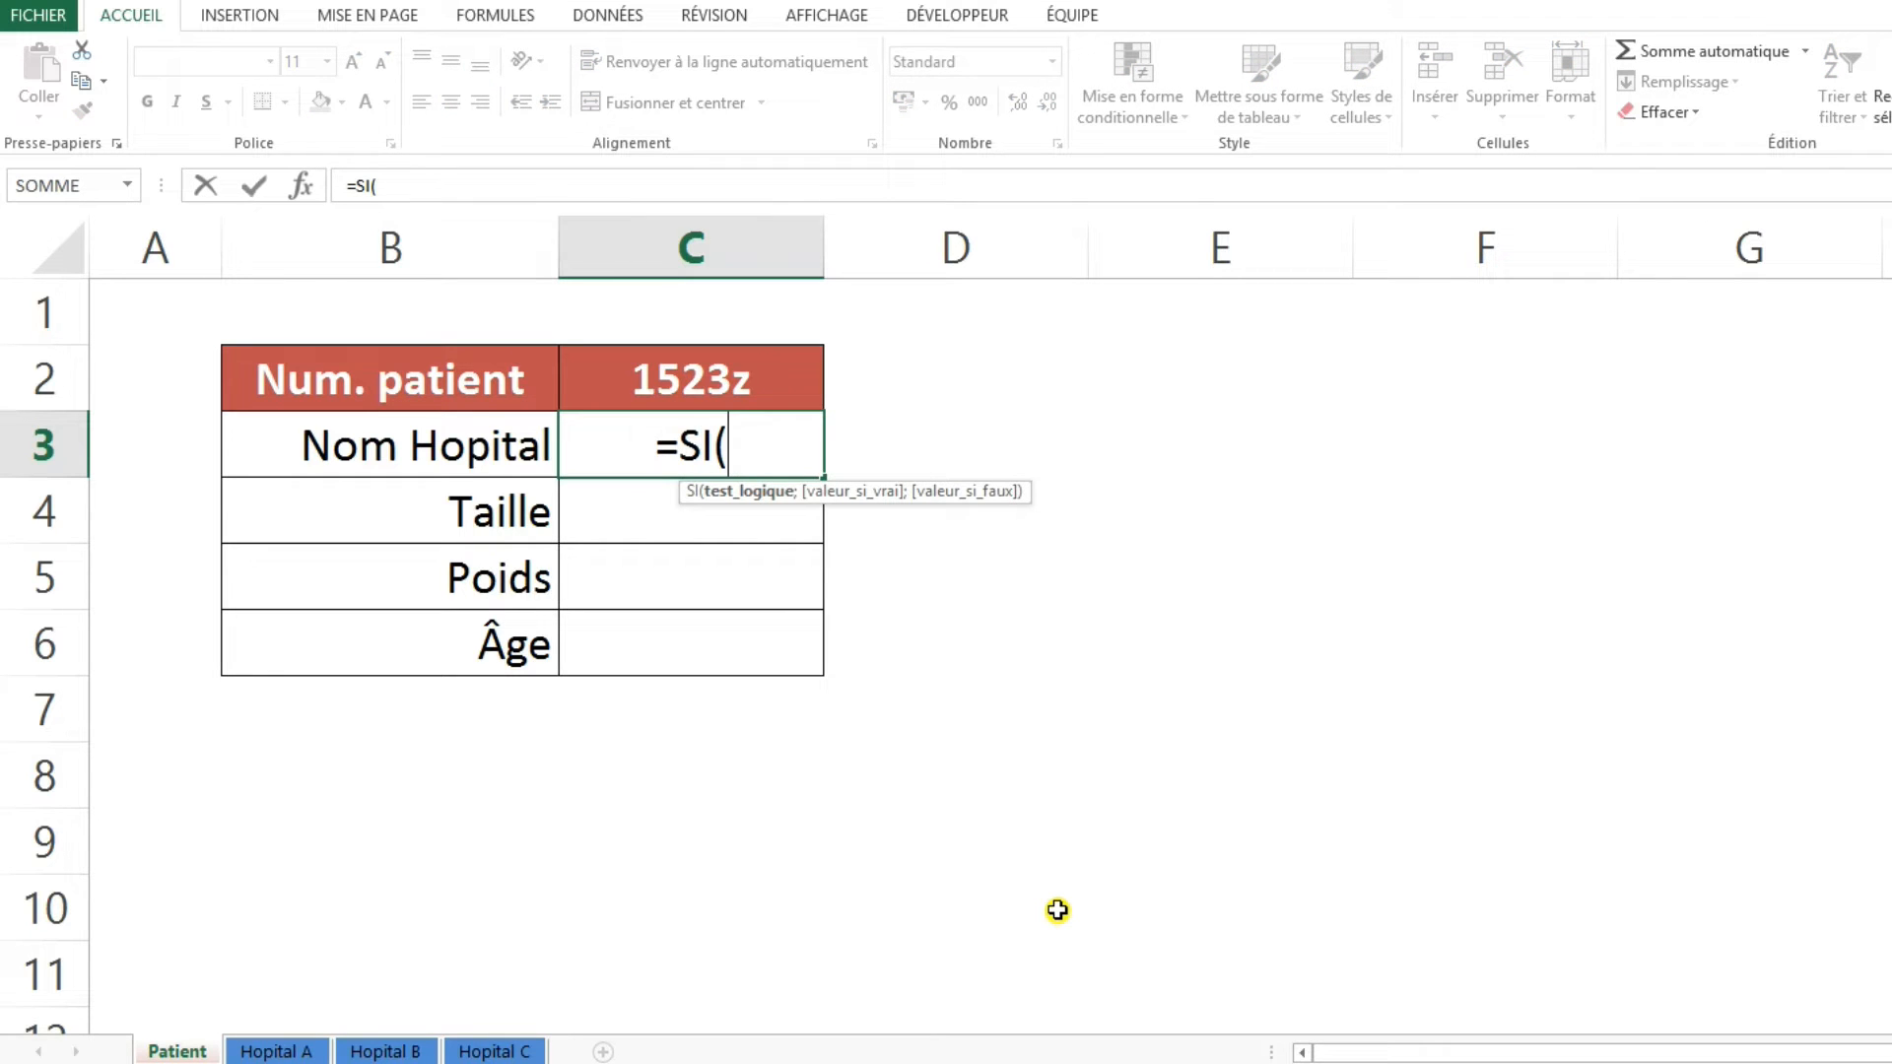
{"action": "type", "text": "EST"}
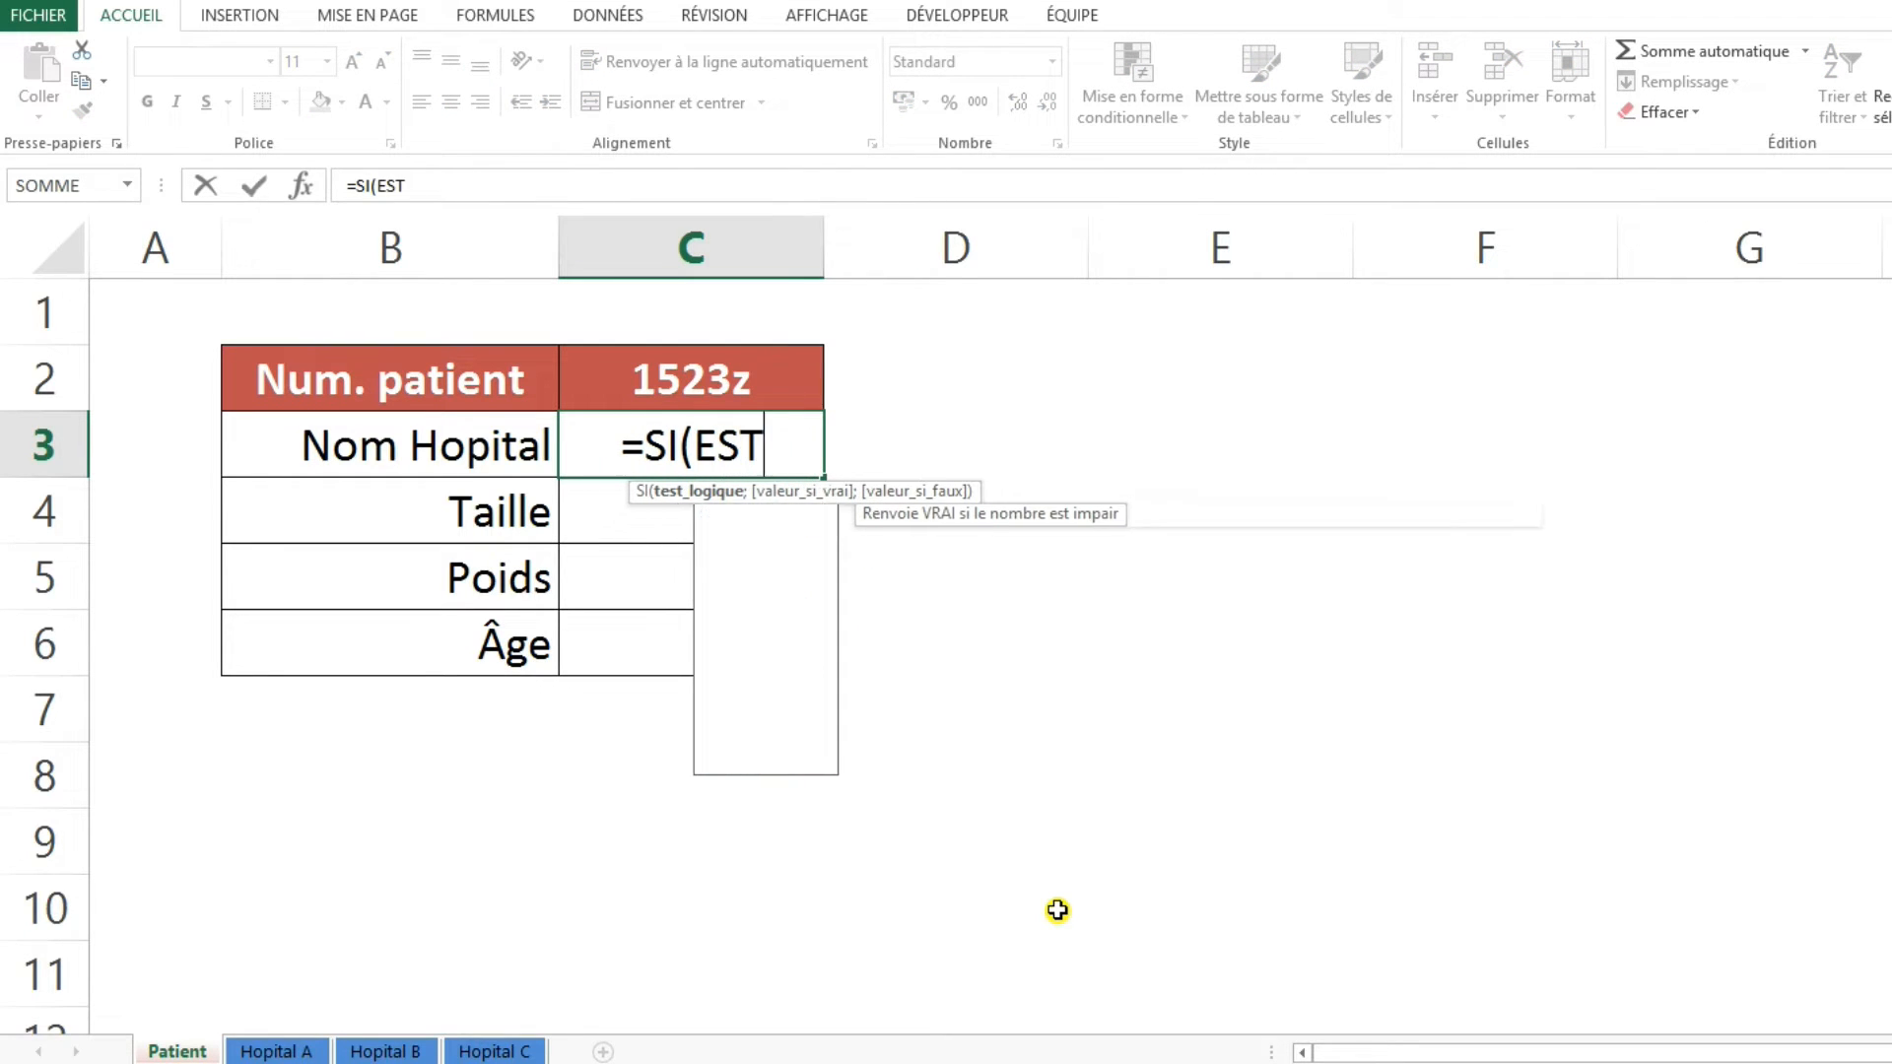
{"action": "type", "text": "NUM("}
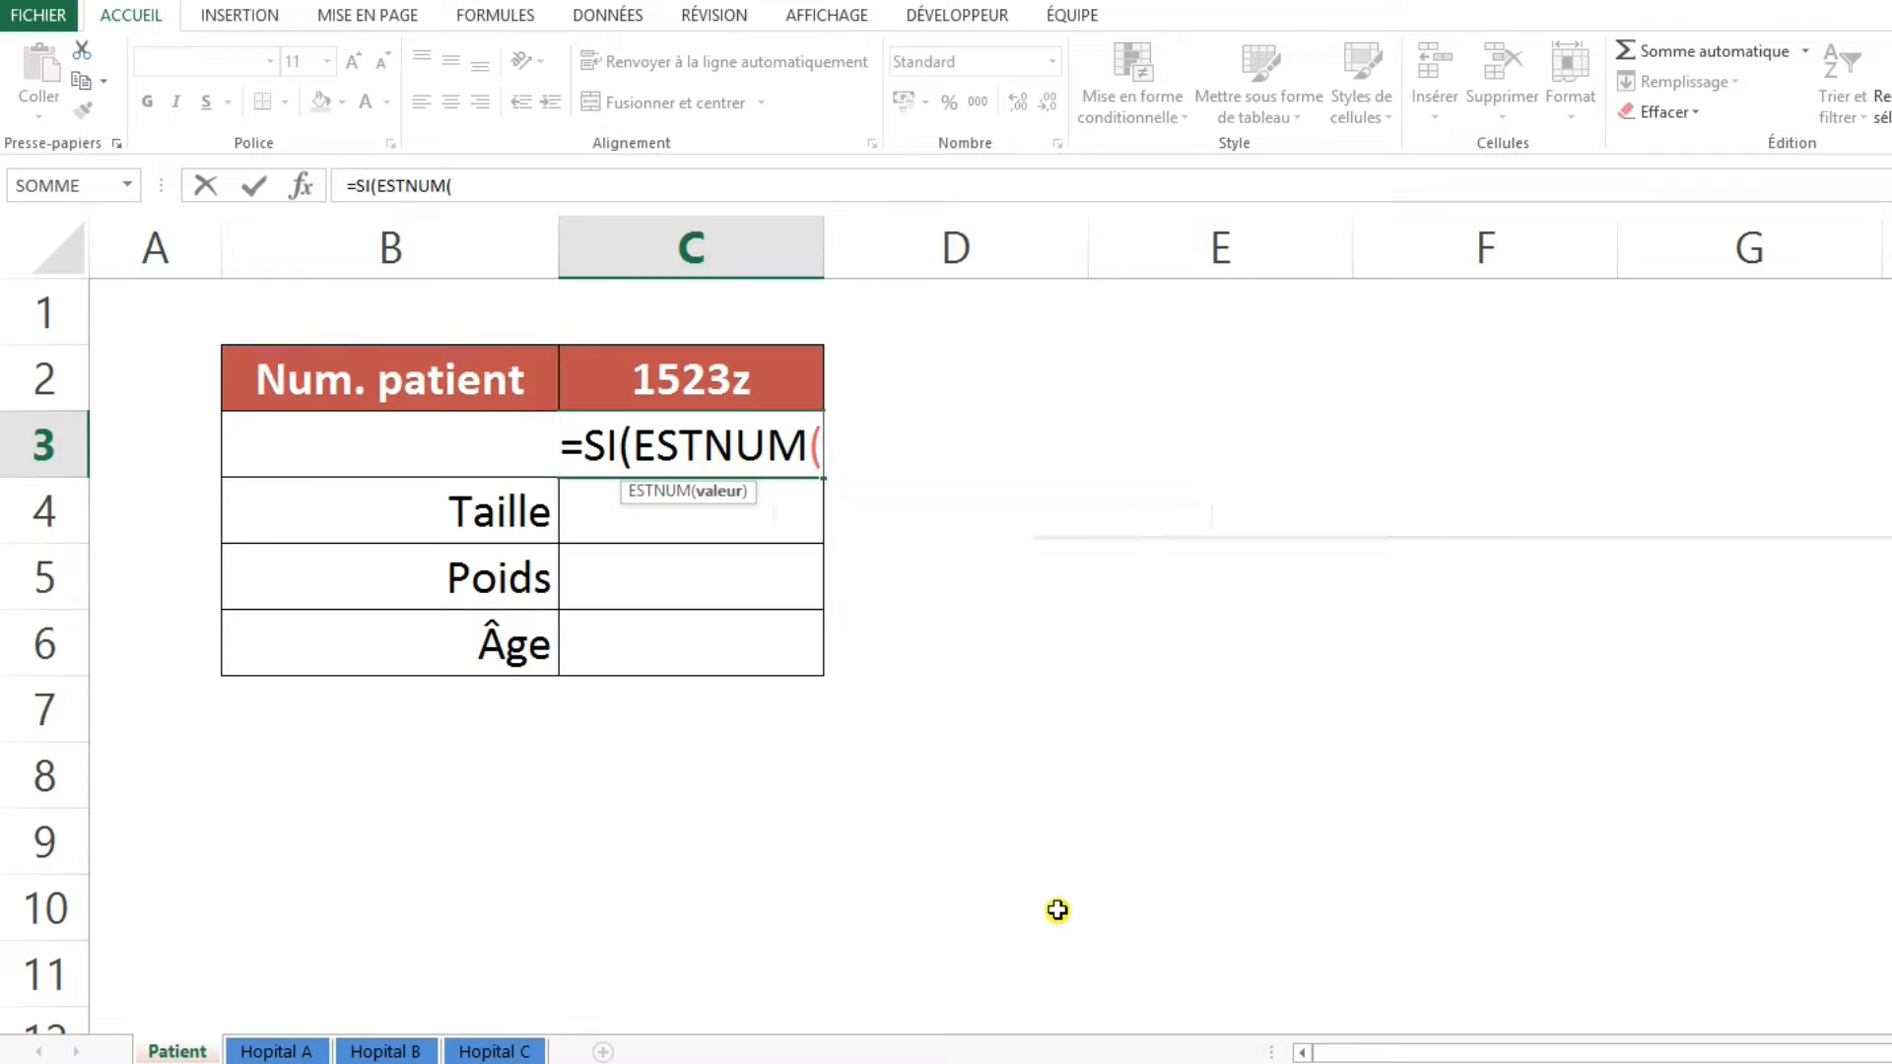
{"action": "type", "text": "EQUIV("}
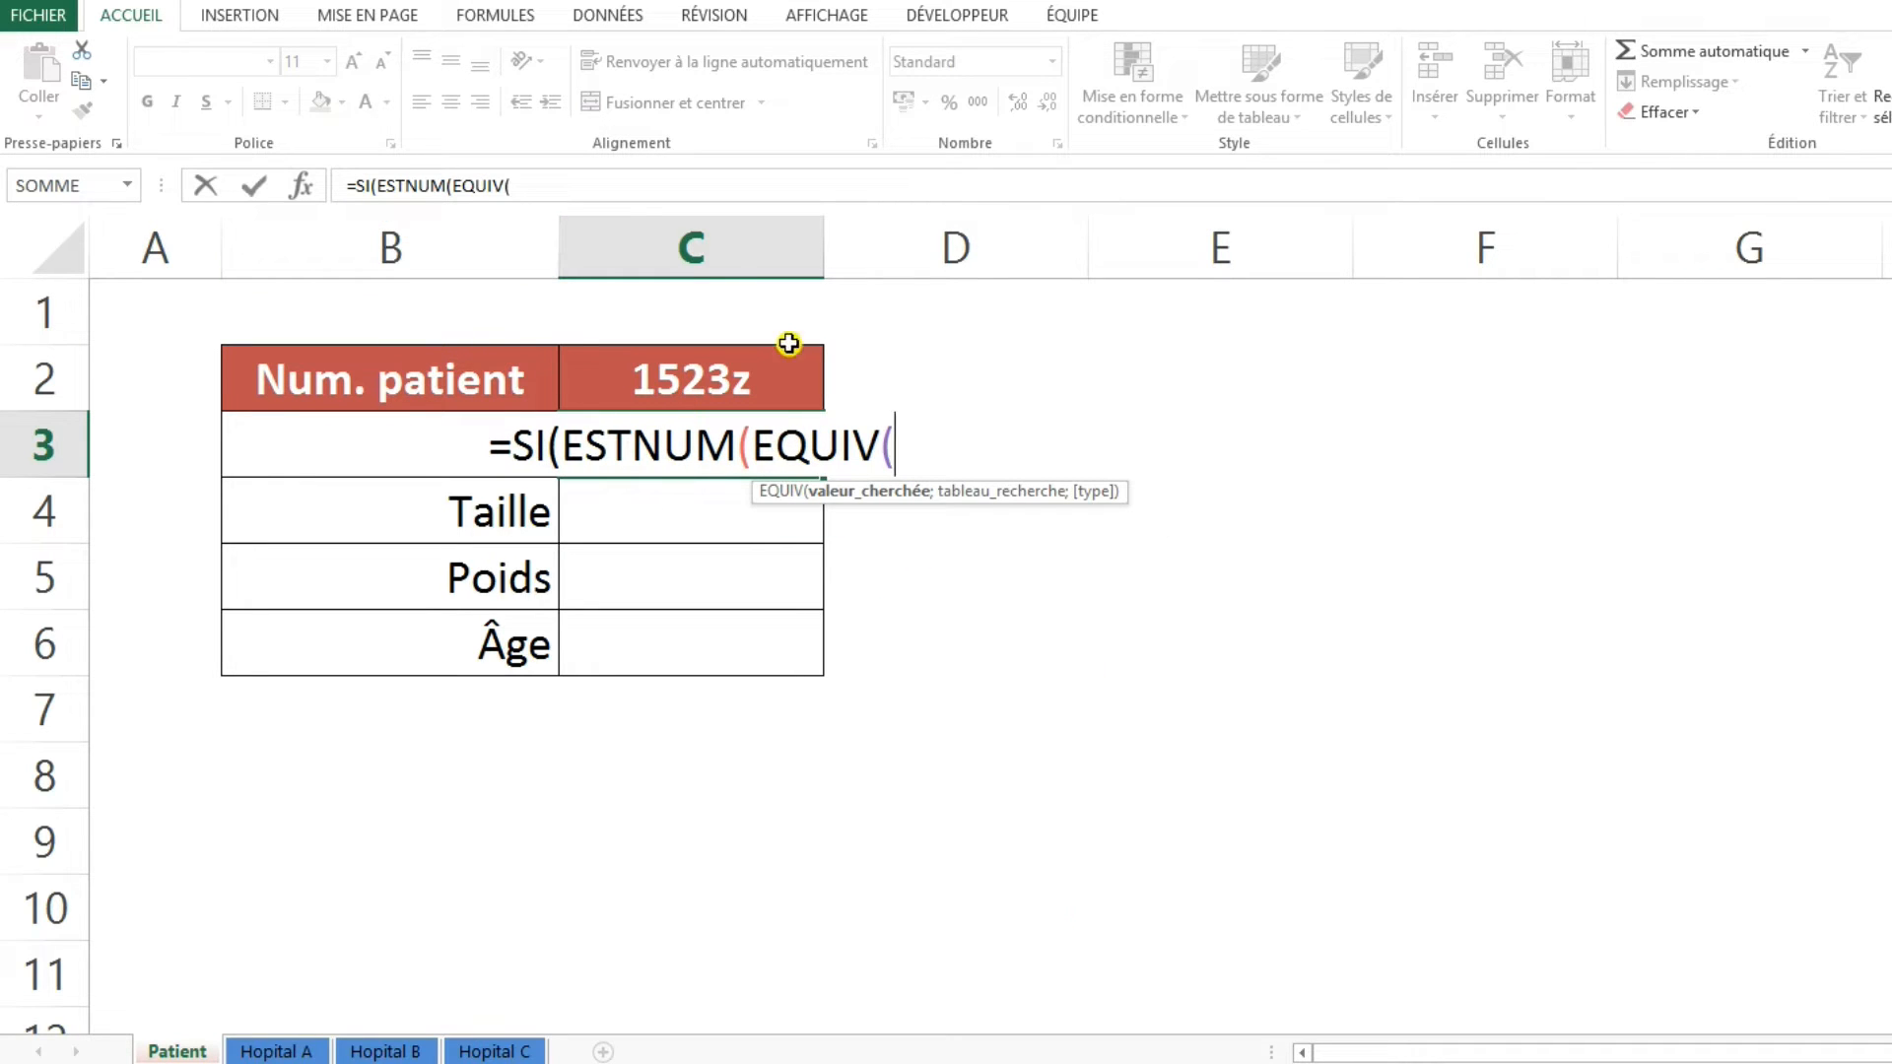
{"action": "left_click", "coordinate": [657, 376]}
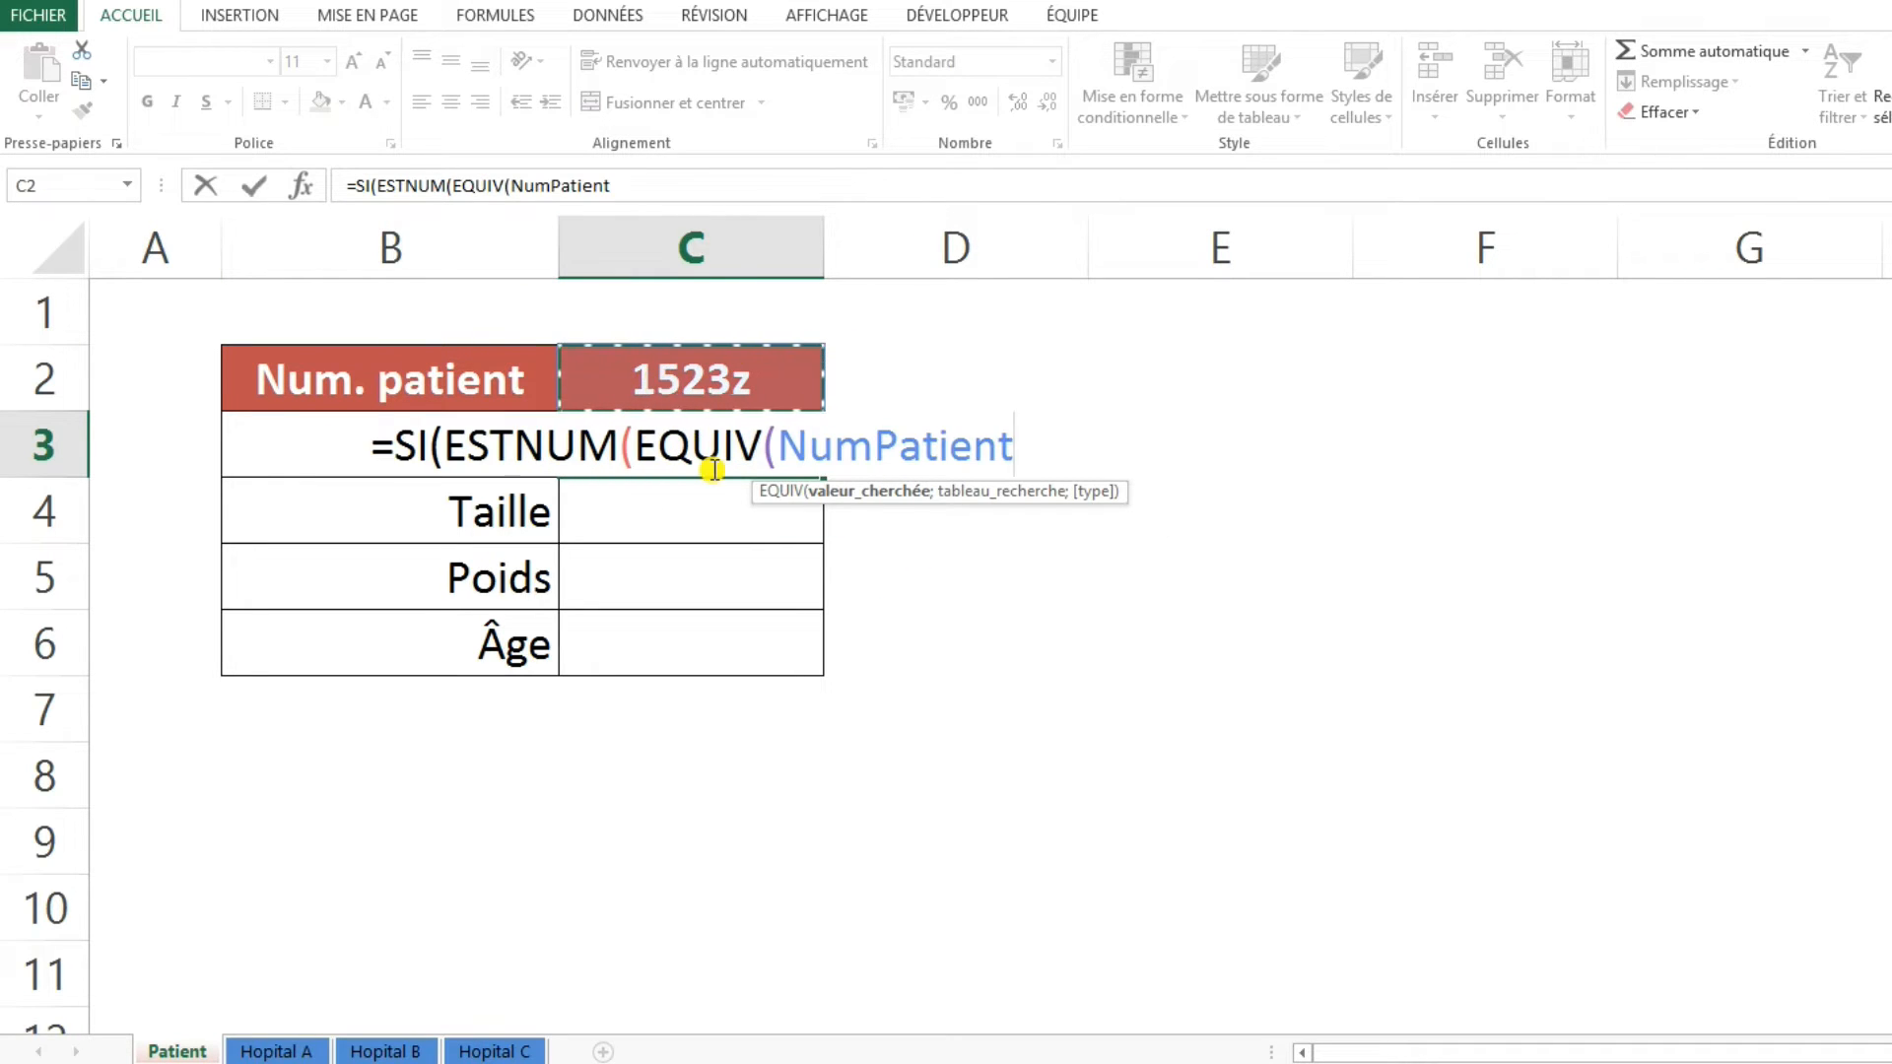
{"action": "type", "text": ";"}
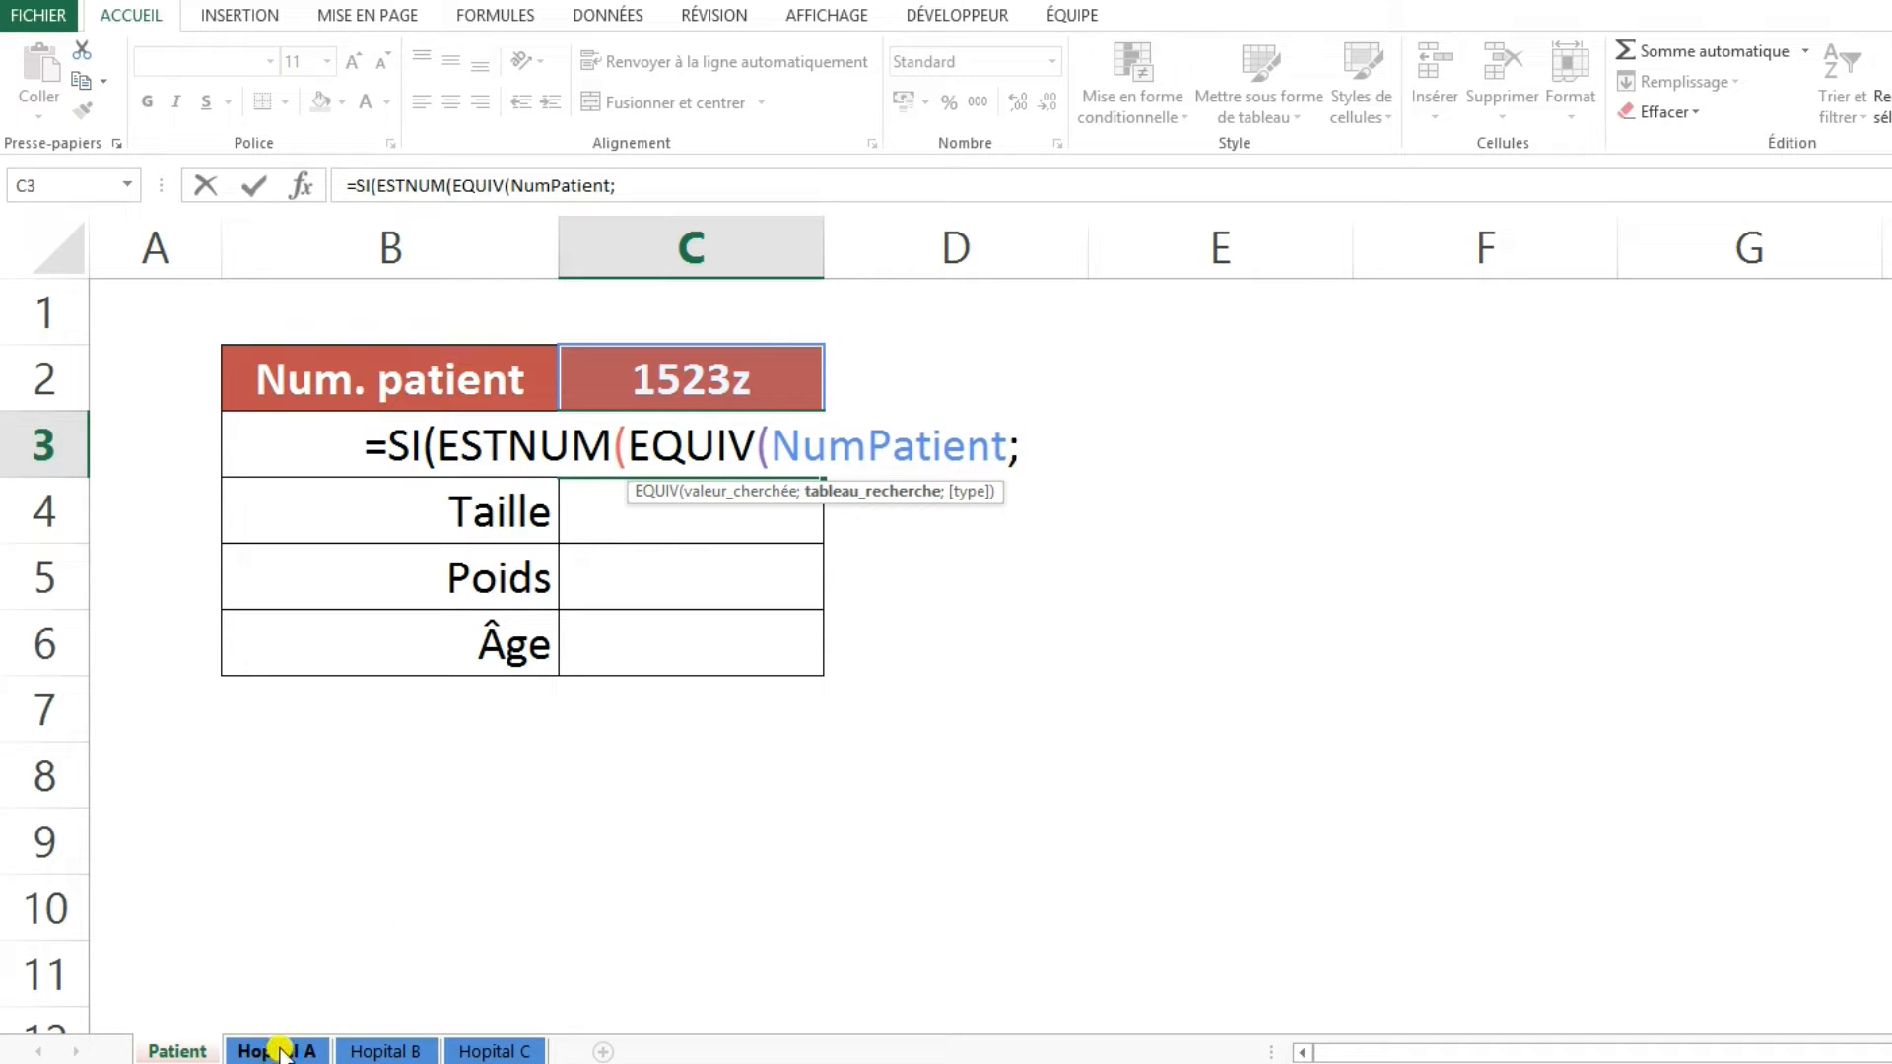
Complete the logical test with ListeHA as the lookup range and exact match 0, closing EQUIV and ESTNUM
{"action": "type", "text": "Liste"}
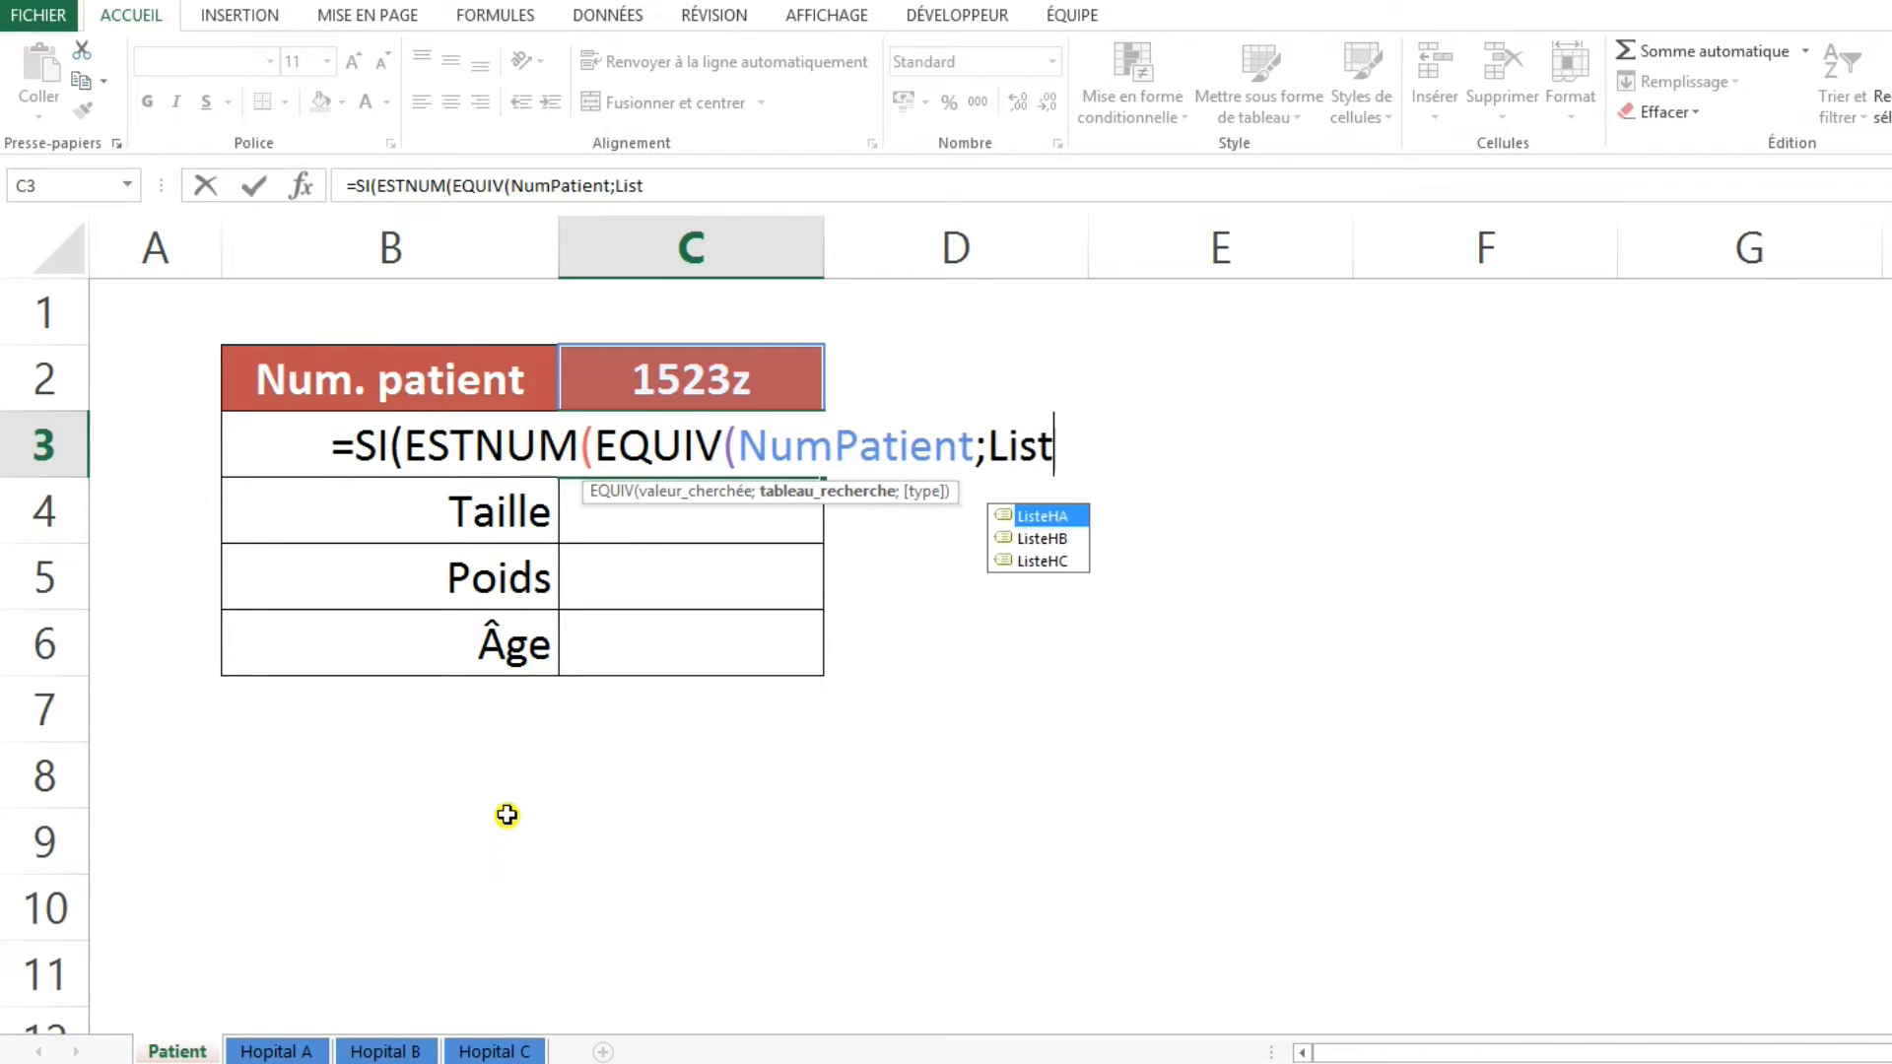
{"action": "double_click", "coordinate": [1043, 517]}
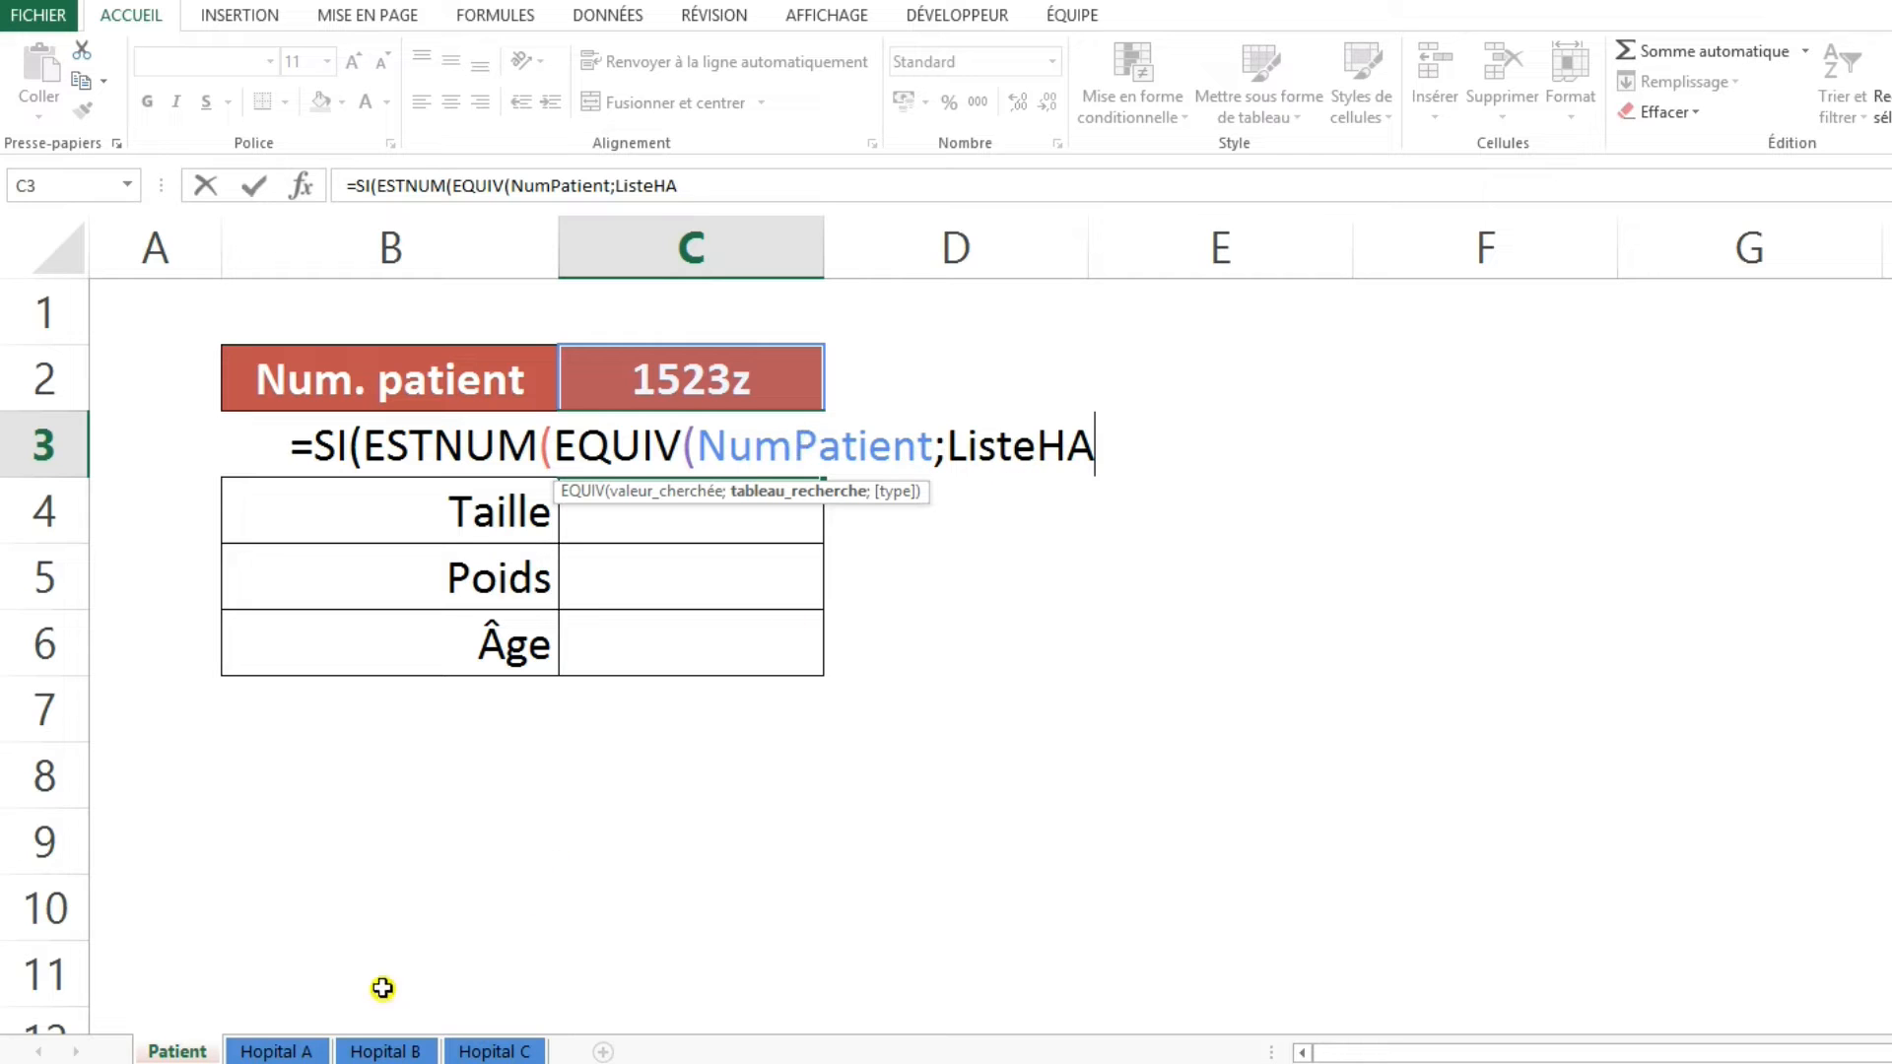
{"action": "type", "text": ";"}
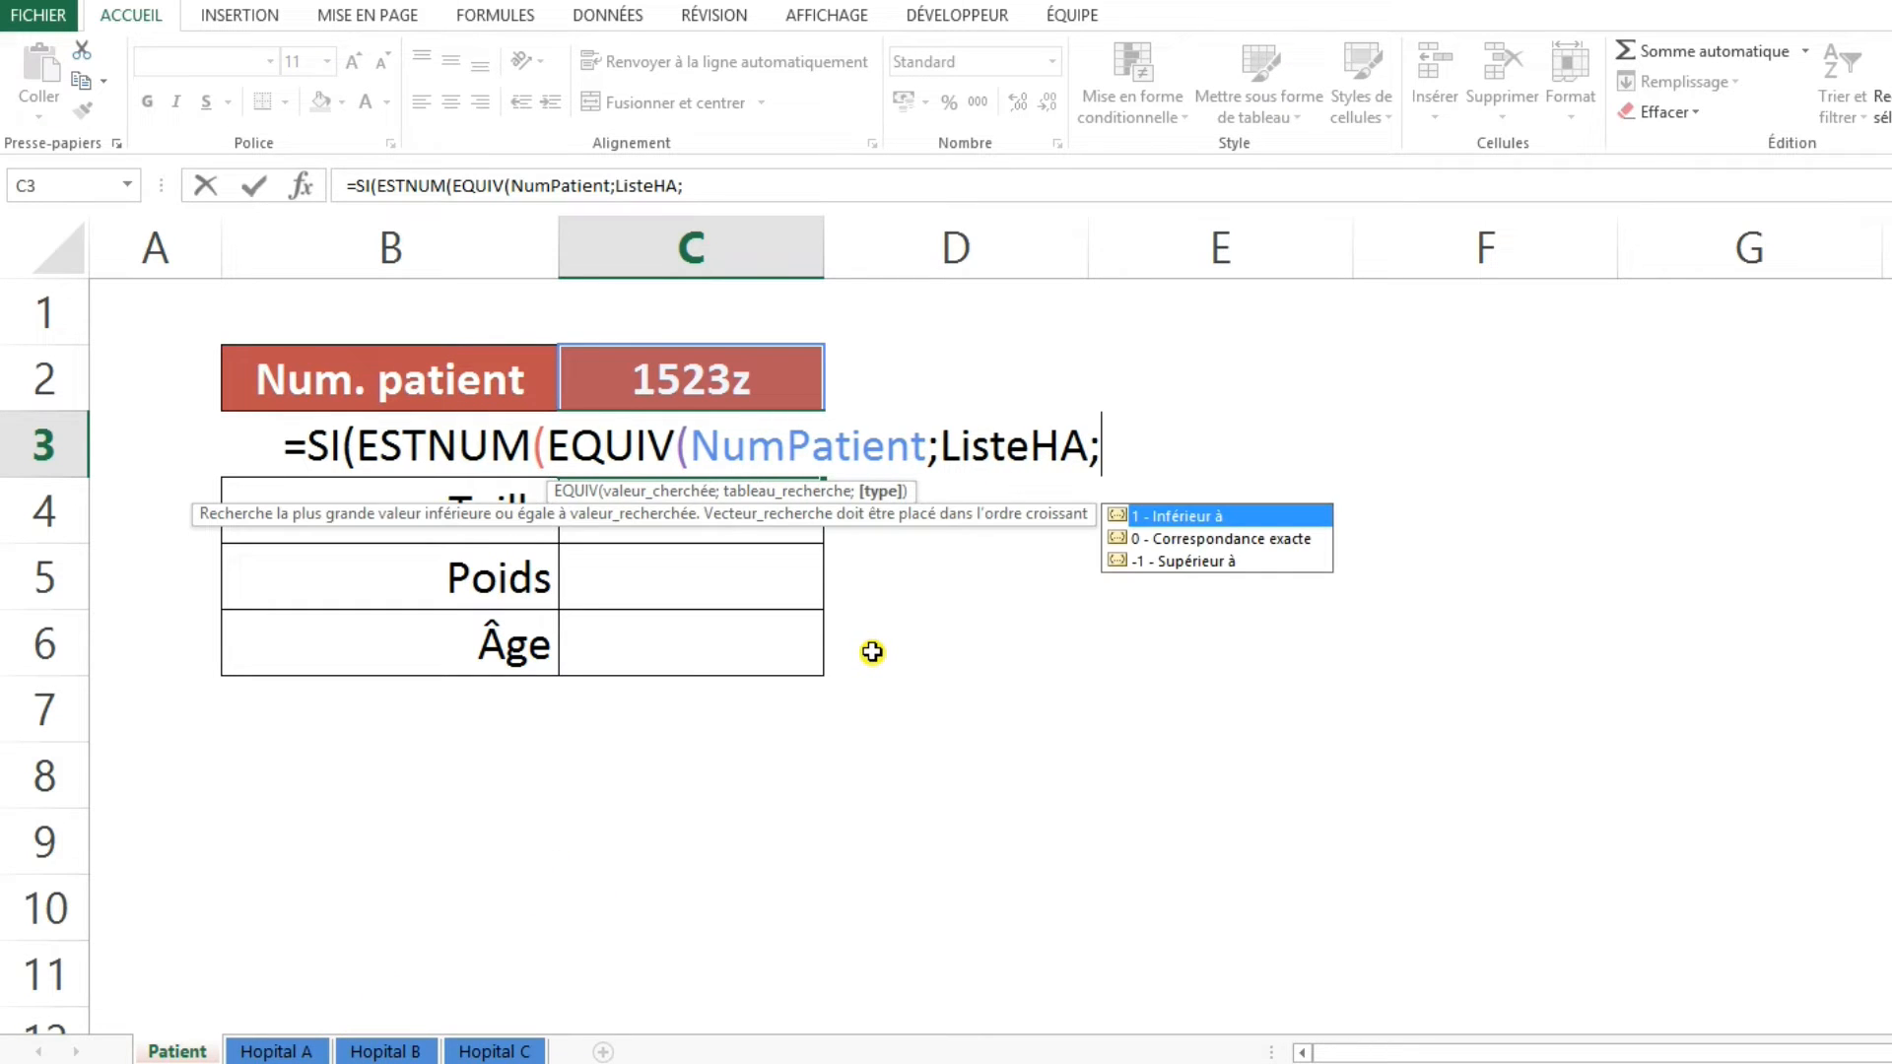
{"action": "double_click", "coordinate": [1170, 540]}
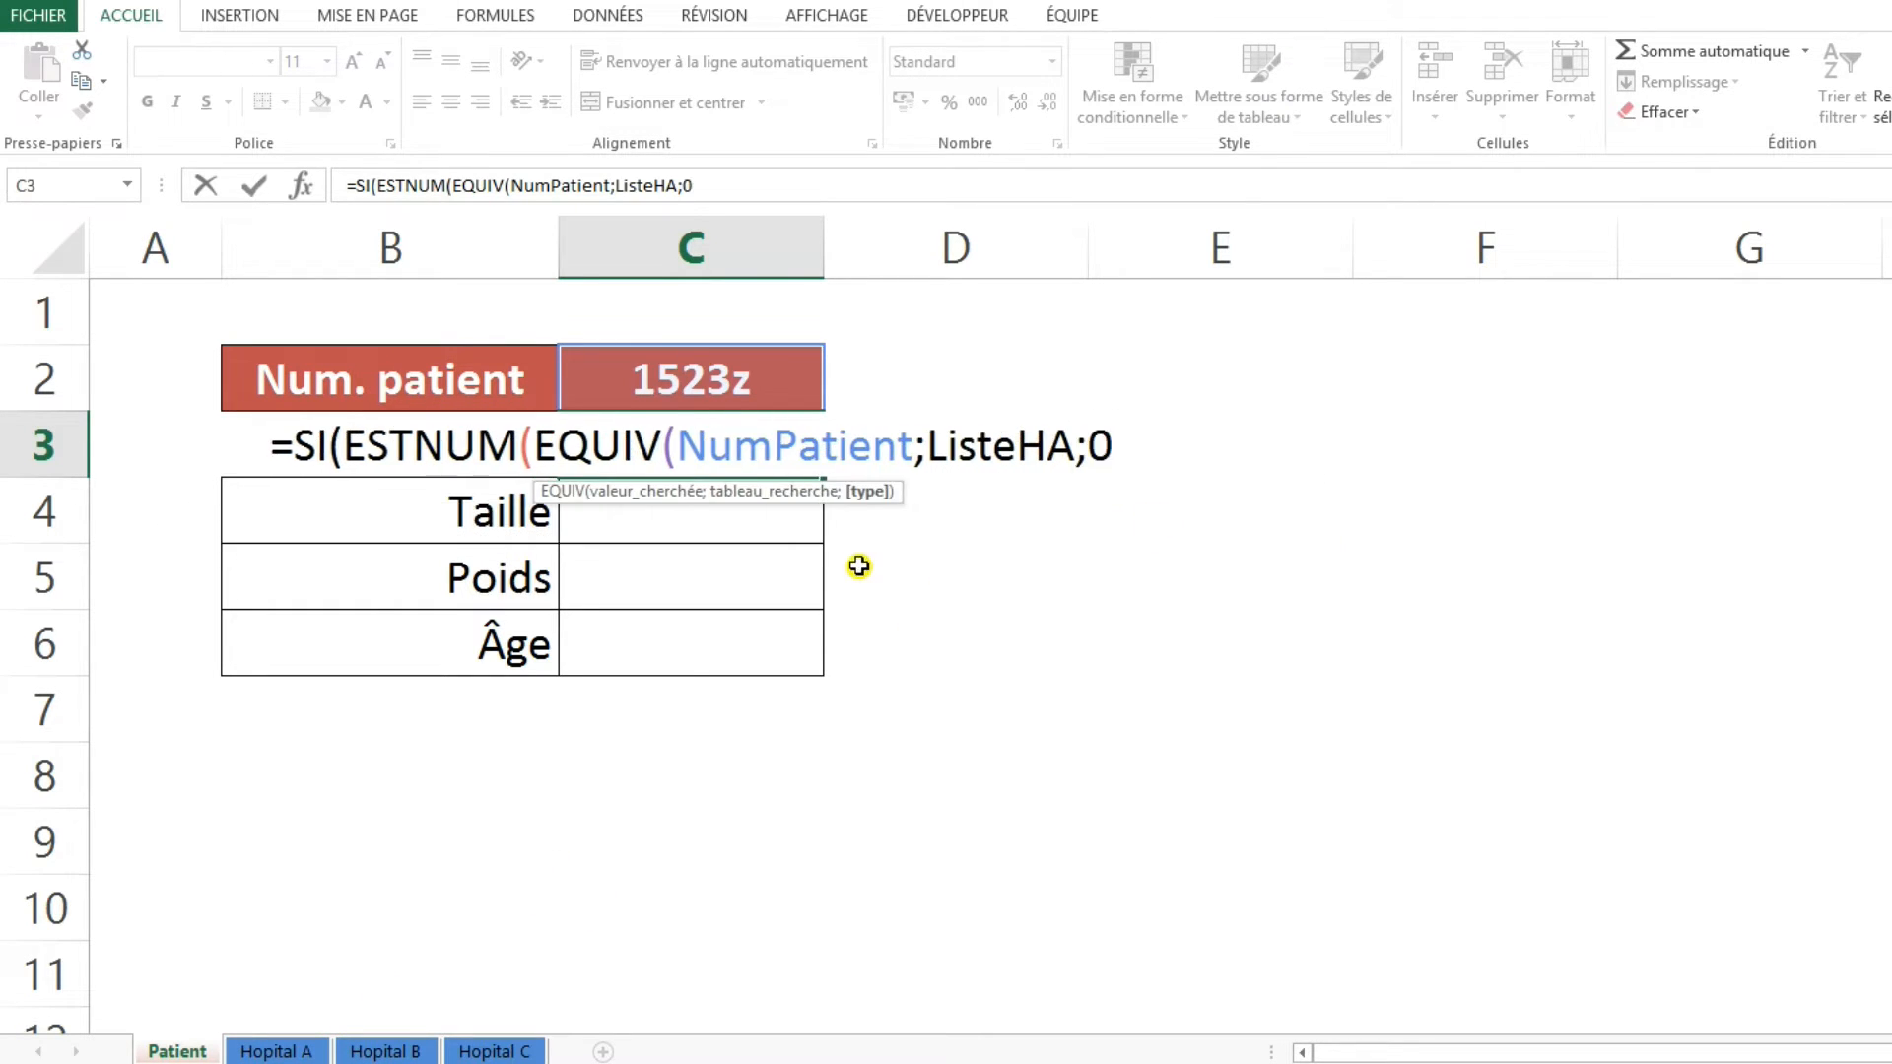
{"action": "type", "text": ")"}
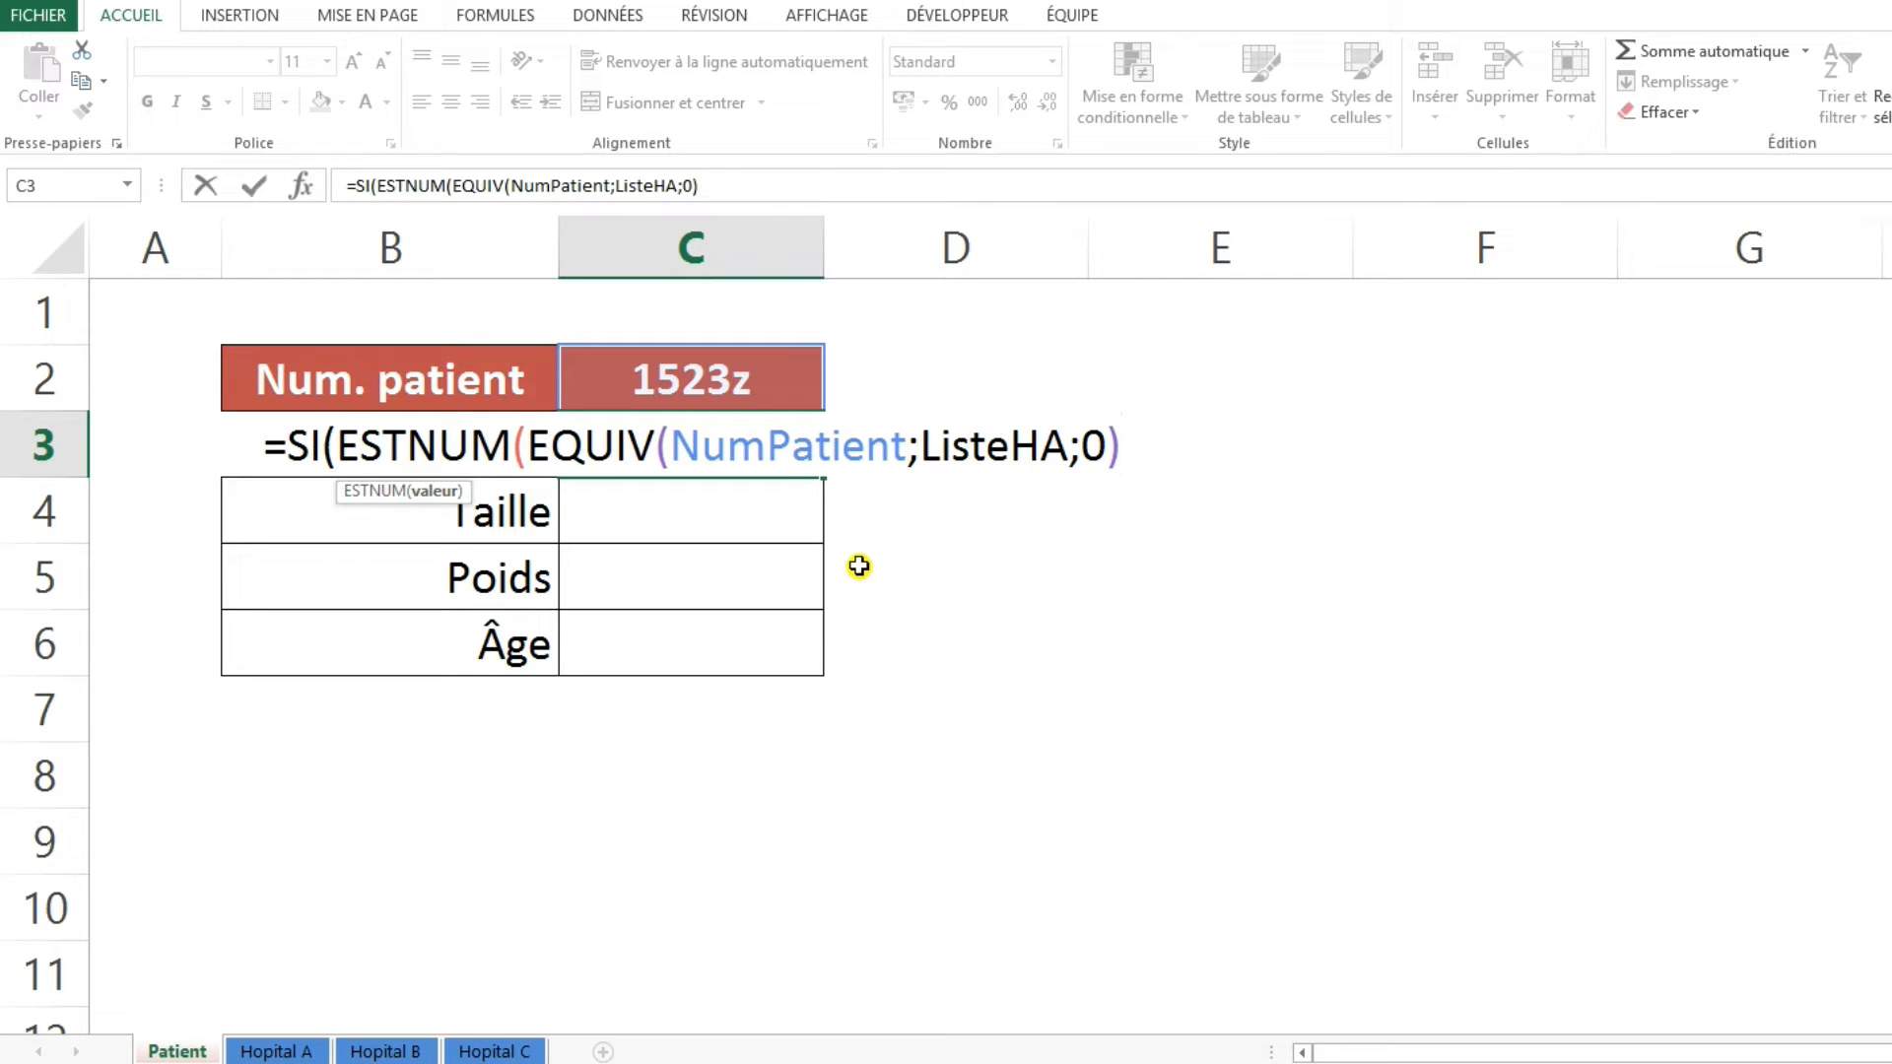
{"action": "type", "text": ")"}
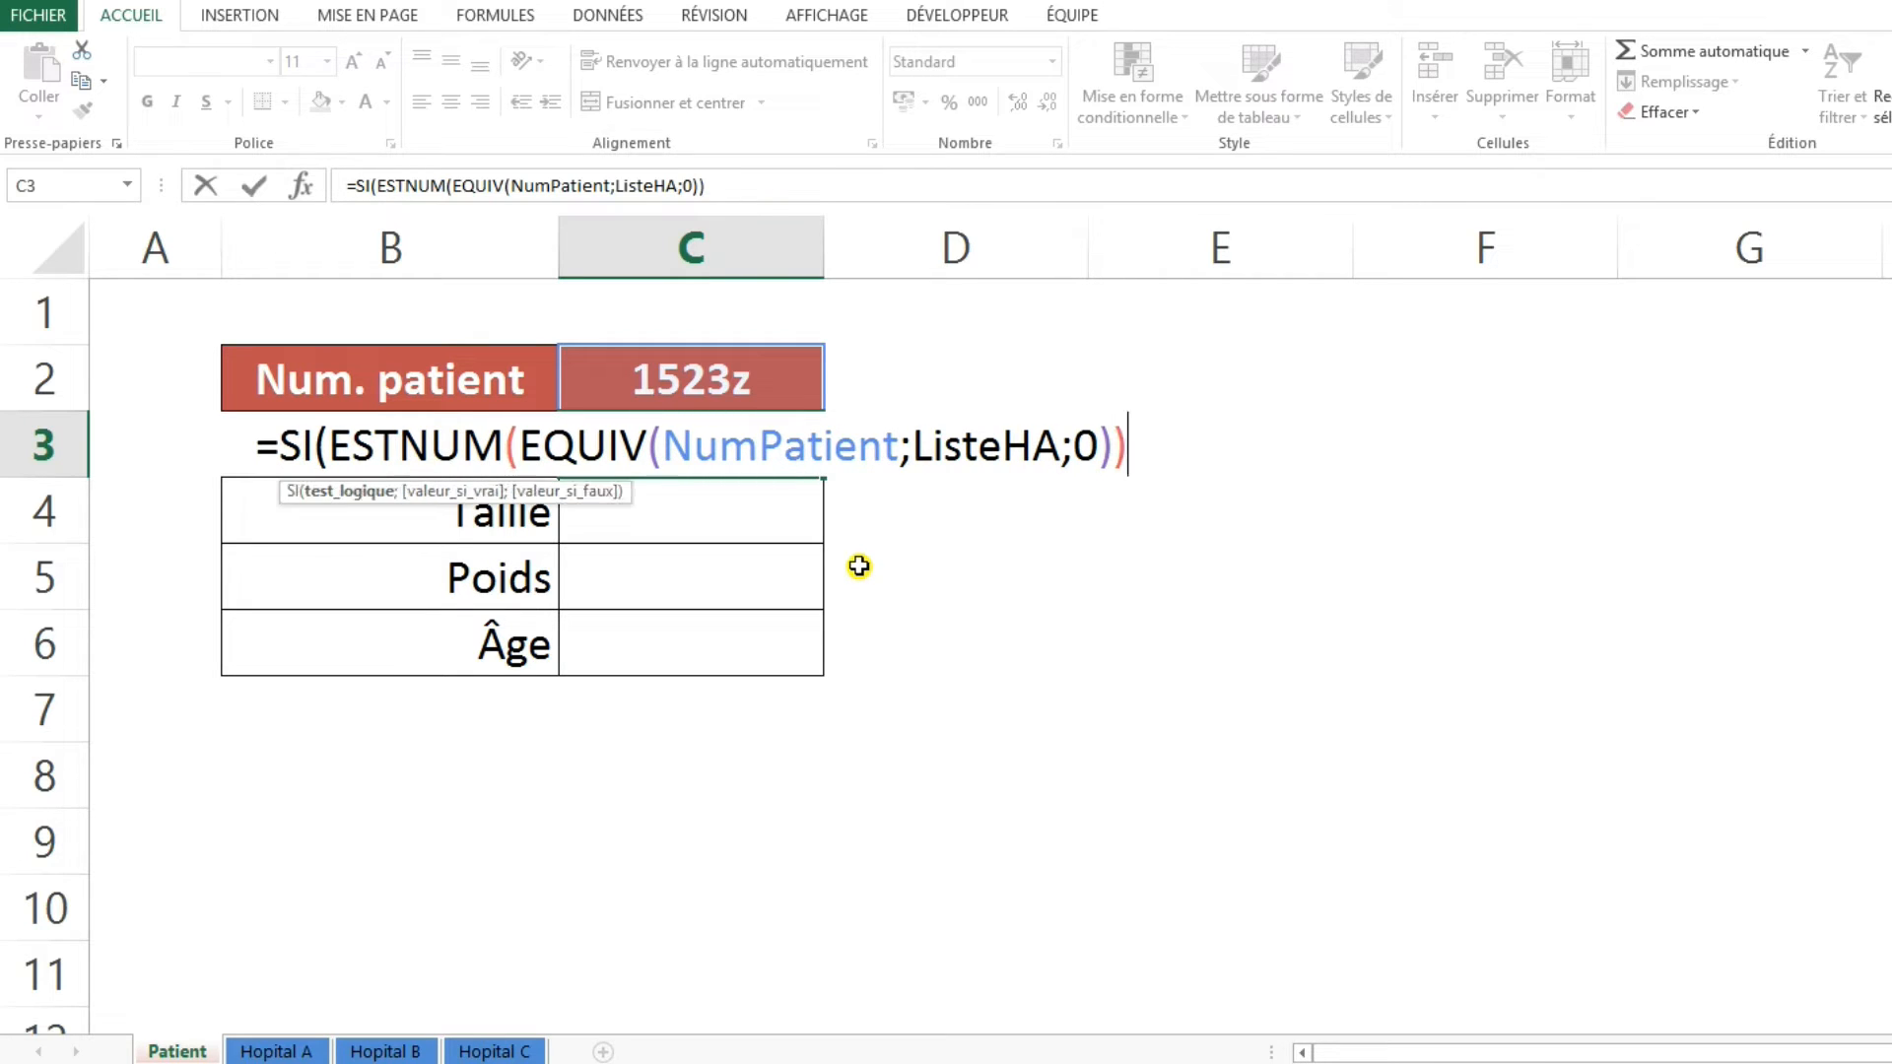
Add "Hopital A" as the value if true in the SI formula, followed by a separator
{"action": "left_click_drag", "start_coordinate": [330, 448], "coordinate": [1134, 450]}
{"action": "left_click", "coordinate": [1133, 451]}
{"action": "type", "text": ";"}
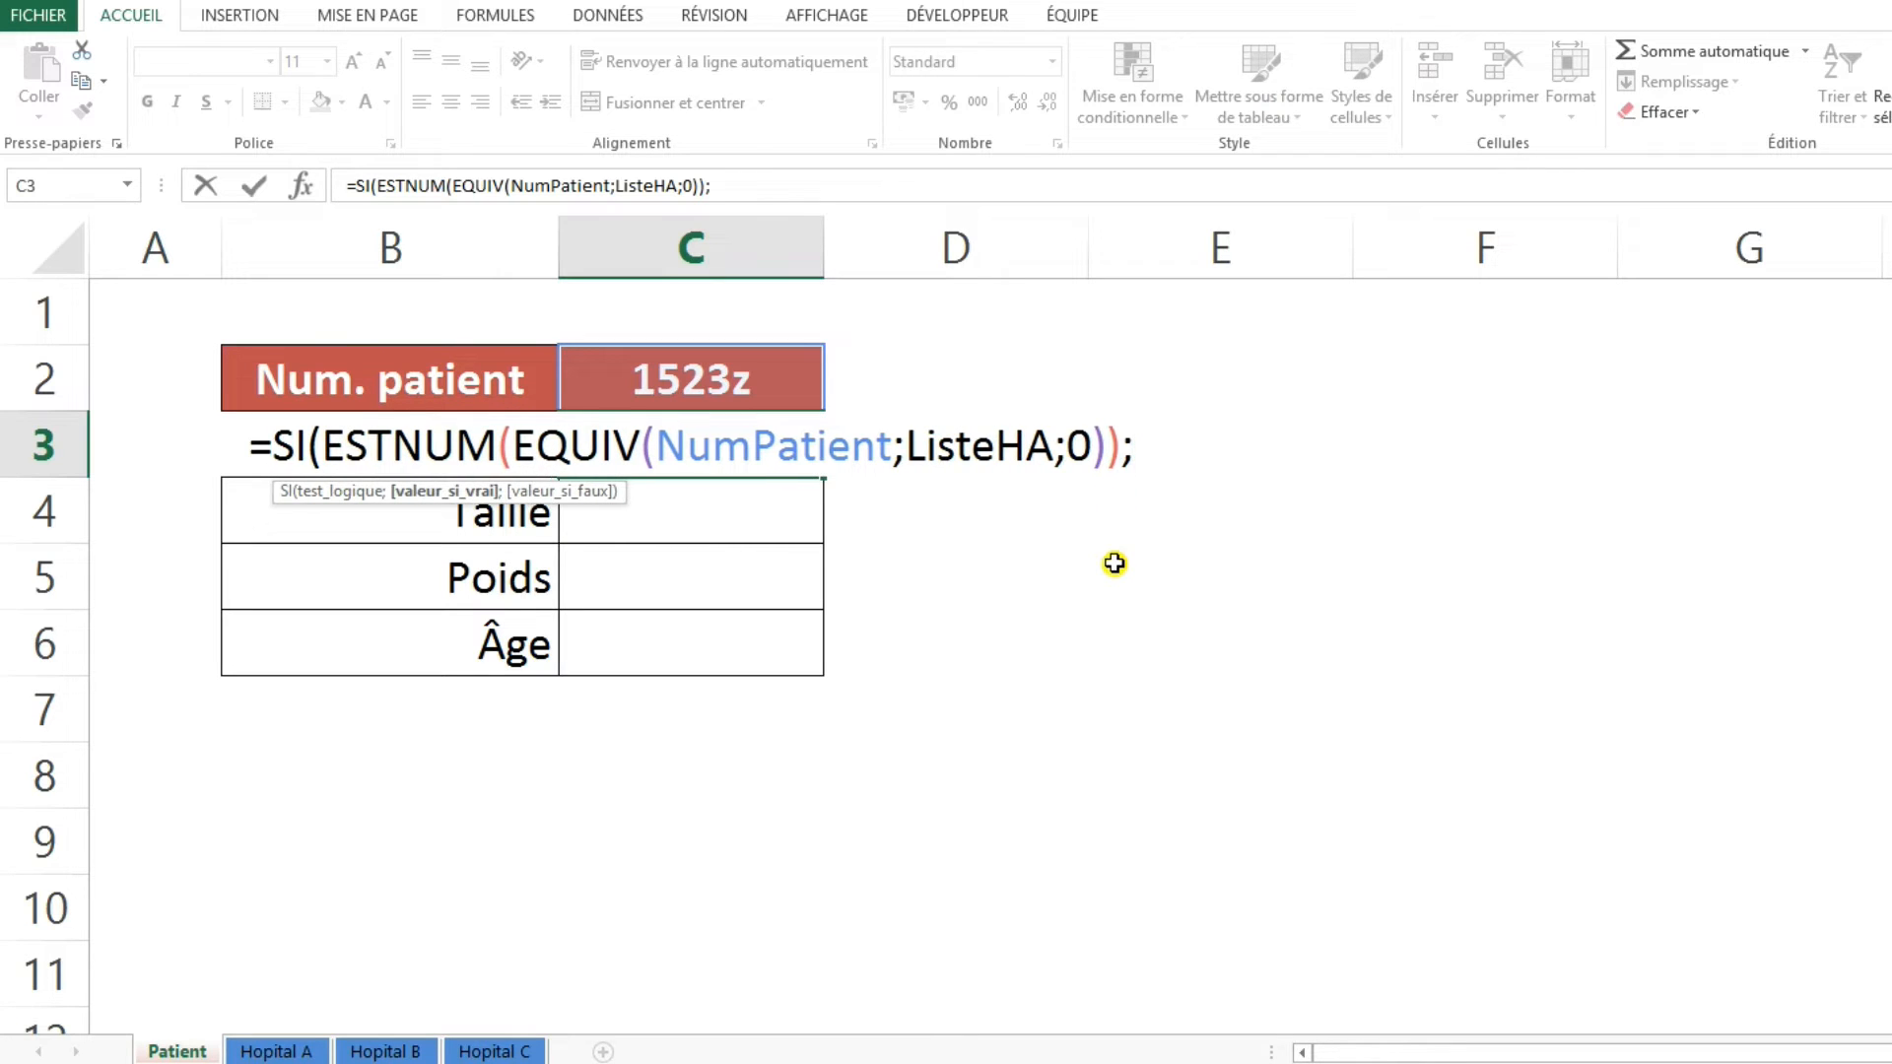
{"action": "type", "text": "\""}
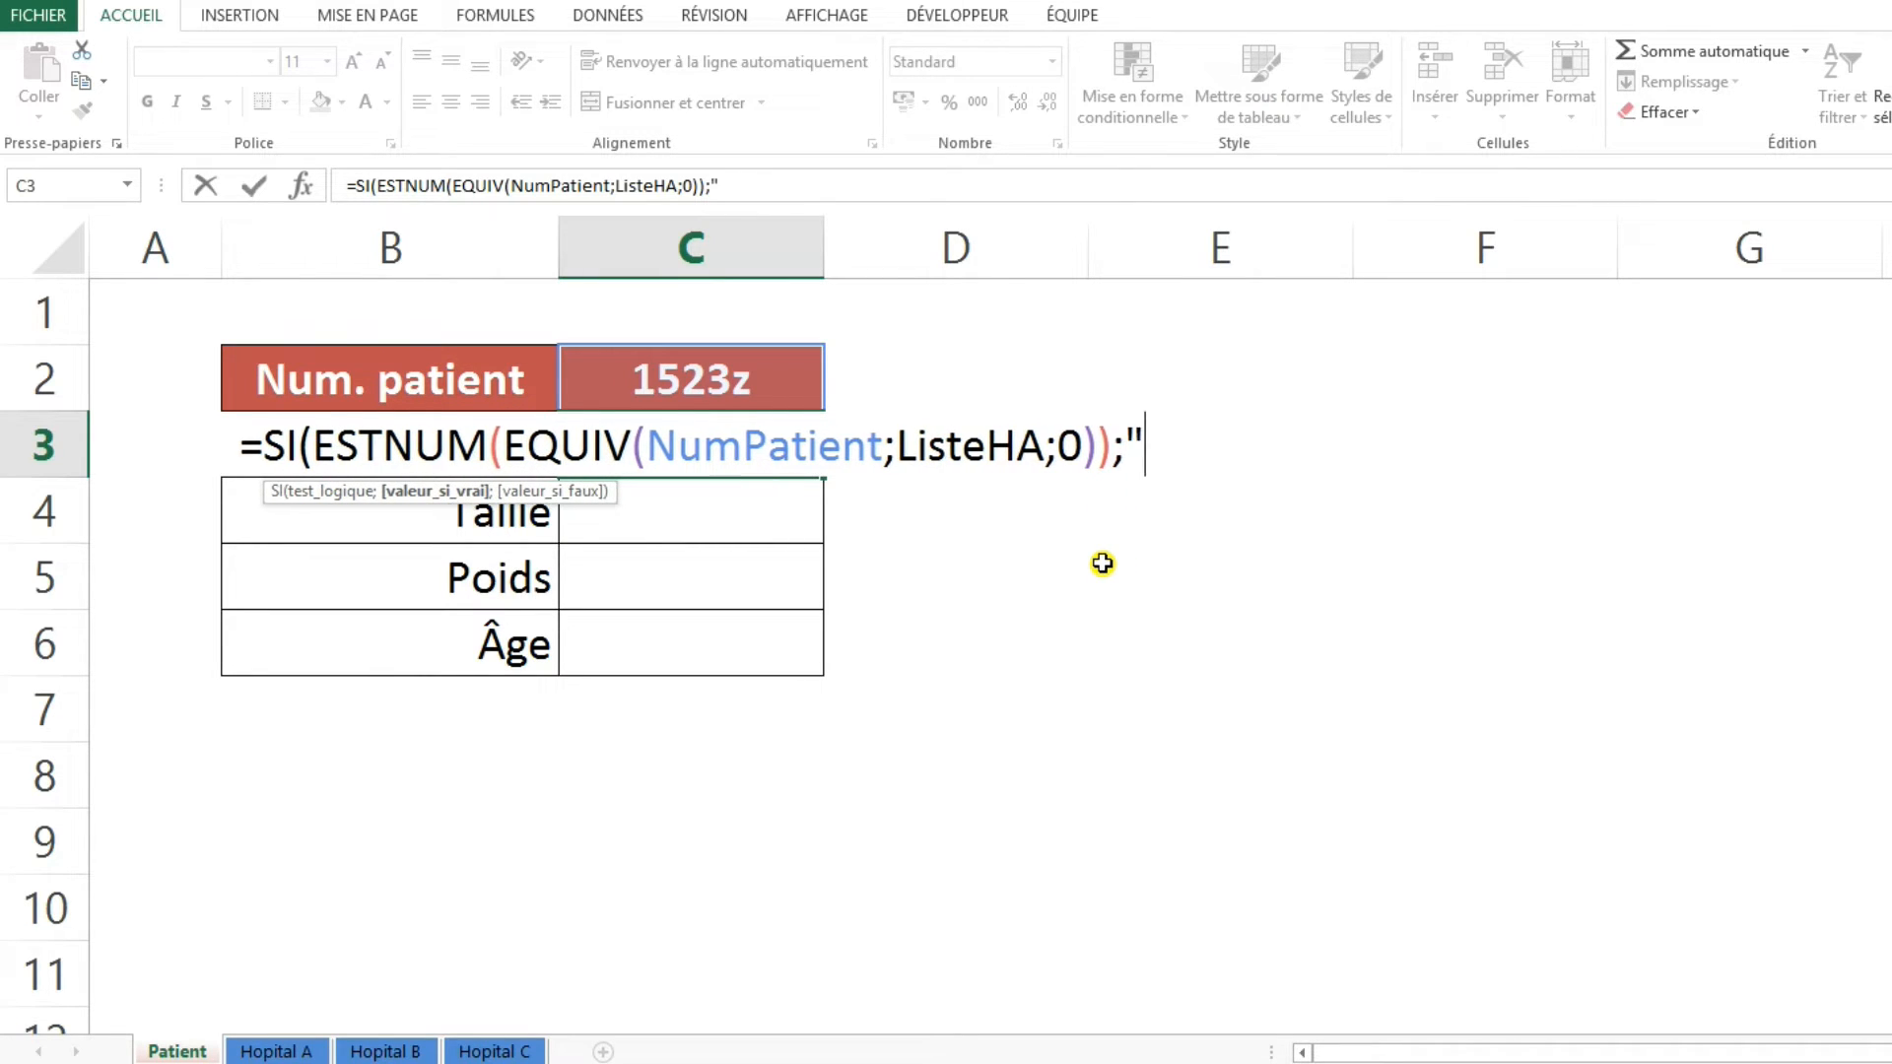
{"action": "type", "text": "Hopital A"}
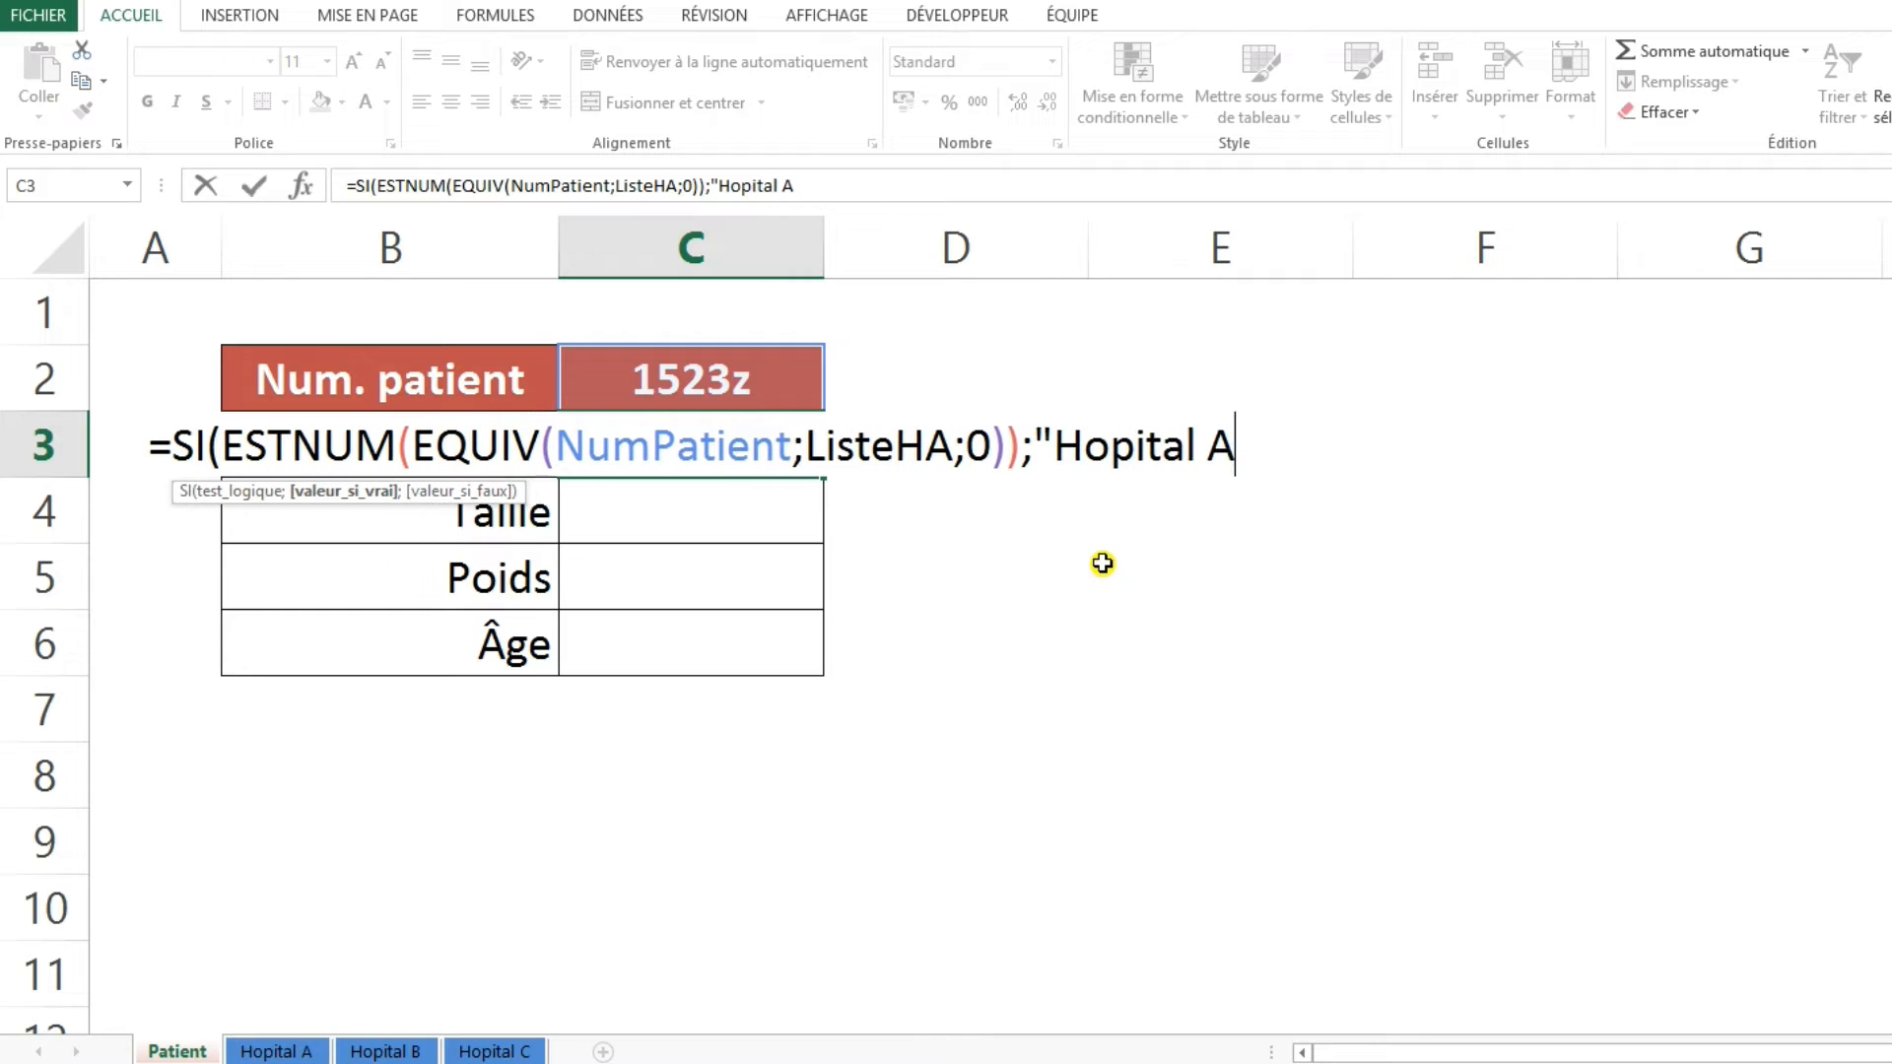
{"action": "type", "text": "\";"}
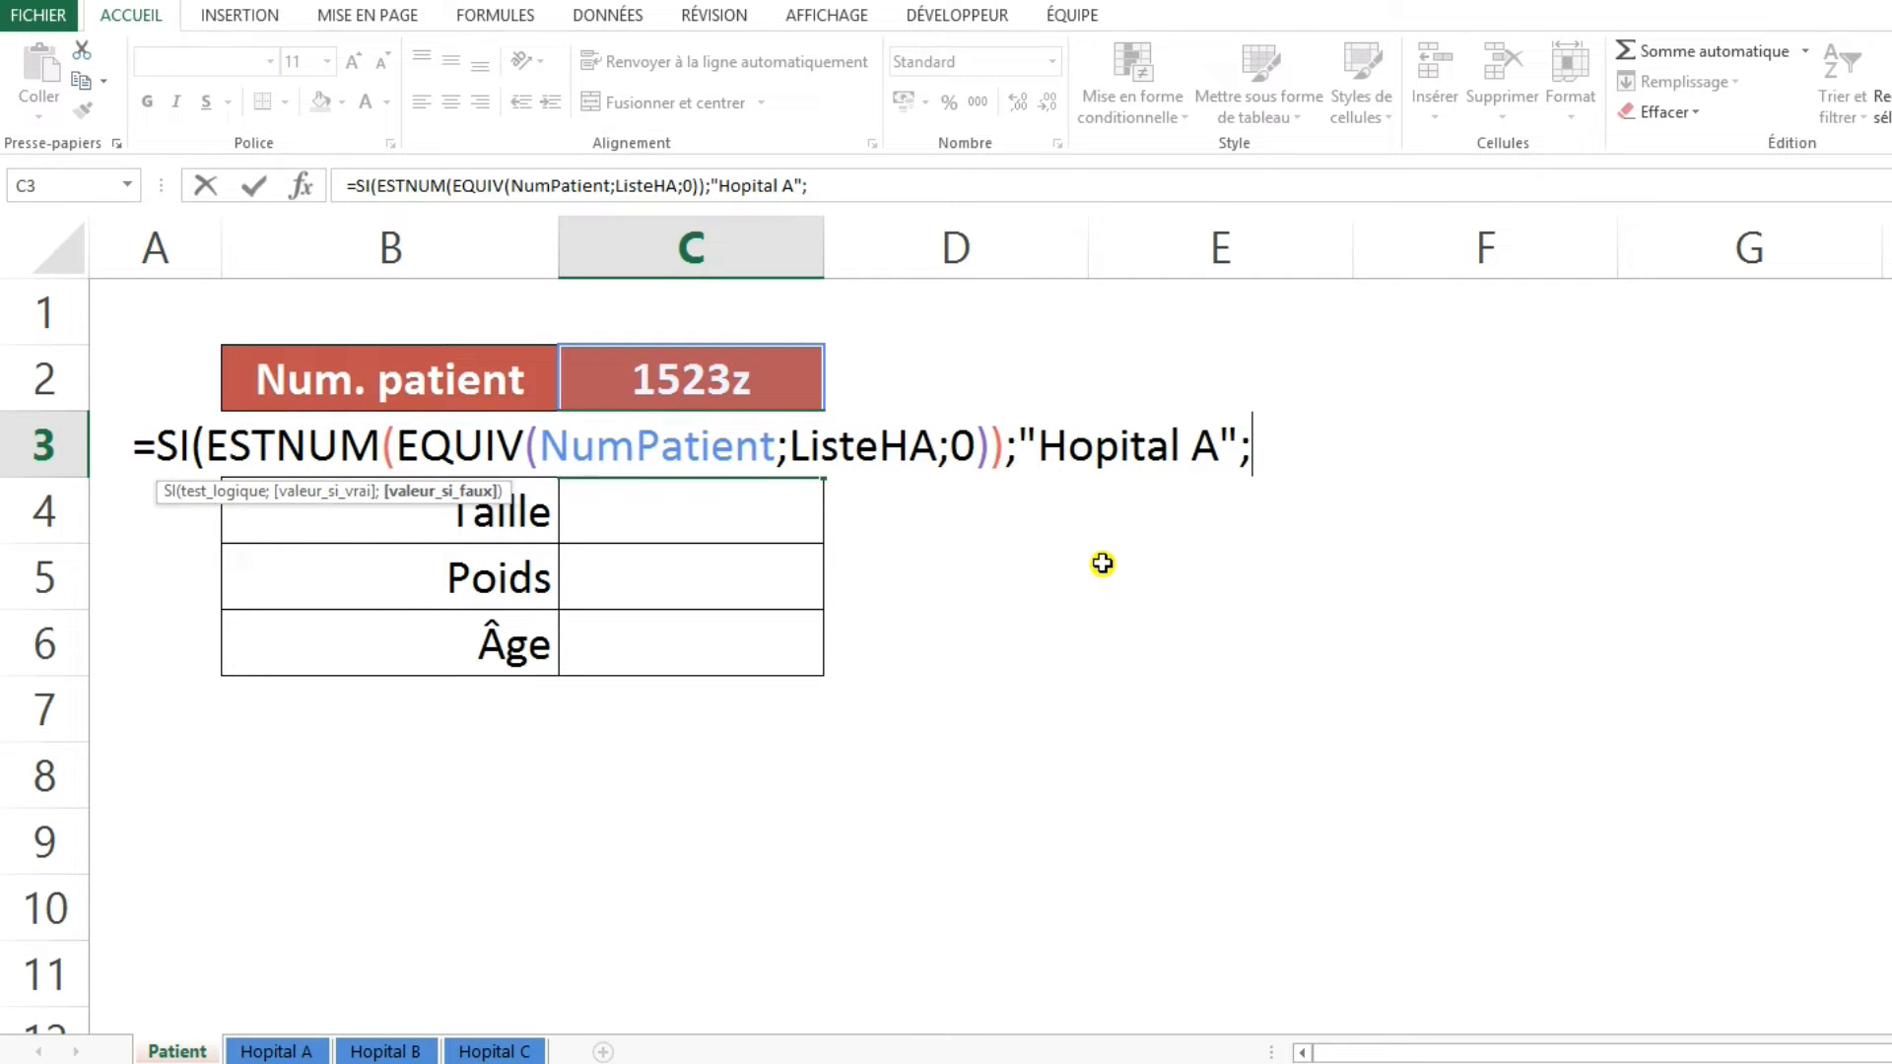
Nest a second SI(ESTNUM(EQUIV( as the value if false in the C3 formula, with NumPatient as the lookup value
{"action": "type", "text": "SI("}
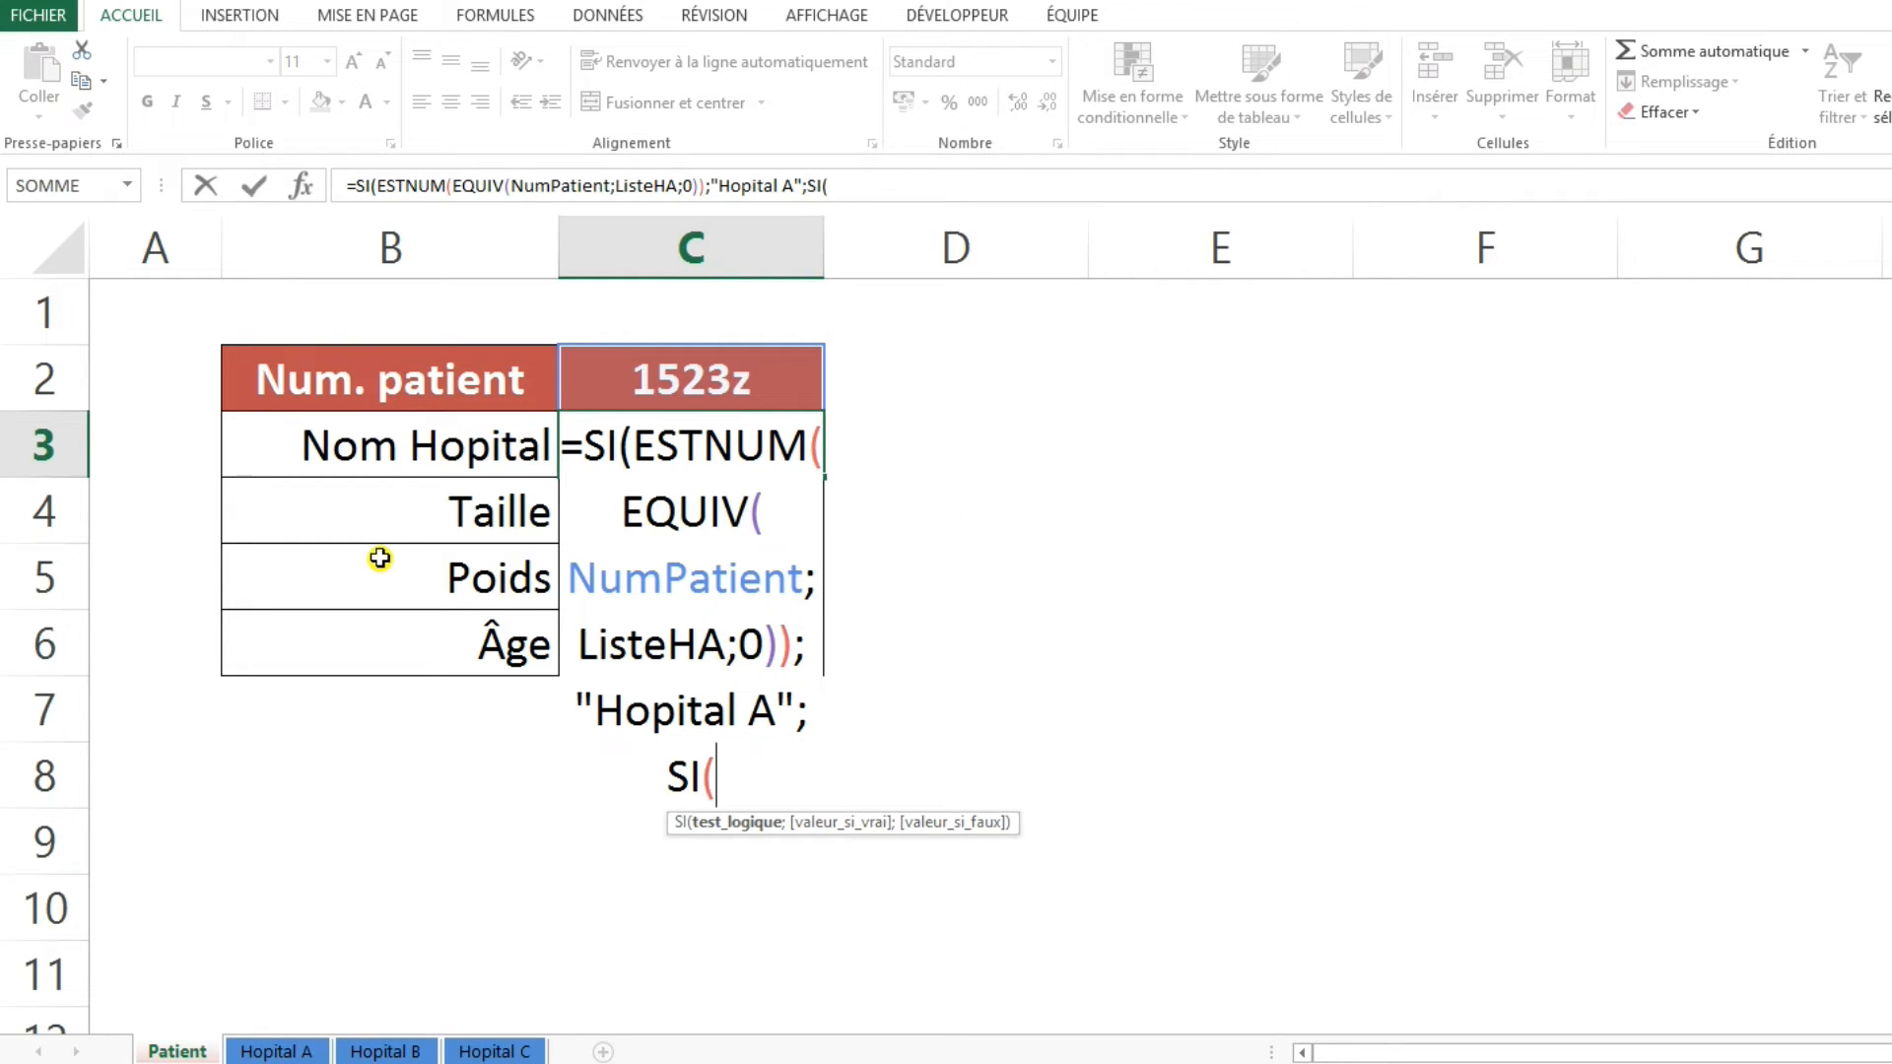
{"action": "type", "text": "ESTNUM"}
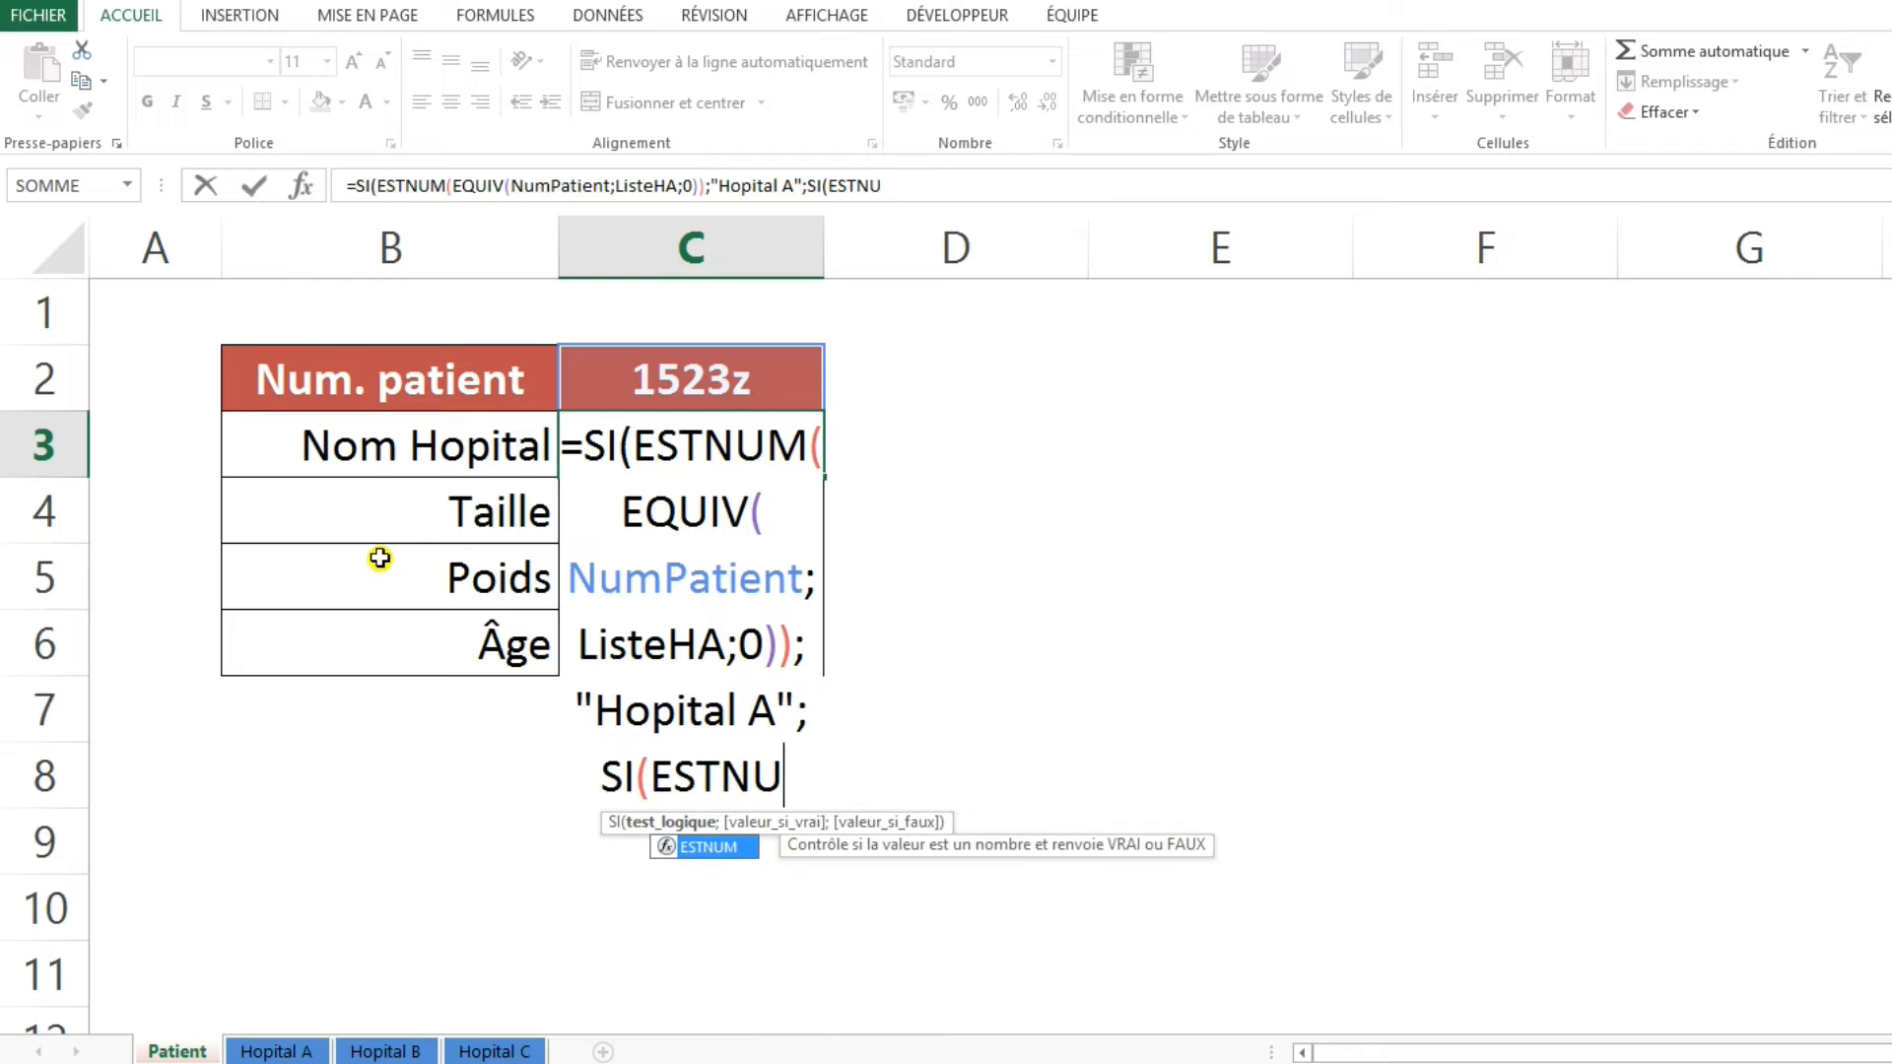
{"action": "type", "text": "(EQUIV("}
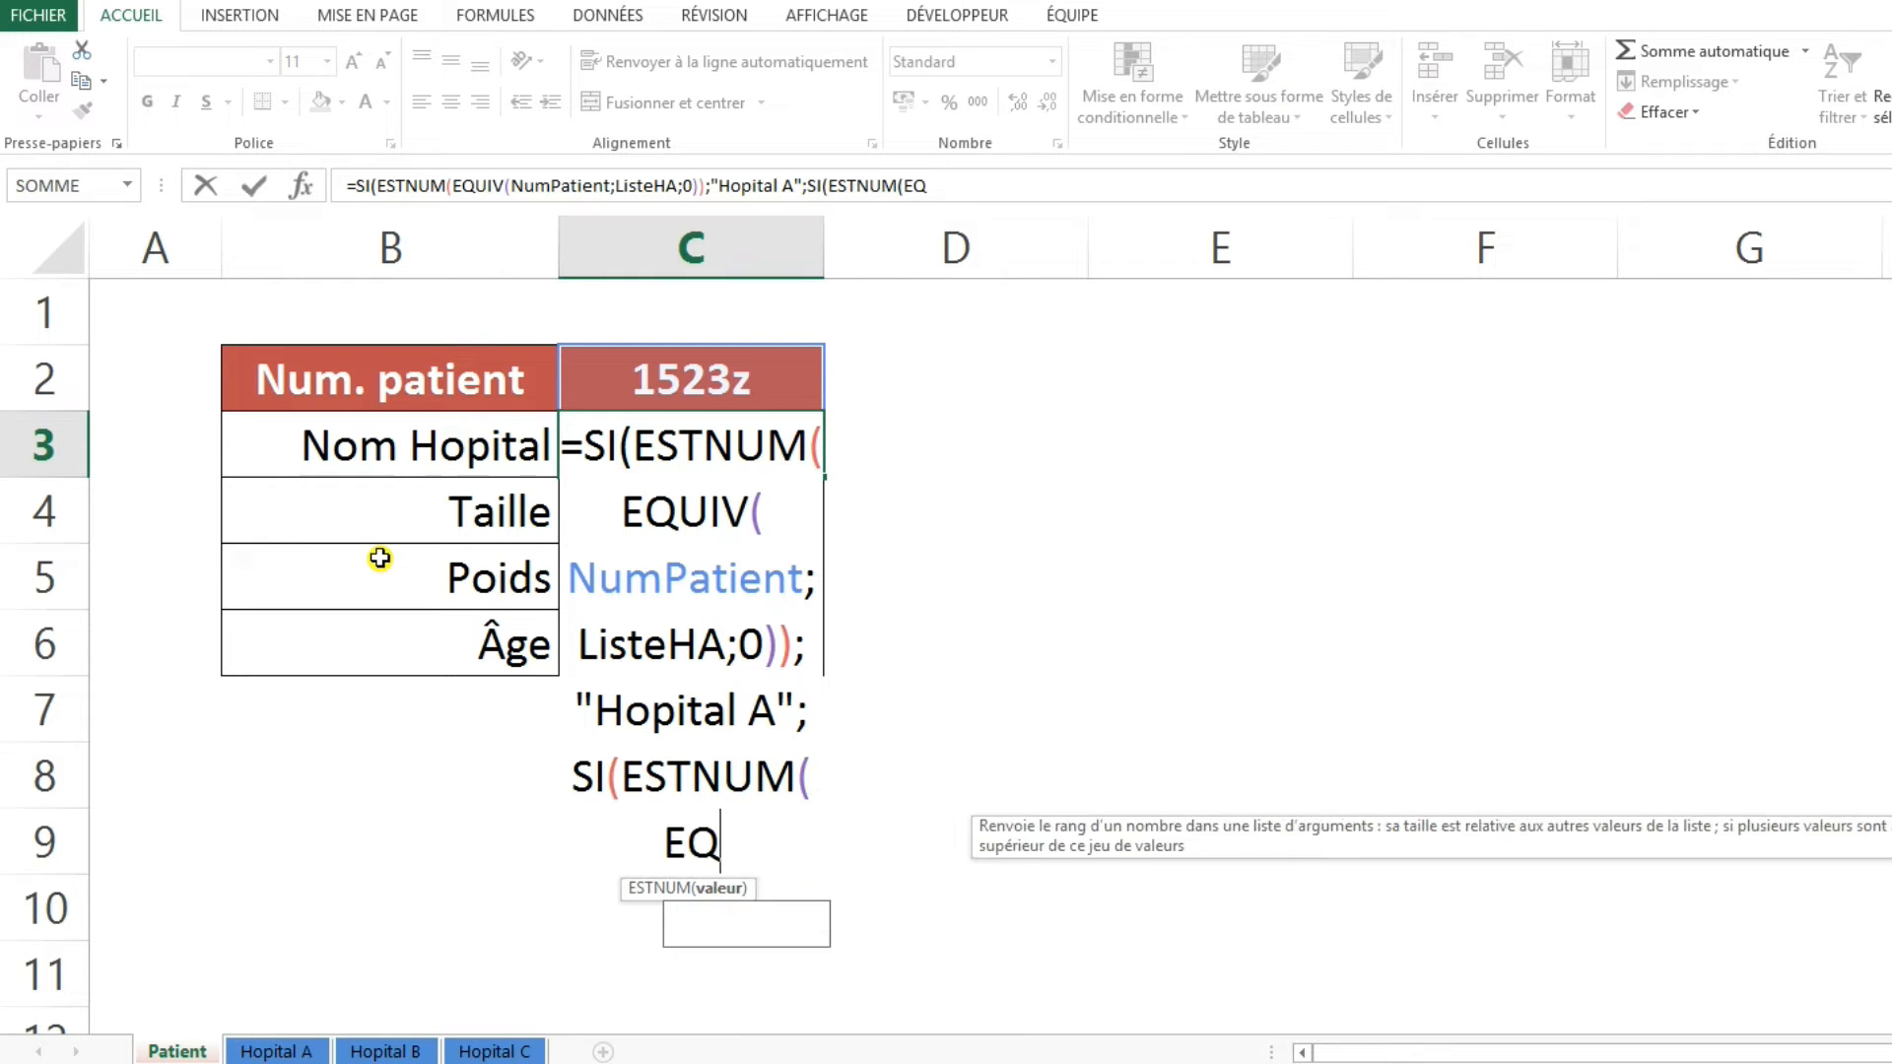
{"action": "left_click", "coordinate": [707, 390]}
{"action": "type", "text": ";"}
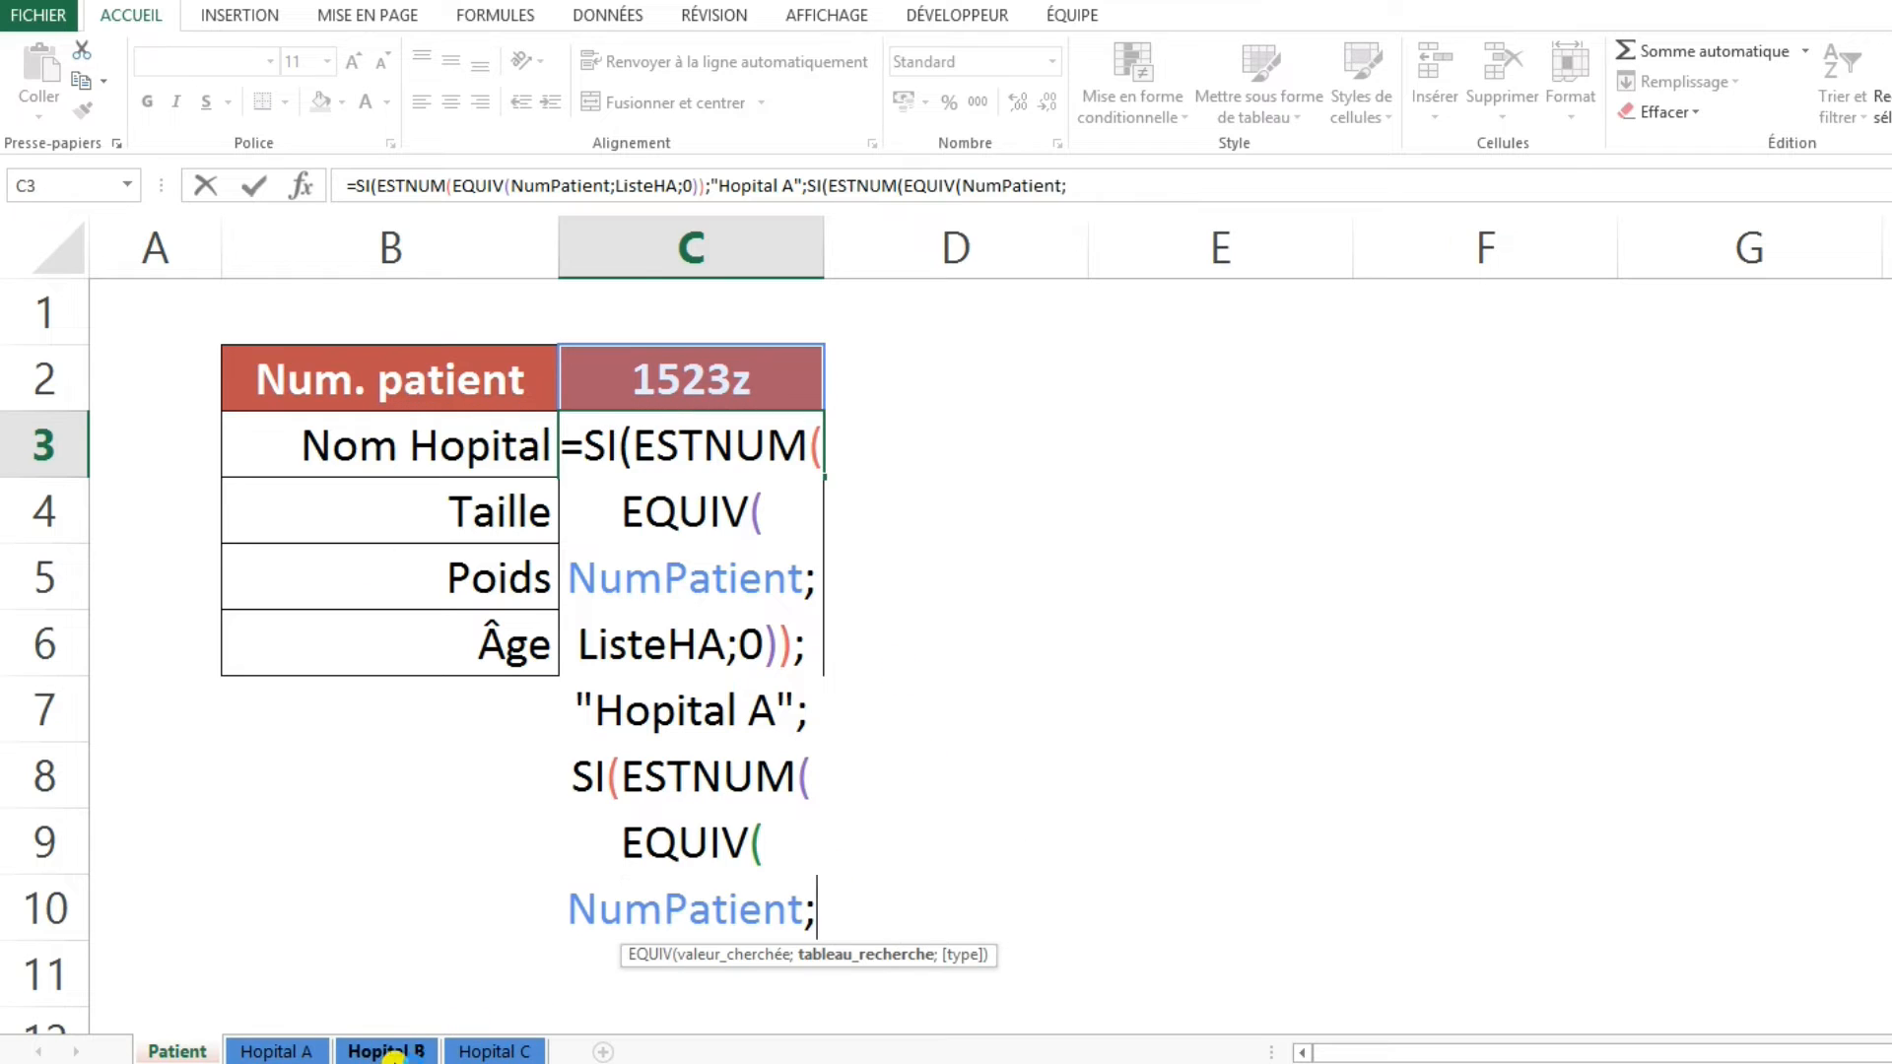
Complete the second logical test with ListeHB as the lookup range and exact match 0, closing EQUIV and ESTNUM
{"action": "type", "text": "Lis"}
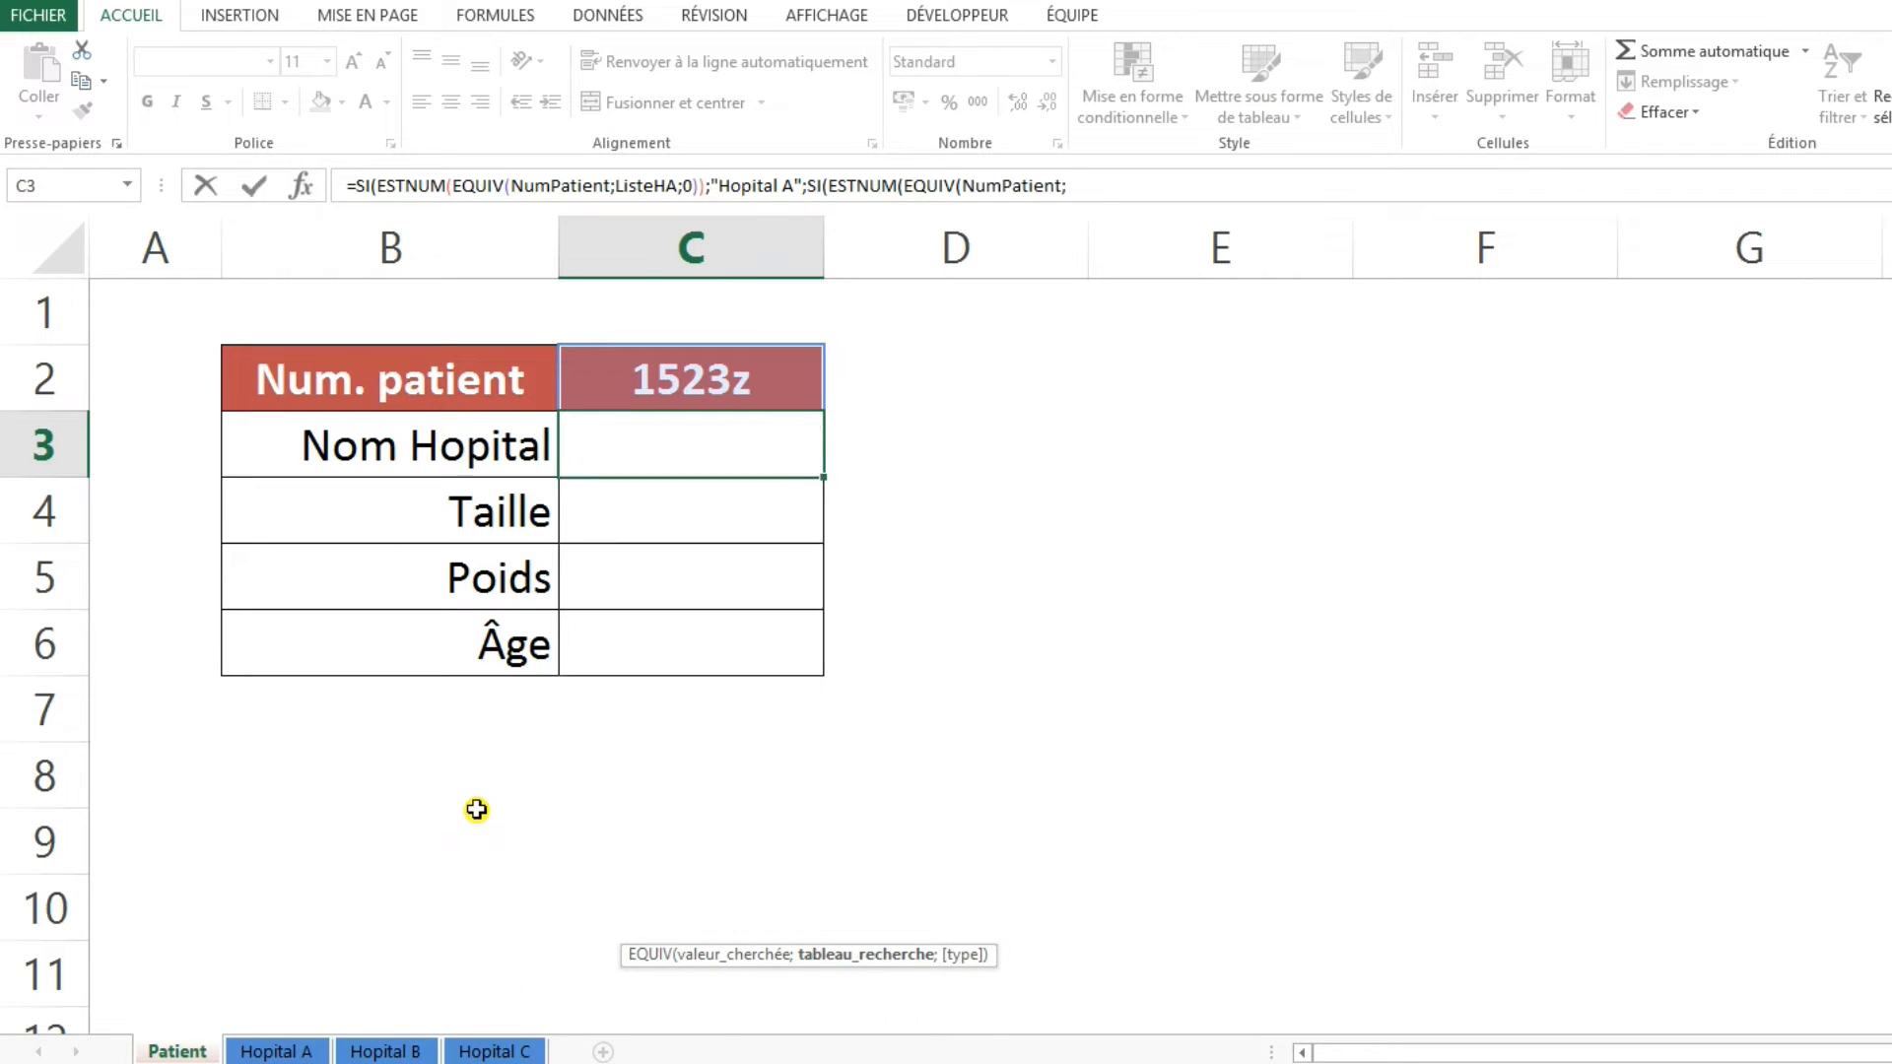
{"action": "type", "text": "te"}
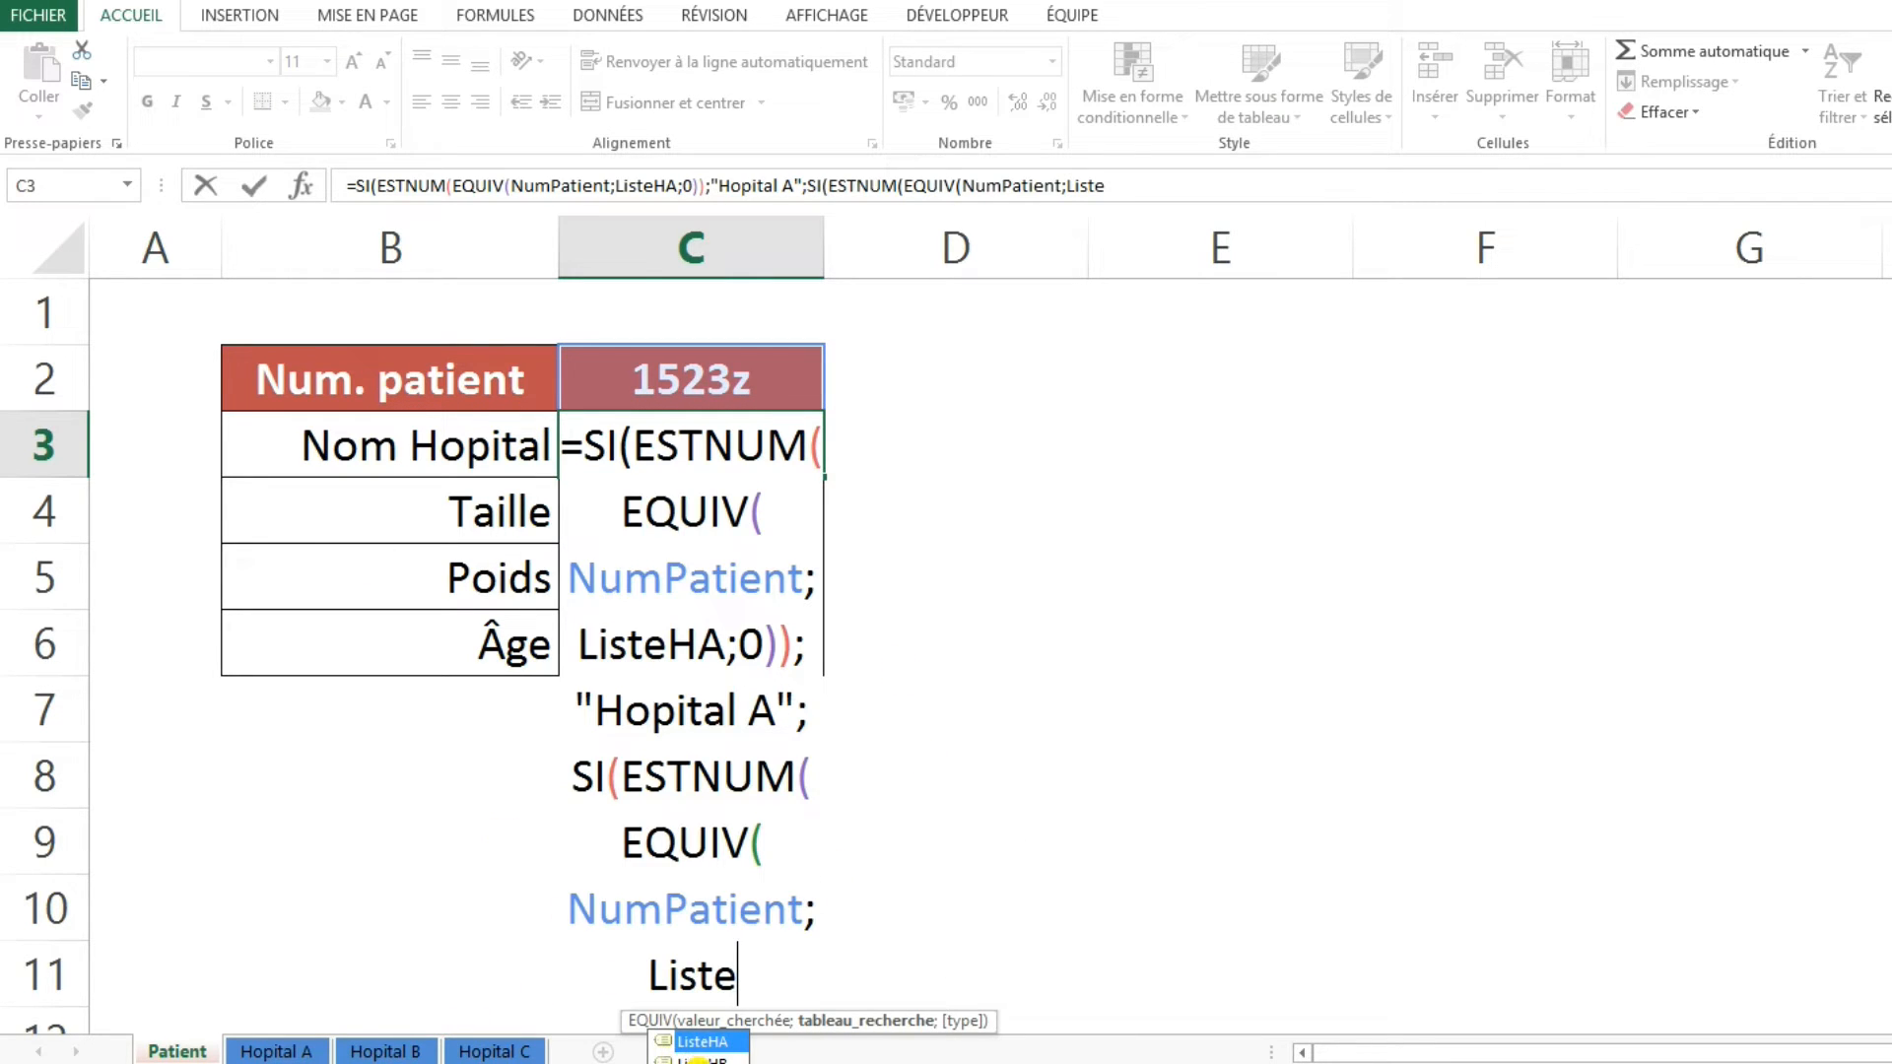
{"action": "double_click", "coordinate": [696, 1061]}
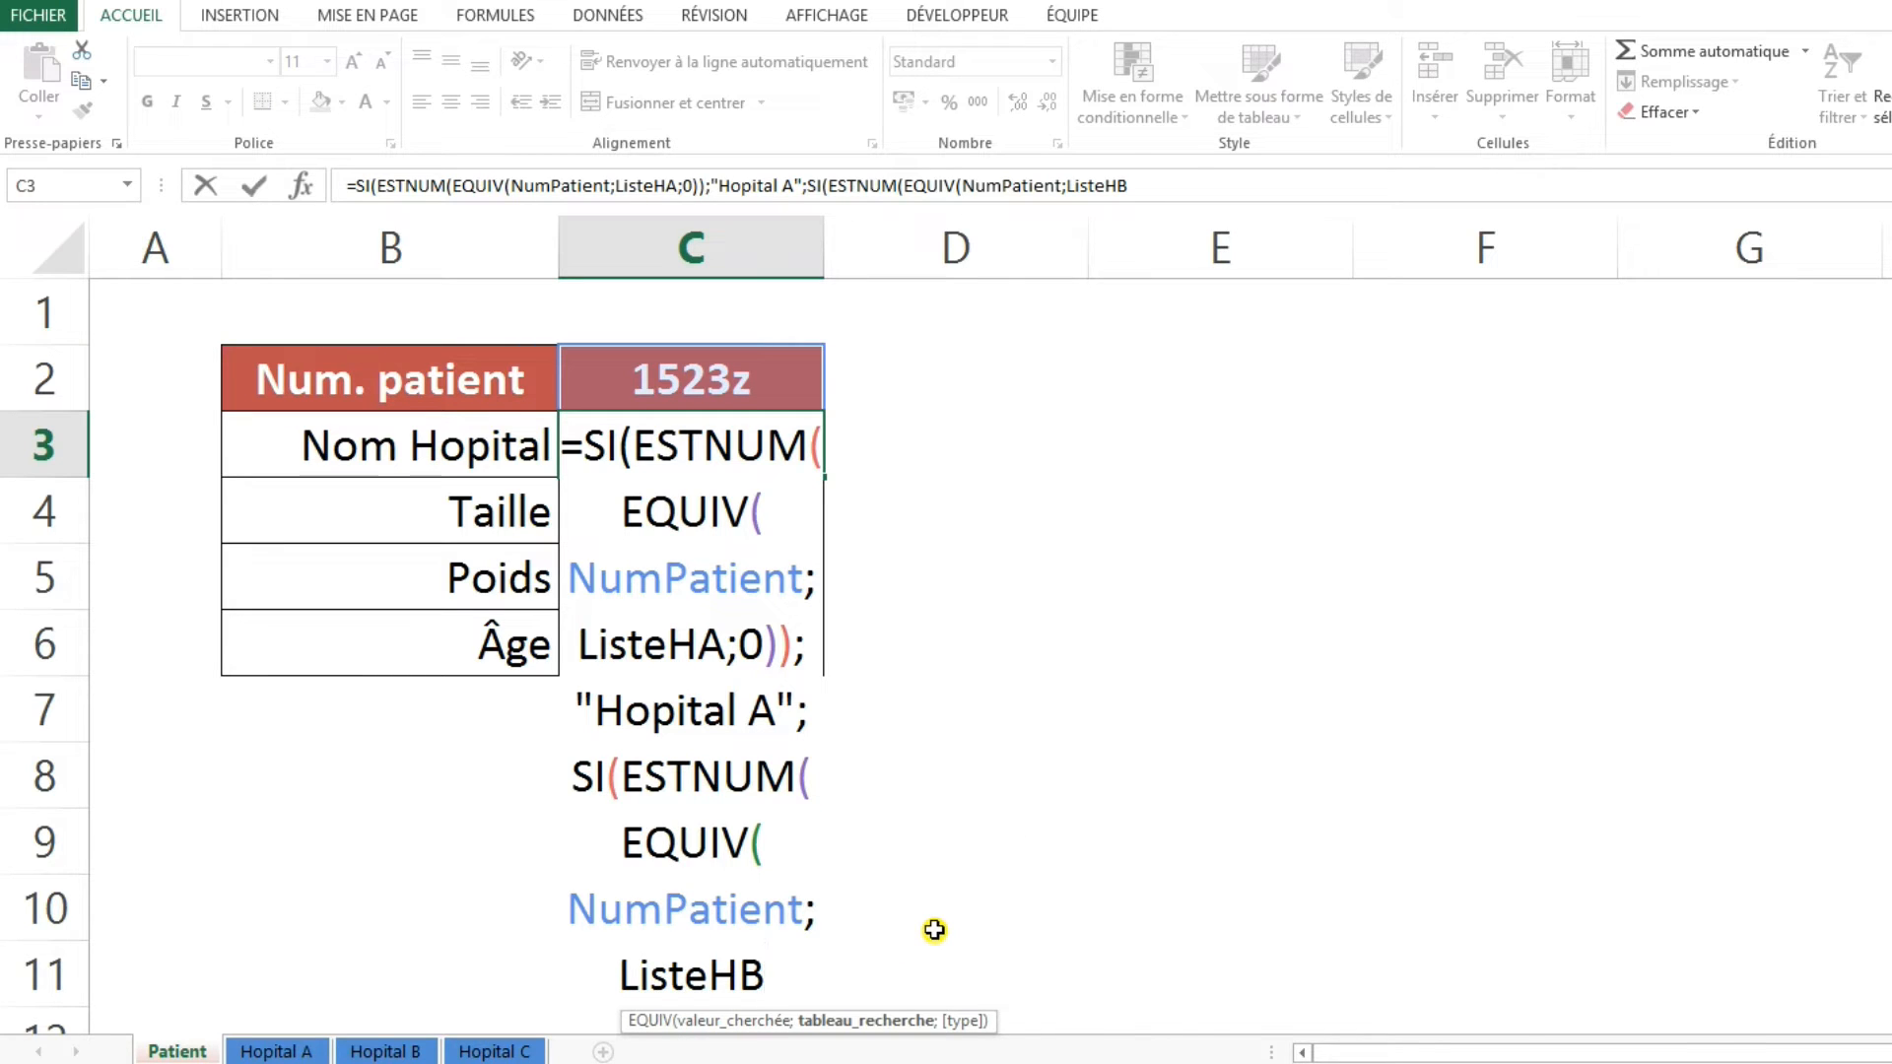
{"action": "type", "text": ";0"}
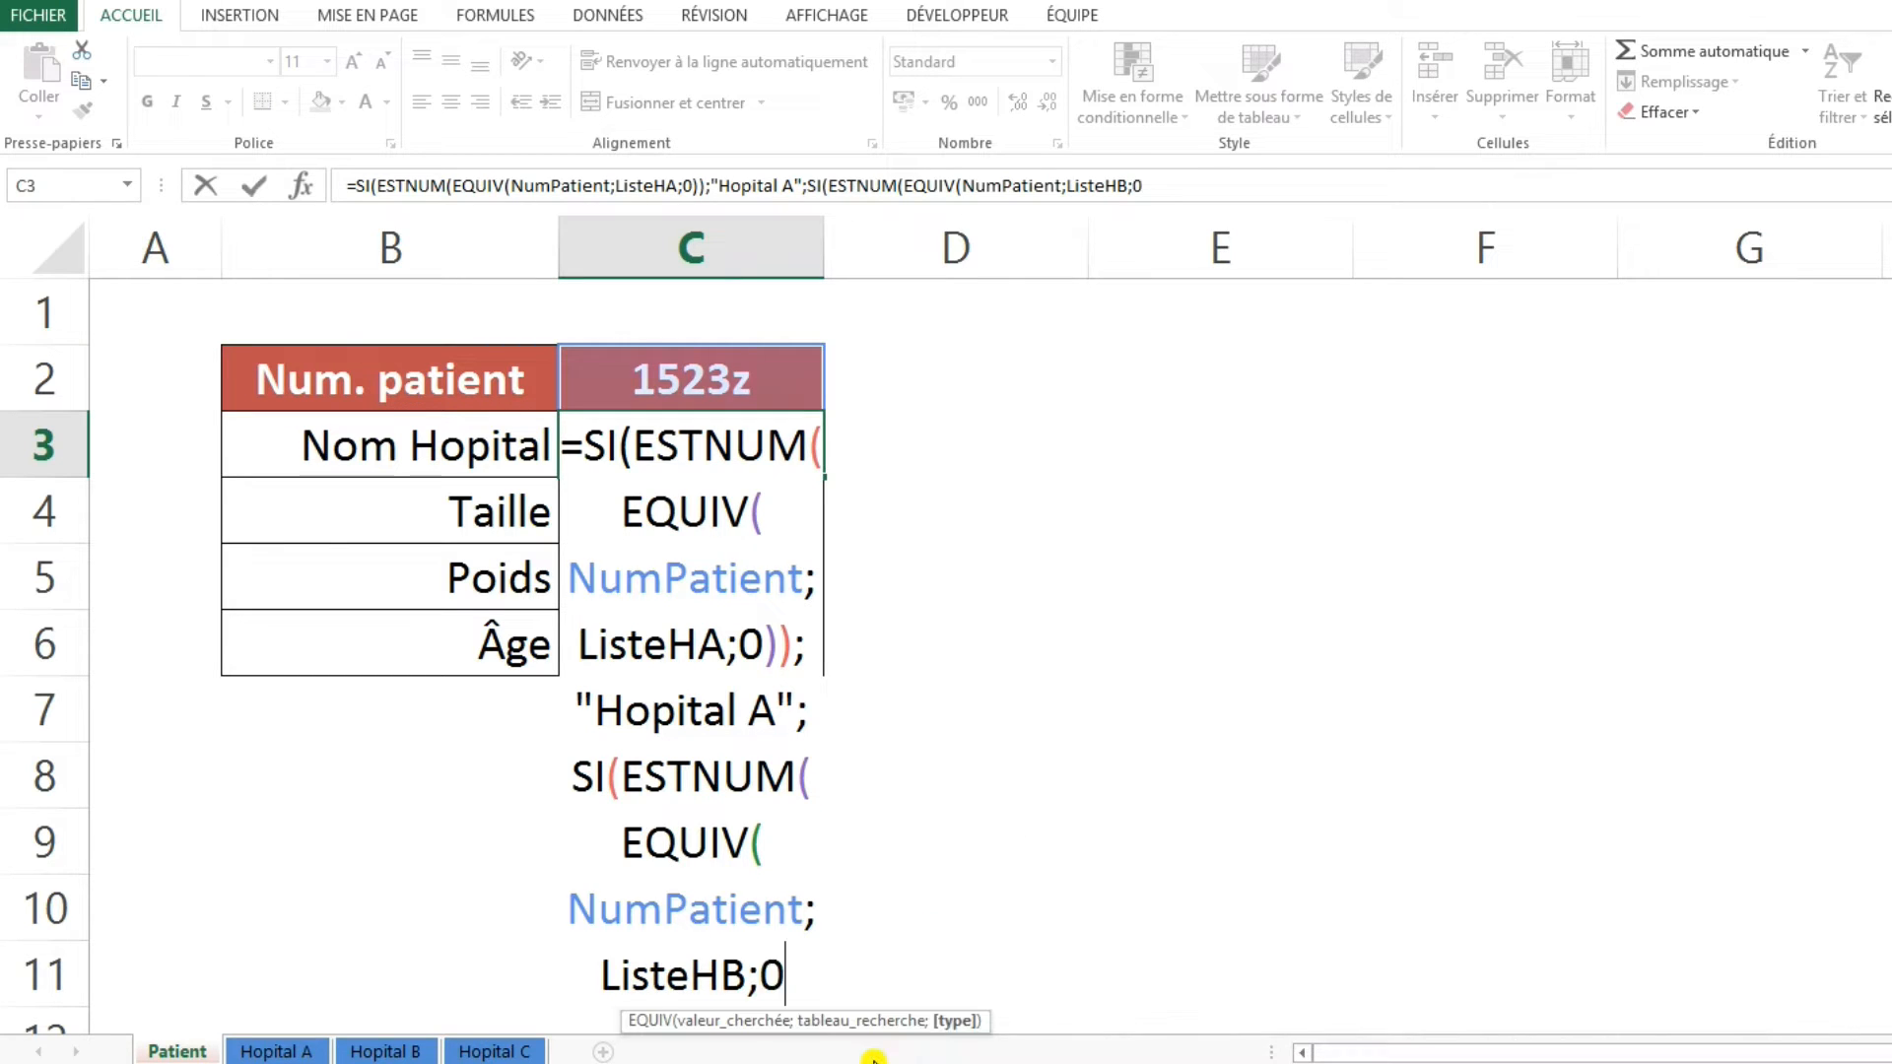
{"action": "type", "text": "))"}
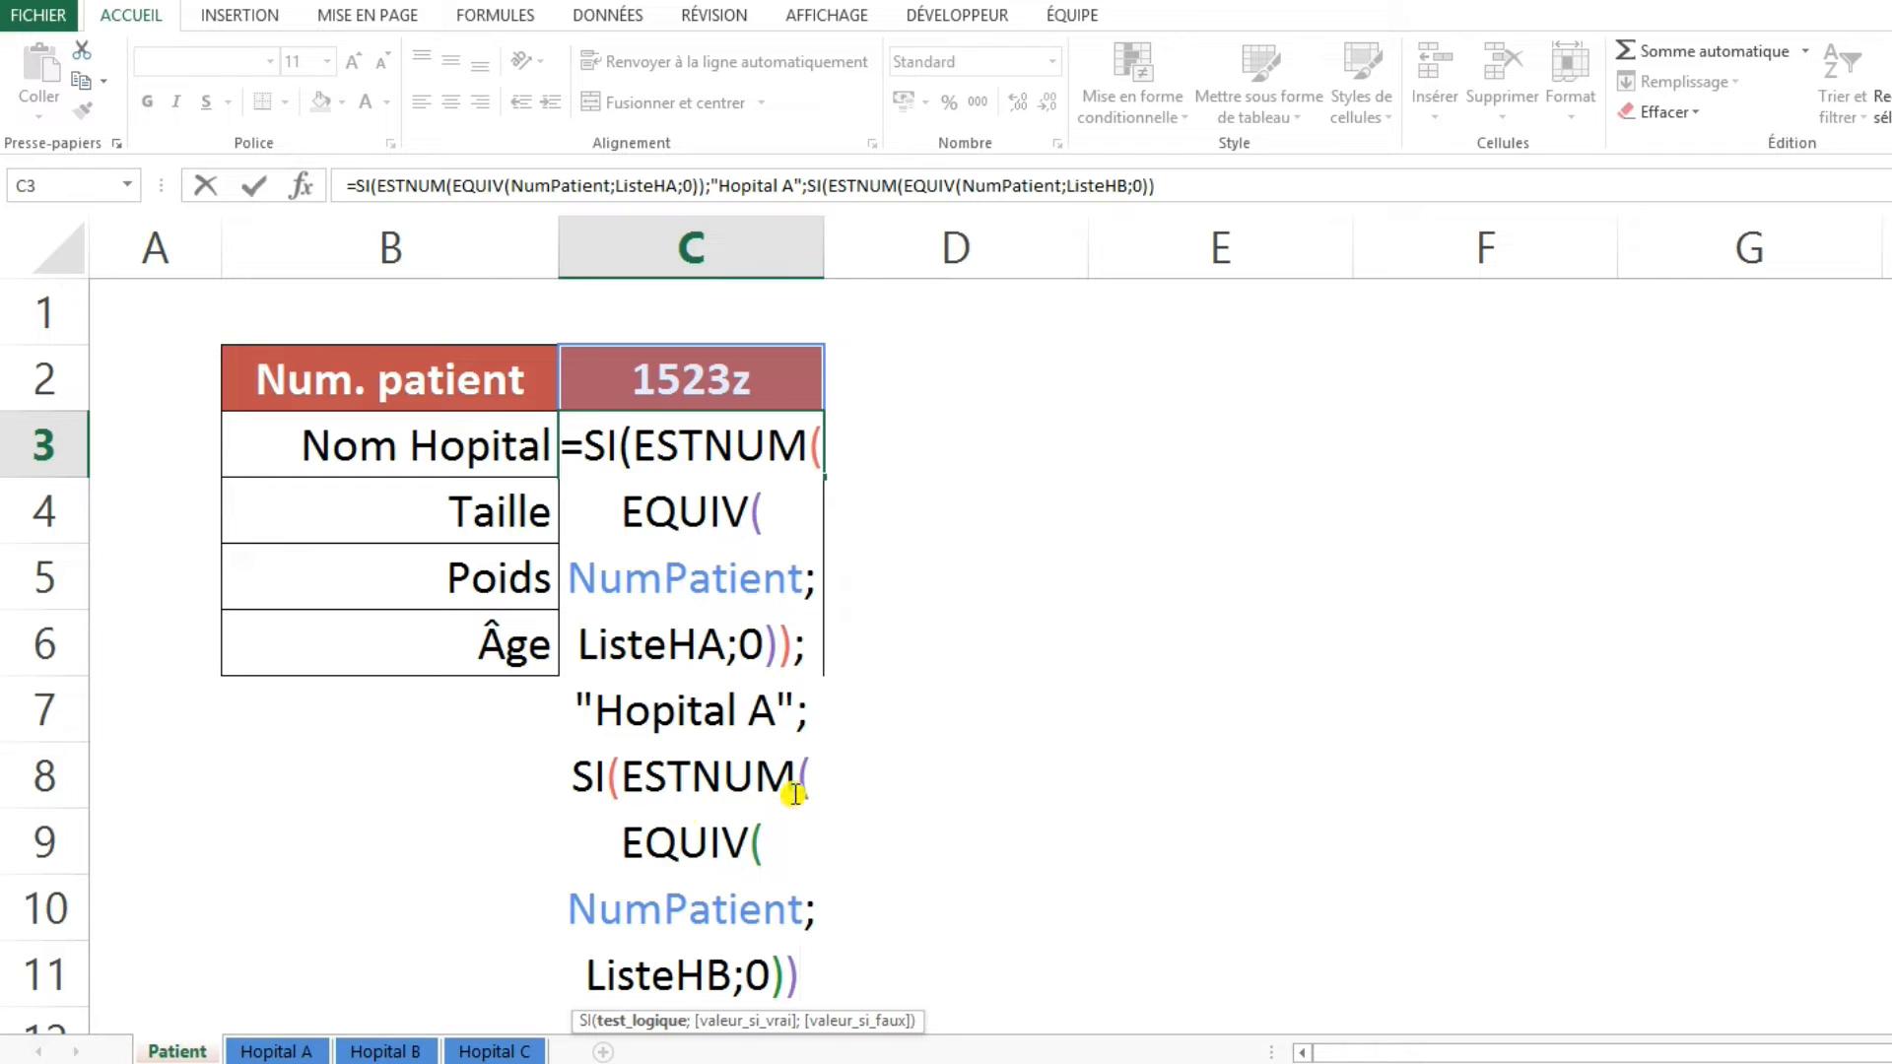
Add "Hopital B" as the value if true in the second SI, followed by a separator
{"action": "type", "text": ";"}
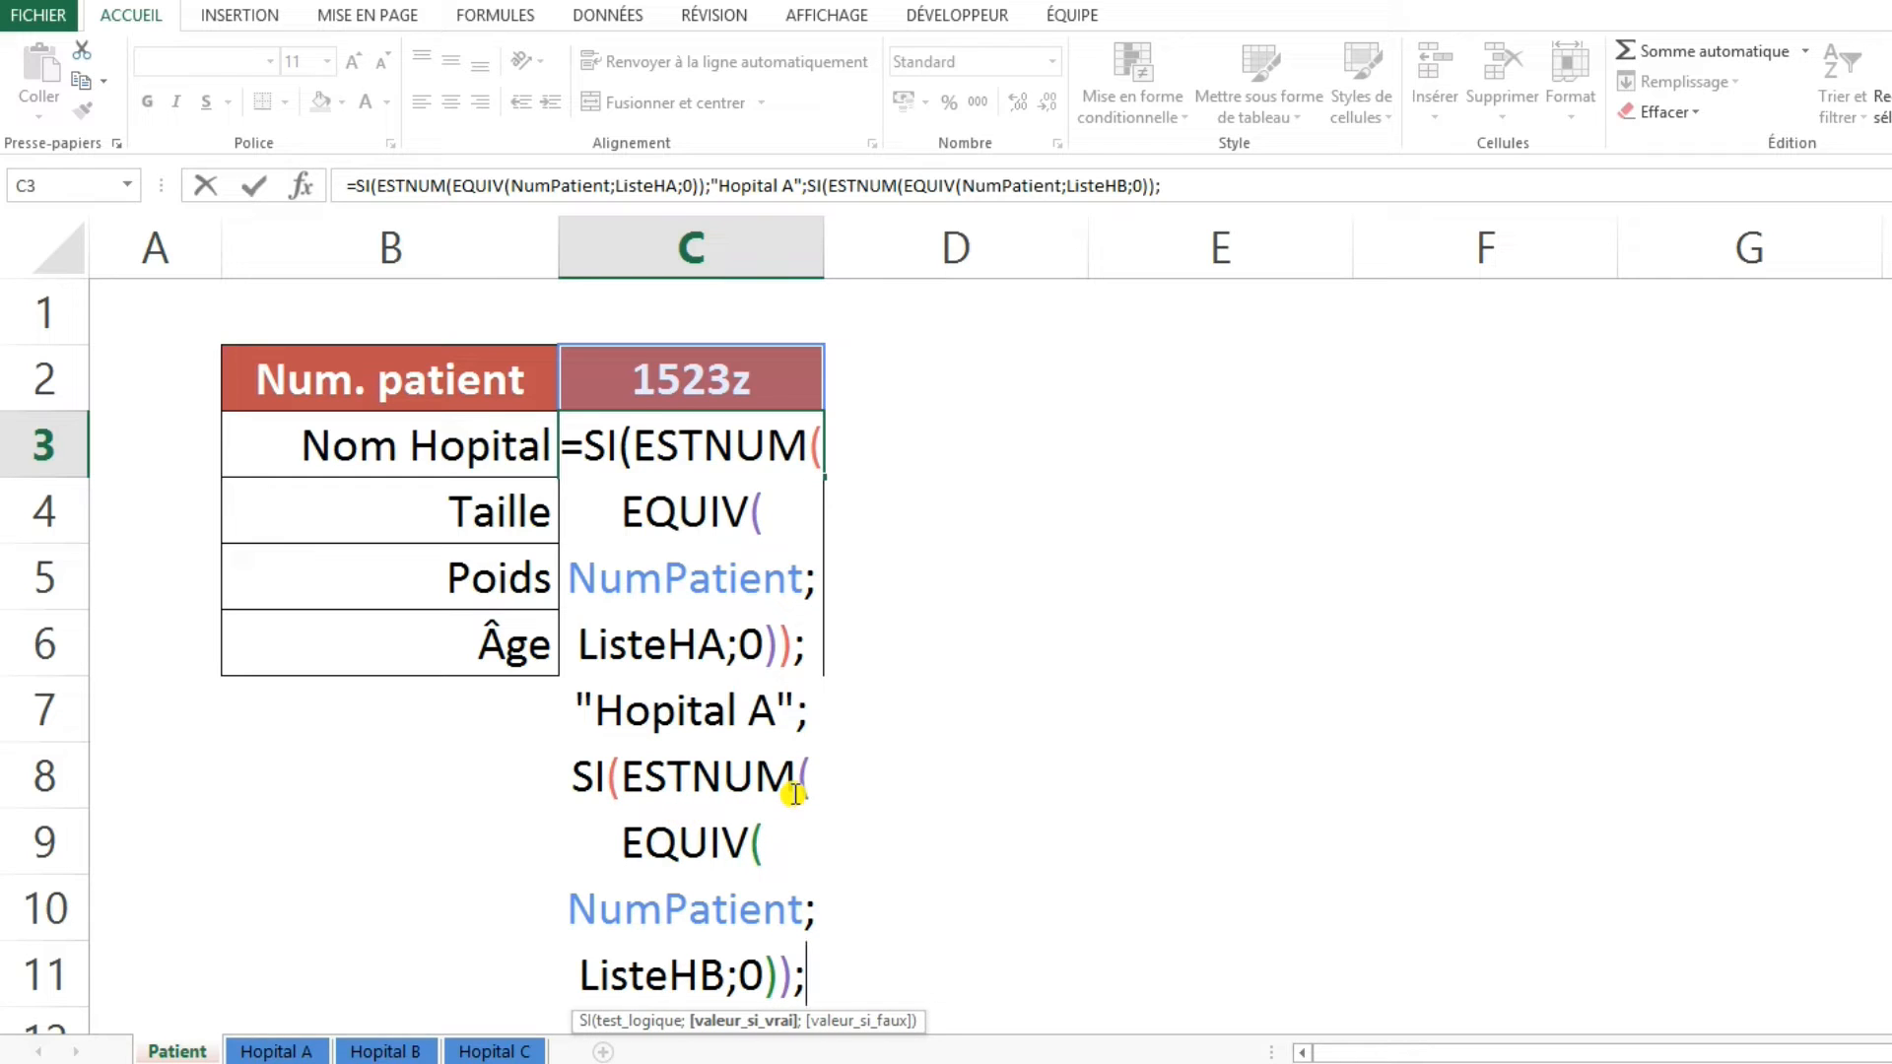
{"action": "type", "text": "\"H"}
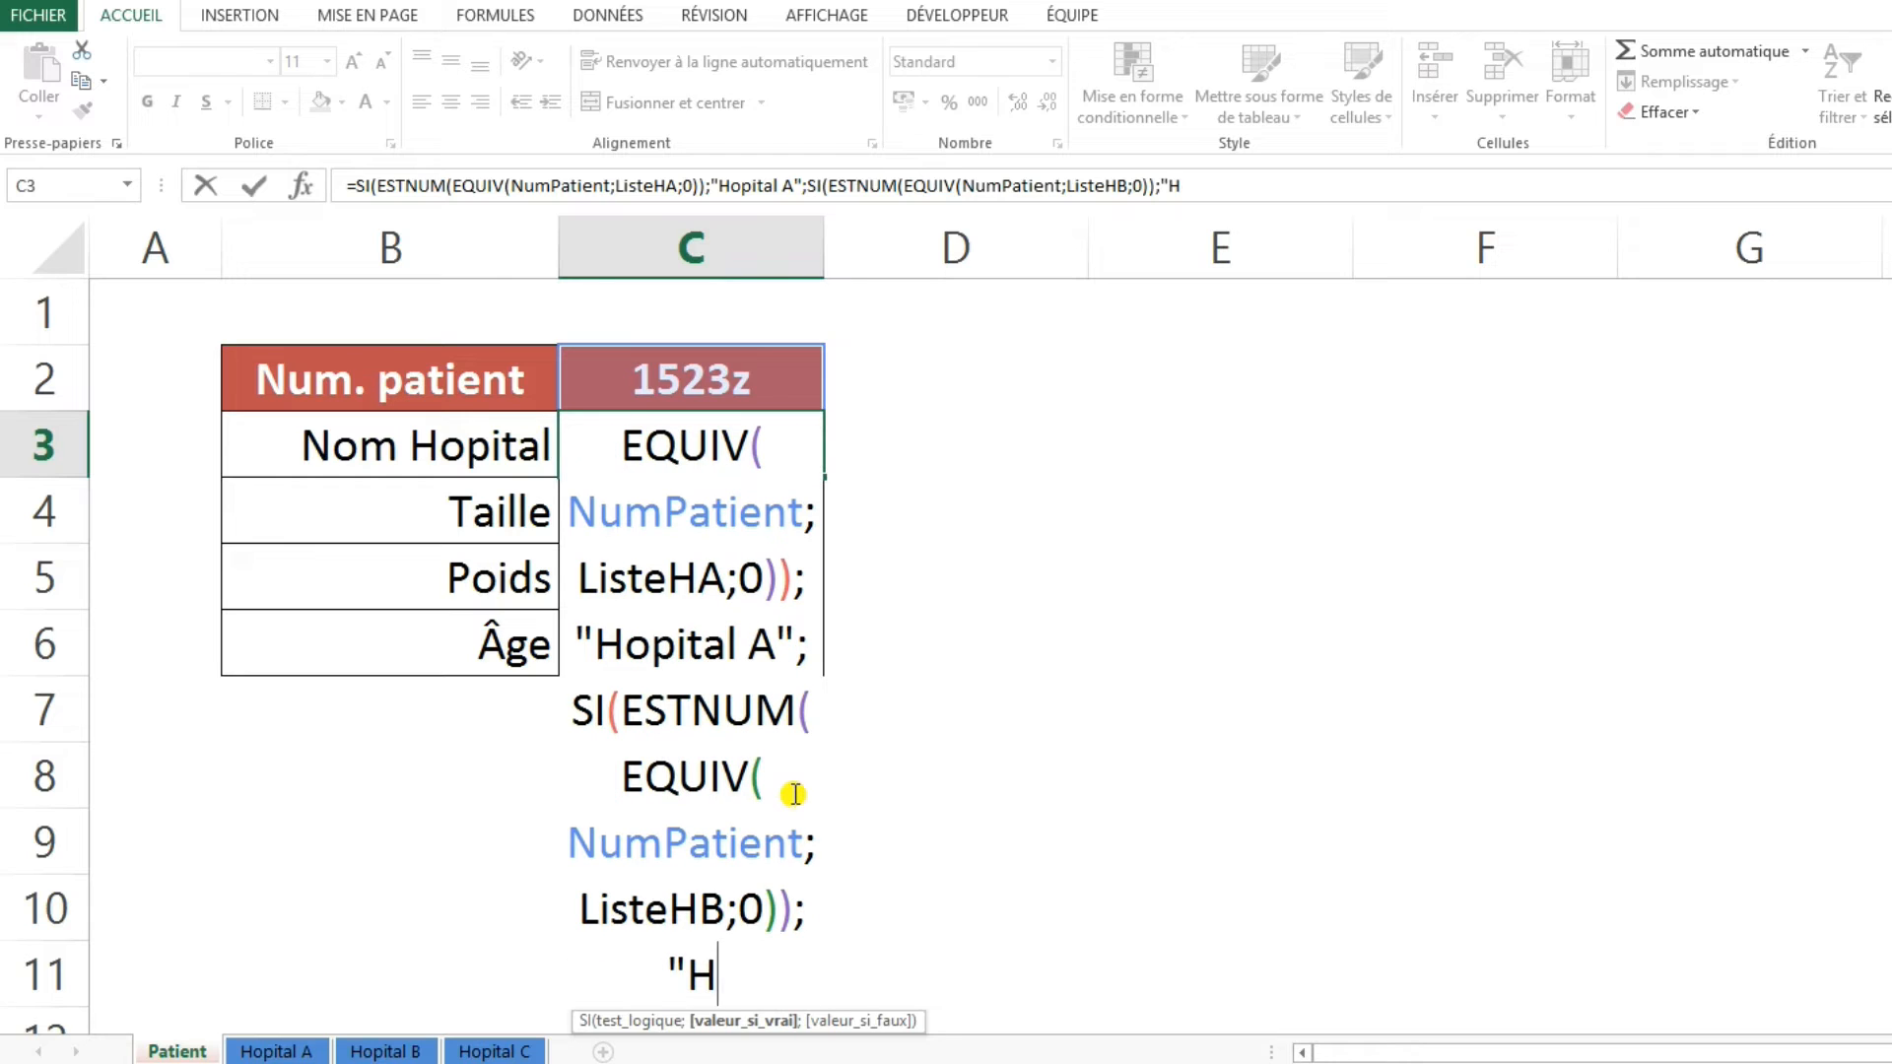
{"action": "type", "text": "opital B\""}
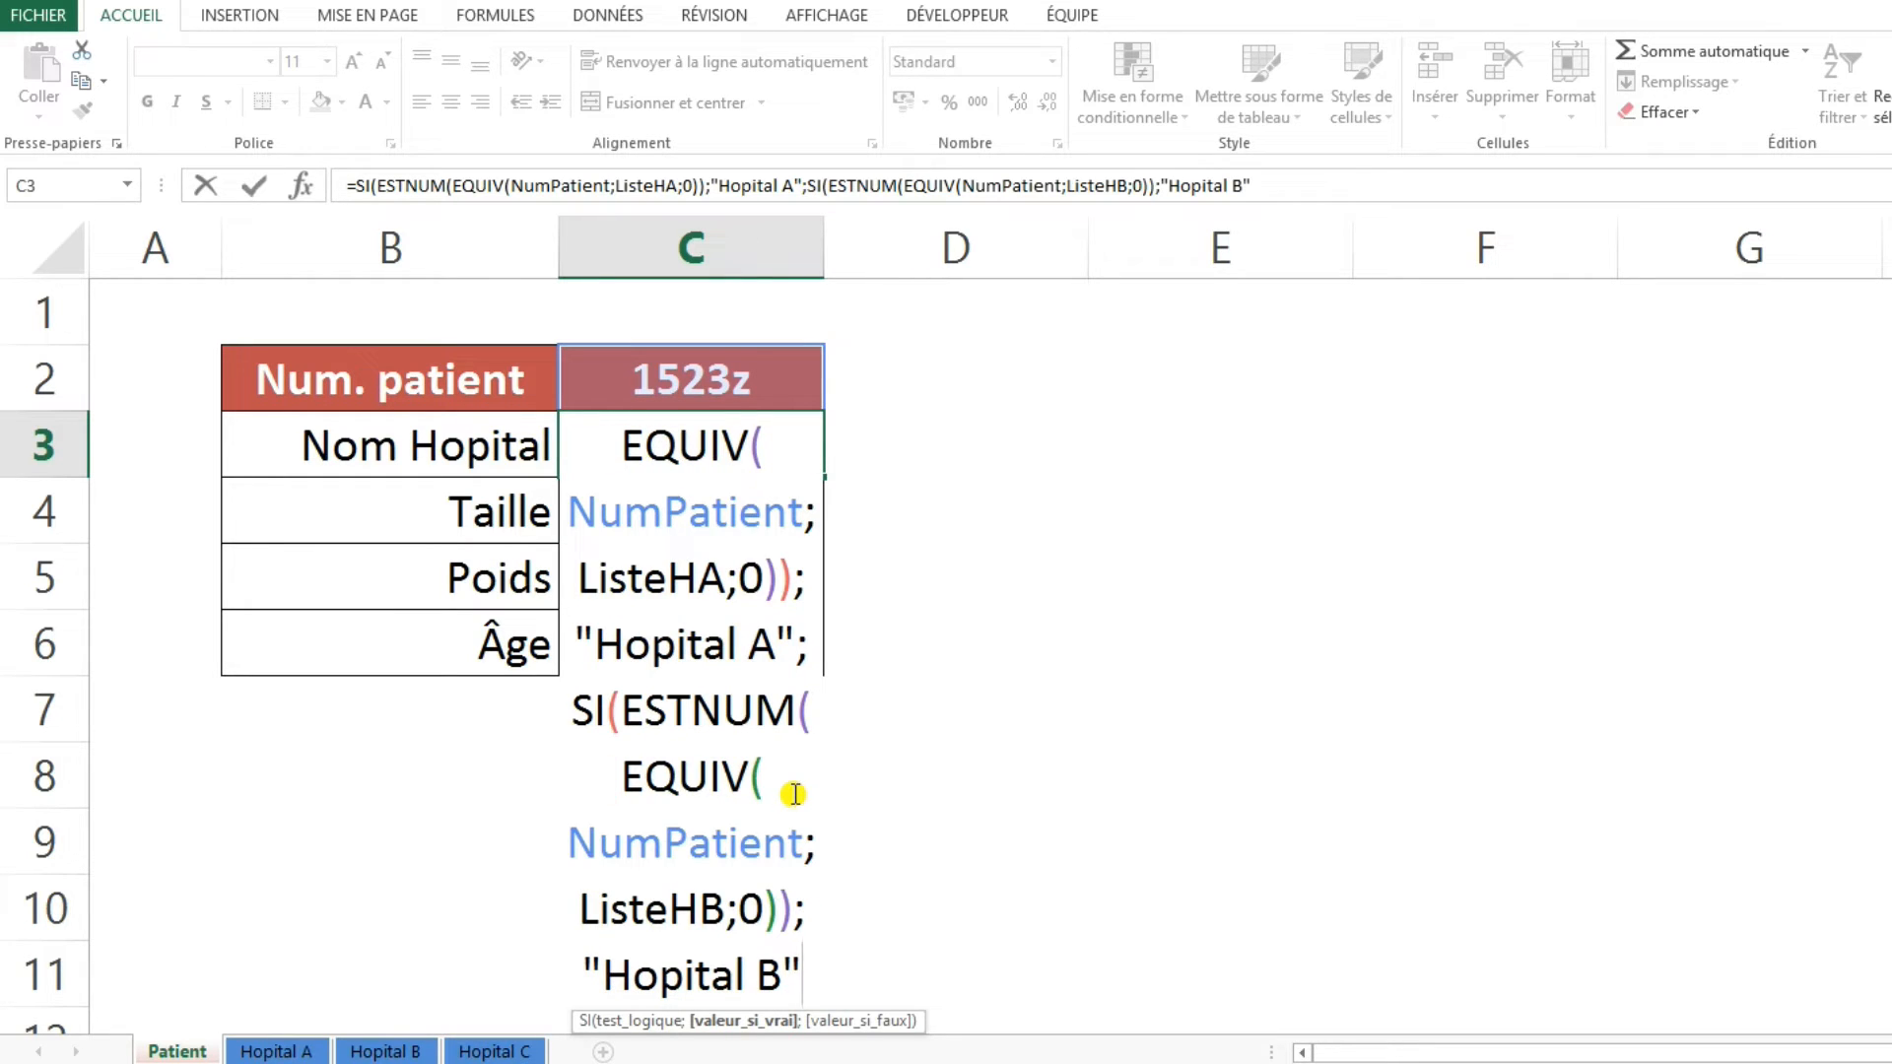
{"action": "type", "text": ";"}
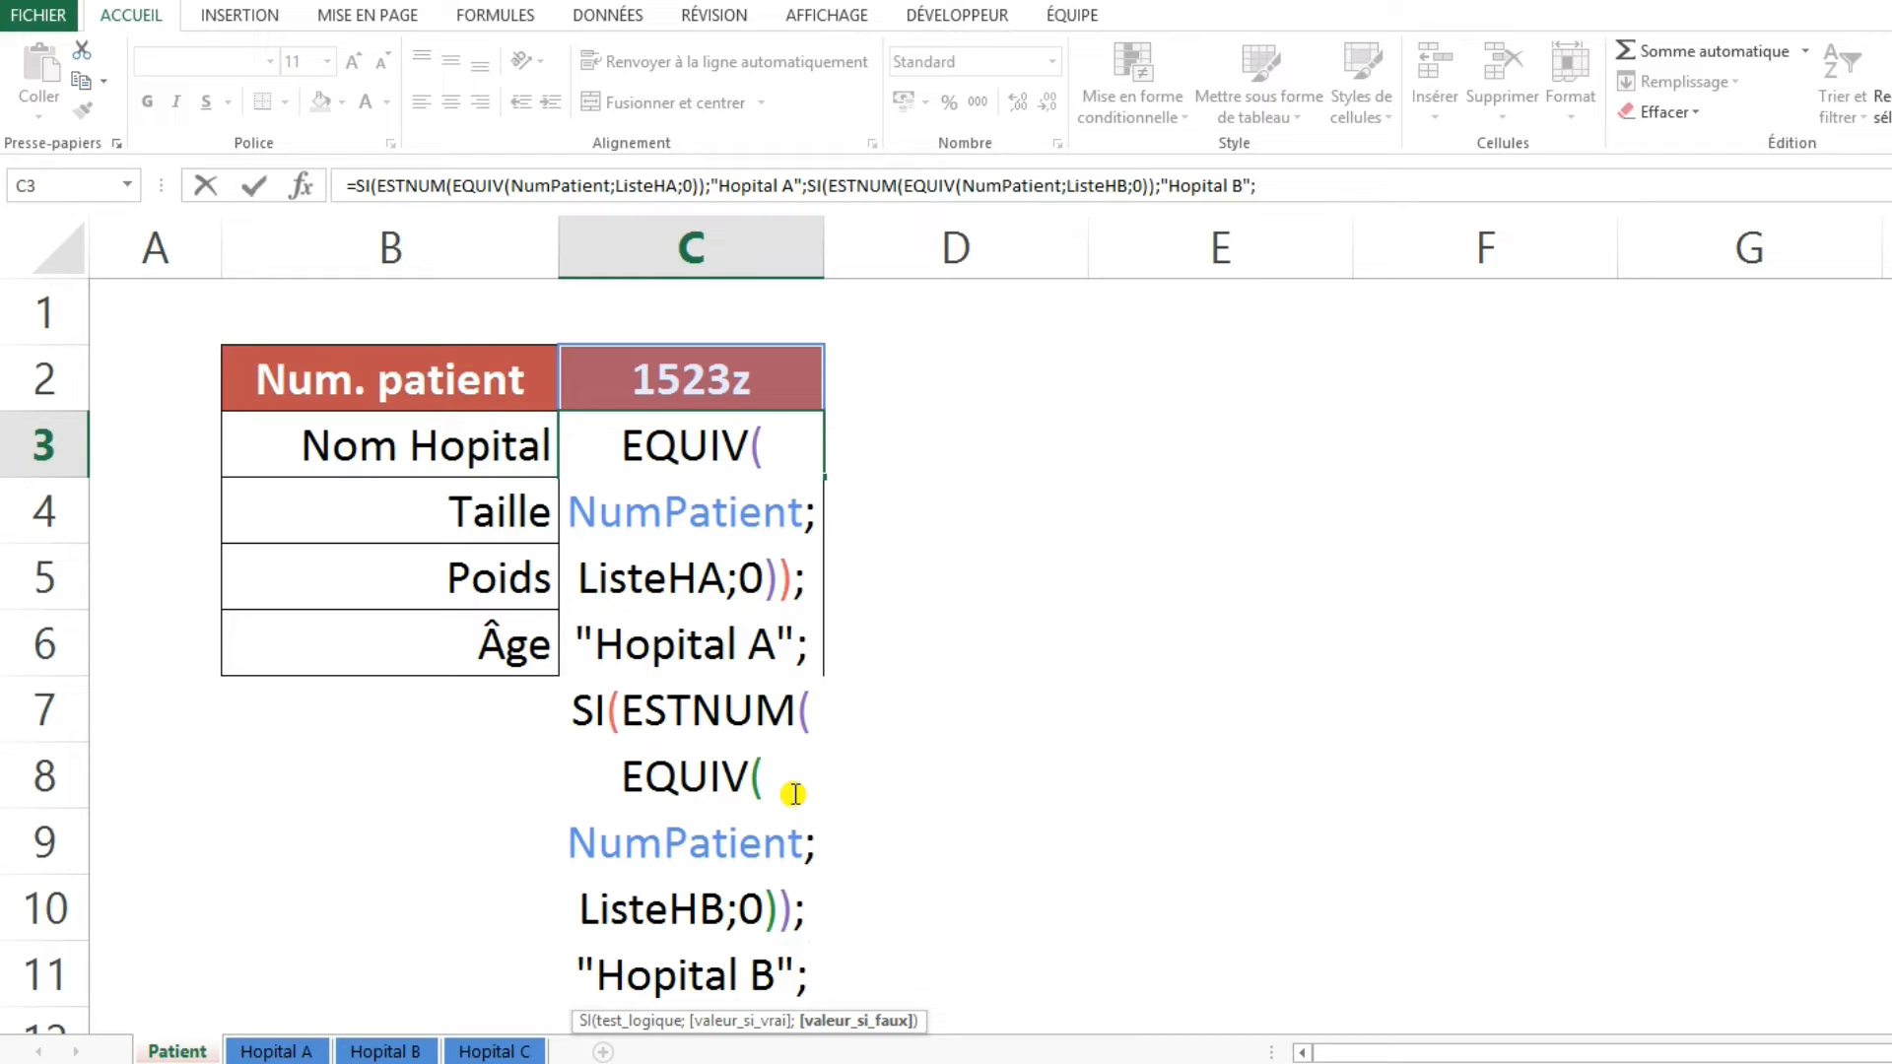
Nest a third SI(ESTNUM(EQUIV( as the second SI's value if false, with NumPatient as the lookup value
{"action": "type", "text": "SI("}
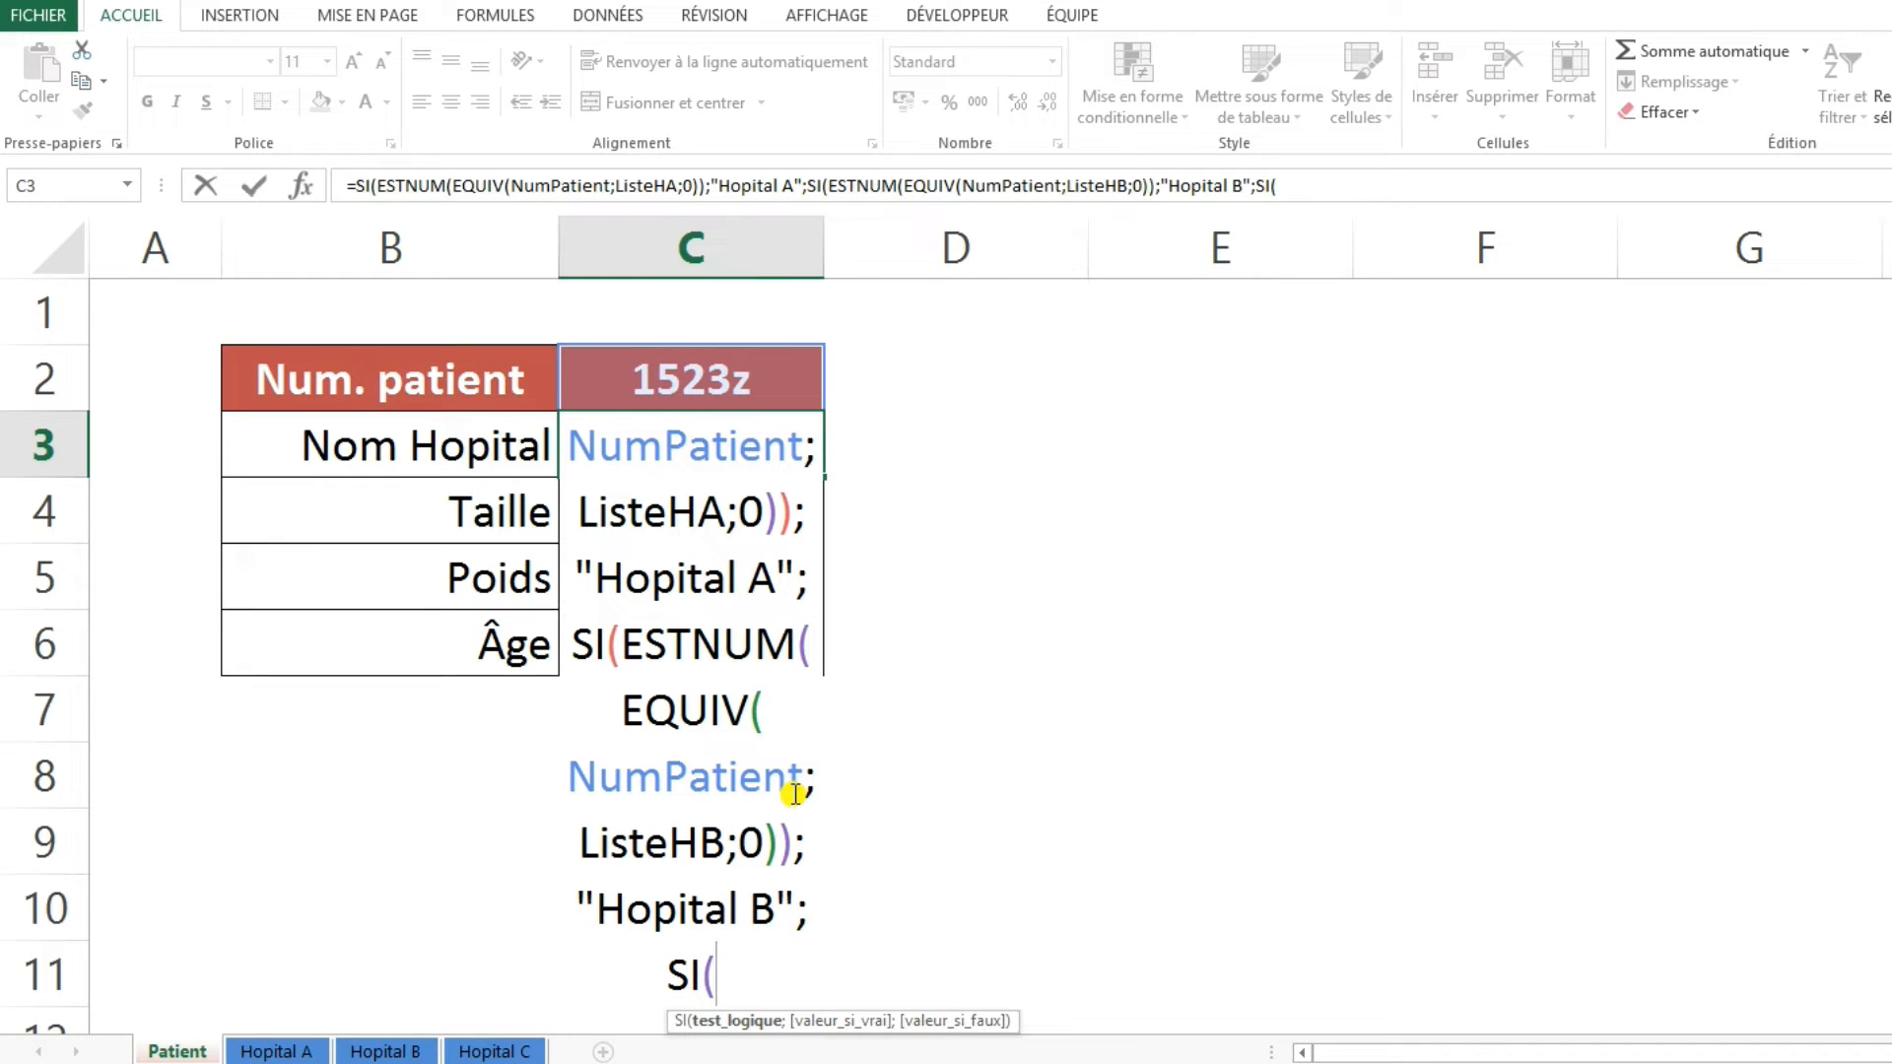
{"action": "type", "text": "ESTNUM"}
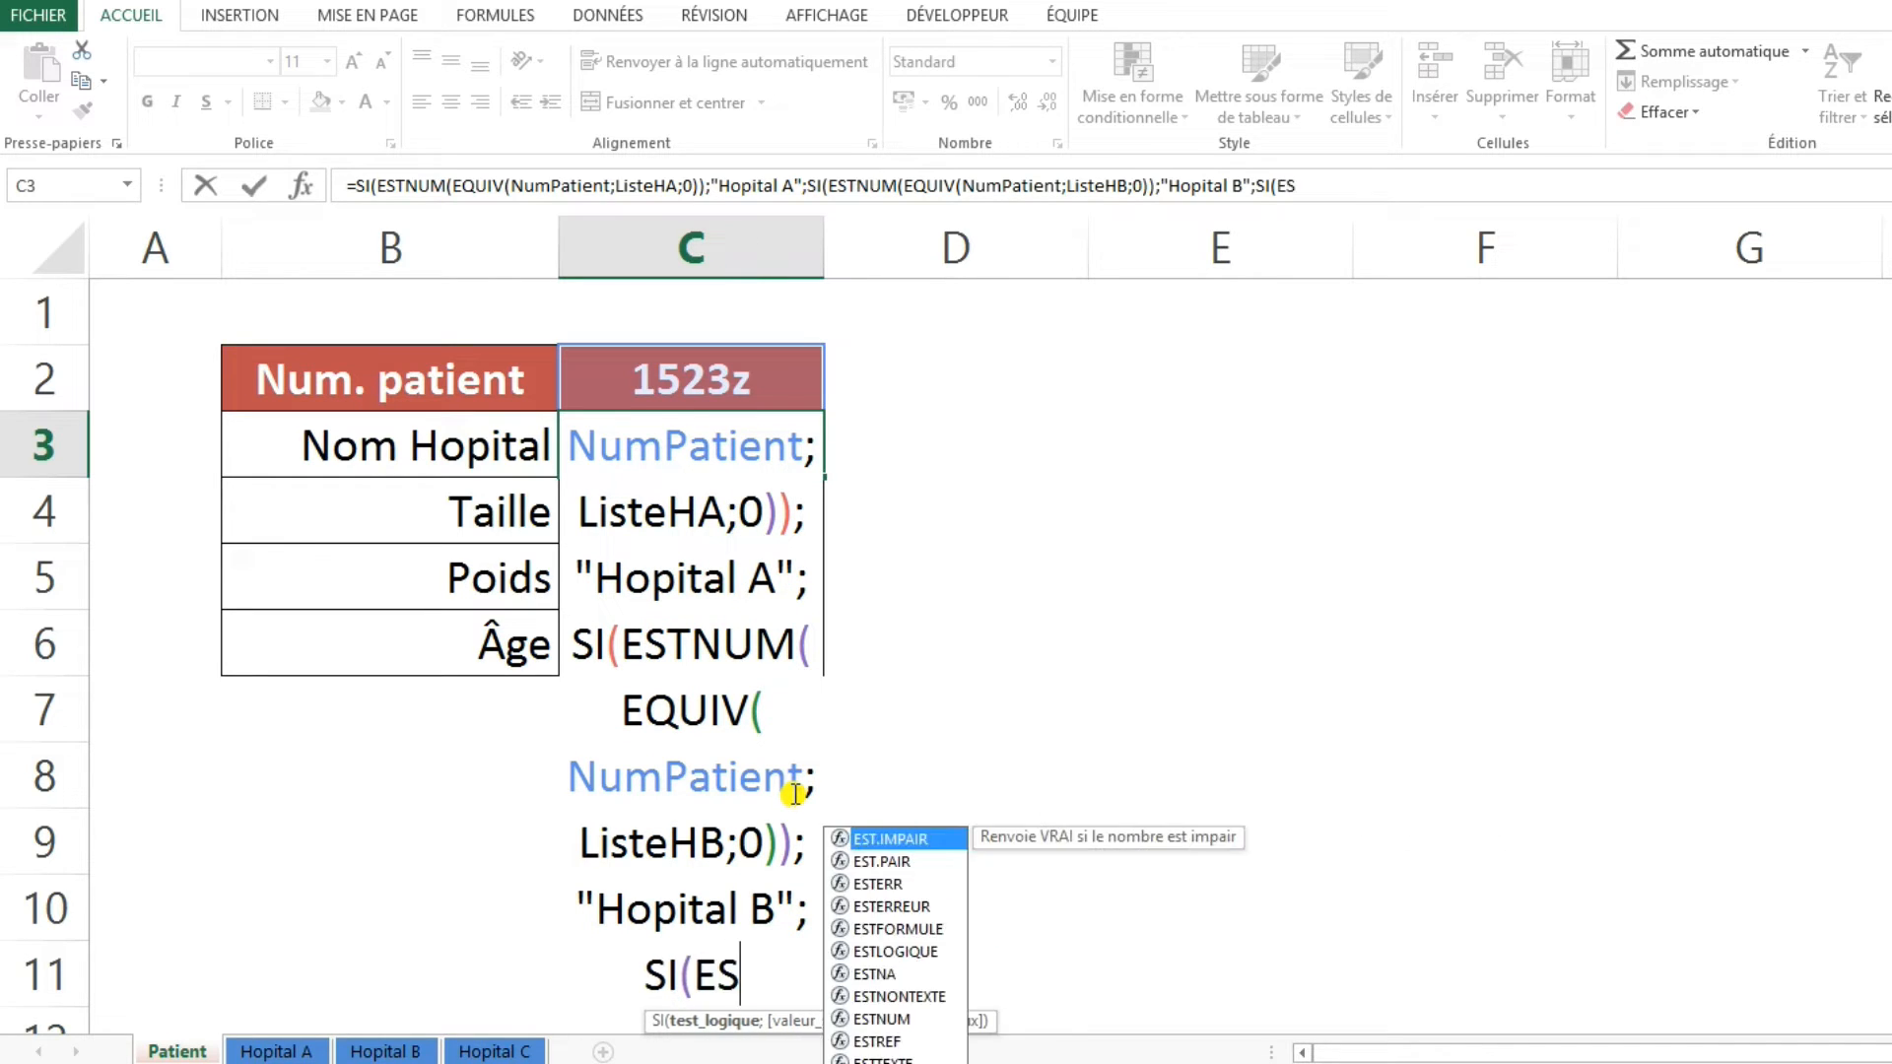
{"action": "type", "text": "("}
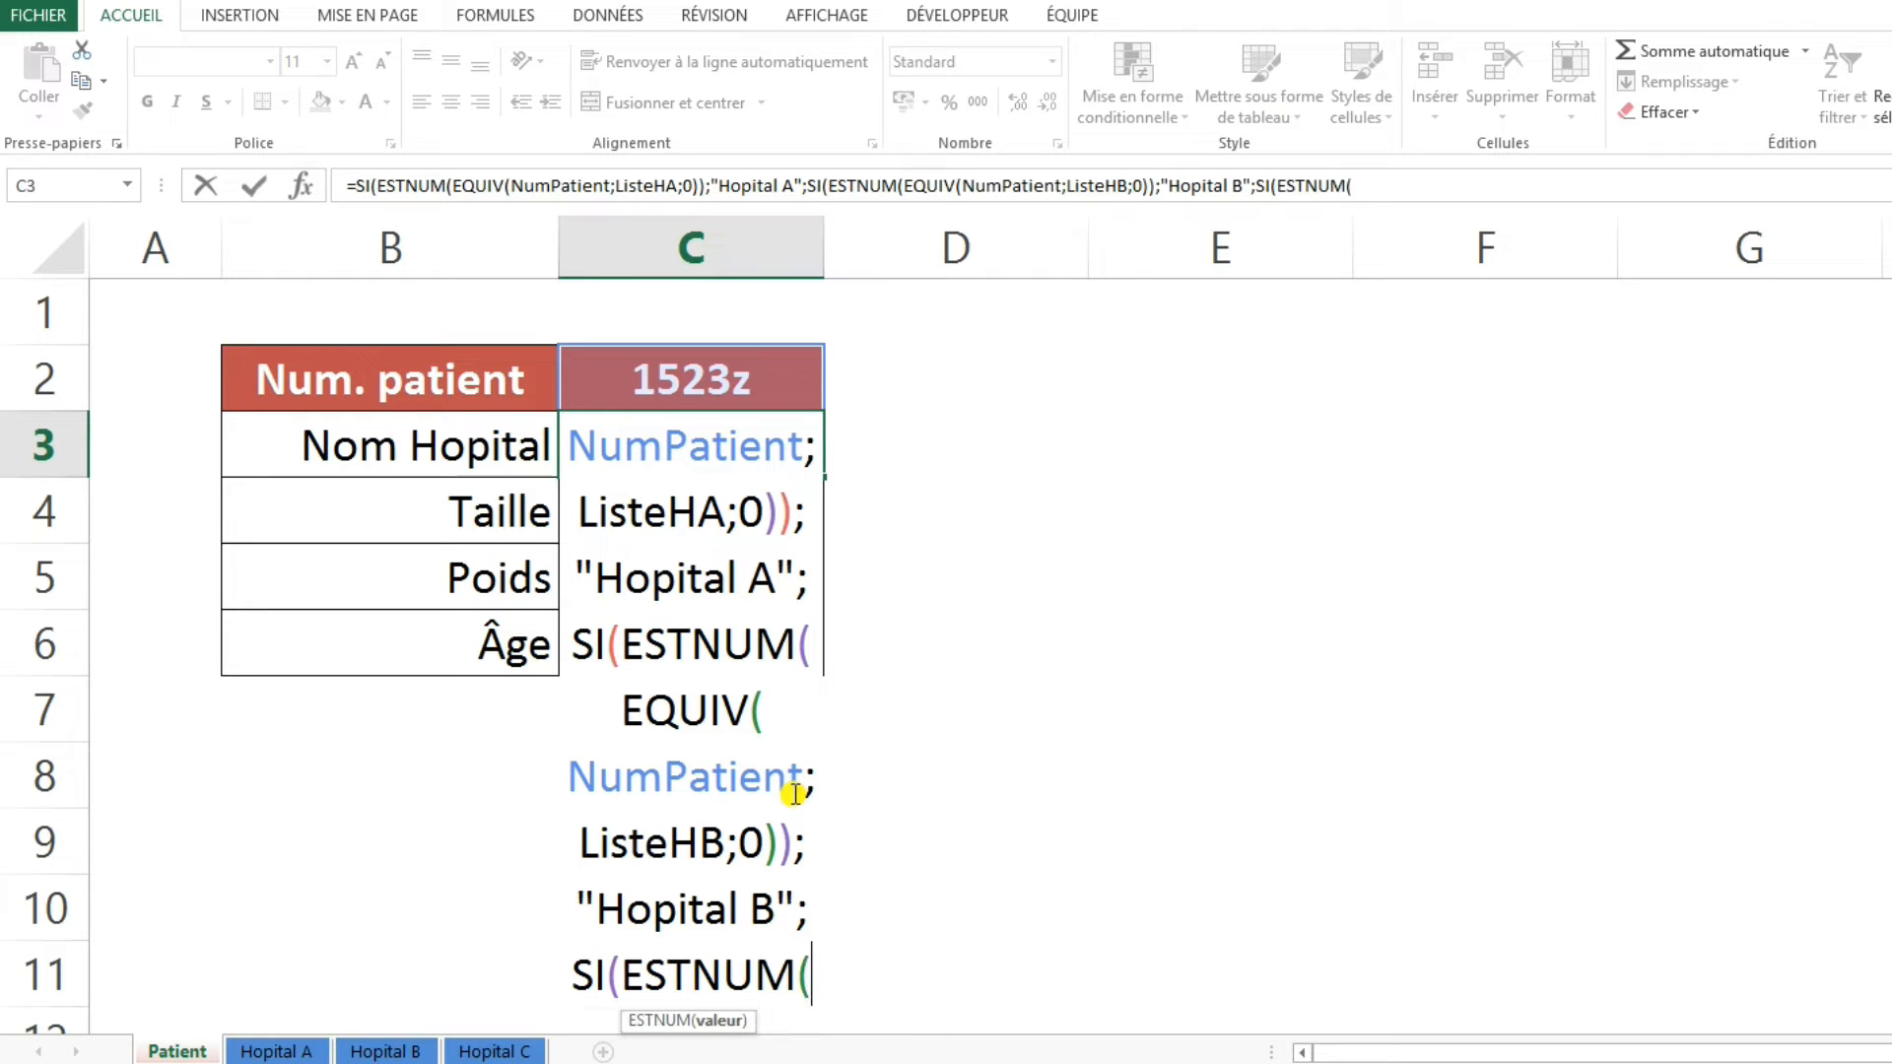
{"action": "type", "text": "EQUIV("}
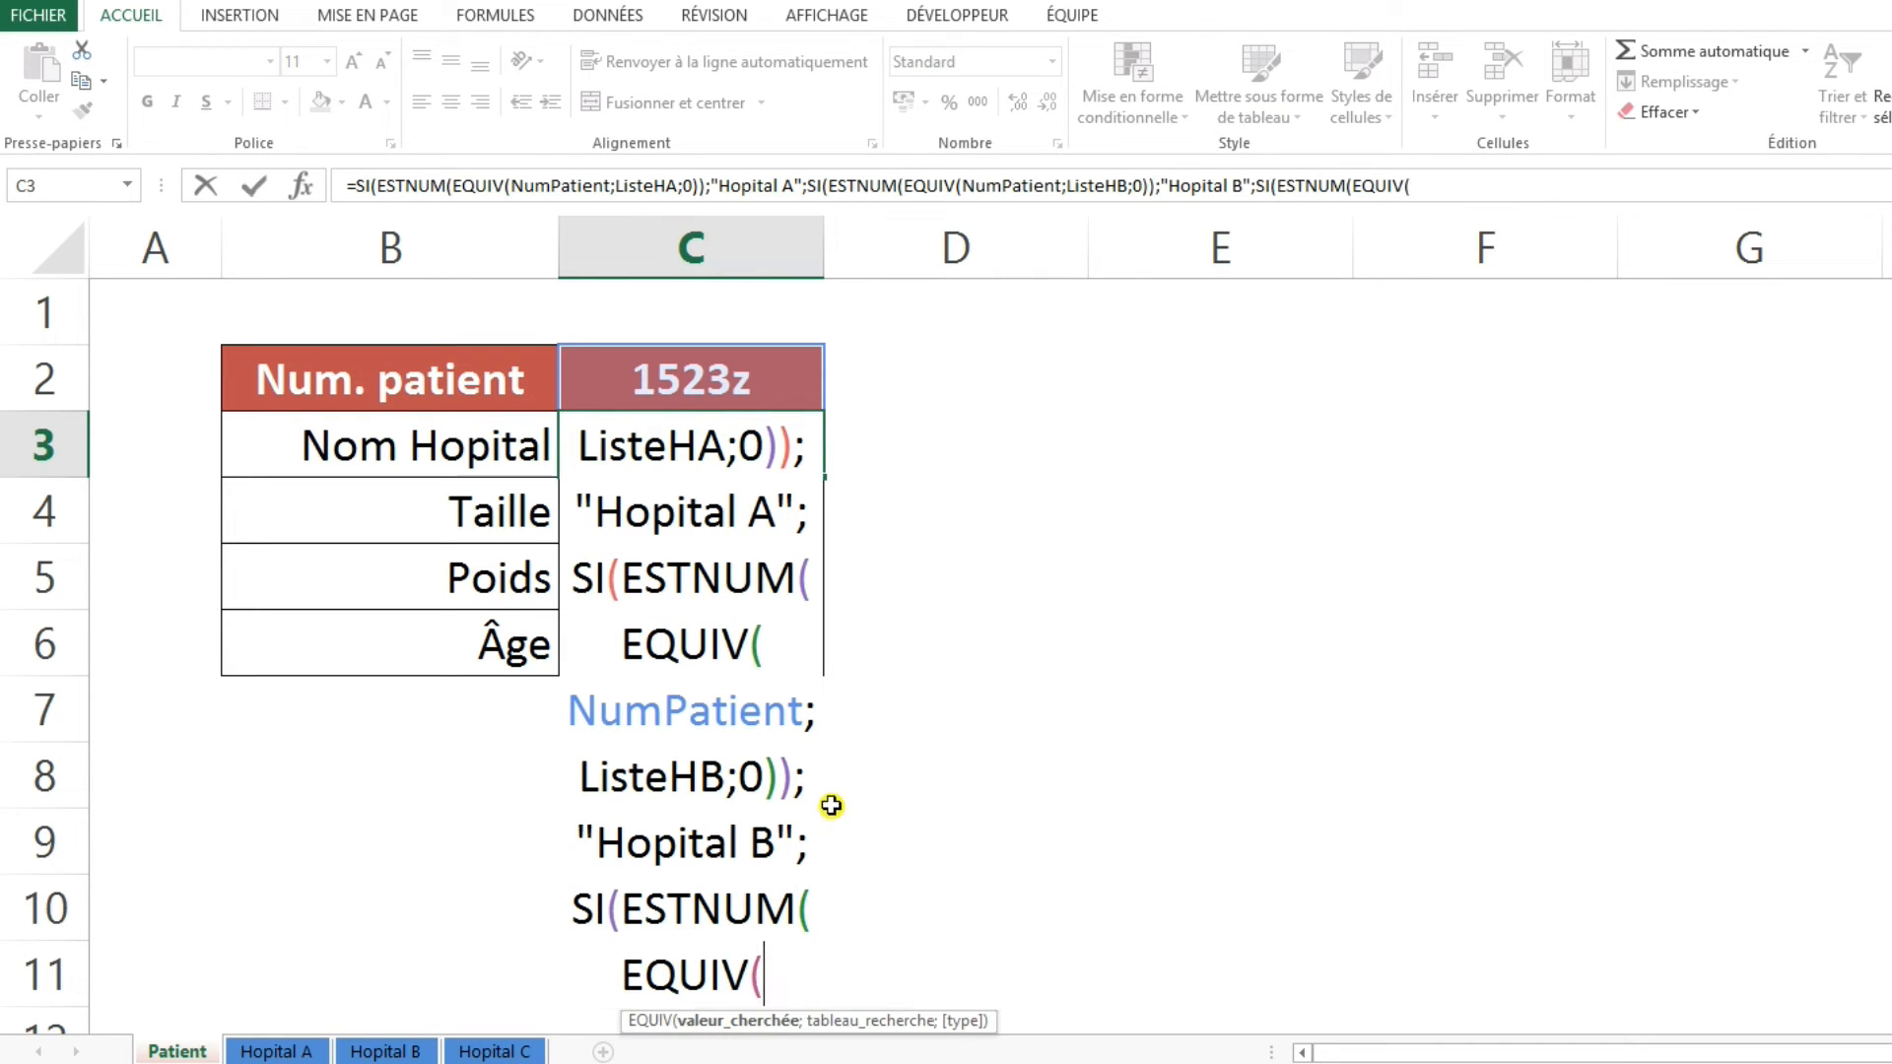
{"action": "left_click", "coordinate": [680, 378]}
{"action": "type", "text": ";"}
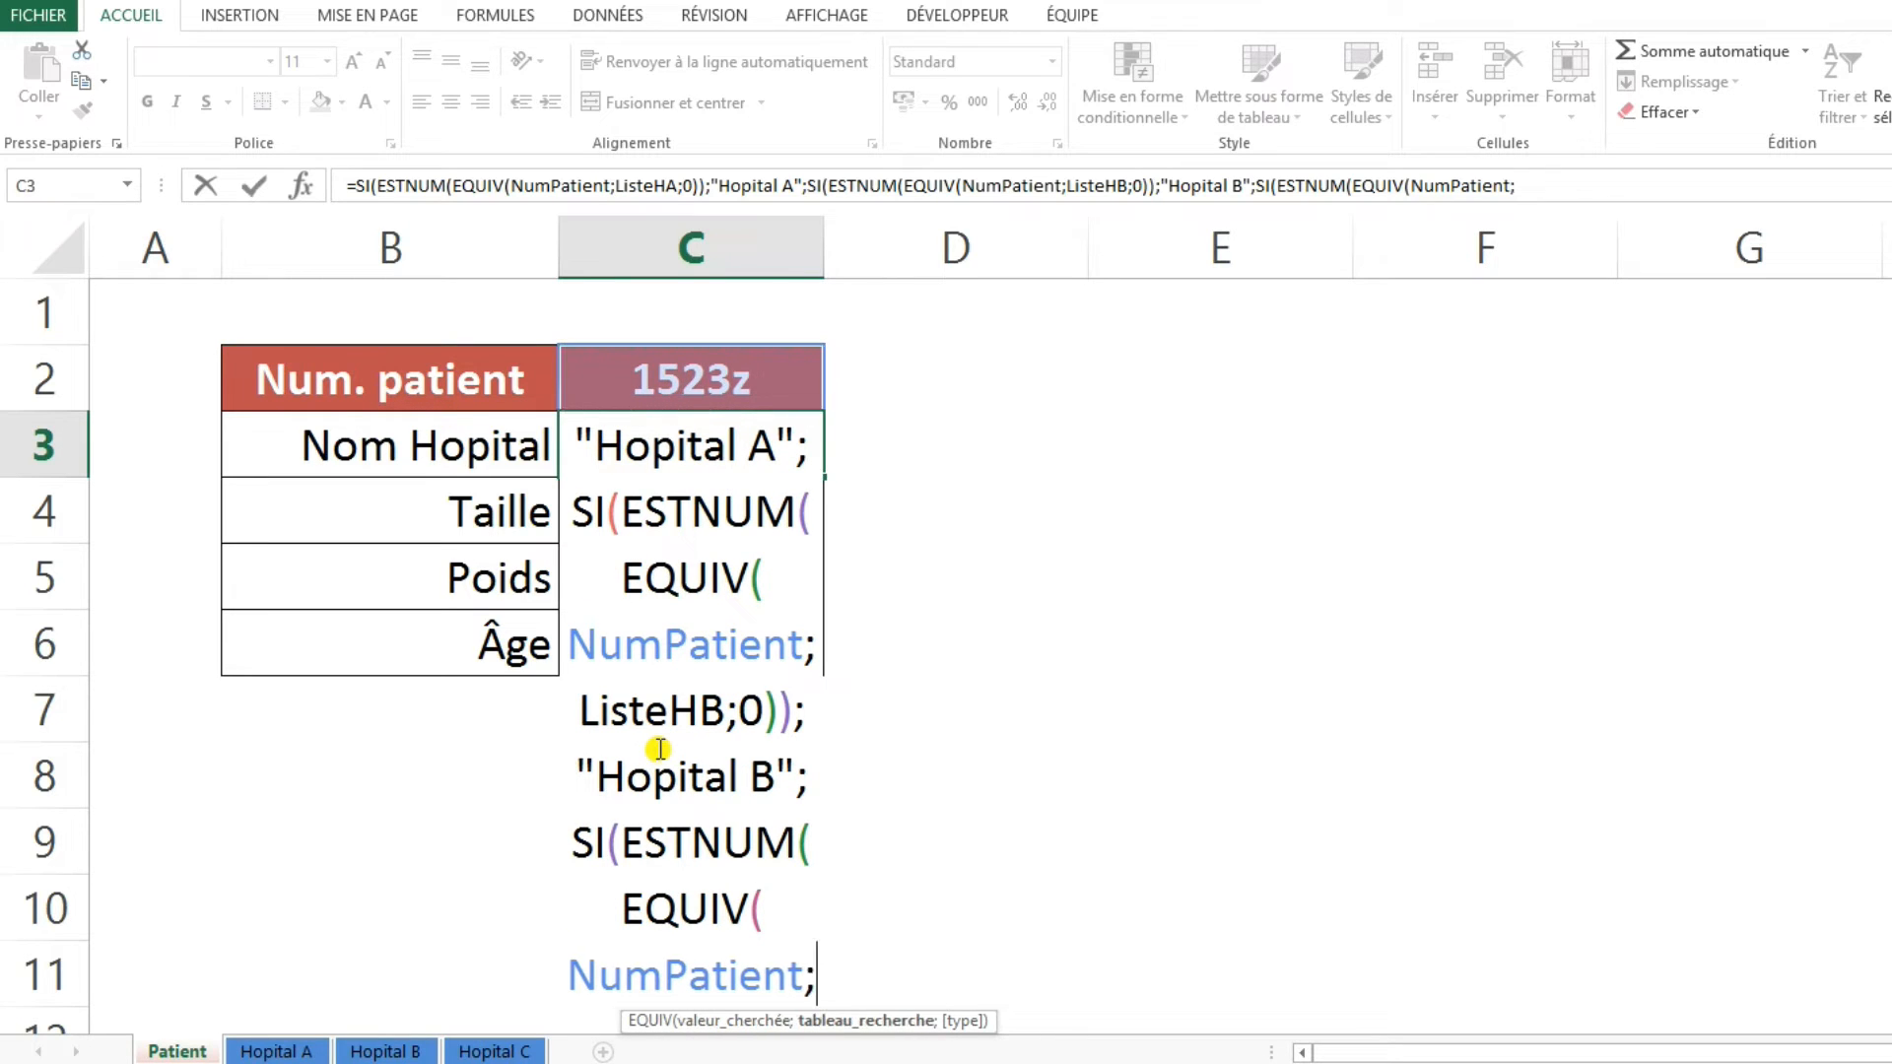
Complete the third logical test with ListeHC as the lookup range and exact match 0, closing EQUIV and ESTNUM
{"action": "type", "text": "Lis"}
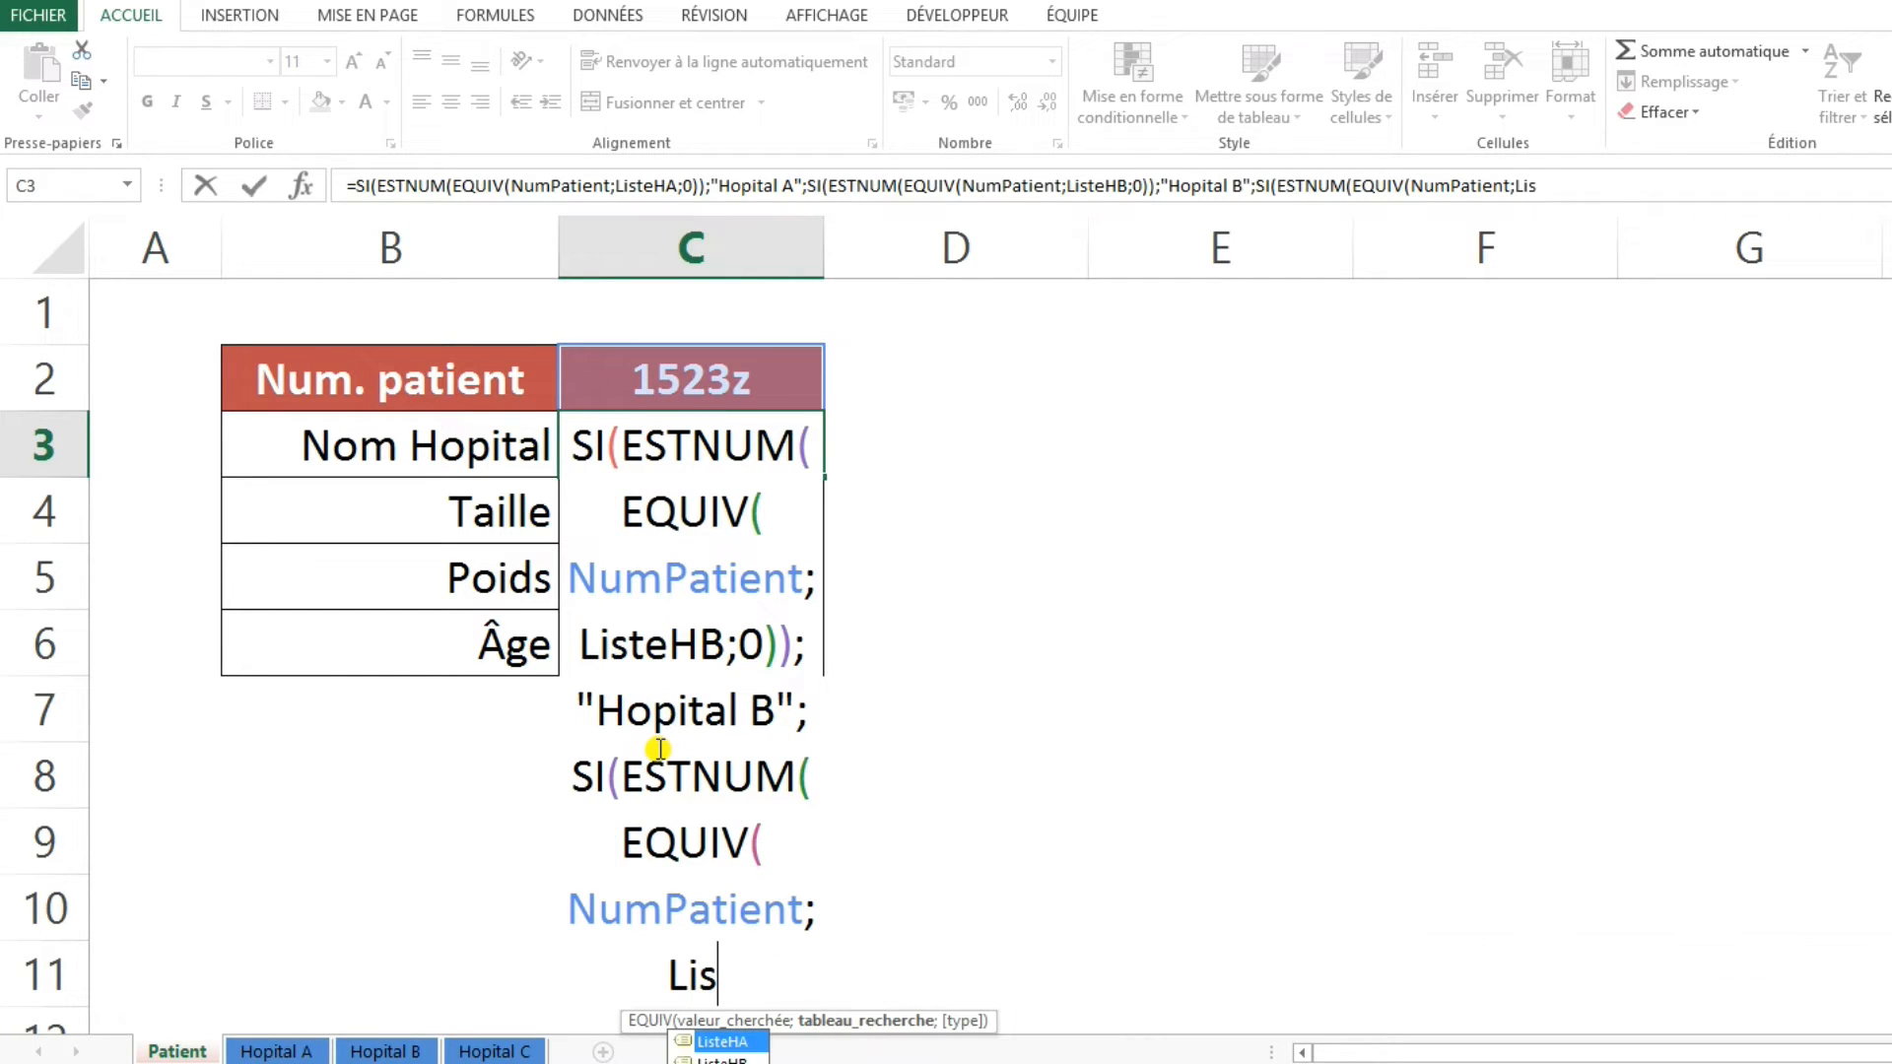
{"action": "type", "text": "teHC;0"}
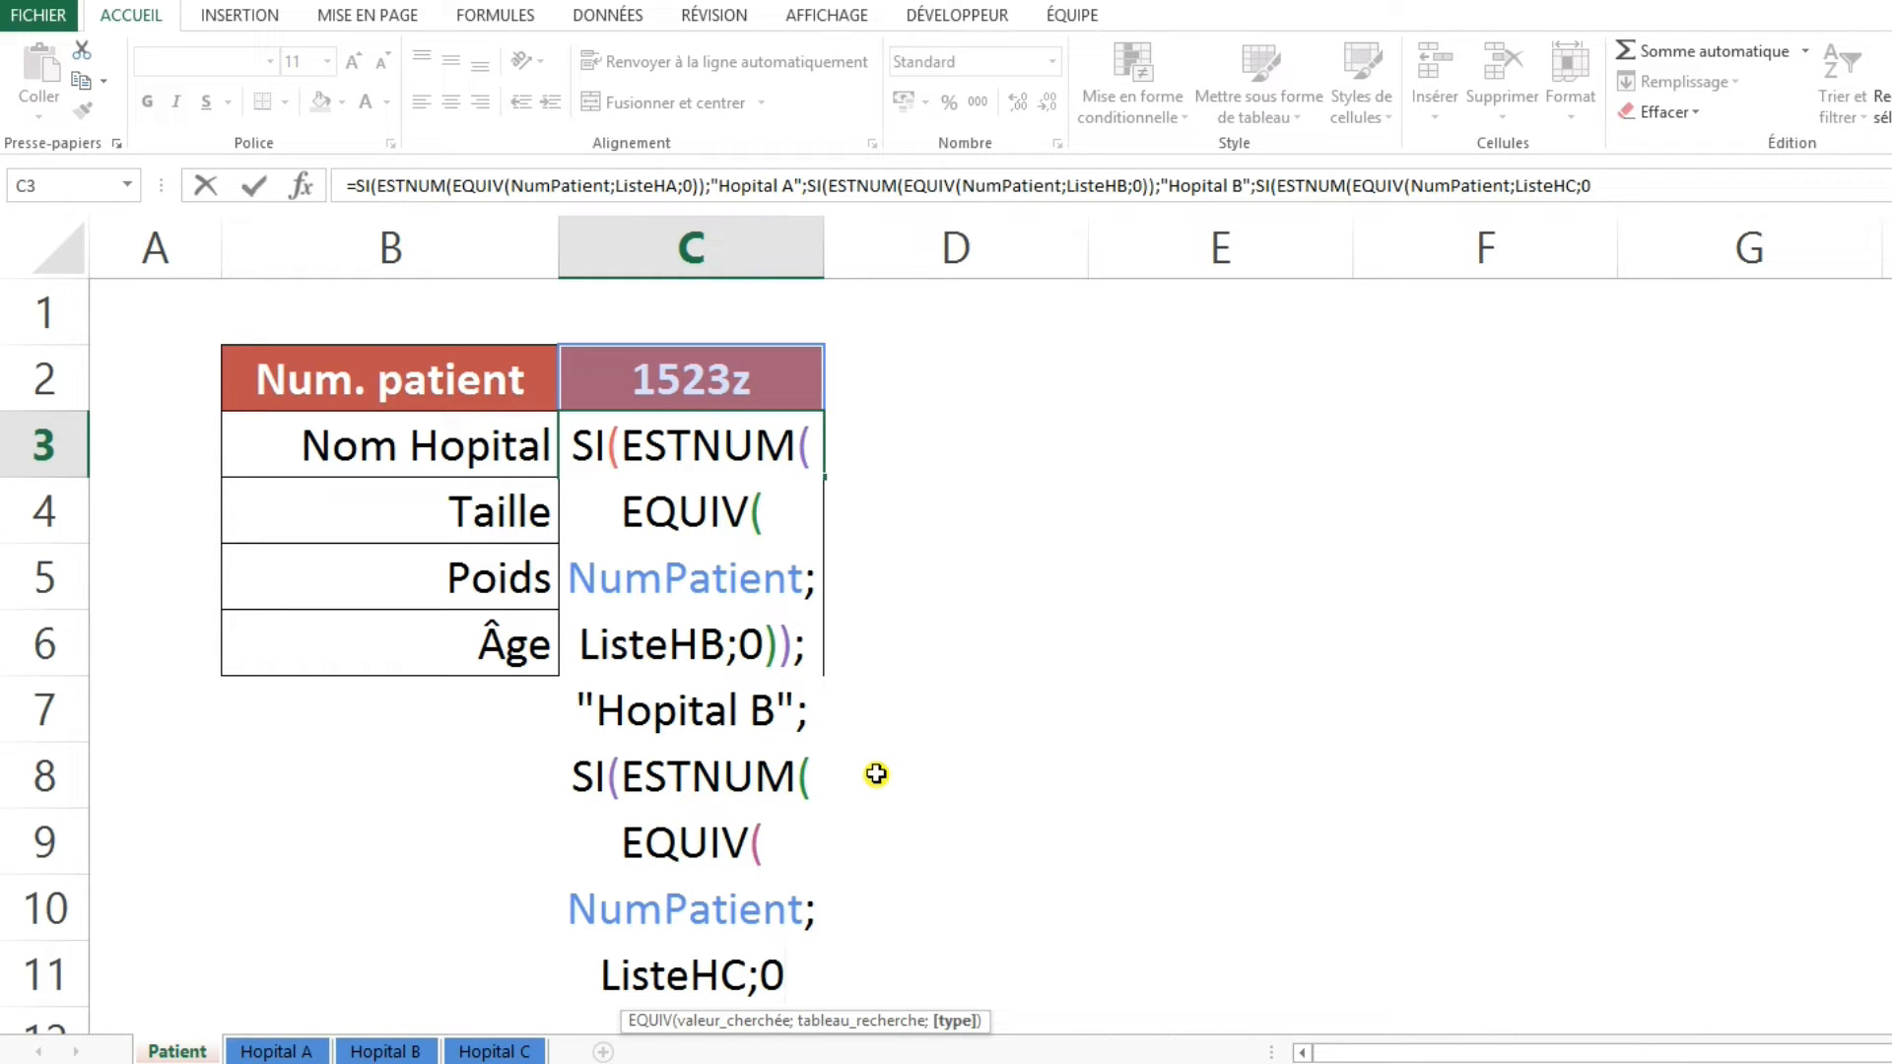
{"action": "type", "text": "))"}
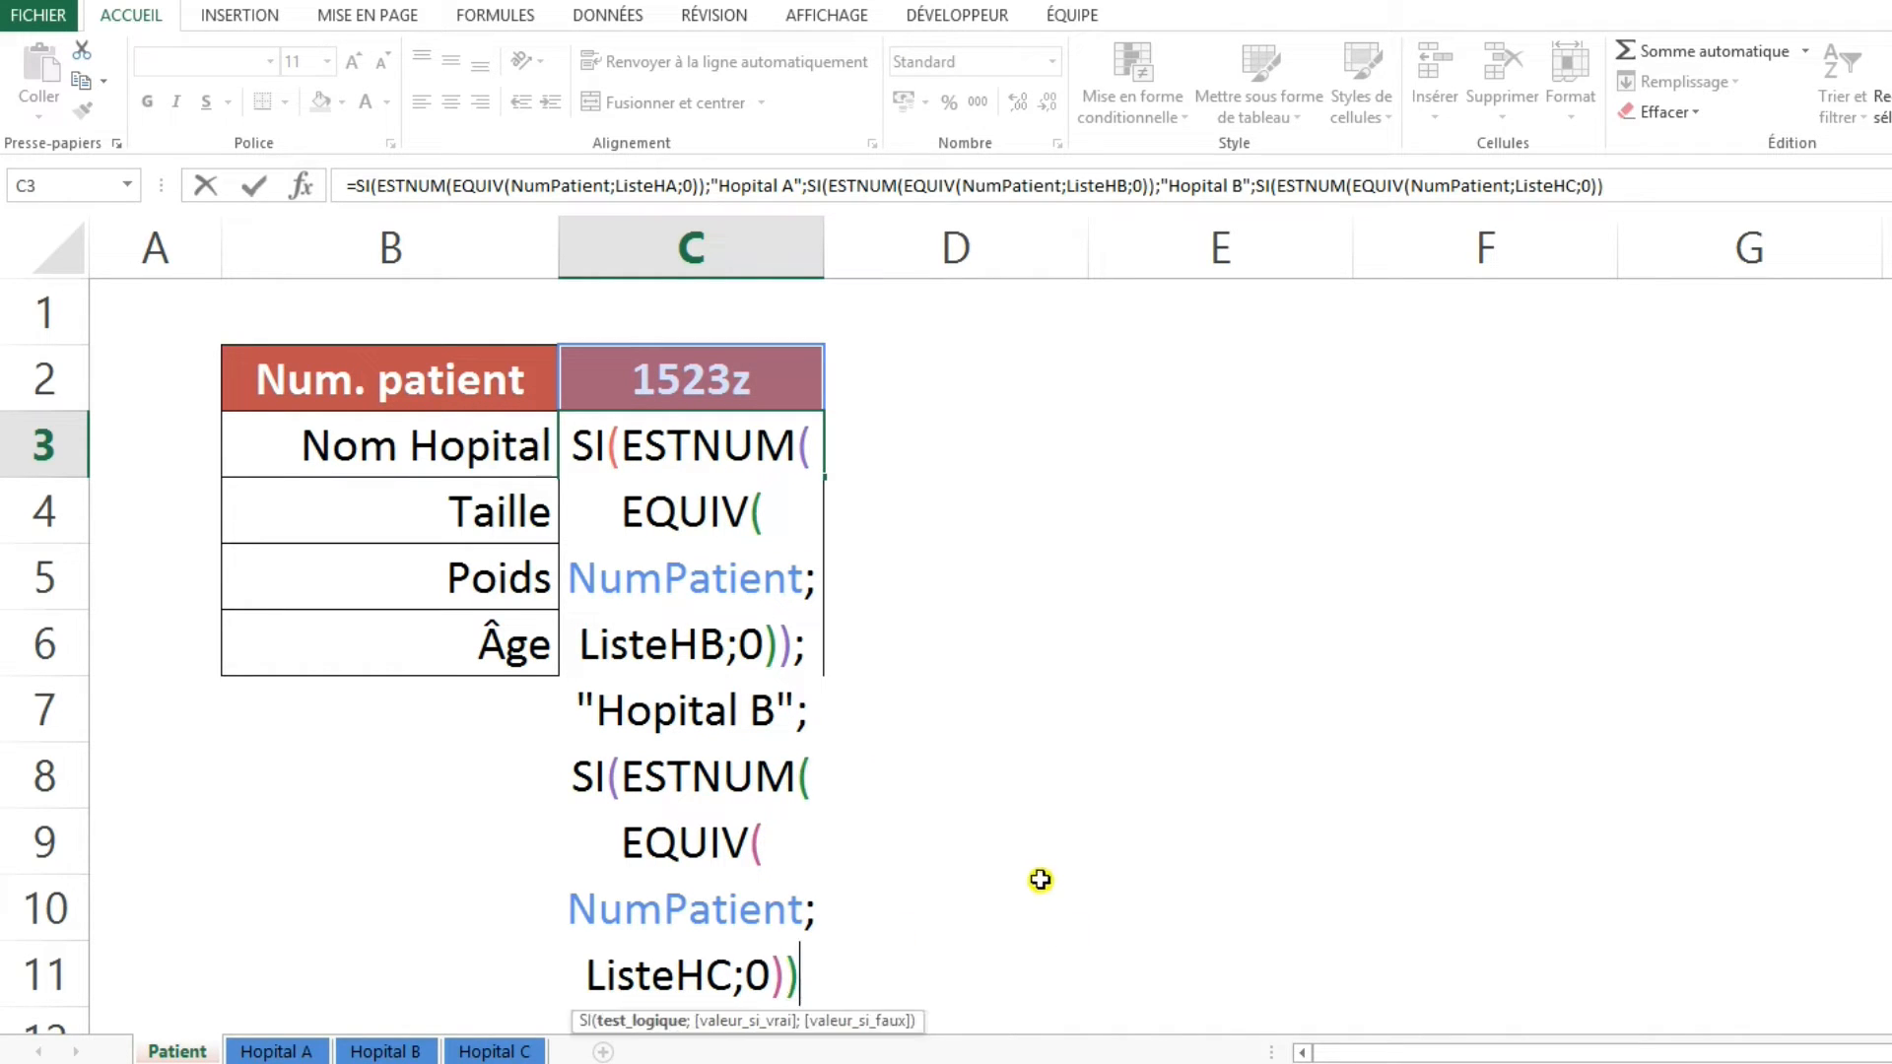
Add "Hopital C" as the value if true in the third SI, followed by a separator
{"action": "type", "text": ";"}
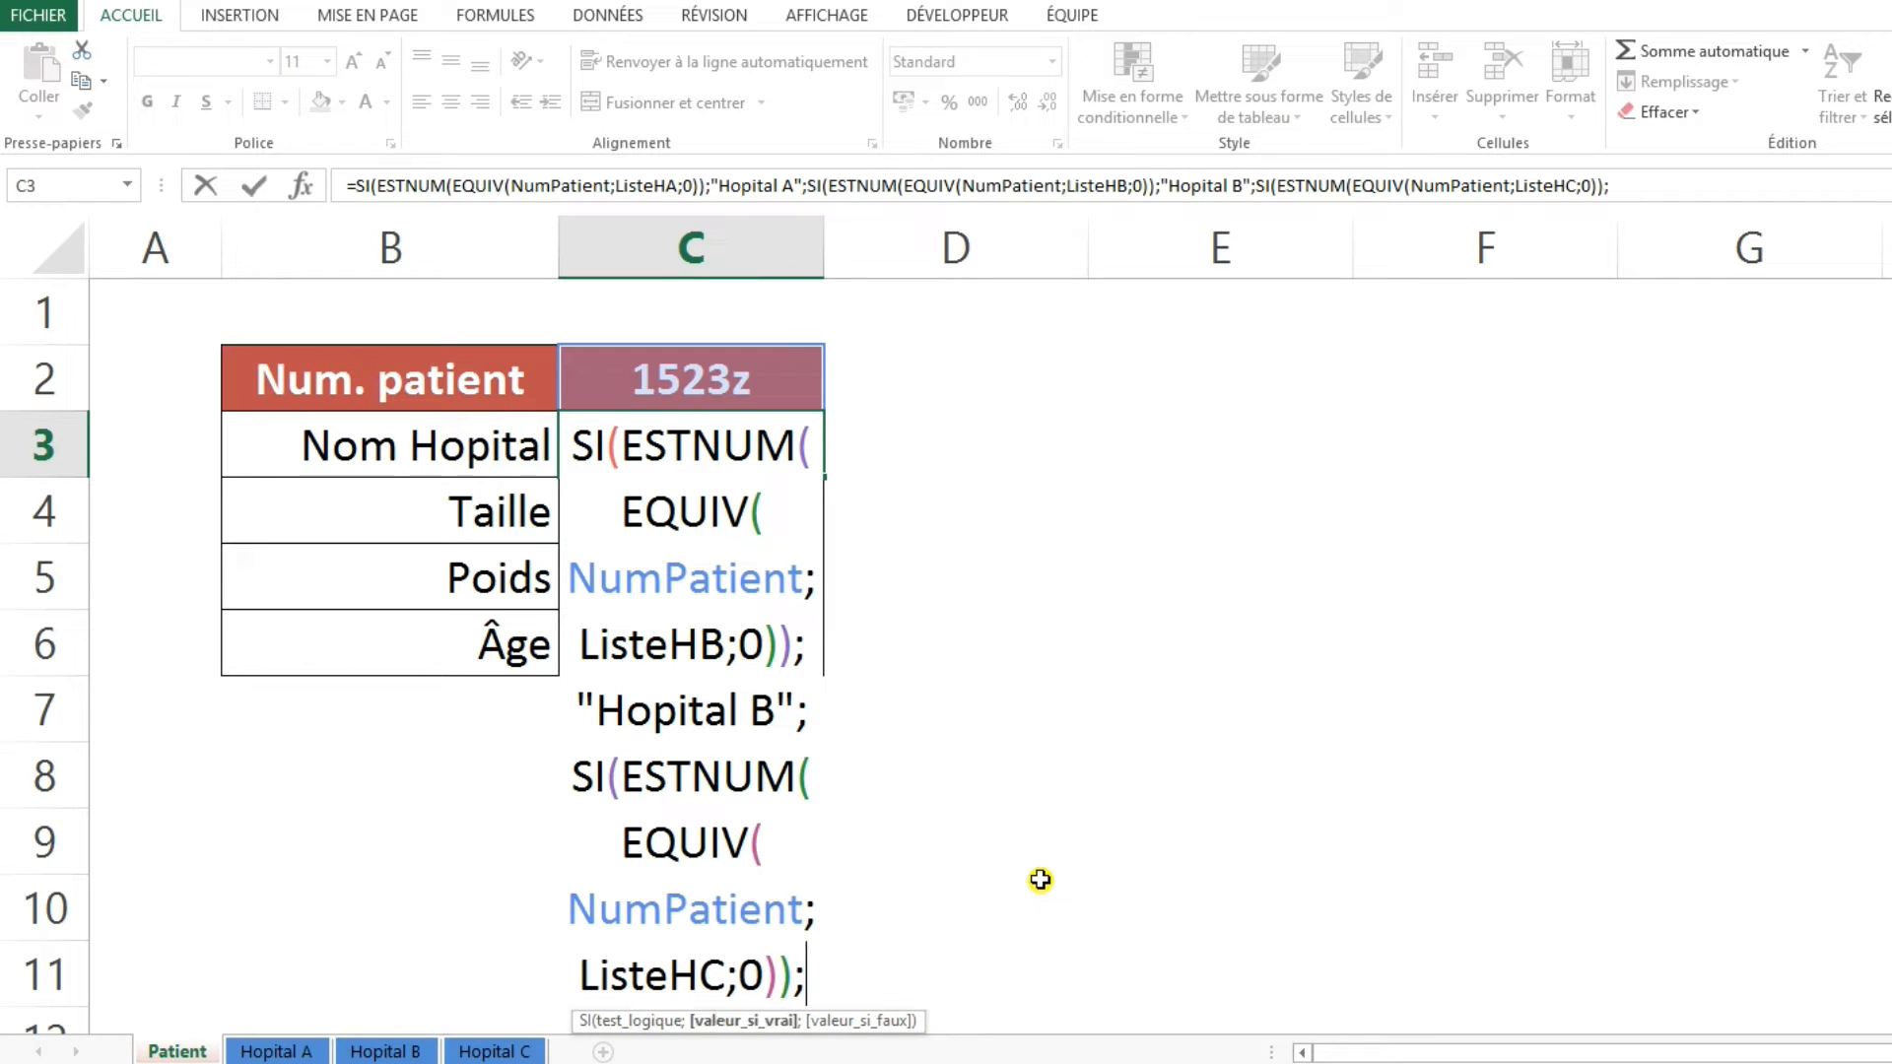
{"action": "type", "text": "\"Hopita"}
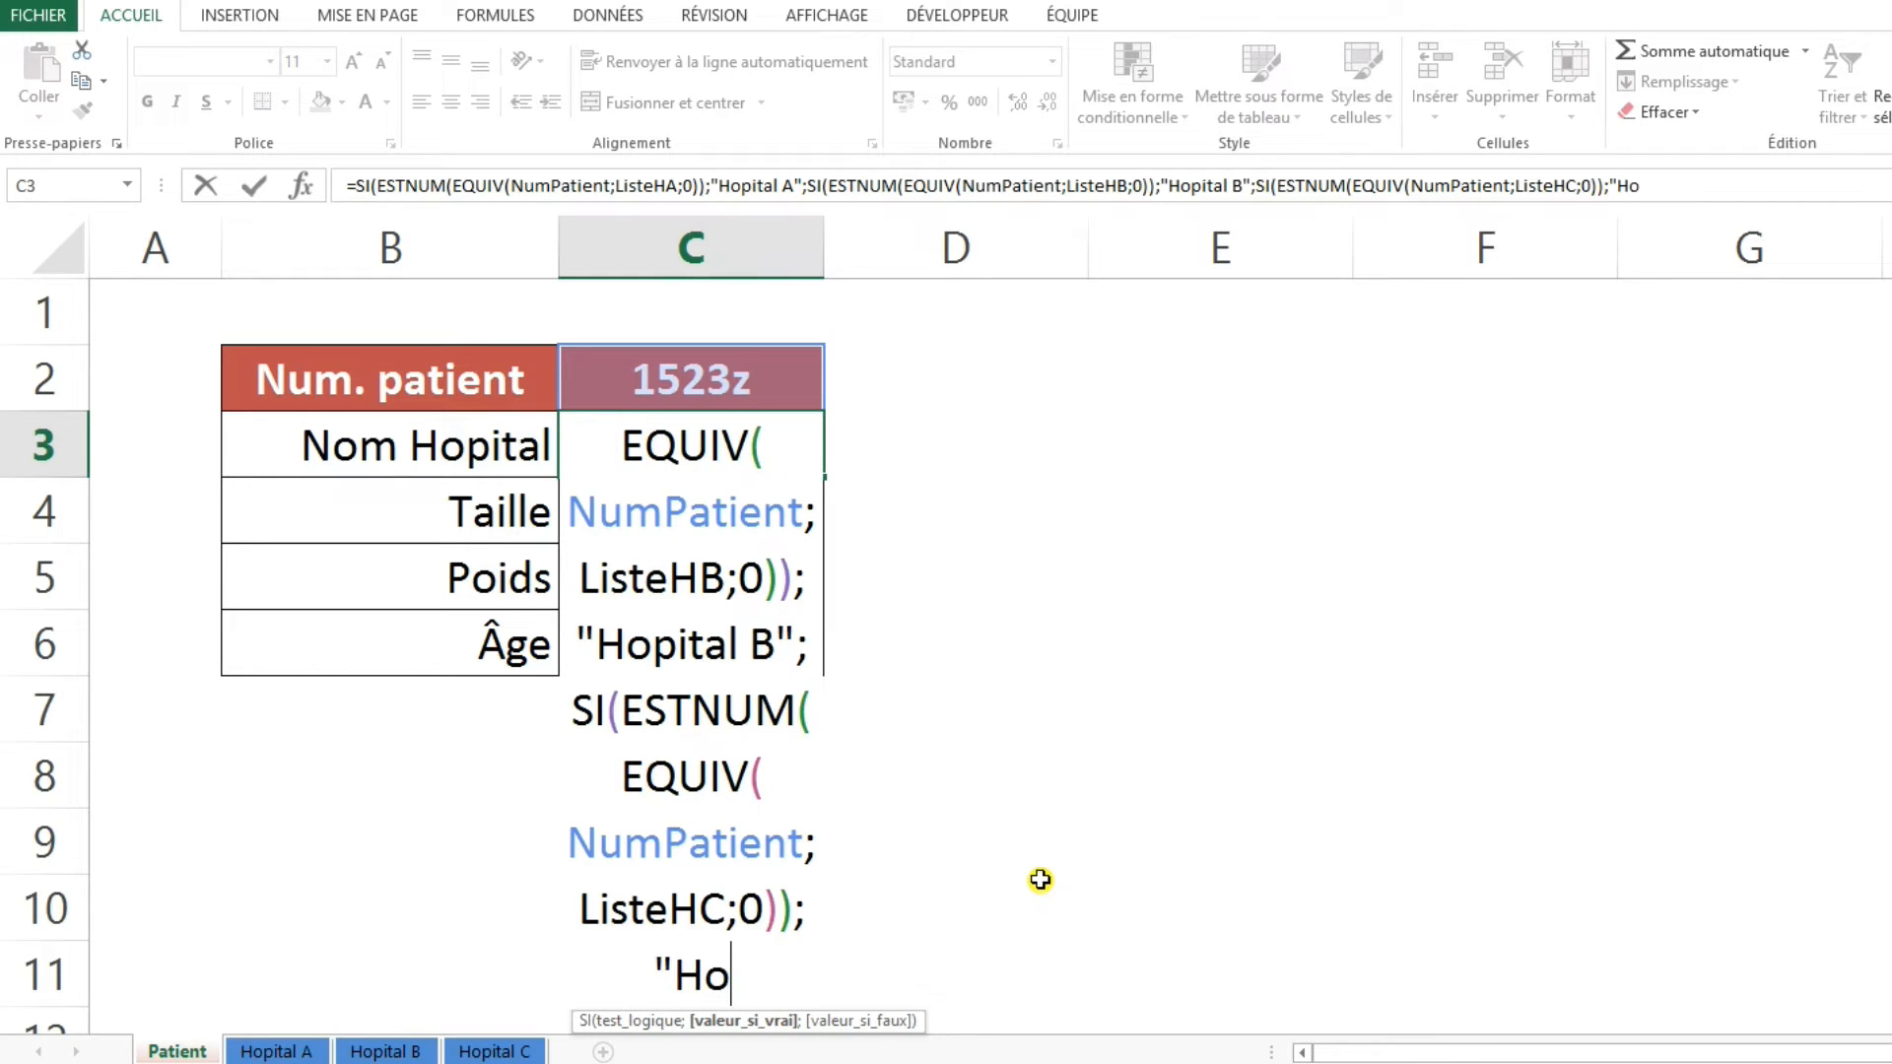
{"action": "type", "text": "C"}
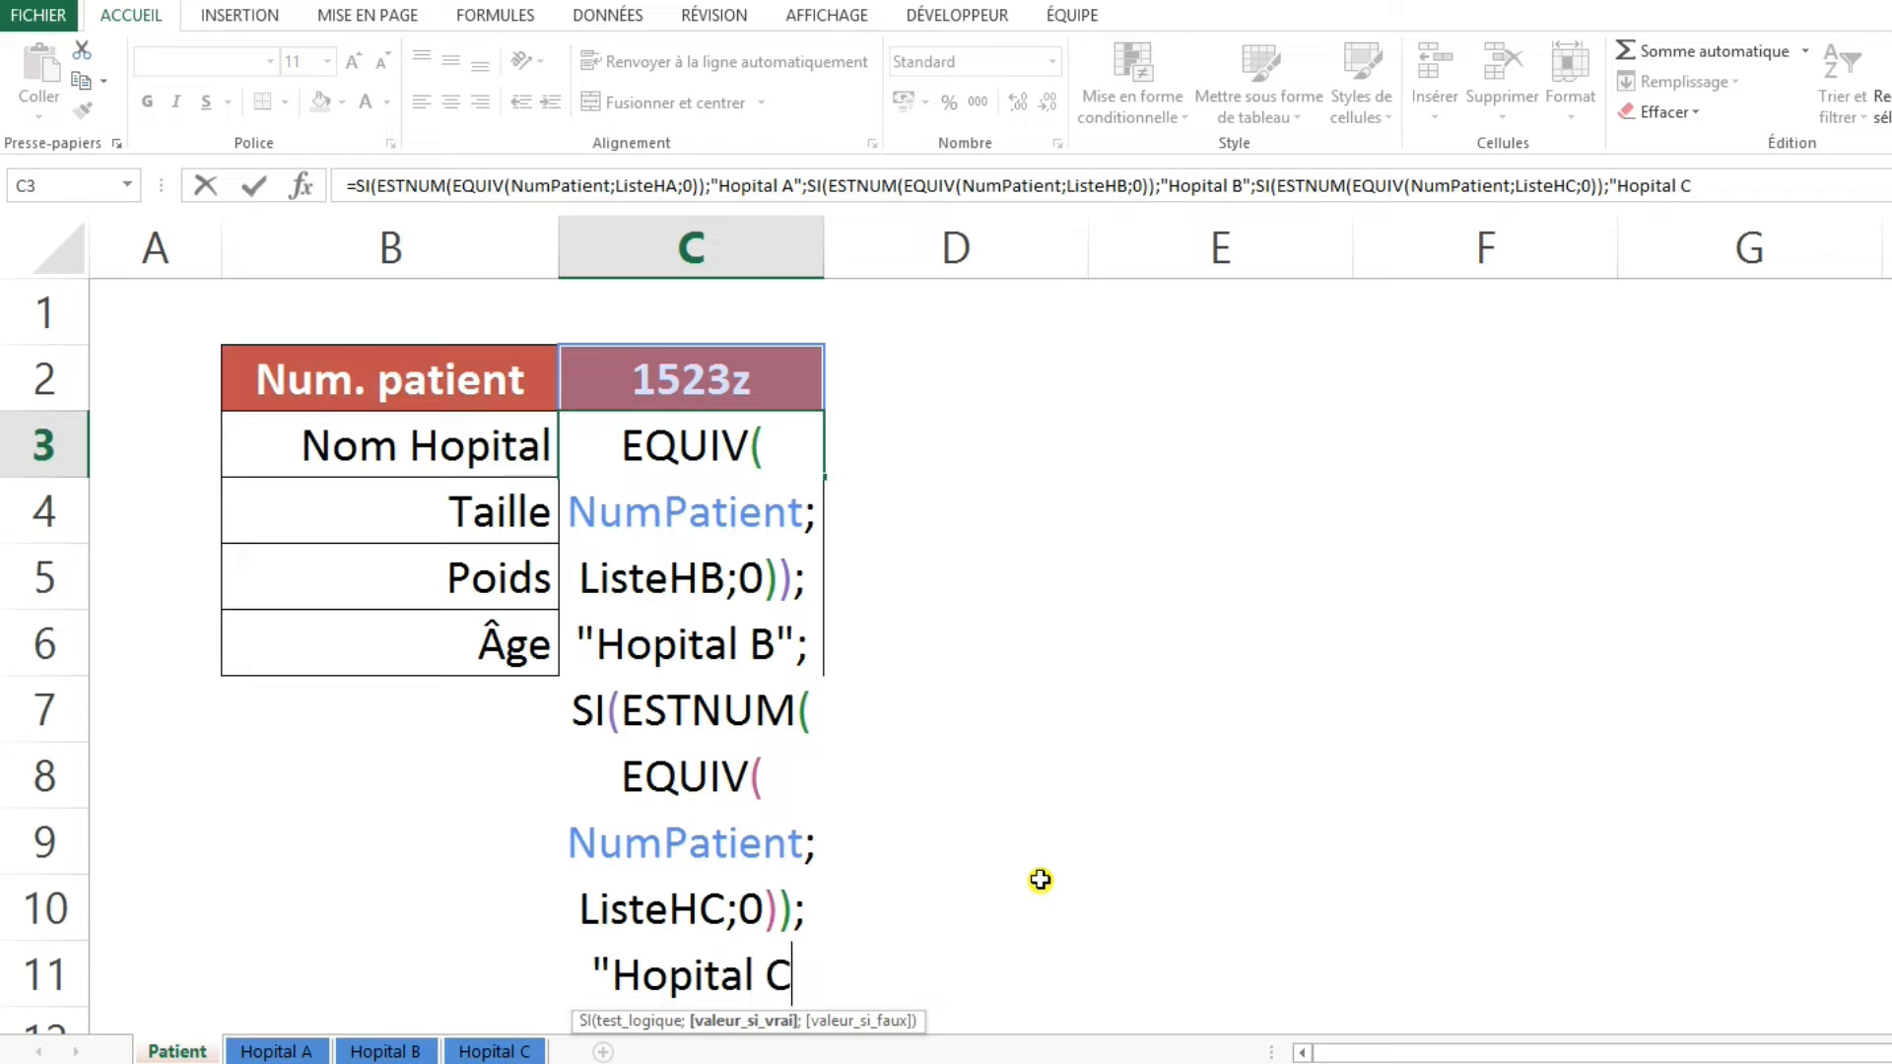
{"action": "type", "text": "\";"}
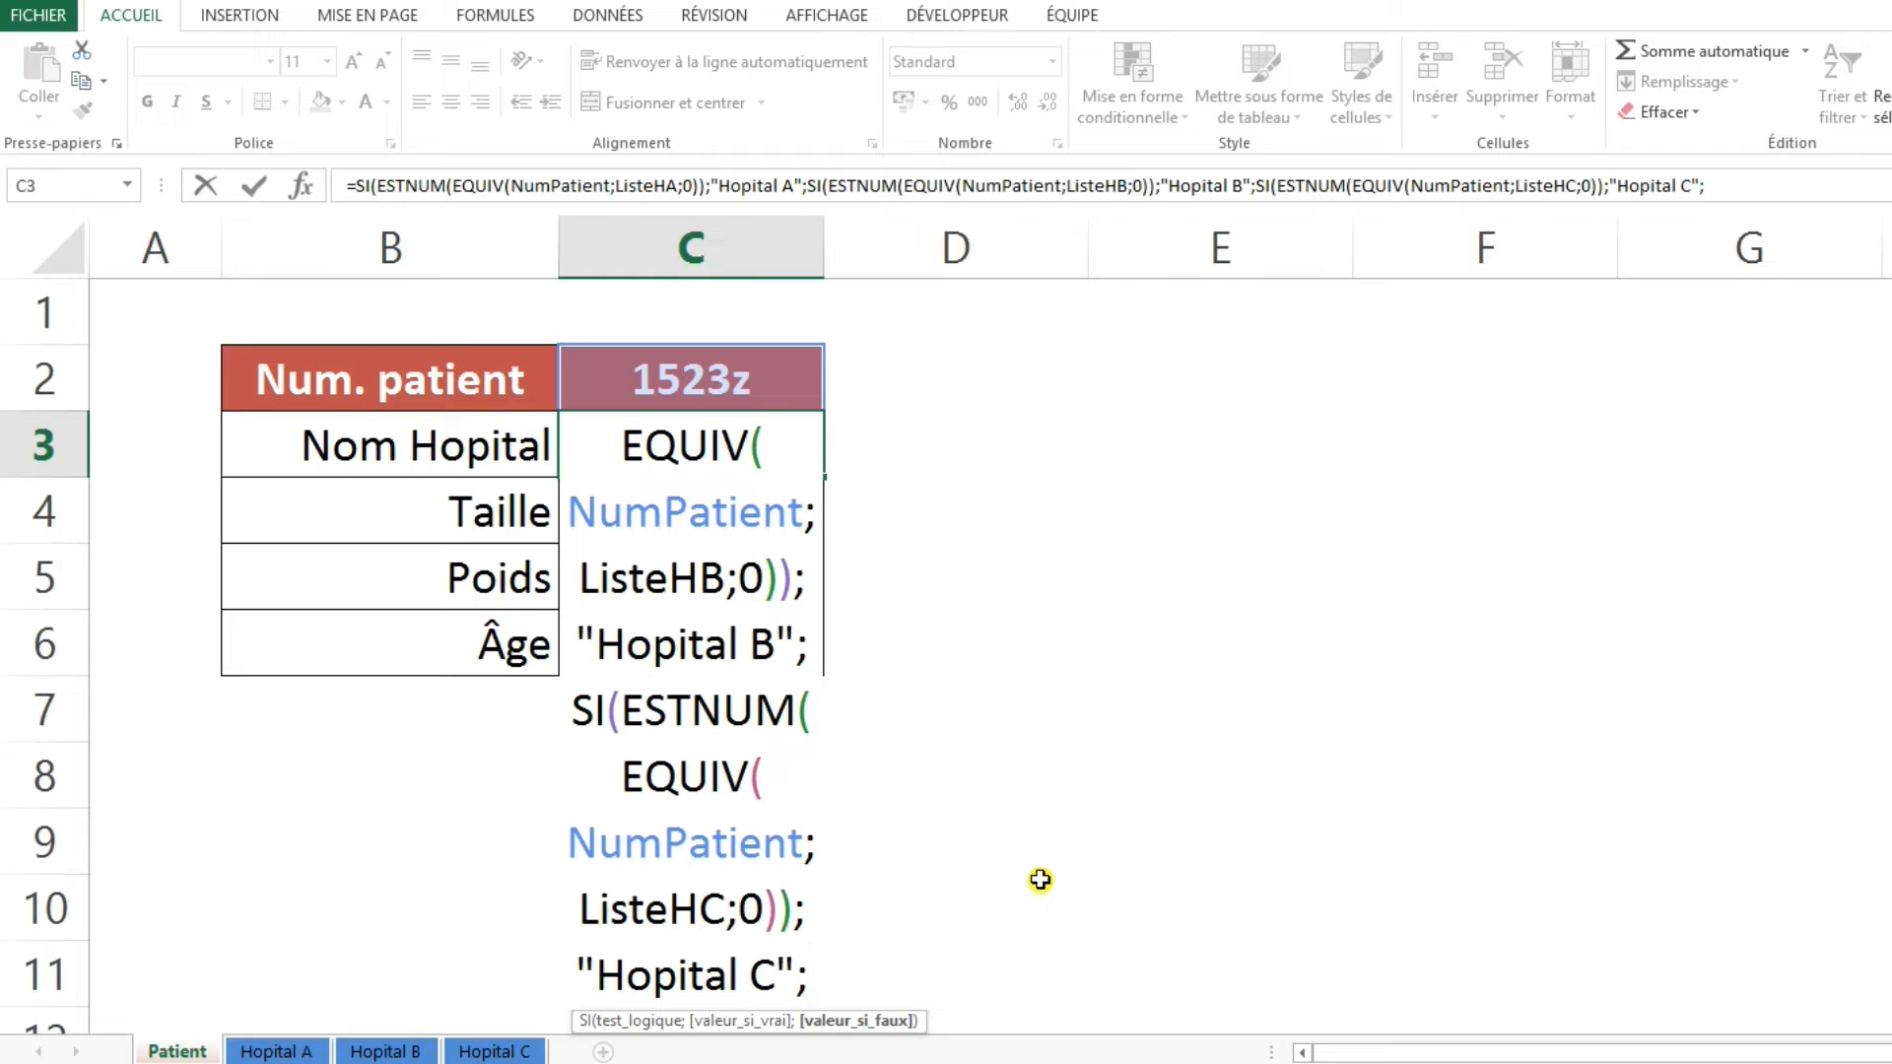
Set "Autre" as the final value if false, close all three SI functions and enter the formula in C3
{"action": "type", "text": "\"Aut"}
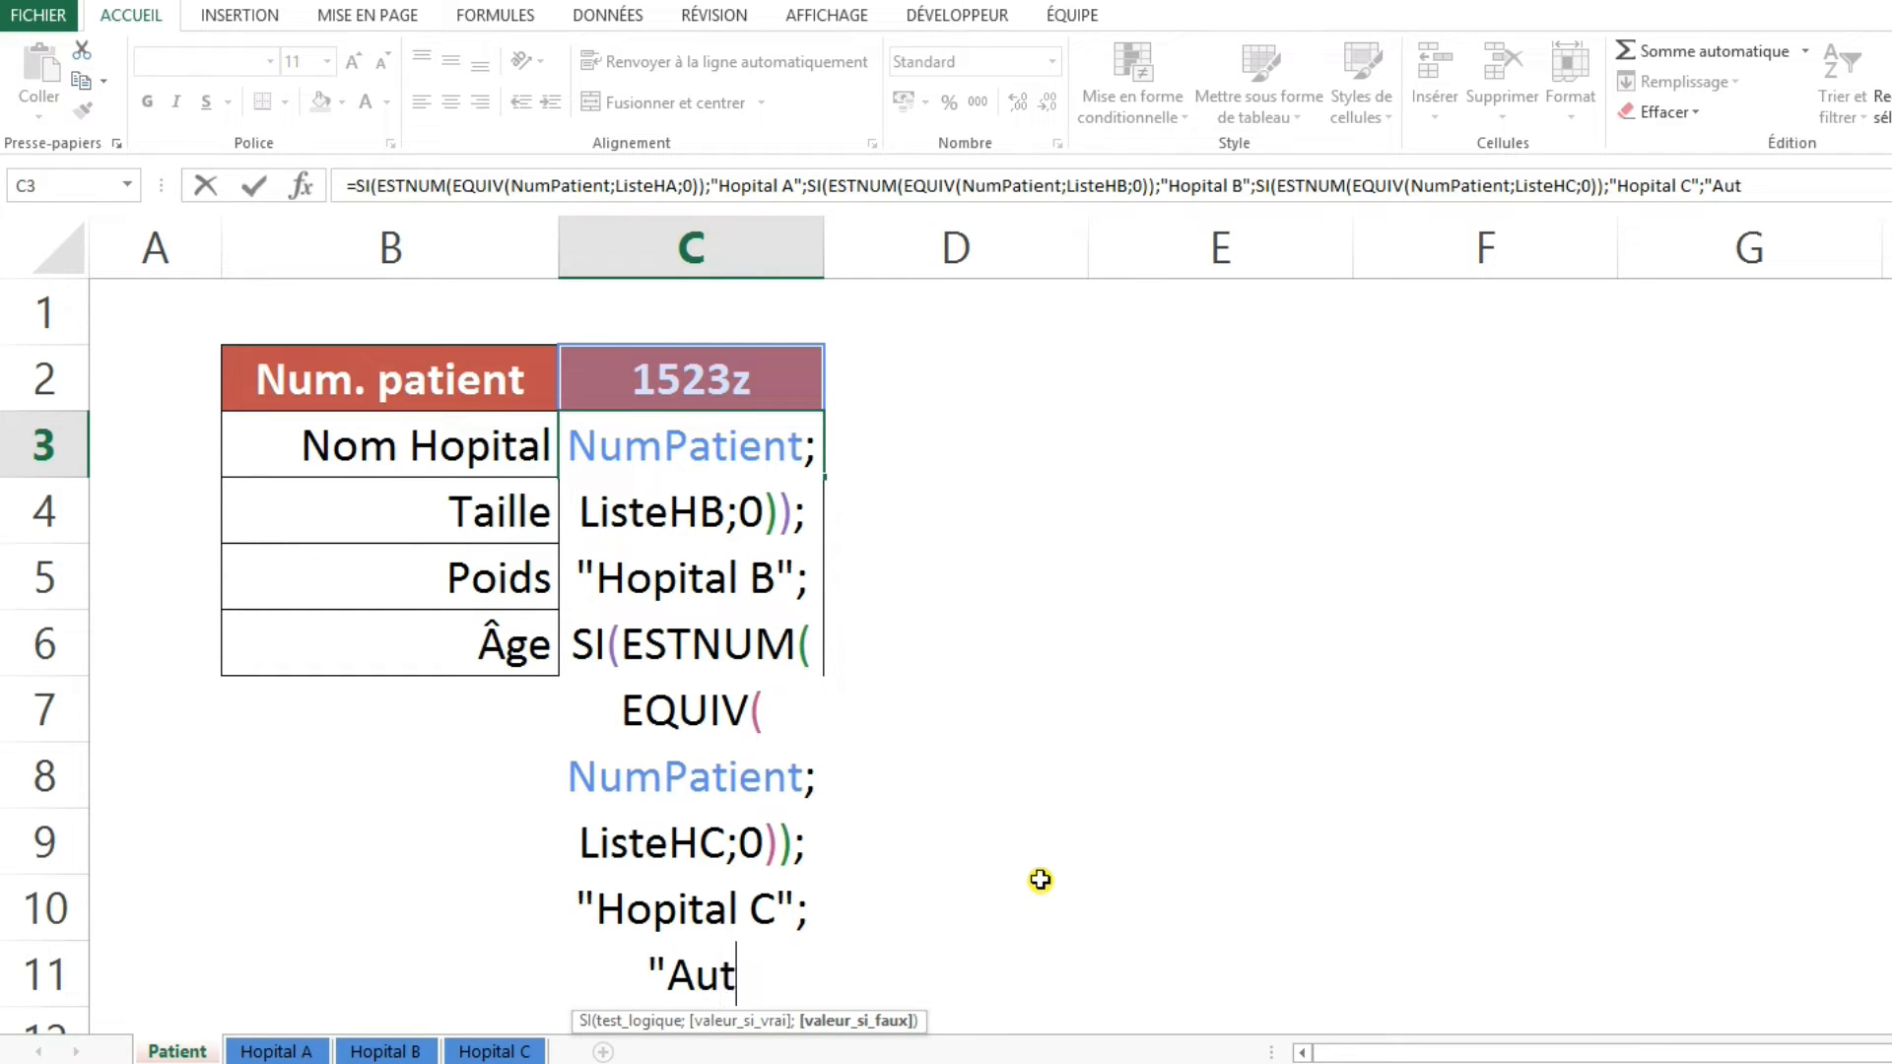
{"action": "type", "text": "re\""}
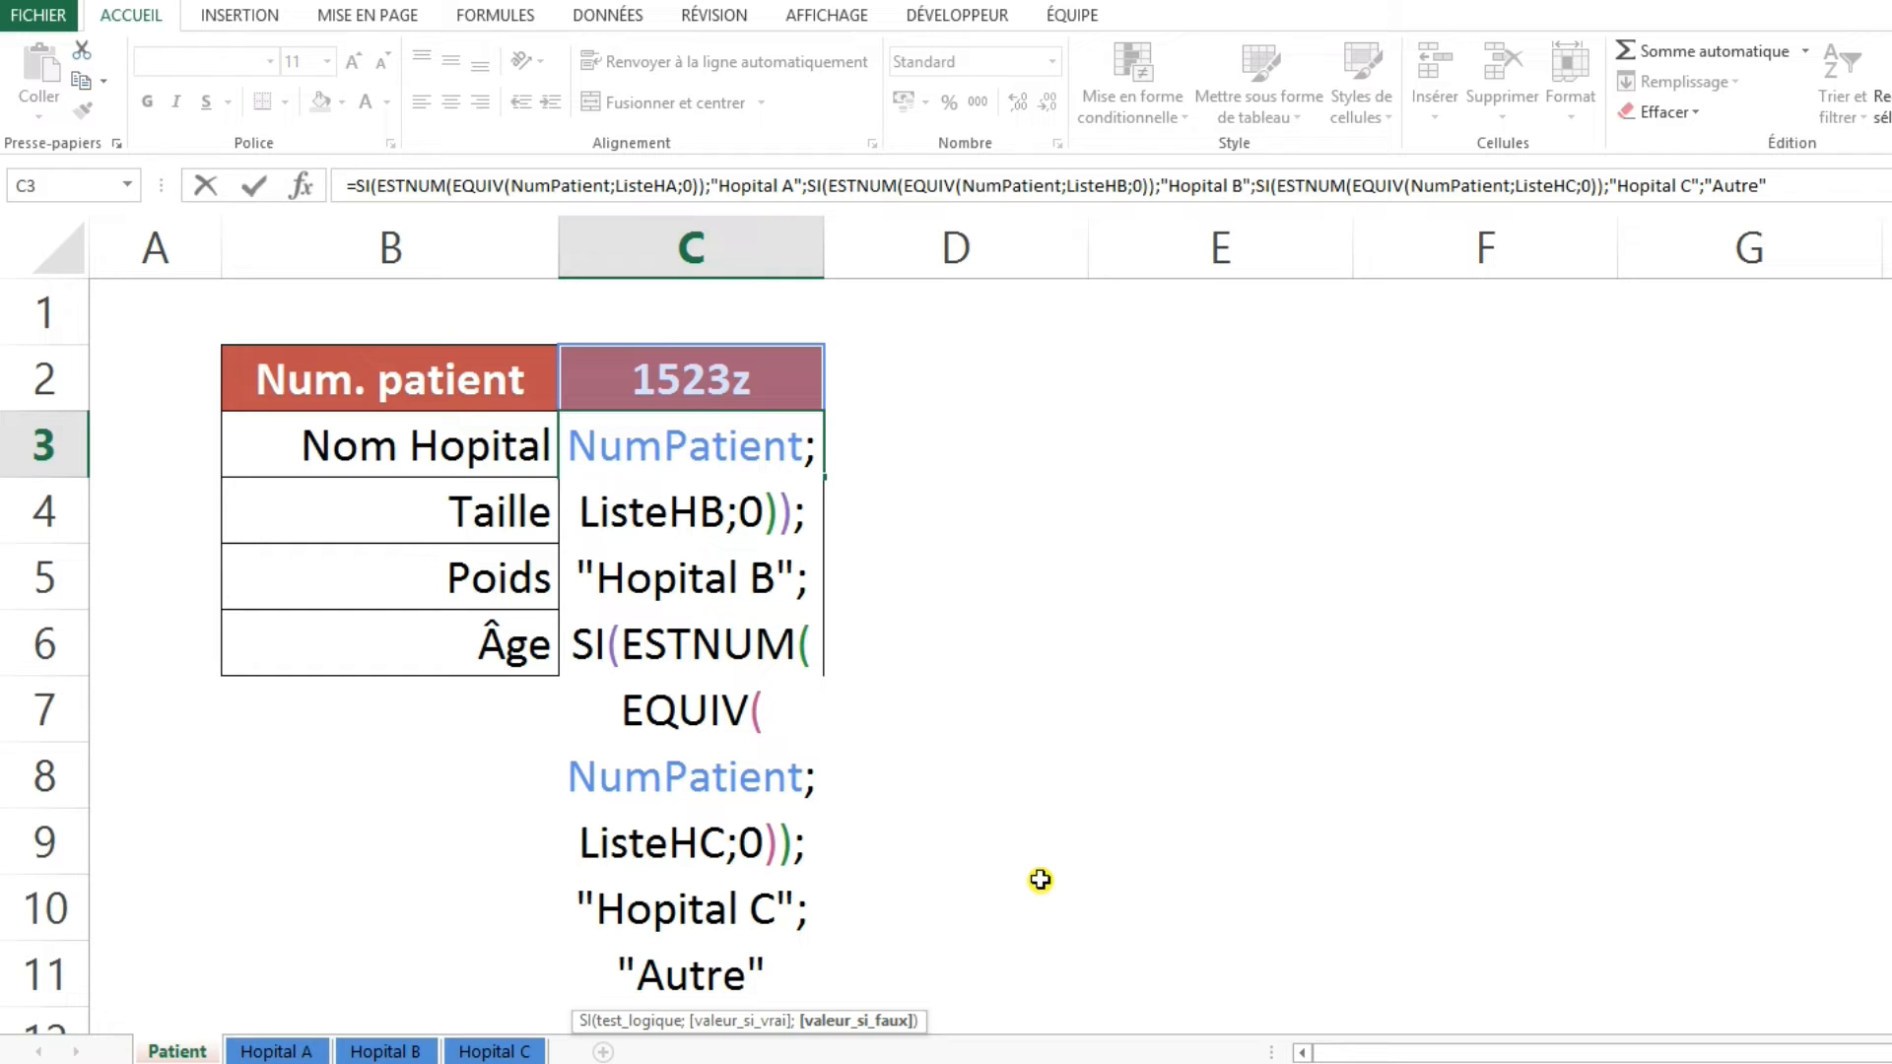
{"action": "type", "text": ")))"}
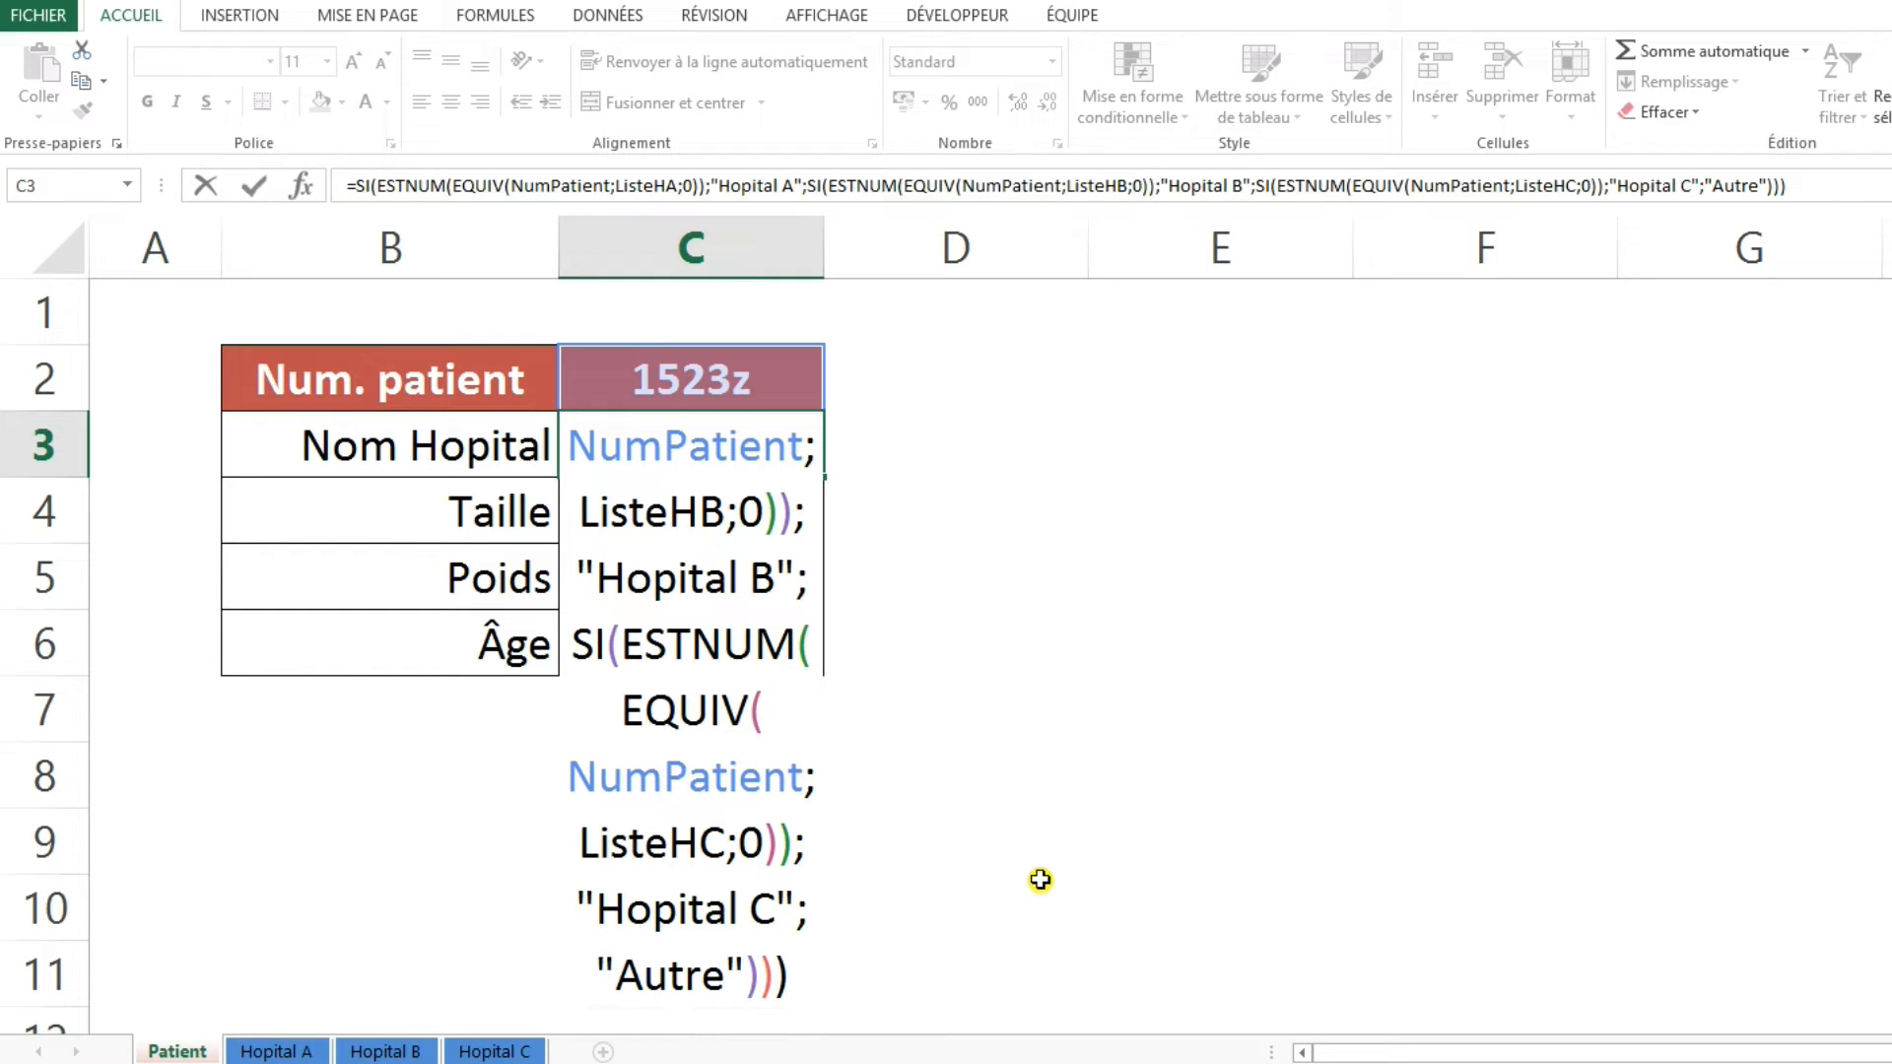
{"action": "key", "text": "Return"}
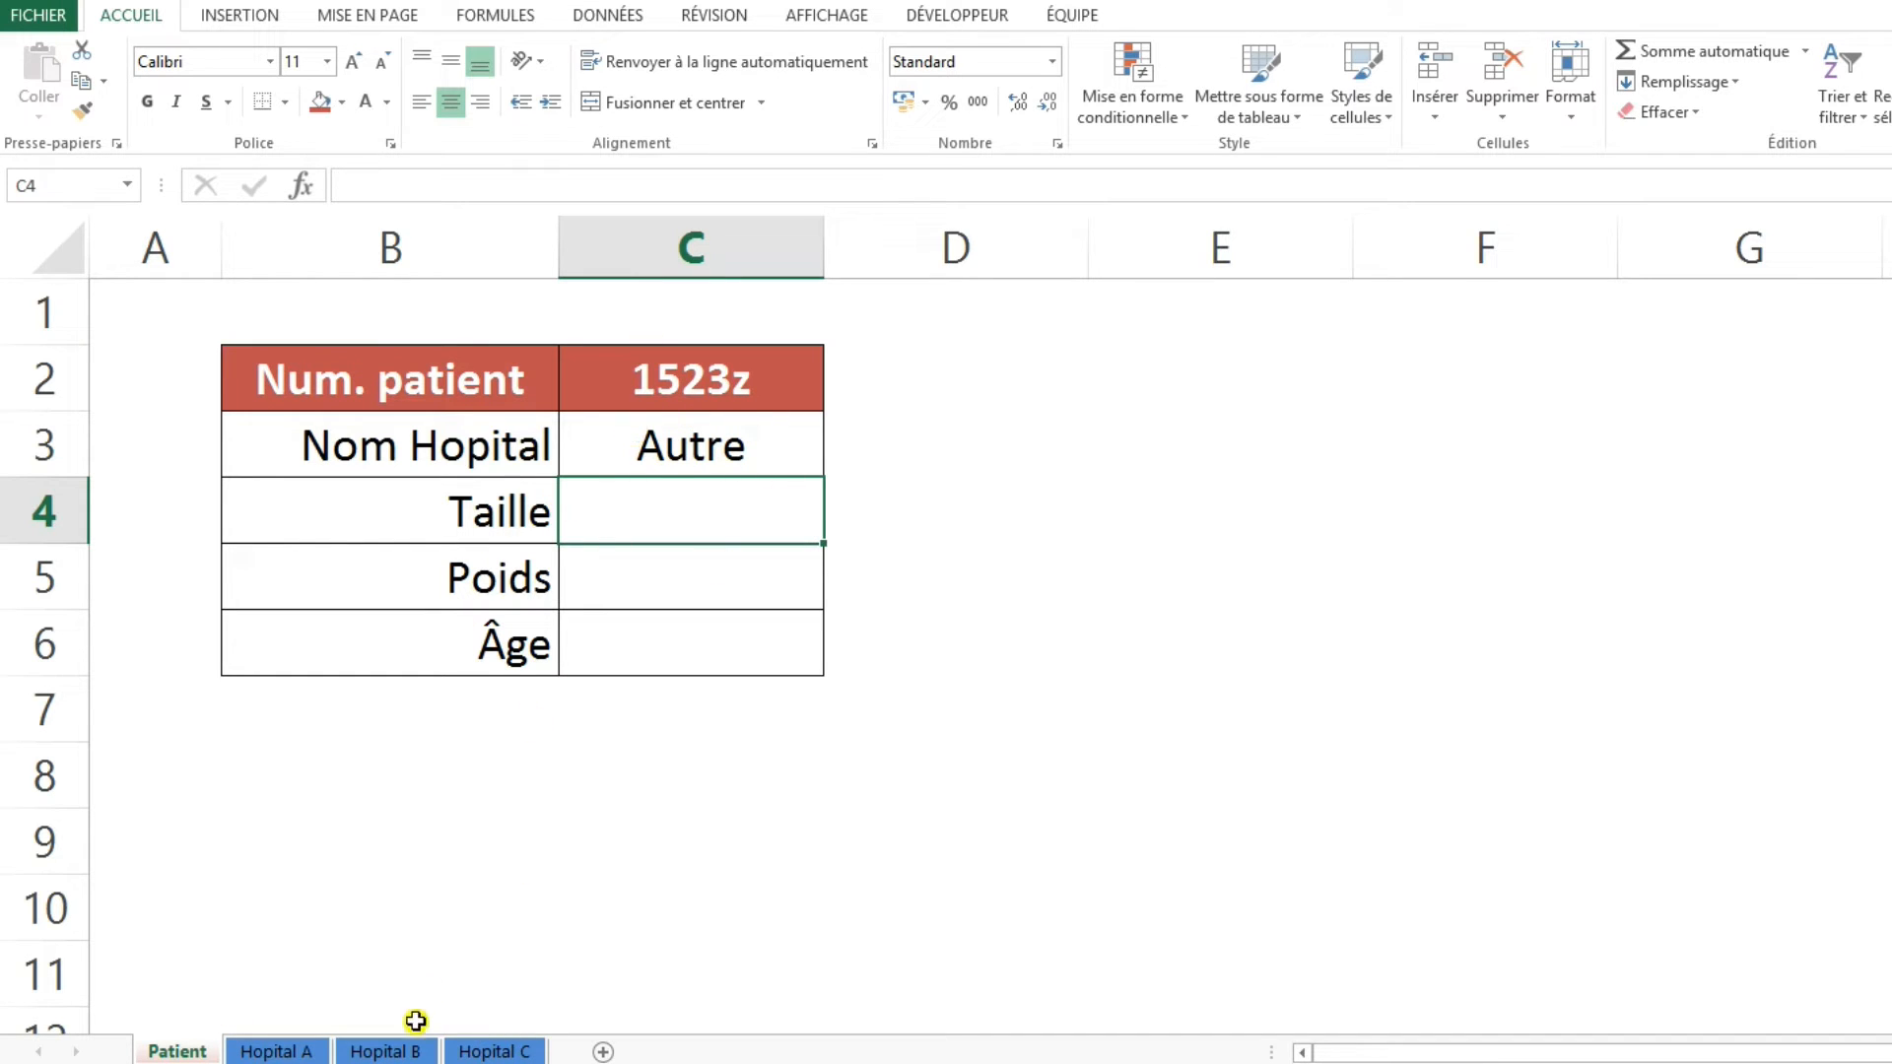
Copy the patient number from B8 of the Hopital B sheet and paste it as values only into C2 of the Patient sheet
{"action": "key", "text": "Up"}
{"action": "key", "text": "Up"}
{"action": "left_click", "coordinate": [404, 1049]}
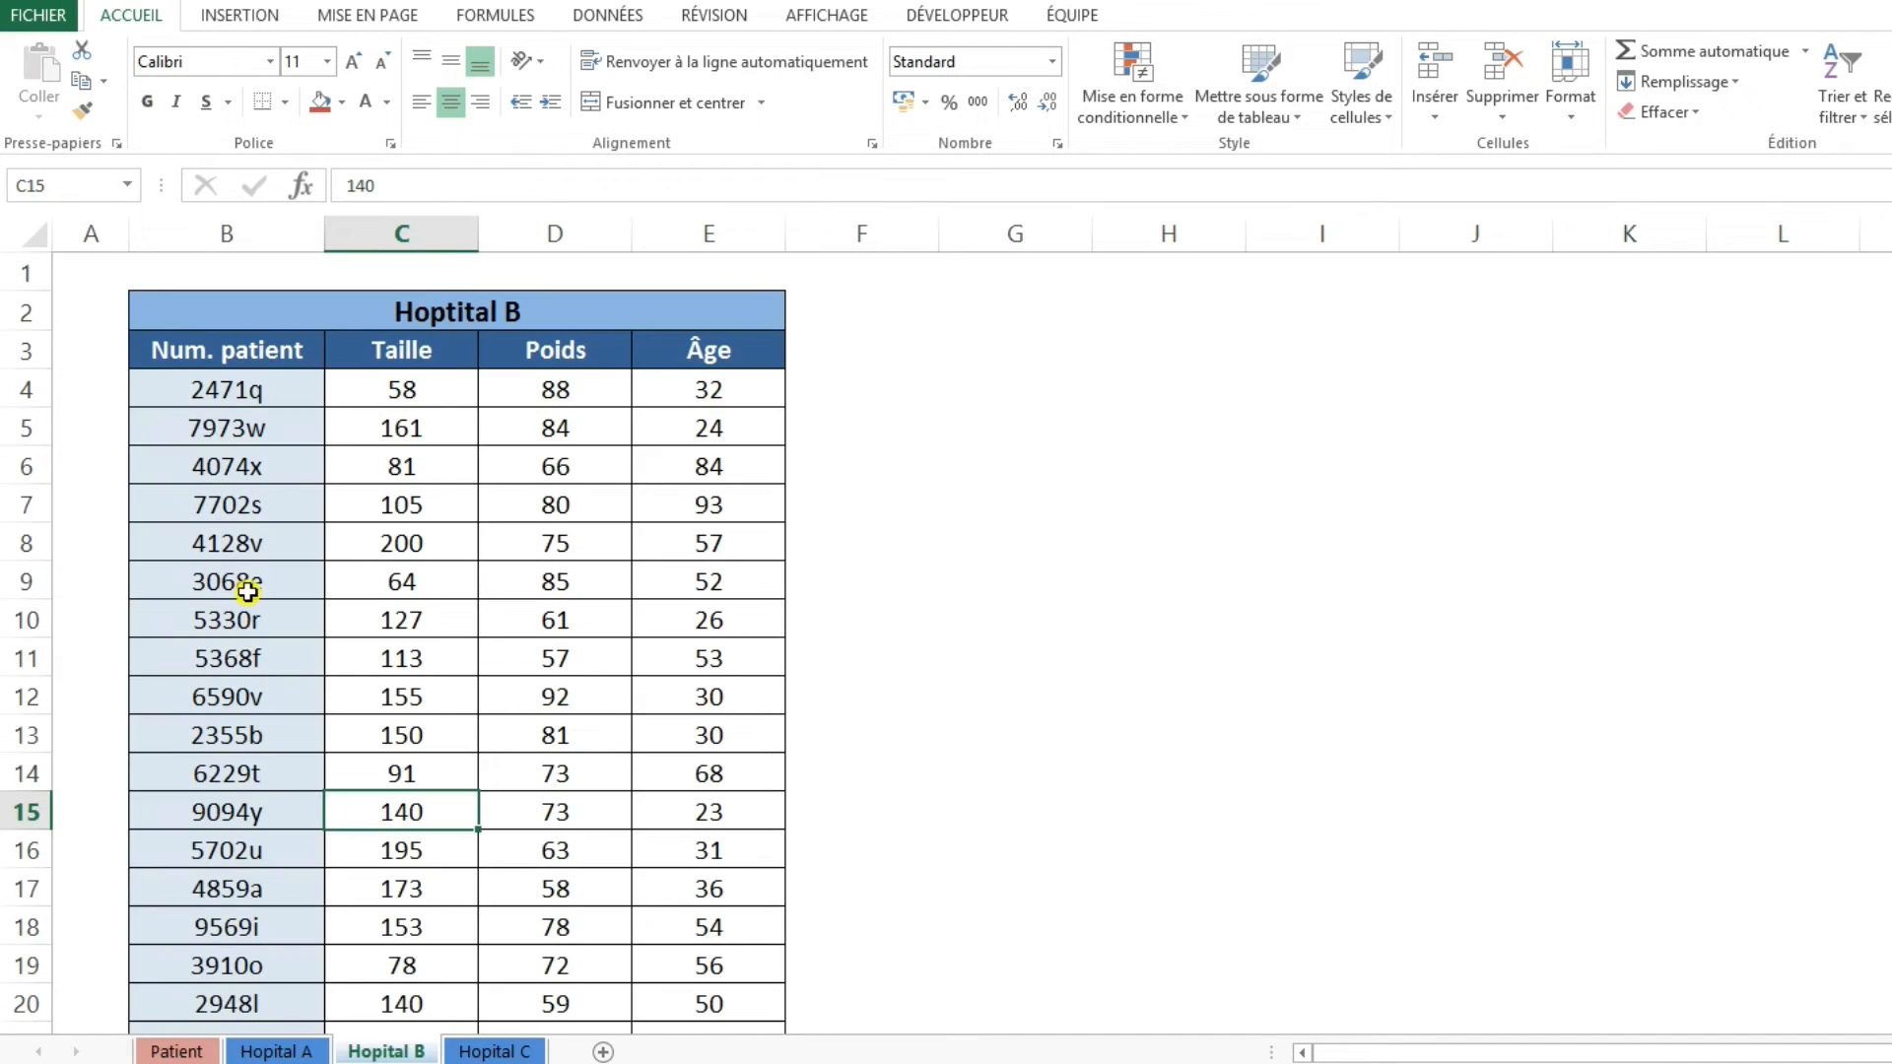
{"action": "left_click", "coordinate": [248, 544]}
{"action": "key", "text": "ctrl+c"}
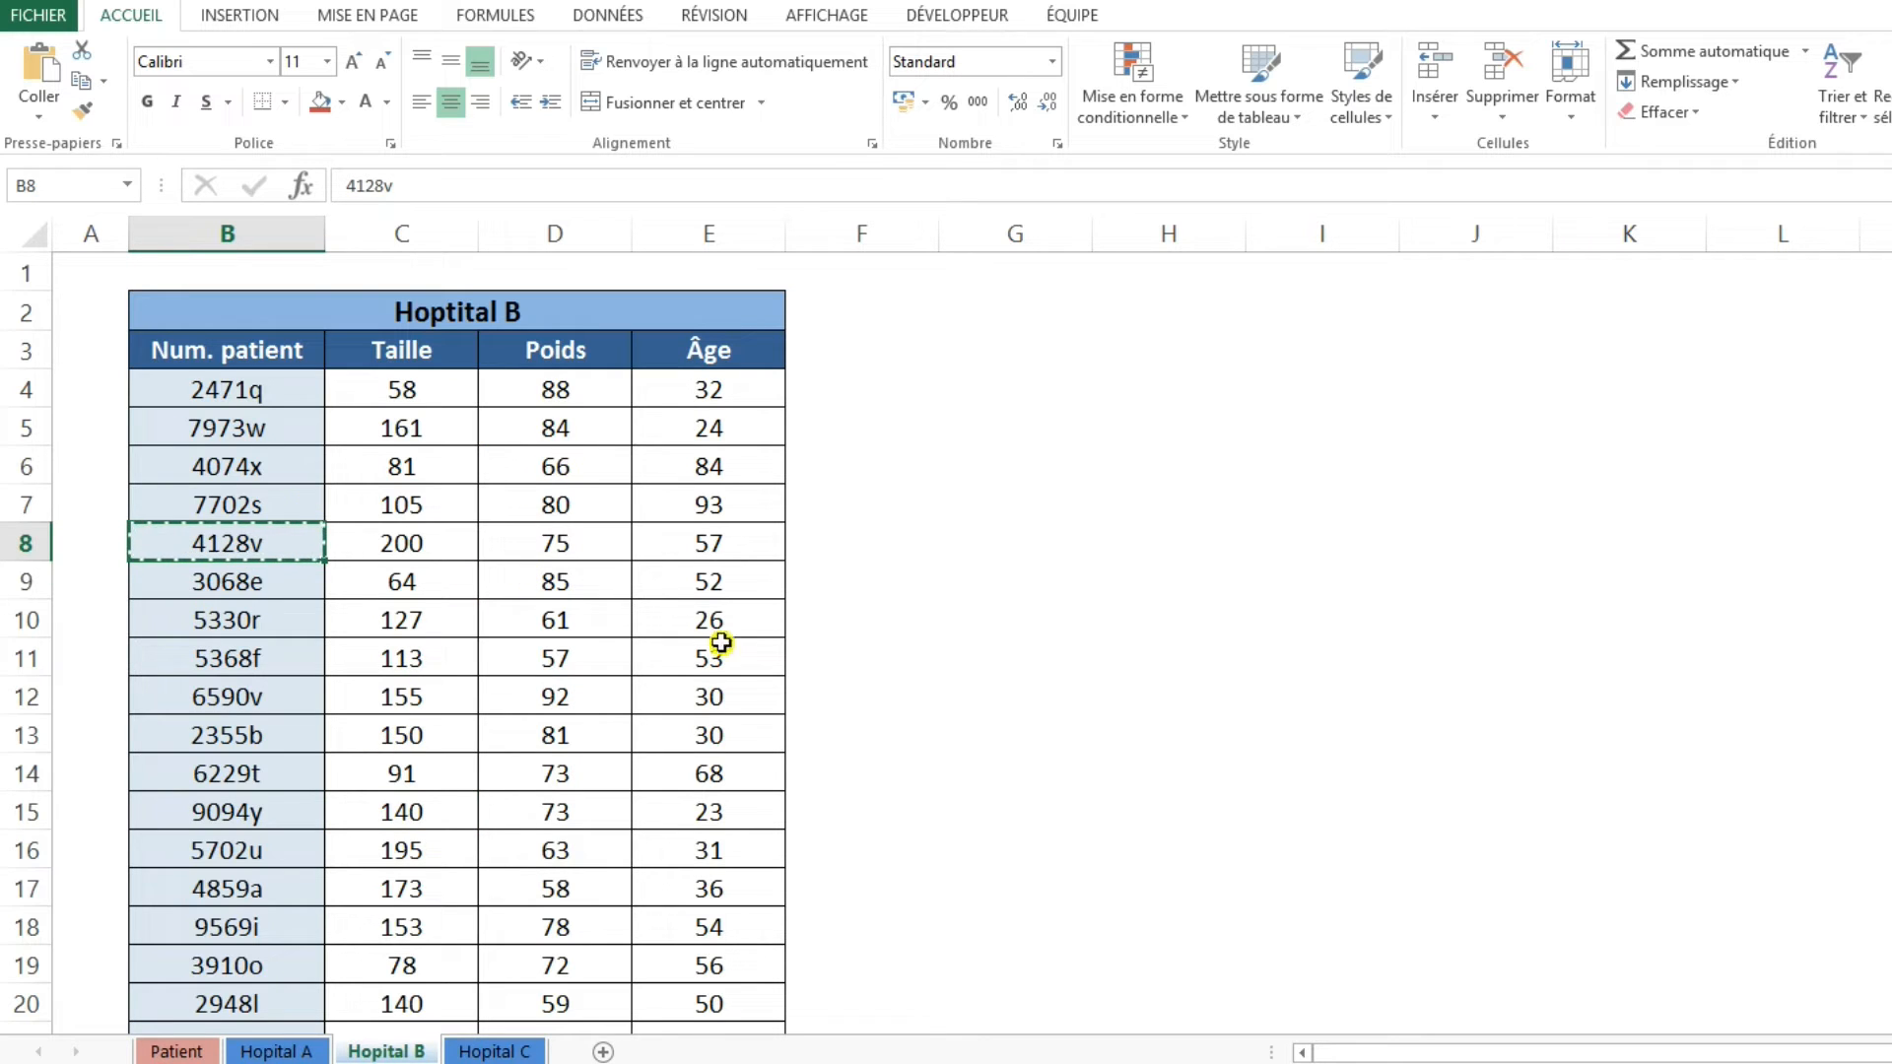
{"action": "left_click", "coordinate": [193, 1050]}
{"action": "right_click", "coordinate": [717, 384]}
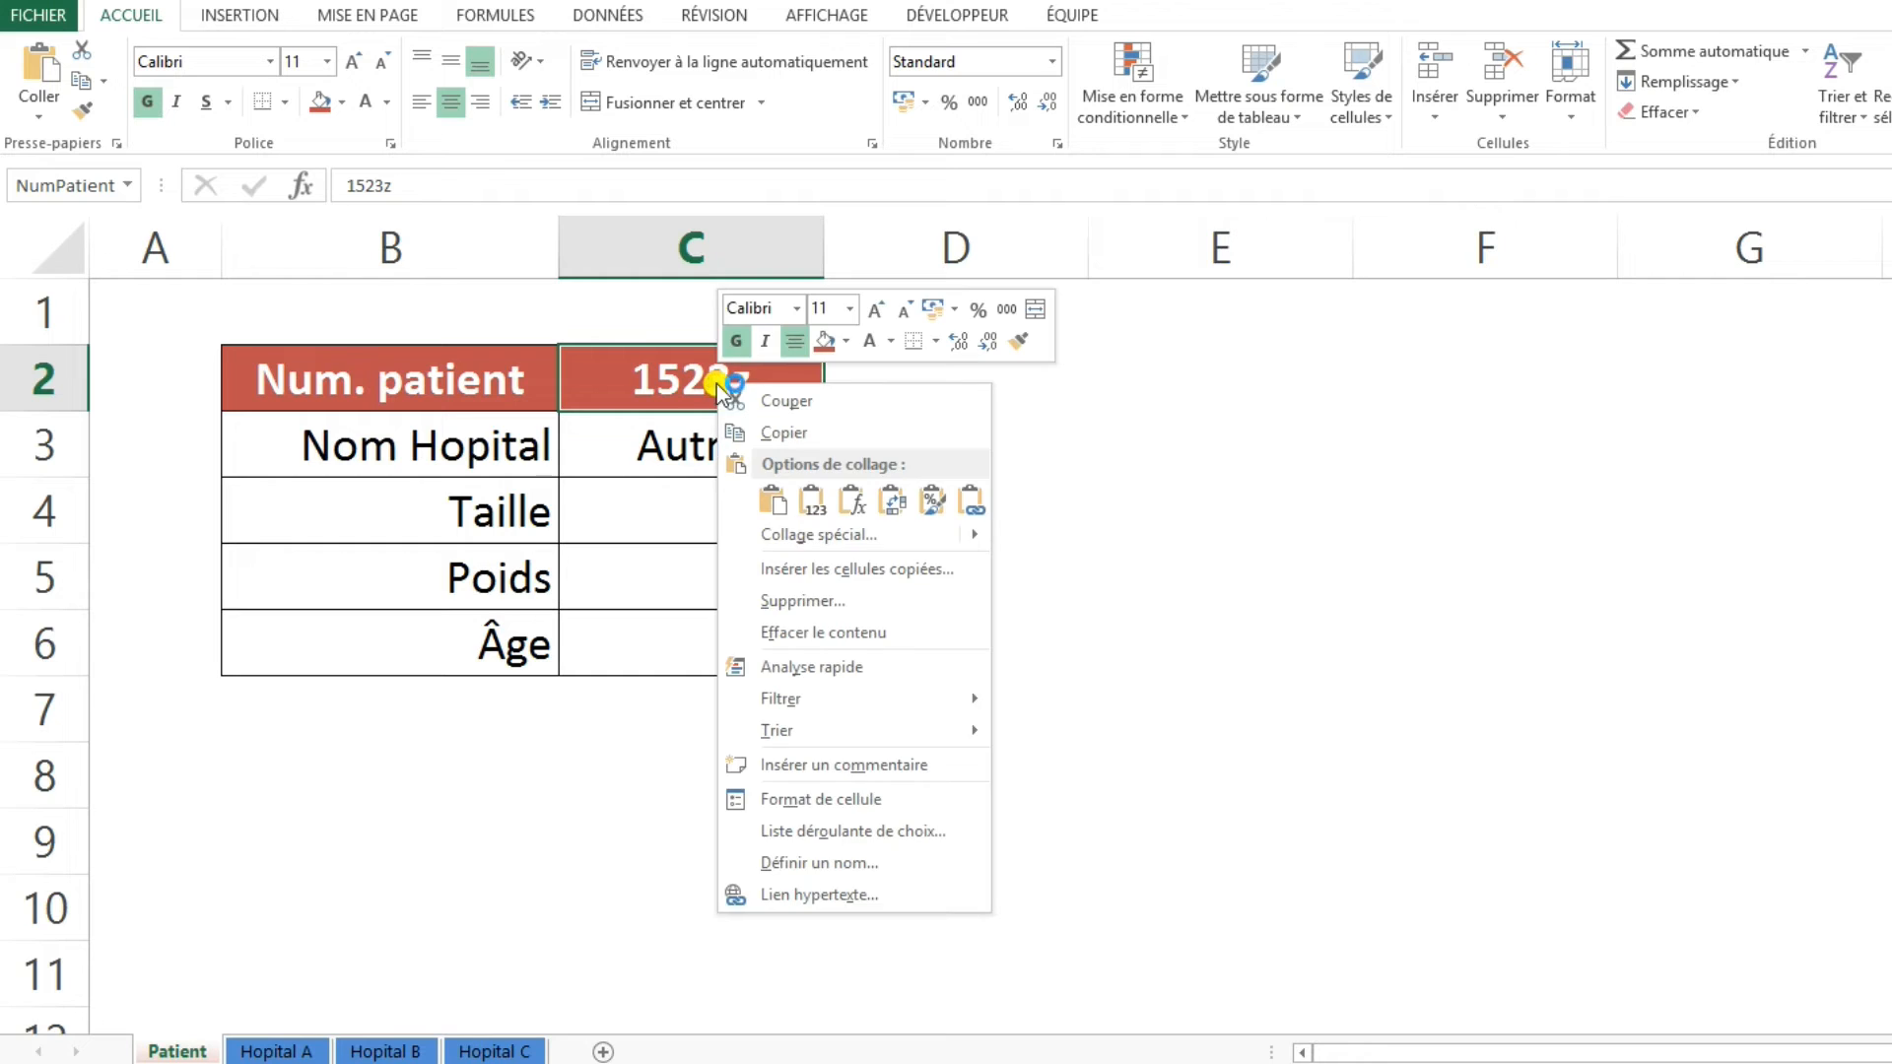
{"action": "left_click", "coordinate": [812, 508]}
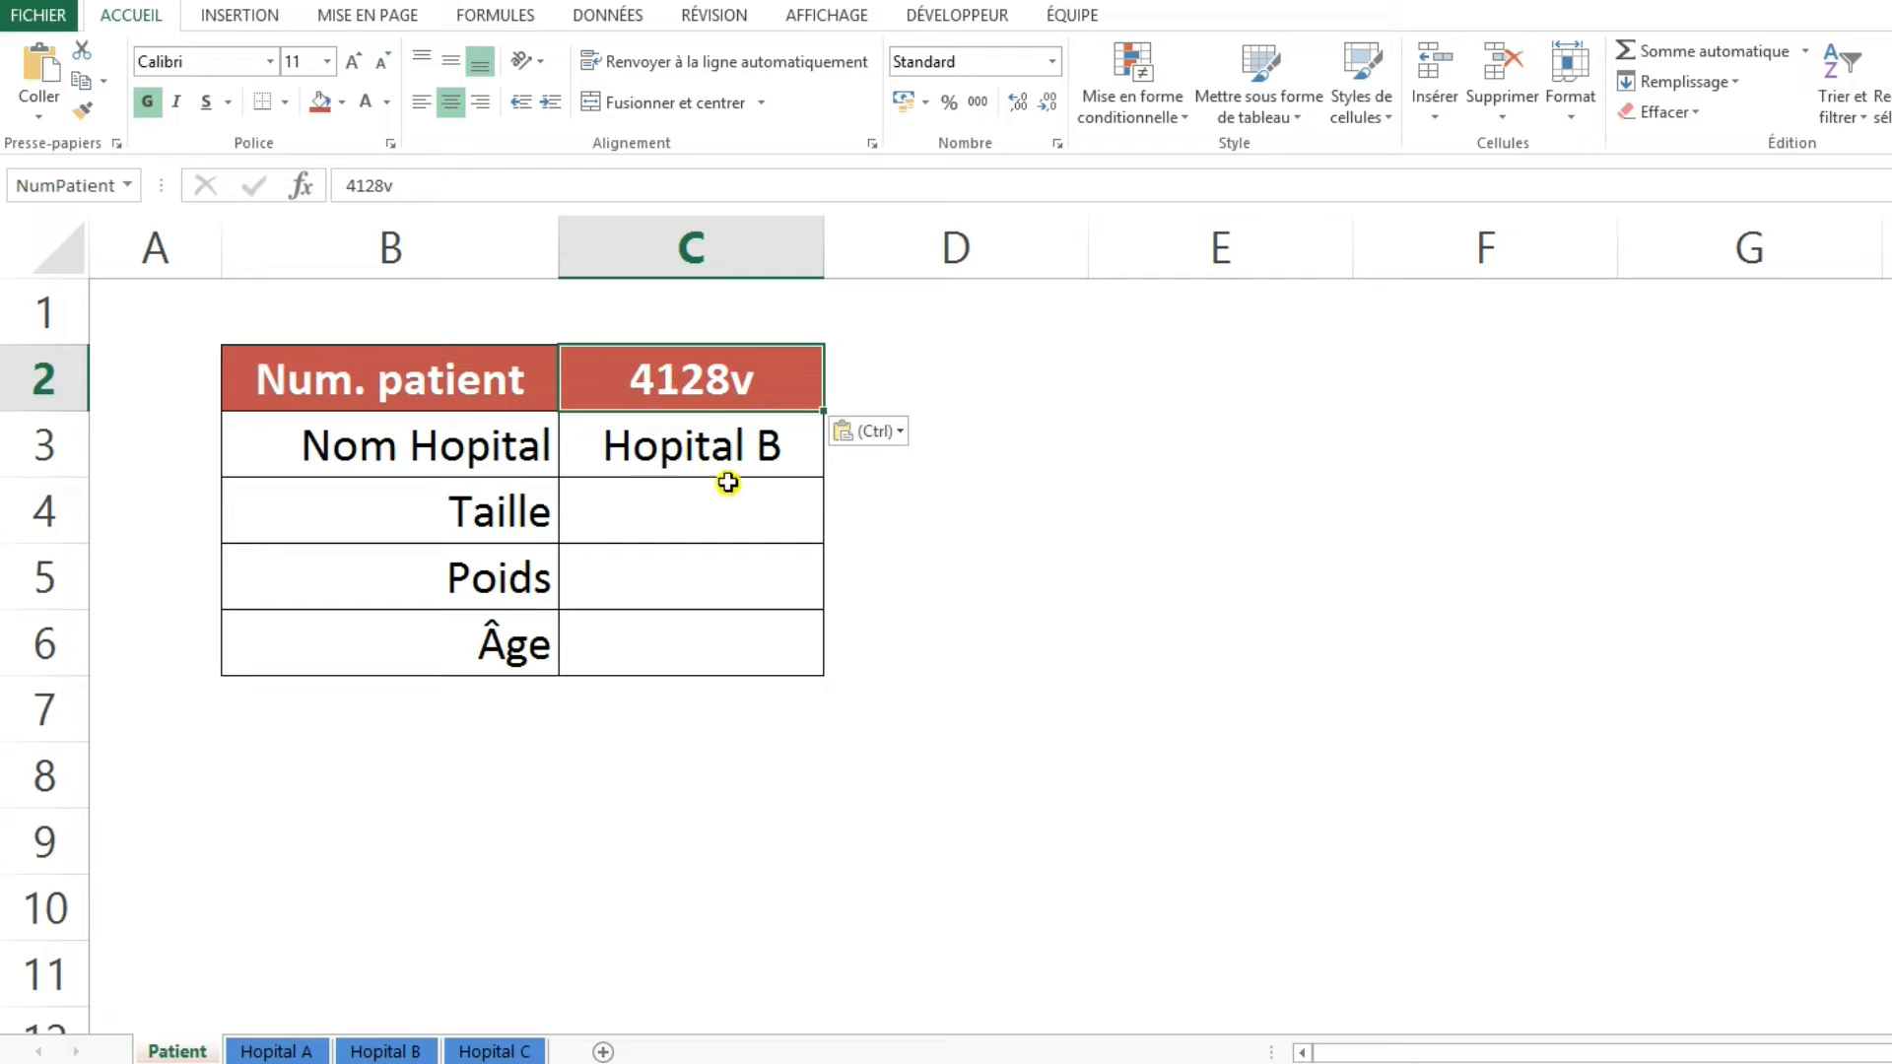
Begin a RECHERCHEV formula in C4 for Taille, using NumPatient as the lookup value, followed by a separator
{"action": "left_click", "coordinate": [688, 541]}
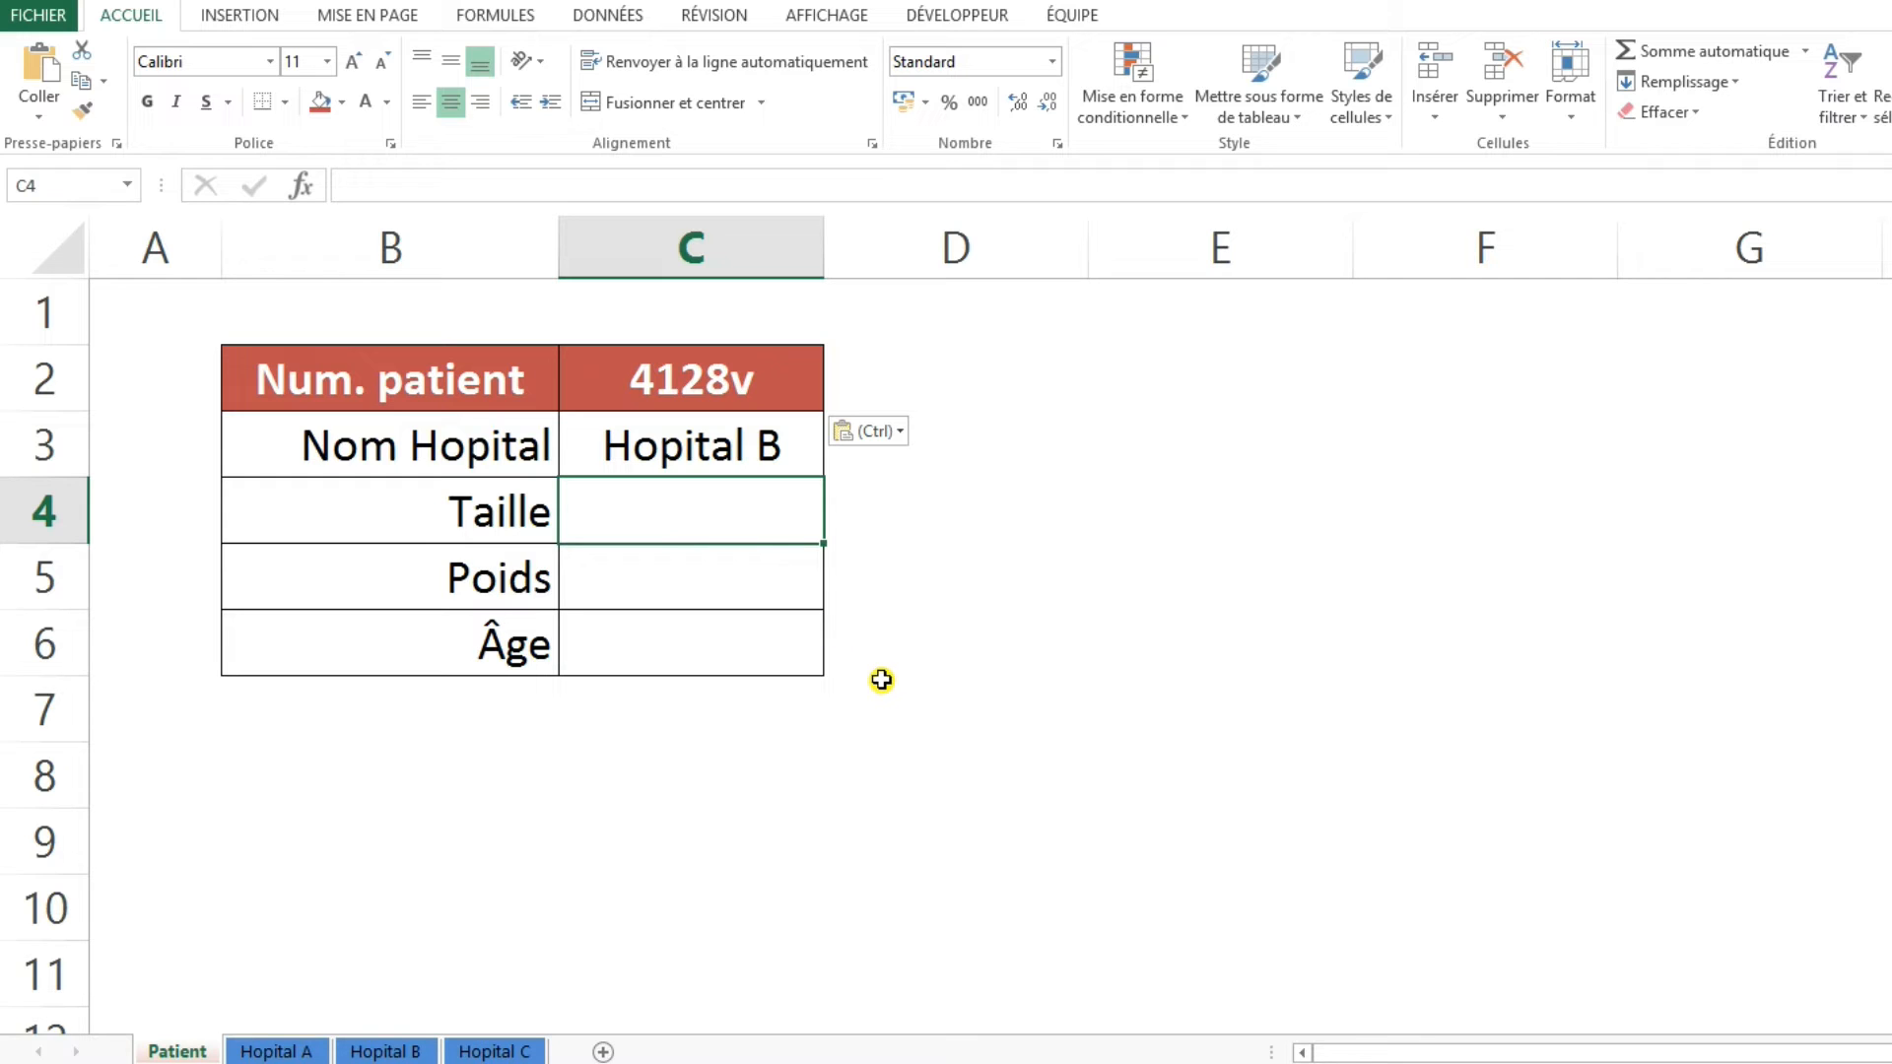
{"action": "type", "text": "=RECH"}
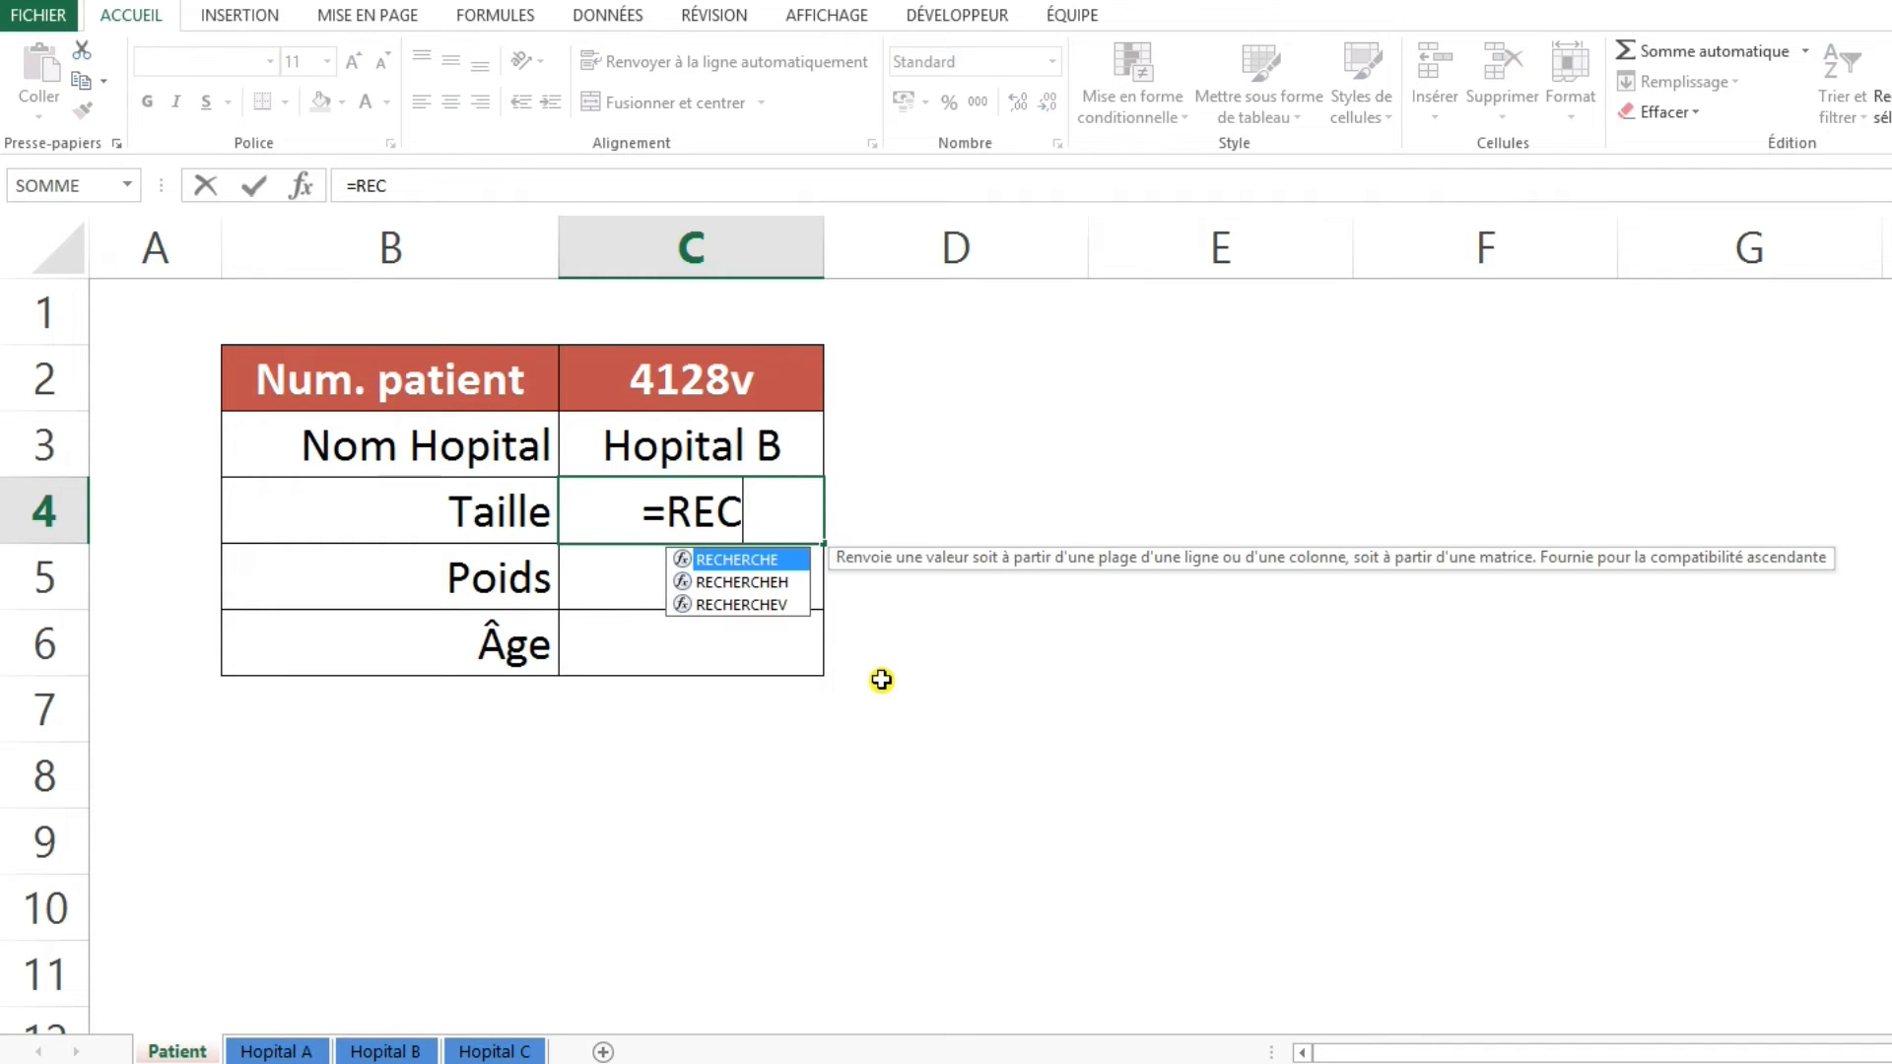
{"action": "double_click", "coordinate": [767, 606]}
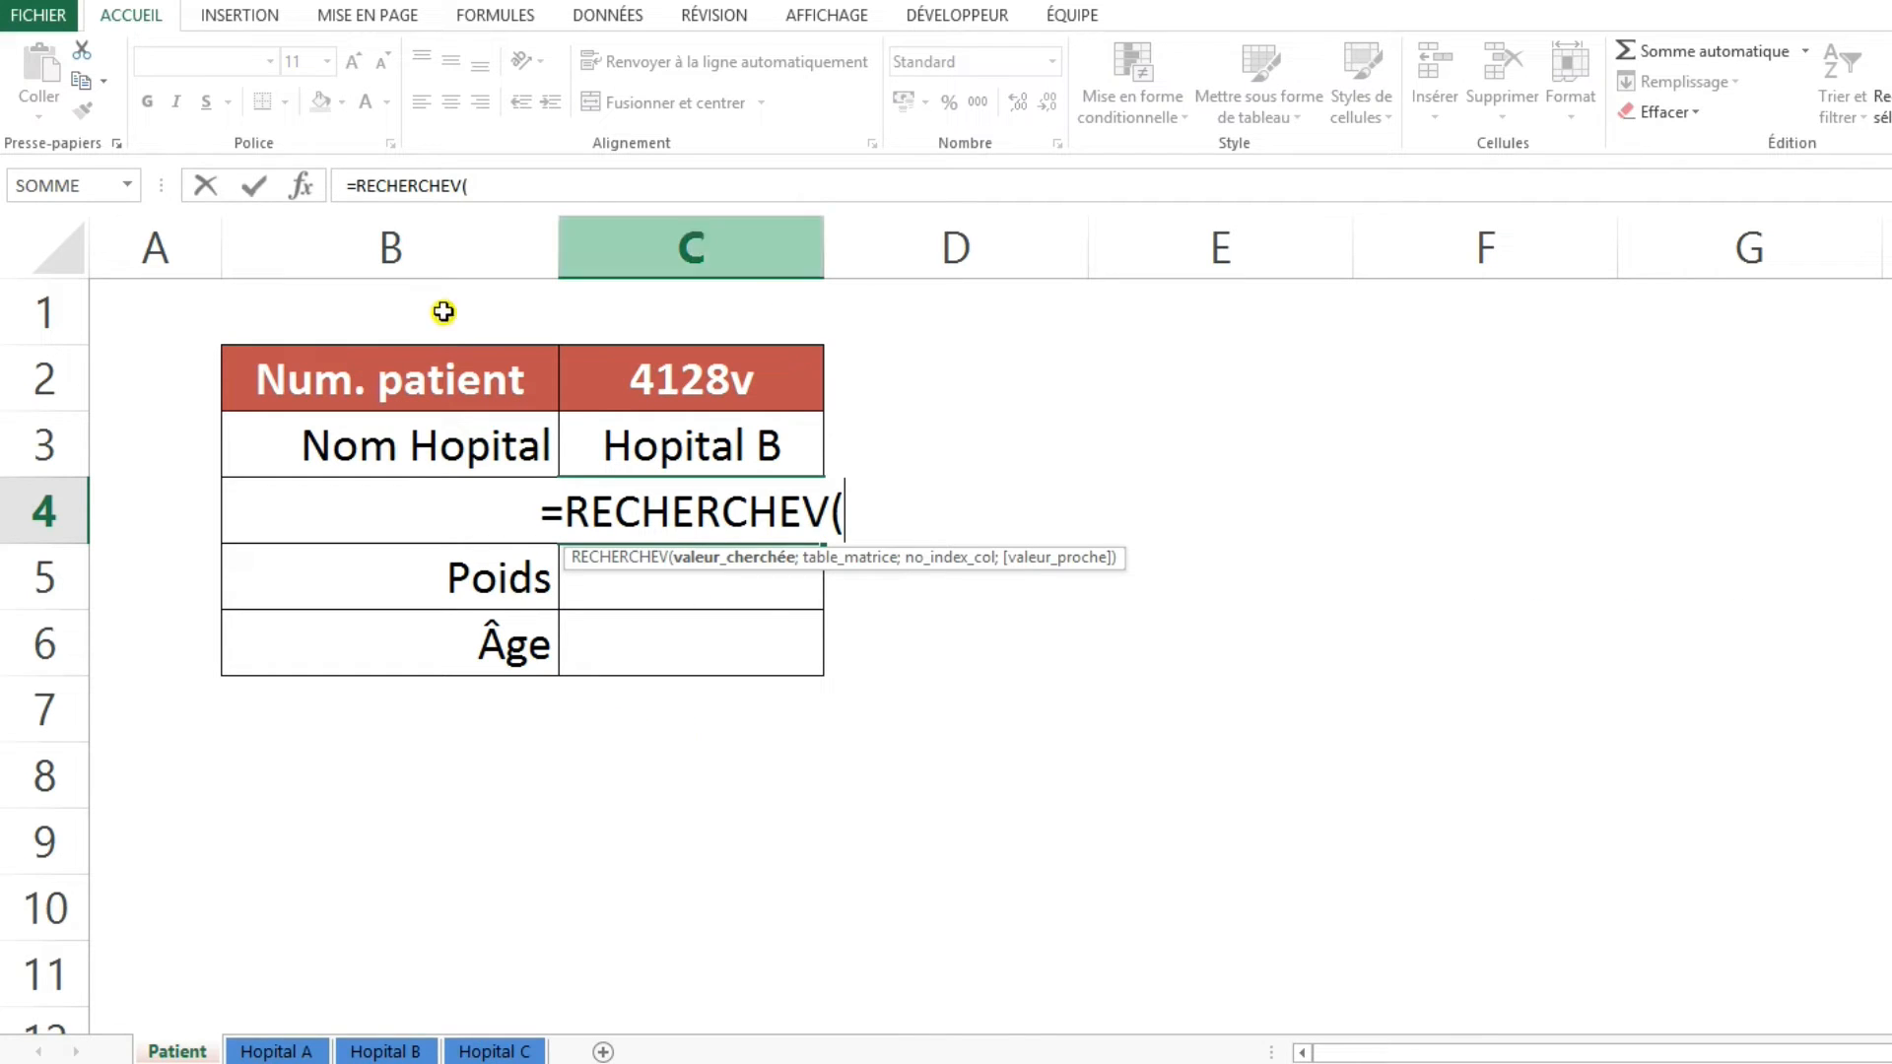
{"action": "left_click", "coordinate": [674, 375]}
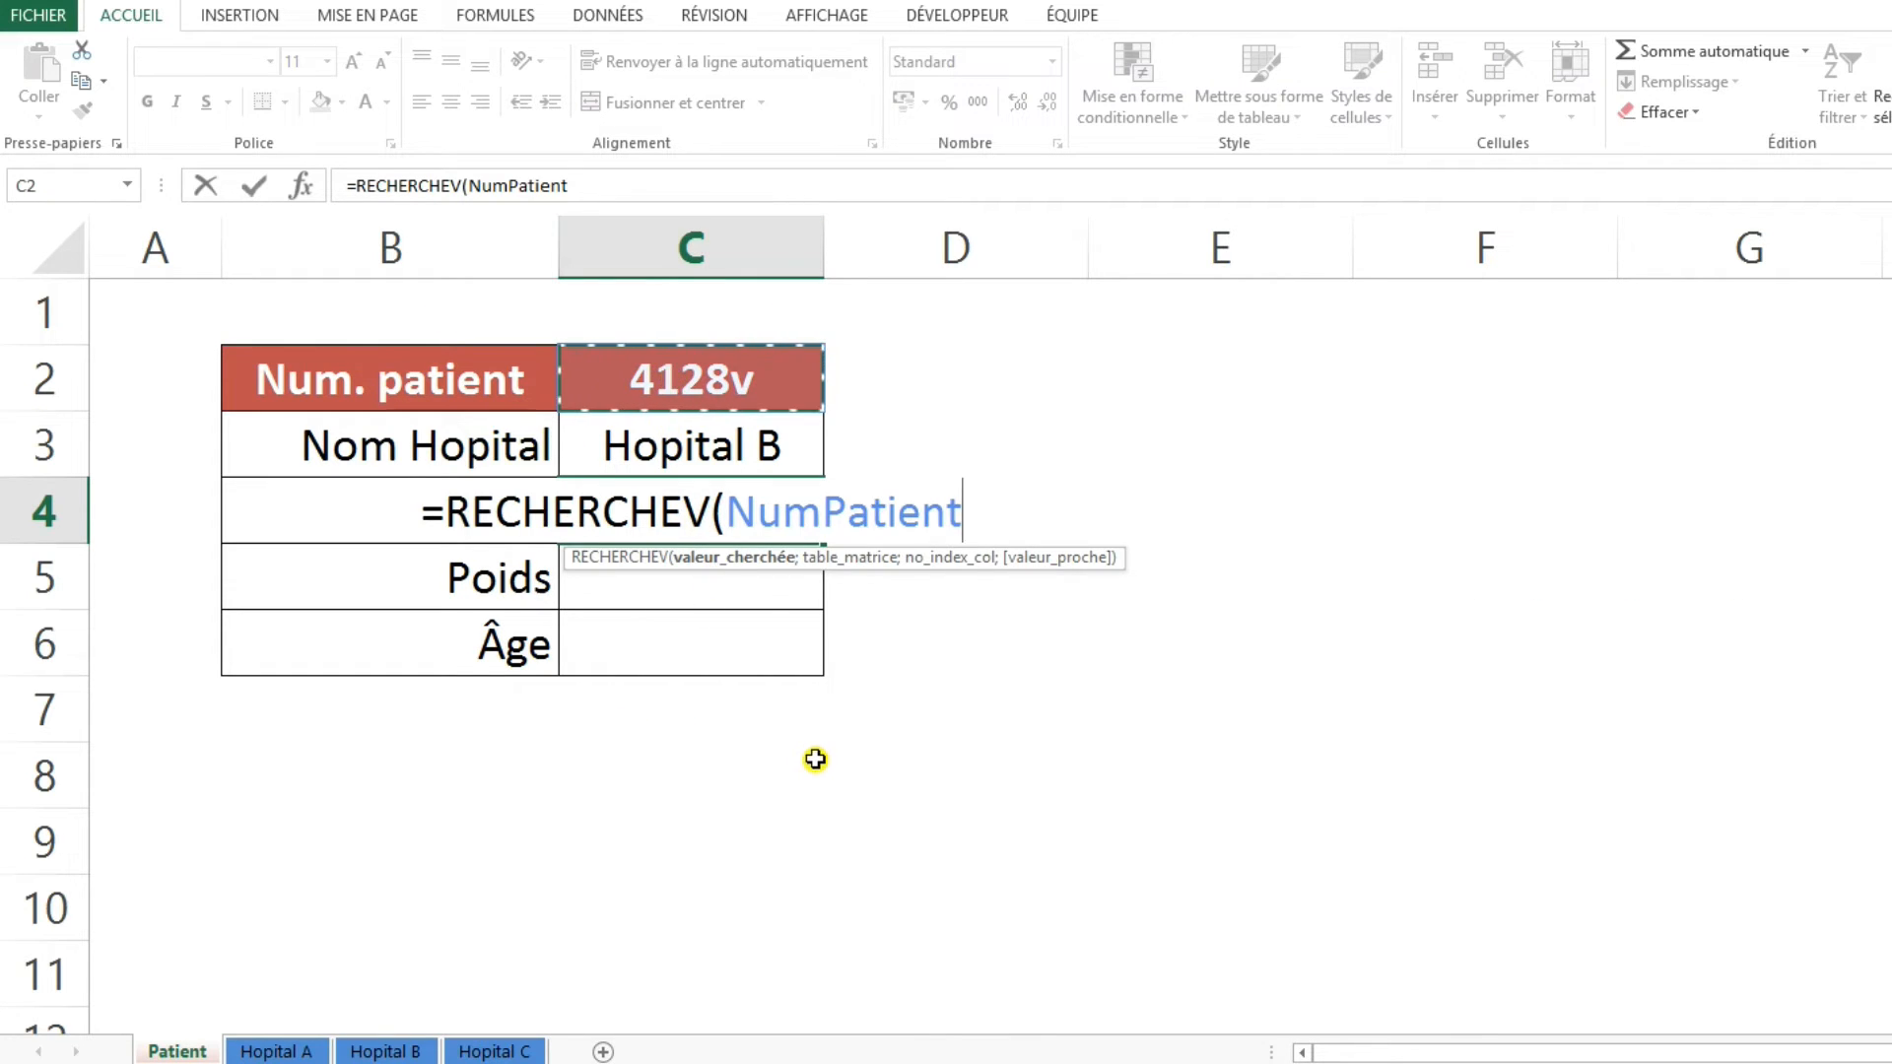
{"action": "type", "text": ";"}
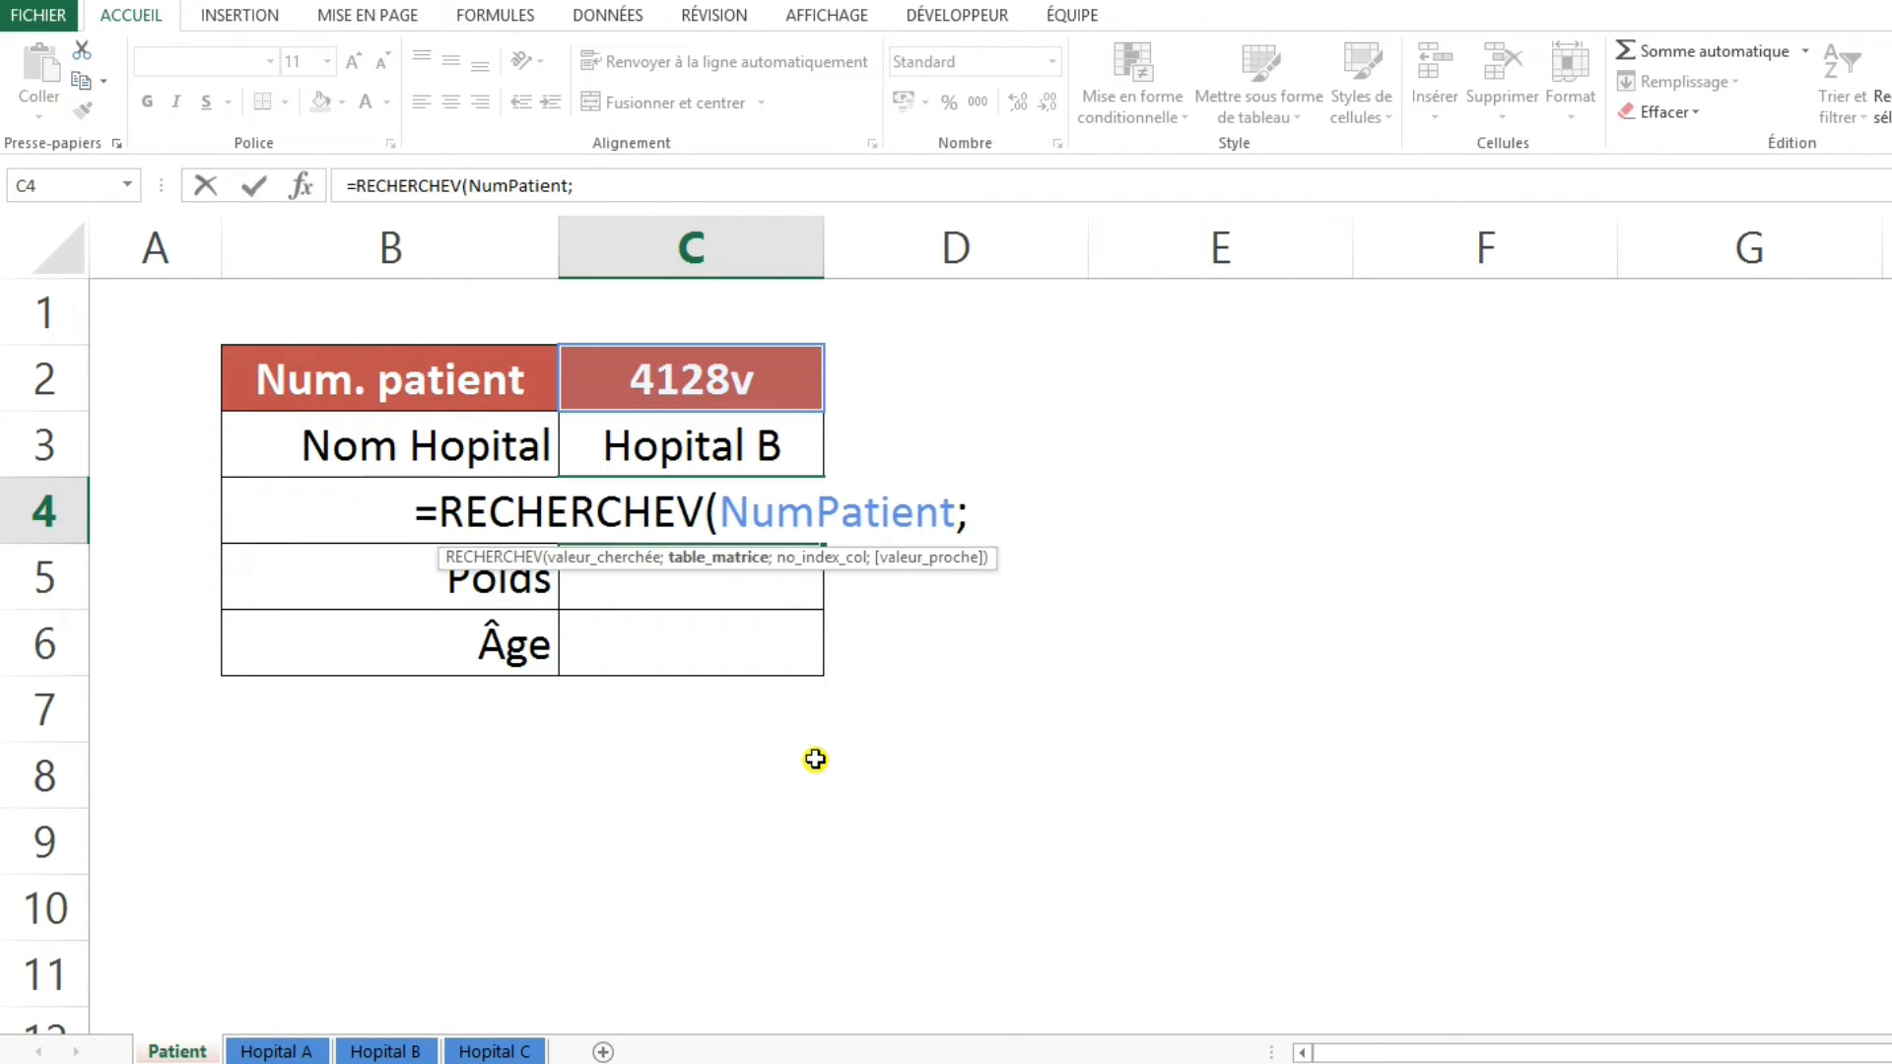
Open an SI function as the table argument with the logical test C3="Hopital A", followed by a separator
{"action": "type", "text": "SI("}
{"action": "left_click", "coordinate": [644, 442]}
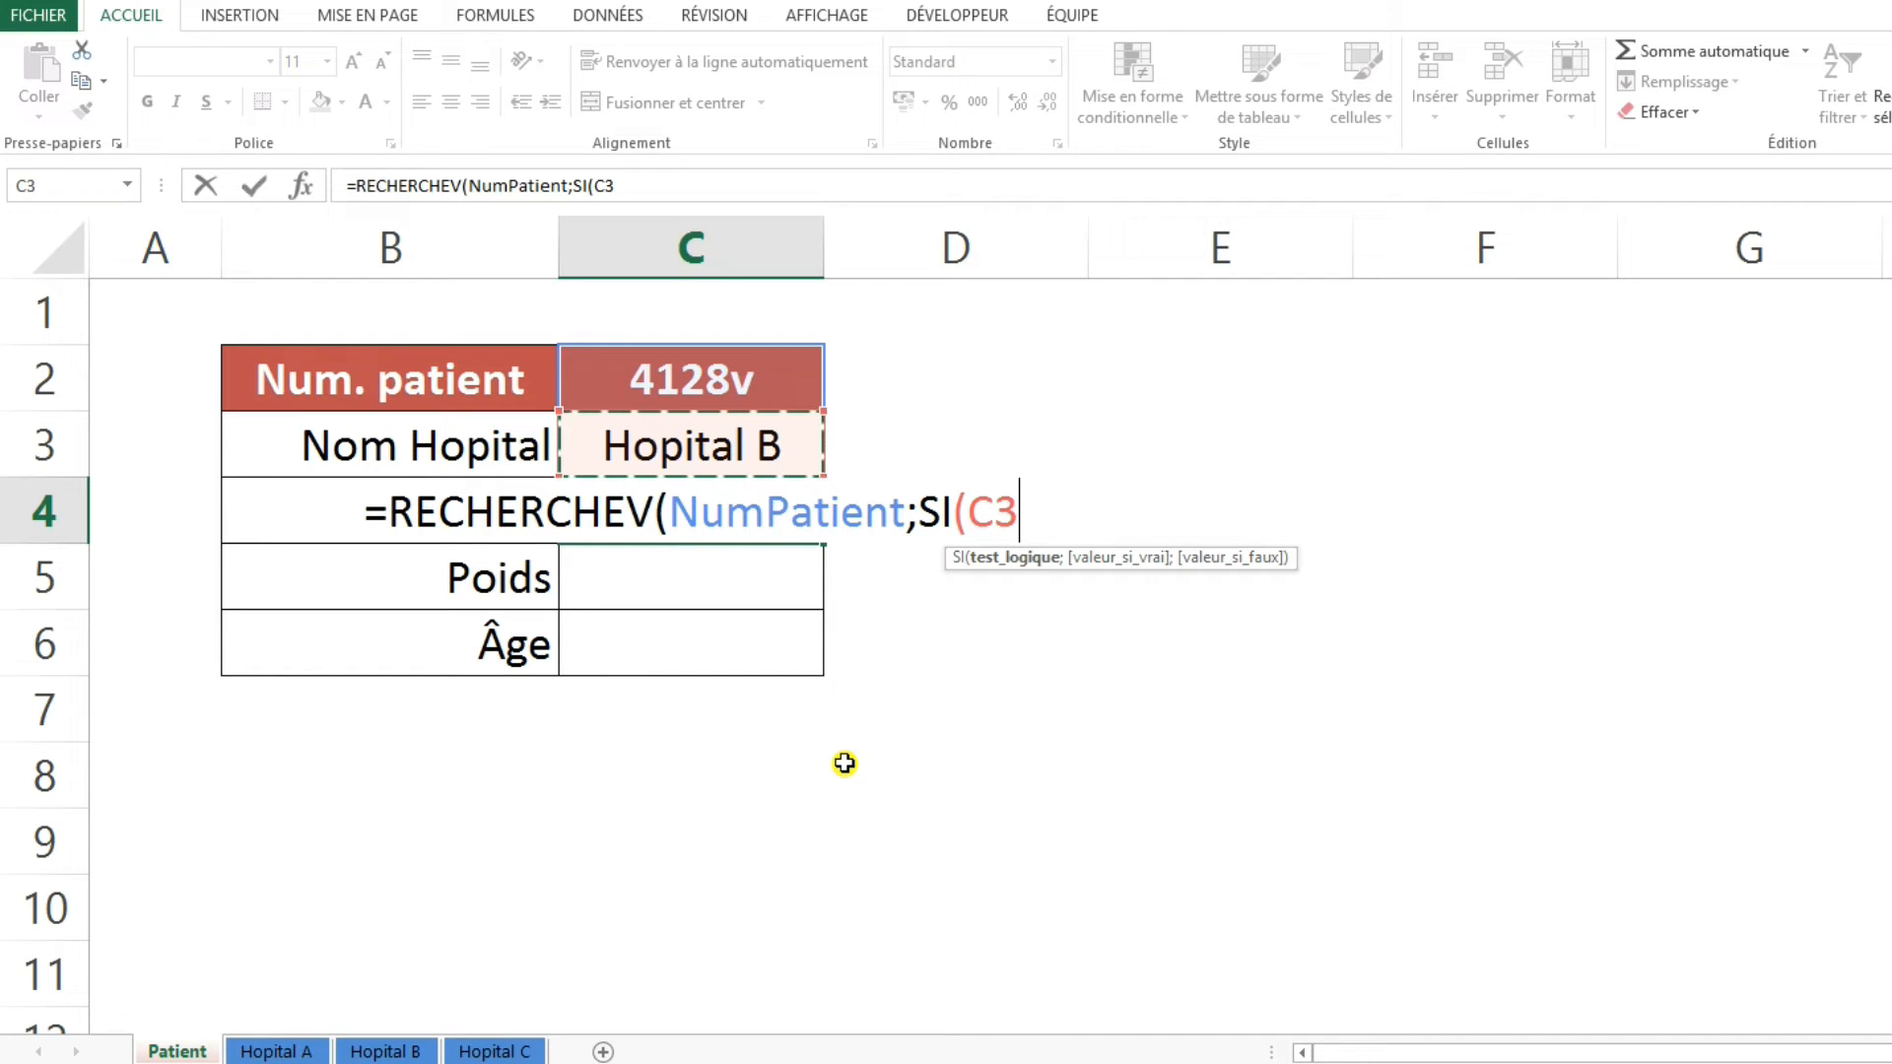
{"action": "type", "text": "="}
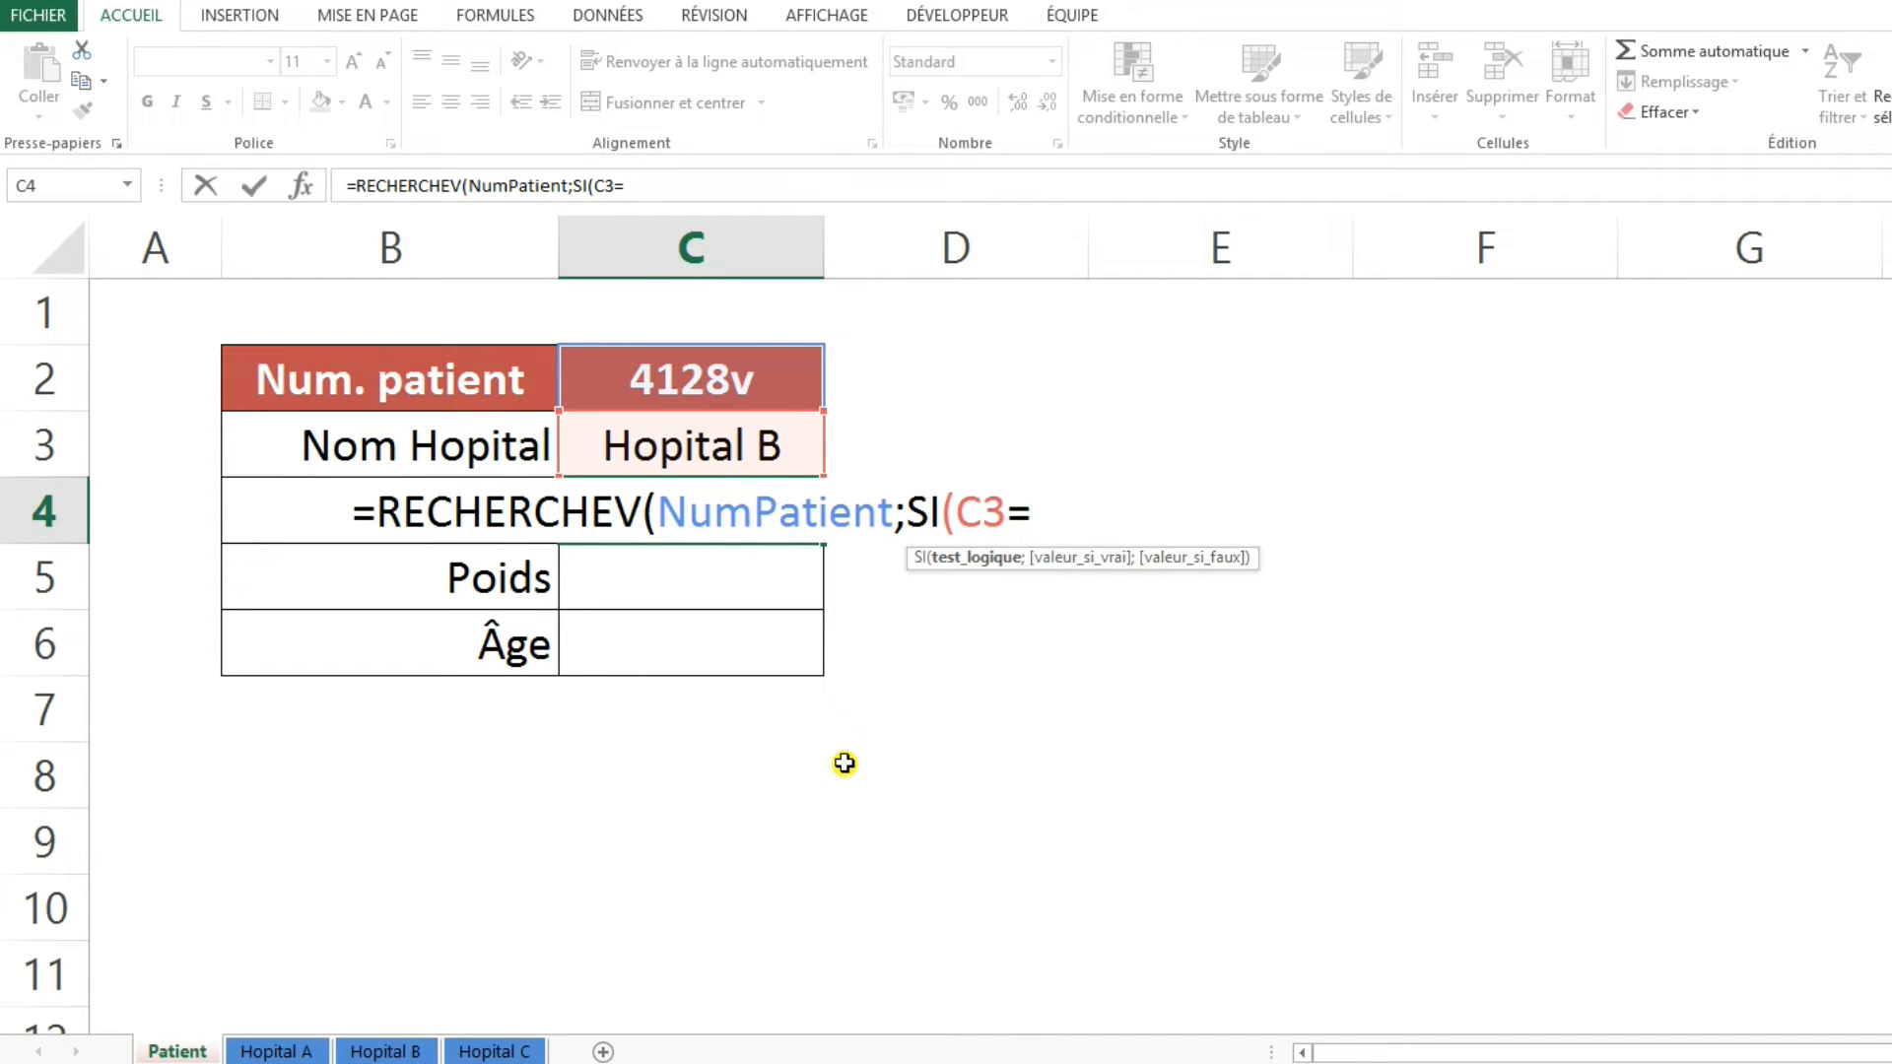
{"action": "type", "text": "\""}
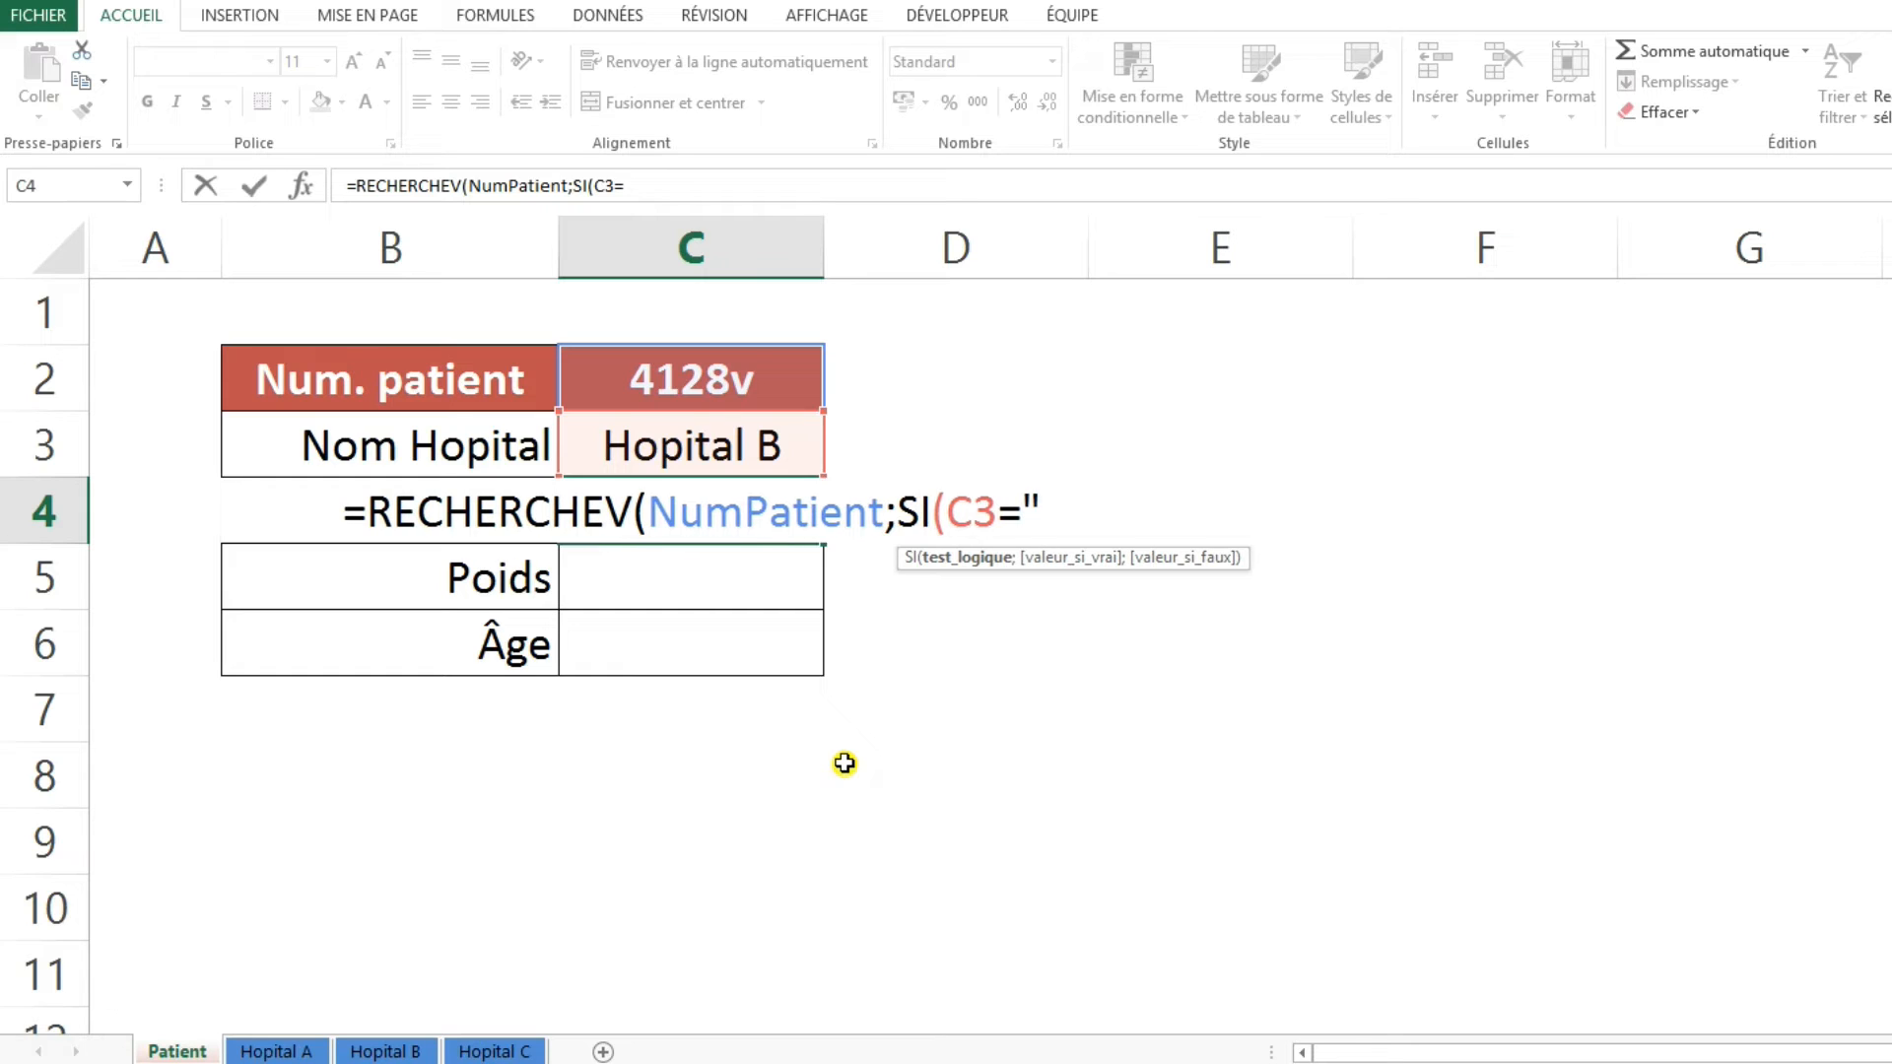
{"action": "type", "text": "Hopital "}
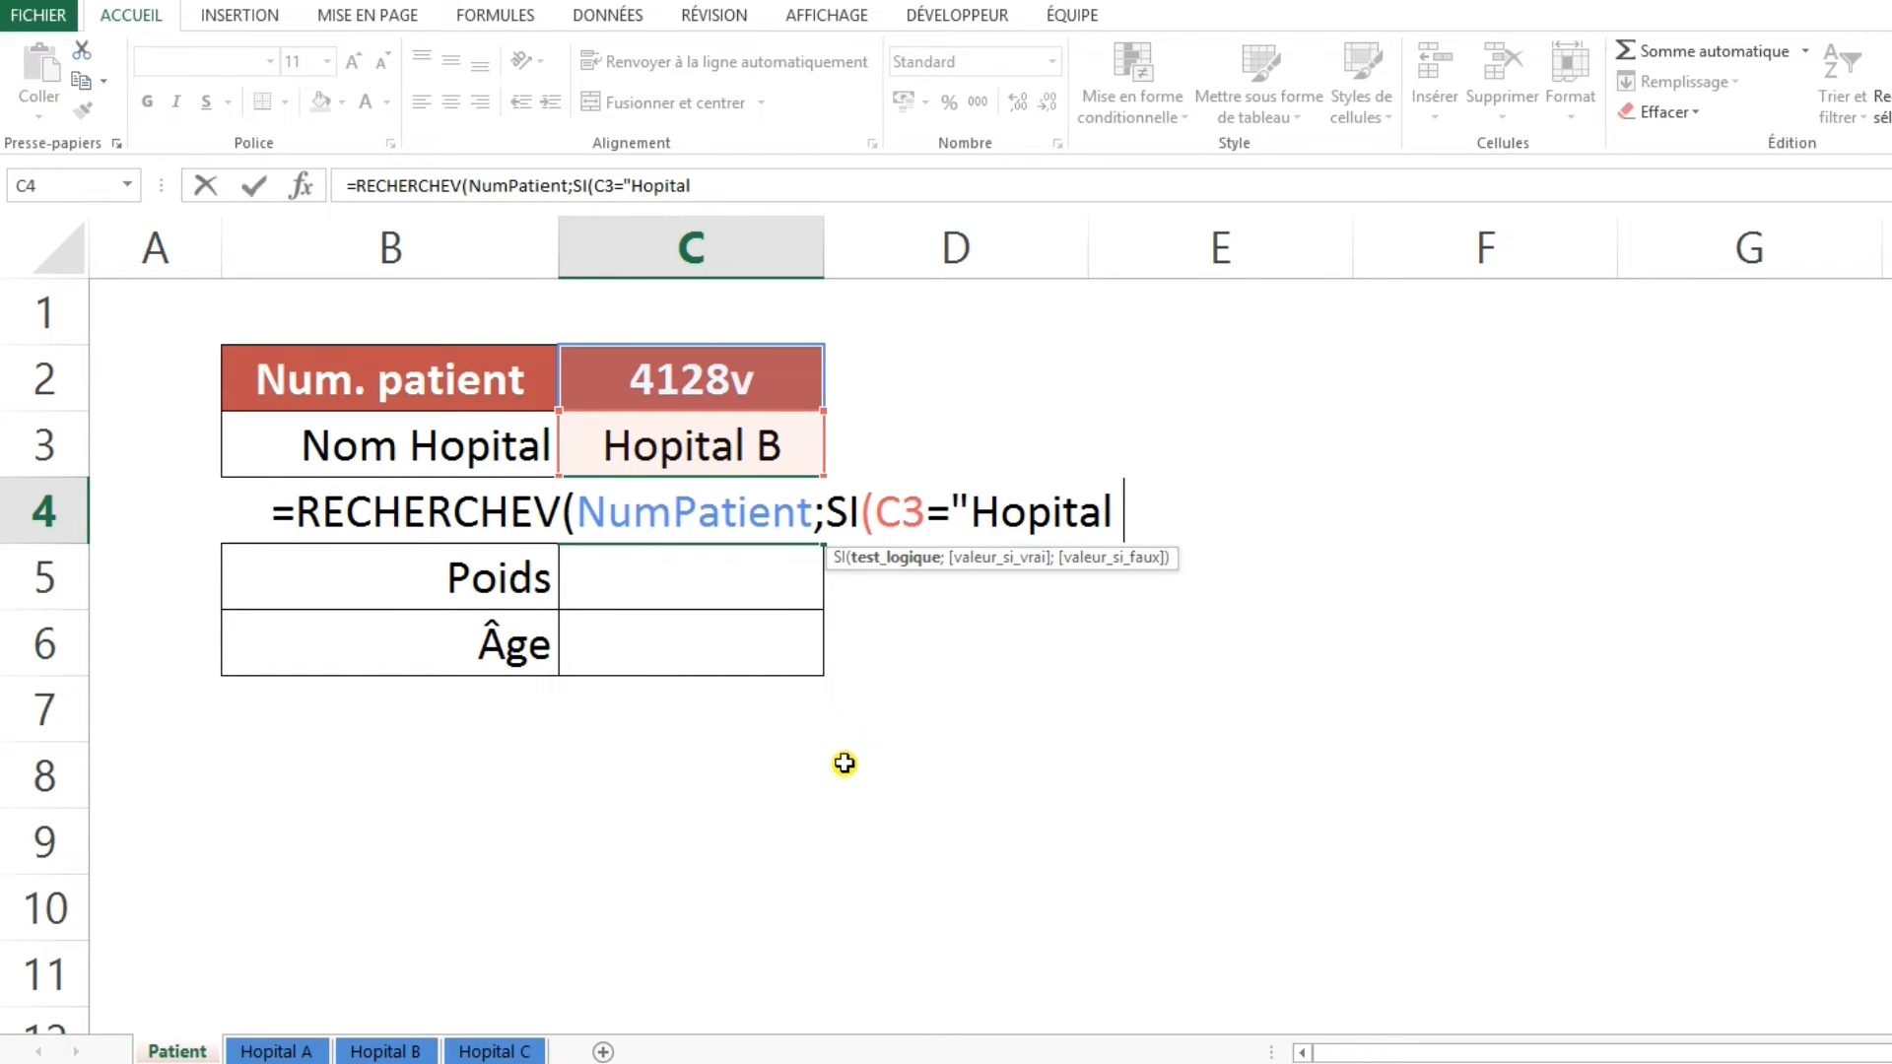
{"action": "type", "text": "A\""}
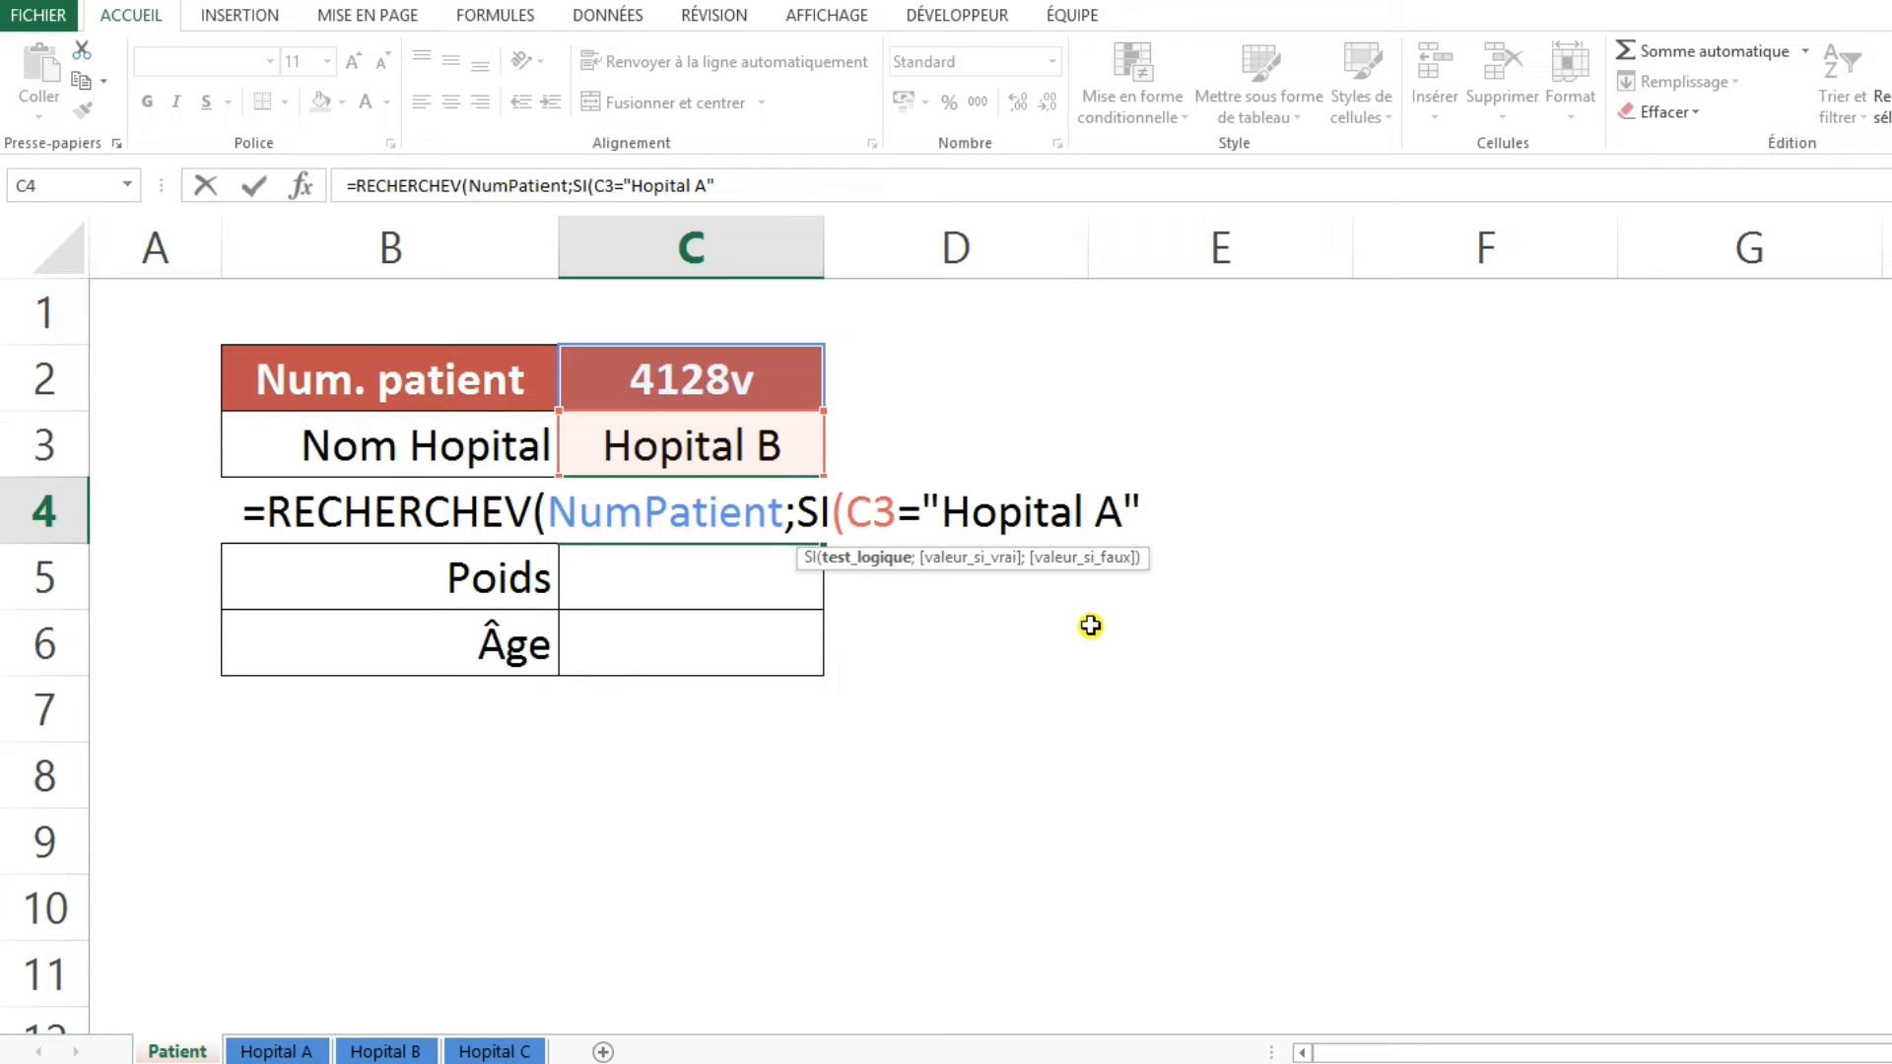
{"action": "type", "text": ";"}
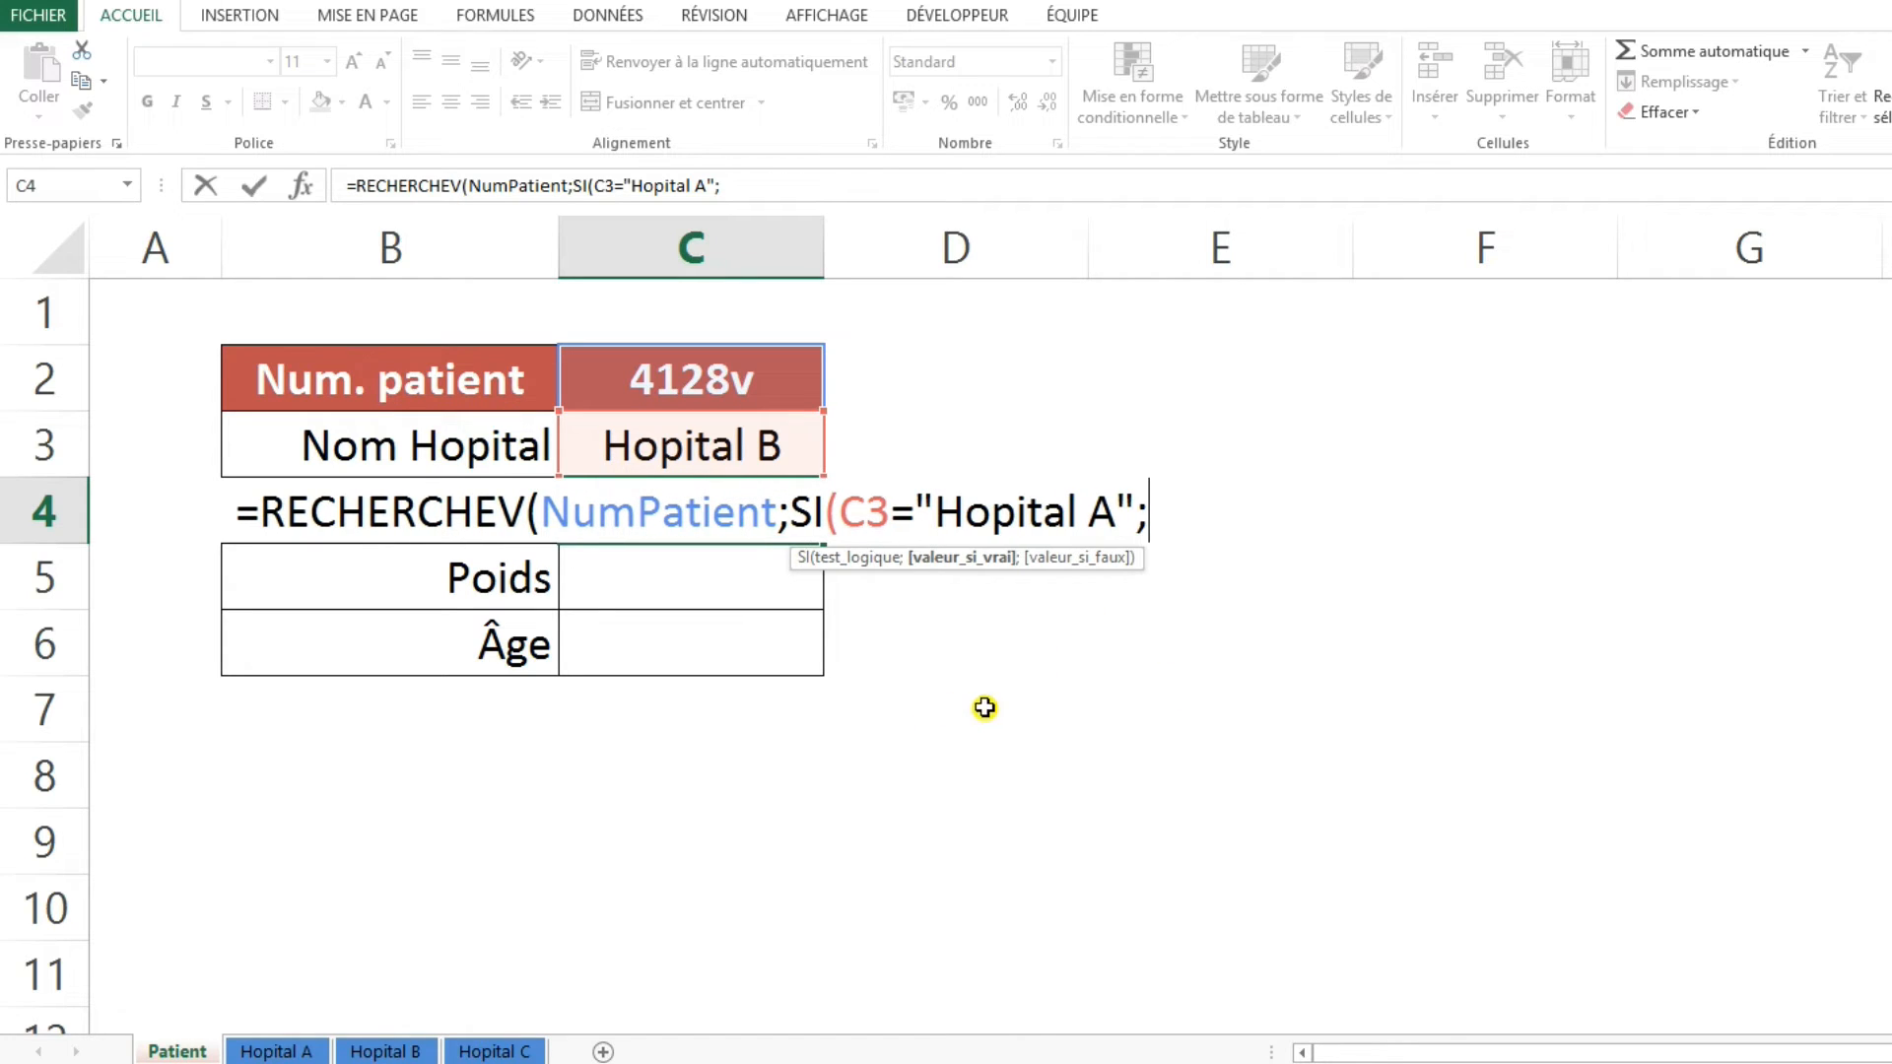
Use the named range TableHA as the first SI's value if true, followed by a separator
{"action": "type", "text": "Tab"}
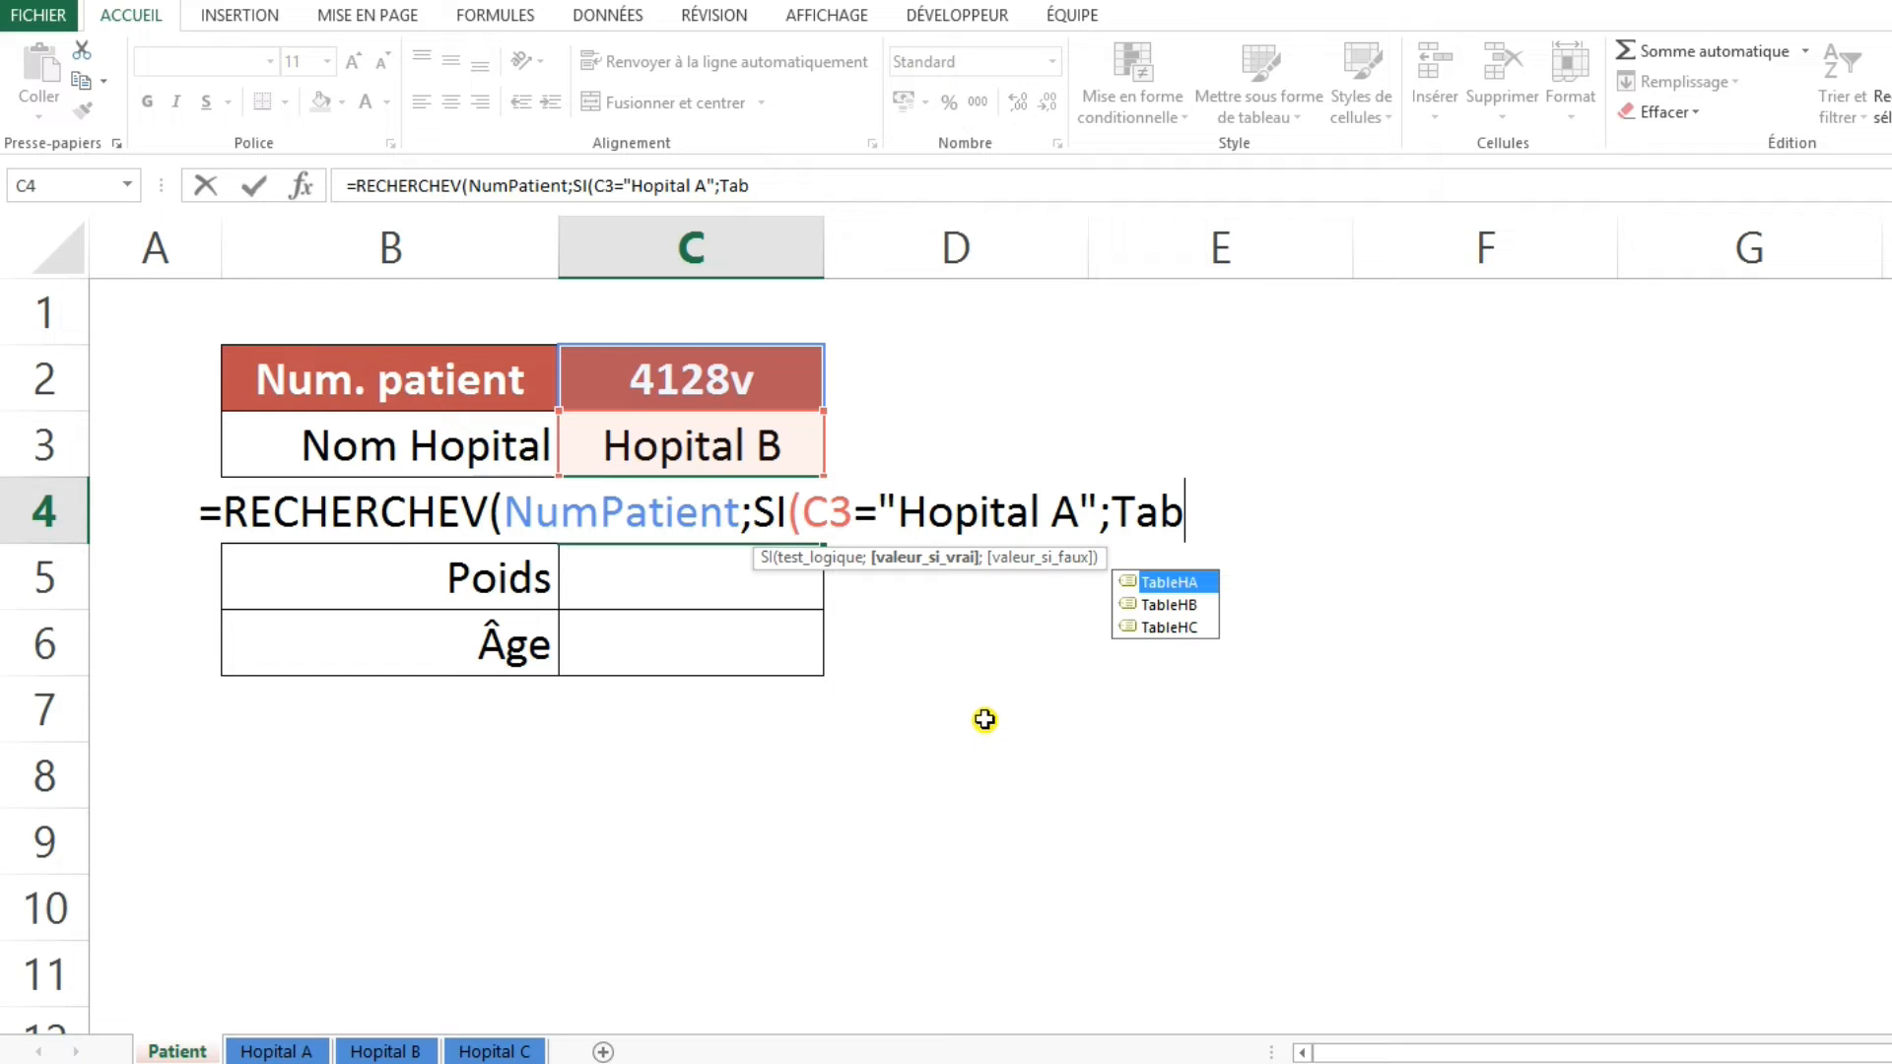
{"action": "double_click", "coordinate": [1167, 582]}
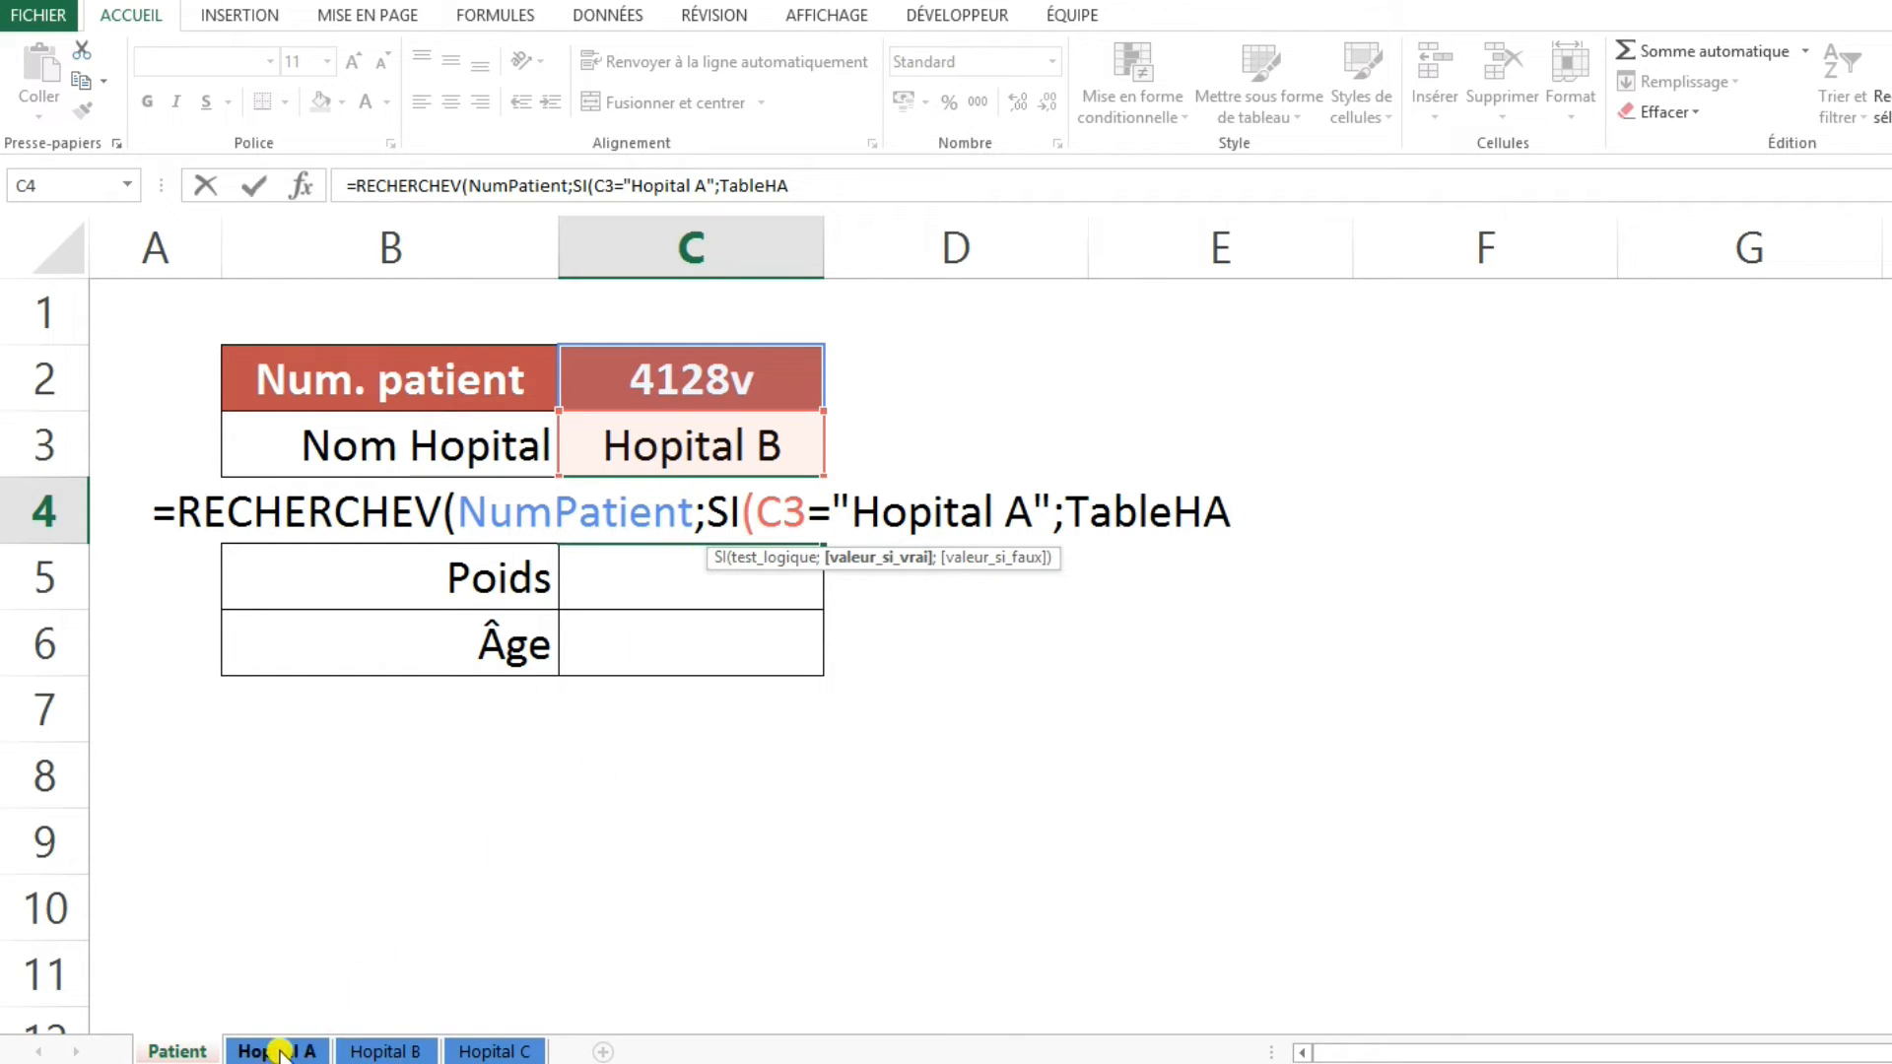
{"action": "type", "text": ";"}
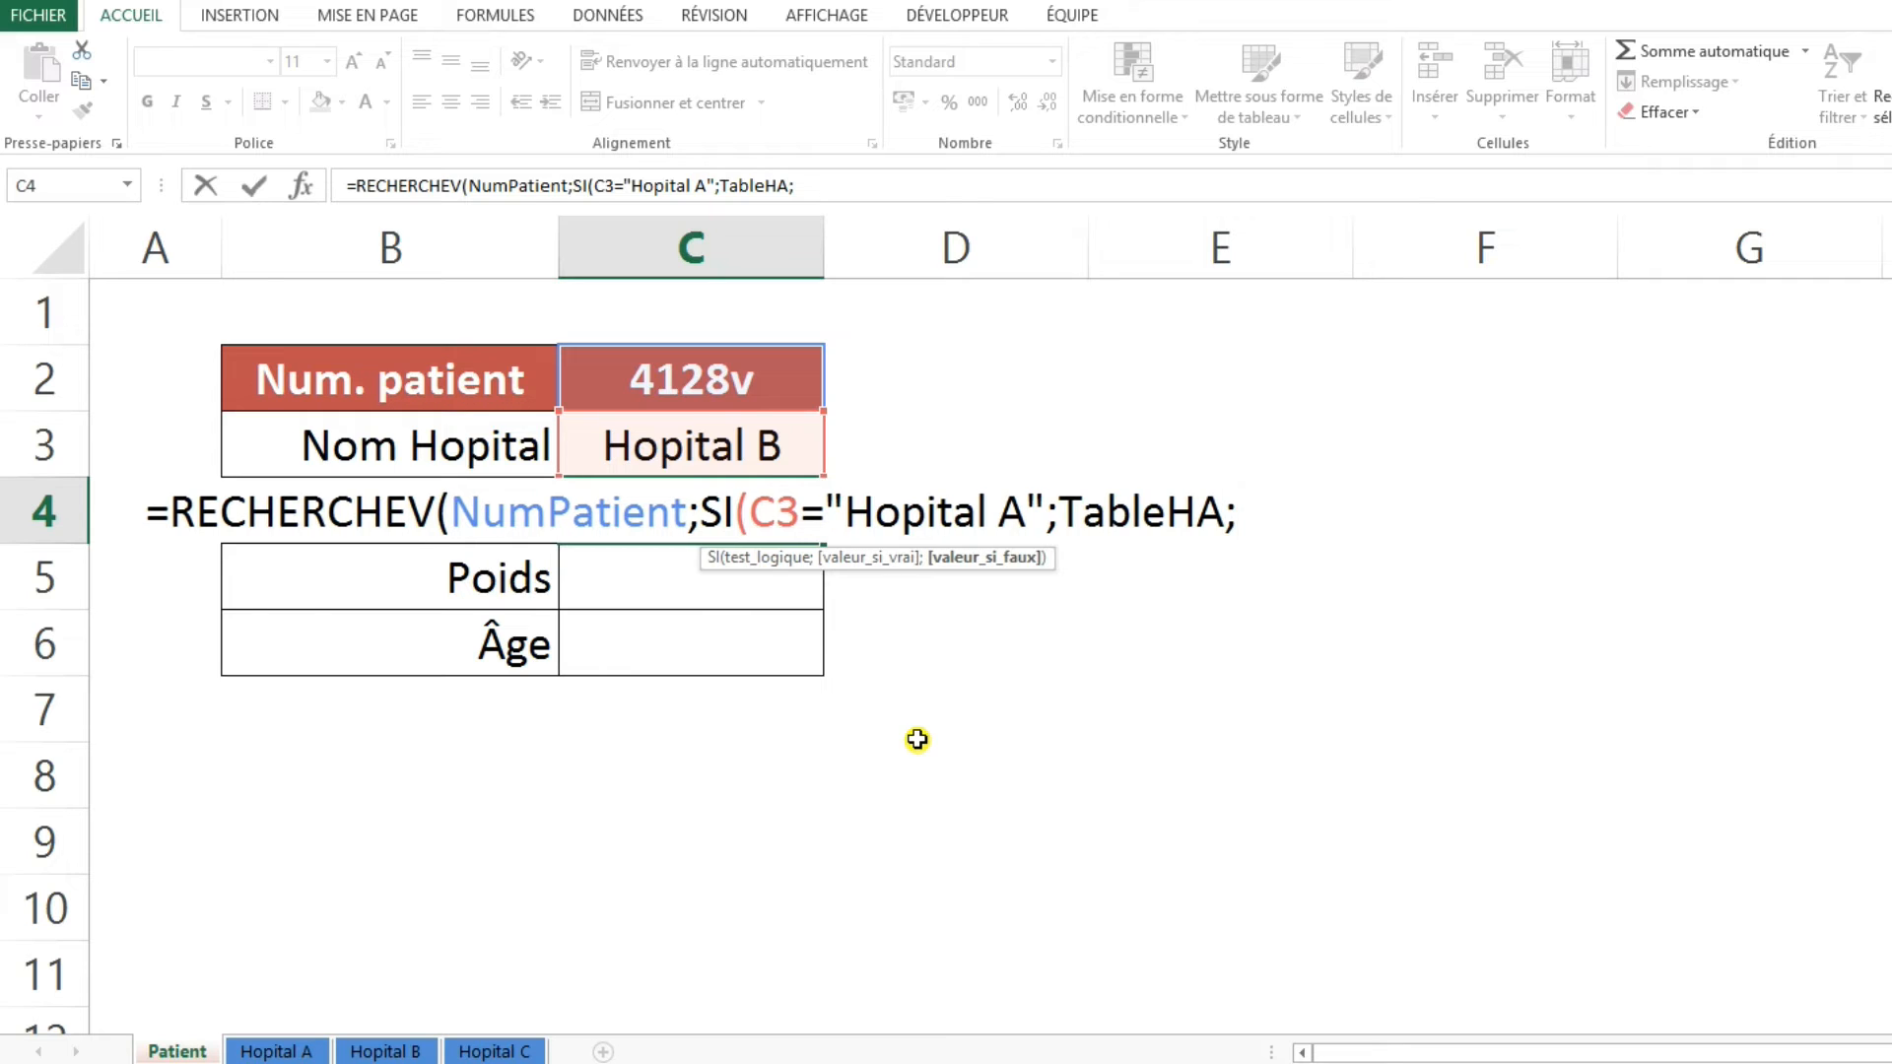
Nest a second SI as the value if false, with the logical test C3="Hopital B" and a separator
{"action": "type", "text": "SI("}
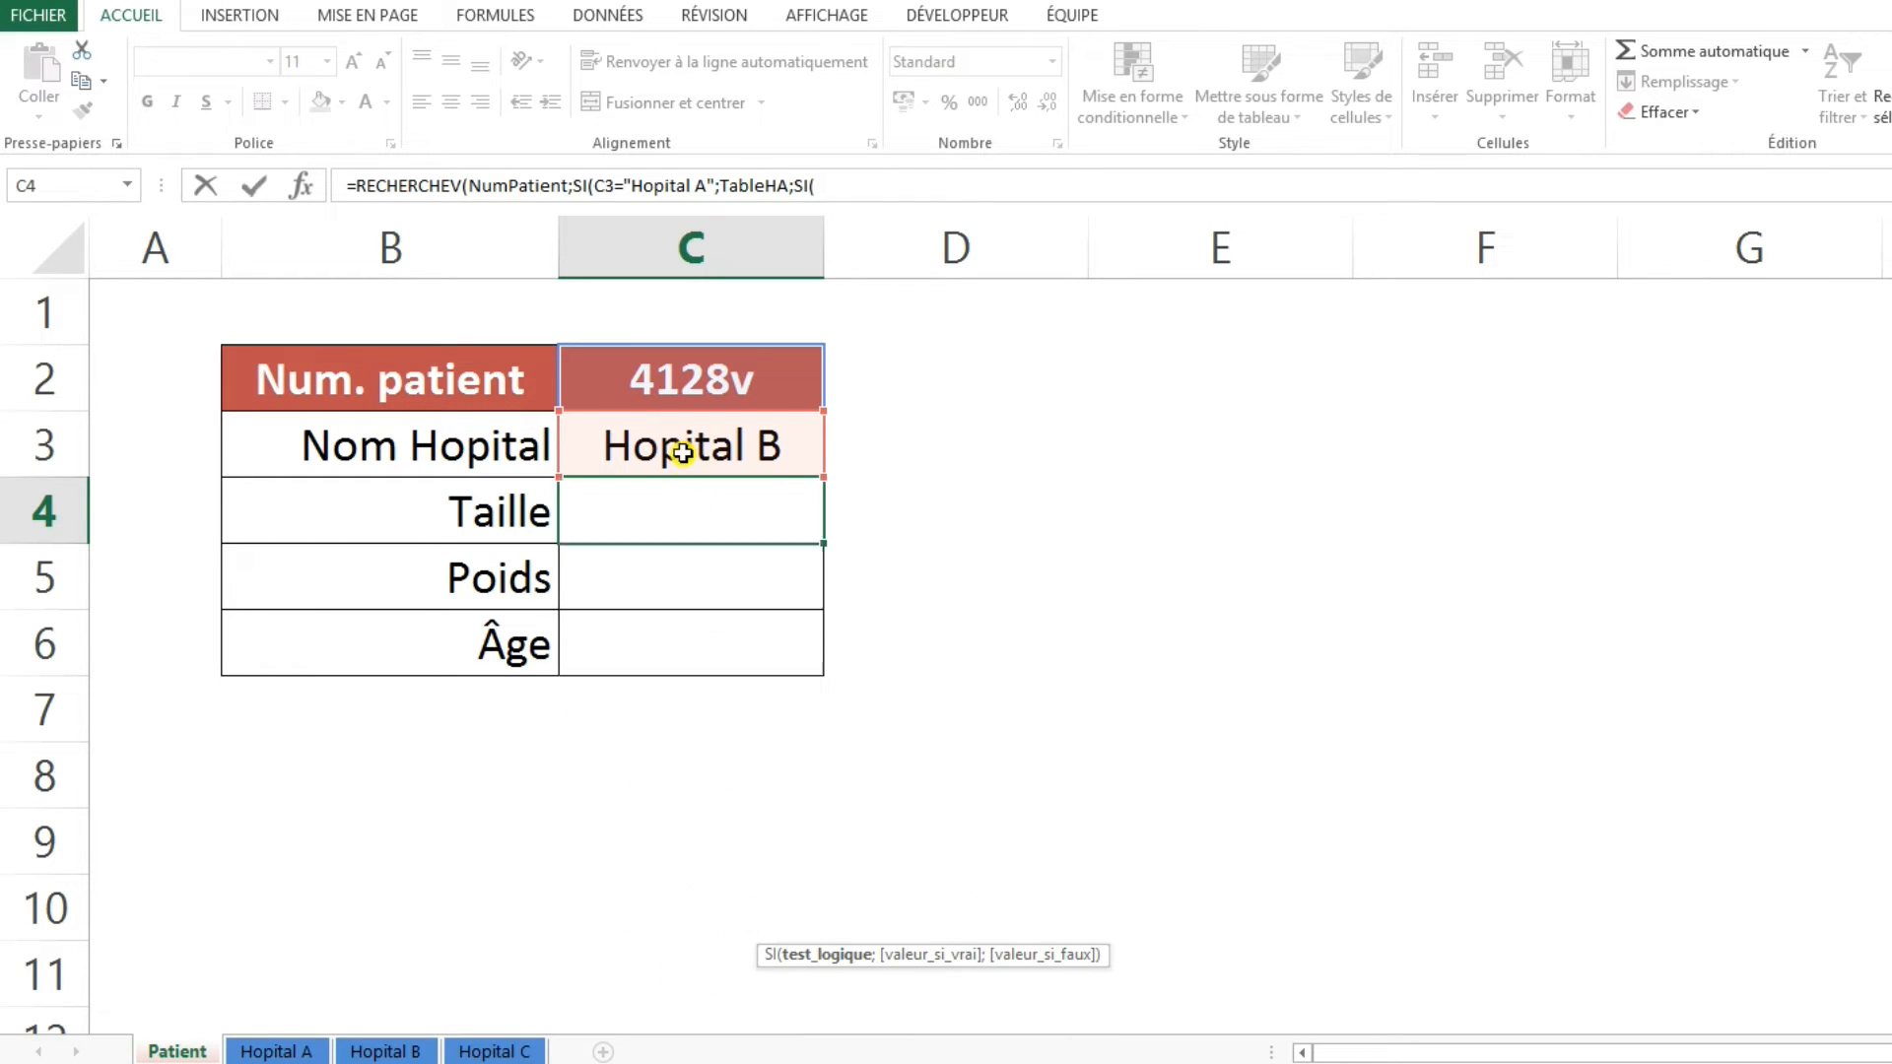
{"action": "left_click", "coordinate": [683, 454]}
{"action": "type", "text": "=\"Hop"}
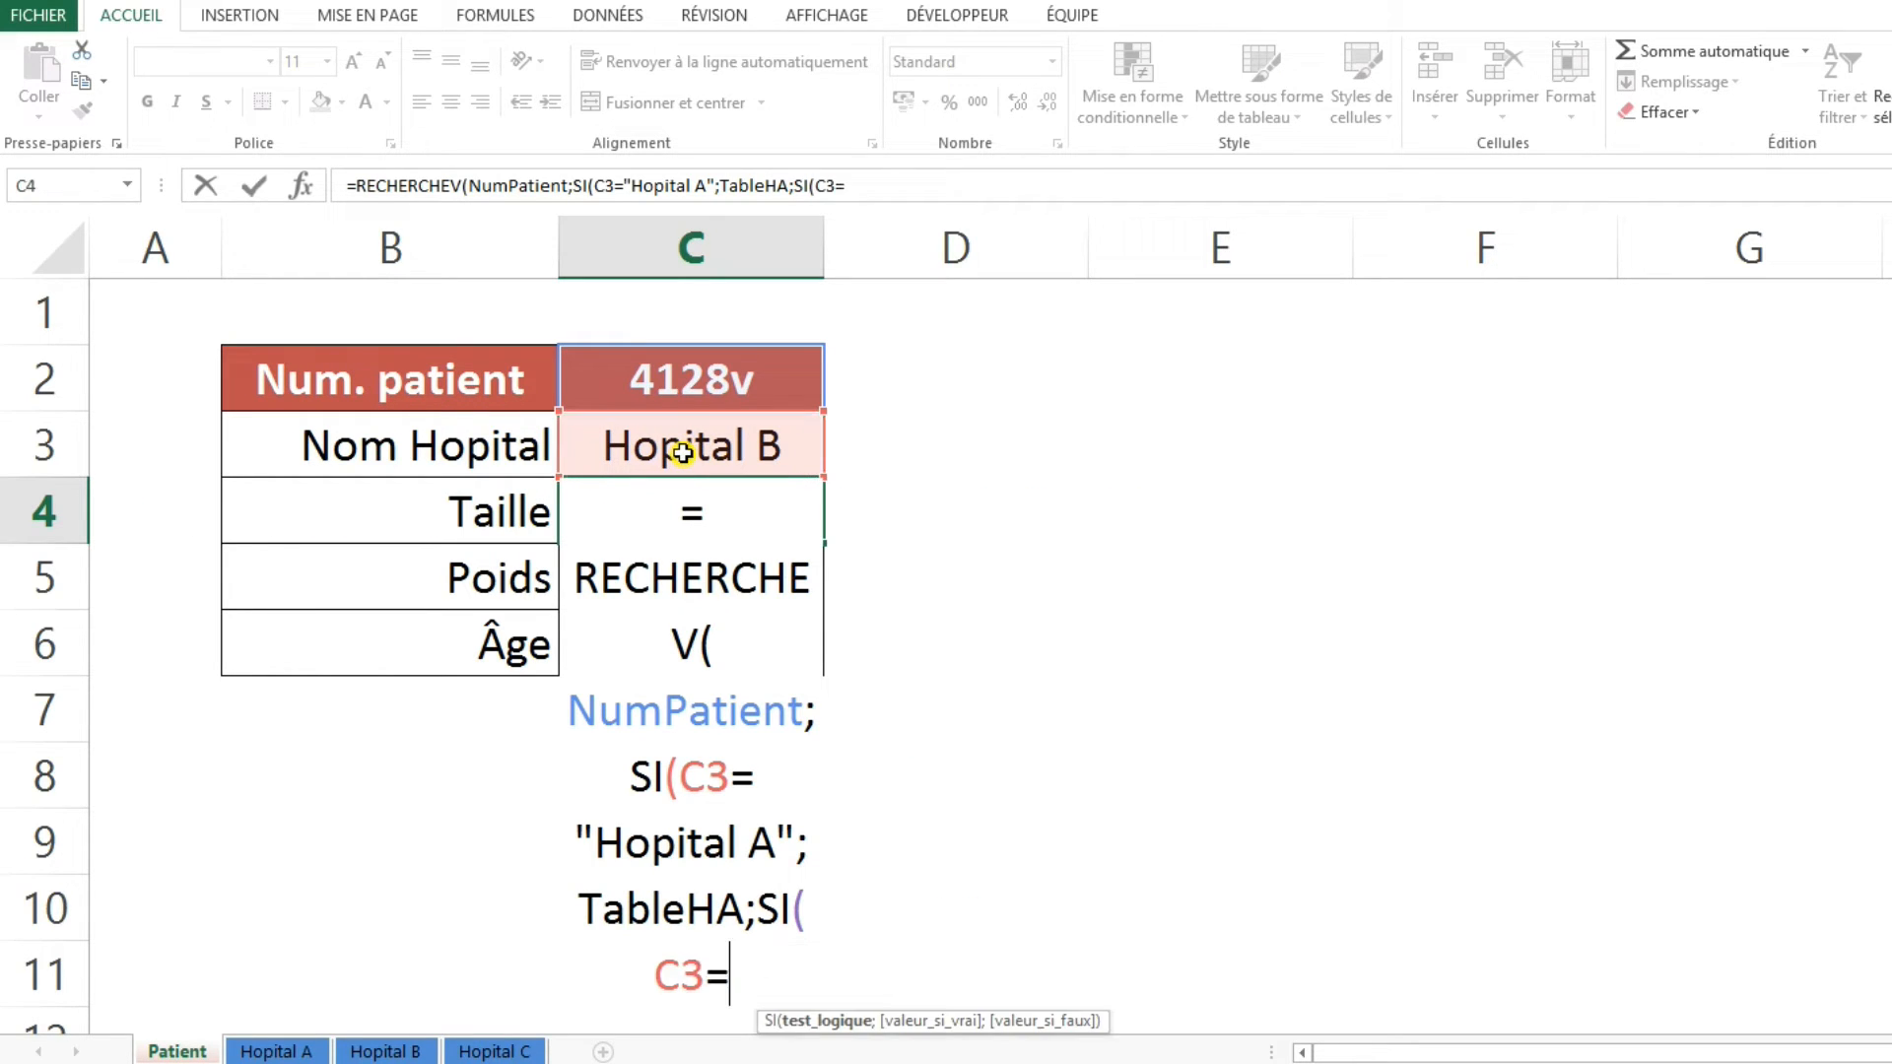
{"action": "type", "text": "ital "}
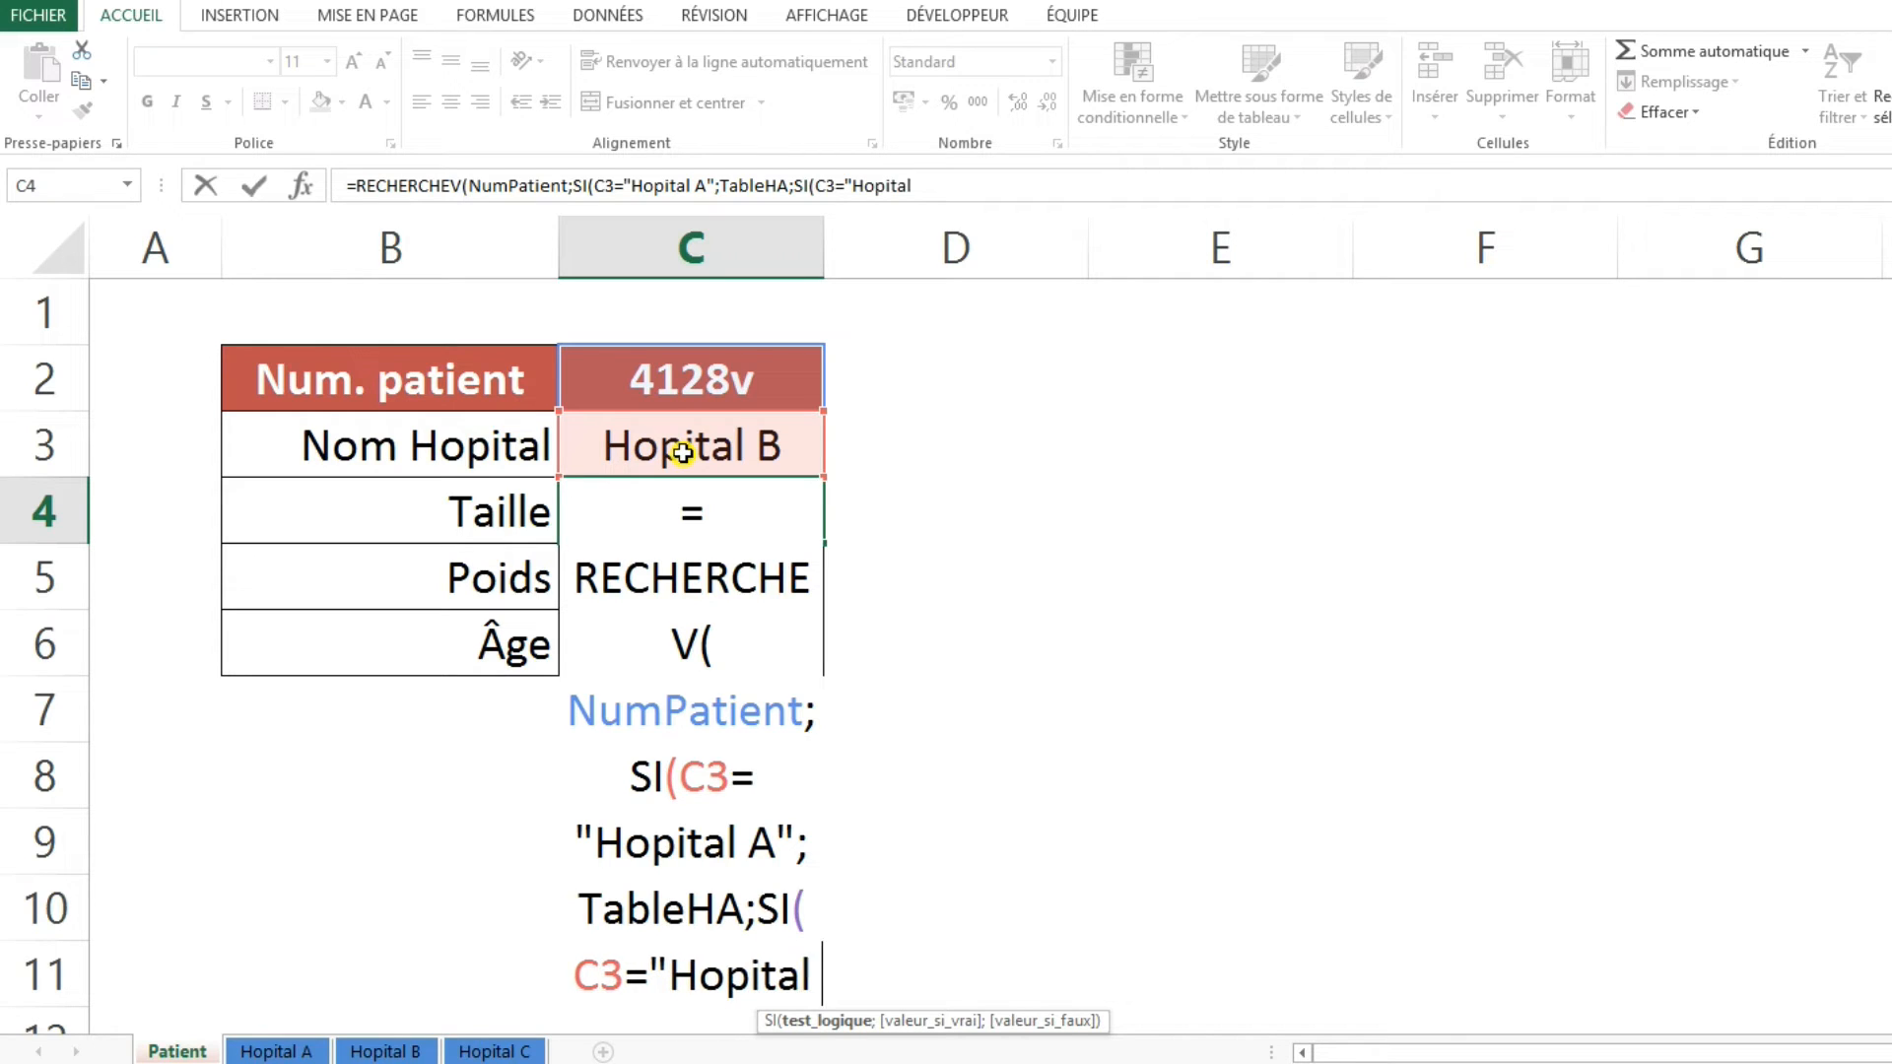
{"action": "type", "text": "B\";"}
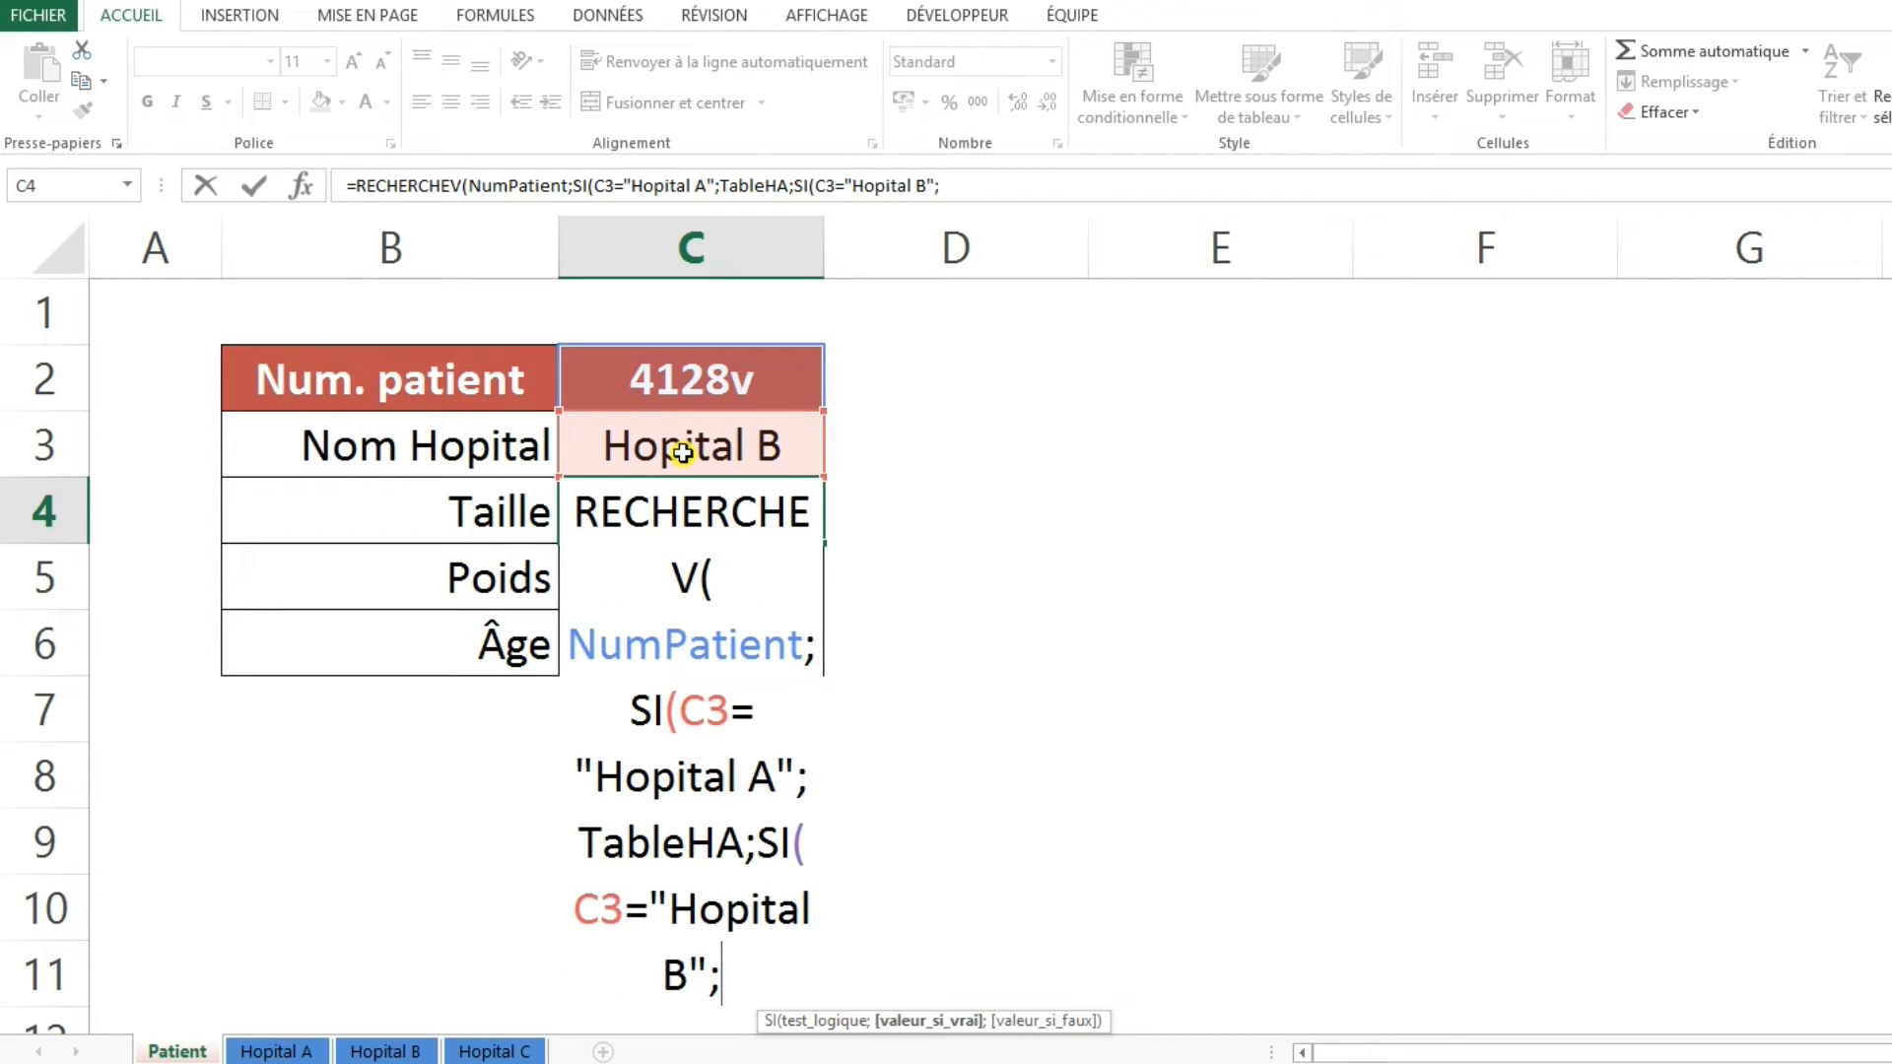
Use the named range TableHB as the second SI's value if true
{"action": "type", "text": "T"}
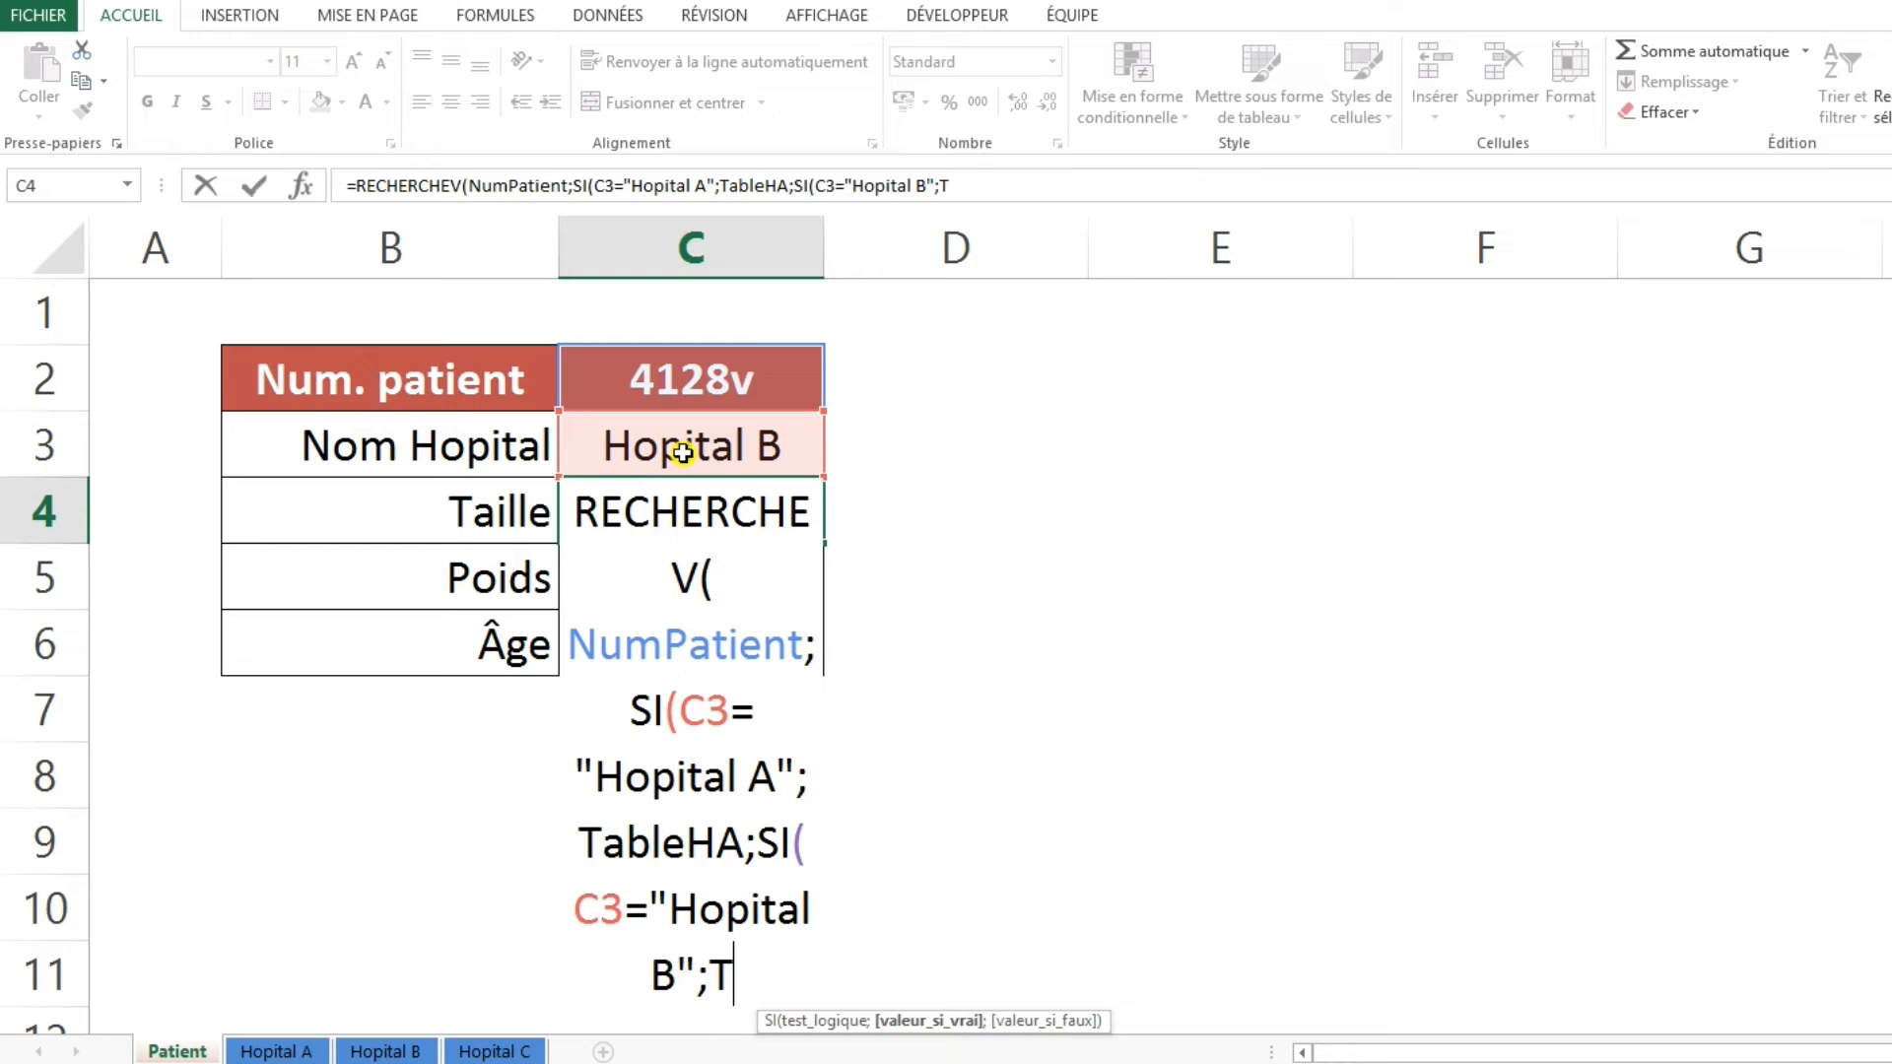
{"action": "type", "text": "ab"}
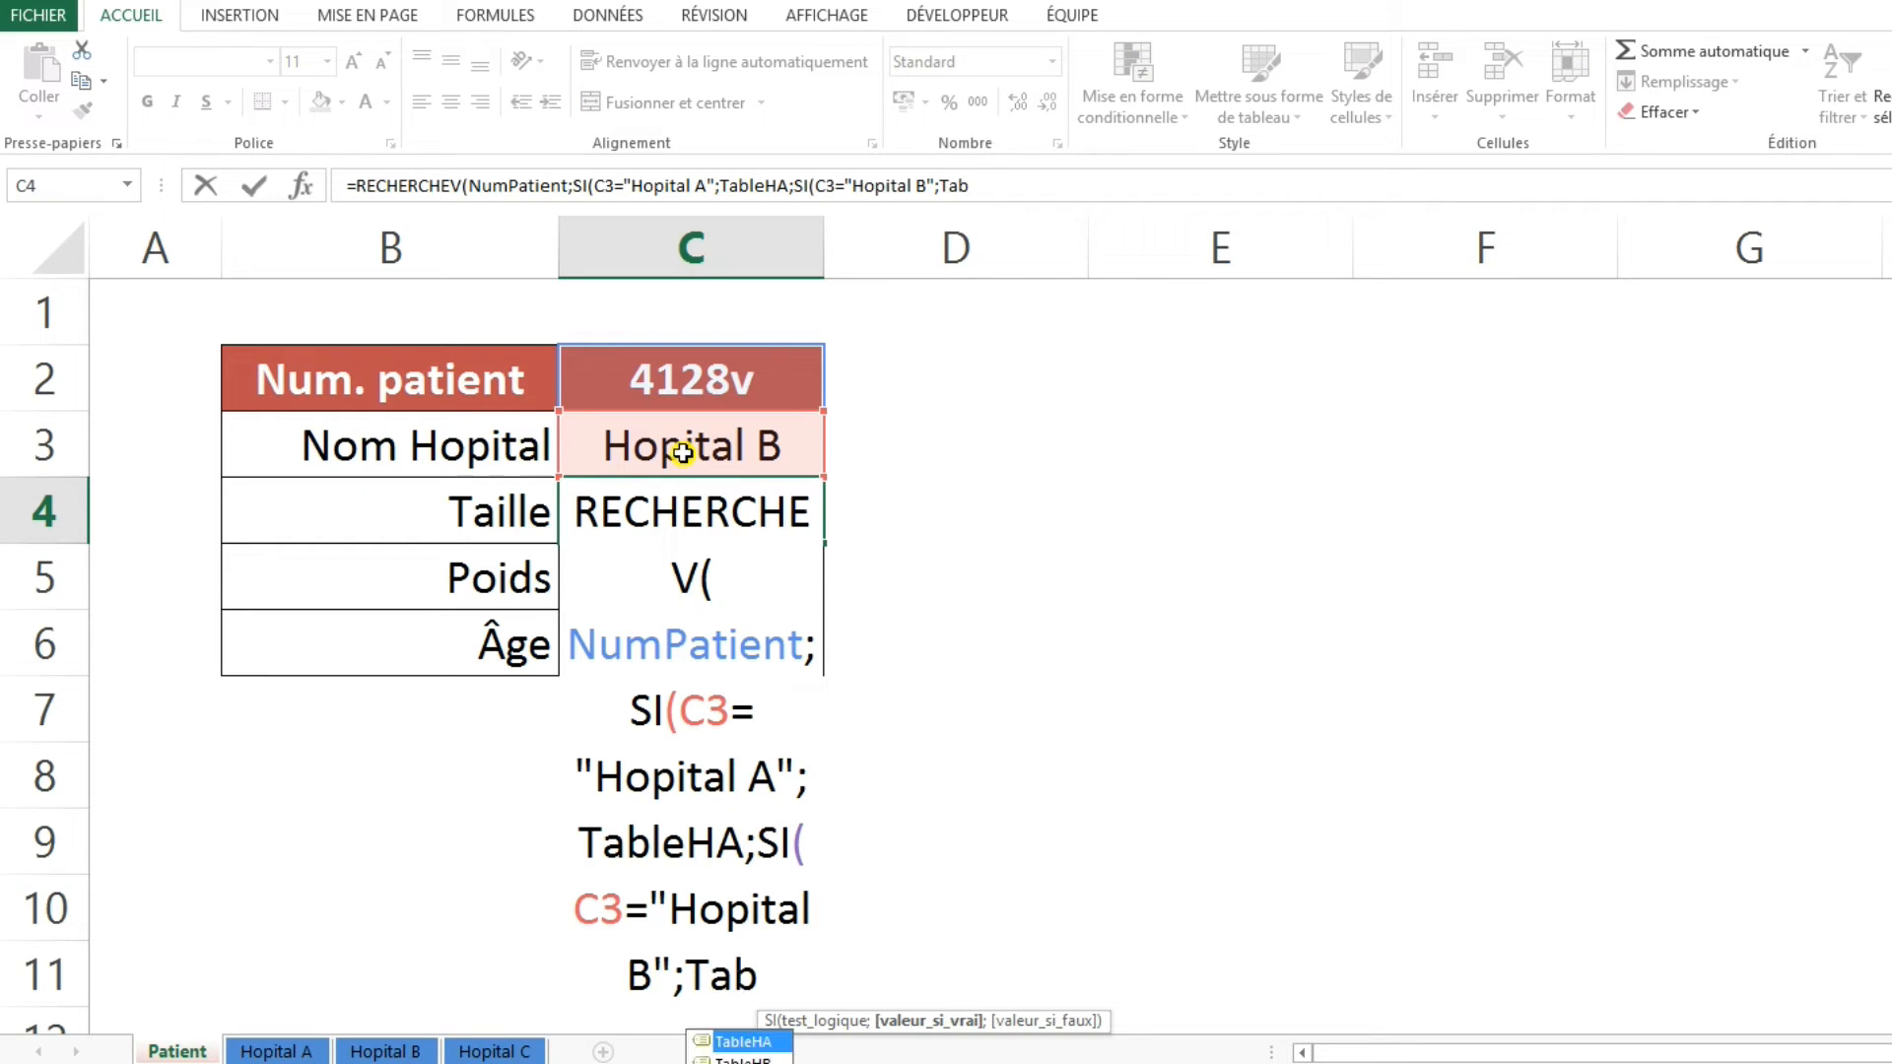
{"action": "double_click", "coordinate": [747, 1058]}
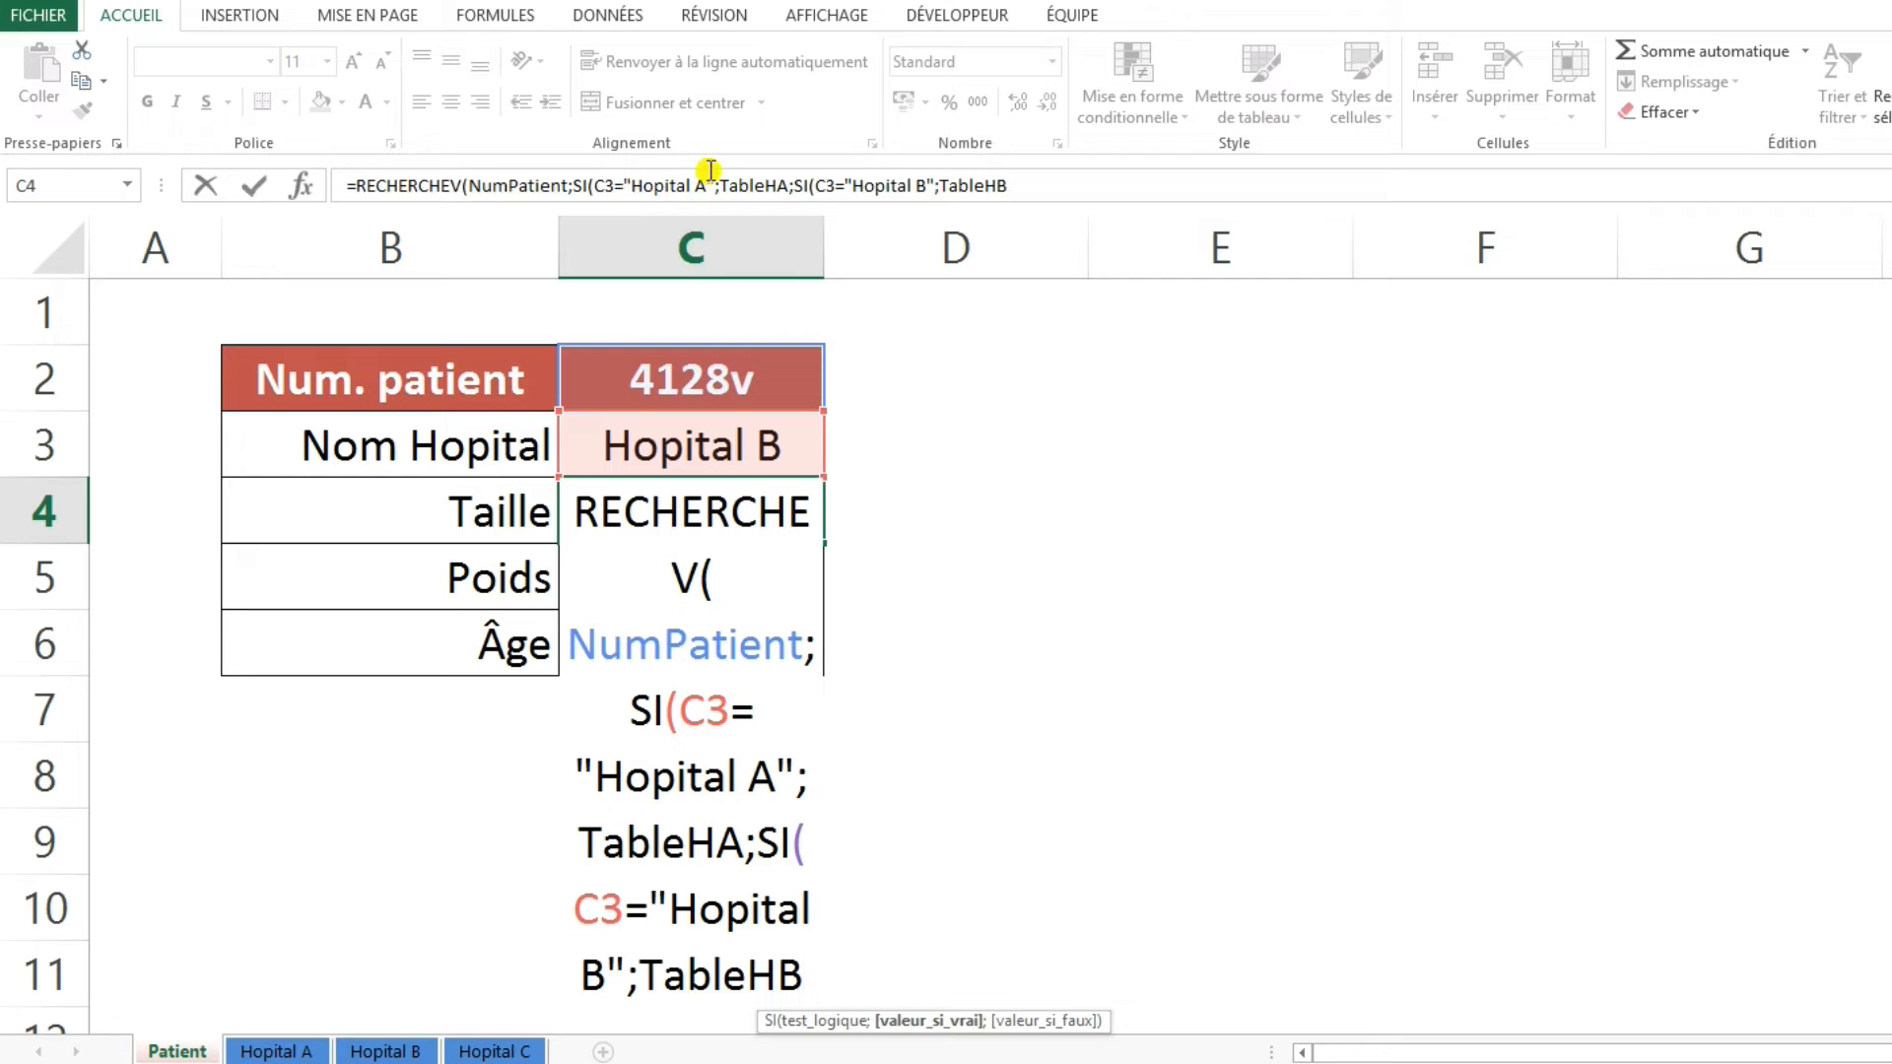
Nest a third SI as the next value if false, with the logical test C3="Hopital C" in quotes and a separator
{"action": "type", "text": ";SI("}
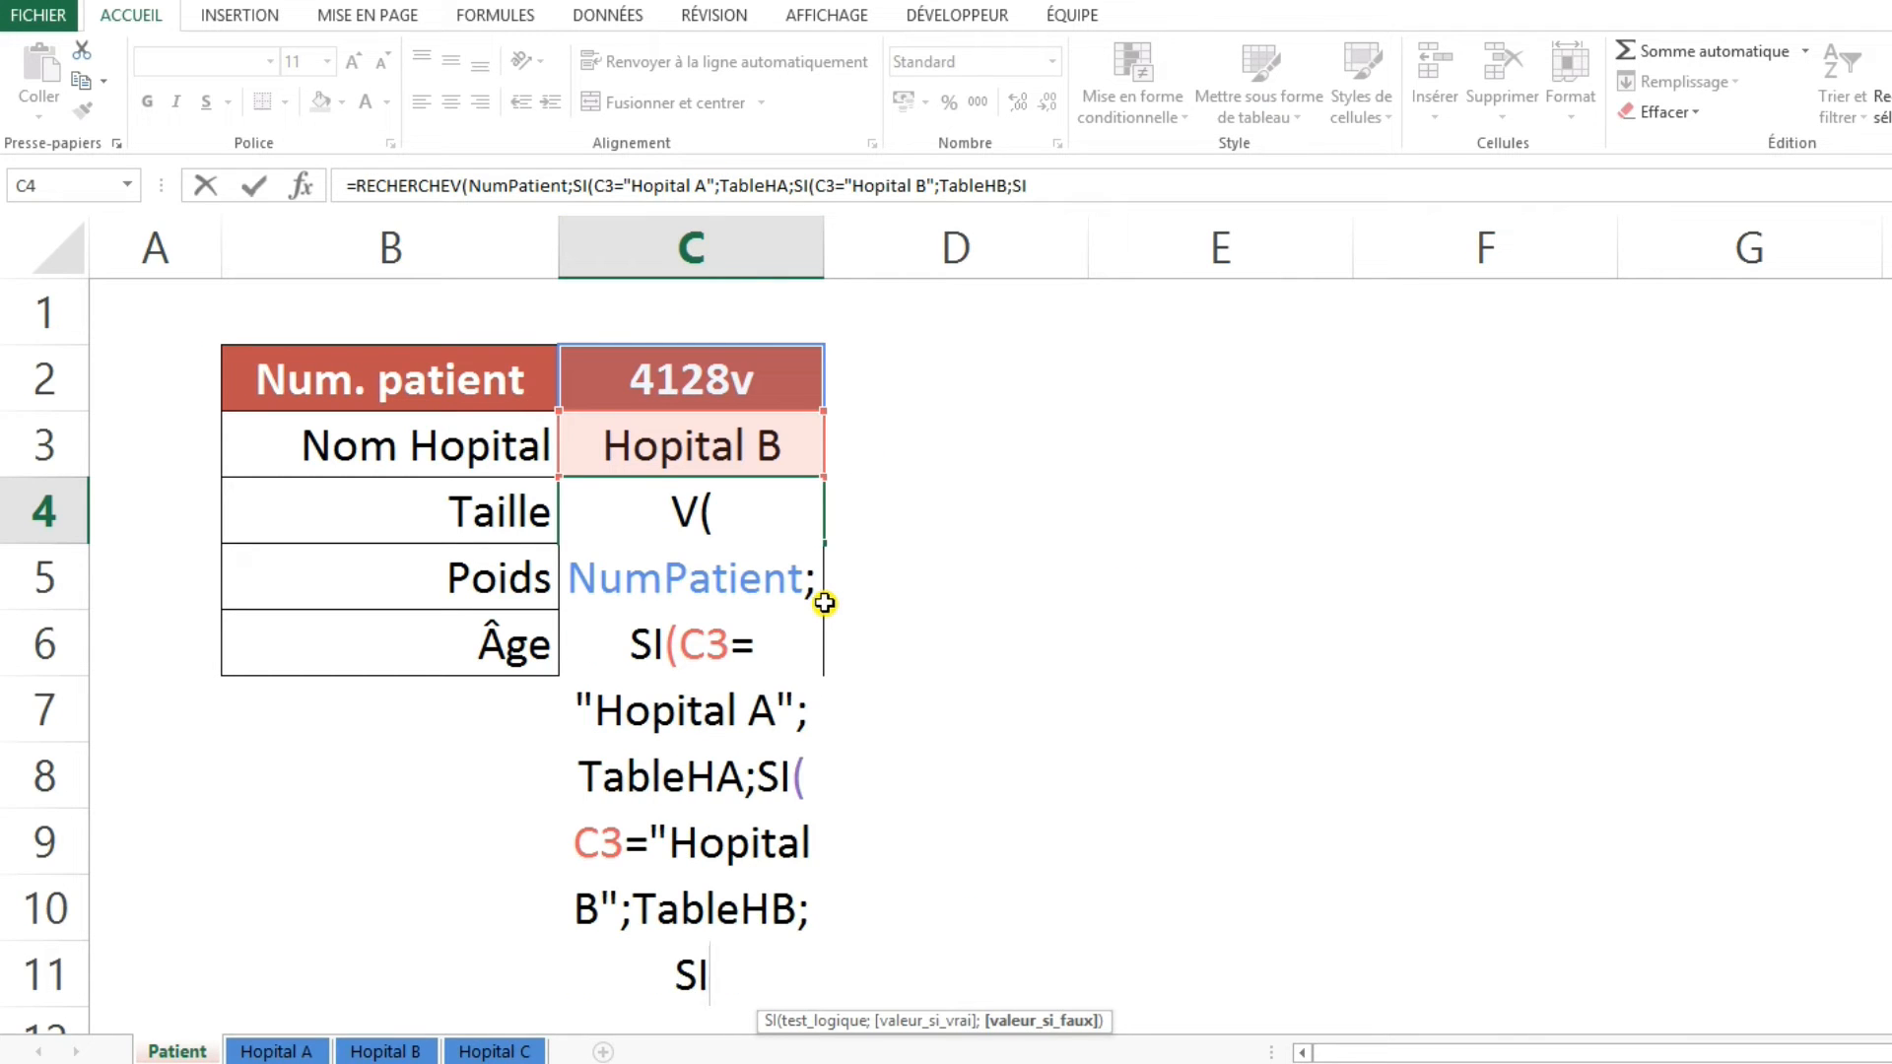
{"action": "left_click", "coordinate": [690, 457]}
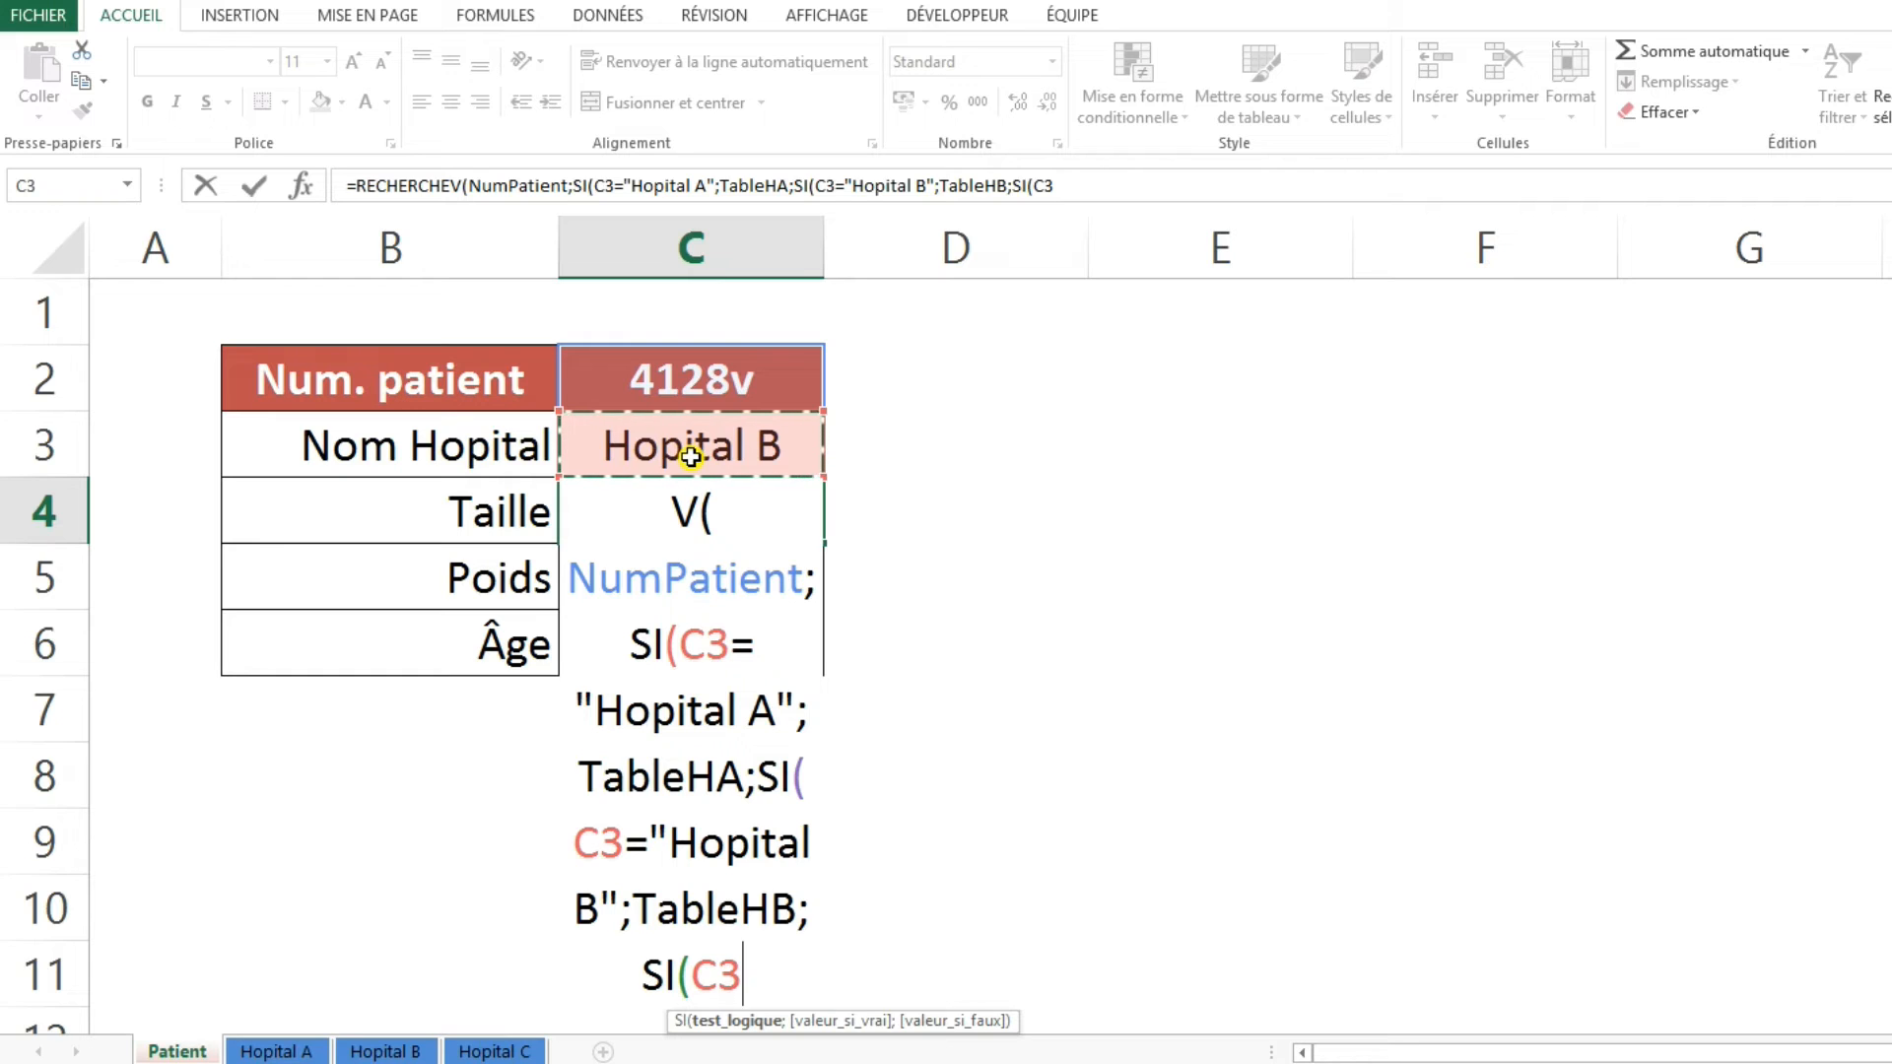
{"action": "type", "text": "="}
{"action": "type", "text": "Hopital"}
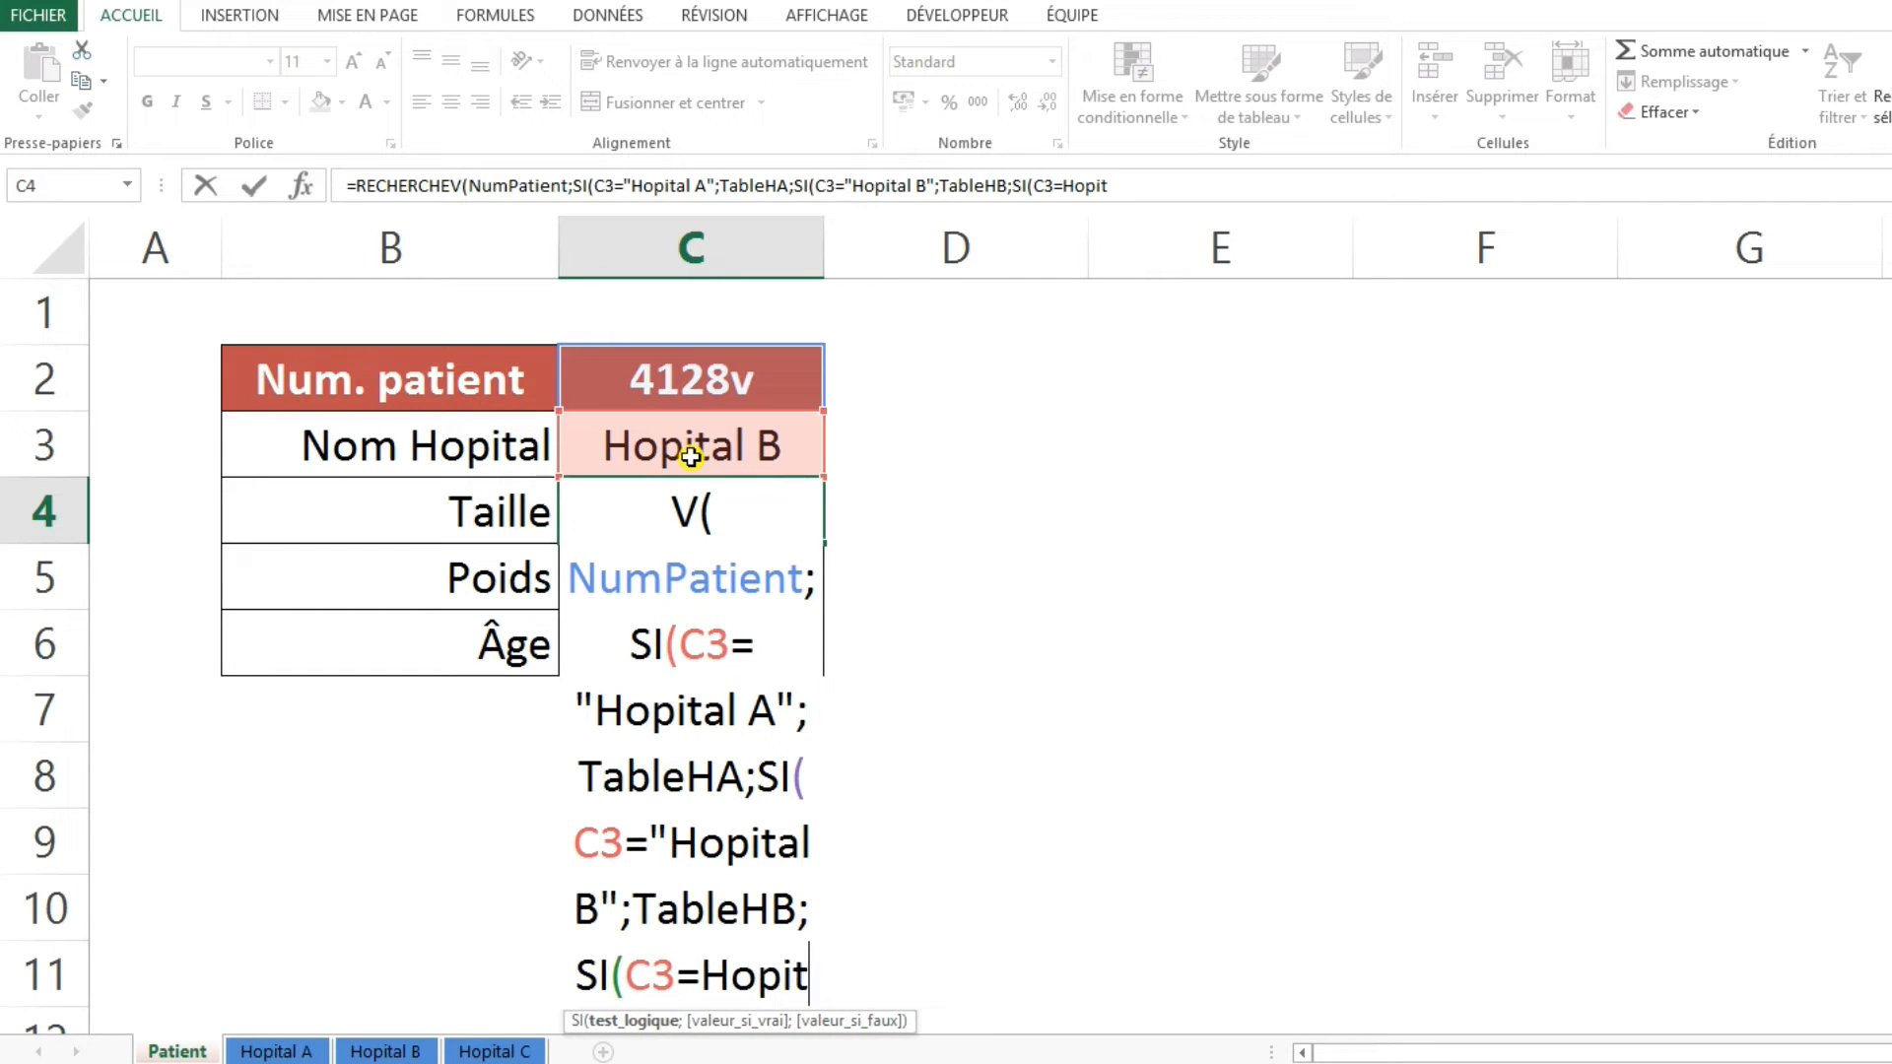
{"action": "type", "text": " C"}
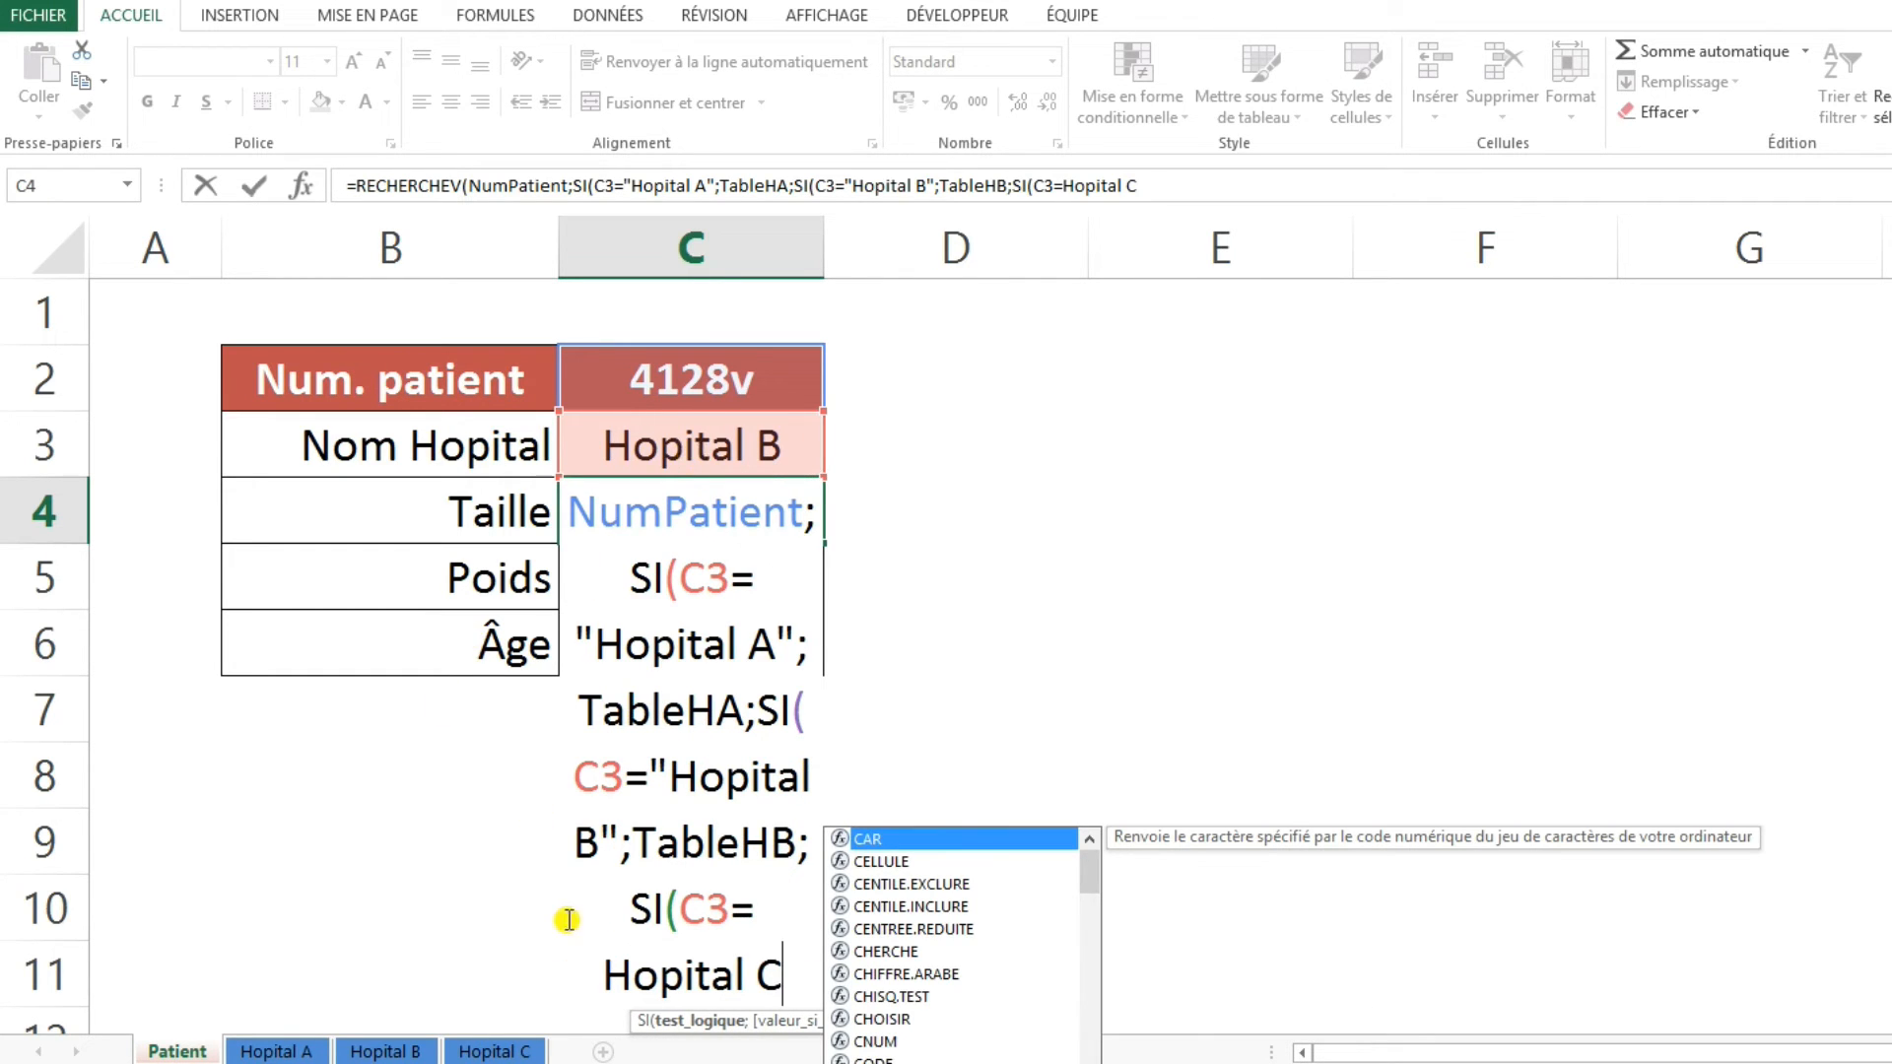
{"action": "left_click", "coordinate": [613, 976]}
{"action": "type", "text": "\""}
{"action": "key", "text": "End"}
{"action": "type", "text": "\""}
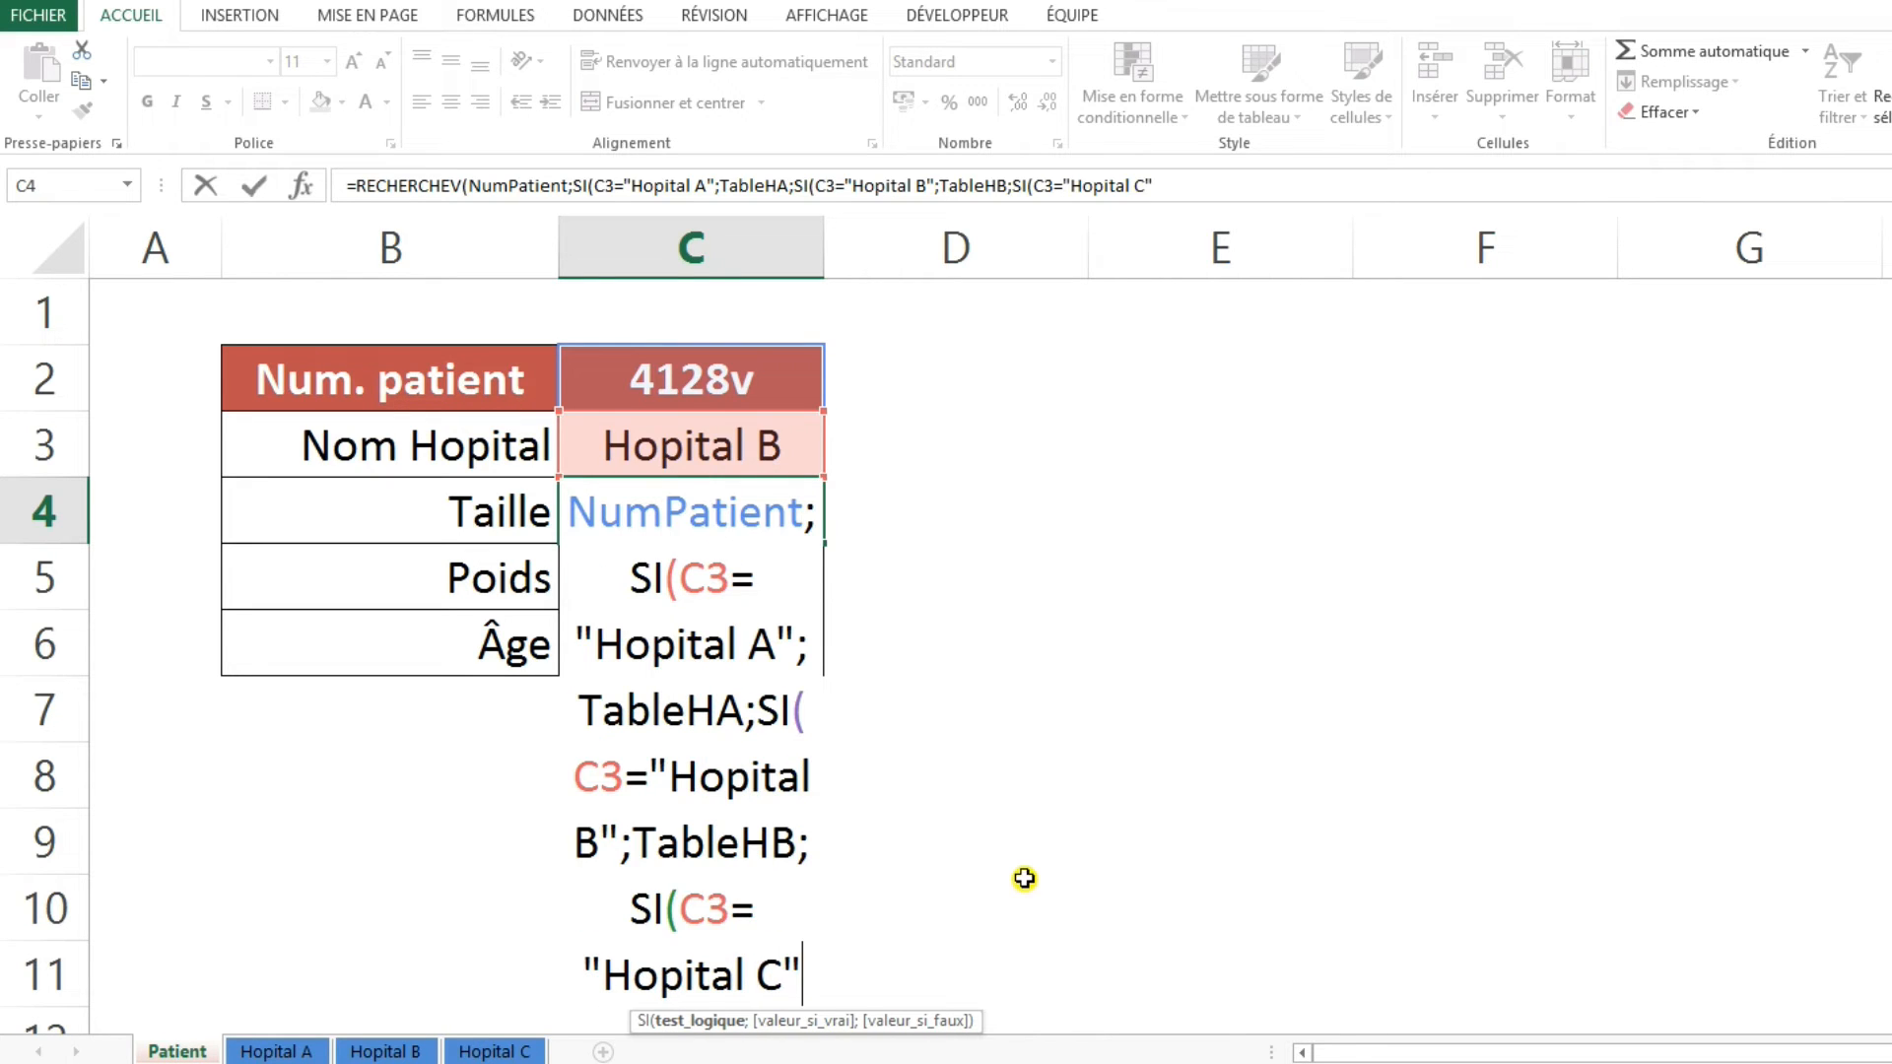
{"action": "type", "text": ";"}
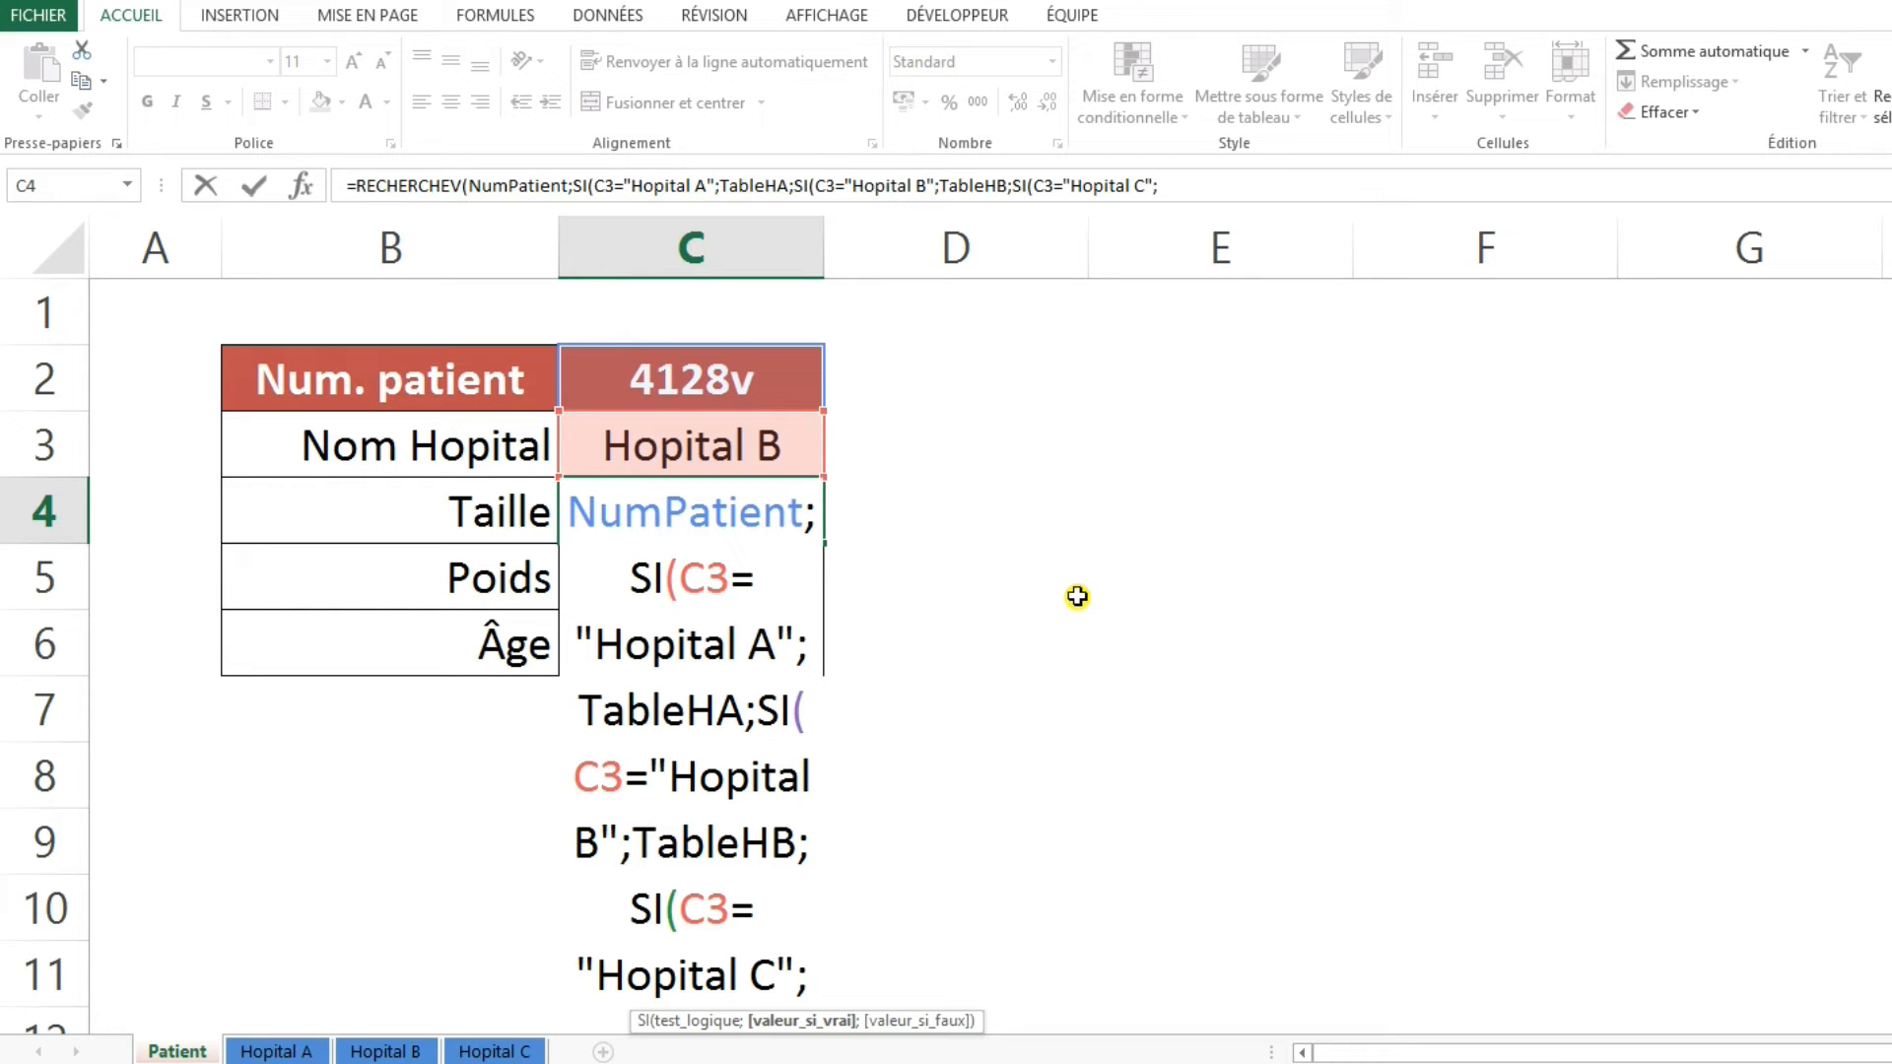
Set TableHC as the third SI's value if true and "" as its value if false, closing all three SI functions
{"action": "type", "text": "Tab"}
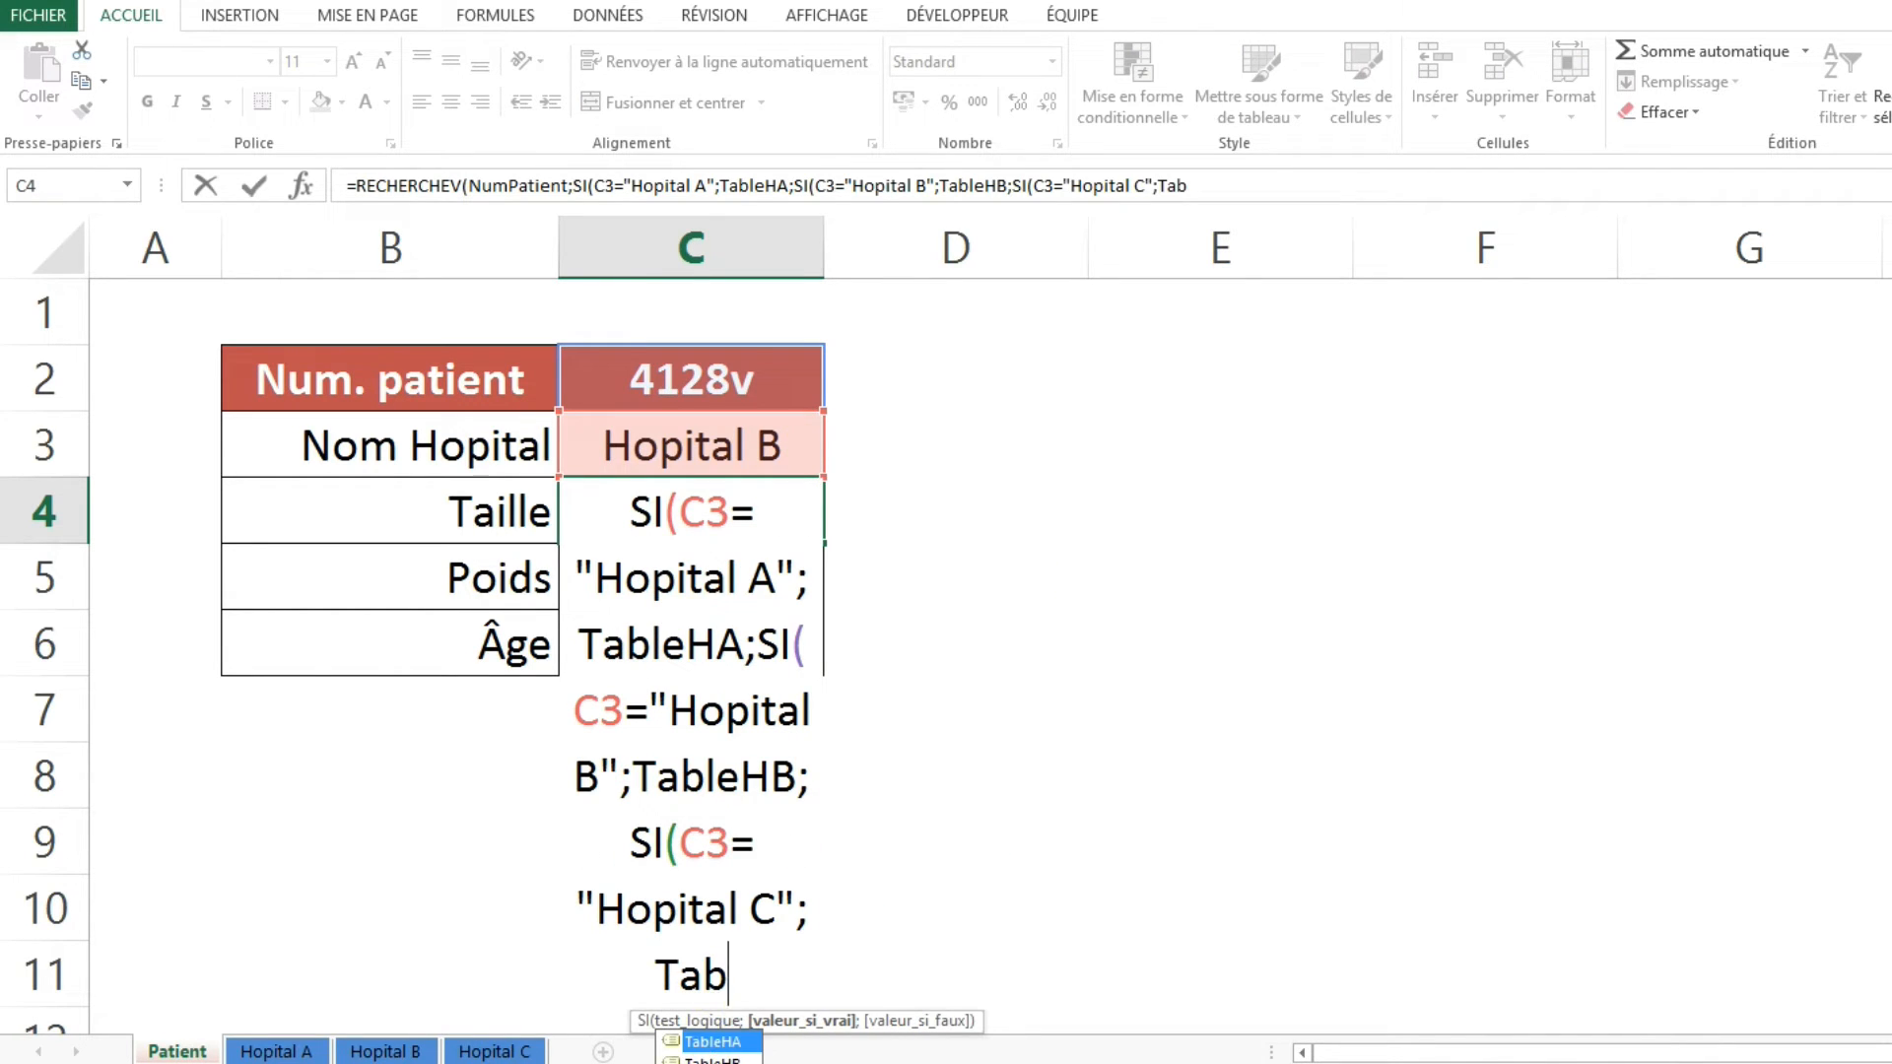
{"action": "type", "text": "leHC;"}
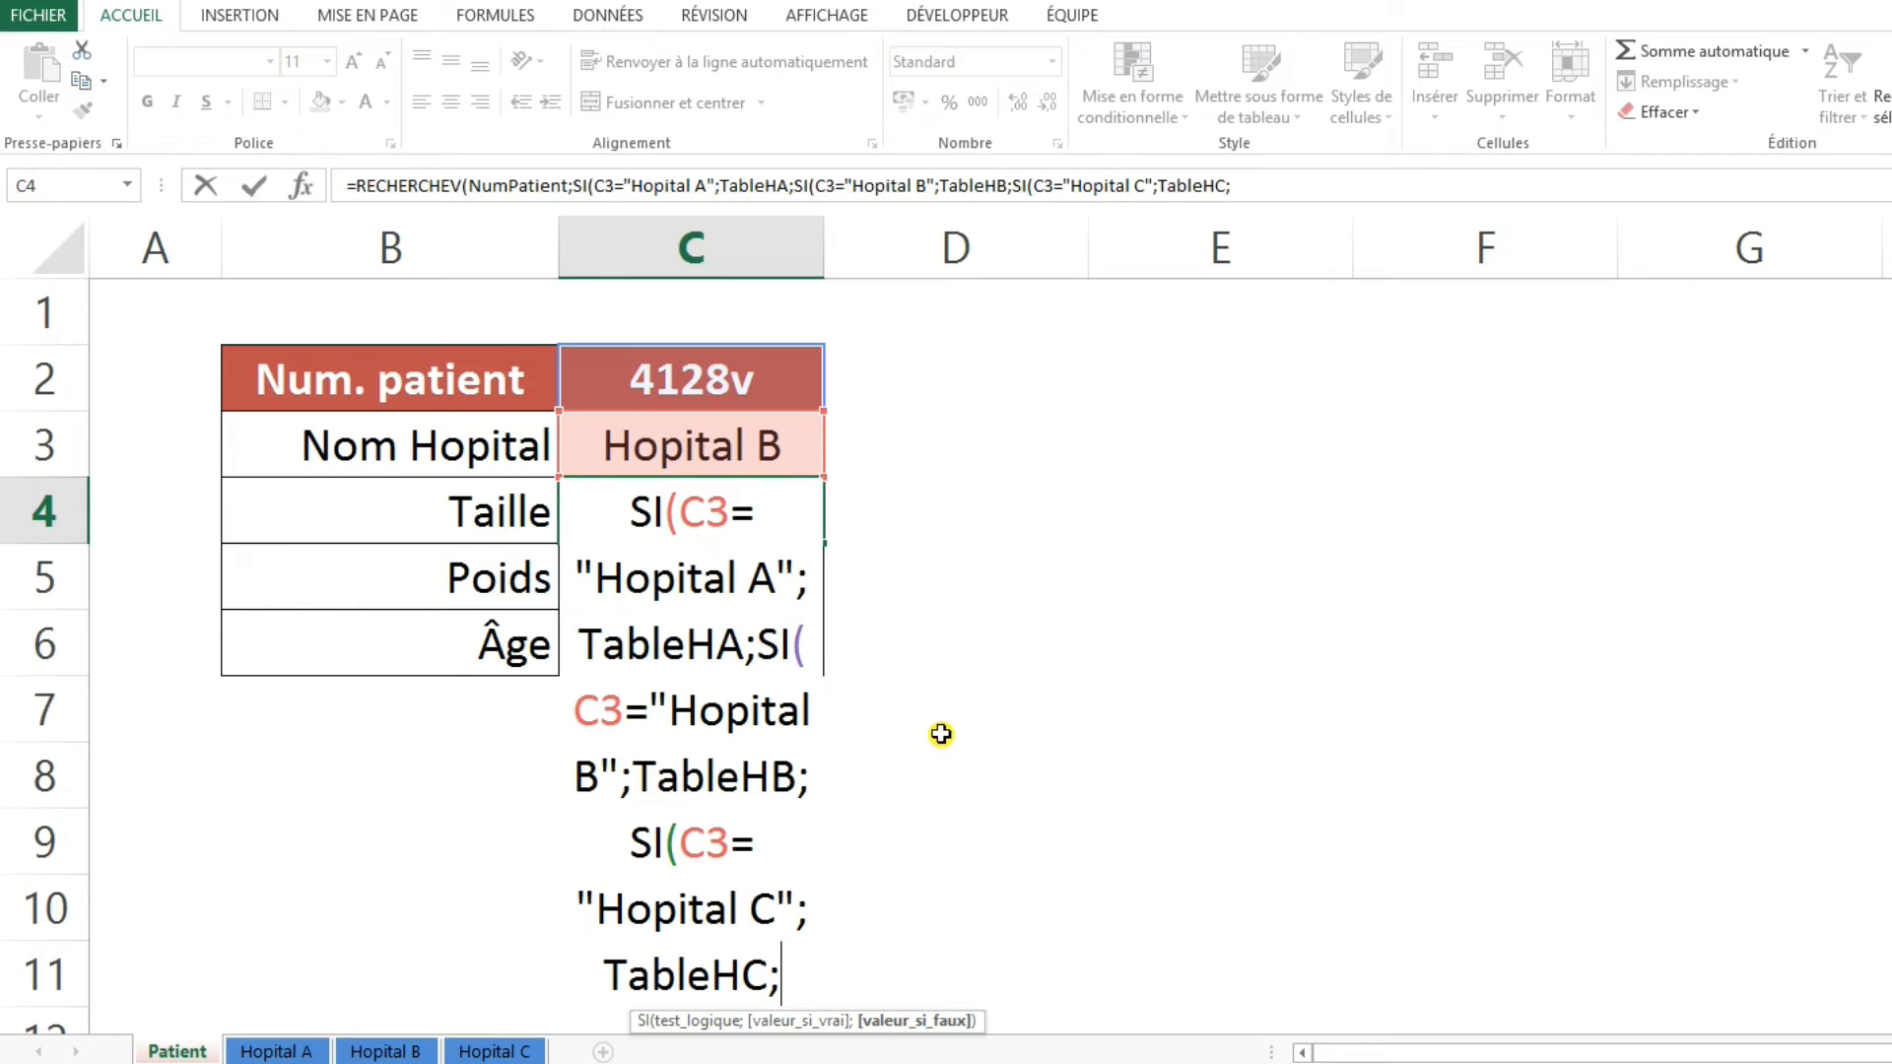
{"action": "type", "text": "\"\""}
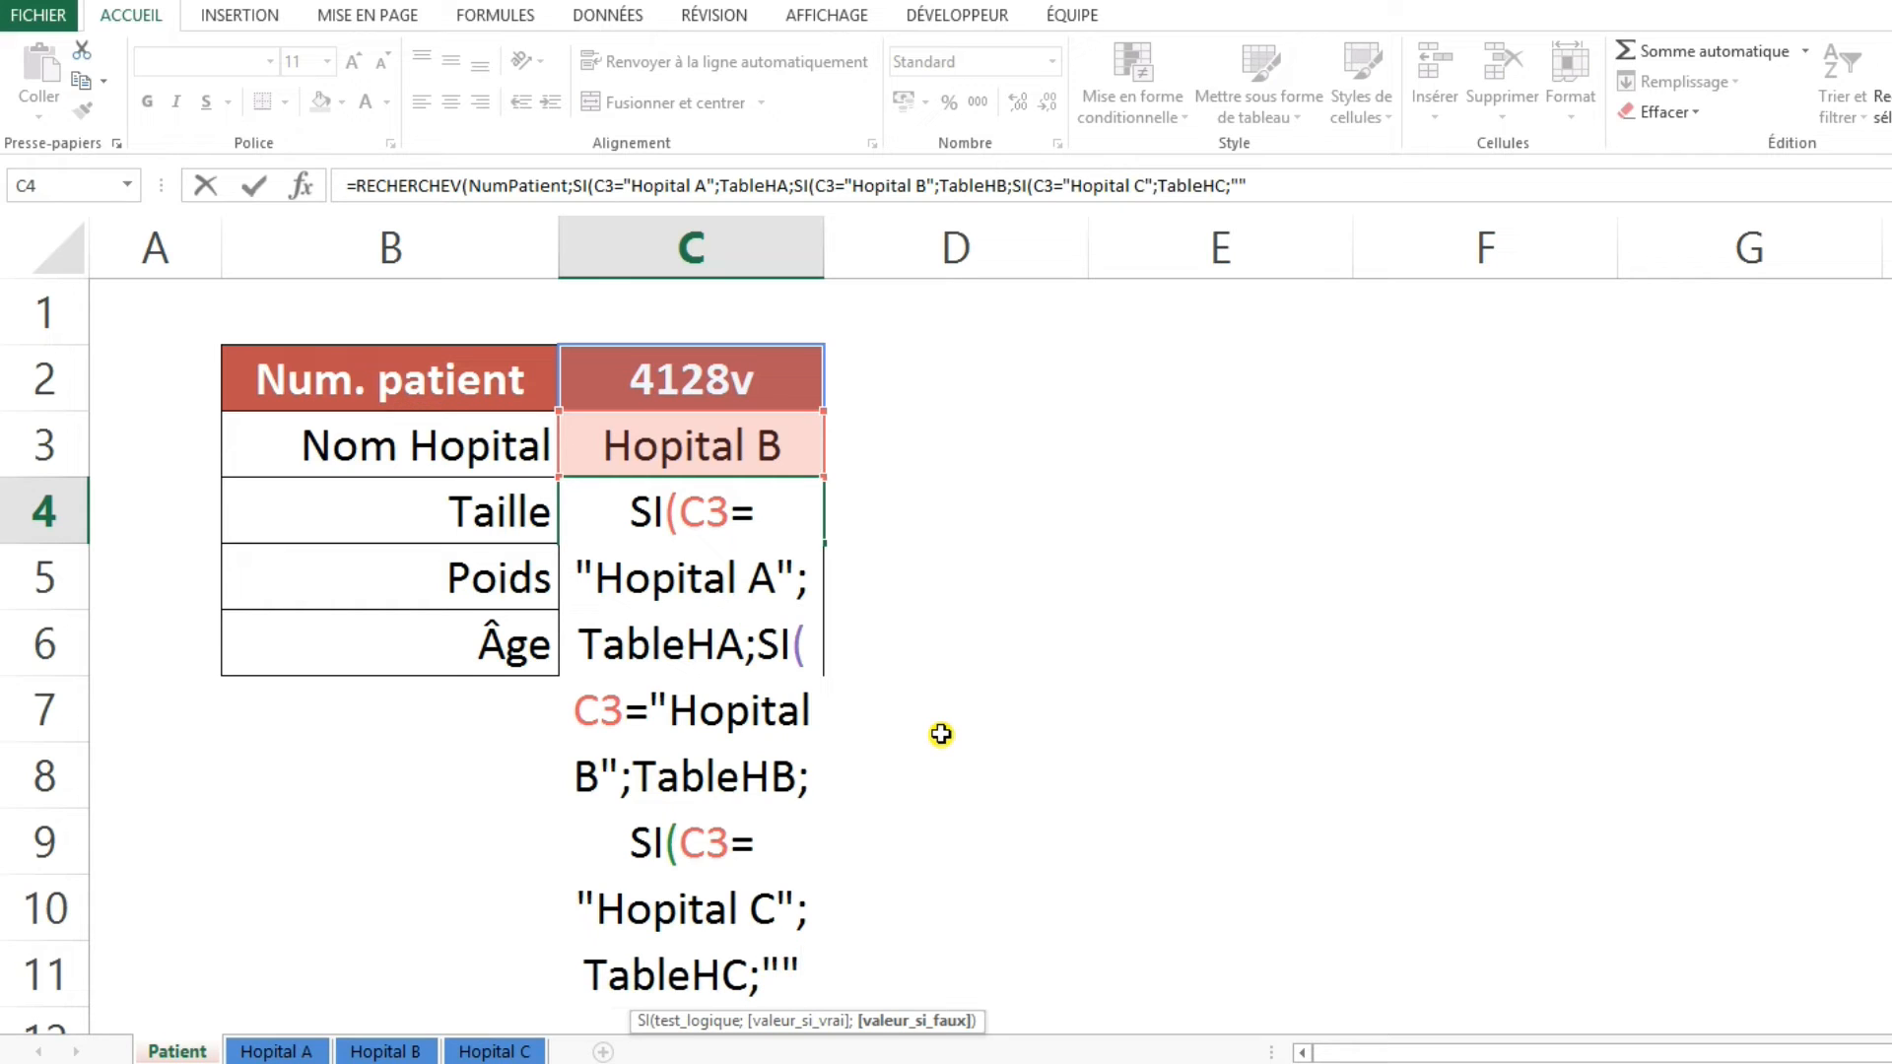
{"action": "type", "text": ")"}
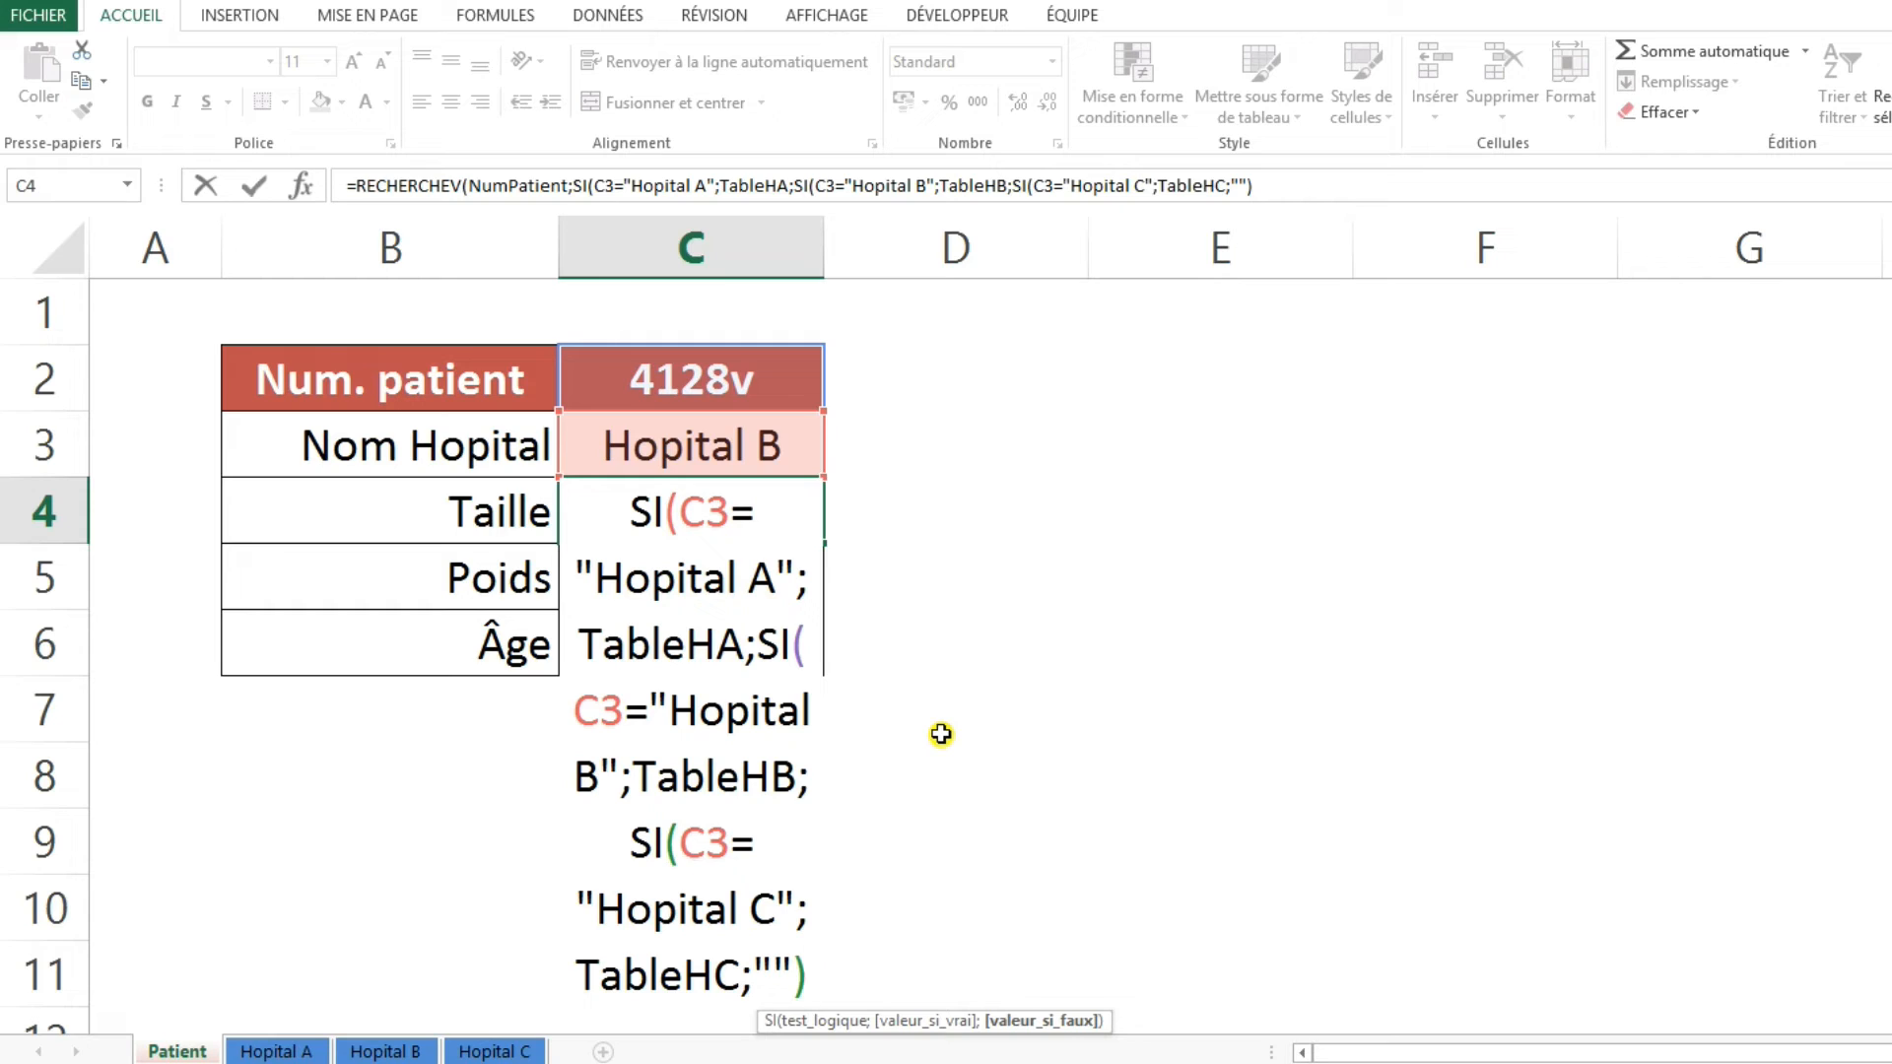
{"action": "type", "text": ")"}
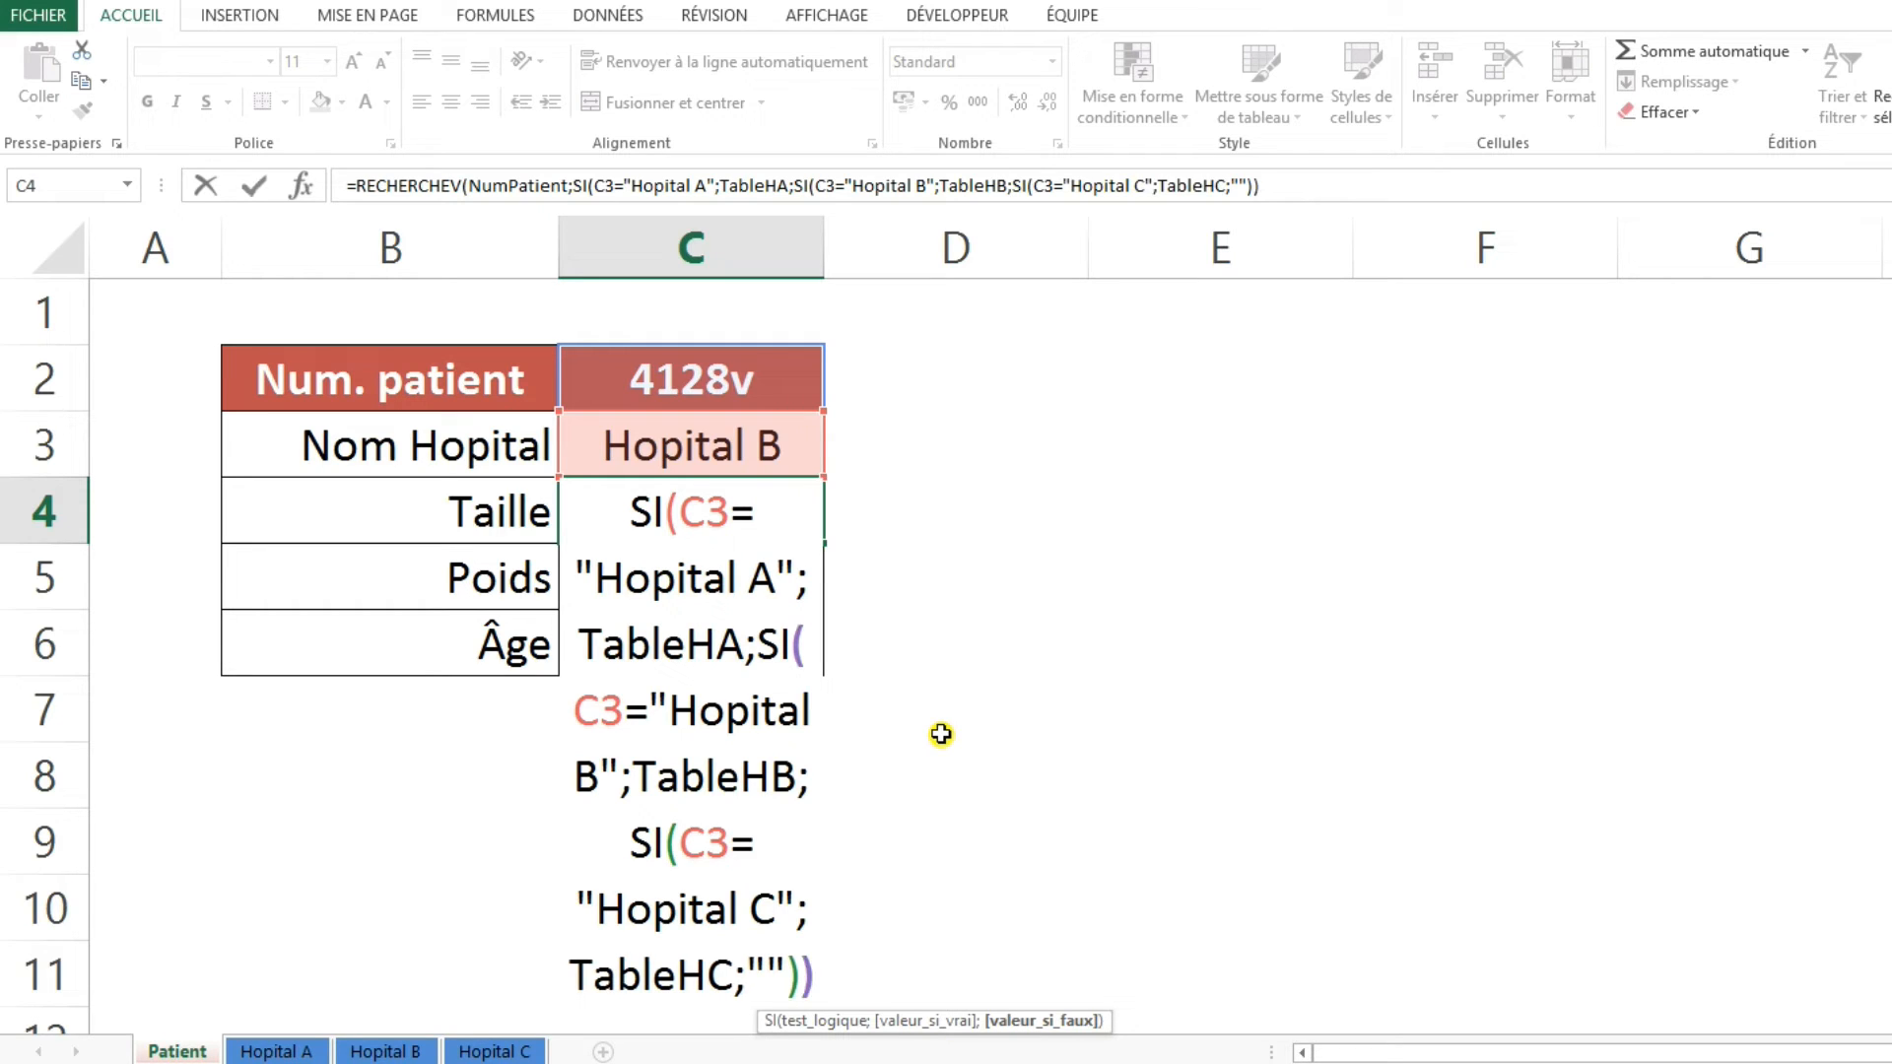
{"action": "type", "text": ")"}
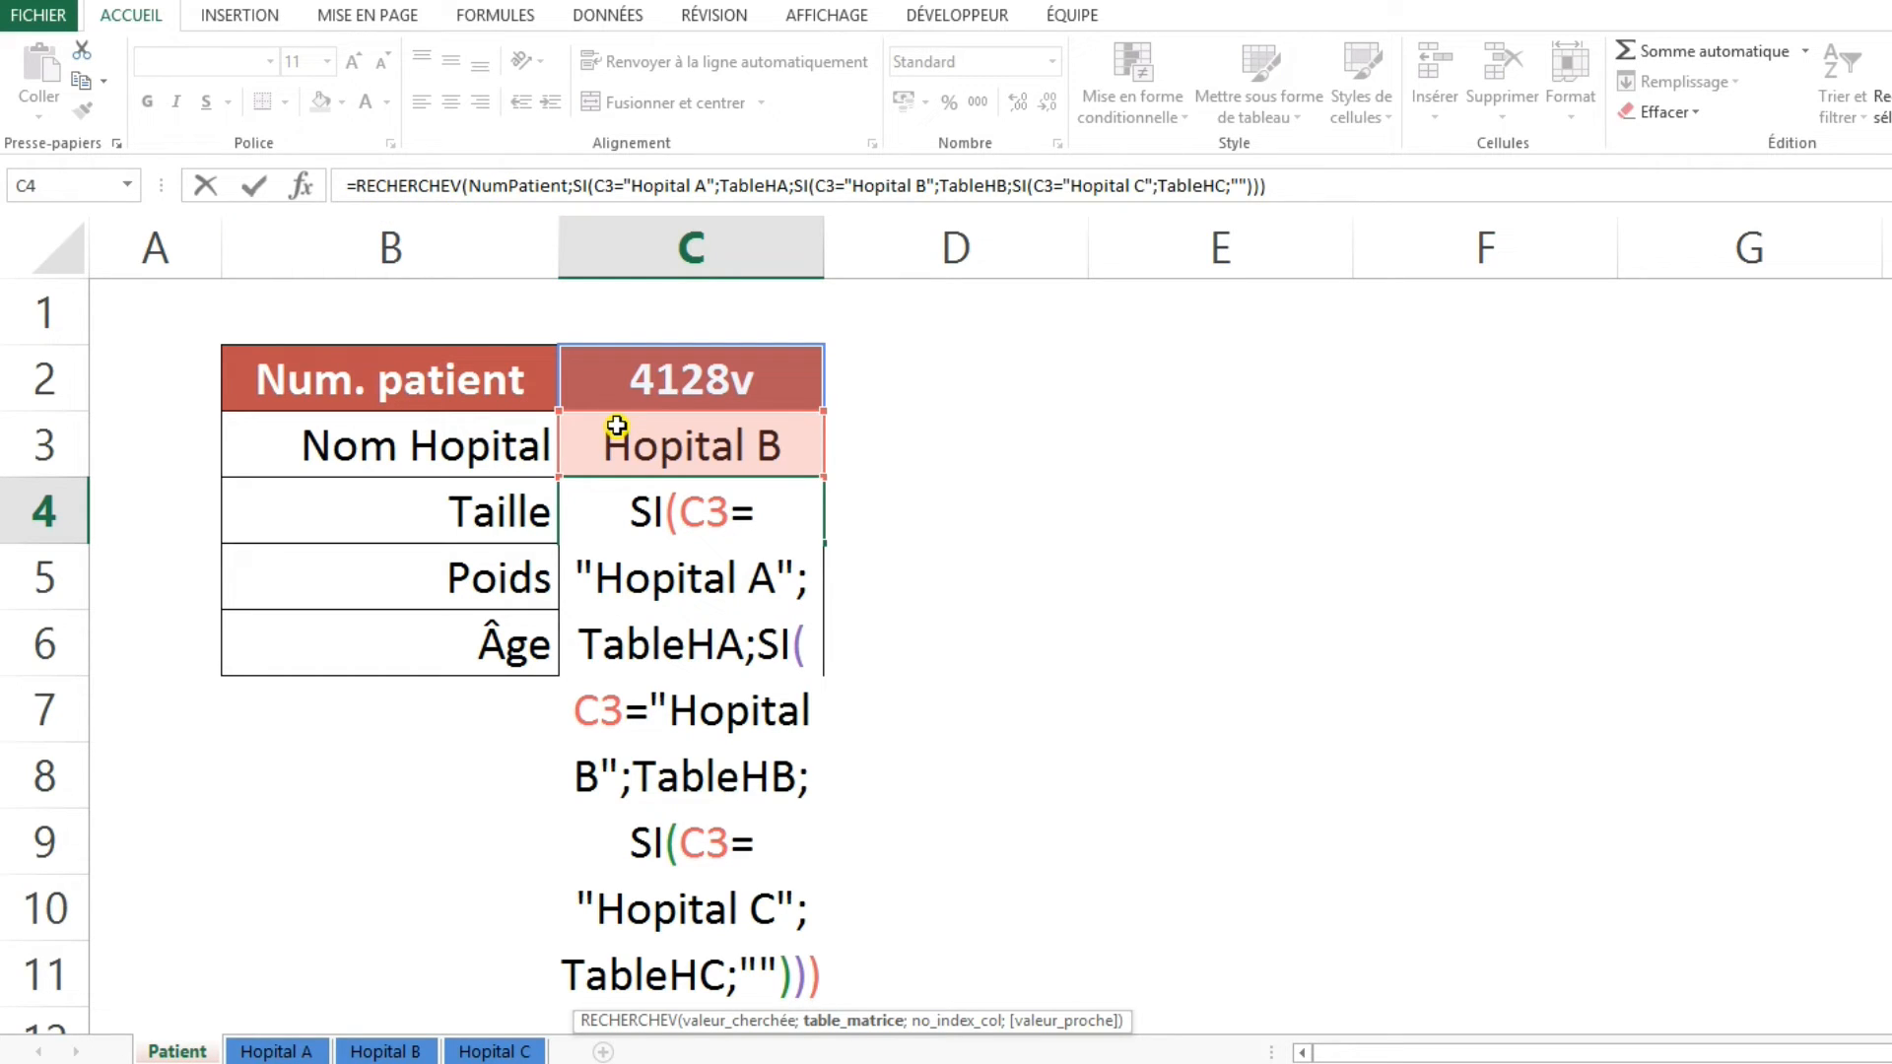
Enter 2 as the RECHERCHEV column index after the table argument, removing the stray sheet reference picked up while checking the Hopital A columns
{"action": "type", "text": ";"}
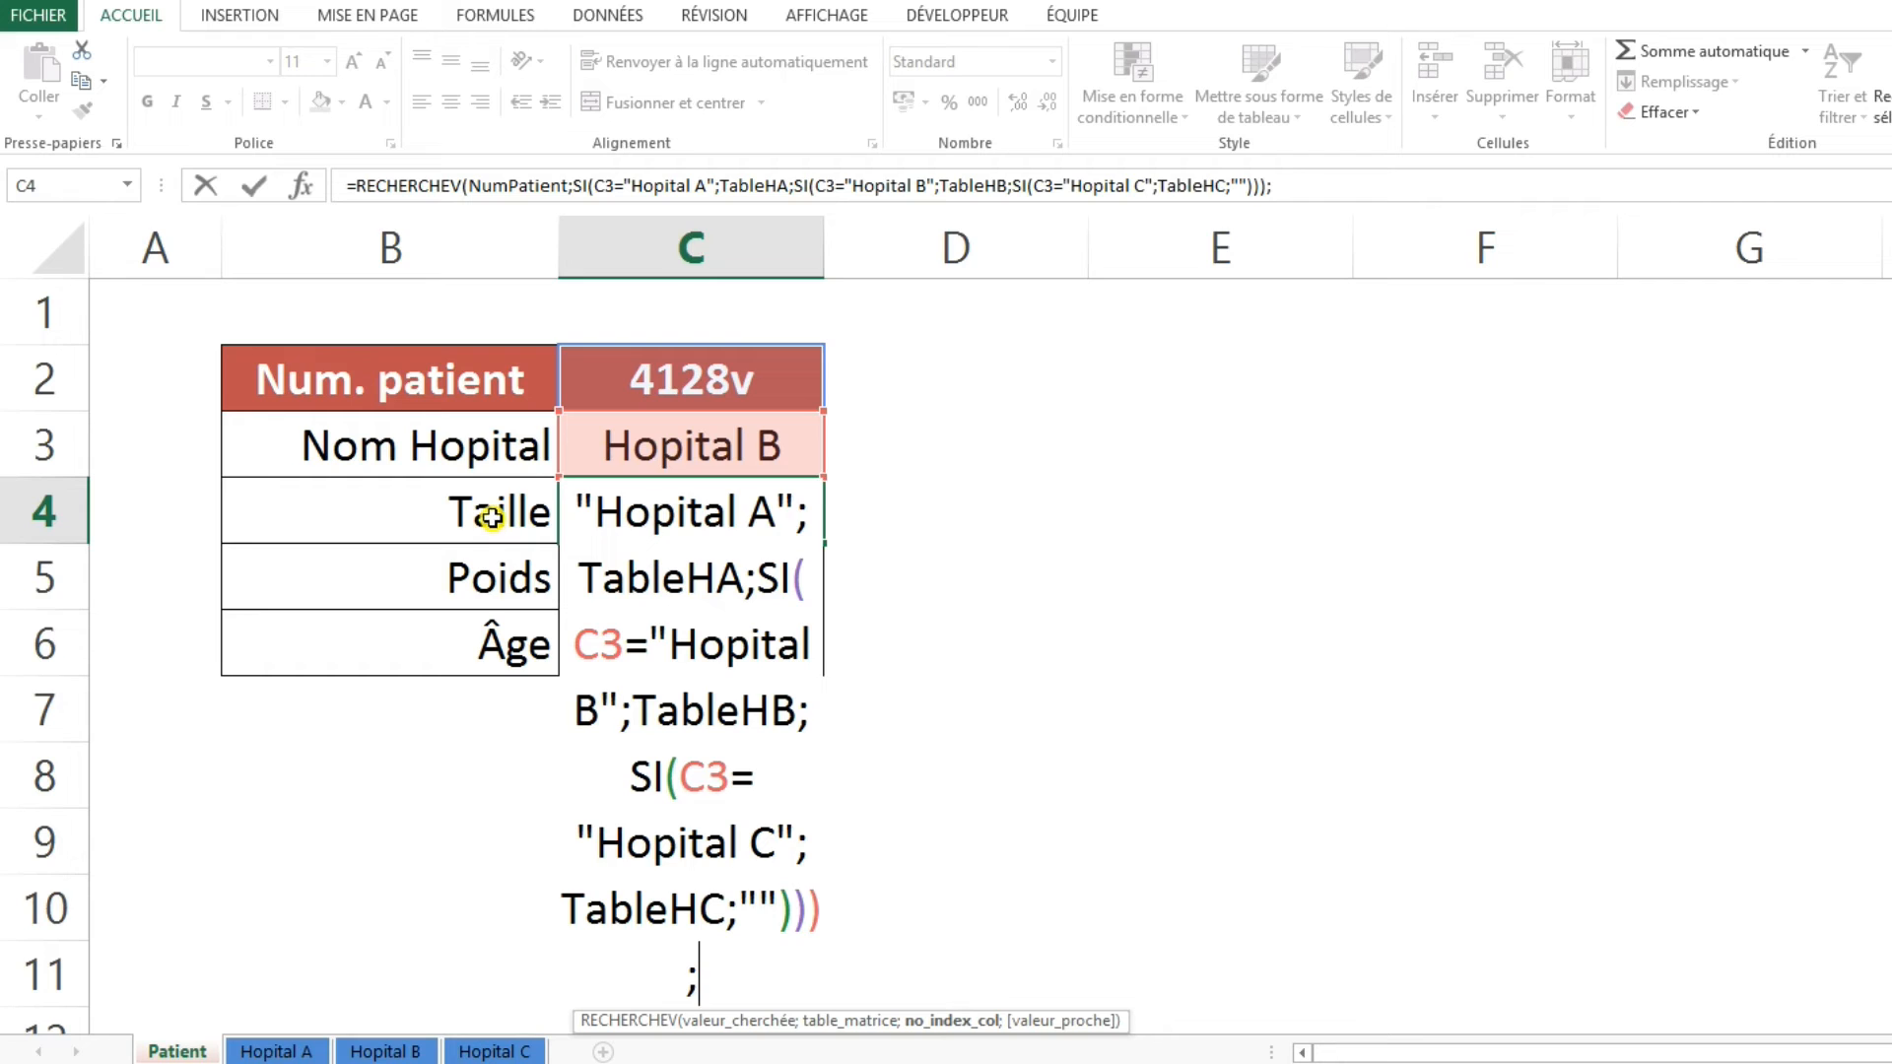
{"action": "key", "text": "ctrl+Page_Down"}
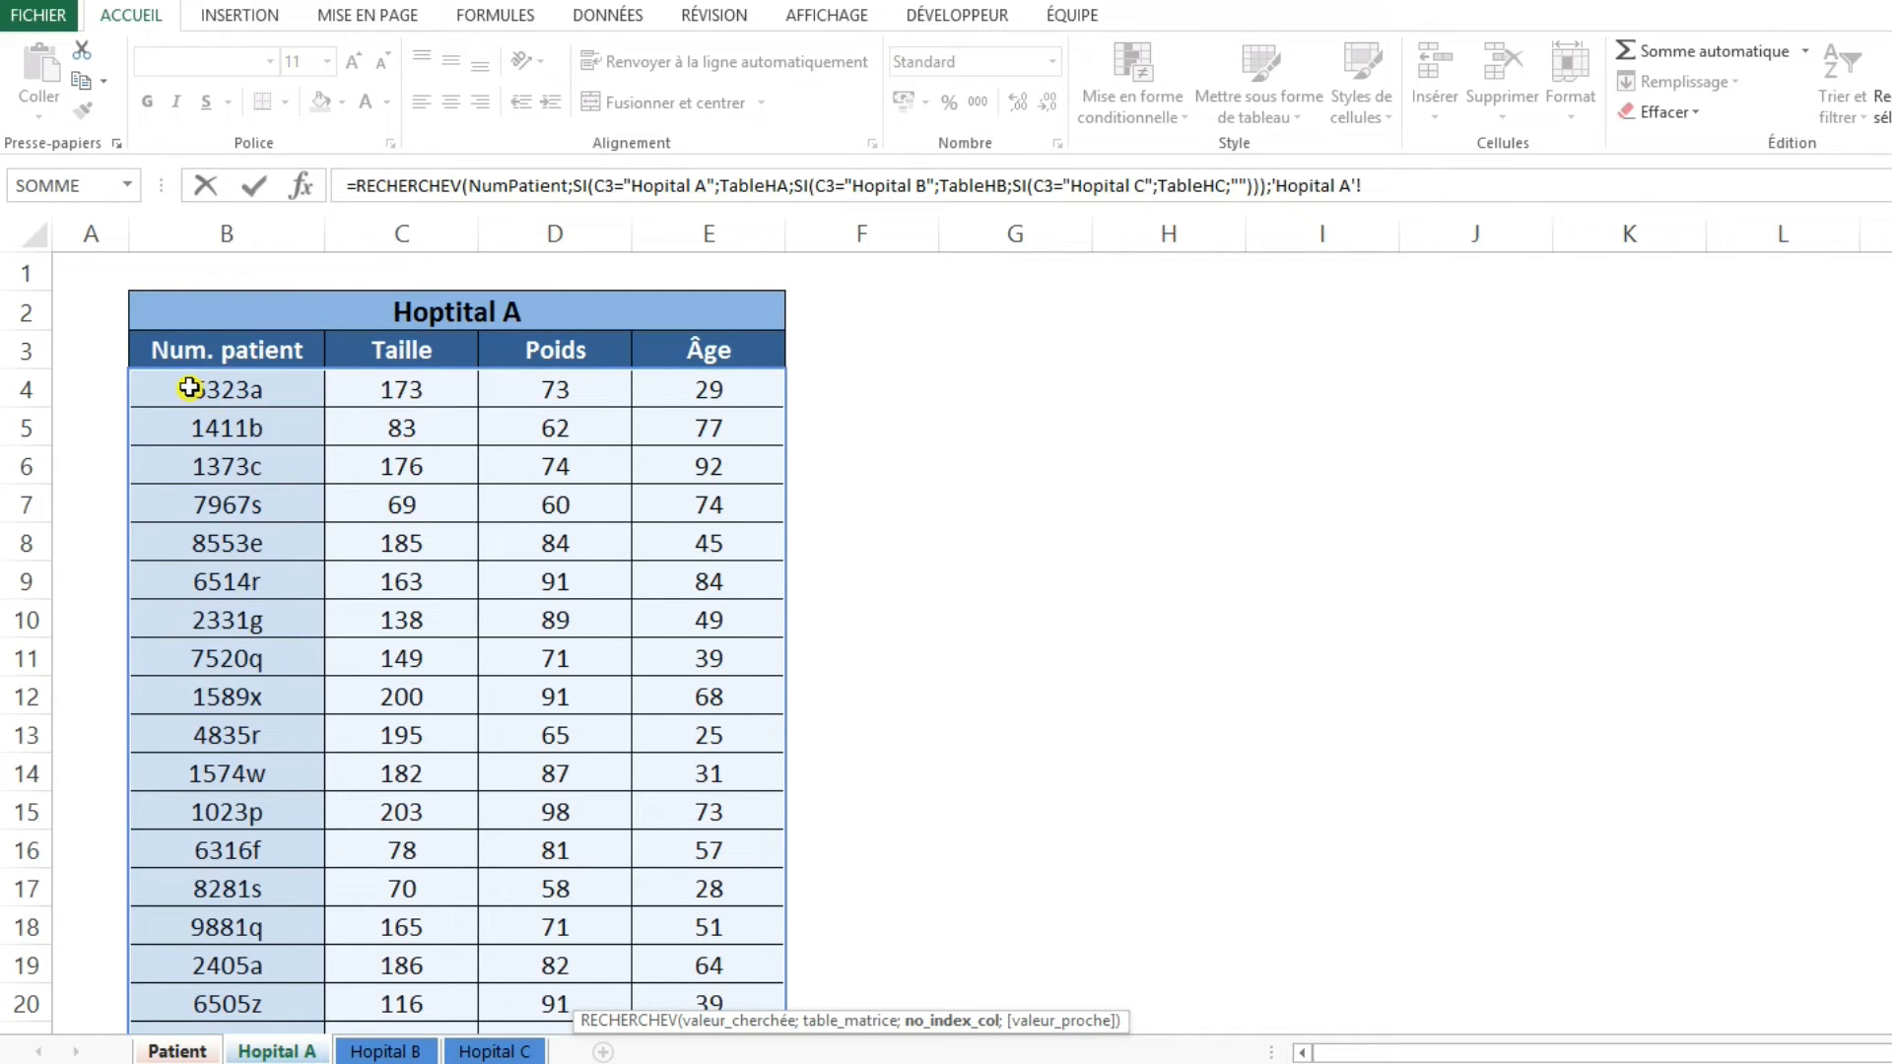
{"action": "left_click", "coordinate": [197, 1052]}
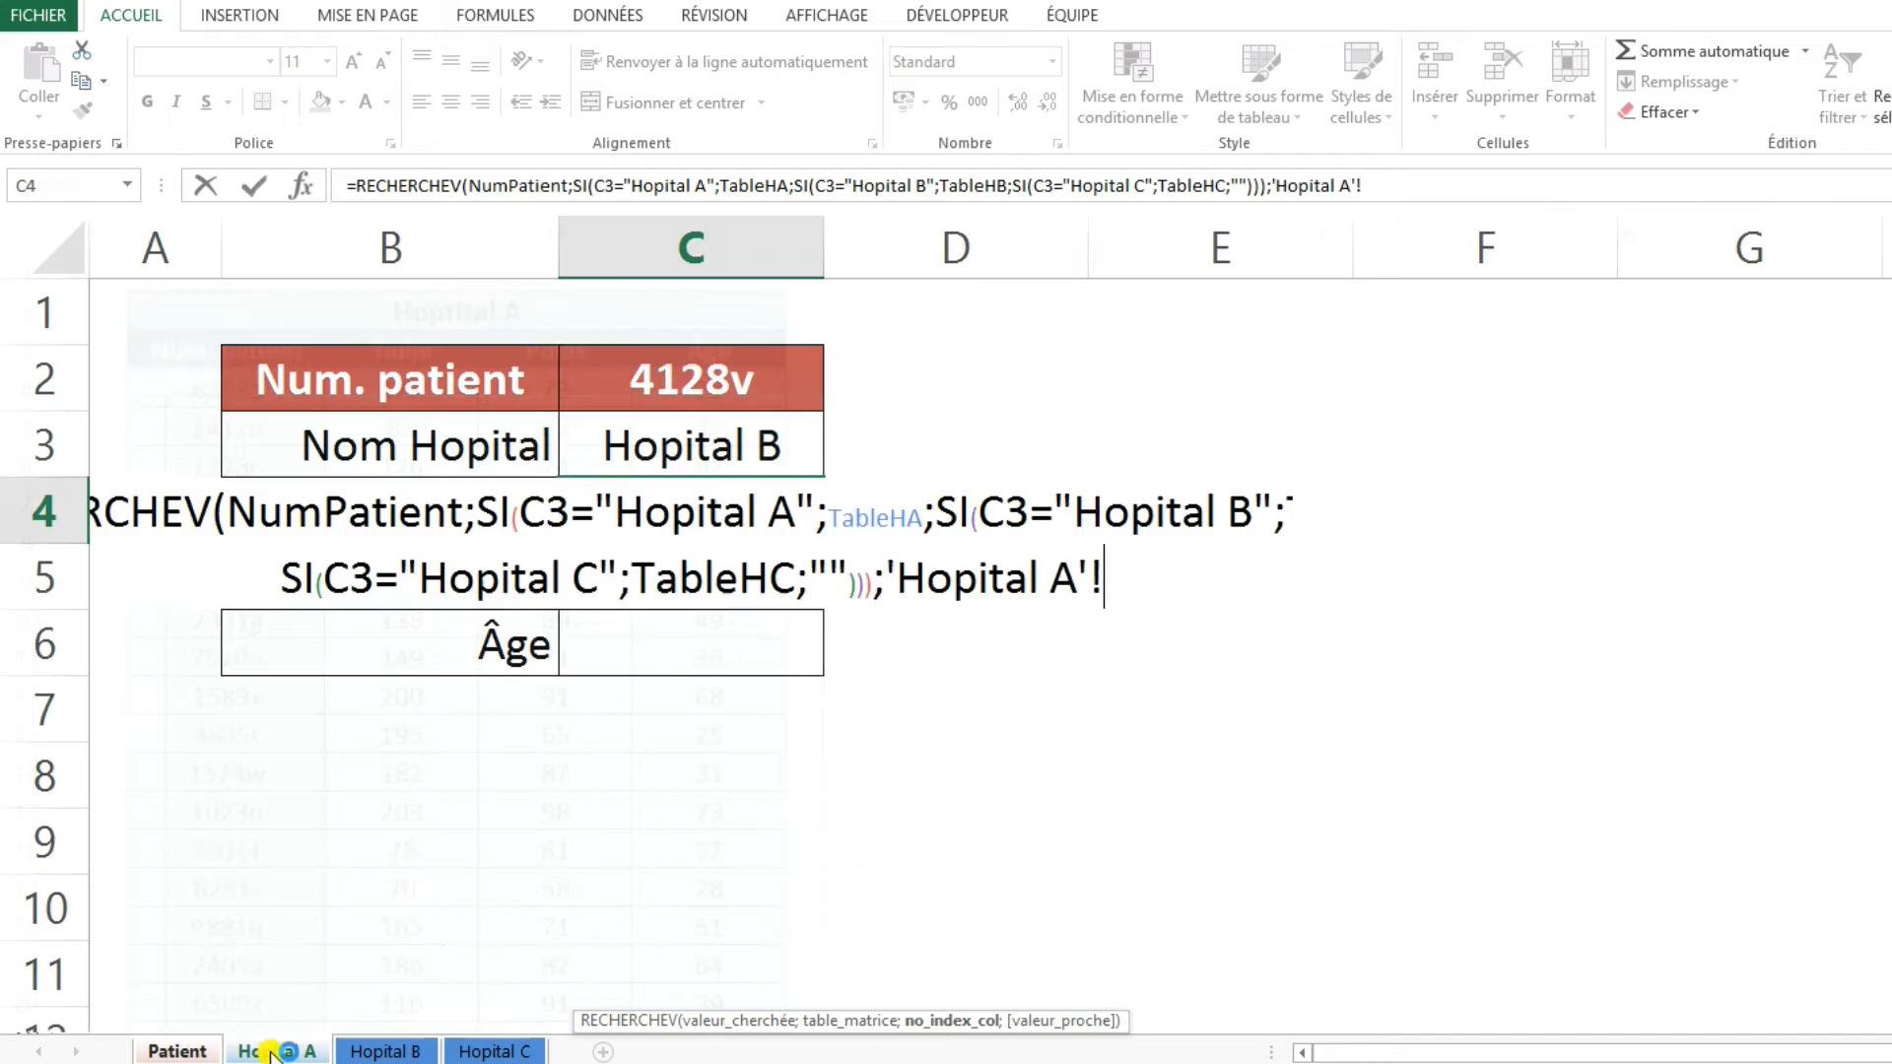
{"action": "key", "text": "BackSpace"}
{"action": "key", "text": "BackSpace"}
{"action": "key", "text": "BackSpace"}
{"action": "key", "text": "BackSpace"}
{"action": "key", "text": "BackSpace"}
{"action": "key", "text": "BackSpace"}
{"action": "key", "text": "BackSpace"}
{"action": "key", "text": "BackSpace"}
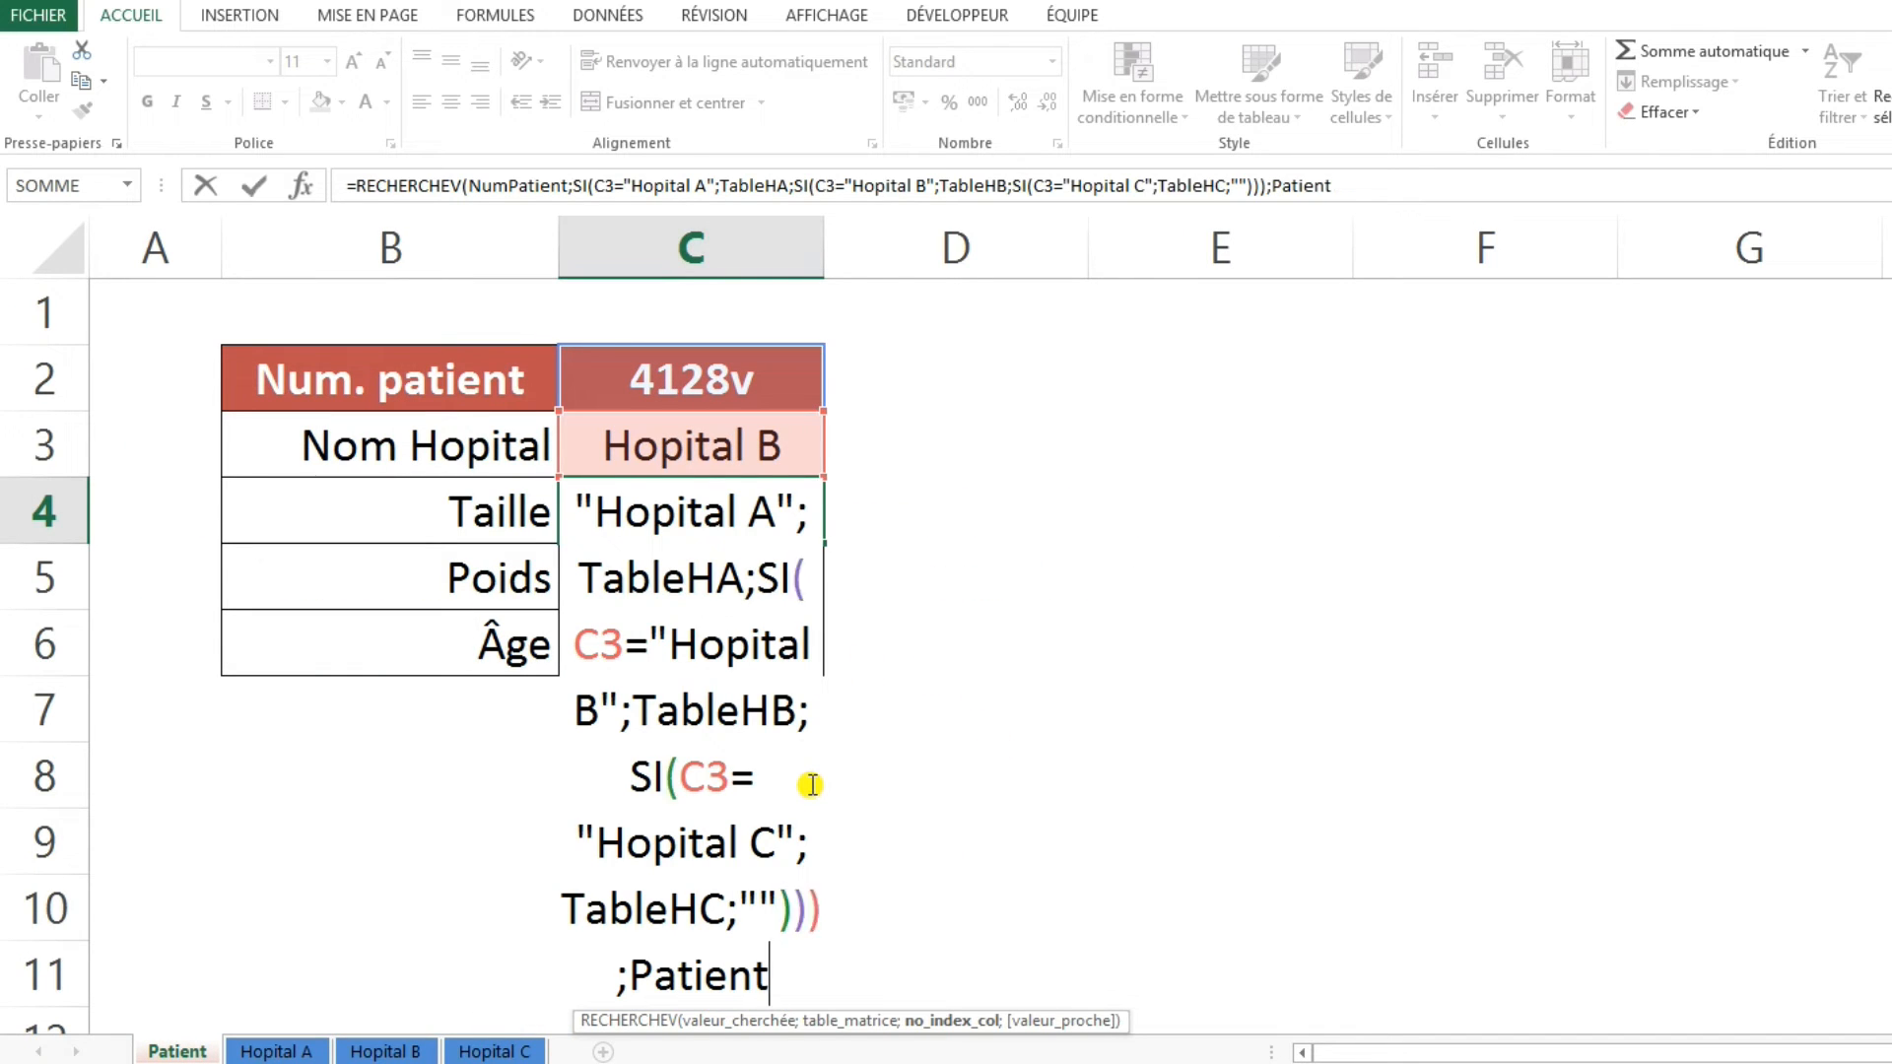
{"action": "type", "text": "2"}
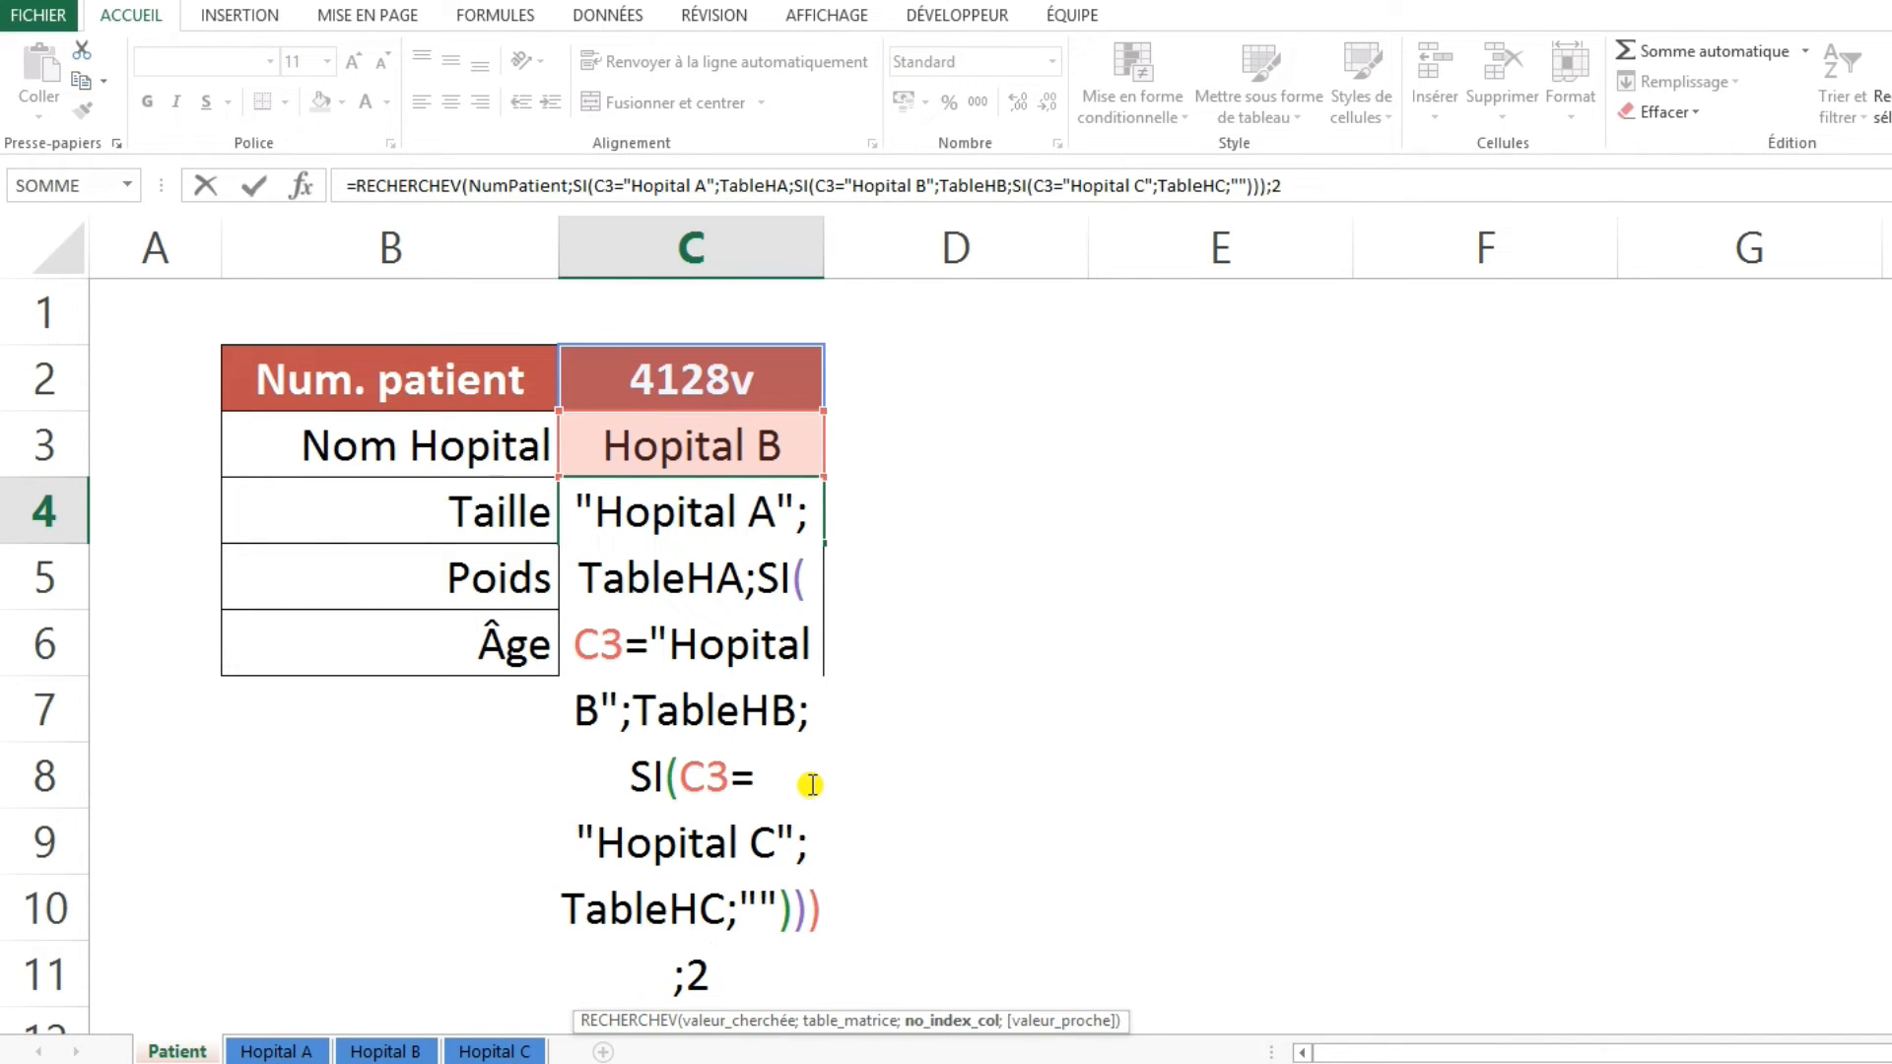
Complete the Taille formula with FAUX for an exact match and compare its result with the patient's row on the Hopital B sheet
{"action": "type", "text": ";"}
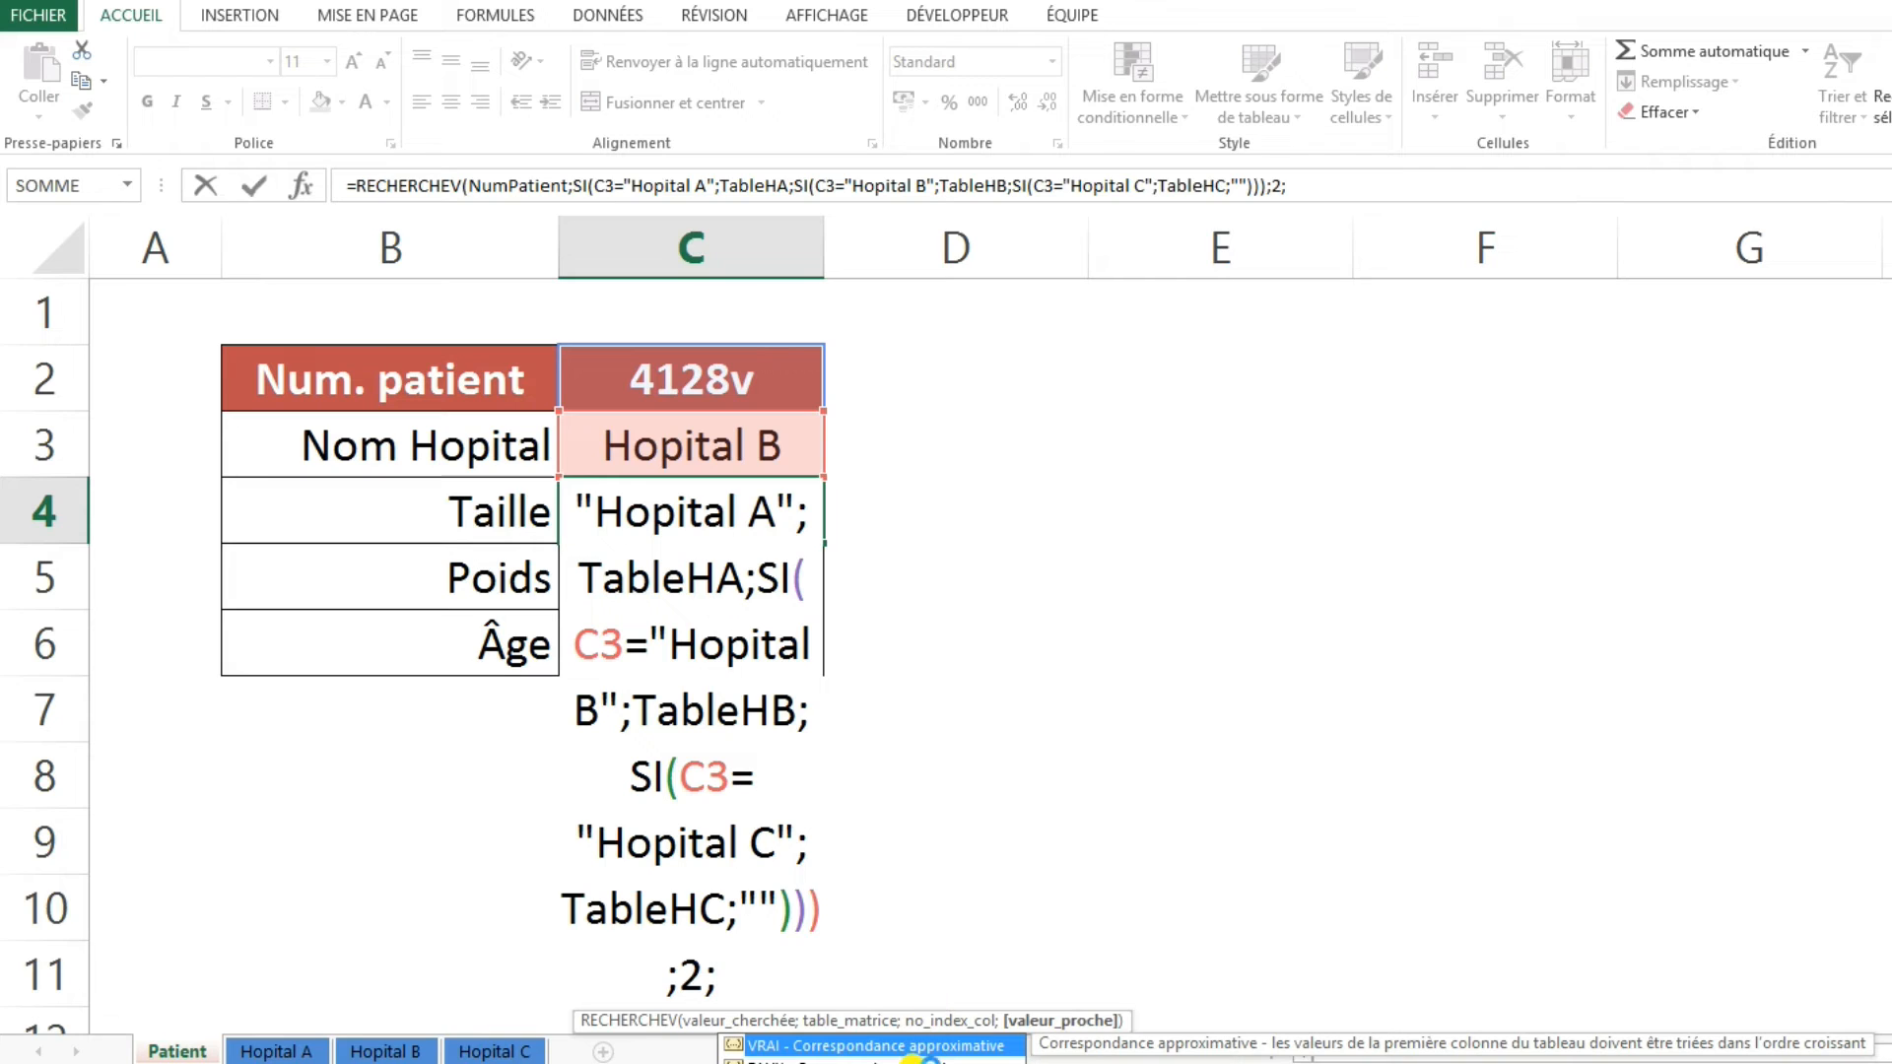
{"action": "key", "text": "Down"}
{"action": "key", "text": "Tab"}
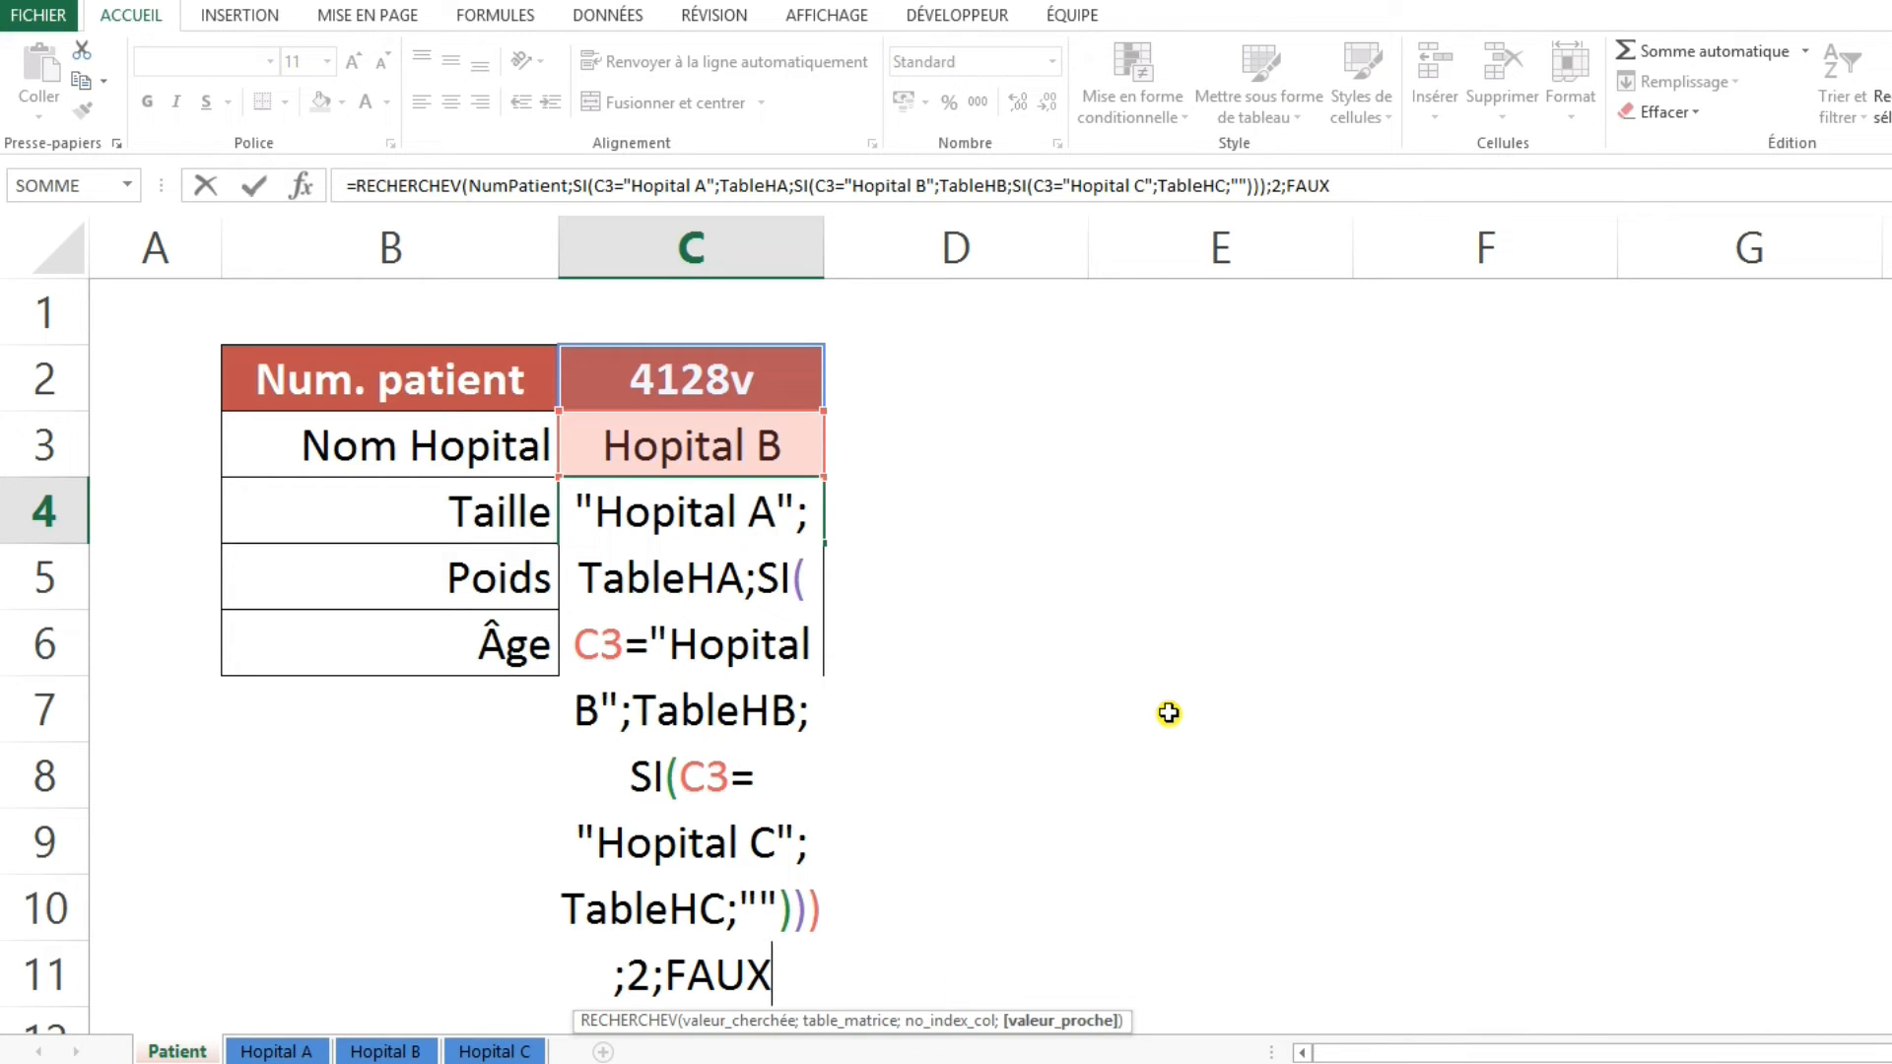
{"action": "type", "text": ")"}
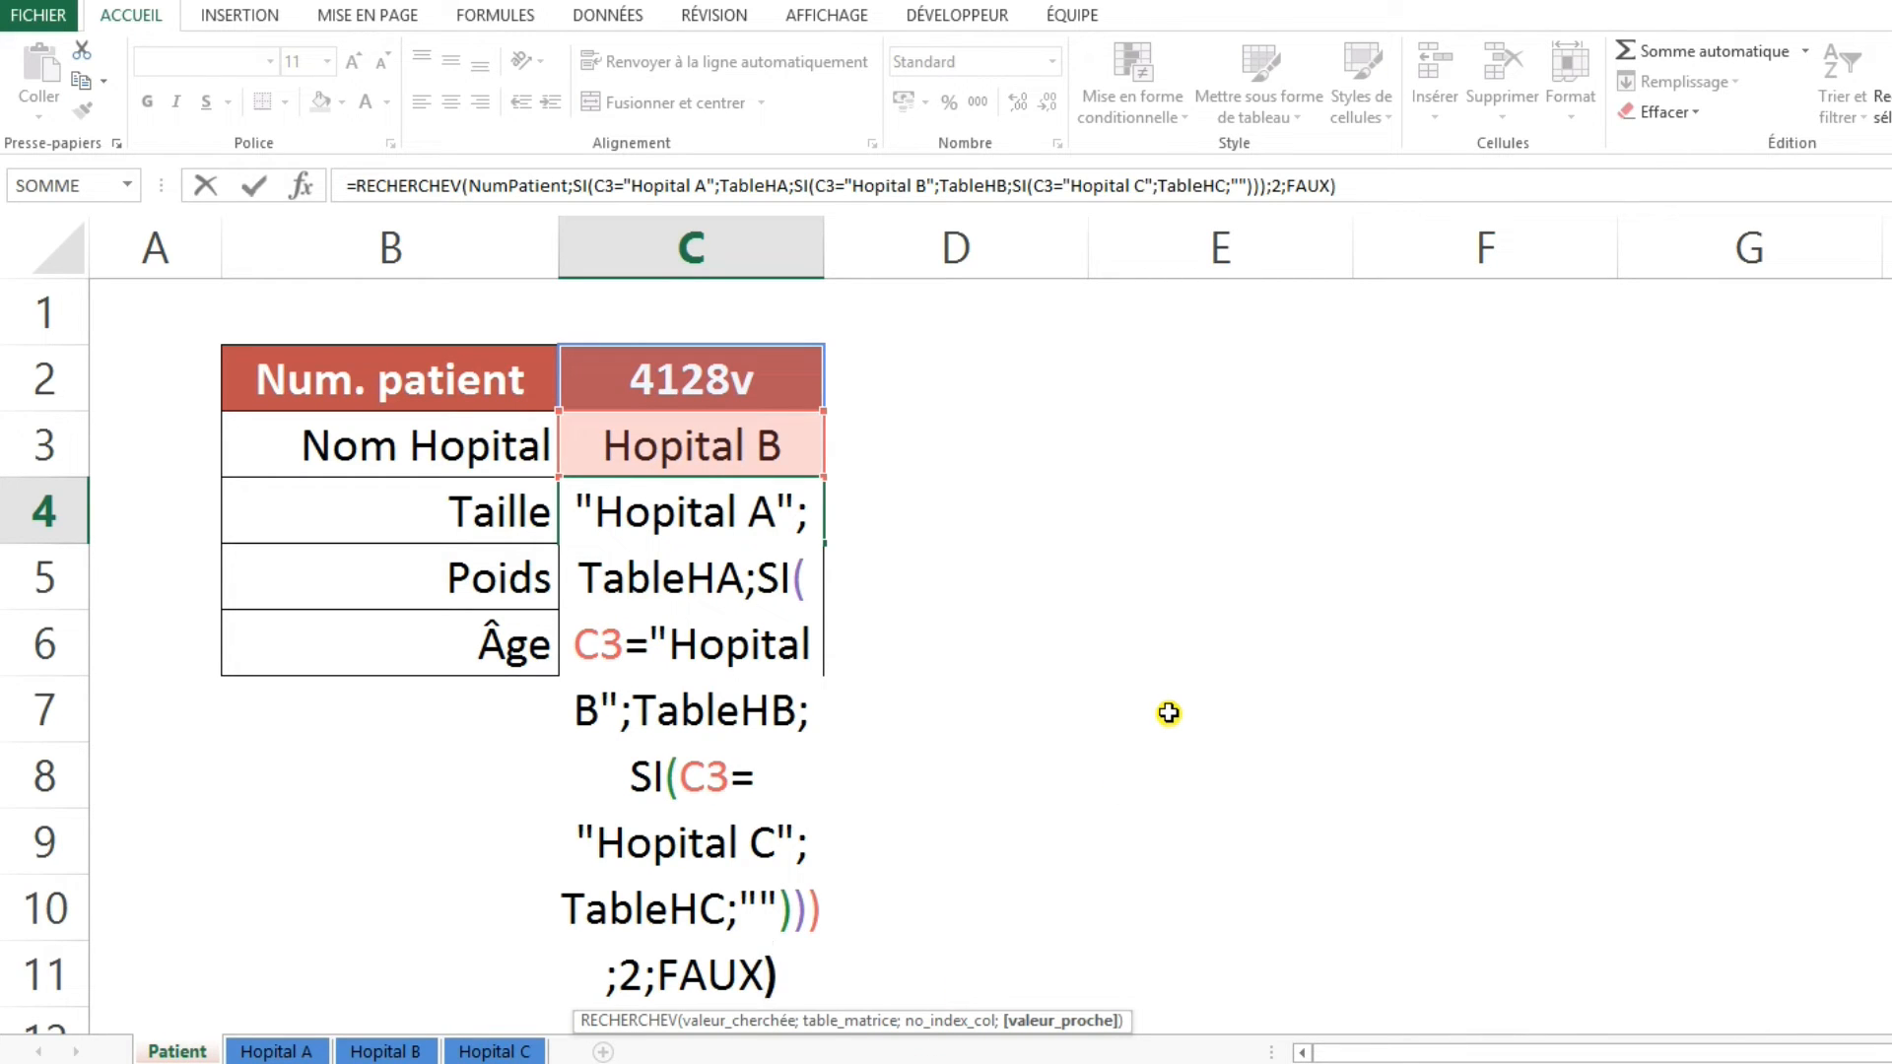
{"action": "key", "text": "Return"}
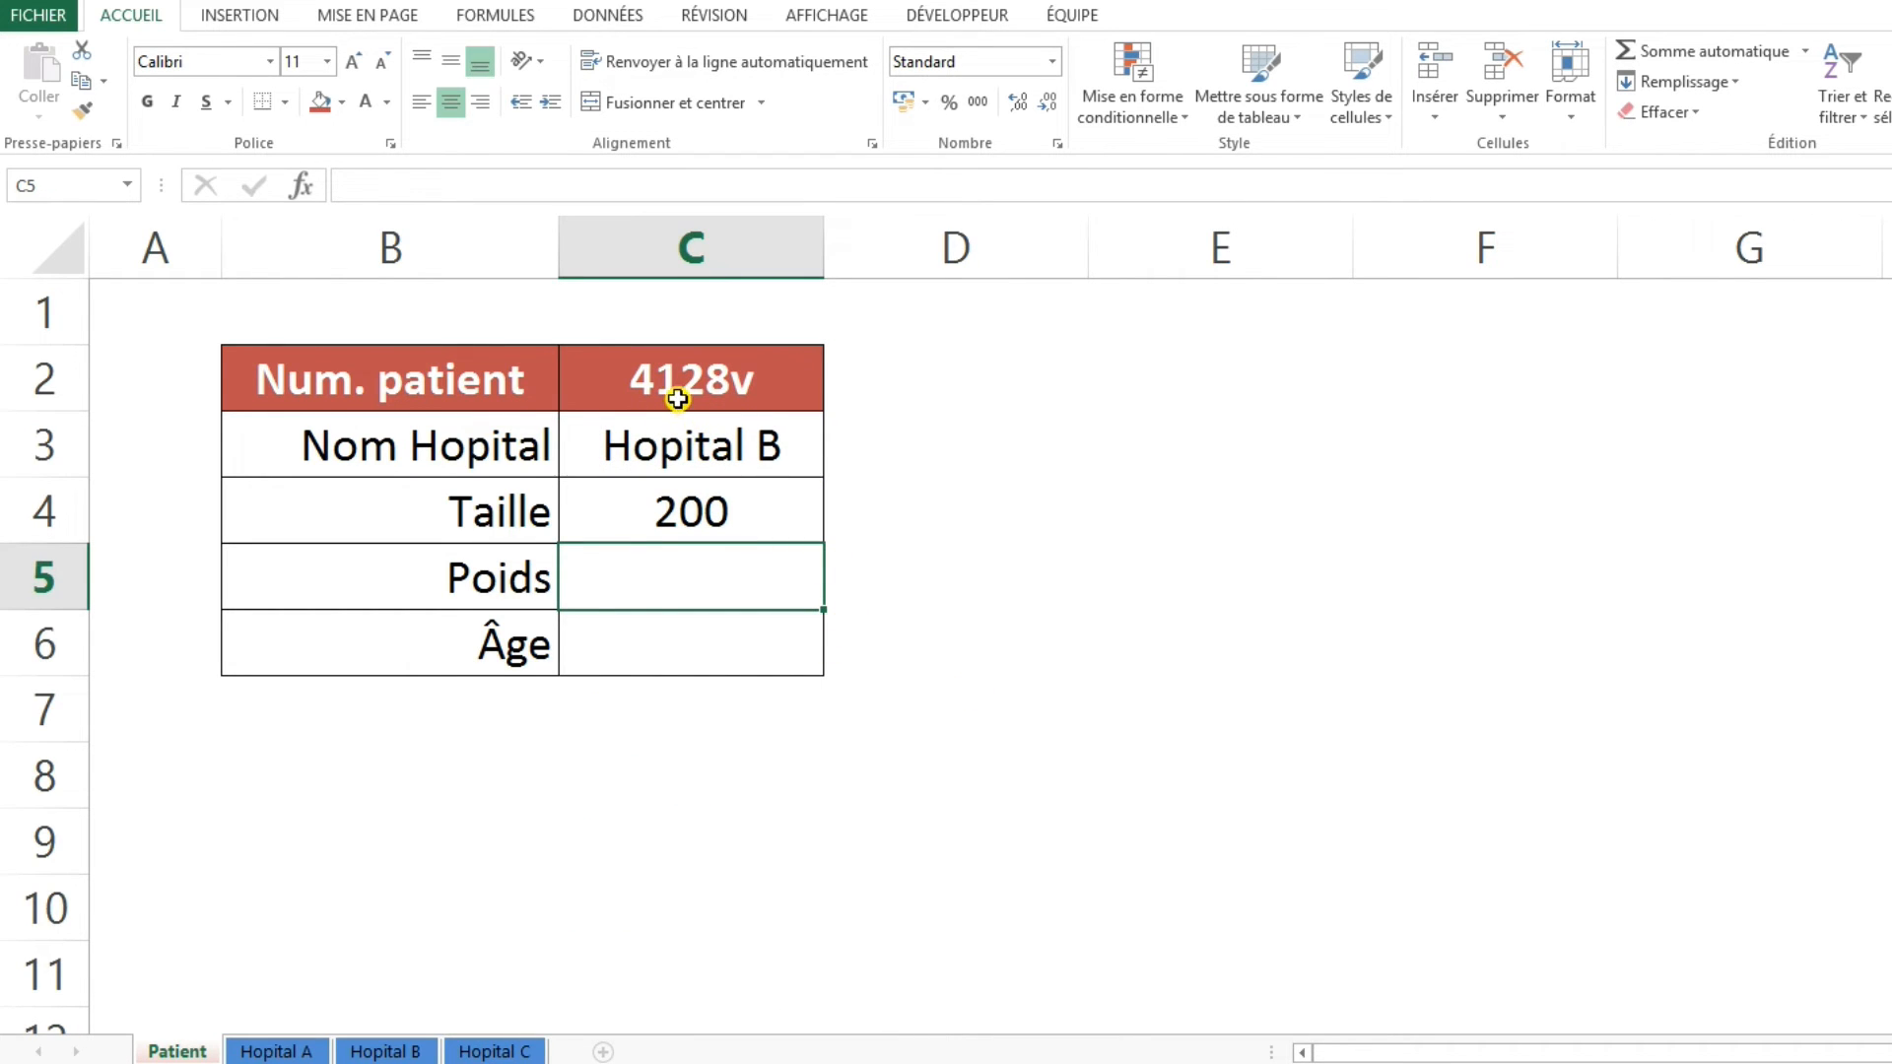
{"action": "left_click", "coordinate": [382, 1051]}
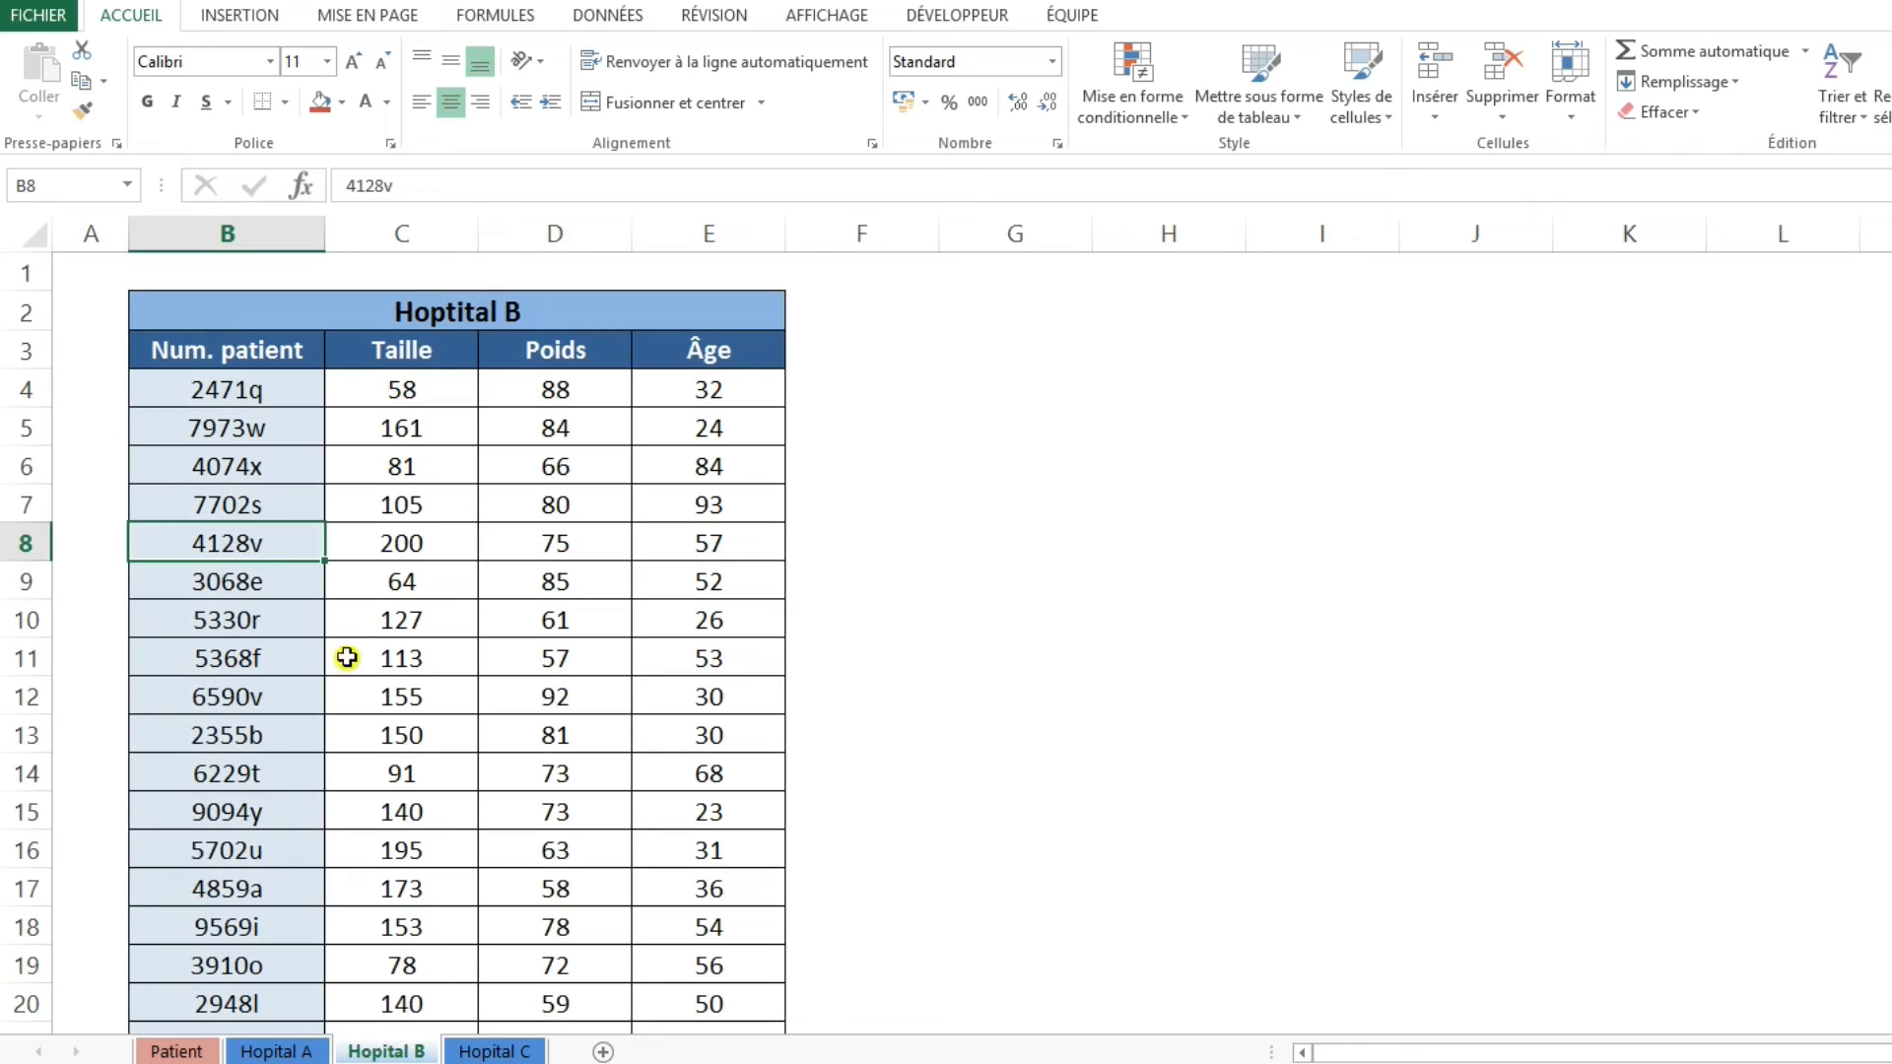
{"action": "left_click_drag", "start_coordinate": [215, 543], "coordinate": [438, 552]}
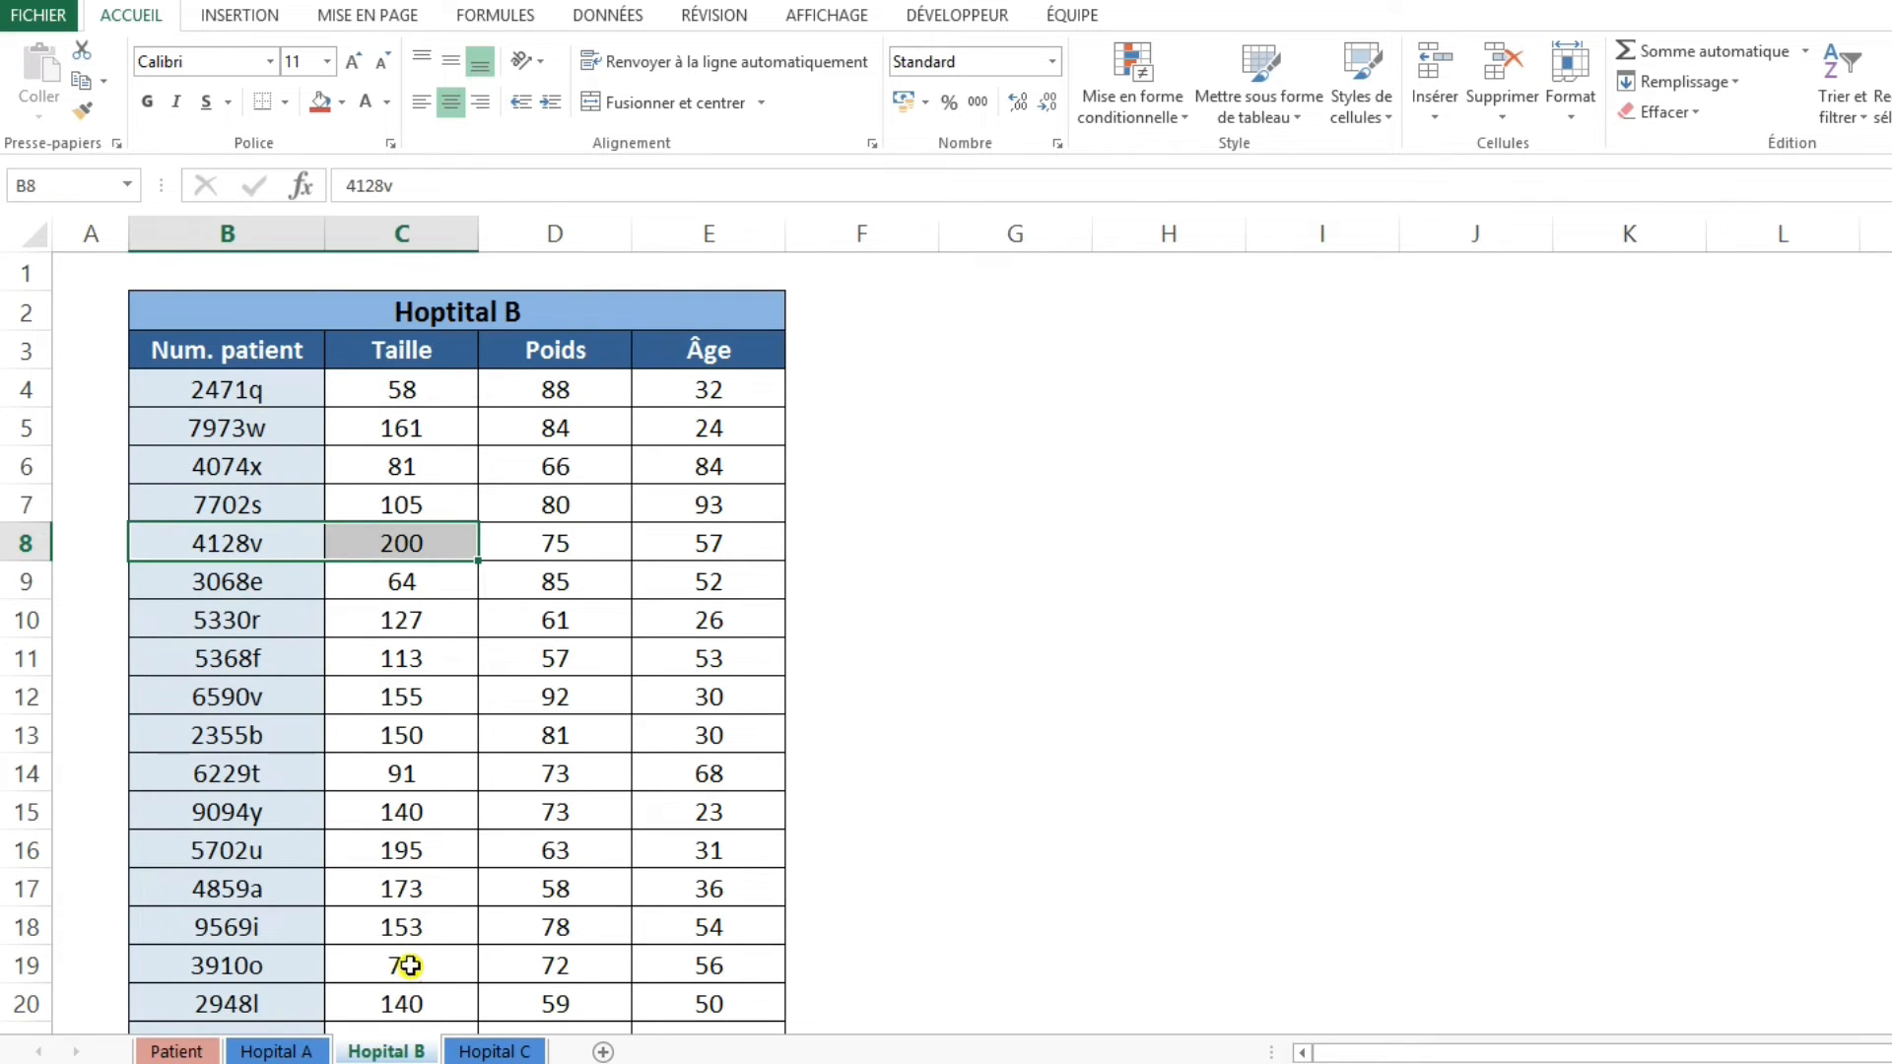
{"action": "left_click", "coordinate": [180, 1051]}
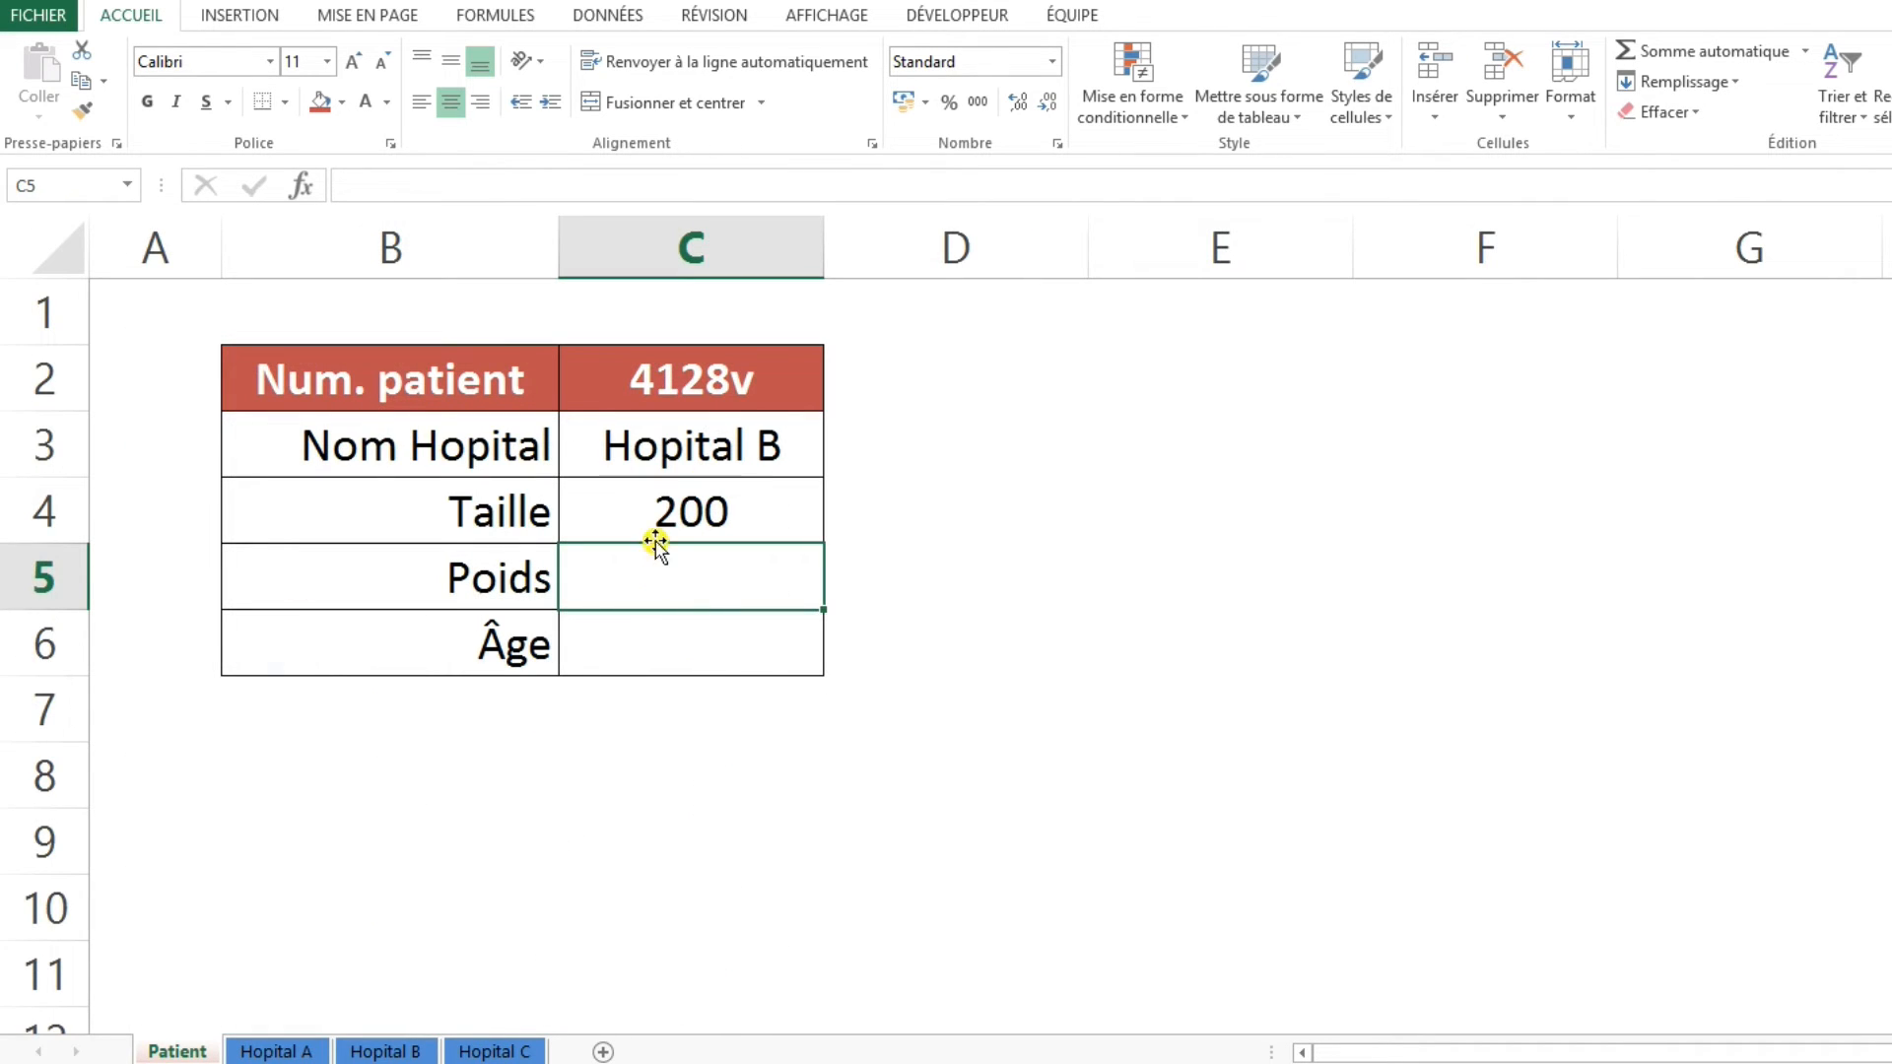
Make the C3 reference absolute as $C$3 in all three SI tests of the Taille formula in C4
{"action": "left_click", "coordinate": [635, 515]}
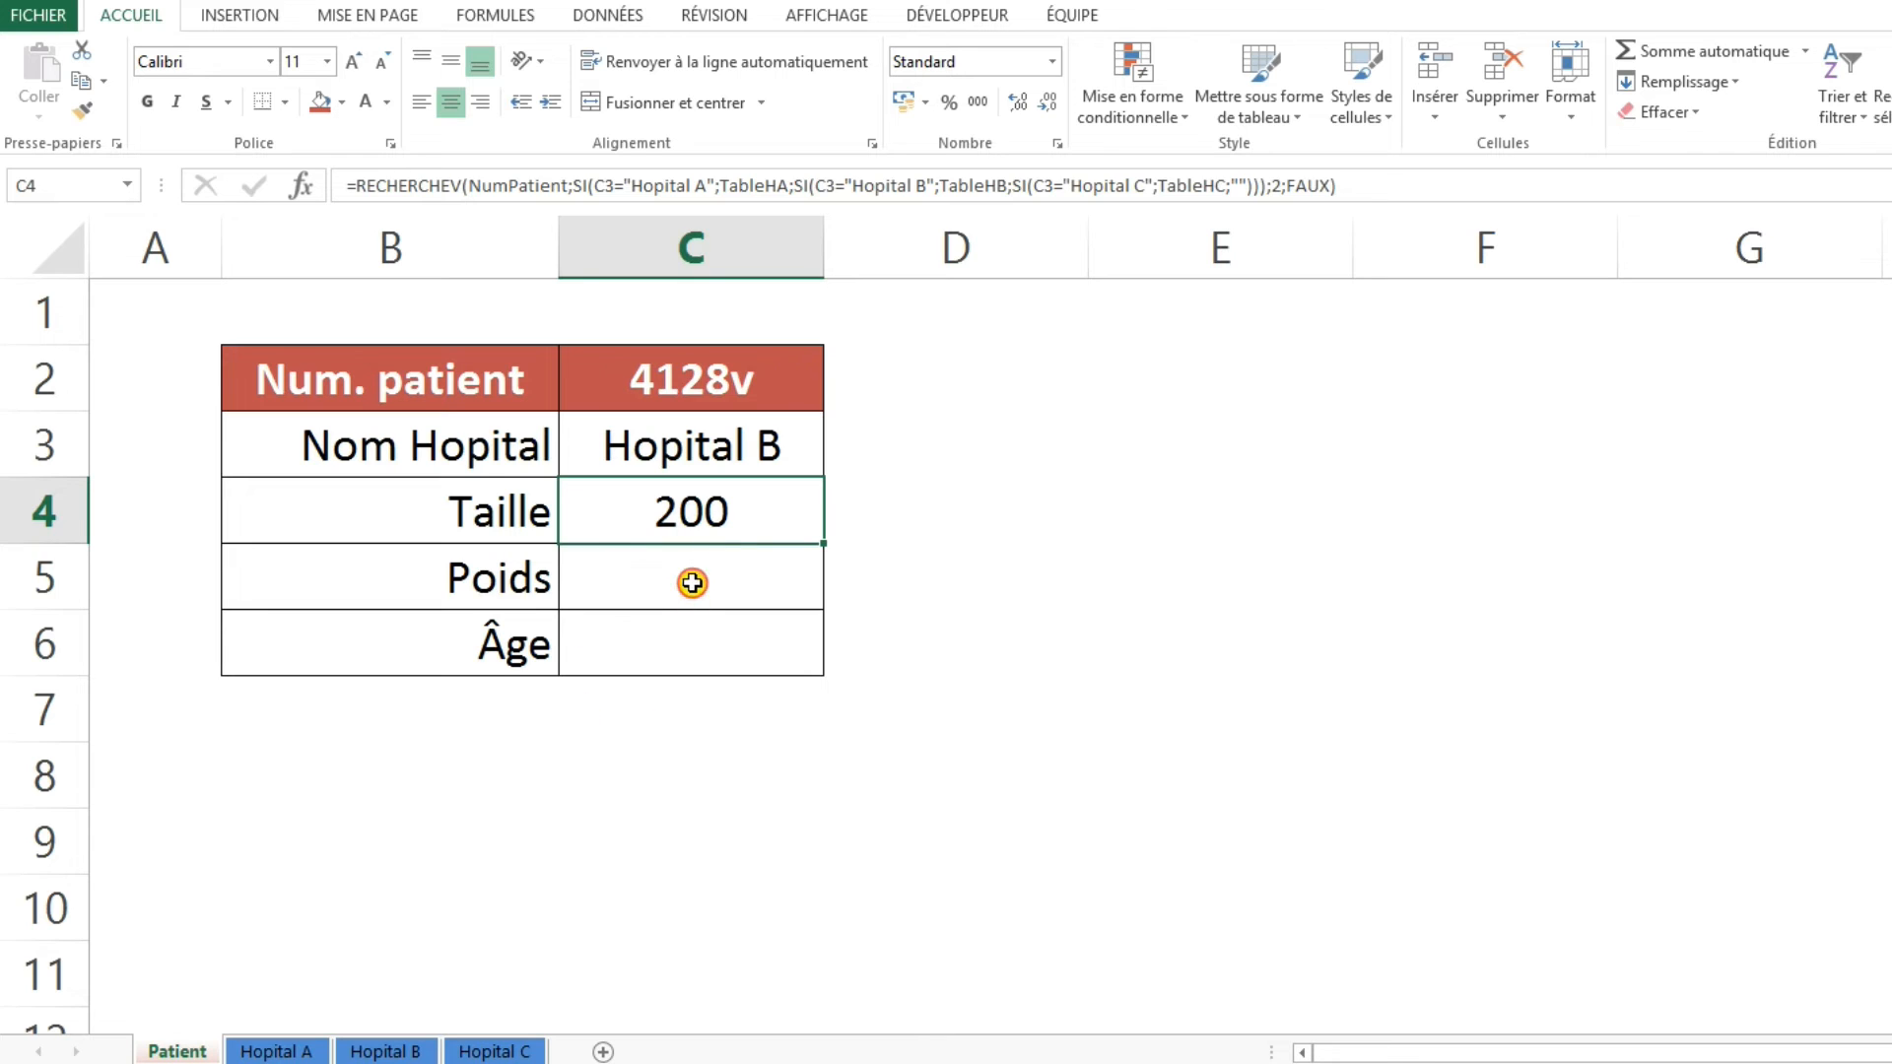
{"action": "left_click", "coordinate": [687, 584]}
{"action": "left_click", "coordinate": [668, 650]}
{"action": "left_click", "coordinate": [730, 527]}
{"action": "left_click", "coordinate": [605, 185]}
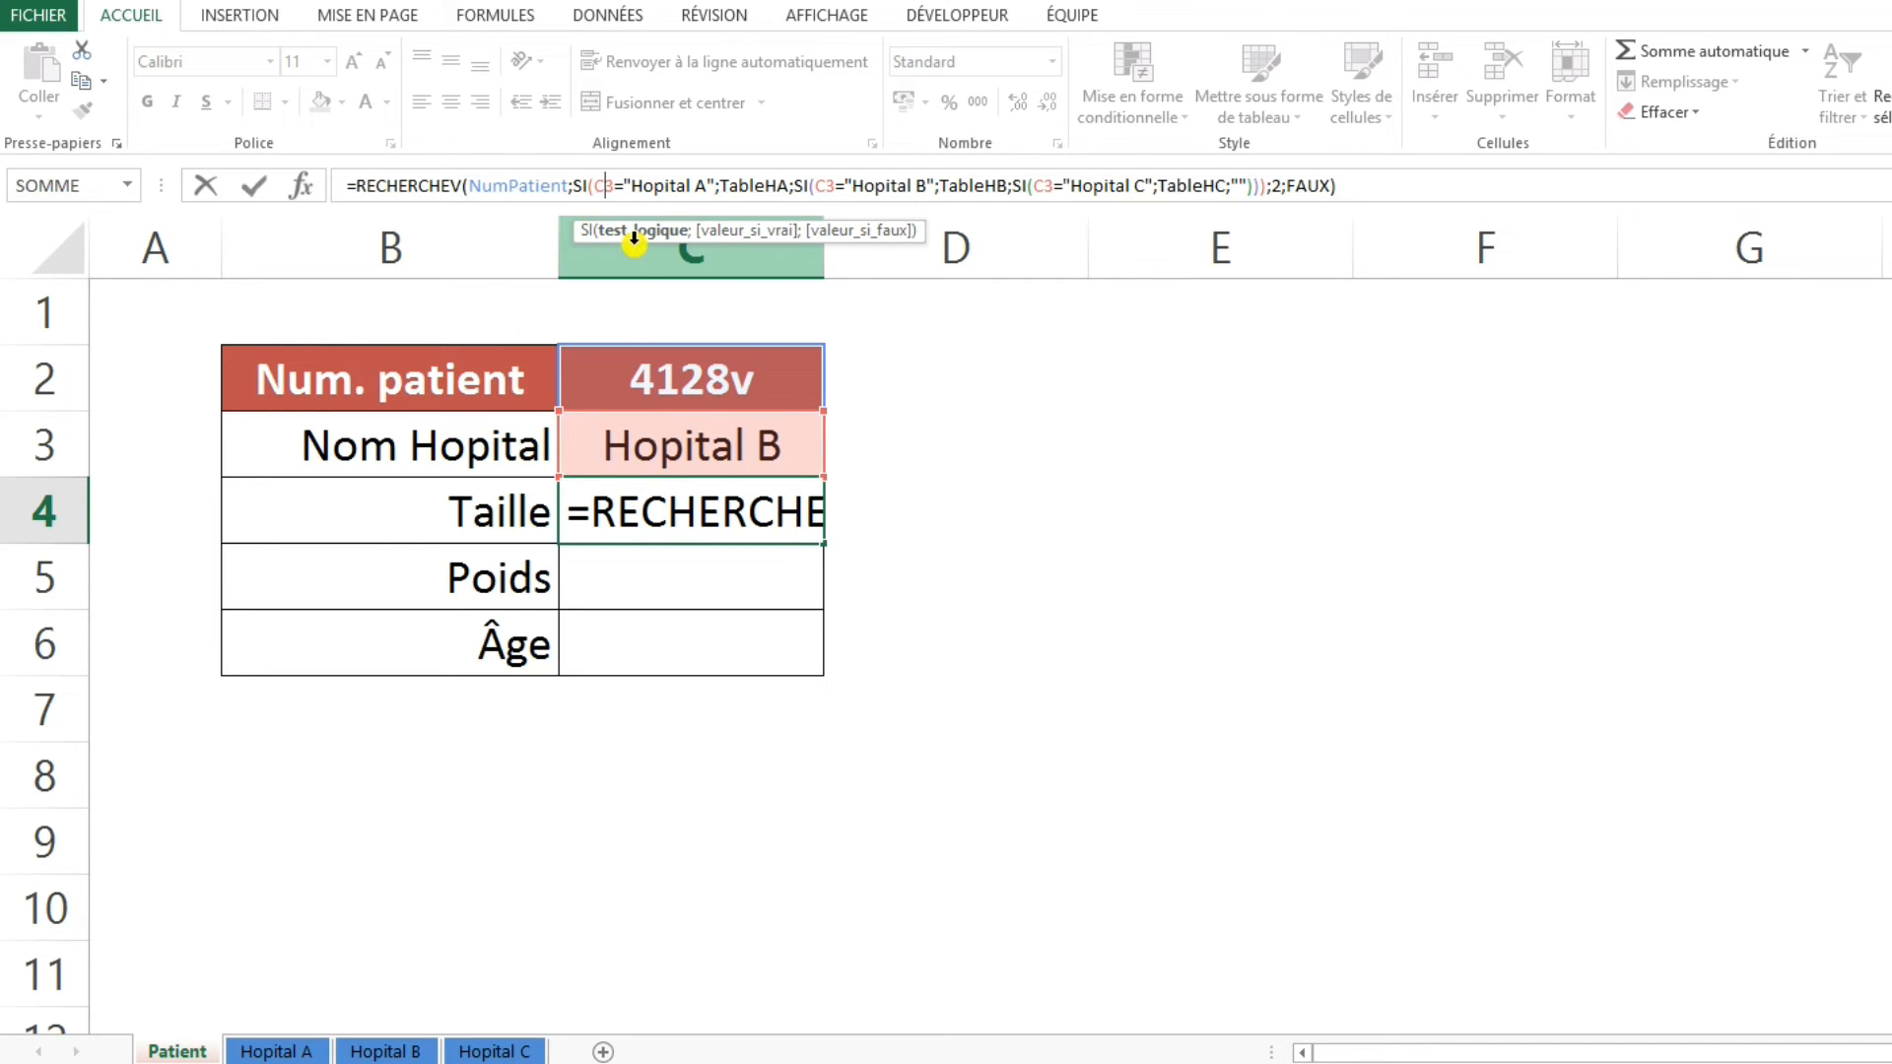
{"action": "double_click", "coordinate": [603, 185]}
{"action": "key", "text": "F4"}
{"action": "left_click", "coordinate": [839, 187]}
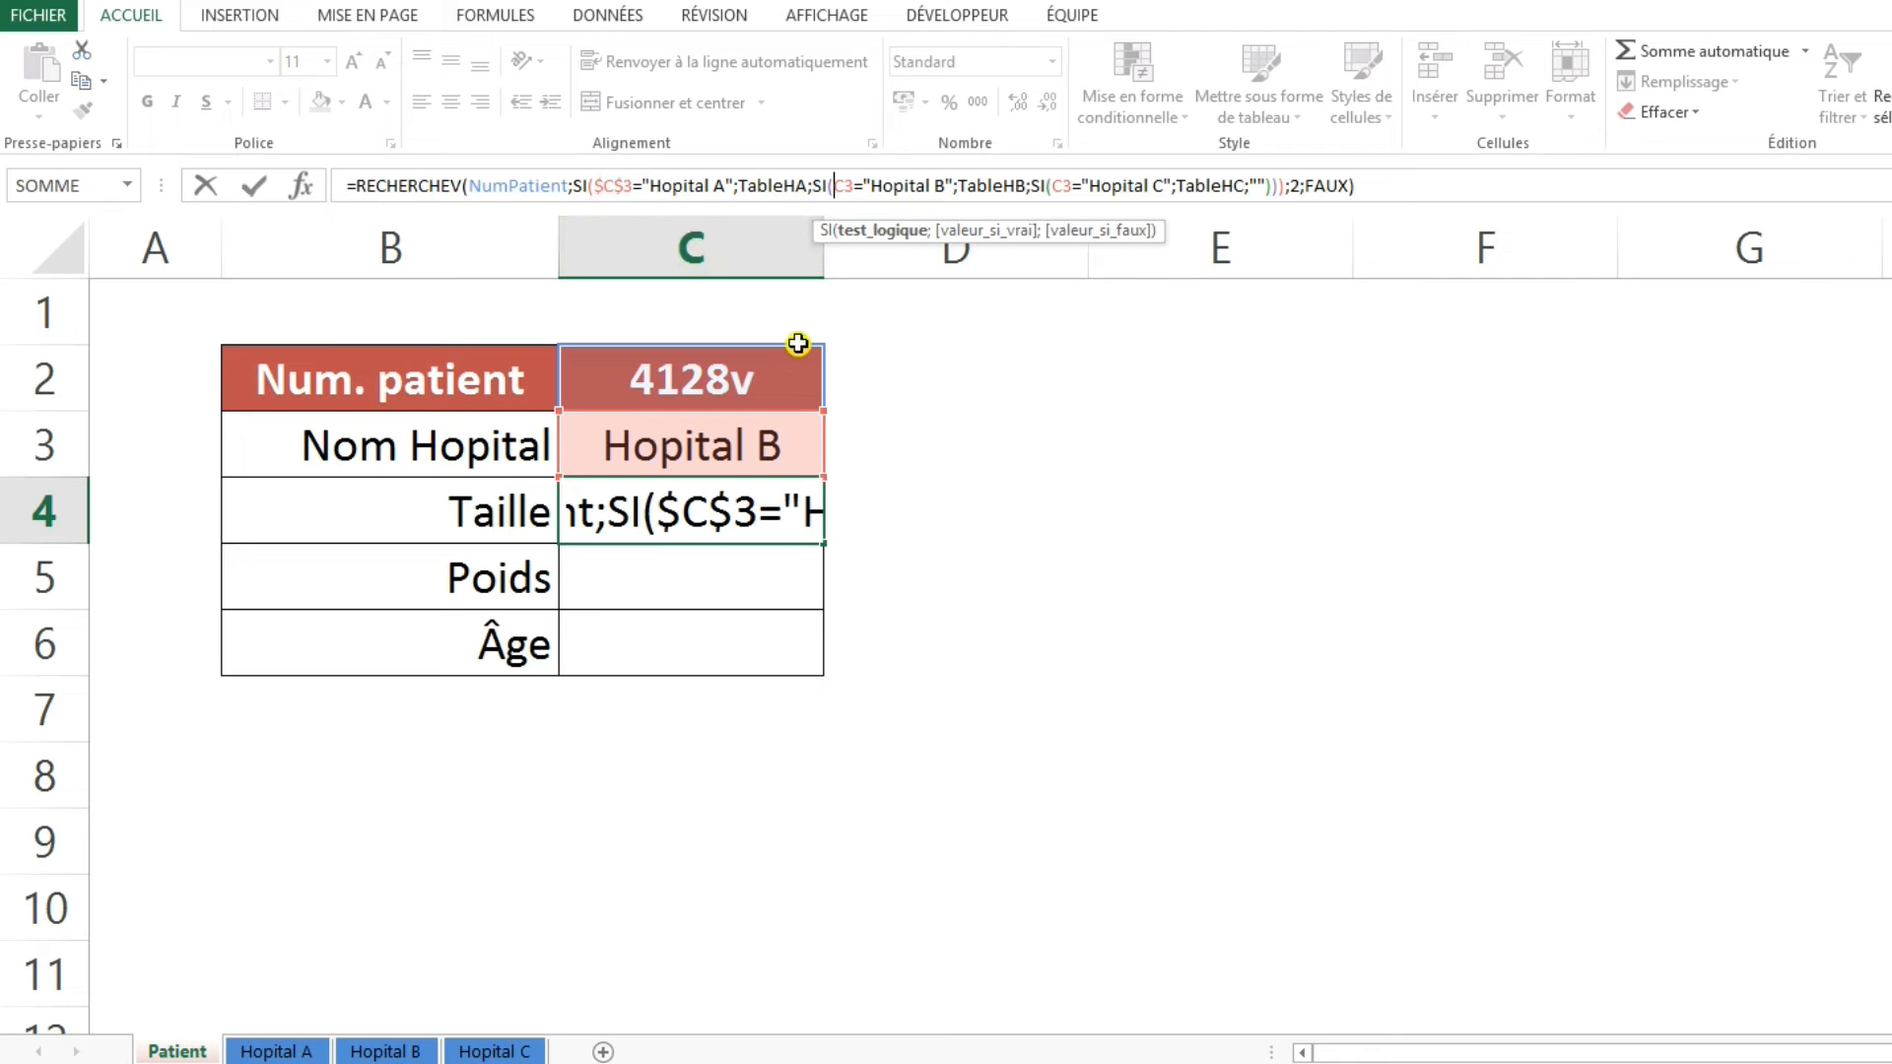
{"action": "double_click", "coordinate": [847, 187]}
{"action": "key", "text": "F4"}
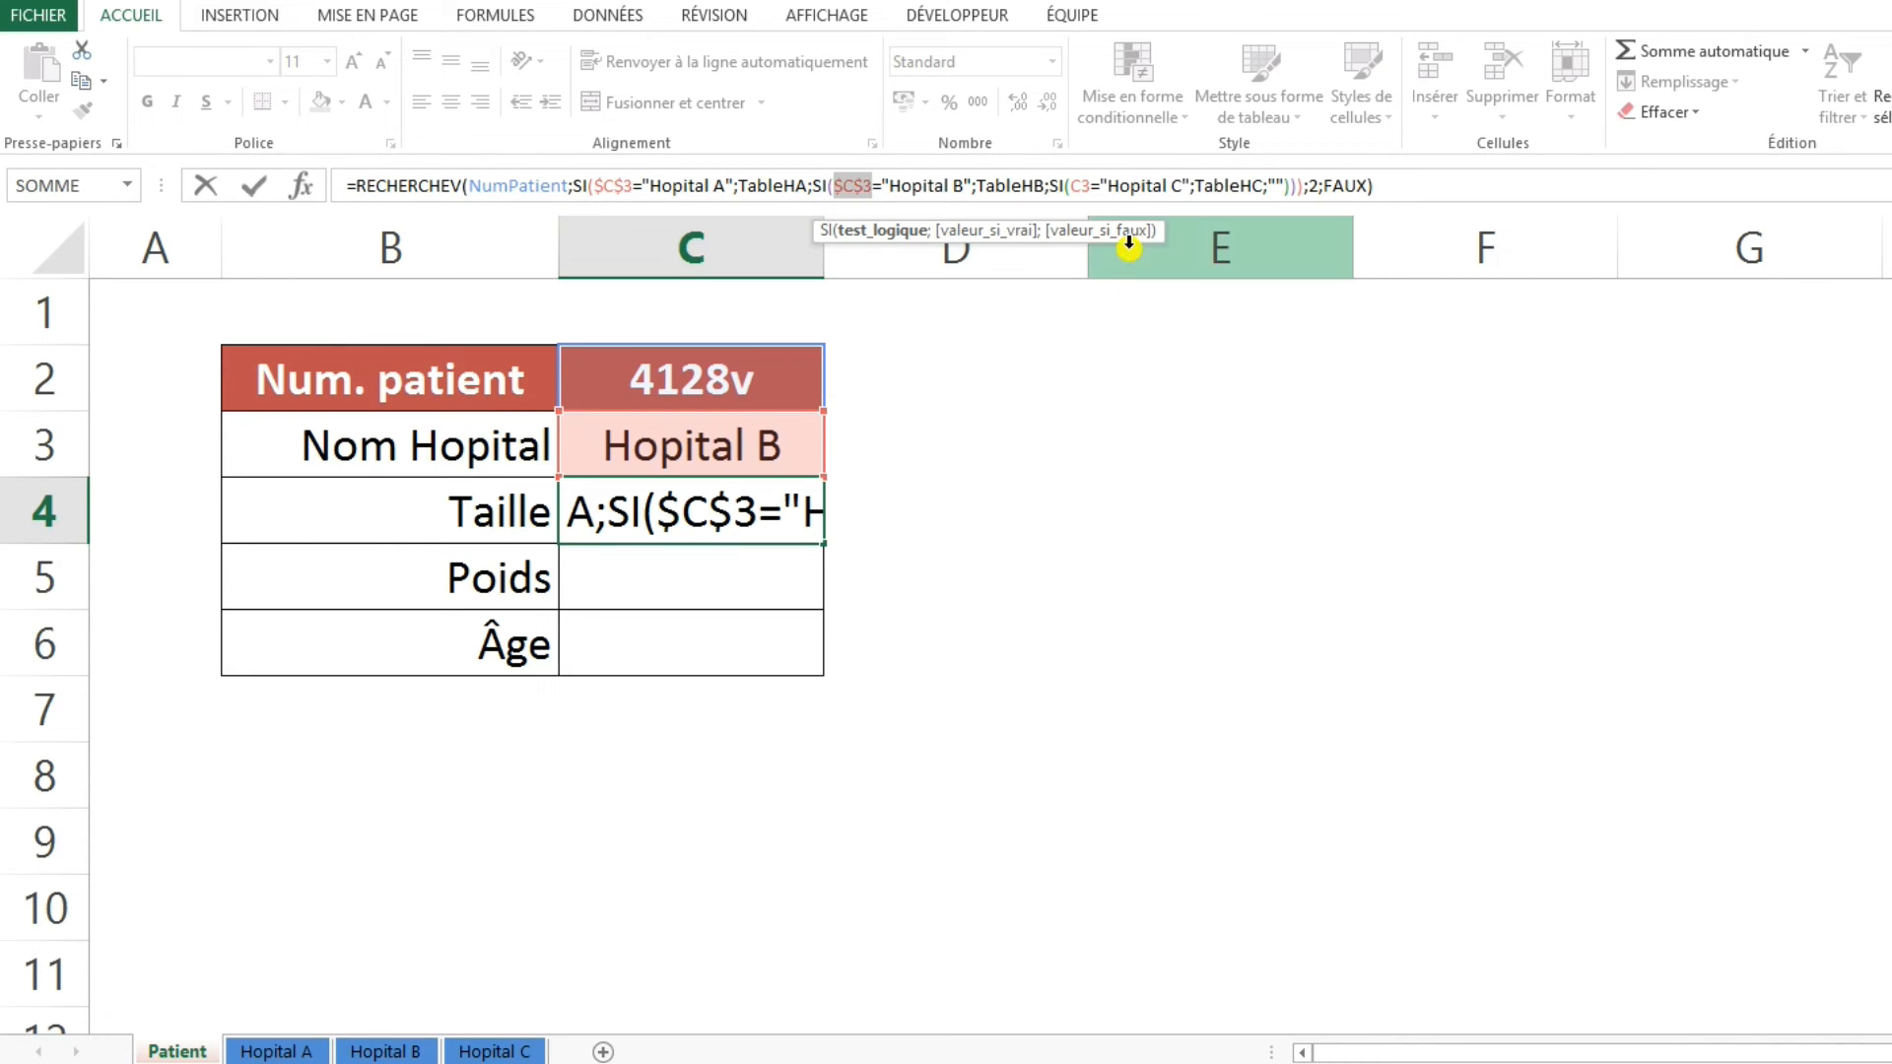
{"action": "left_click", "coordinate": [1084, 187]}
{"action": "key", "text": "F4"}
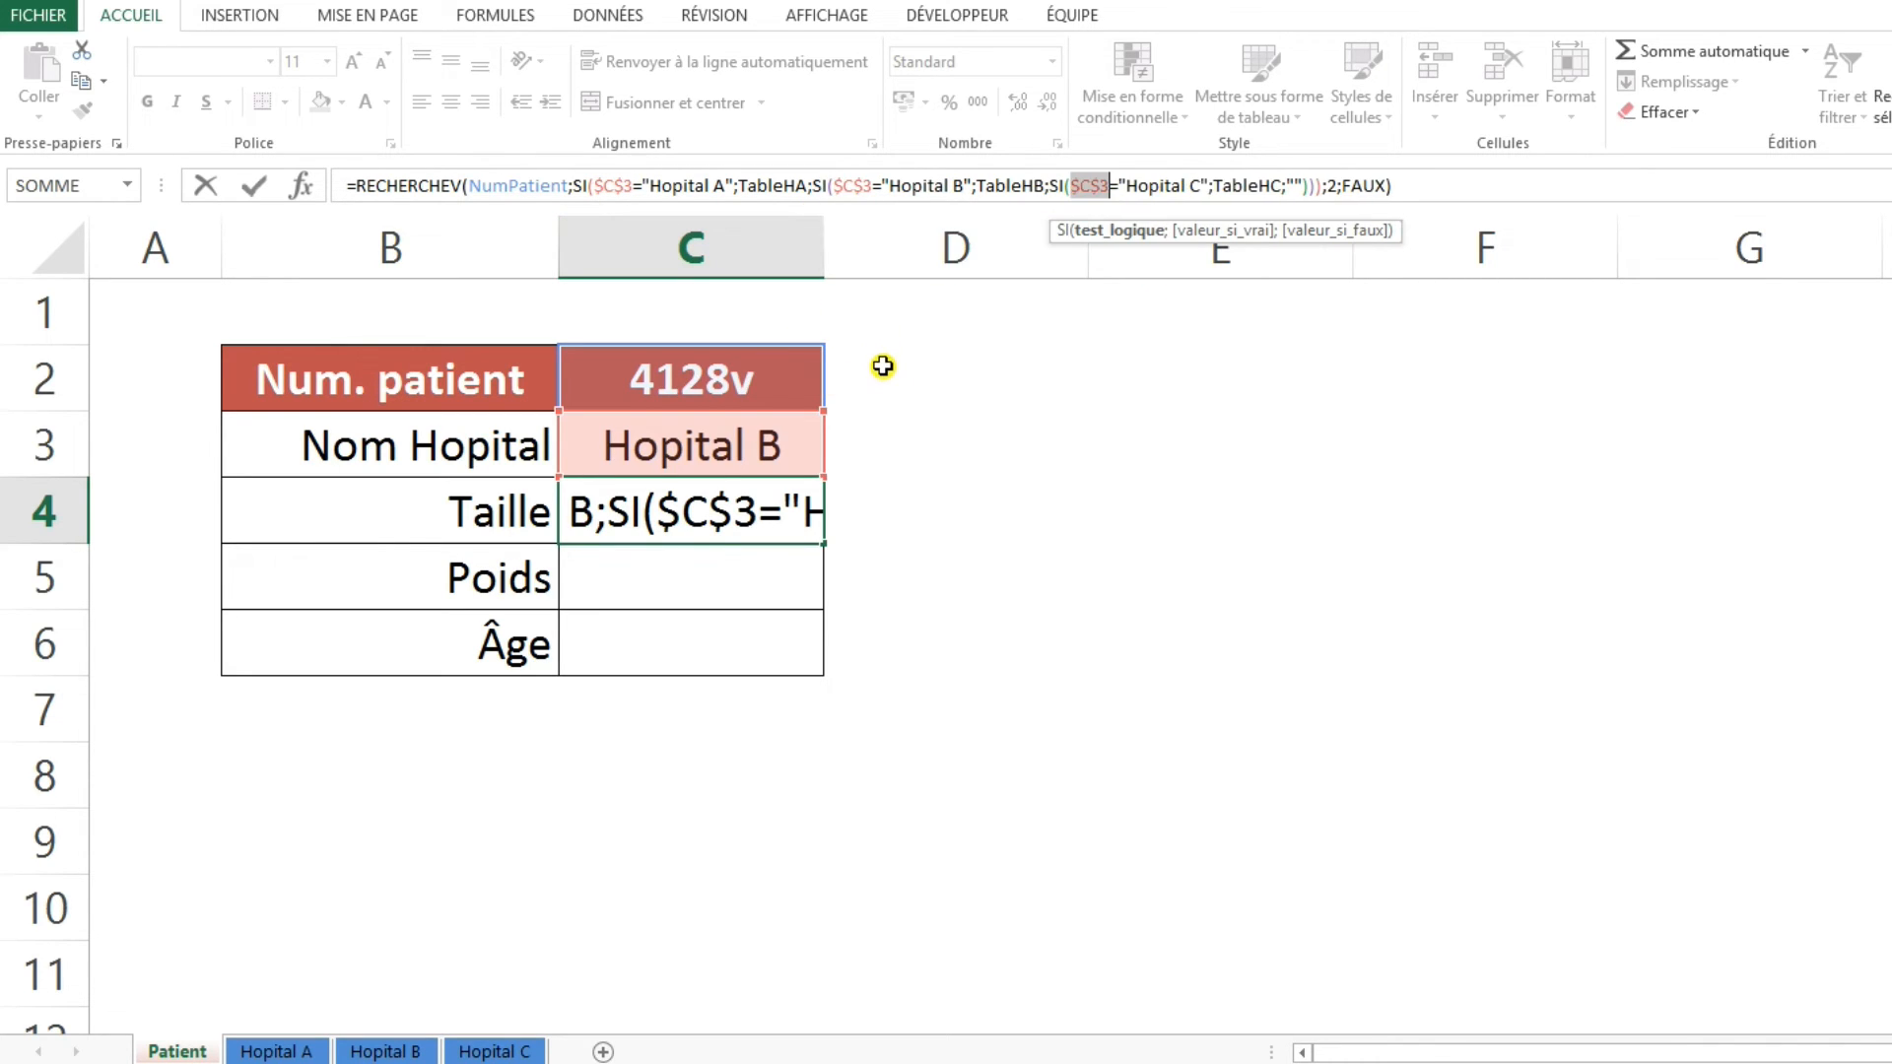
{"action": "key", "text": "Return"}
Fill the Taille formula from C4 down to the Poids and Âge cells, C5 and C6
{"action": "key", "text": "Up"}
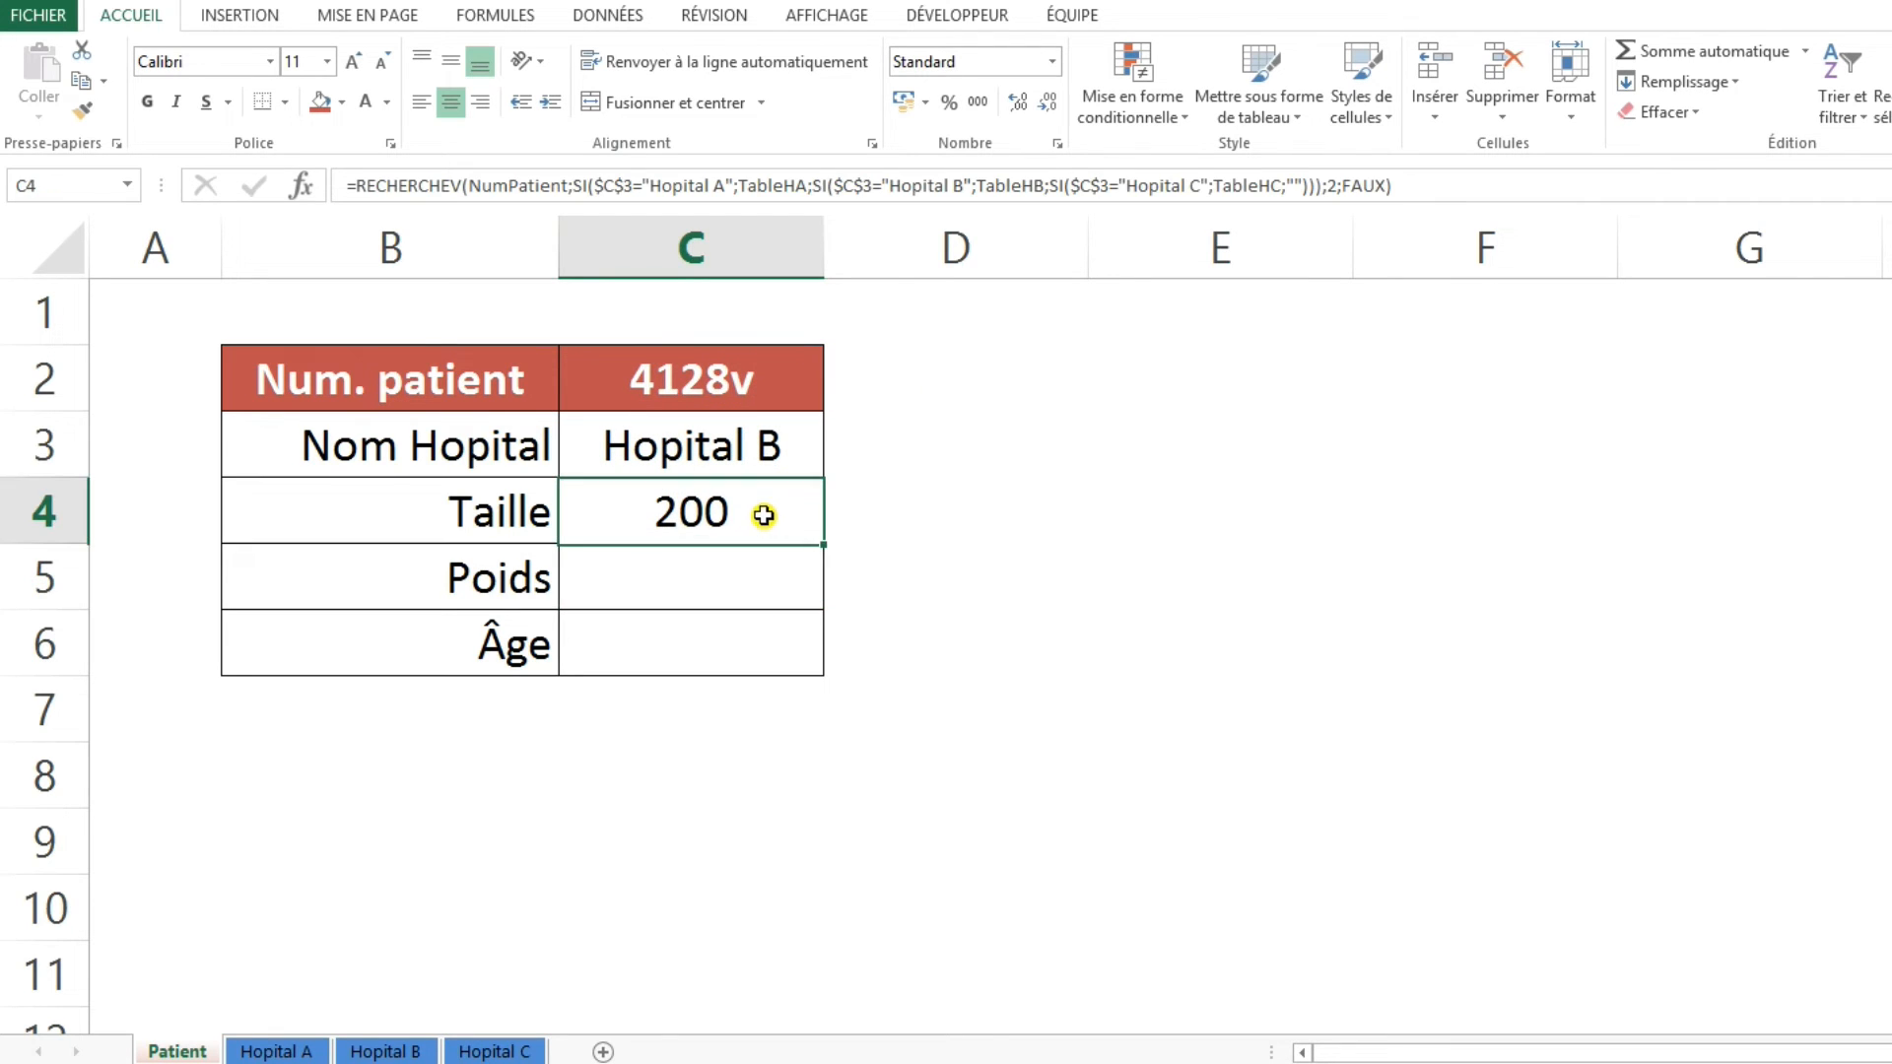
{"action": "left_click_drag", "start_coordinate": [822, 548], "coordinate": [776, 645]}
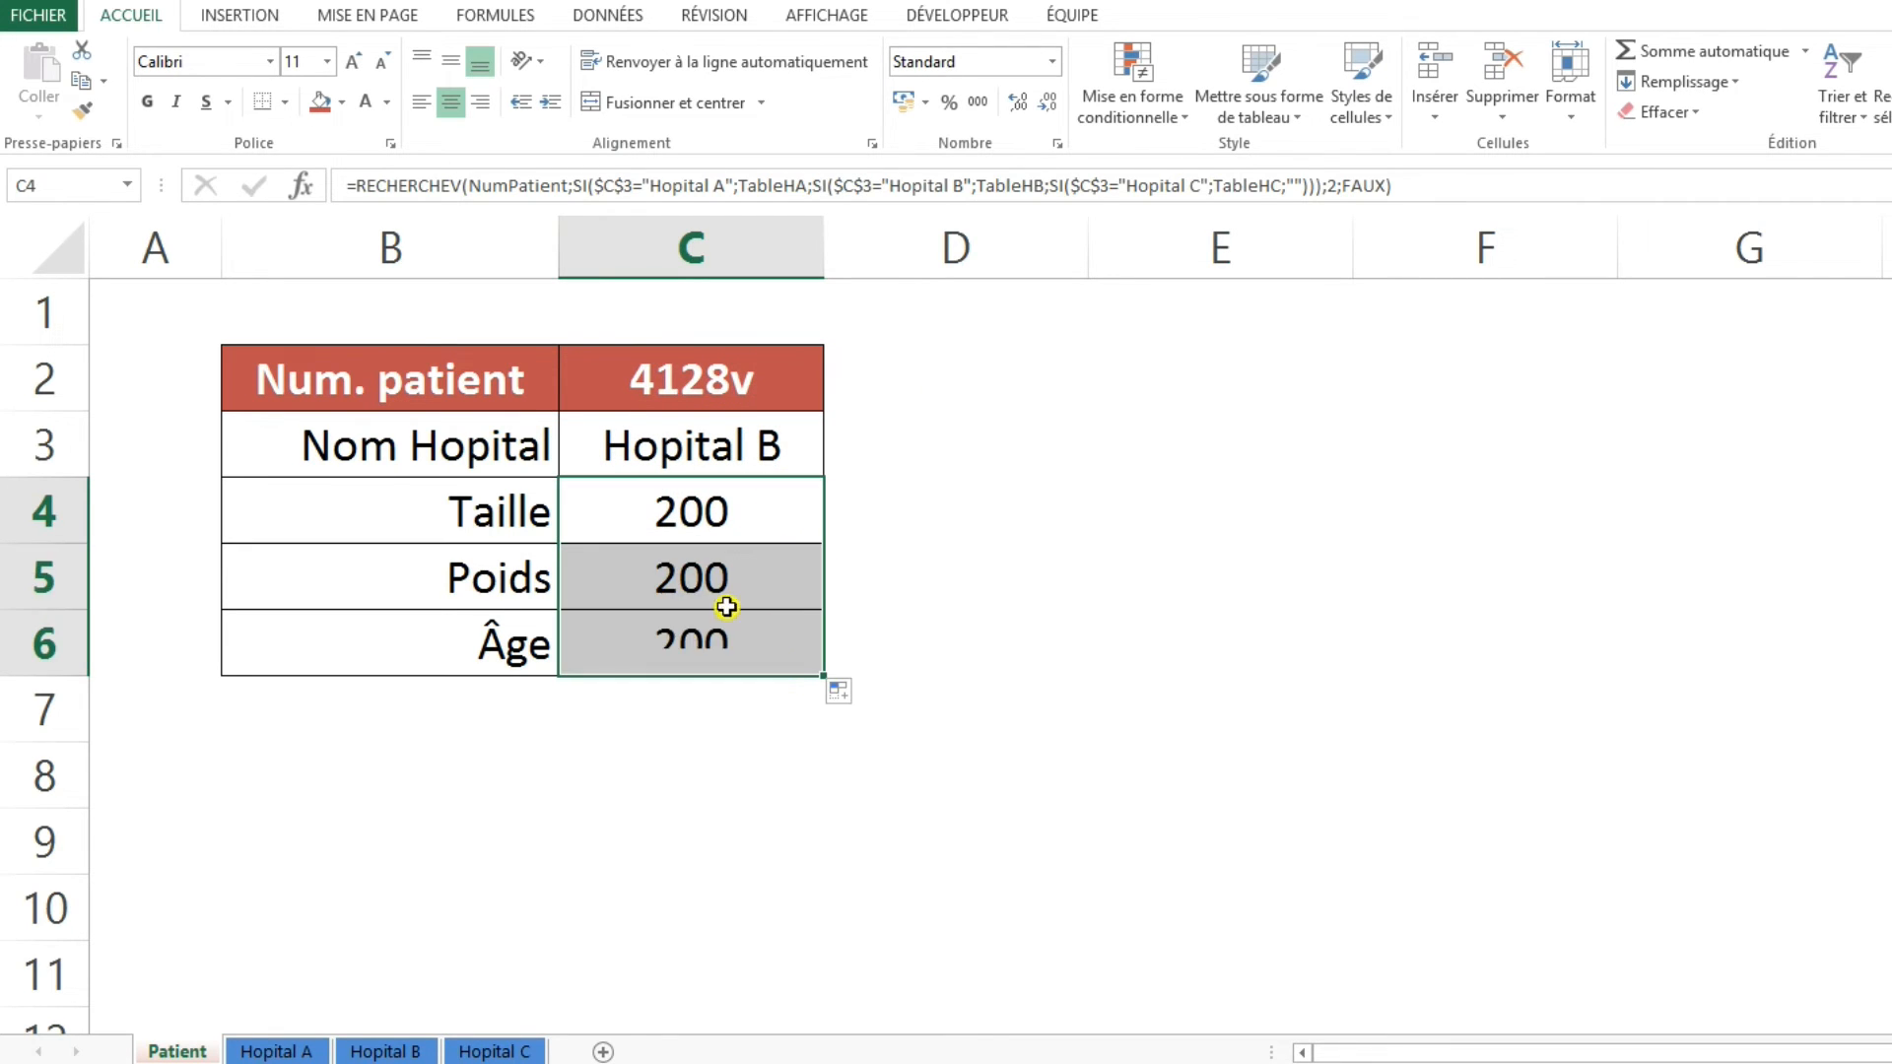
{"action": "key", "text": "ctrl+Down"}
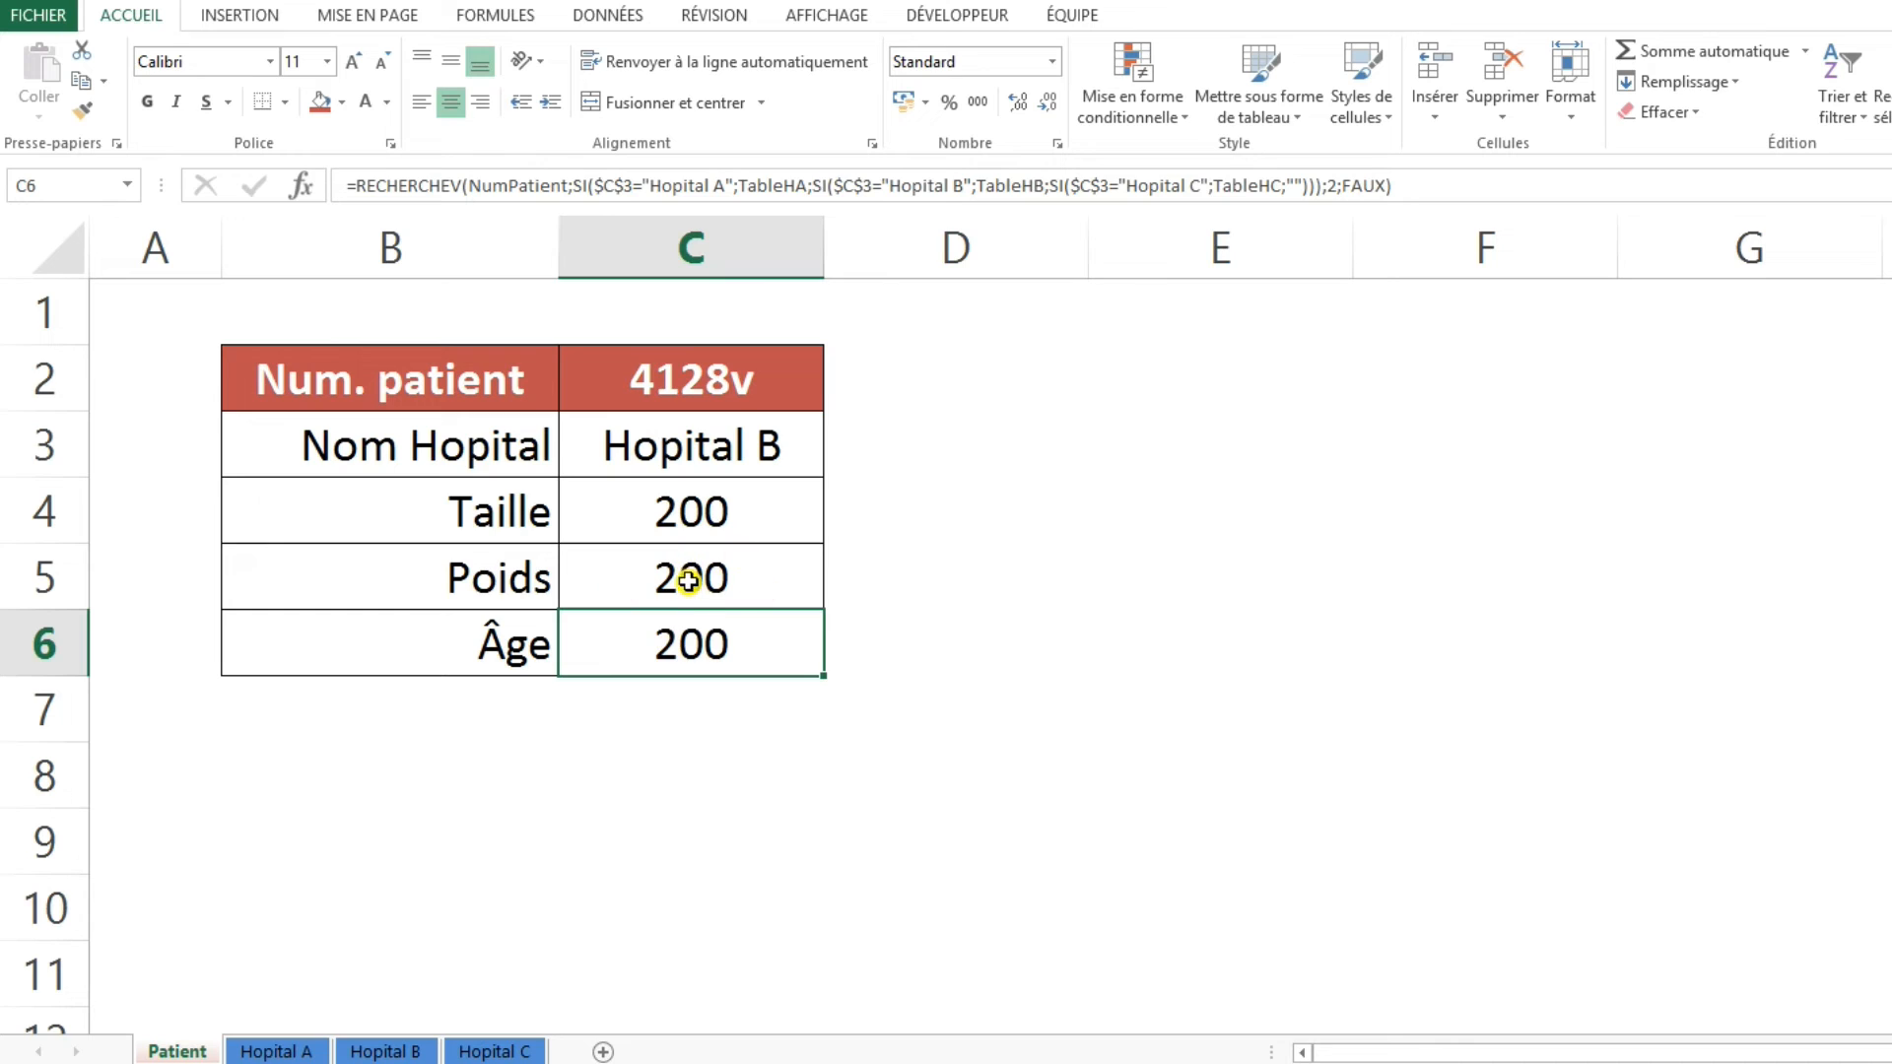
Review the Taille formula's arguments and set the column index to 3 in the Poids formula in C5
{"action": "left_click", "coordinate": [716, 523]}
{"action": "left_click", "coordinate": [474, 185]}
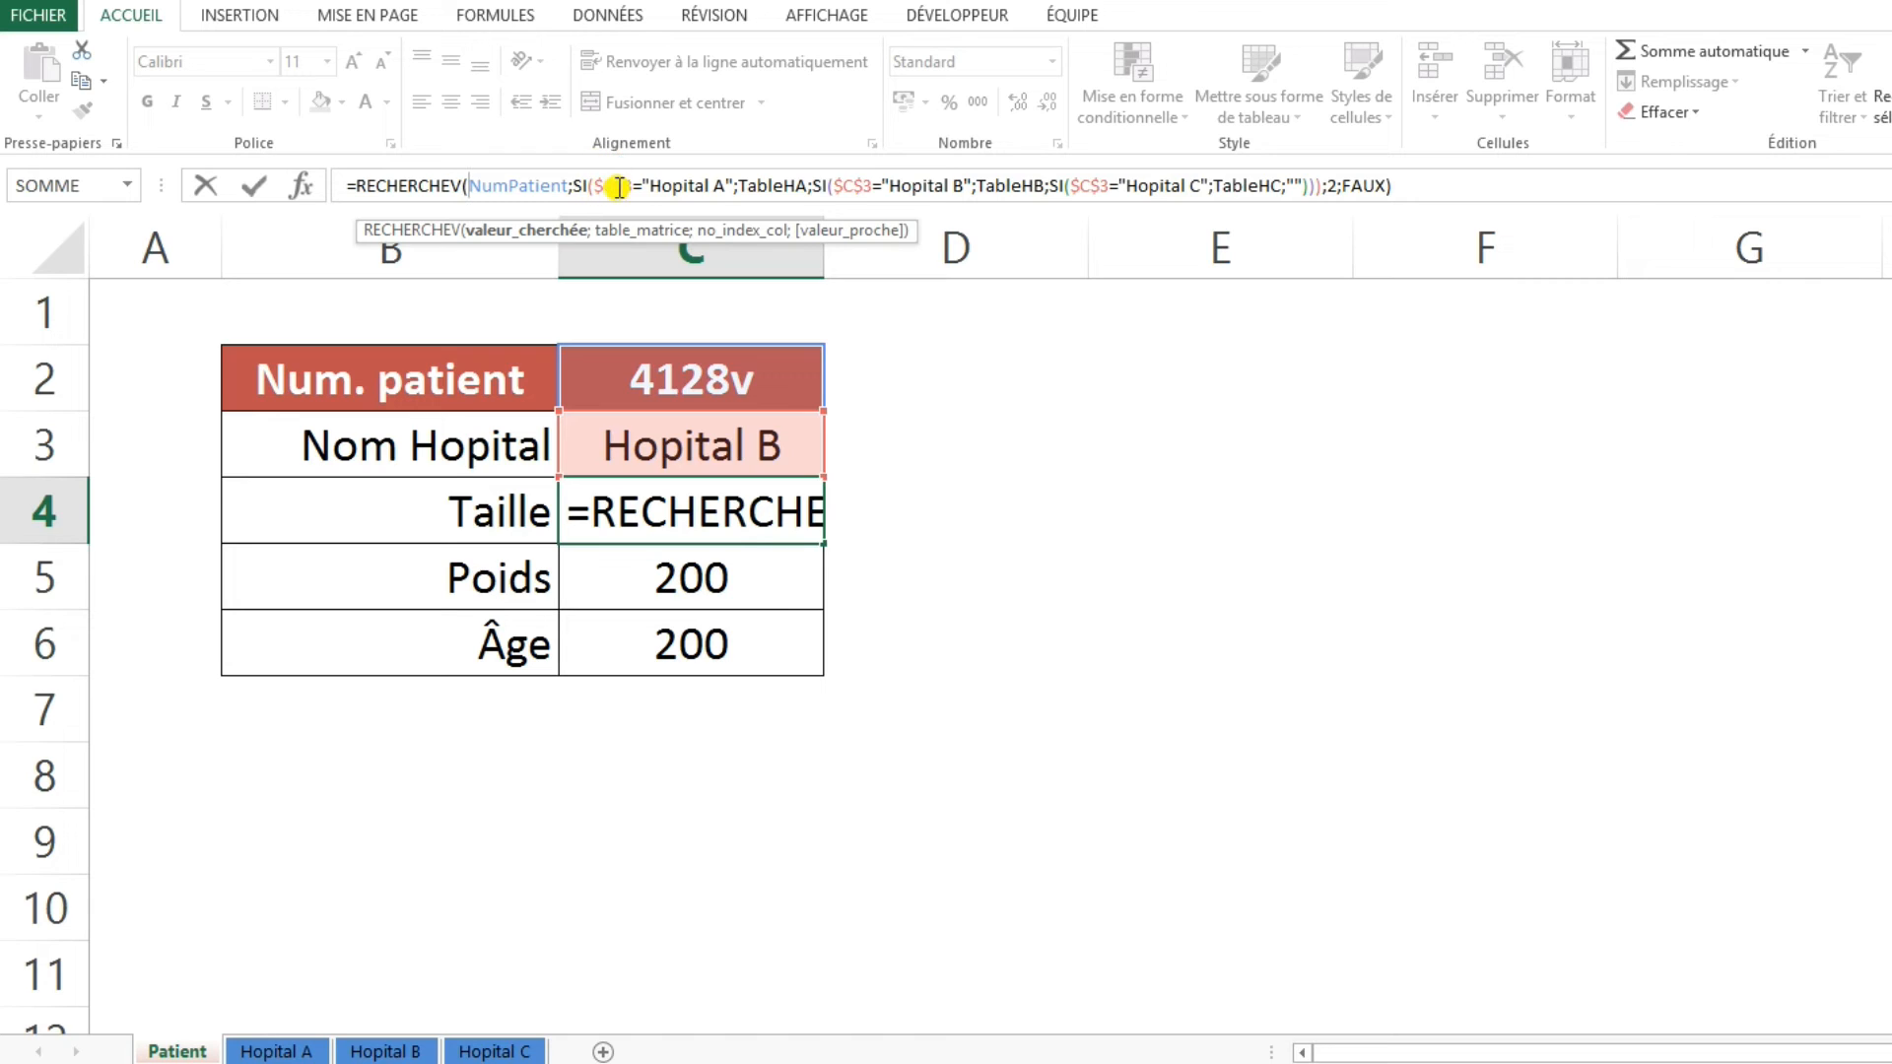
{"action": "key", "text": "Escape"}
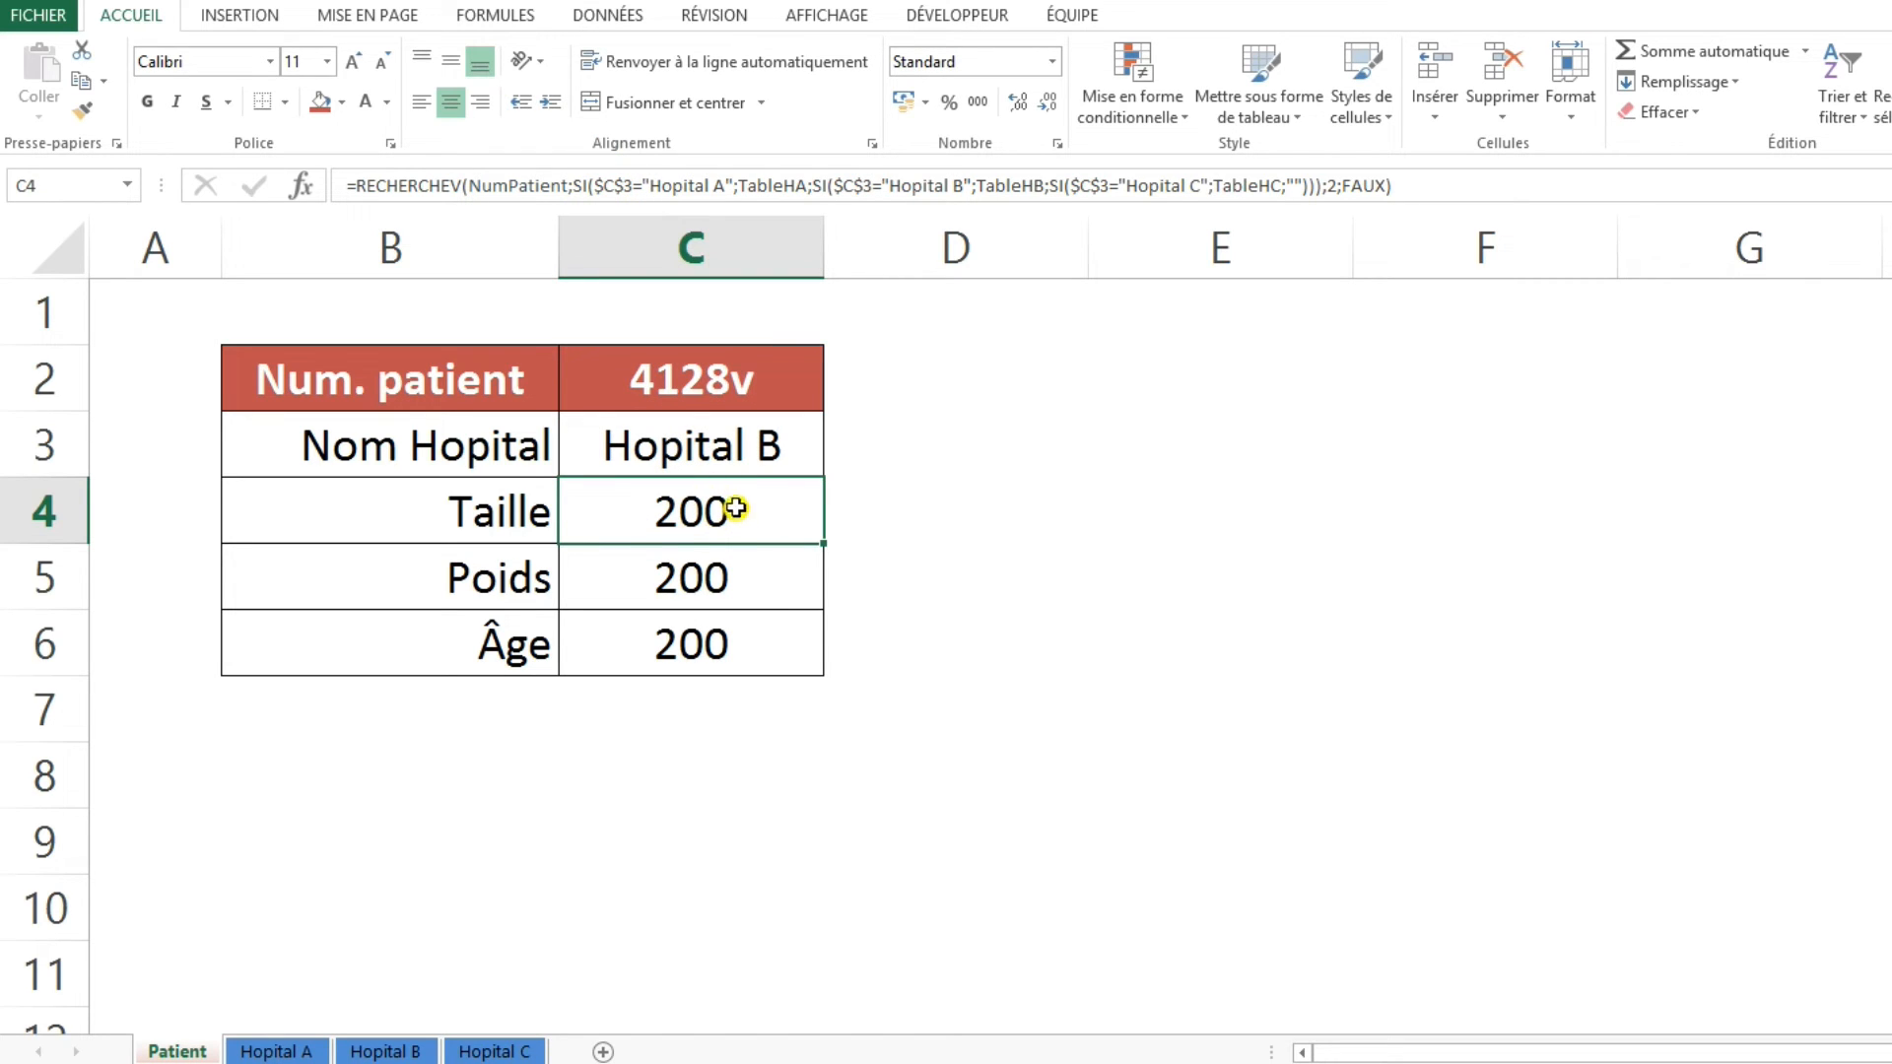
{"action": "left_click", "coordinate": [753, 590]}
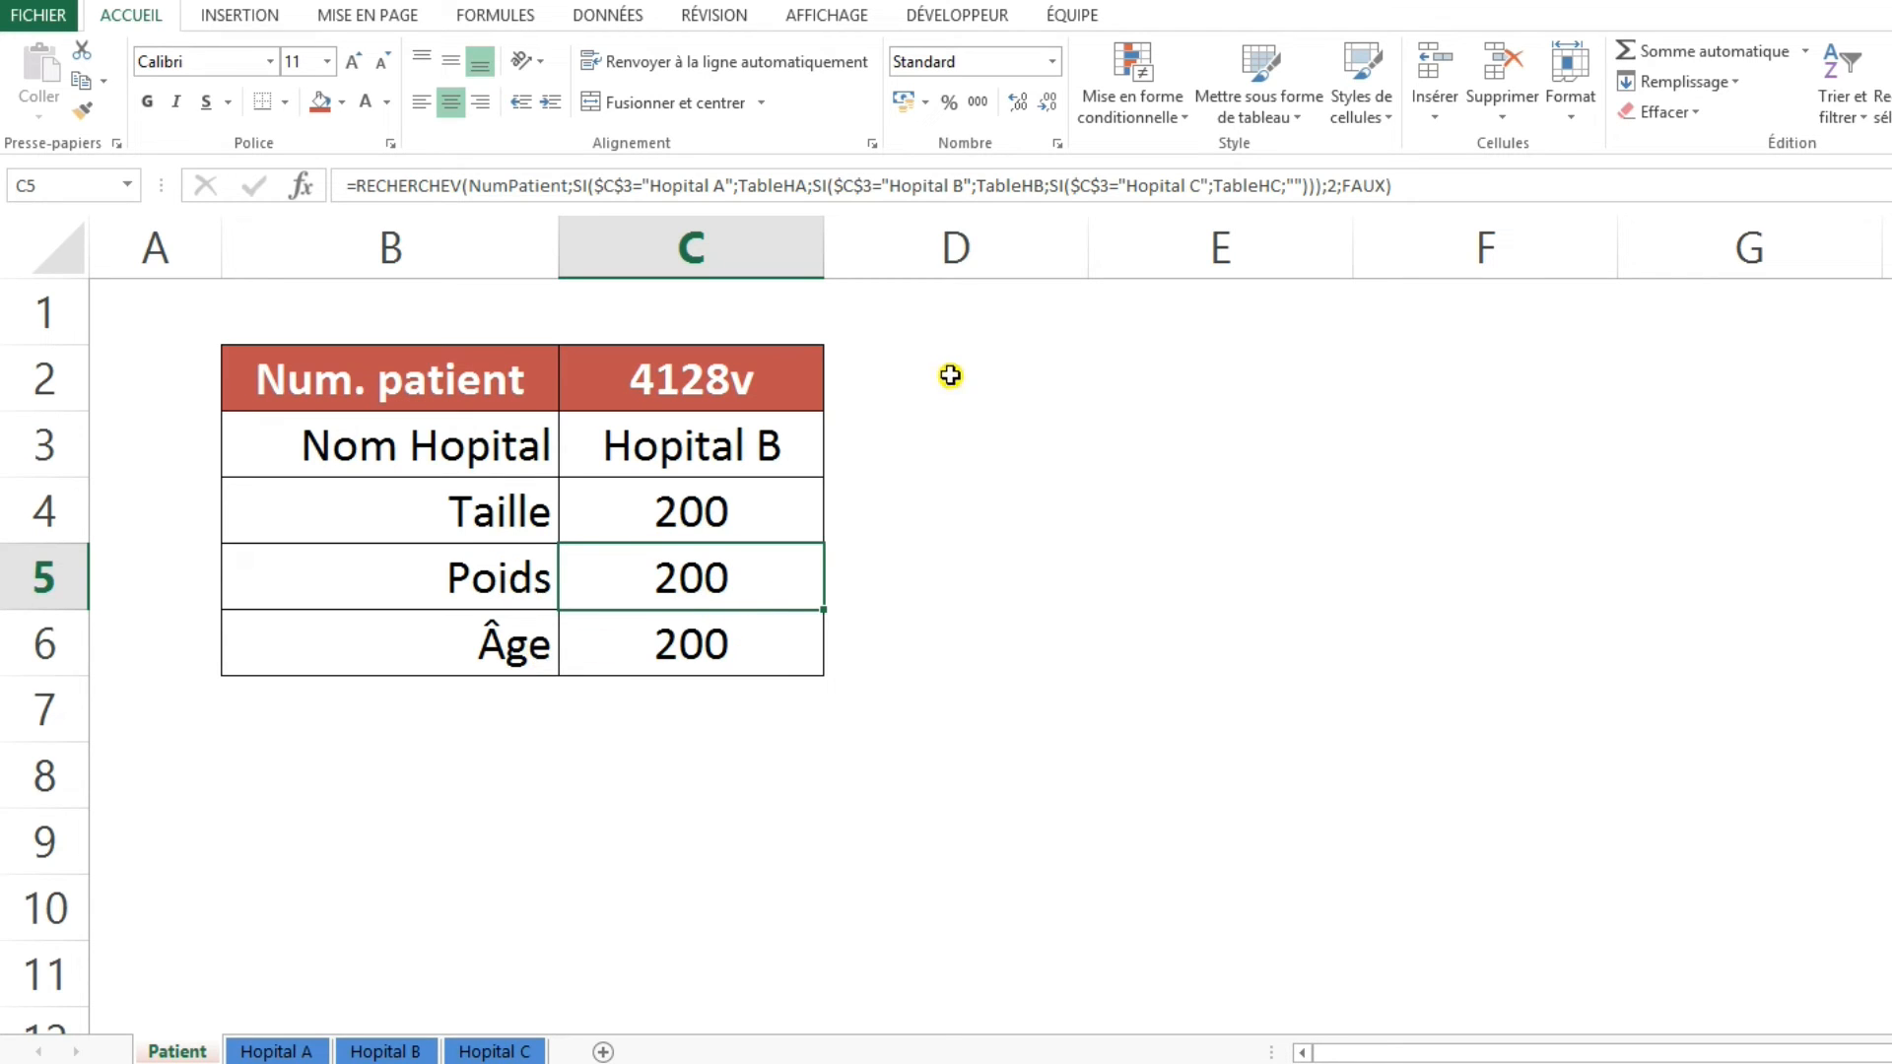
{"action": "left_click", "coordinate": [1331, 184]}
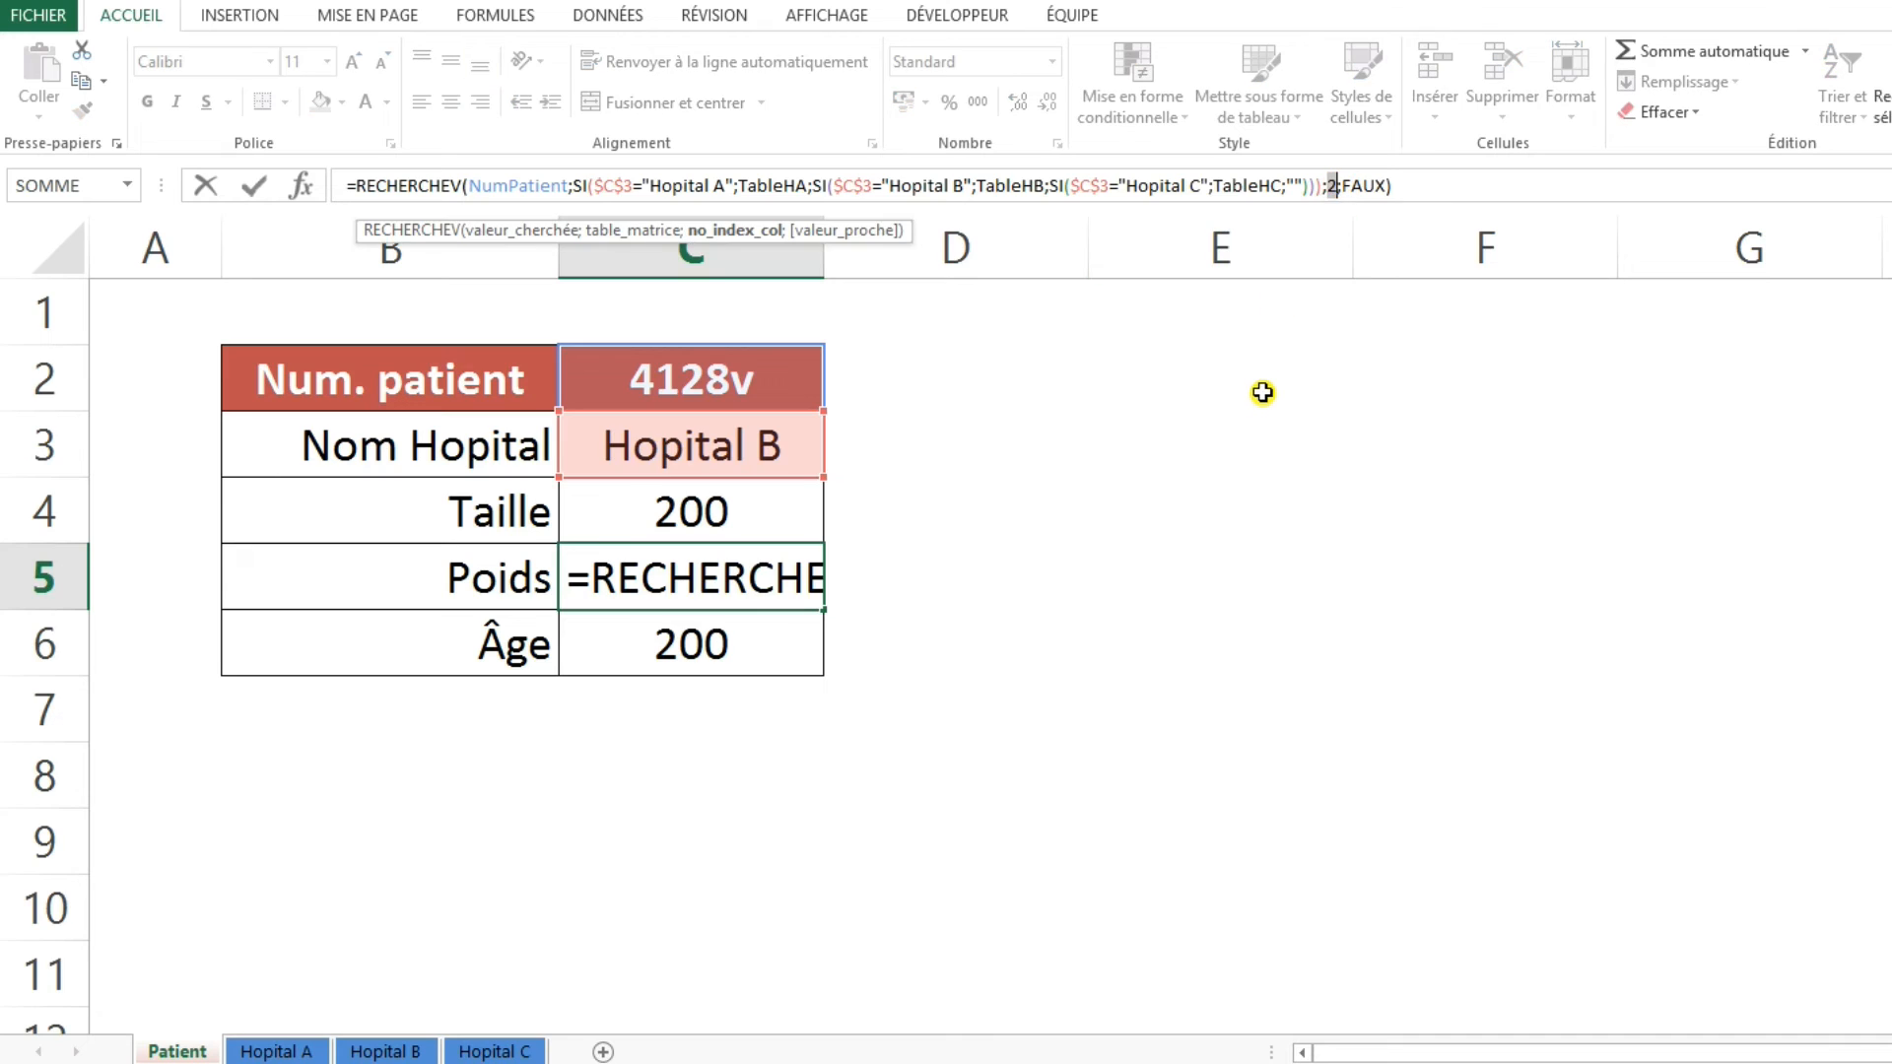
{"action": "type", "text": "2"}
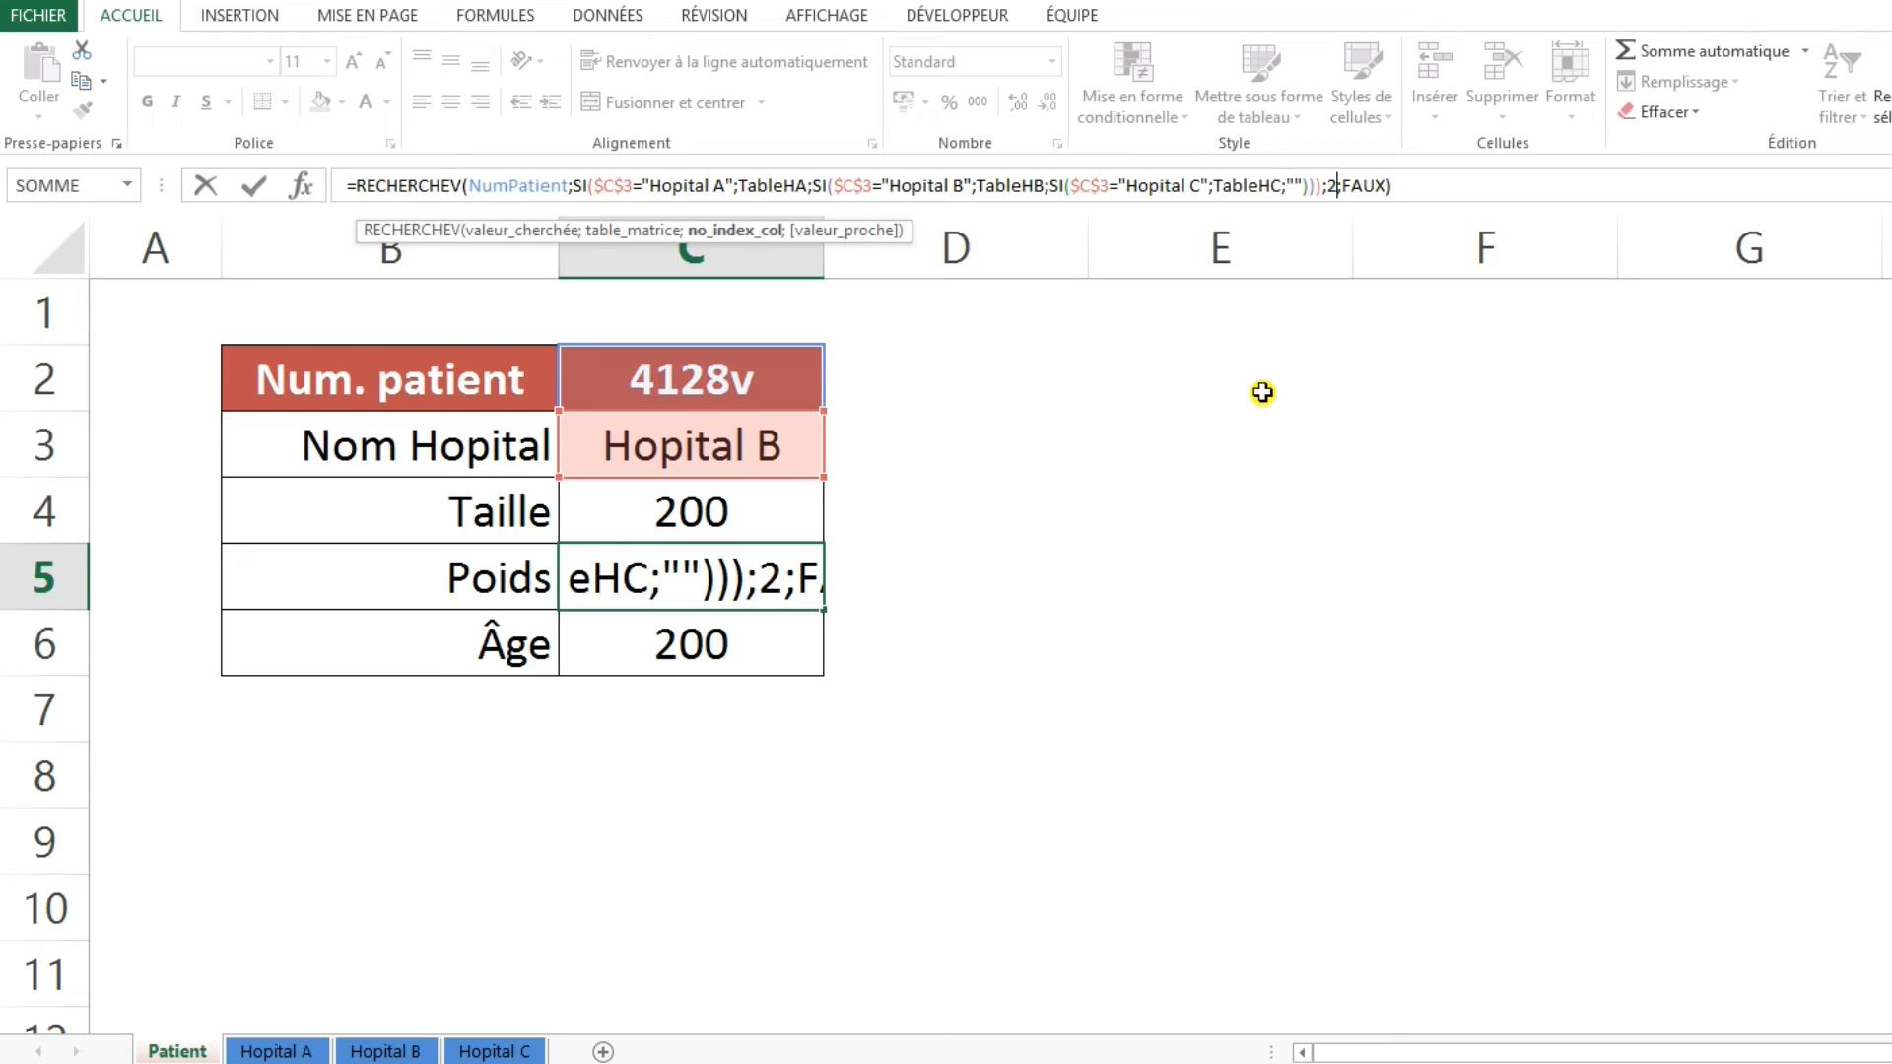
{"action": "key", "text": "BackSpace"}
{"action": "type", "text": "3"}
{"action": "key", "text": "Return"}
Check the column order on the Hopital A sheet and set the column index to 4 in the Âge formula in C6
{"action": "left_click", "coordinate": [276, 1052]}
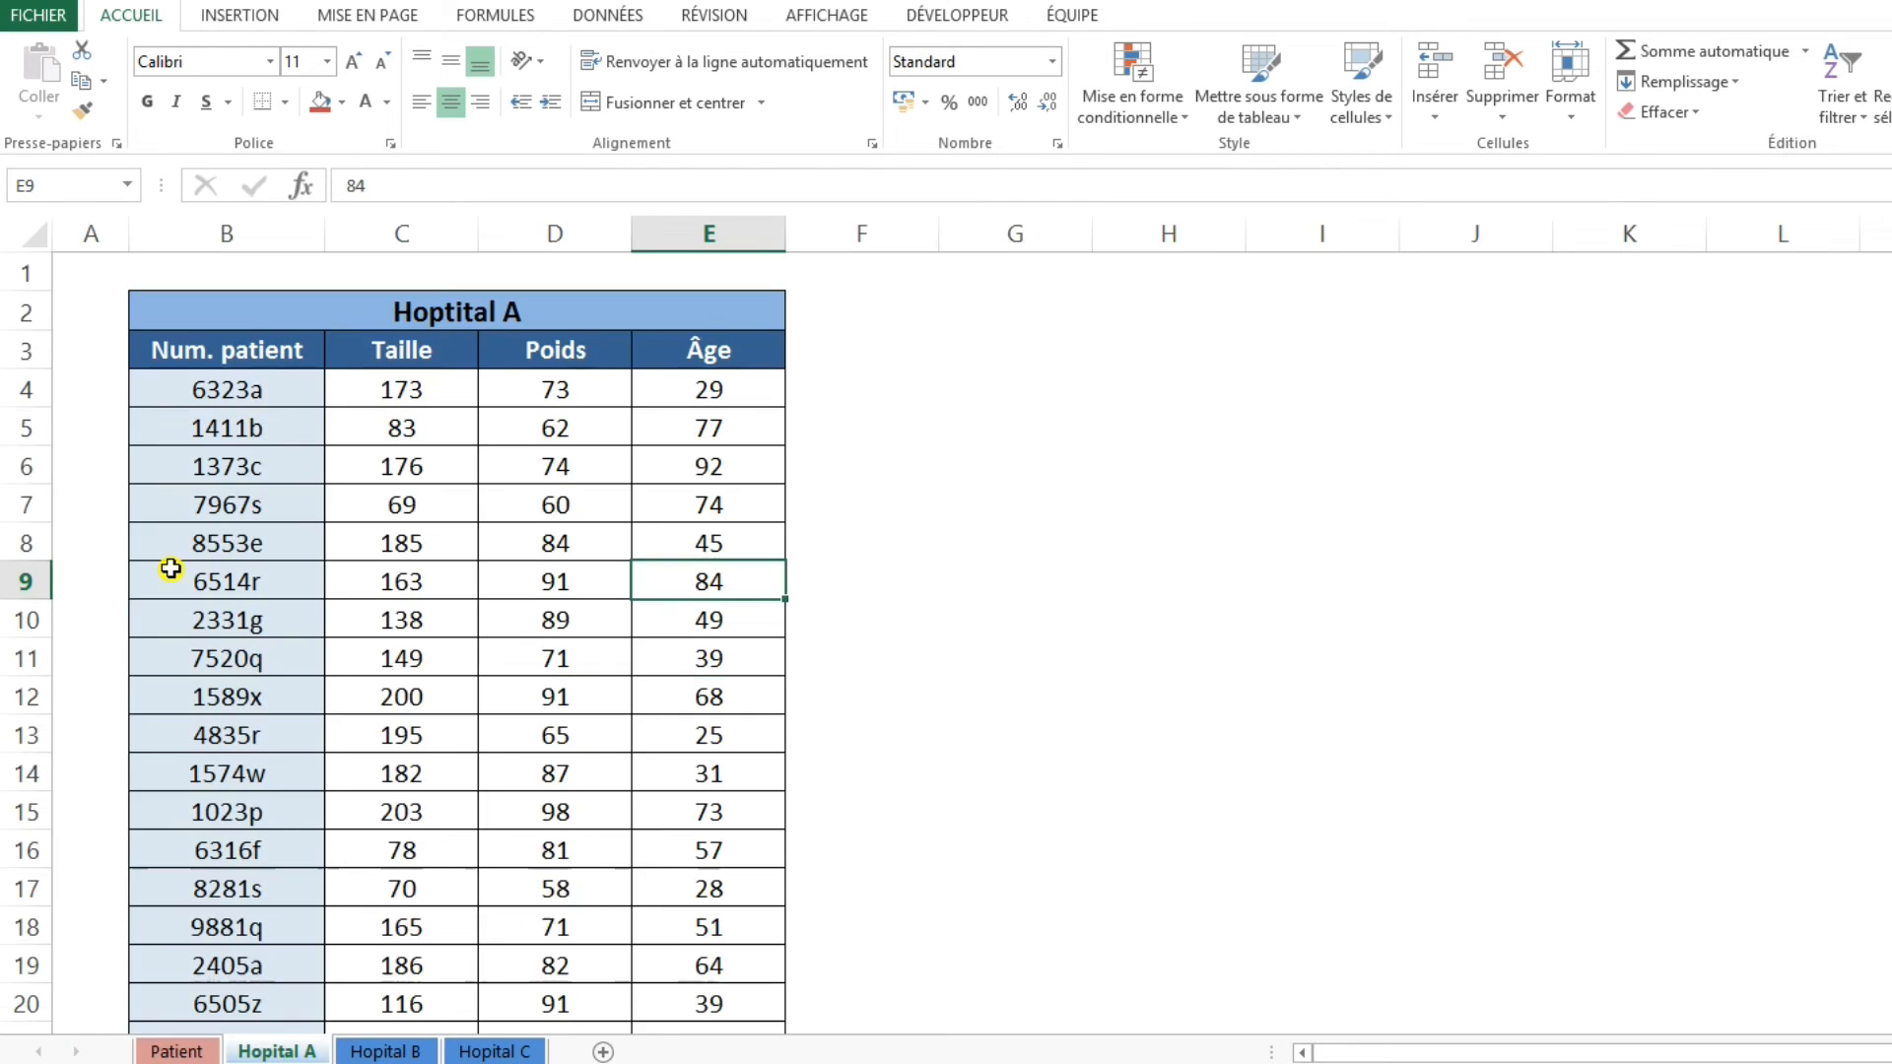
{"action": "left_click_drag", "start_coordinate": [200, 391], "coordinate": [726, 430]}
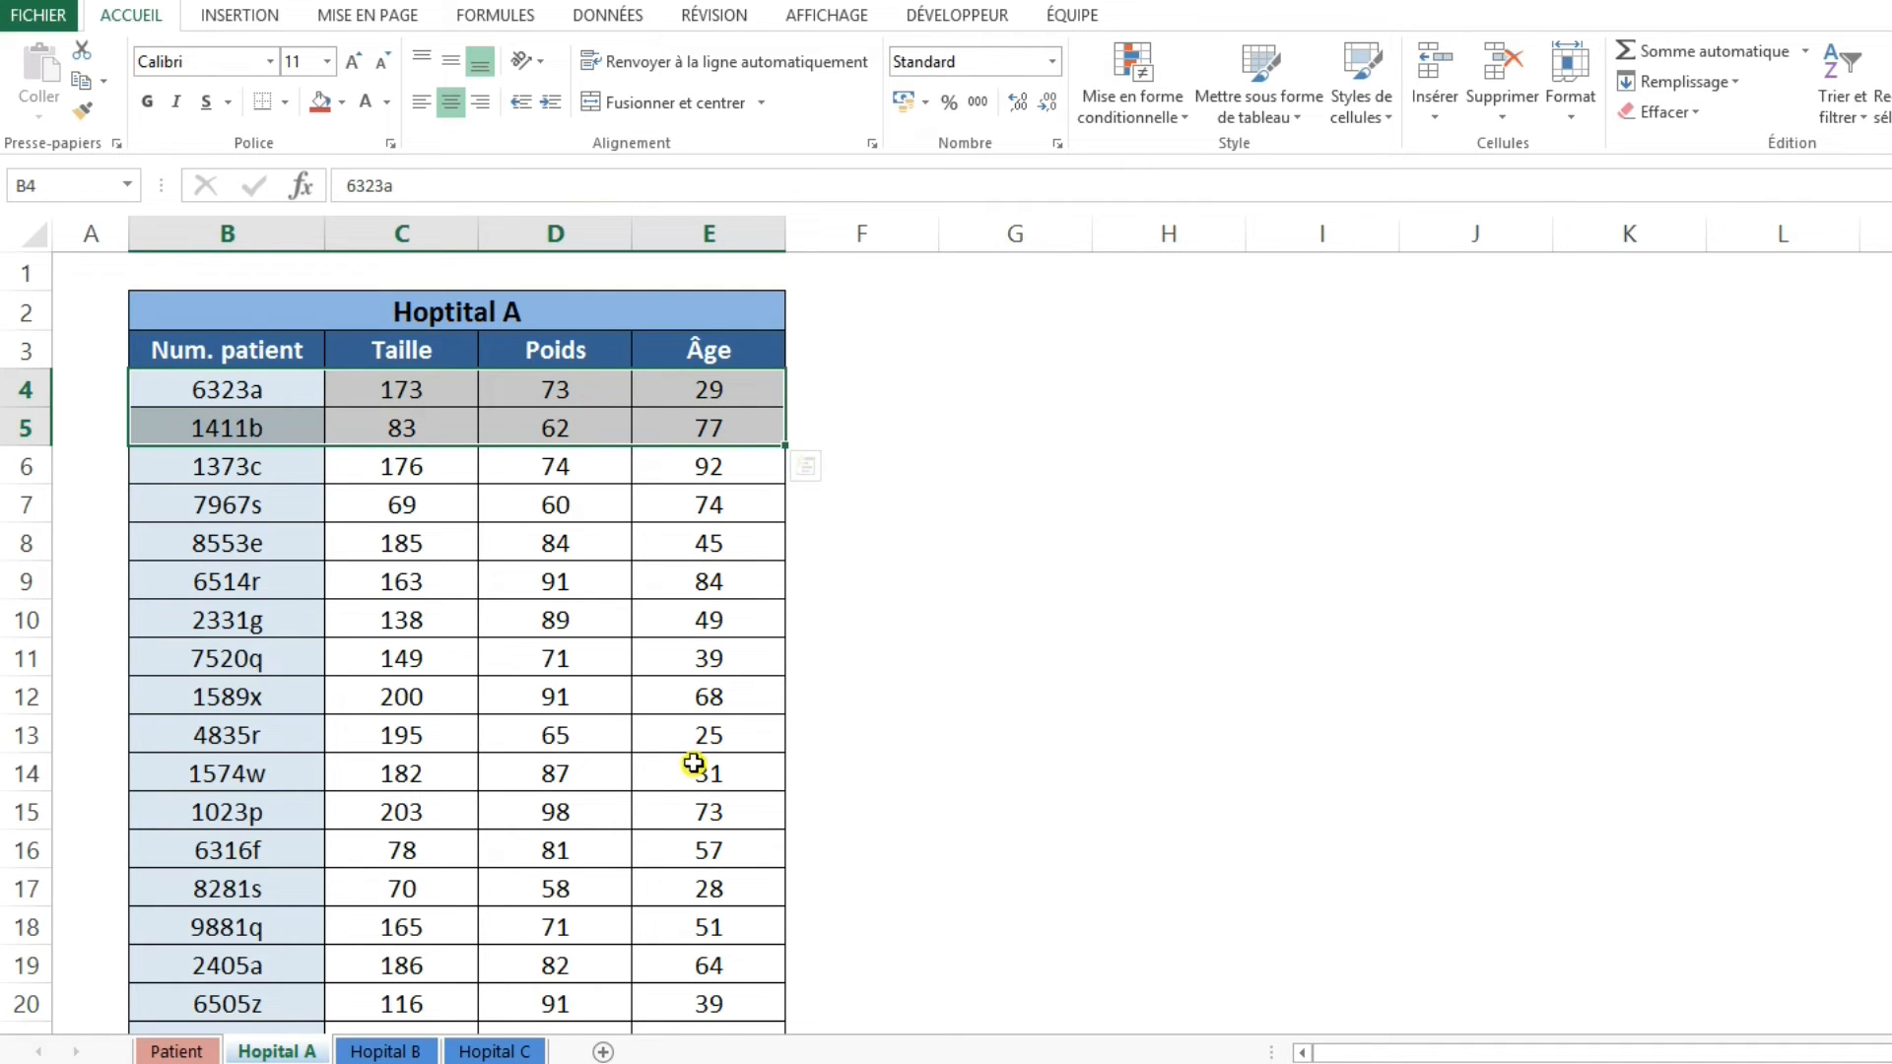
{"action": "left_click", "coordinate": [178, 1050]}
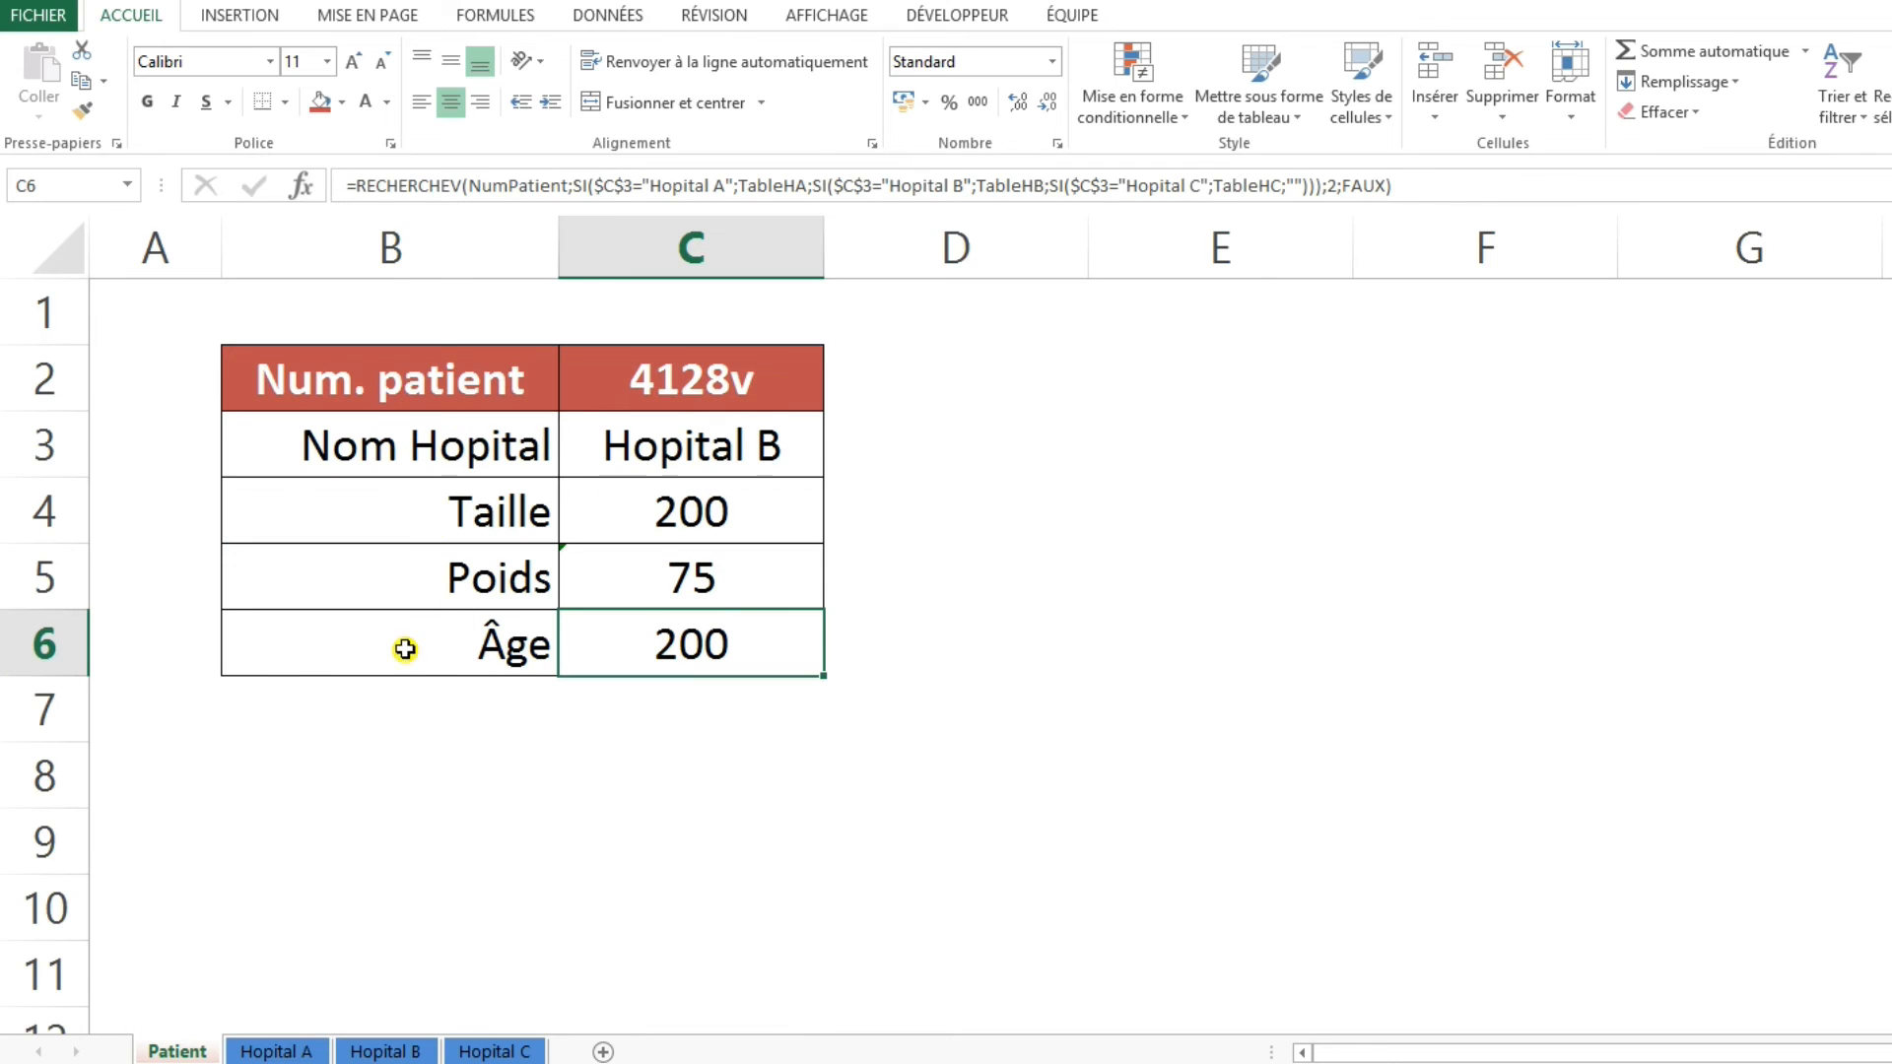
{"action": "left_click", "coordinate": [1331, 185]}
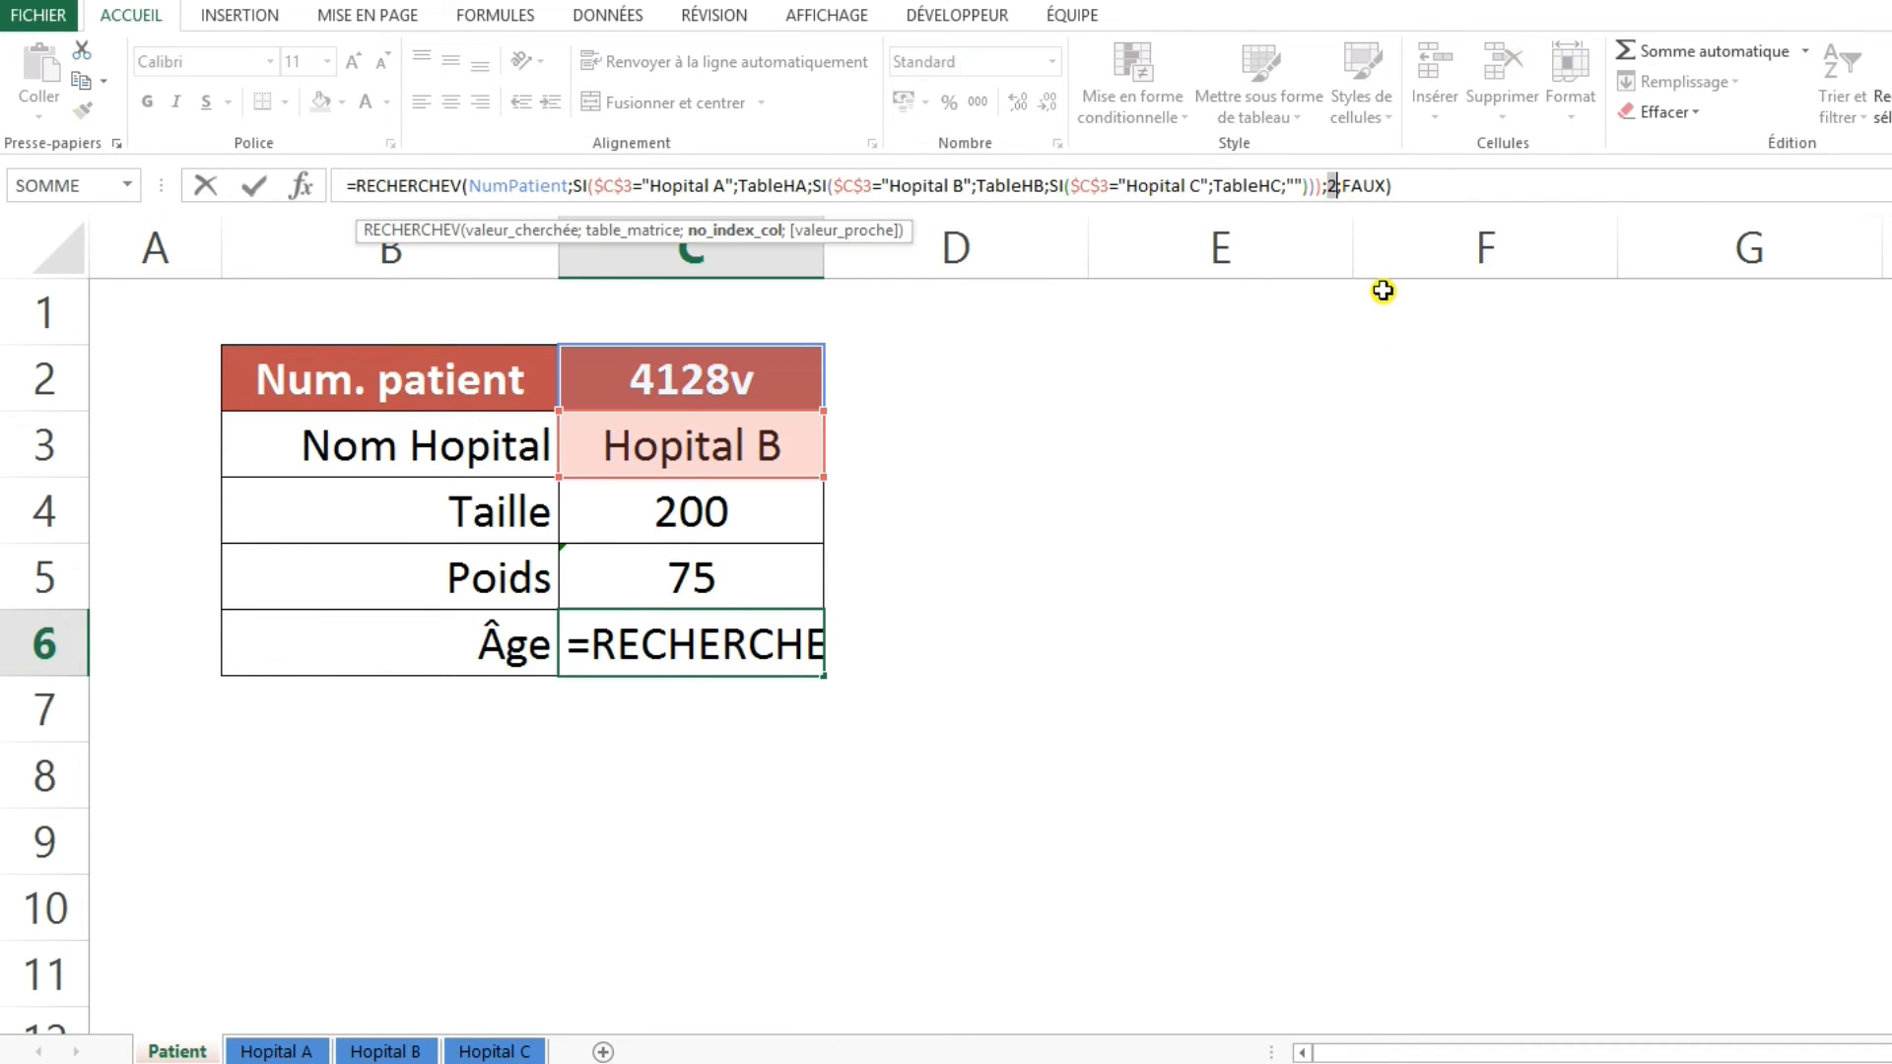
{"action": "key", "text": "BackSpace"}
{"action": "type", "text": "4"}
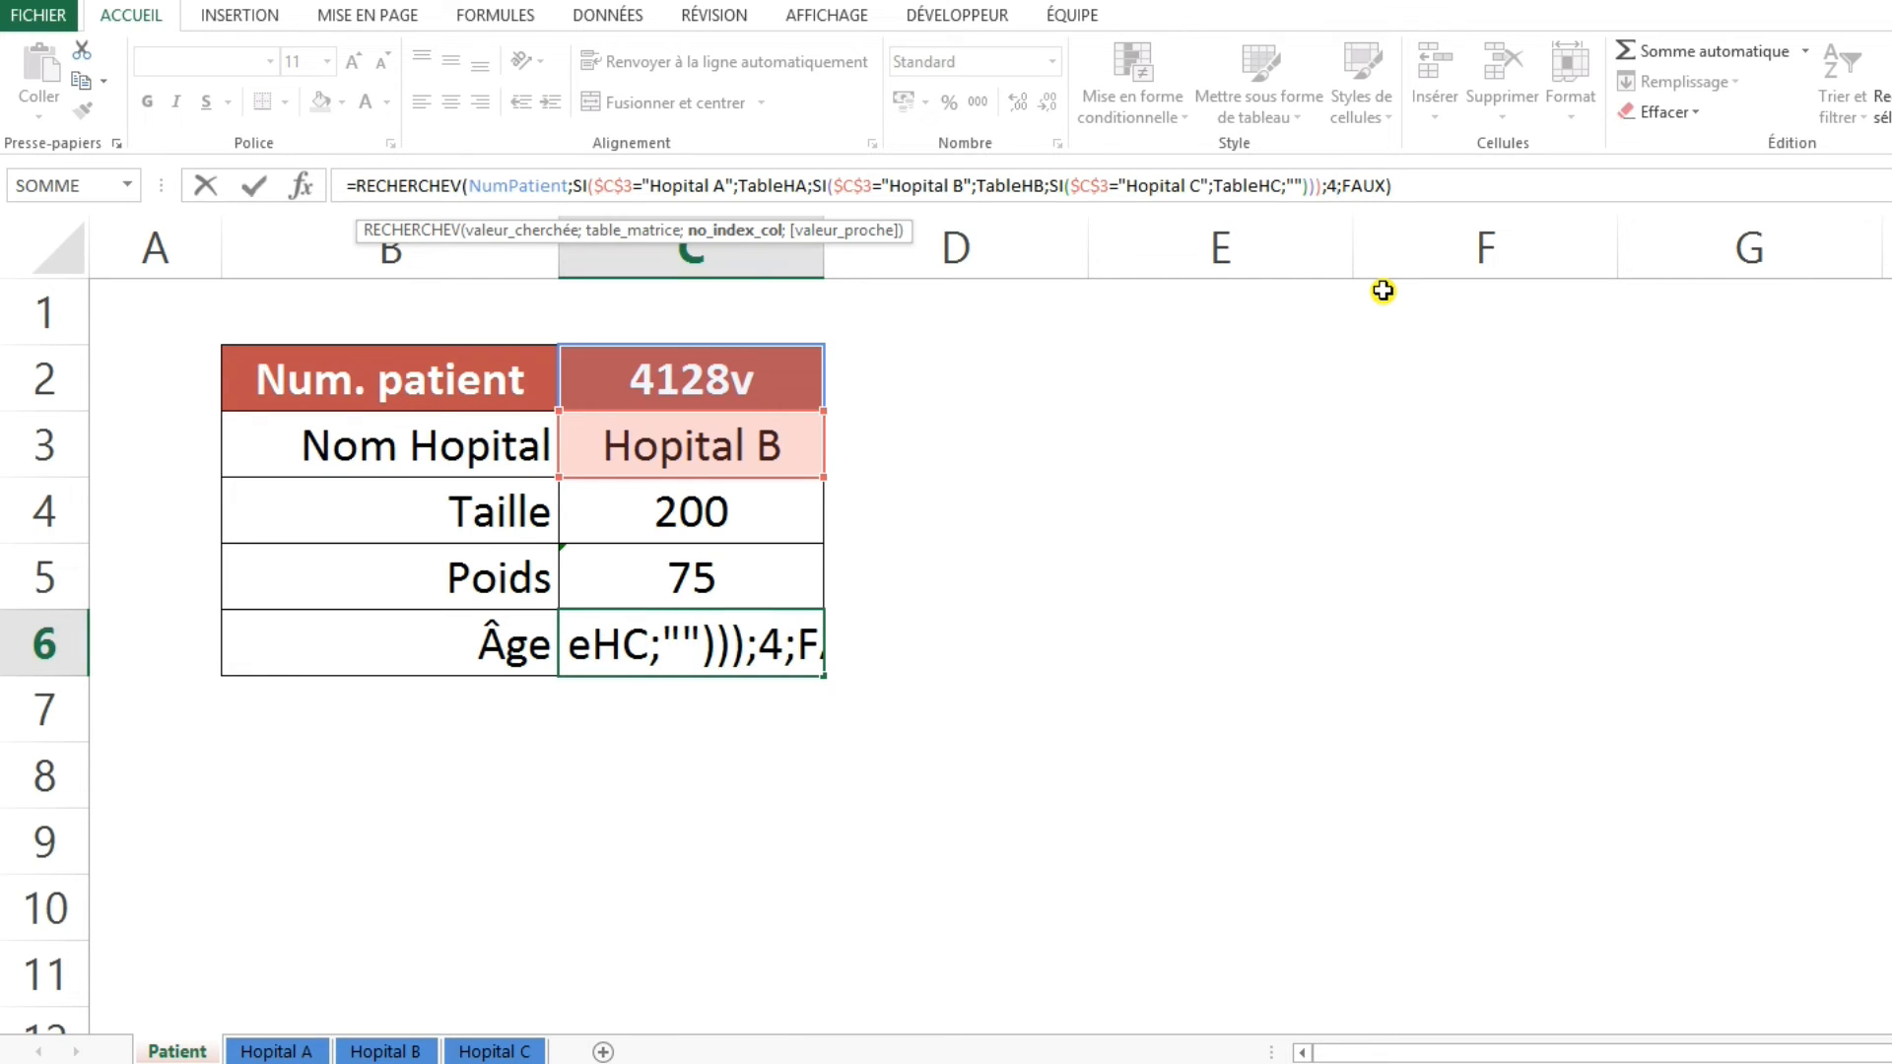
{"action": "key", "text": "Return"}
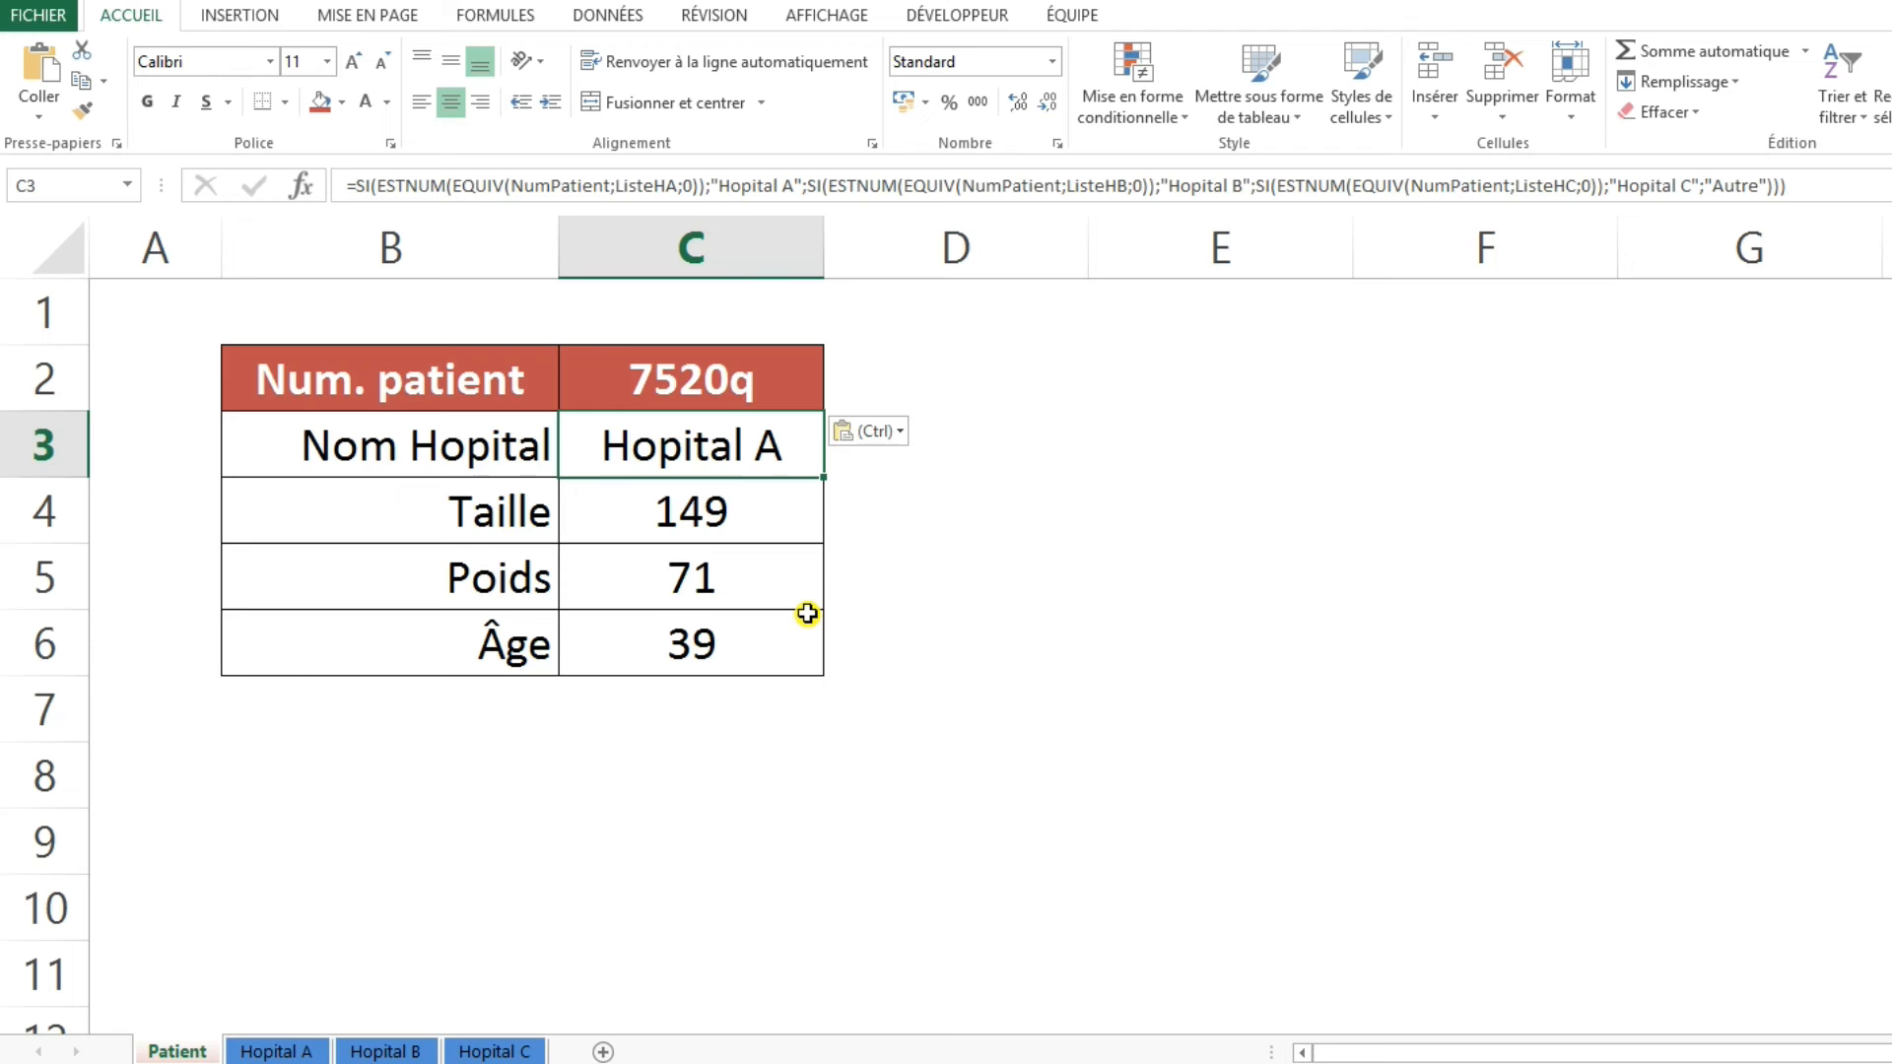
Review the Nom Hopital formula in C3 and the Taille RECHERCHEV formula in C4 that depends on it
{"action": "key", "text": "Down"}
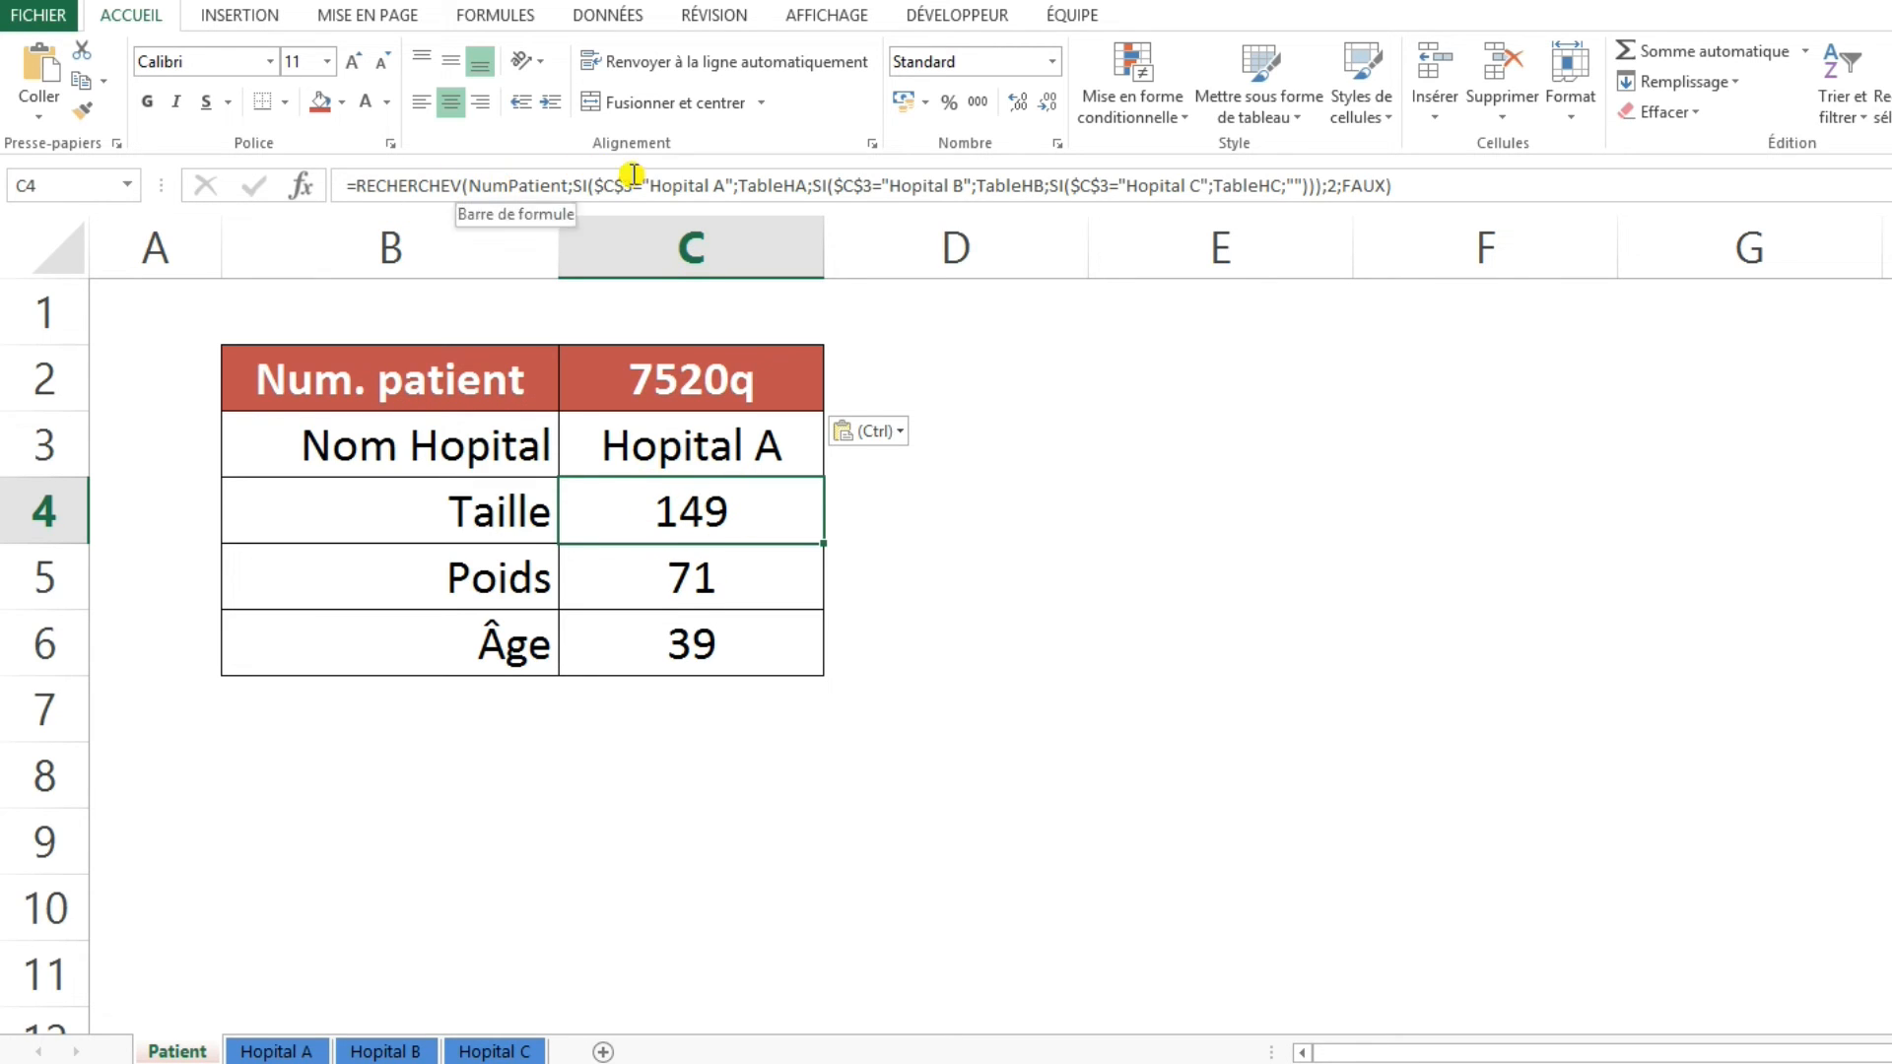
{"action": "left_click", "coordinate": [709, 450]}
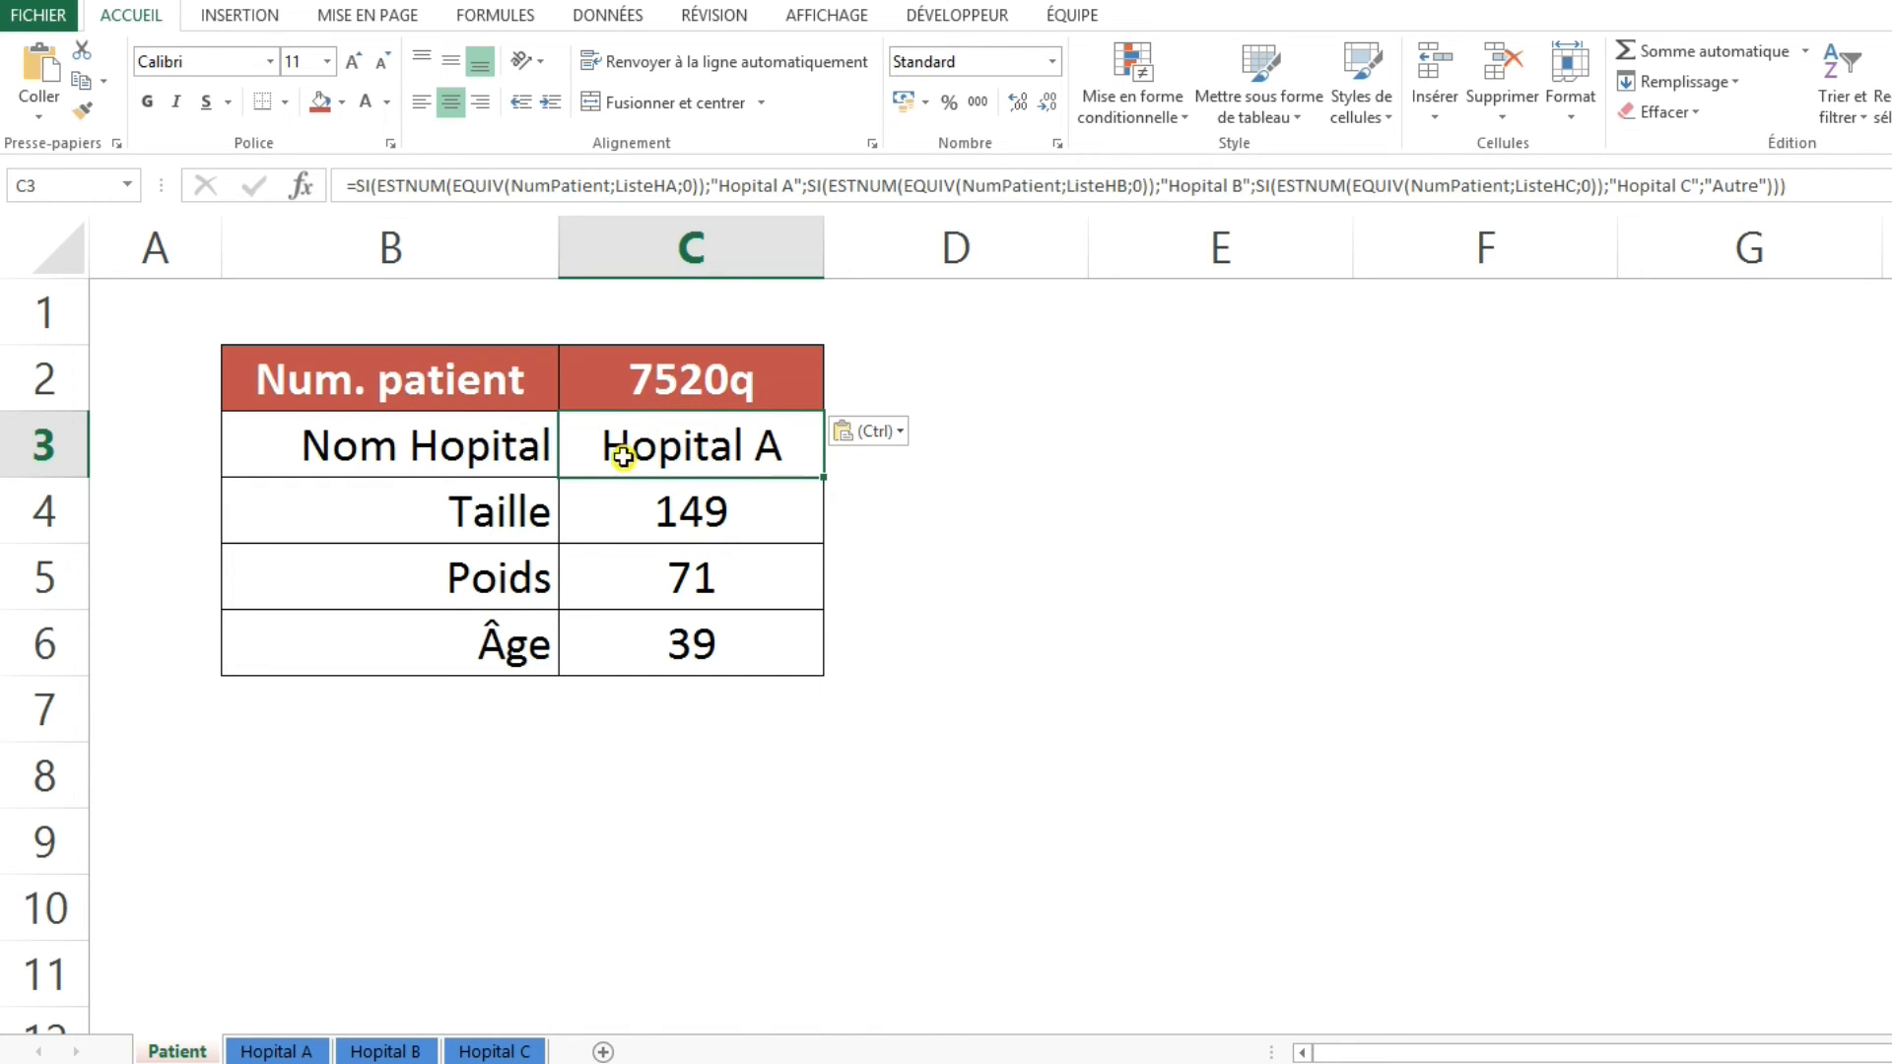
{"action": "left_click", "coordinate": [729, 522]}
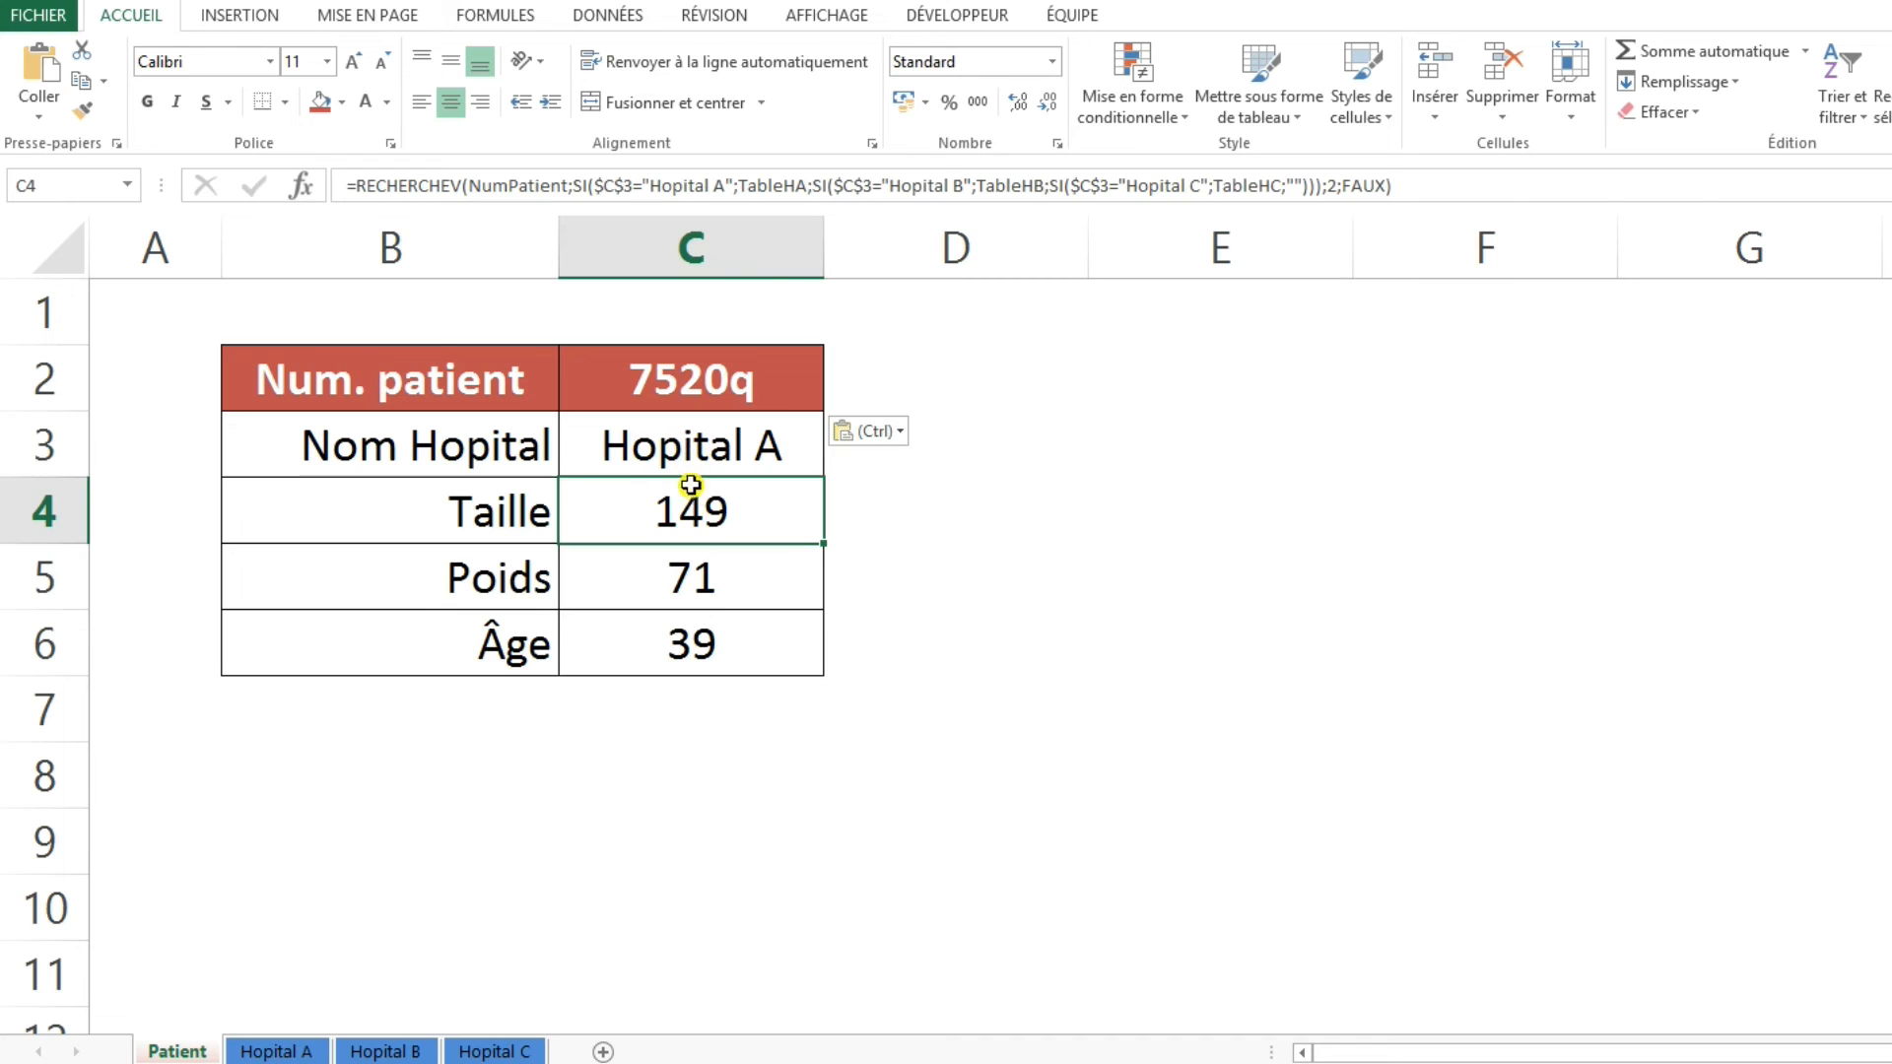
{"action": "left_click", "coordinate": [641, 466]}
{"action": "key", "text": "Down"}
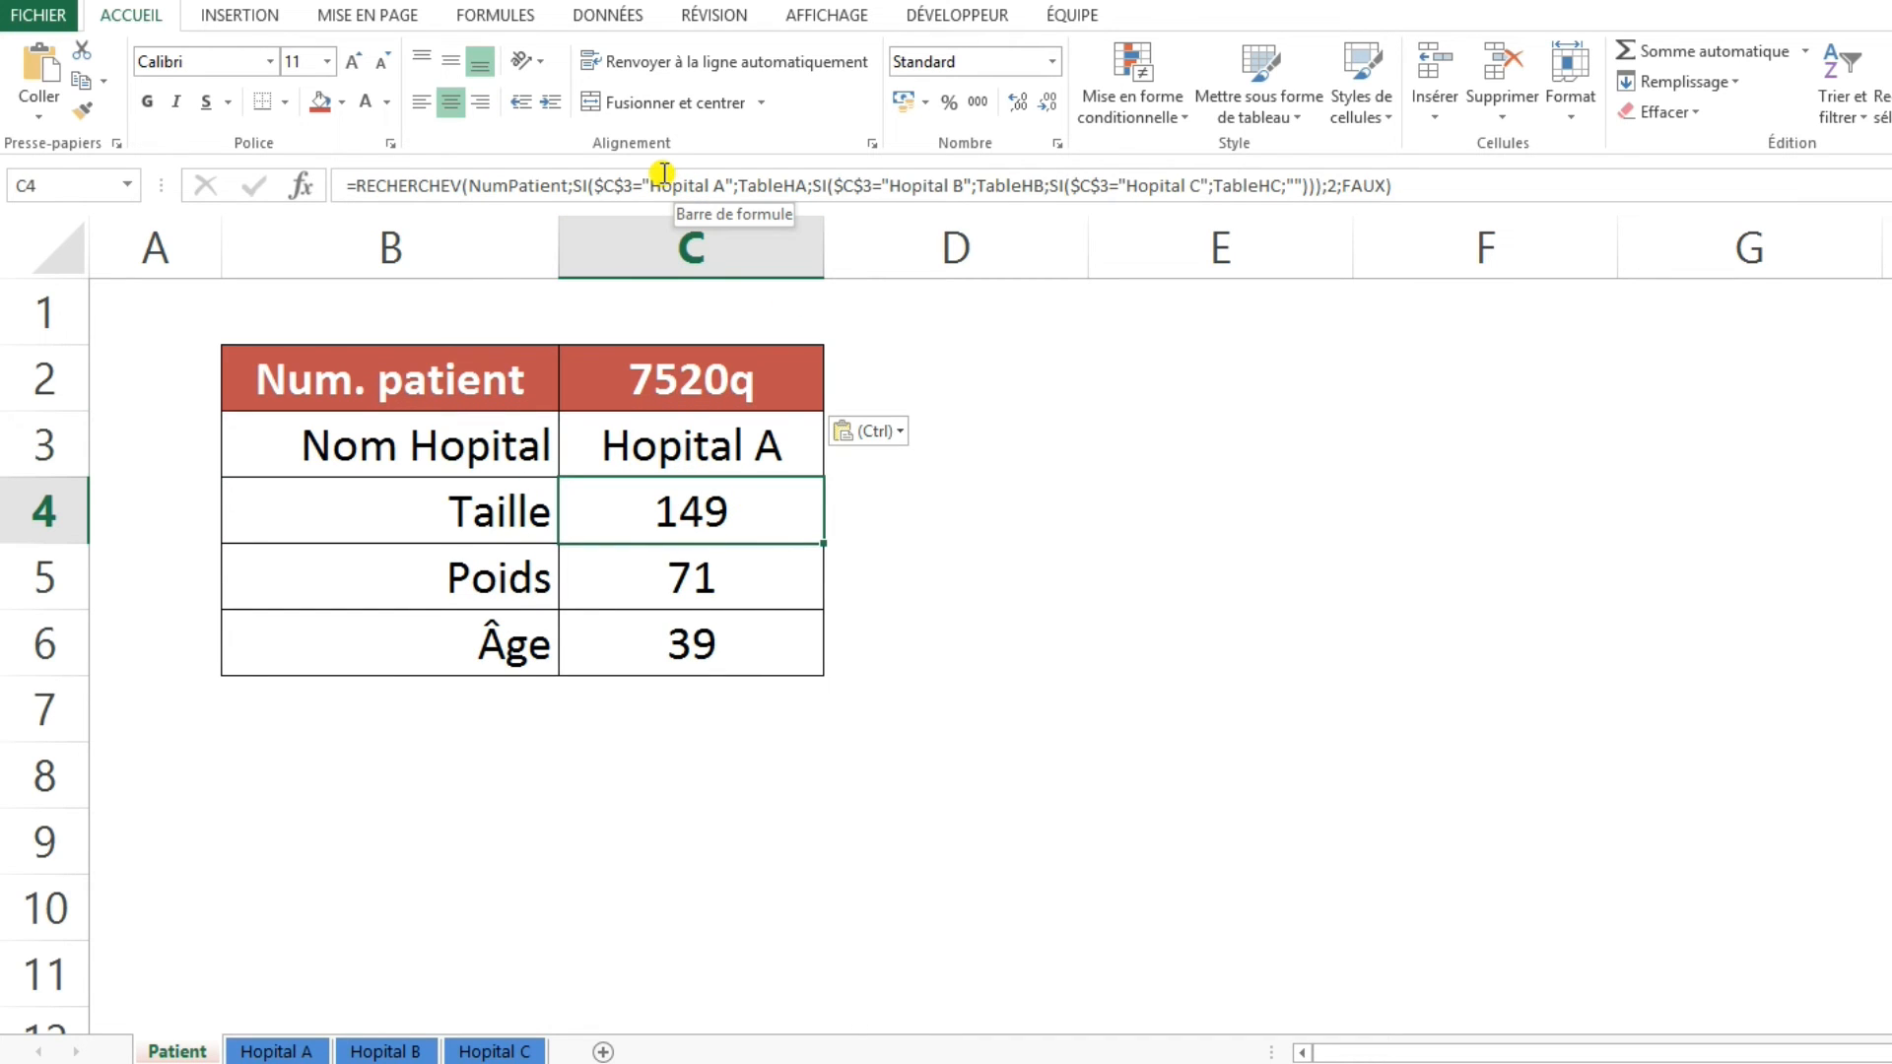
Examine the $C$3 reference in the Taille formula in C4 and the Nom Hopital formula it points to
{"action": "double_click", "coordinate": [612, 185]}
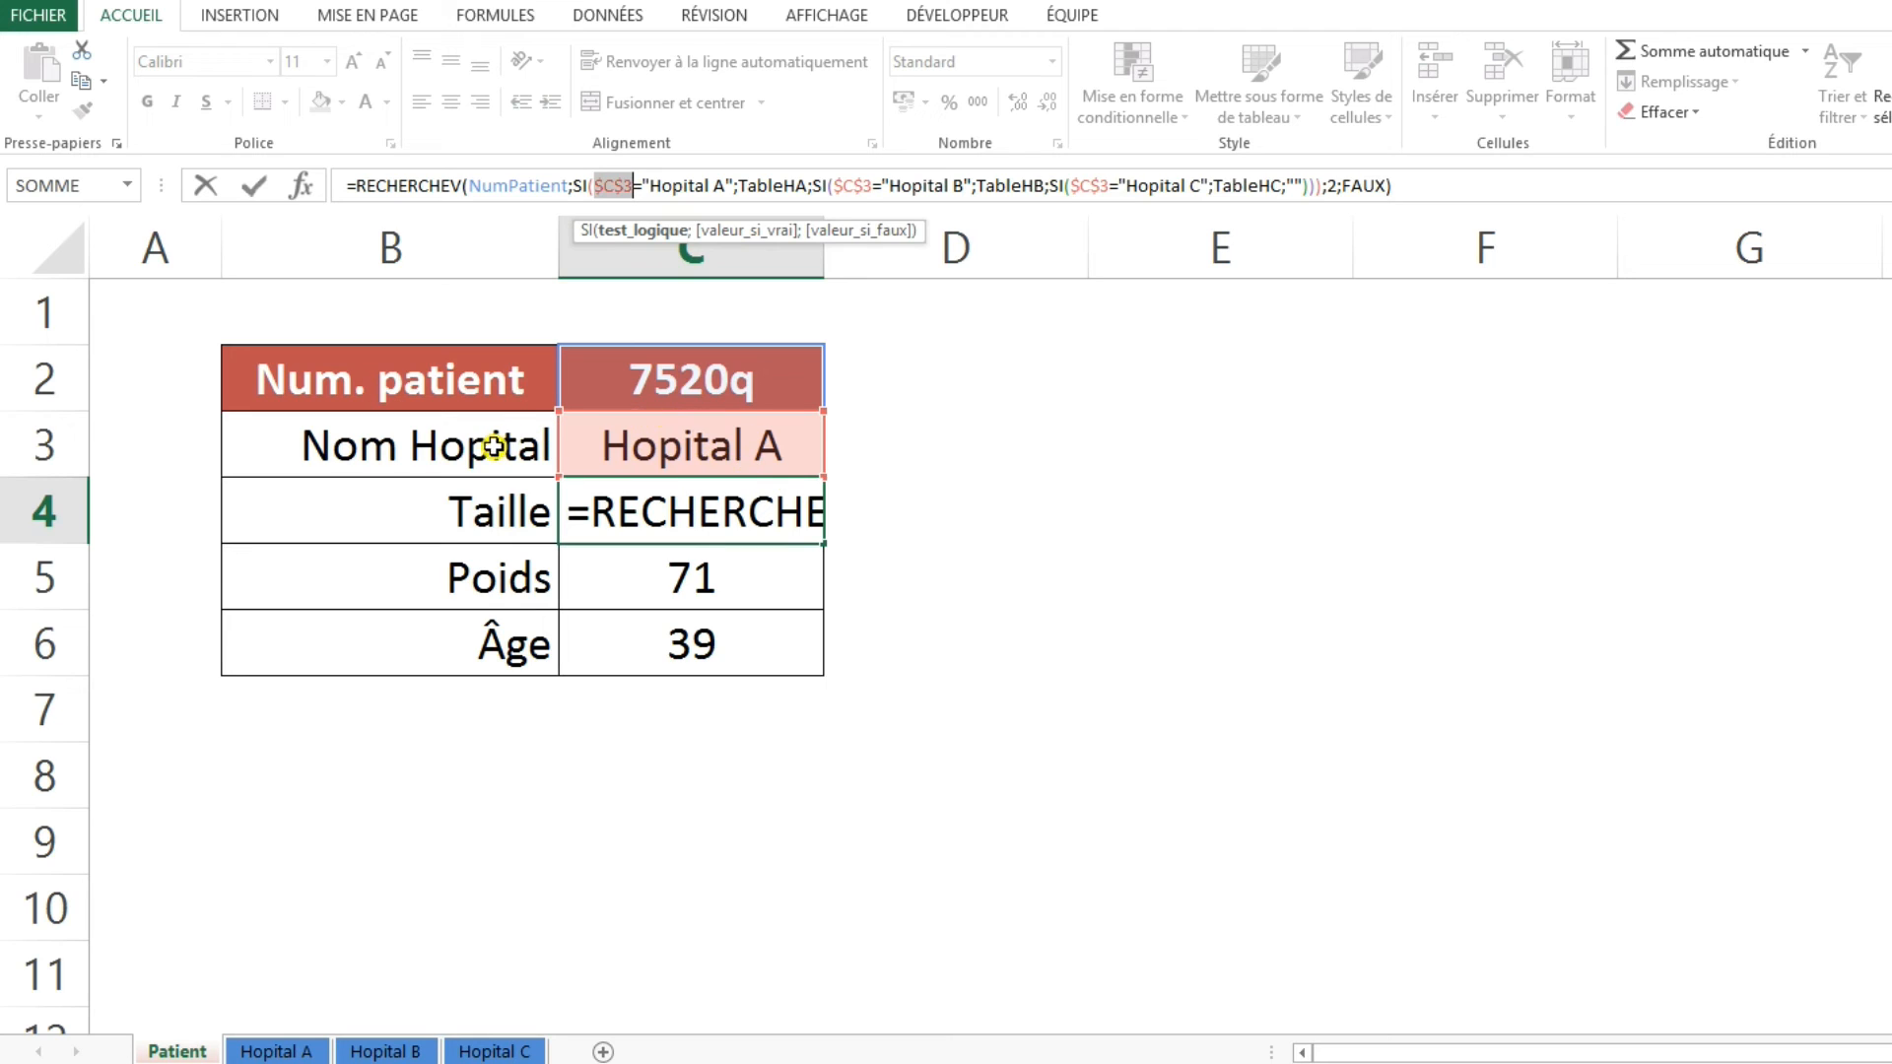
{"action": "key", "text": "Escape"}
{"action": "left_click", "coordinate": [699, 459]}
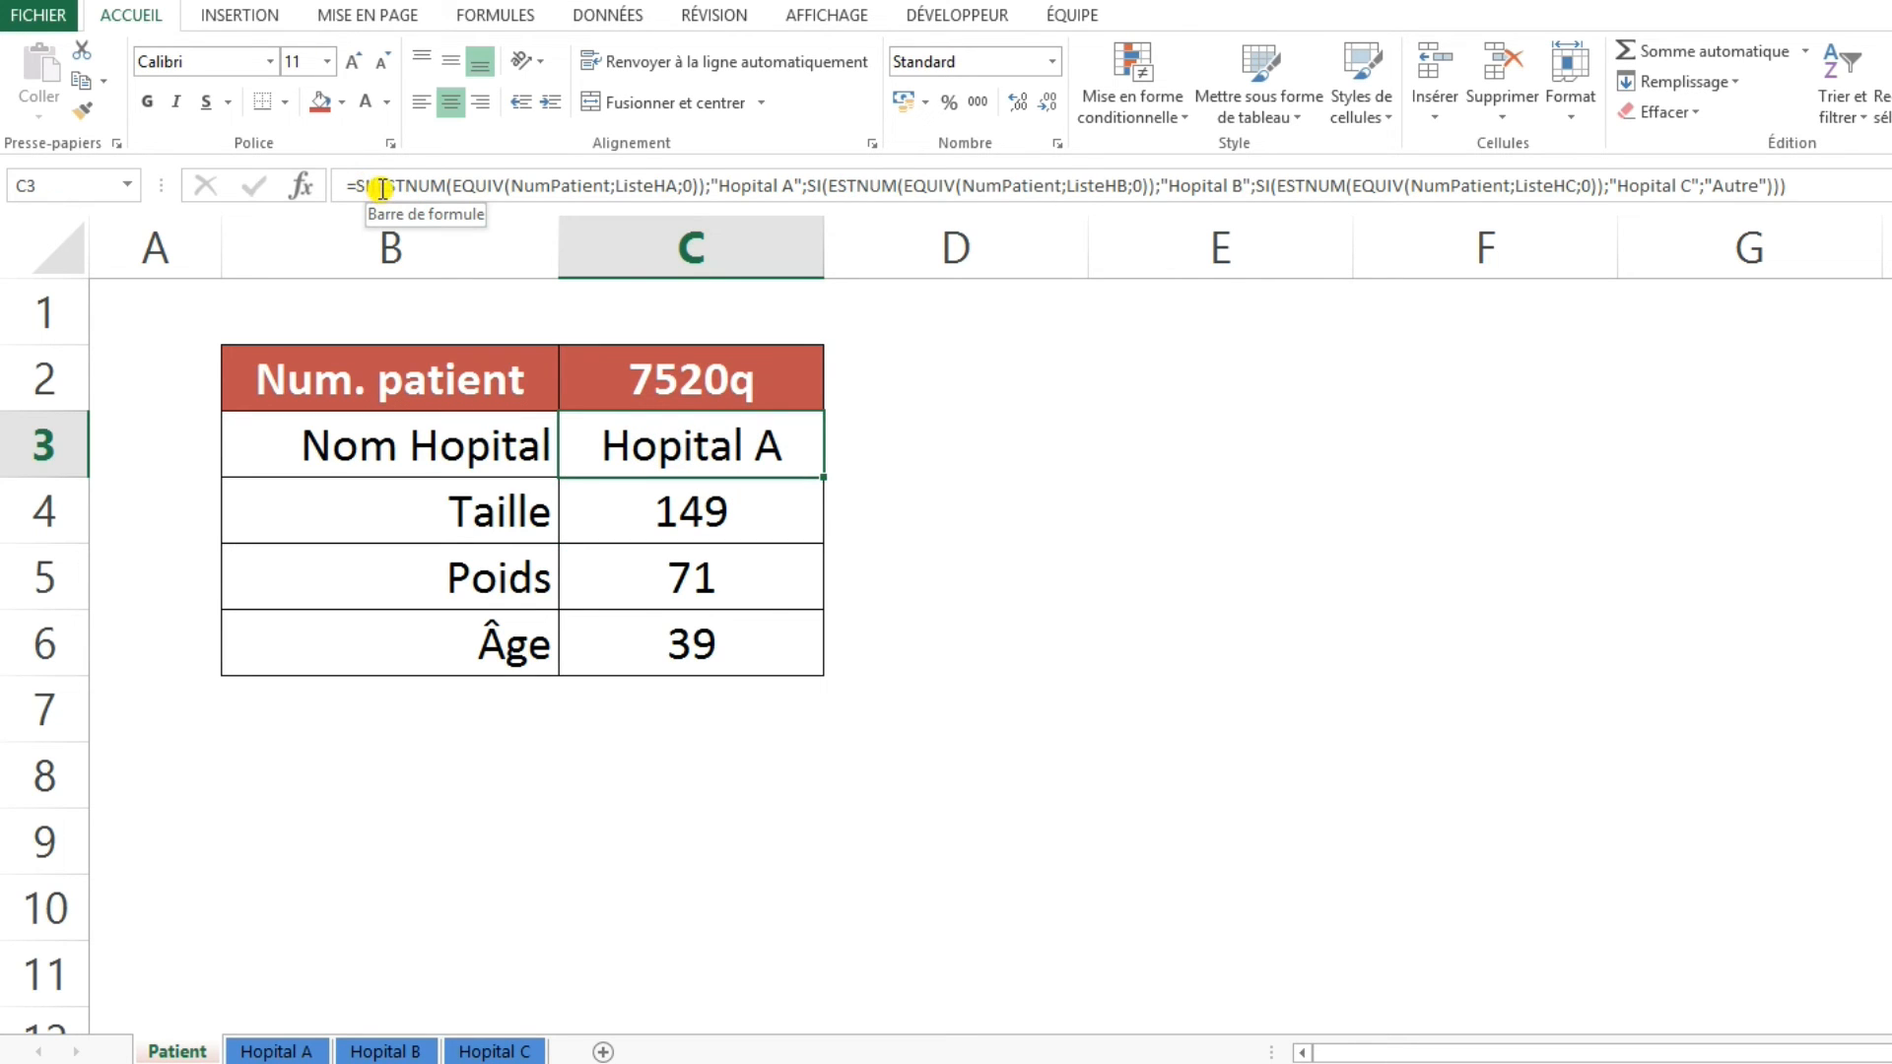
{"action": "key", "text": "Down"}
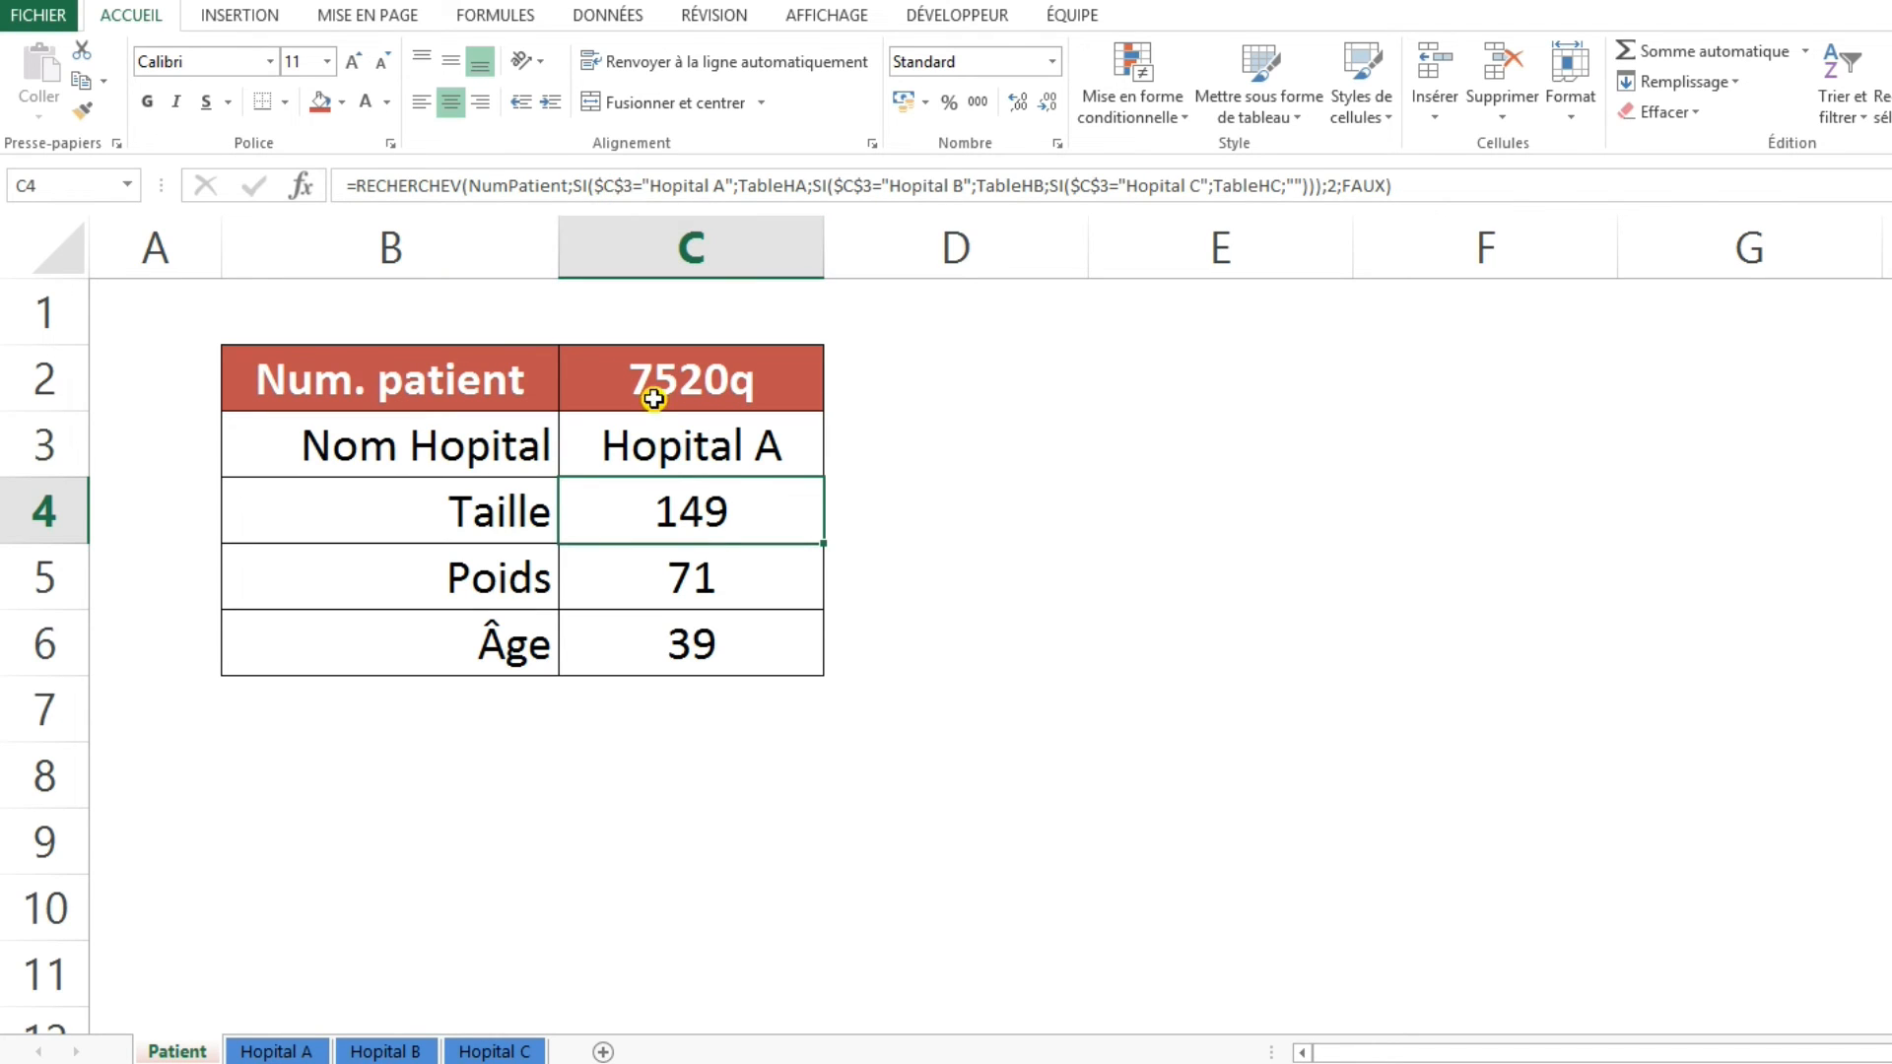
Copy the ESTNUM(EQUIV(NumPatient;ListeHA;0)) test from the Nom Hopital formula in C3
{"action": "left_click", "coordinate": [662, 449]}
{"action": "left_click", "coordinate": [382, 187]}
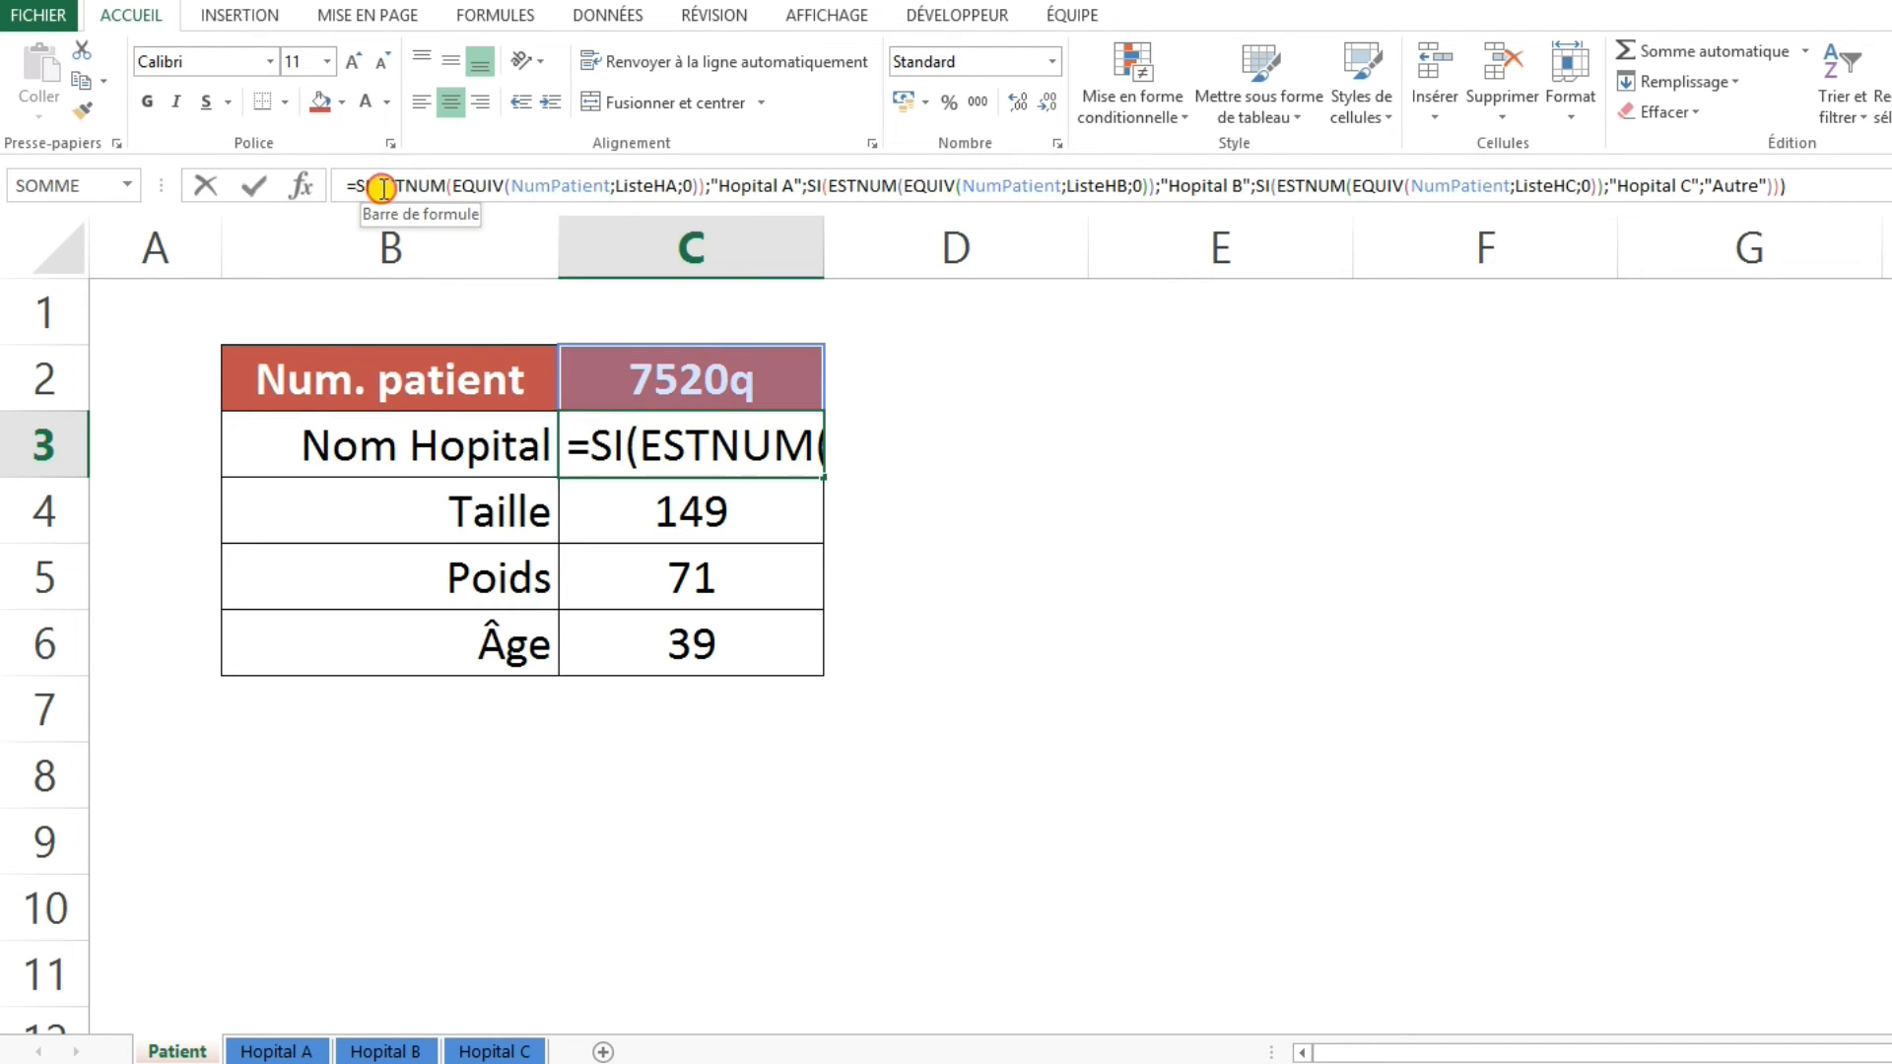
{"action": "left_click_drag", "start_coordinate": [381, 187], "coordinate": [700, 192]}
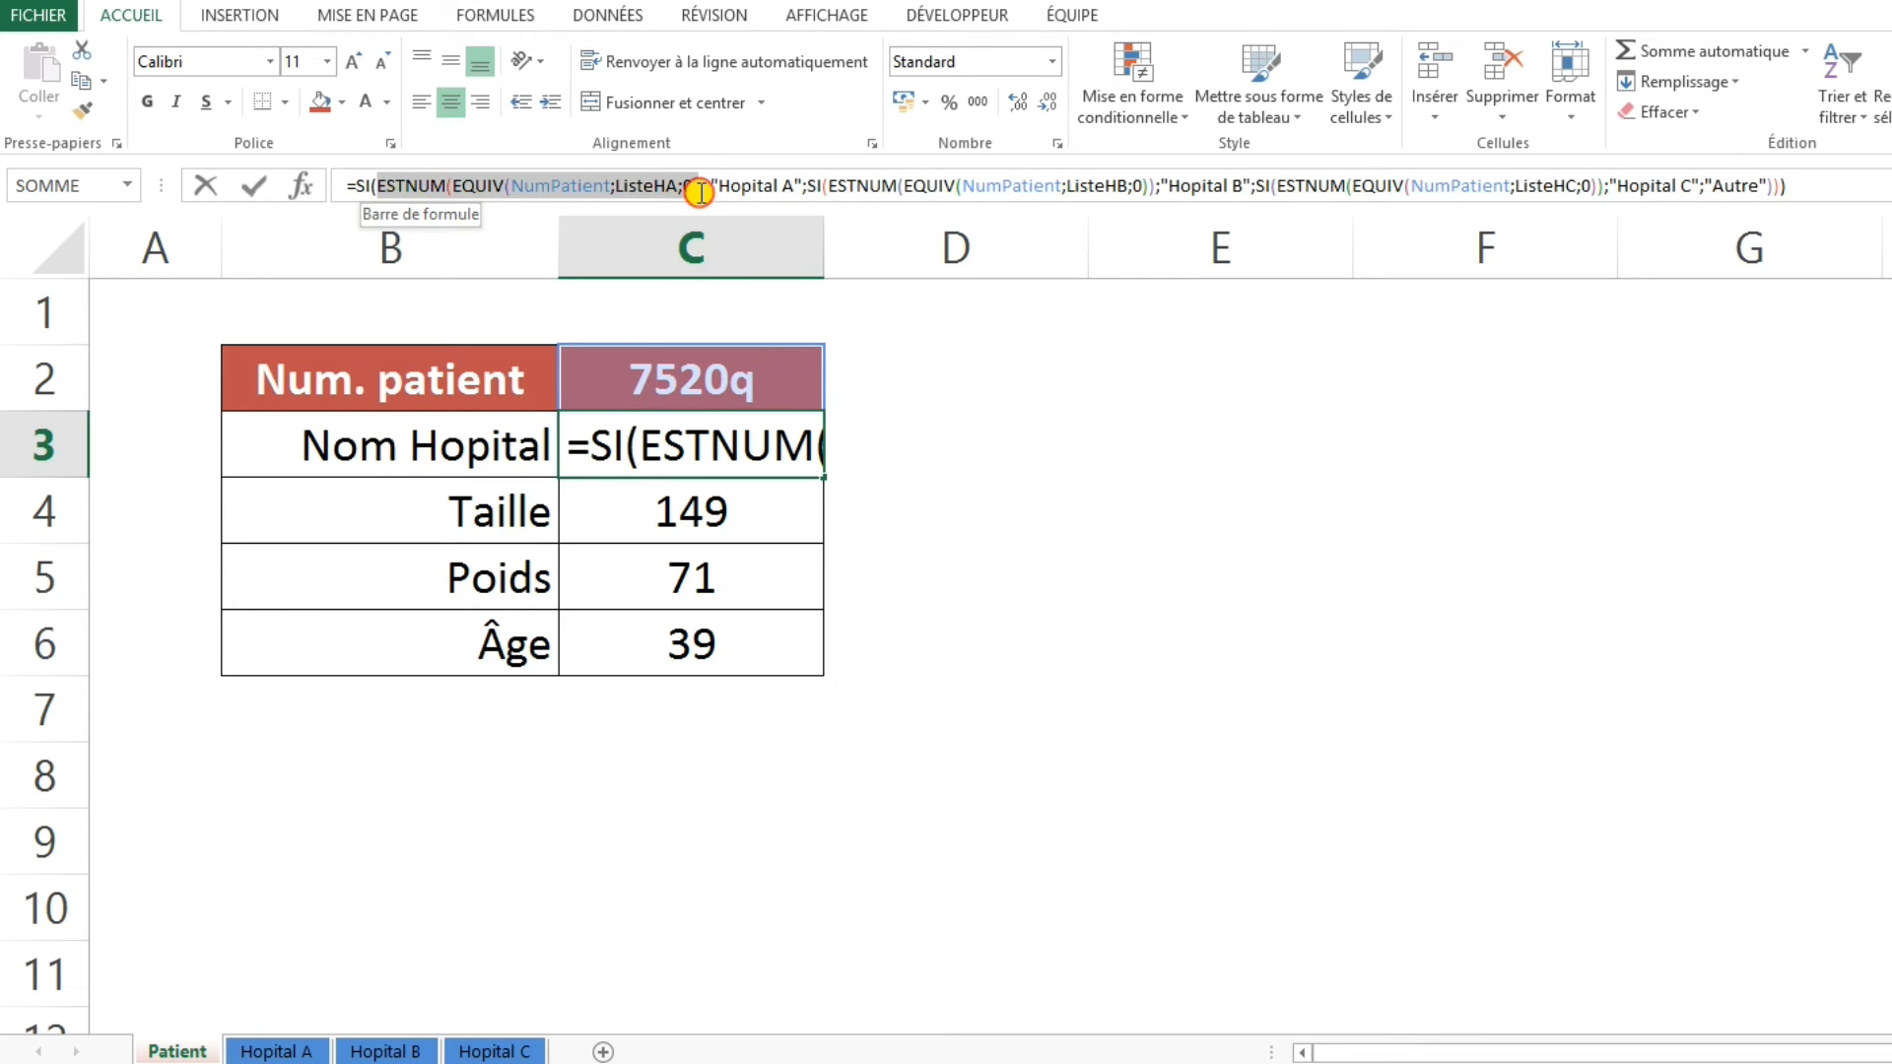
{"action": "left_click_drag", "start_coordinate": [700, 192], "coordinate": [708, 192]}
{"action": "key", "text": "ctrl+c"}
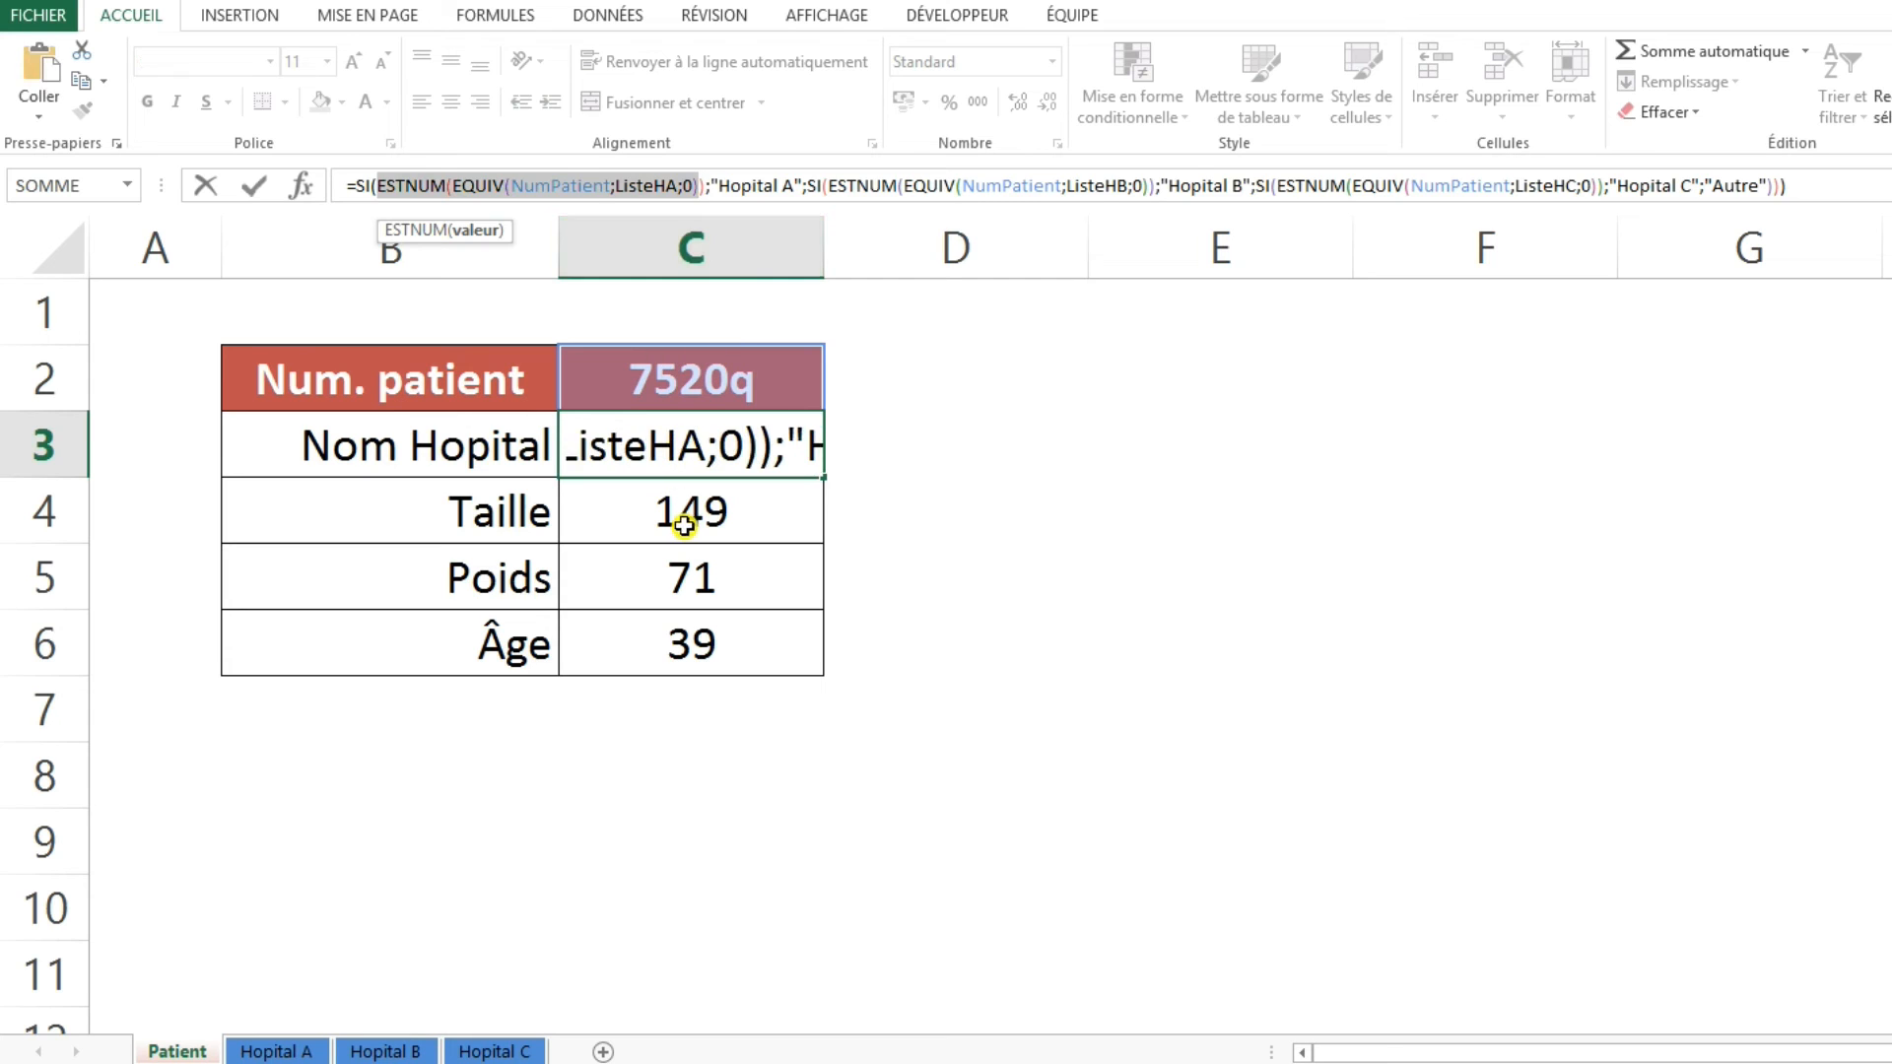
{"action": "key", "text": "Return"}
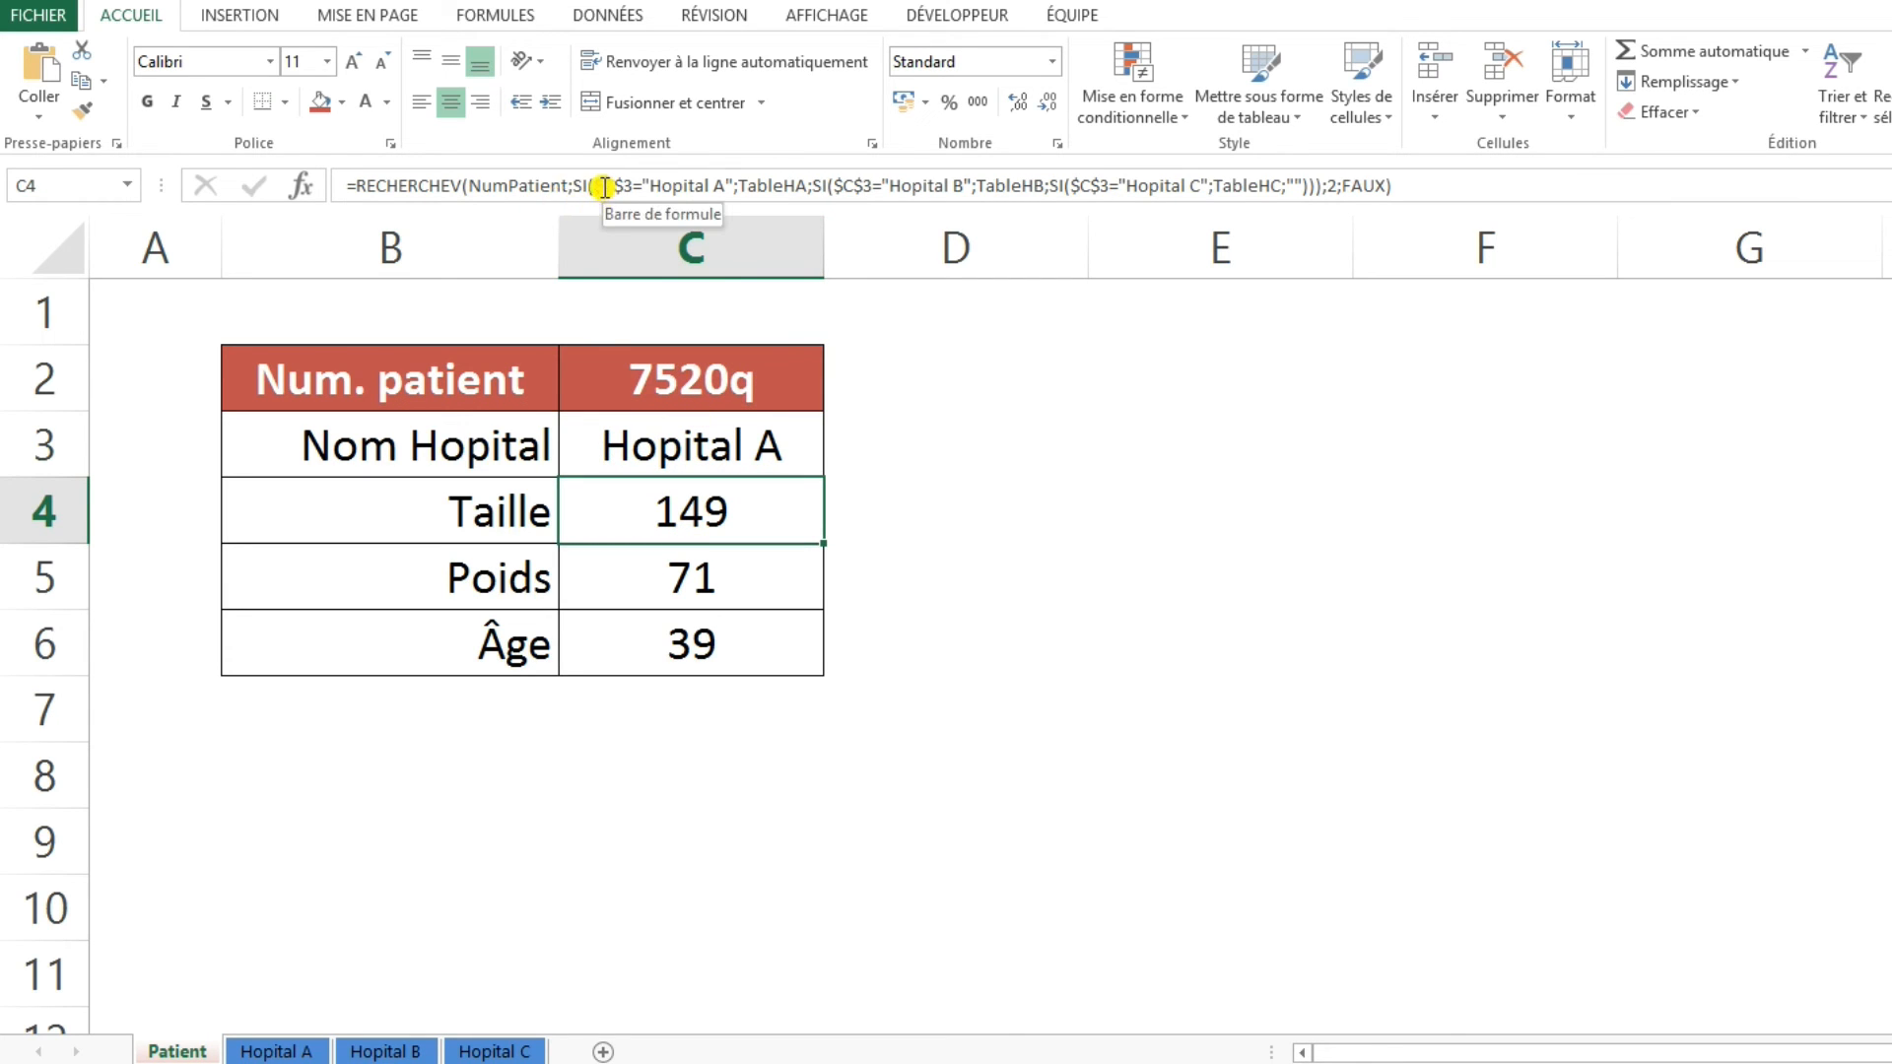
Replace the $C$3="Hopital A" condition in the Taille formula in C4 with ESTNUM(EQUIV(NumPatient;ListeHA;0))
{"action": "left_click_drag", "start_coordinate": [597, 187], "coordinate": [621, 187]}
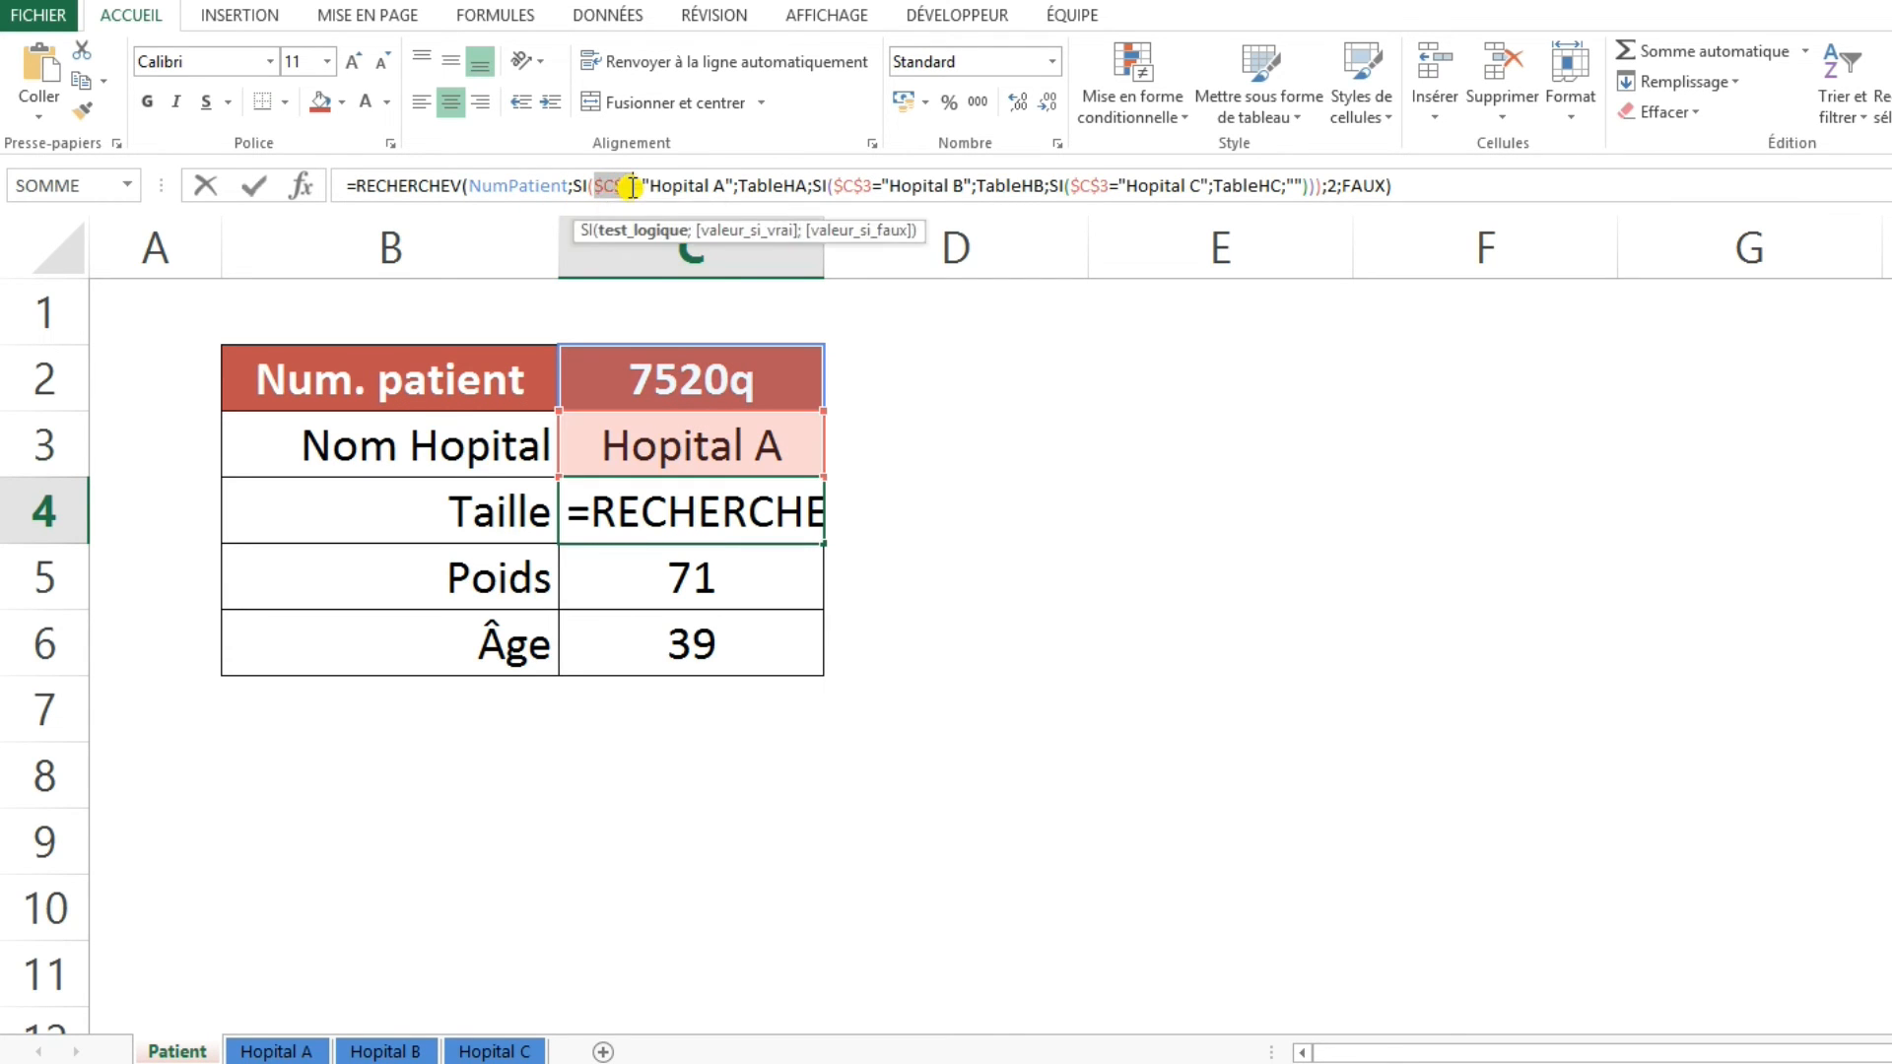
{"action": "key", "text": "ctrl+v"}
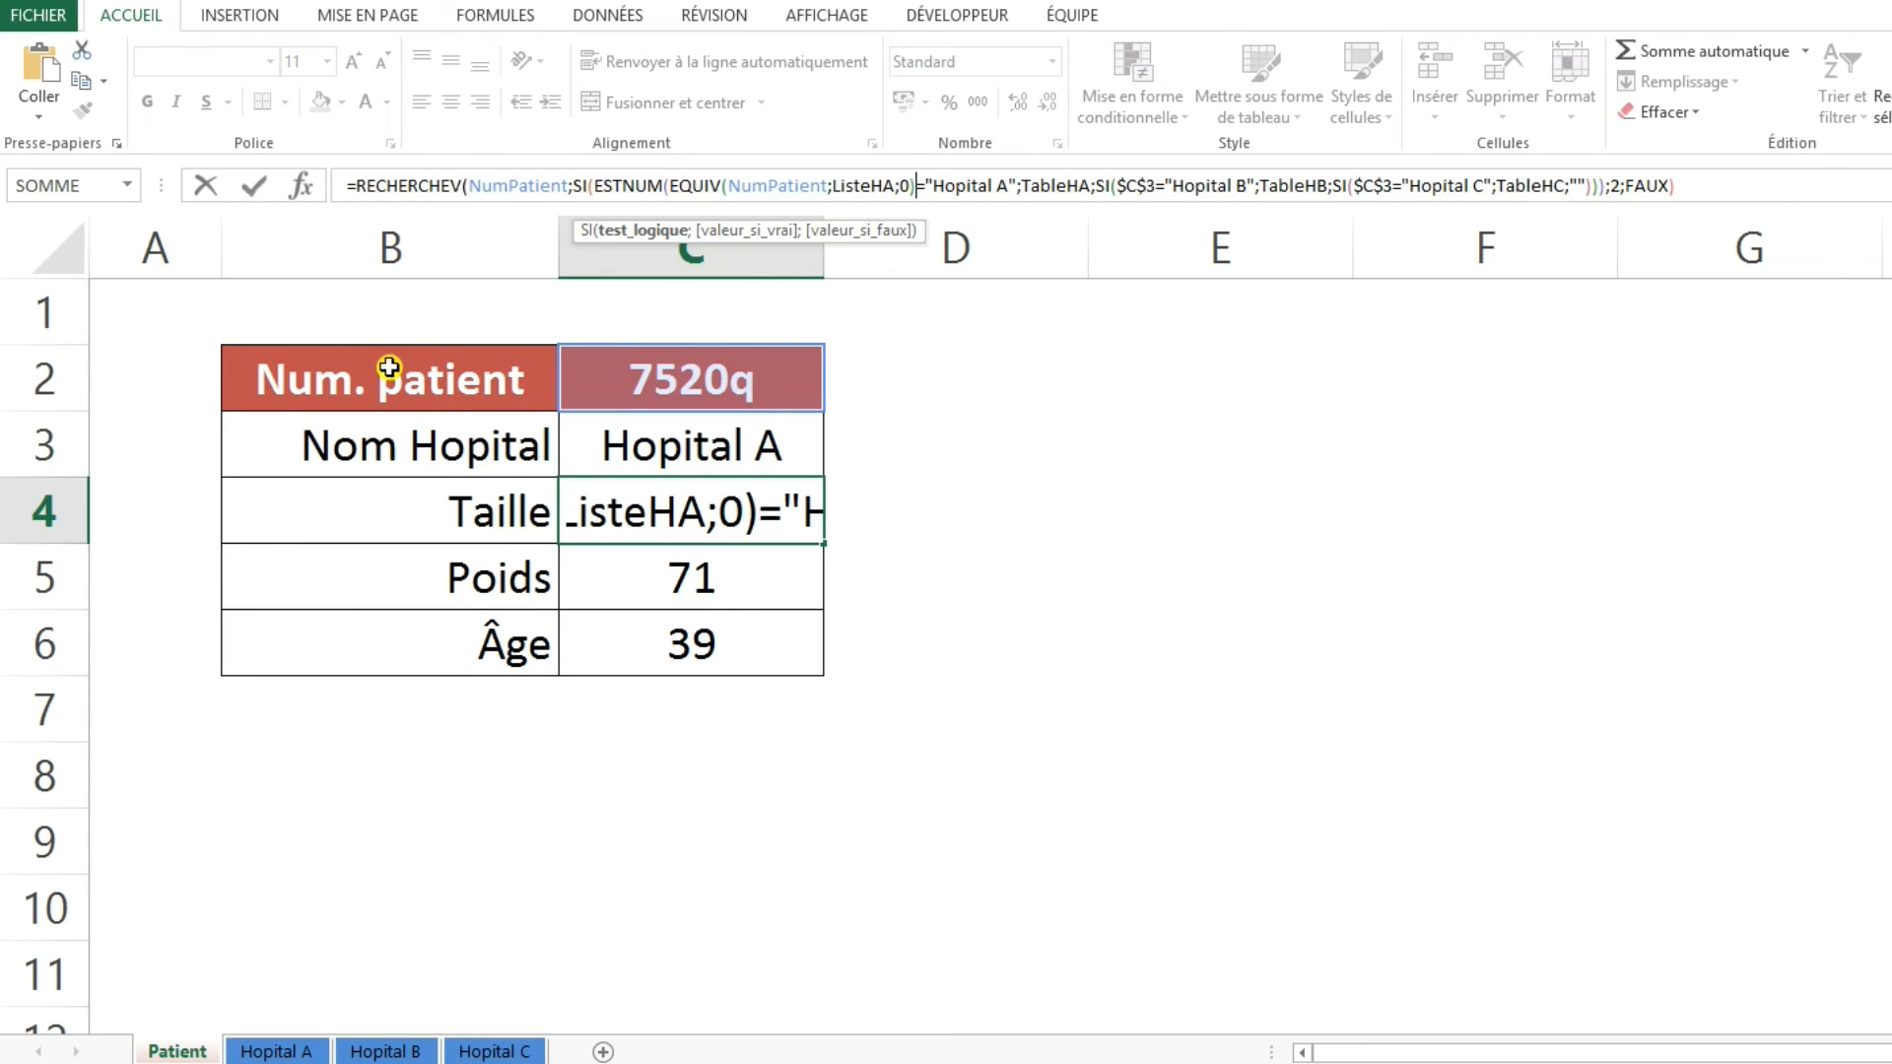
{"action": "left_click_drag", "start_coordinate": [575, 190], "coordinate": [1020, 189]}
{"action": "left_click", "coordinate": [602, 191]}
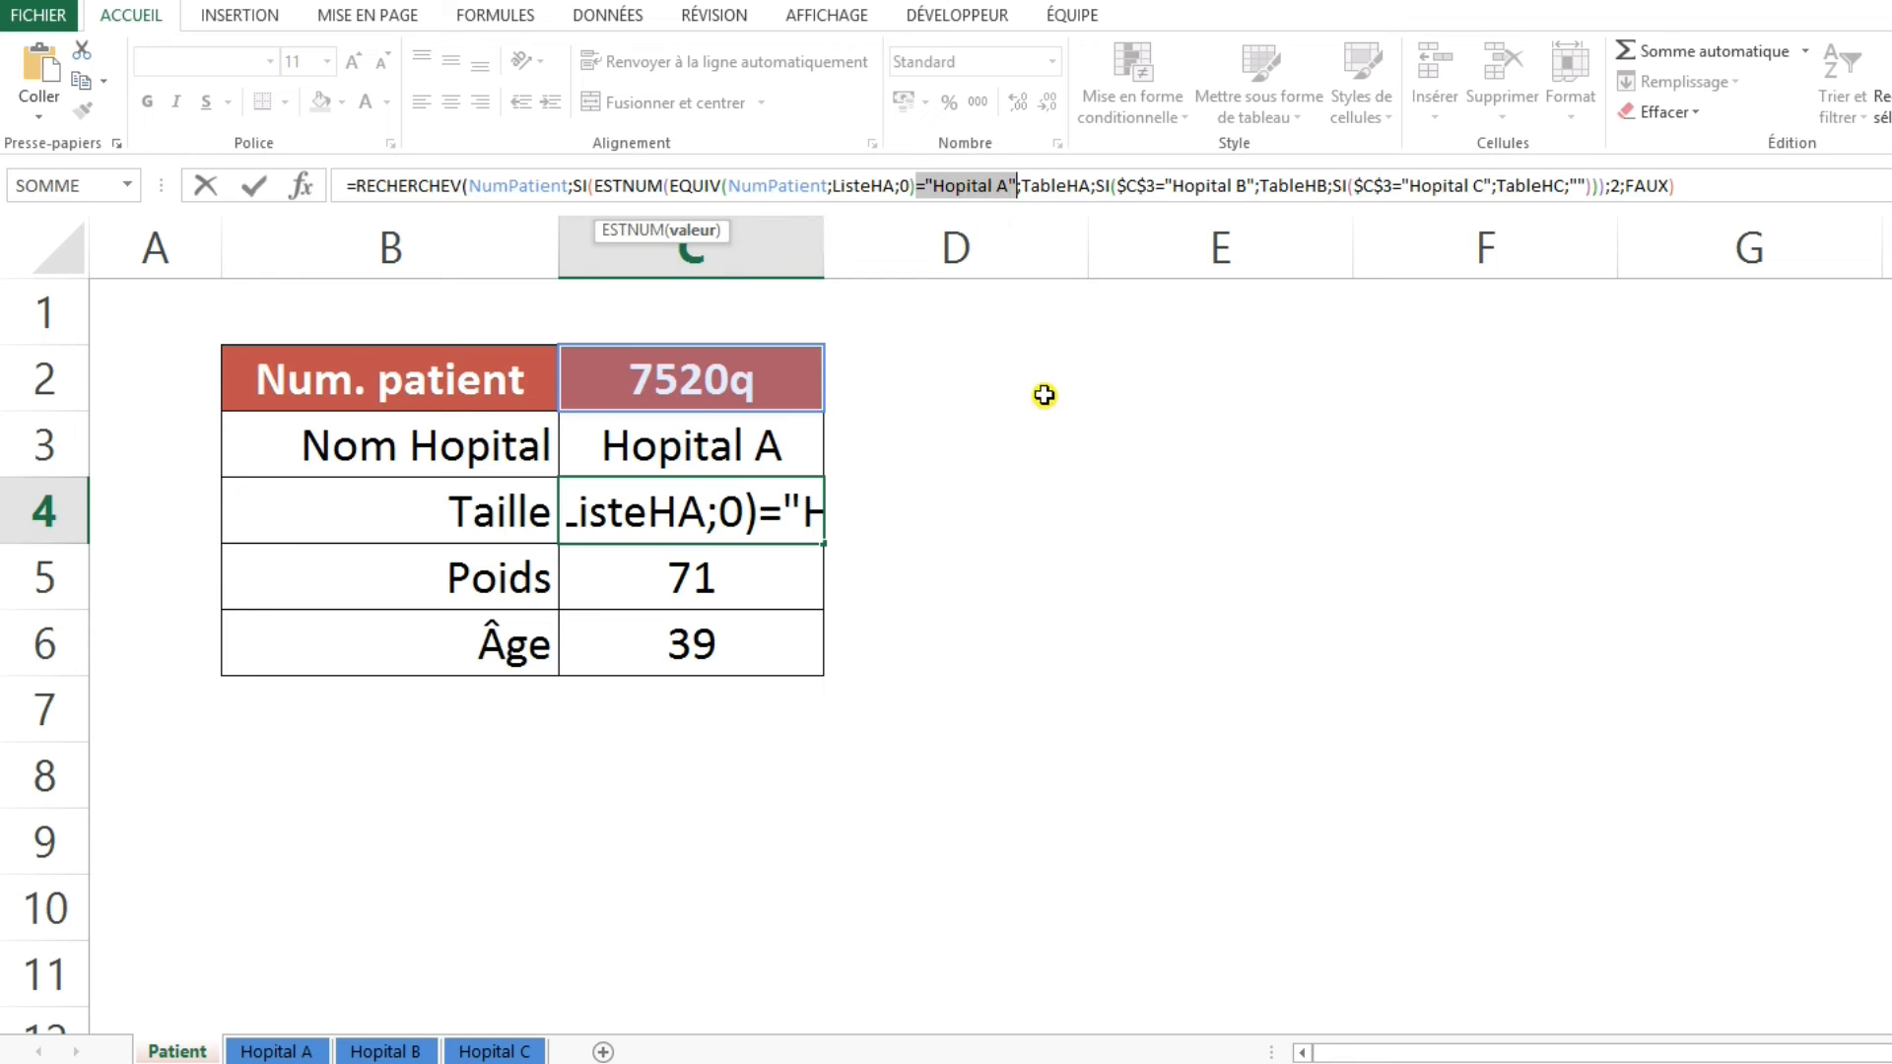
{"action": "key", "text": "Delete"}
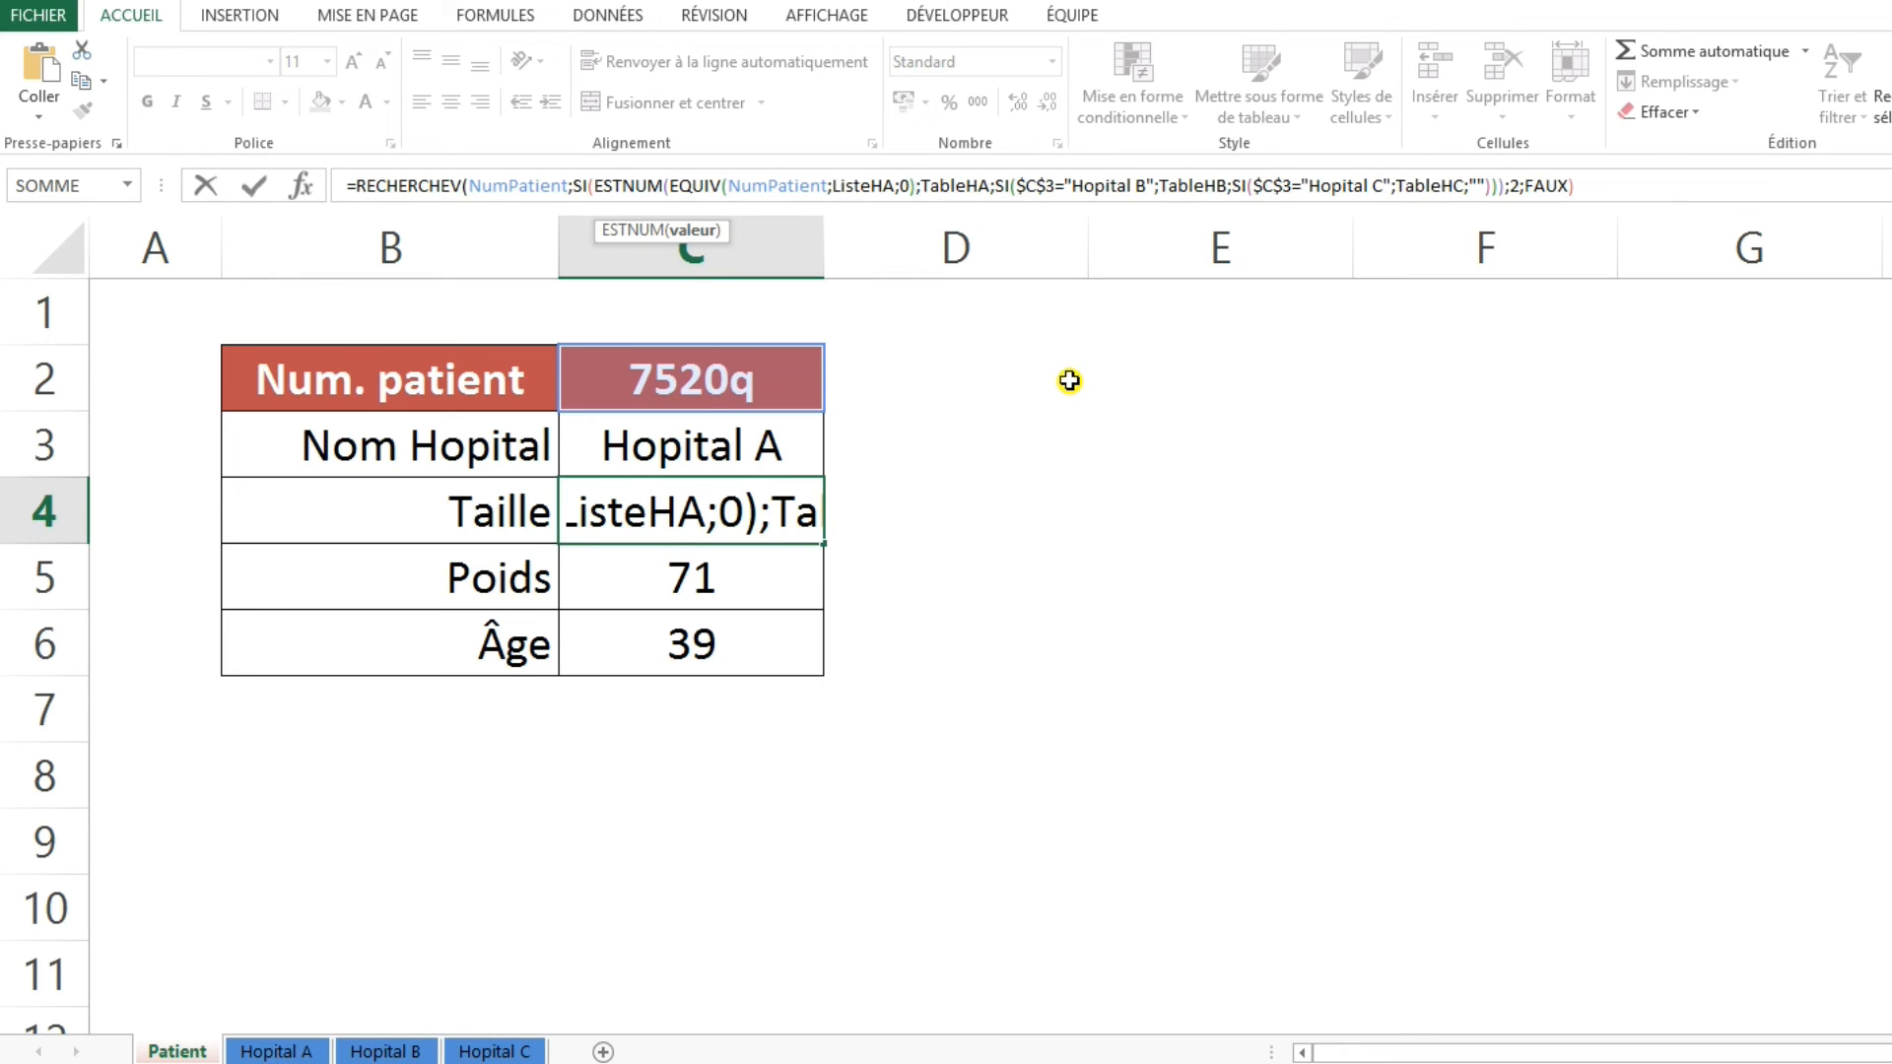
{"action": "left_click", "coordinate": [906, 186]}
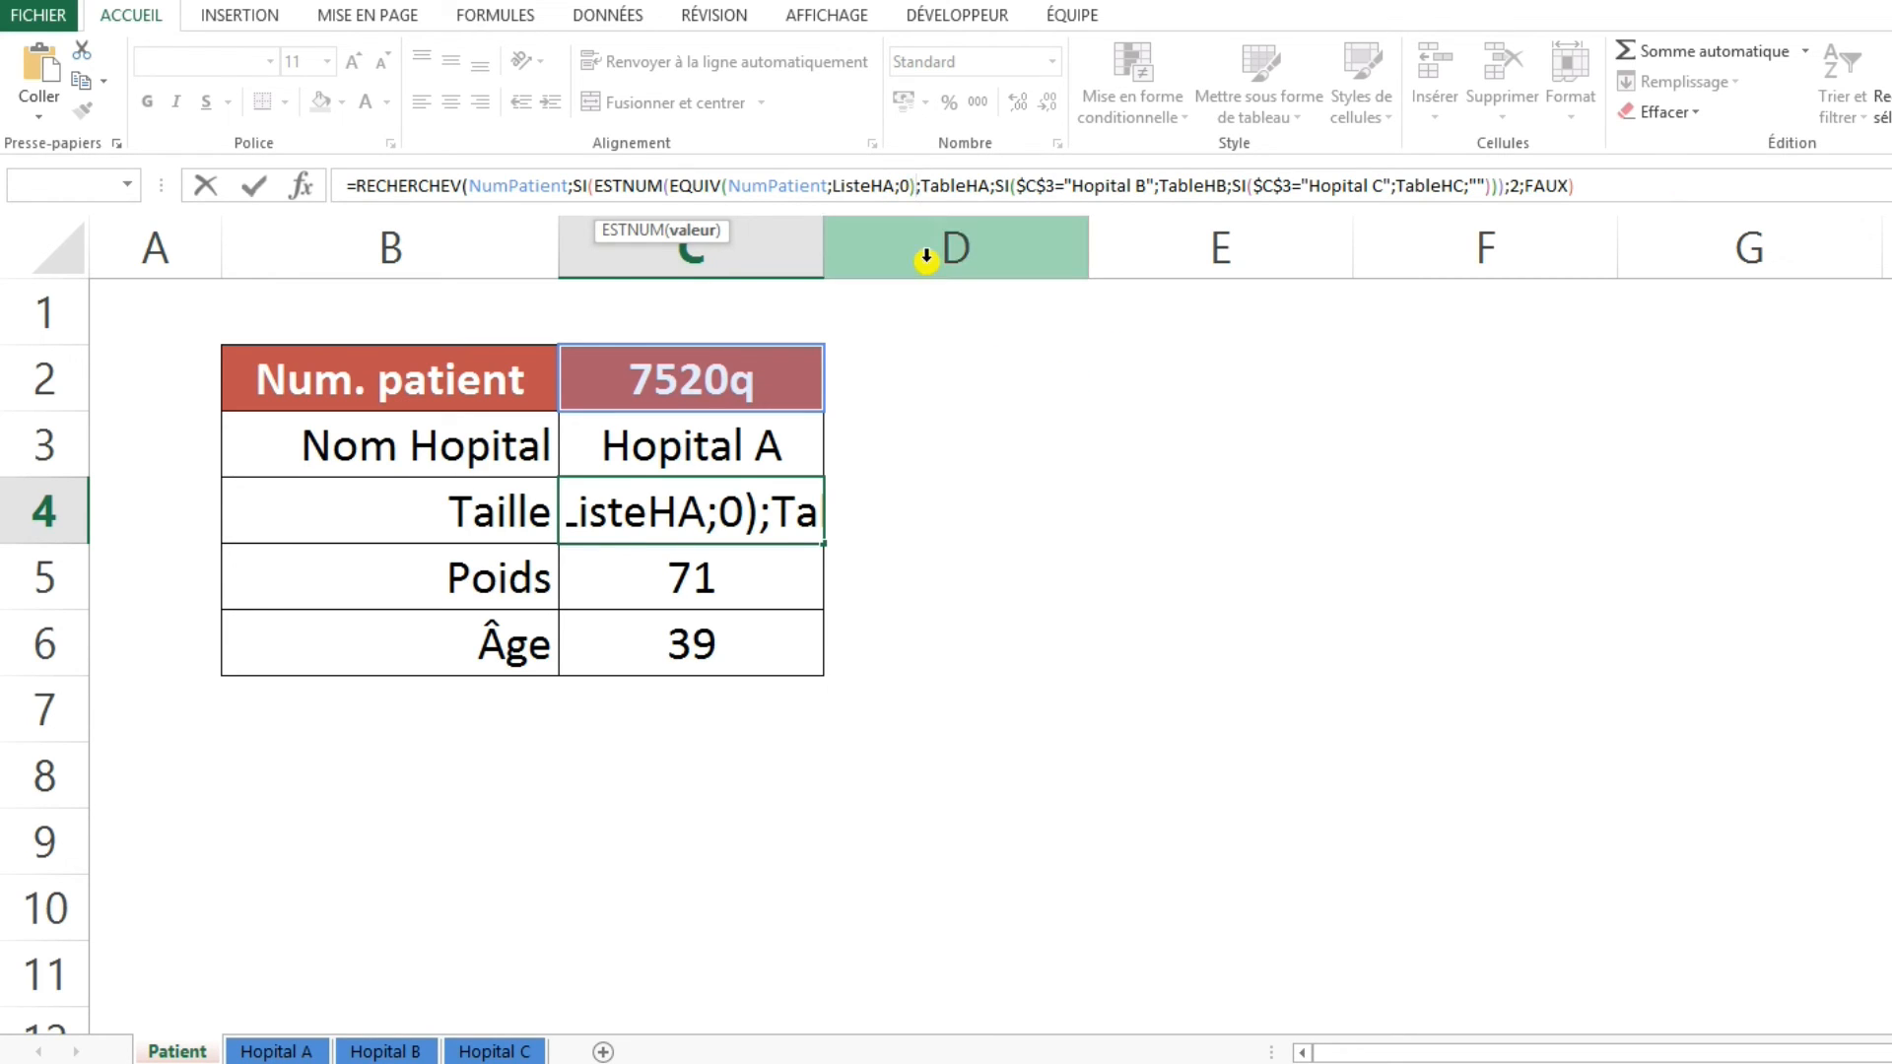
{"action": "type", "text": ")"}
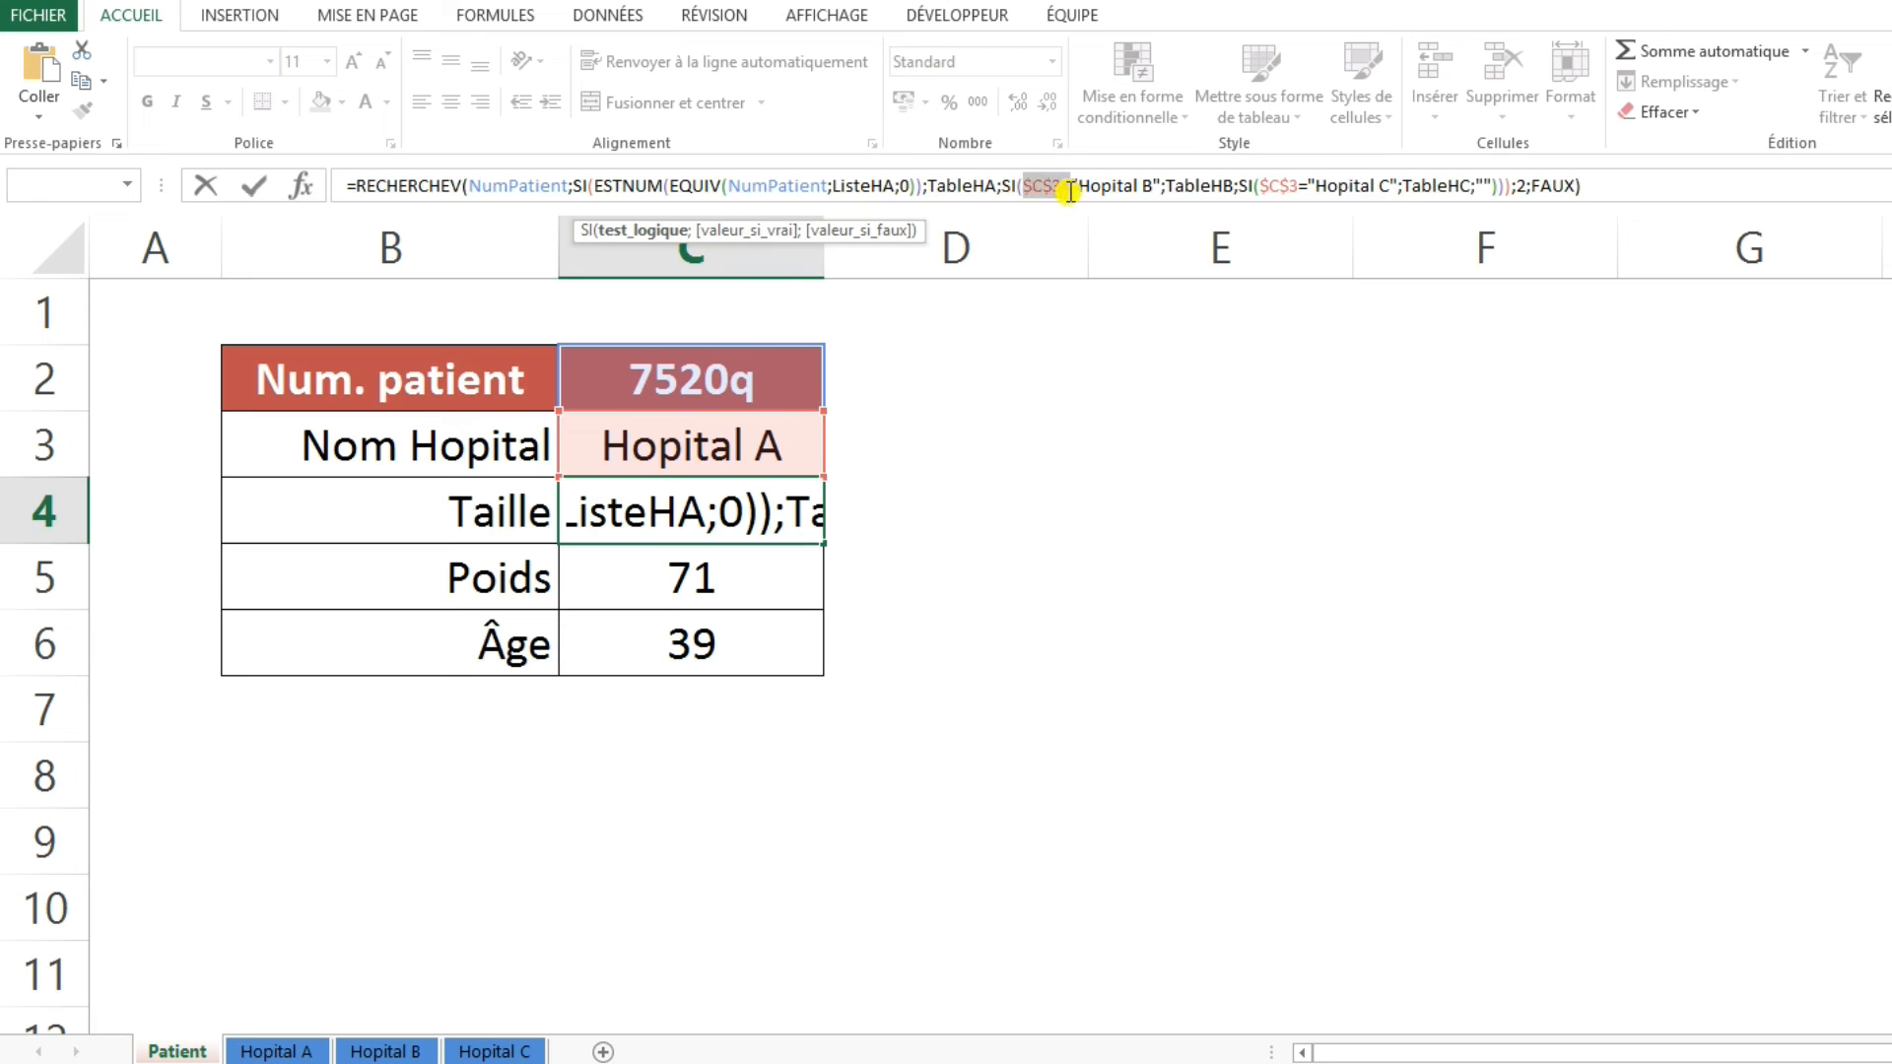
{"action": "key", "text": "Return"}
Replace the $C$3="Hopital B" condition in C4 with ESTNUM(EQUIV(NumPatient;ListeHB;0)) copied from the C3 formula
{"action": "left_click", "coordinate": [609, 452]}
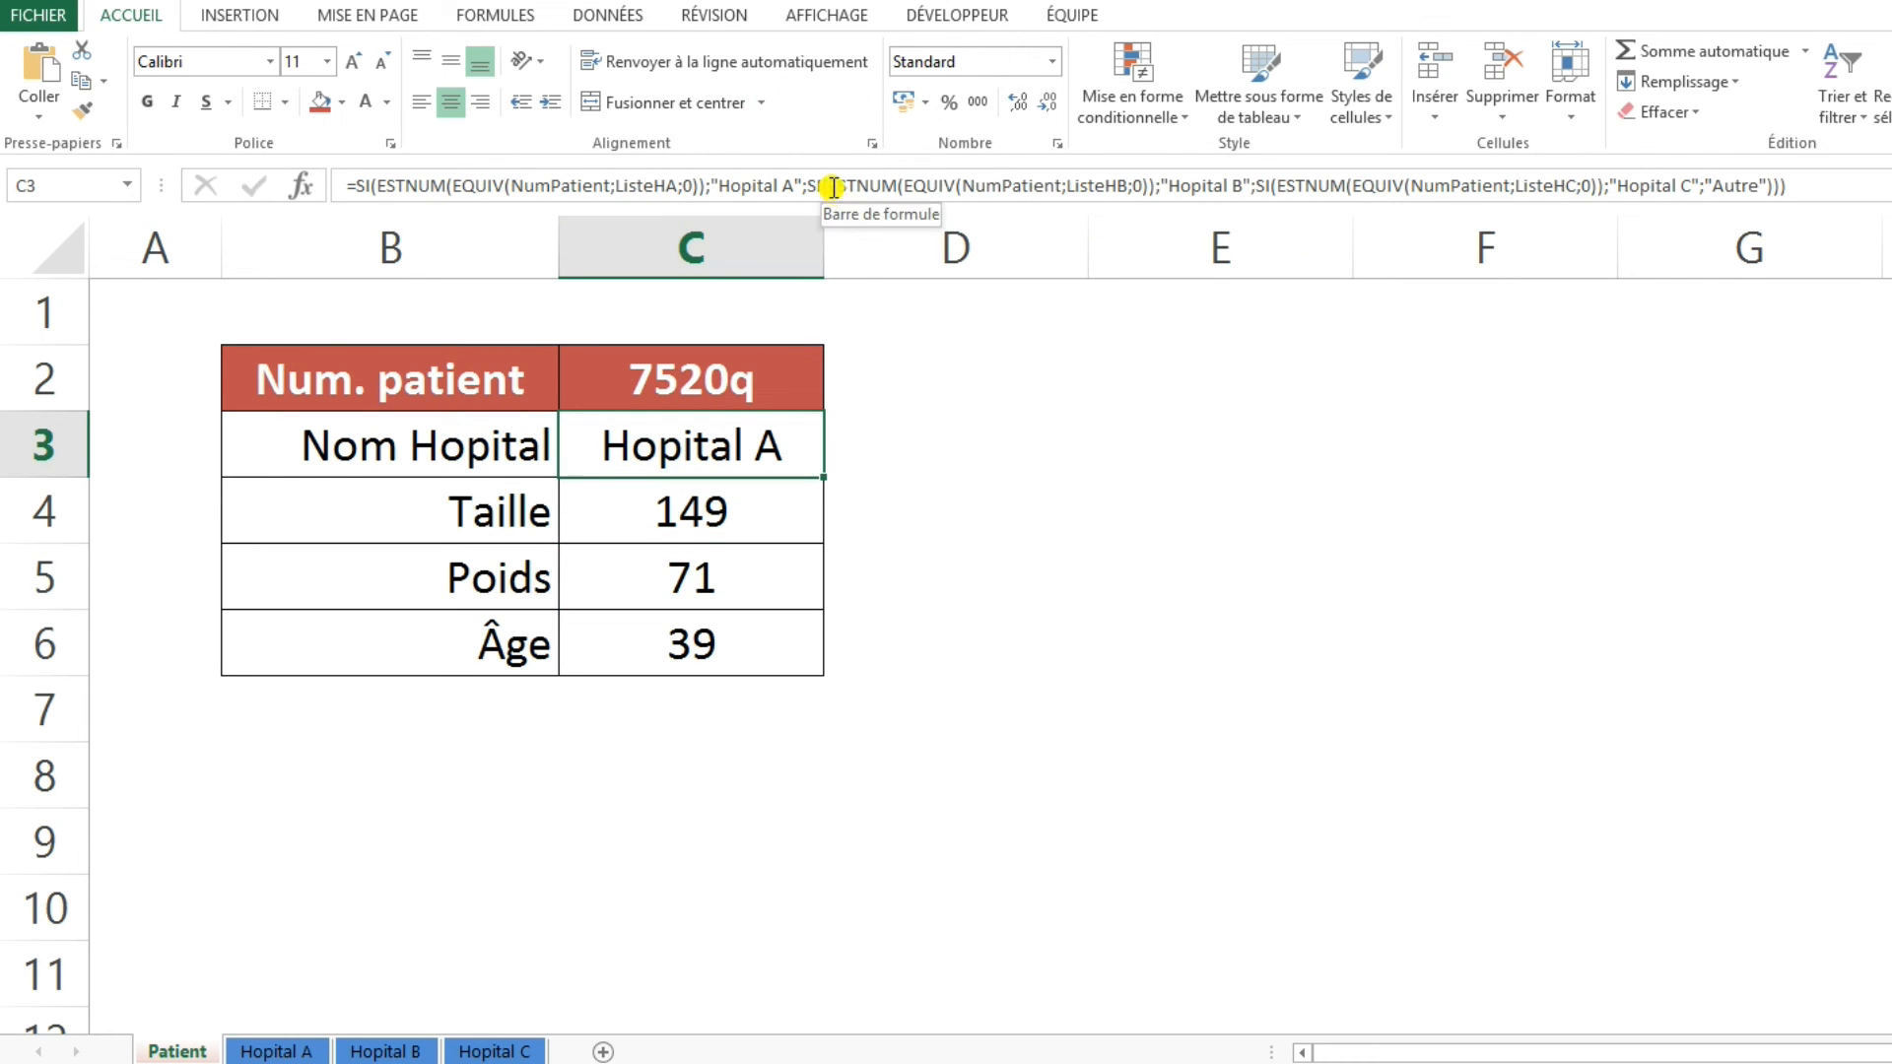
{"action": "left_click_drag", "start_coordinate": [830, 186], "coordinate": [1156, 192]}
{"action": "key", "text": "ctrl+c"}
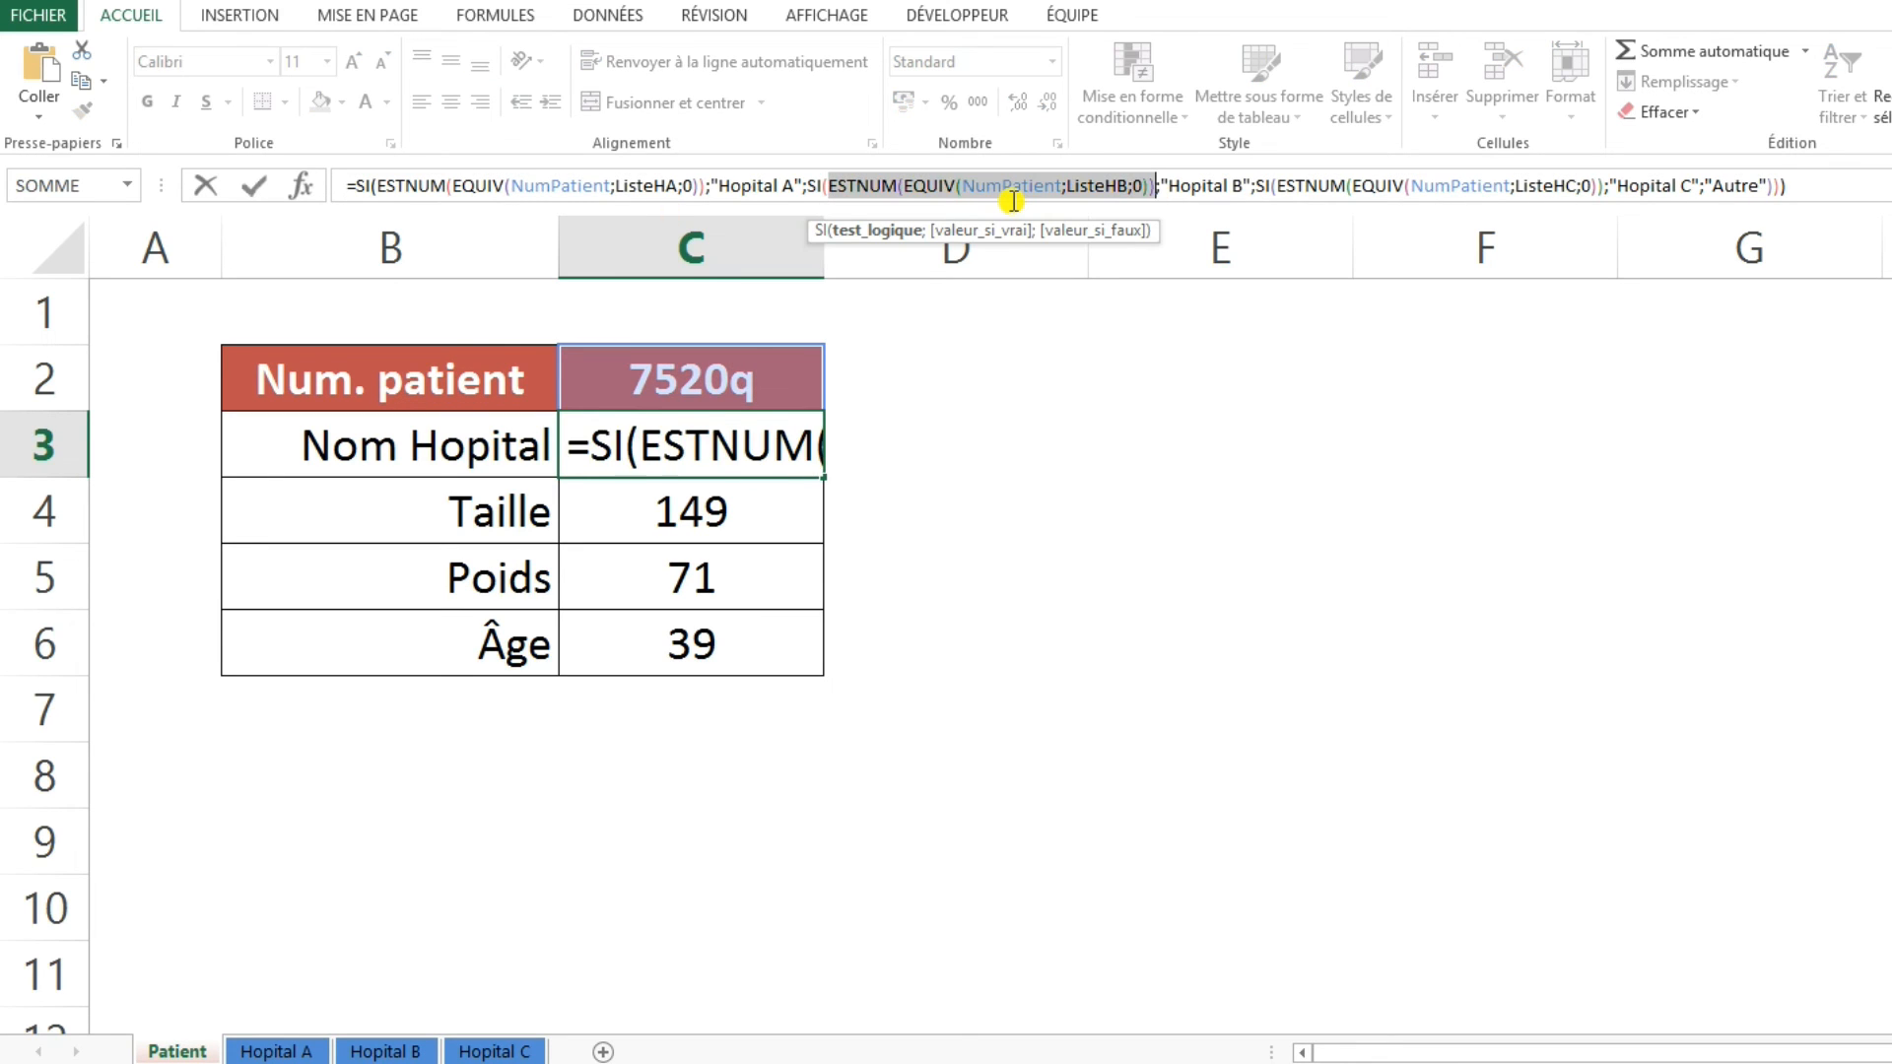
{"action": "key", "text": "Return"}
{"action": "left_click", "coordinate": [1061, 186]}
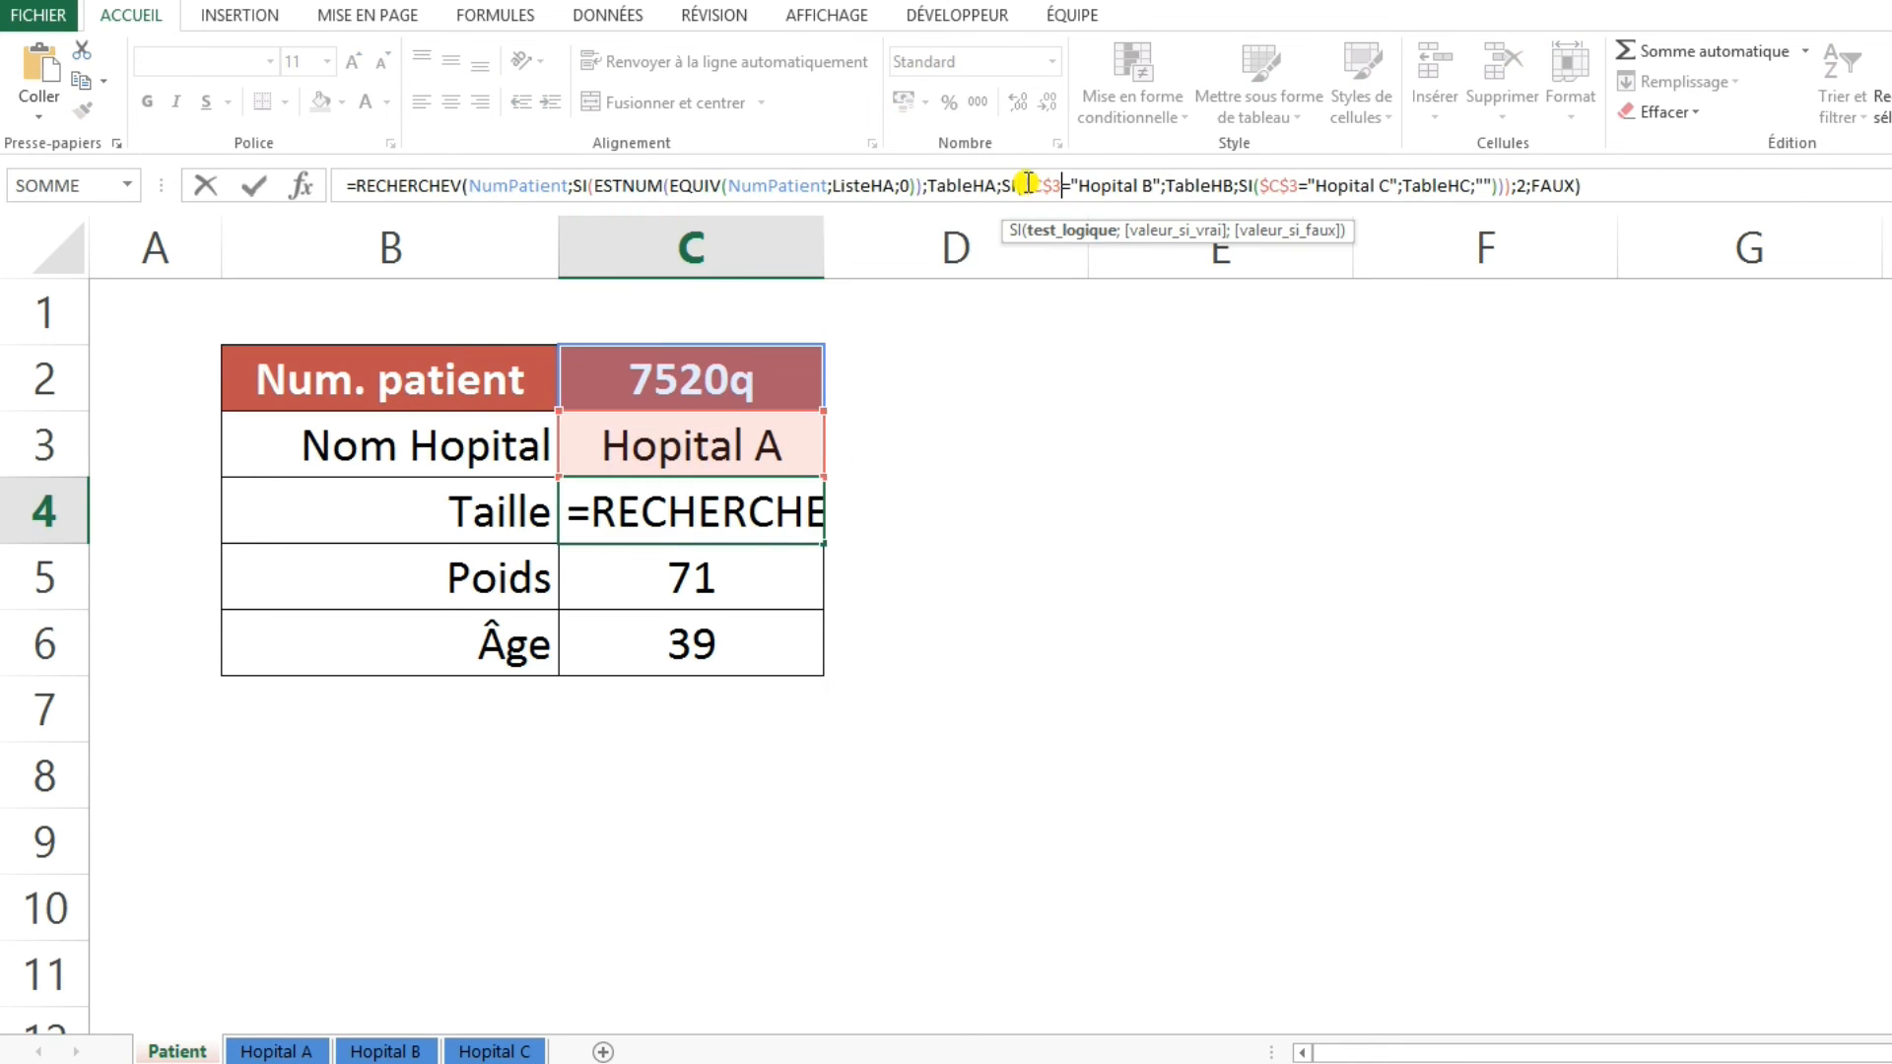
{"action": "left_click_drag", "start_coordinate": [1025, 182], "coordinate": [1157, 199]}
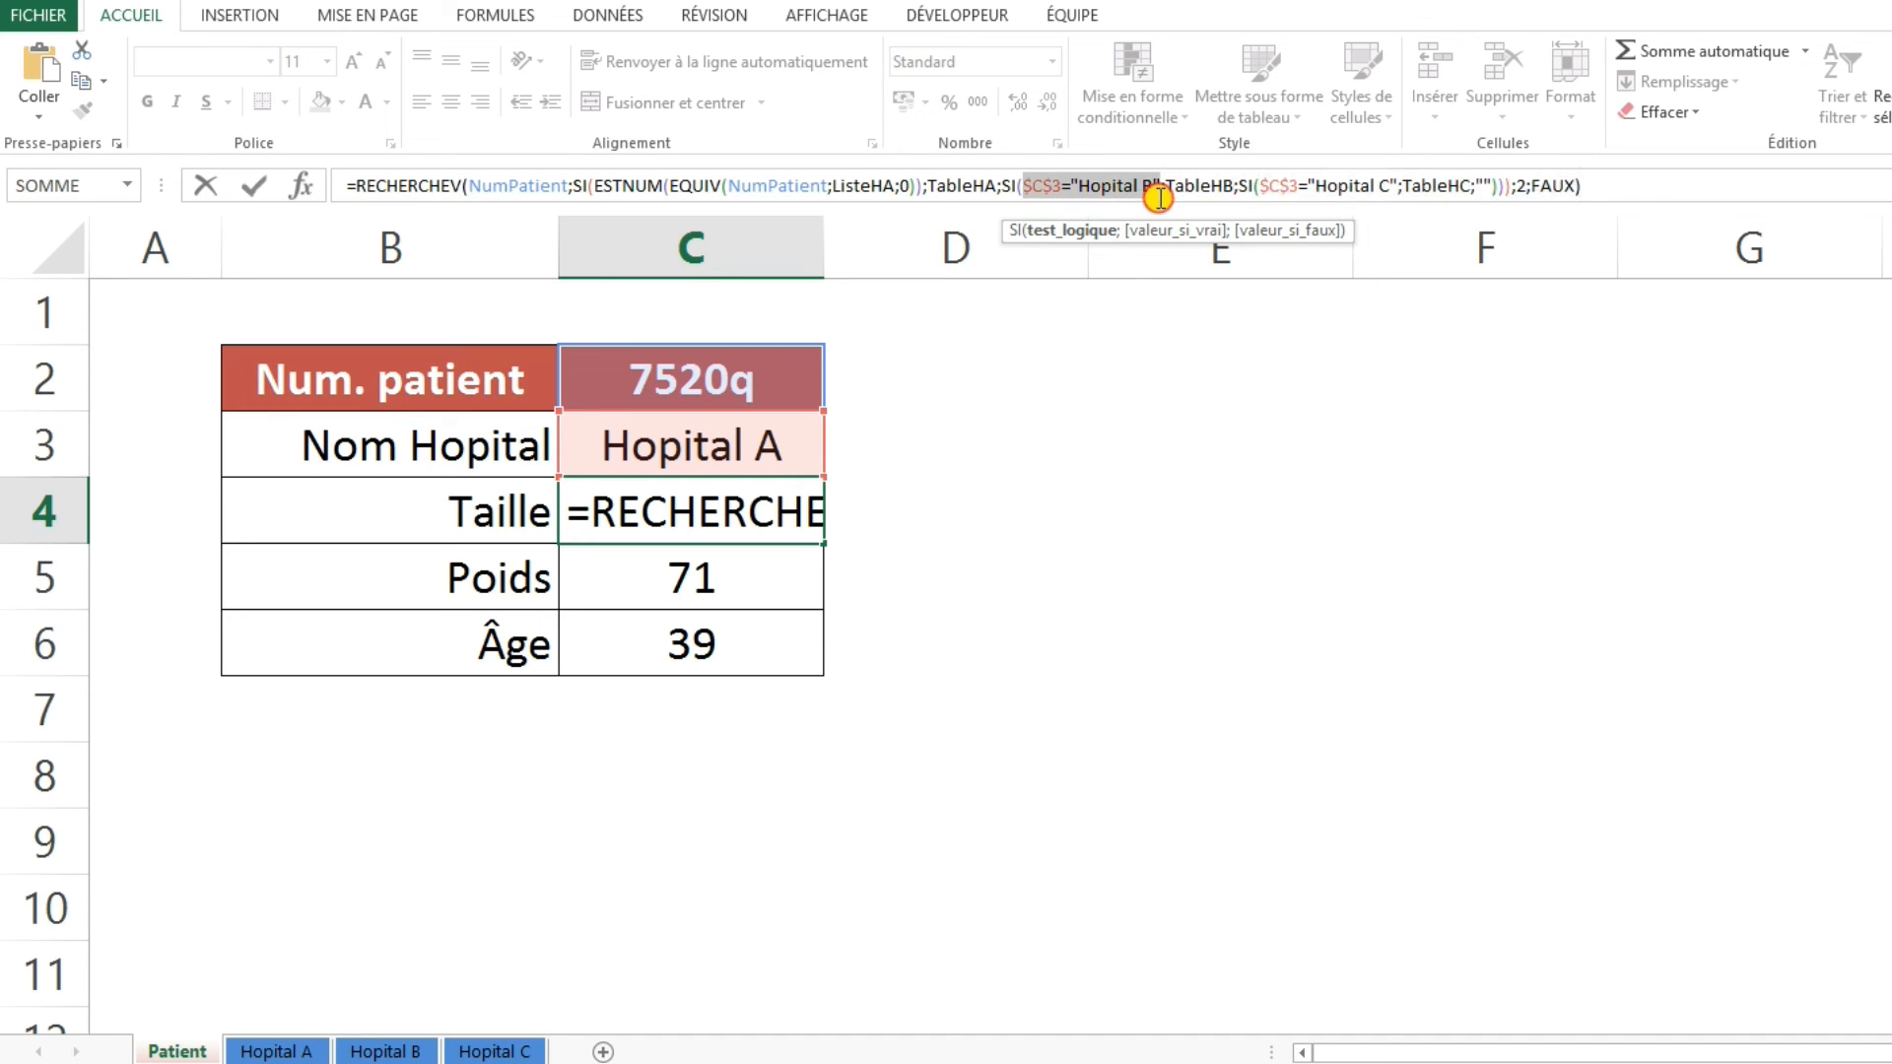
{"action": "key", "text": "ctrl+v"}
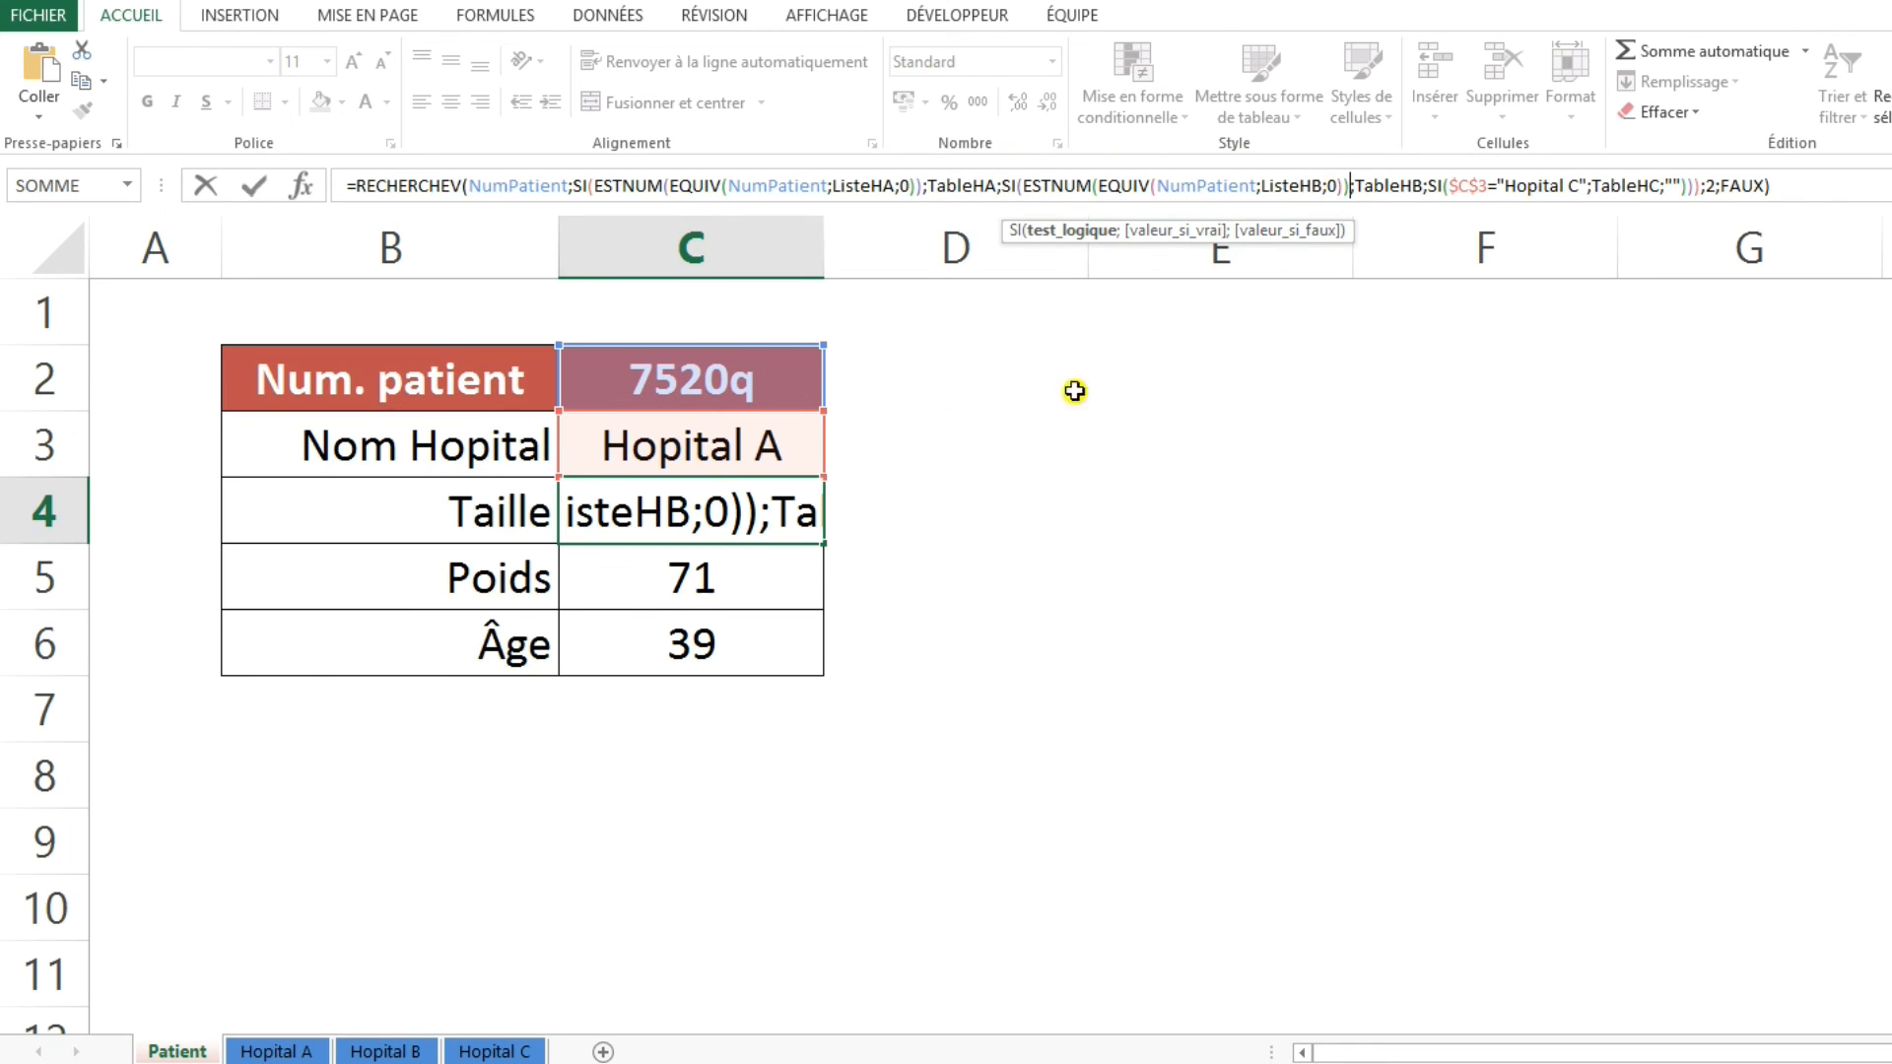
{"action": "key", "text": "Right"}
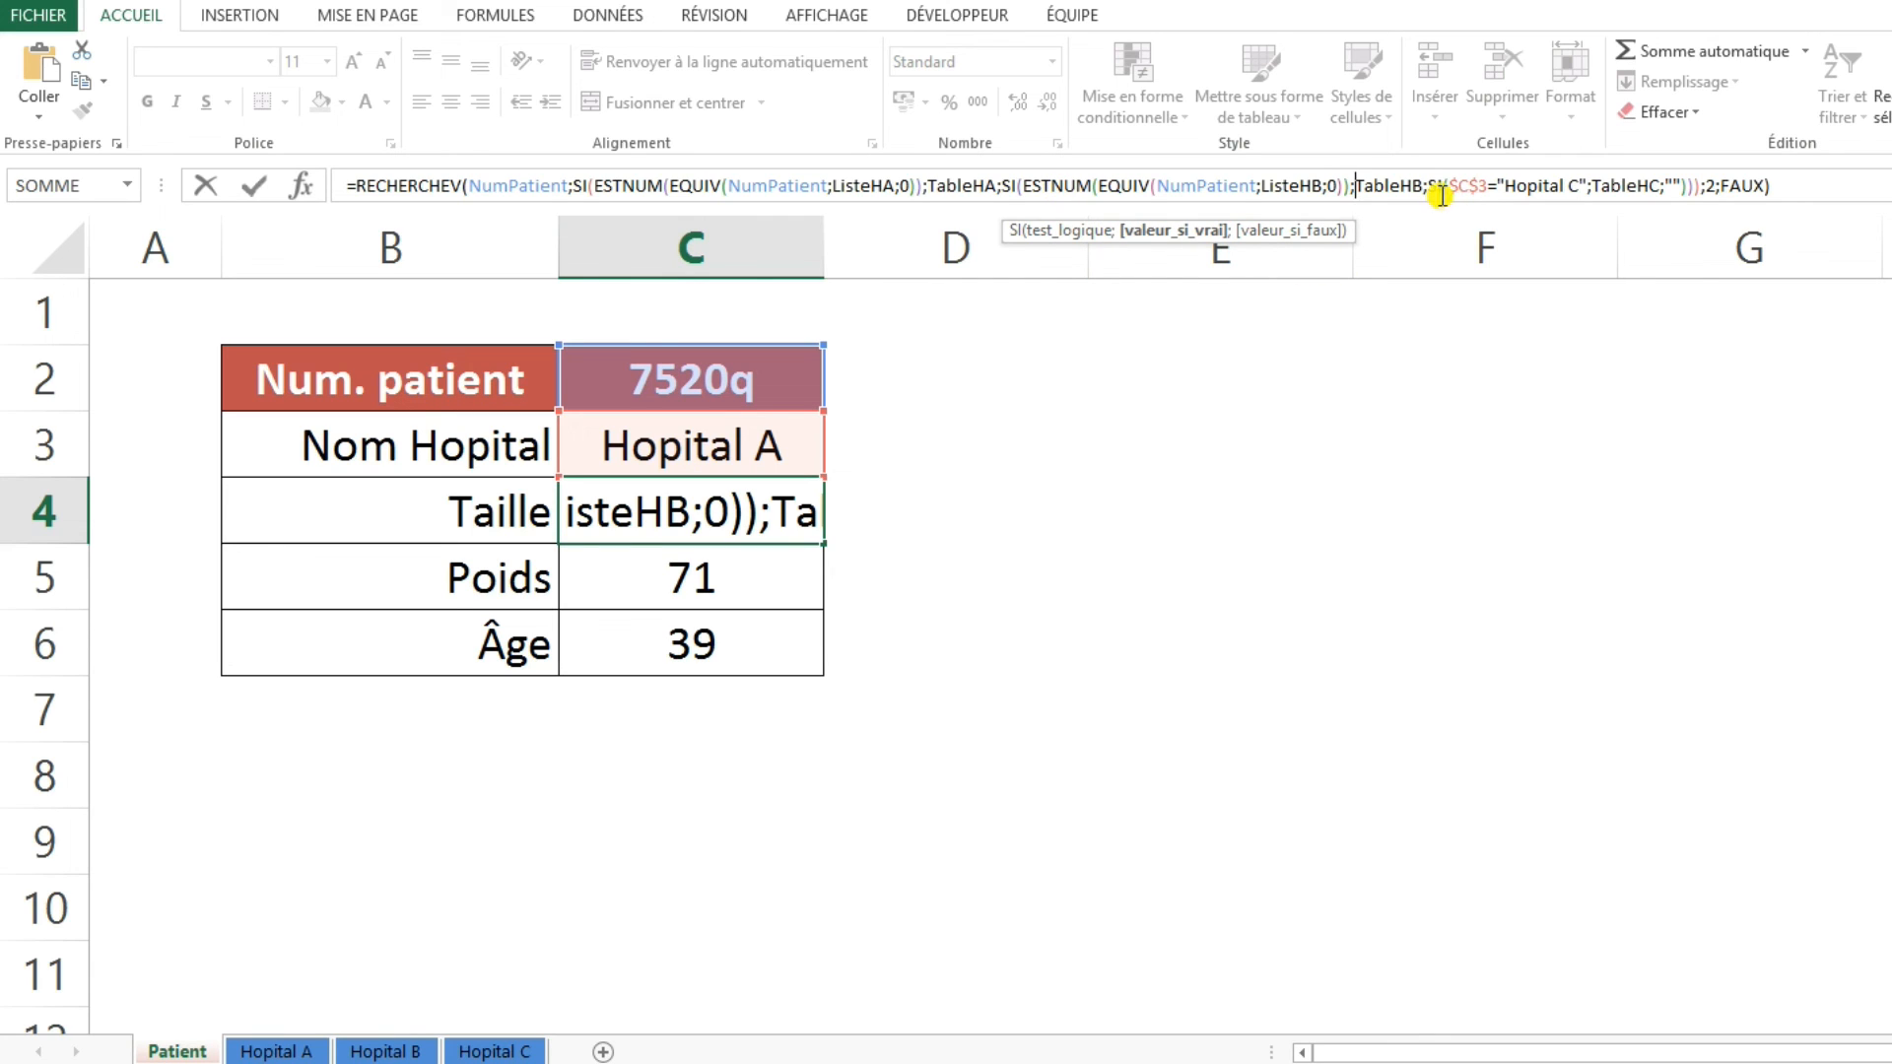
{"action": "key", "text": "Return"}
Replace the $C$3="Hopital C" condition in C4 with ESTNUM(EQUIV(NumPatient;ListeHC;0)) copied from the C3 formula
{"action": "left_click", "coordinate": [731, 448]}
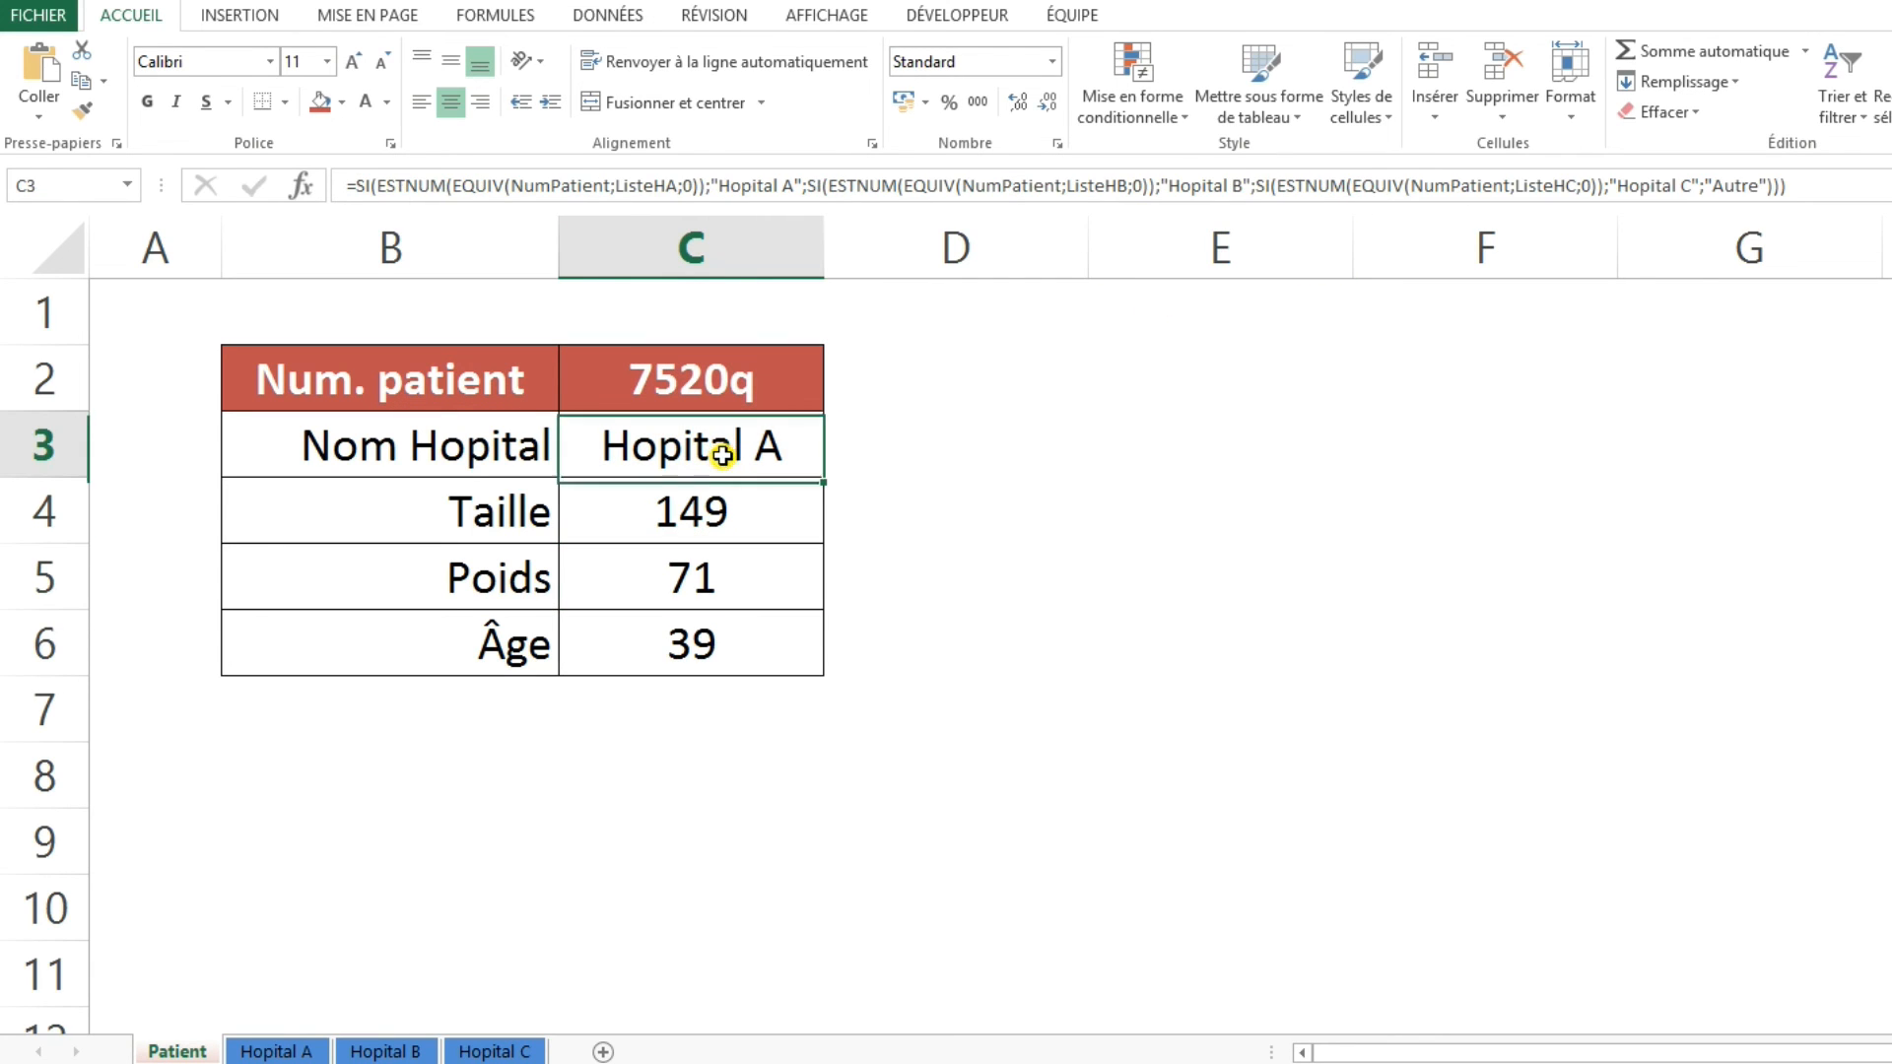
{"action": "left_click_drag", "start_coordinate": [1277, 185], "coordinate": [1599, 183]}
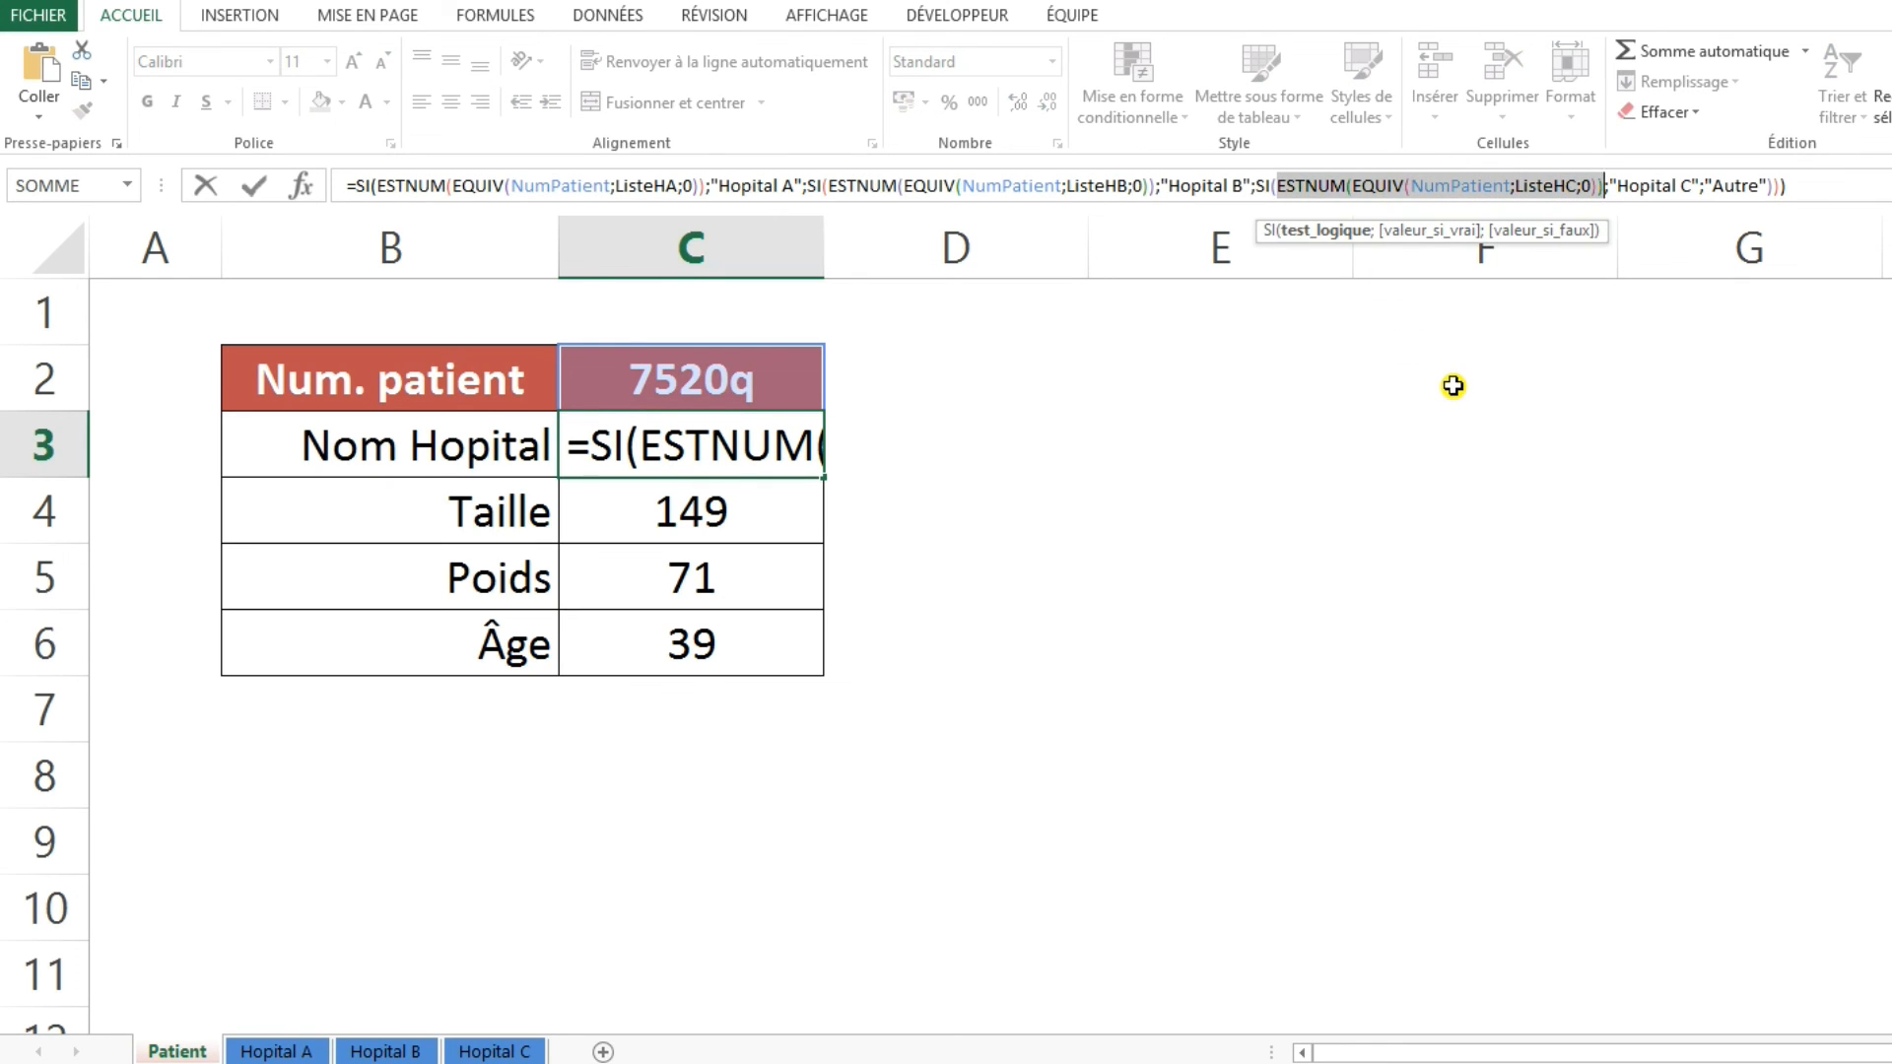
{"action": "key", "text": "Return"}
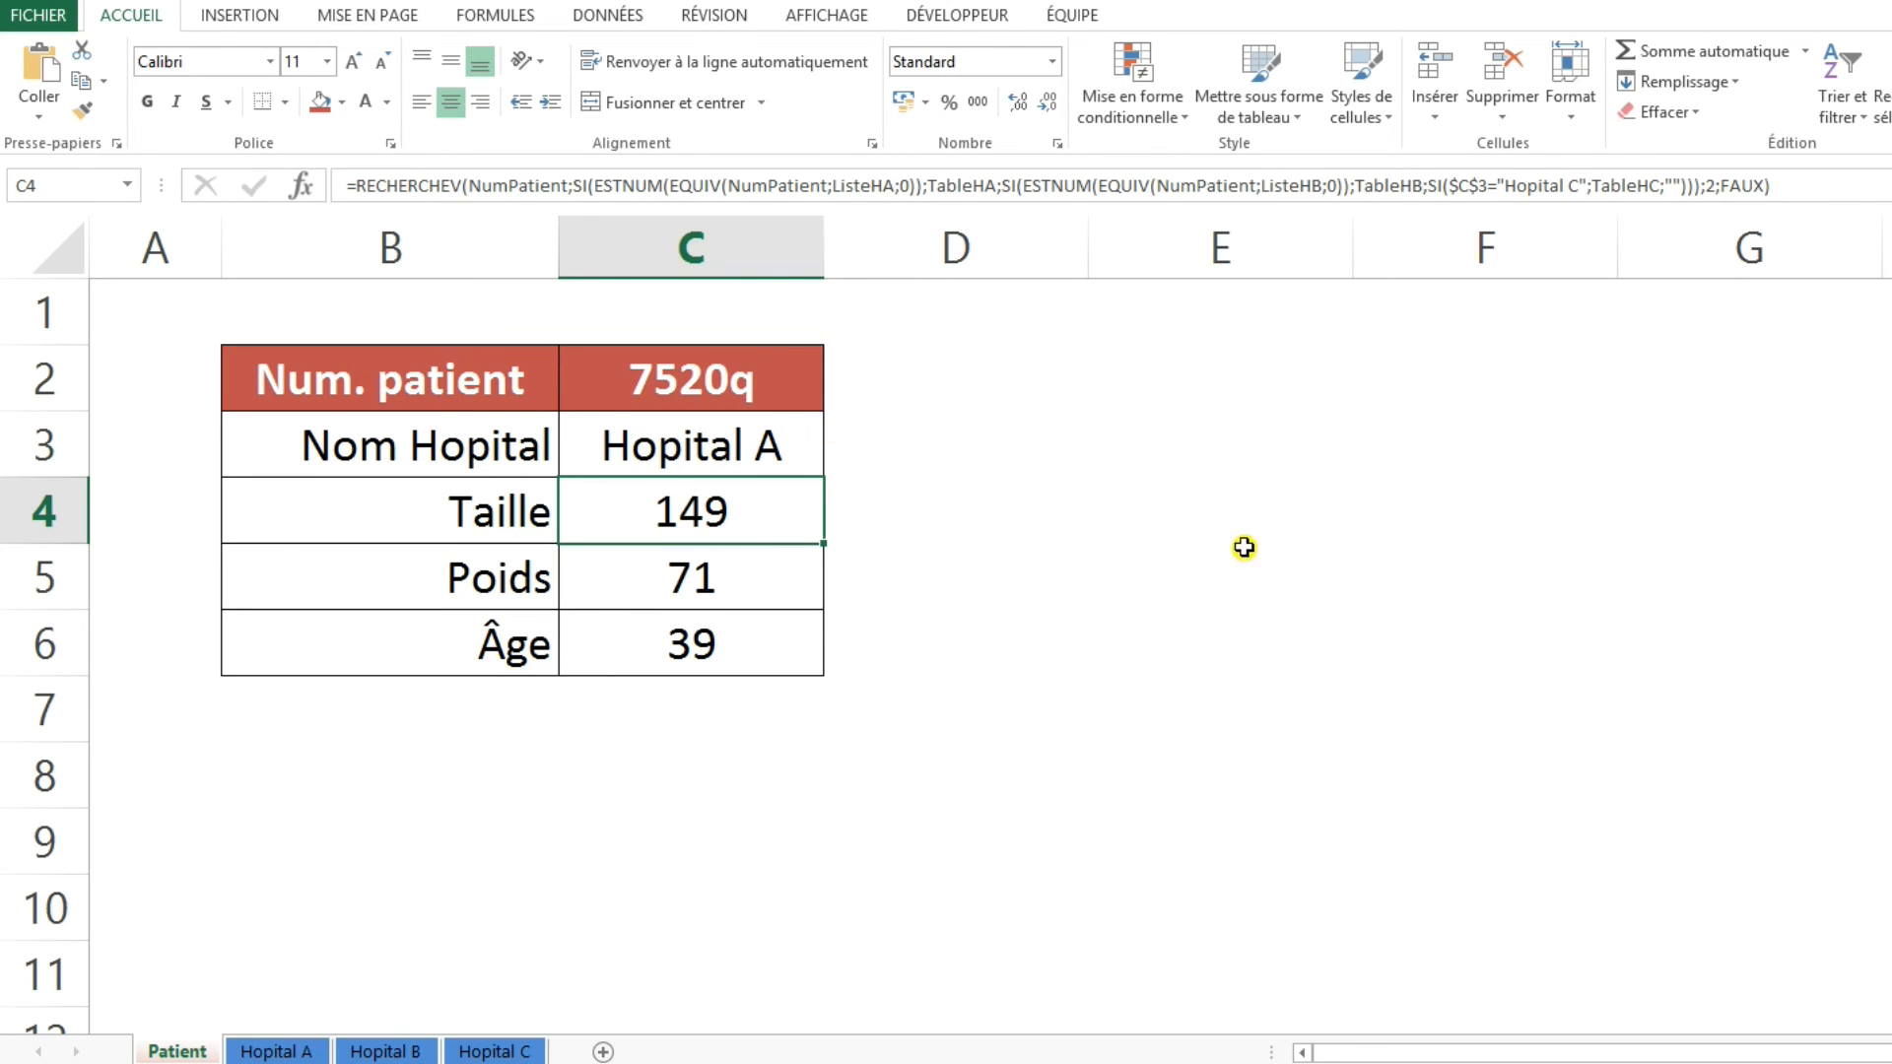
{"action": "left_click", "coordinate": [1451, 184]}
{"action": "left_click_drag", "start_coordinate": [1452, 185], "coordinate": [1590, 197]}
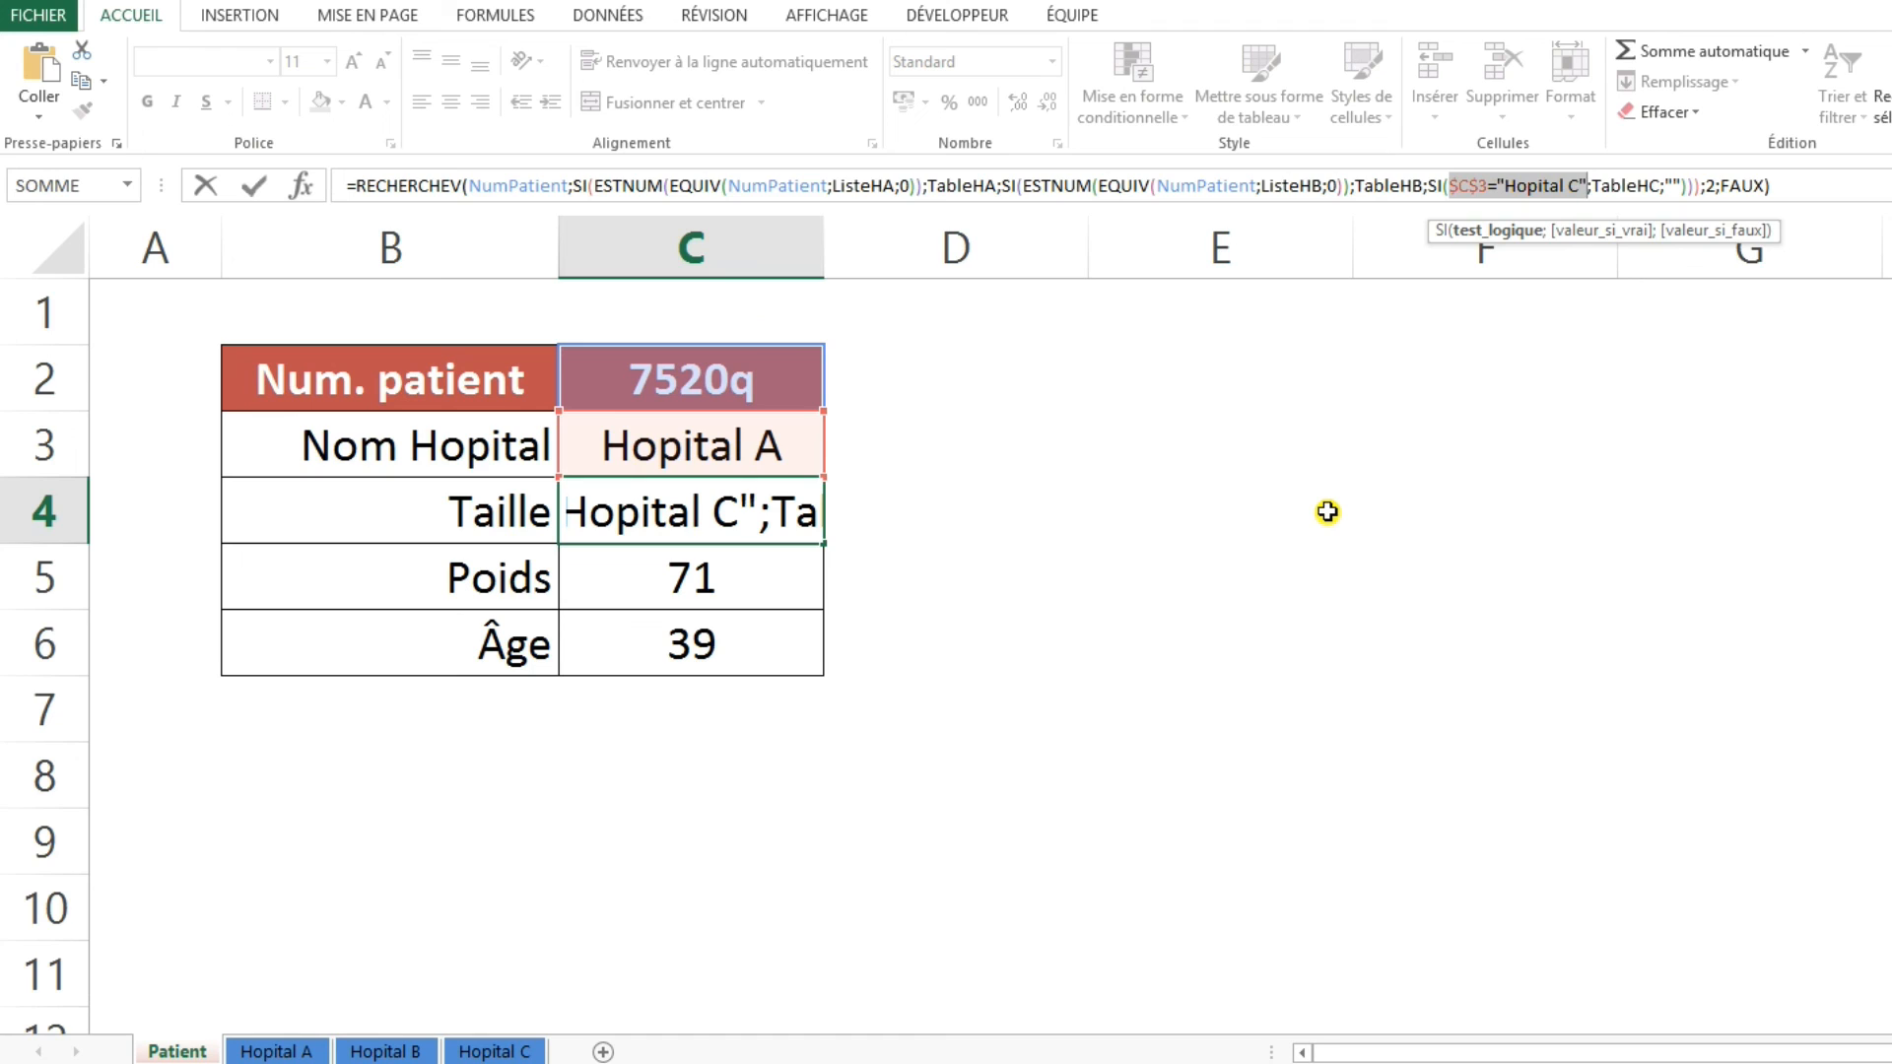
{"action": "type", "text": "ESTNUM(EQUIV(NumPatient;ListeHC;0))"}
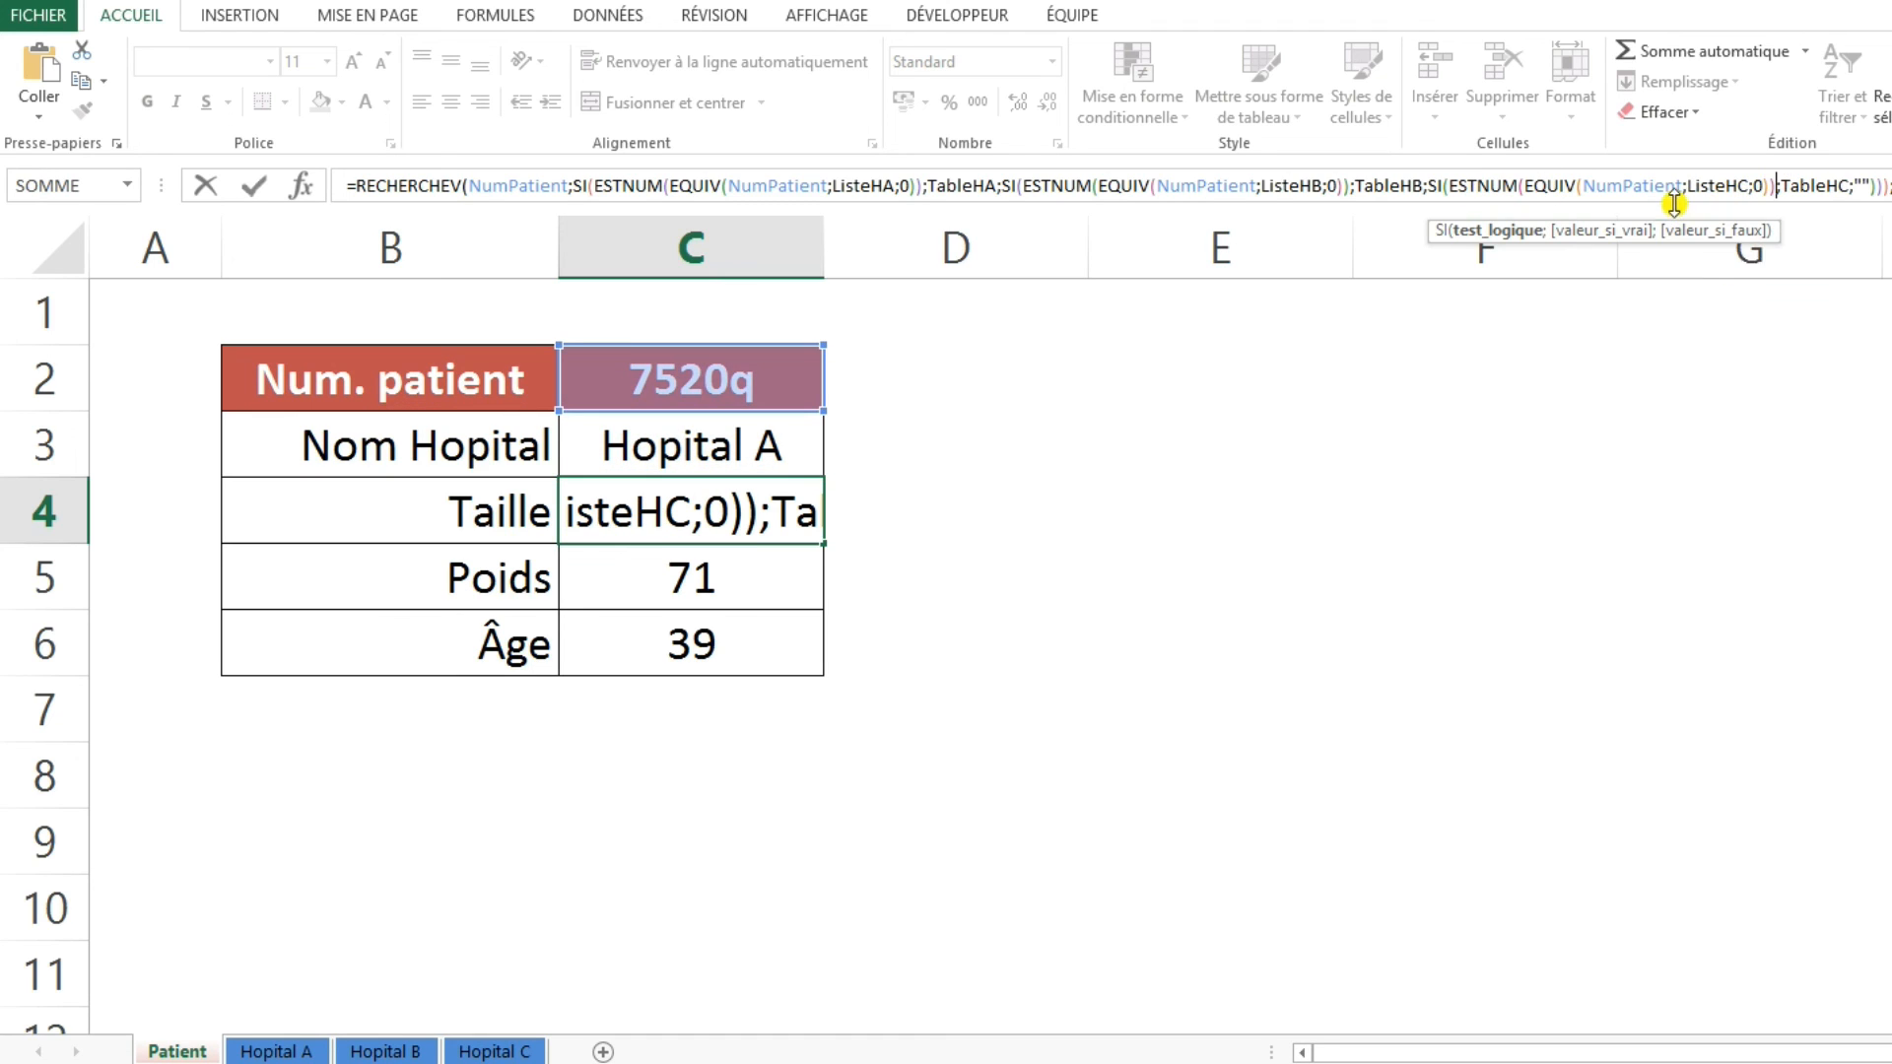
{"action": "left_click", "coordinate": [1778, 188]}
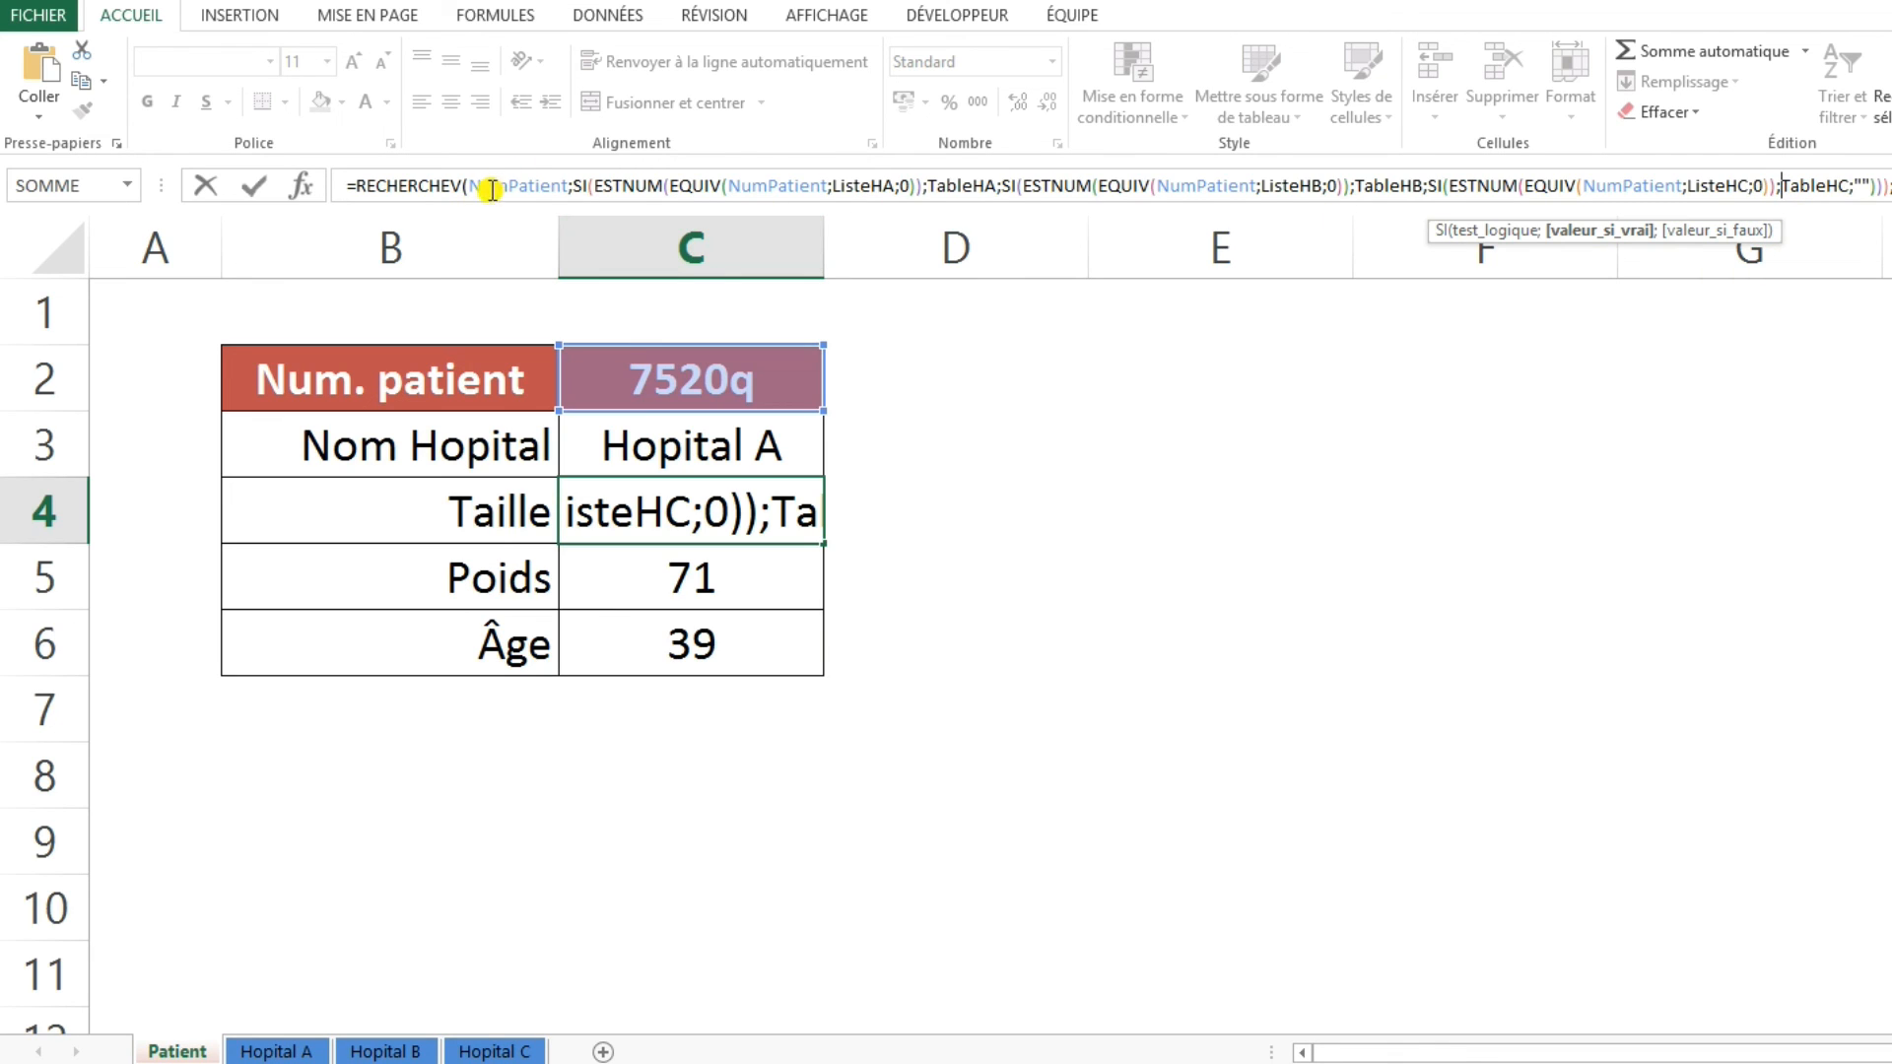
{"action": "left_click", "coordinate": [1852, 185]}
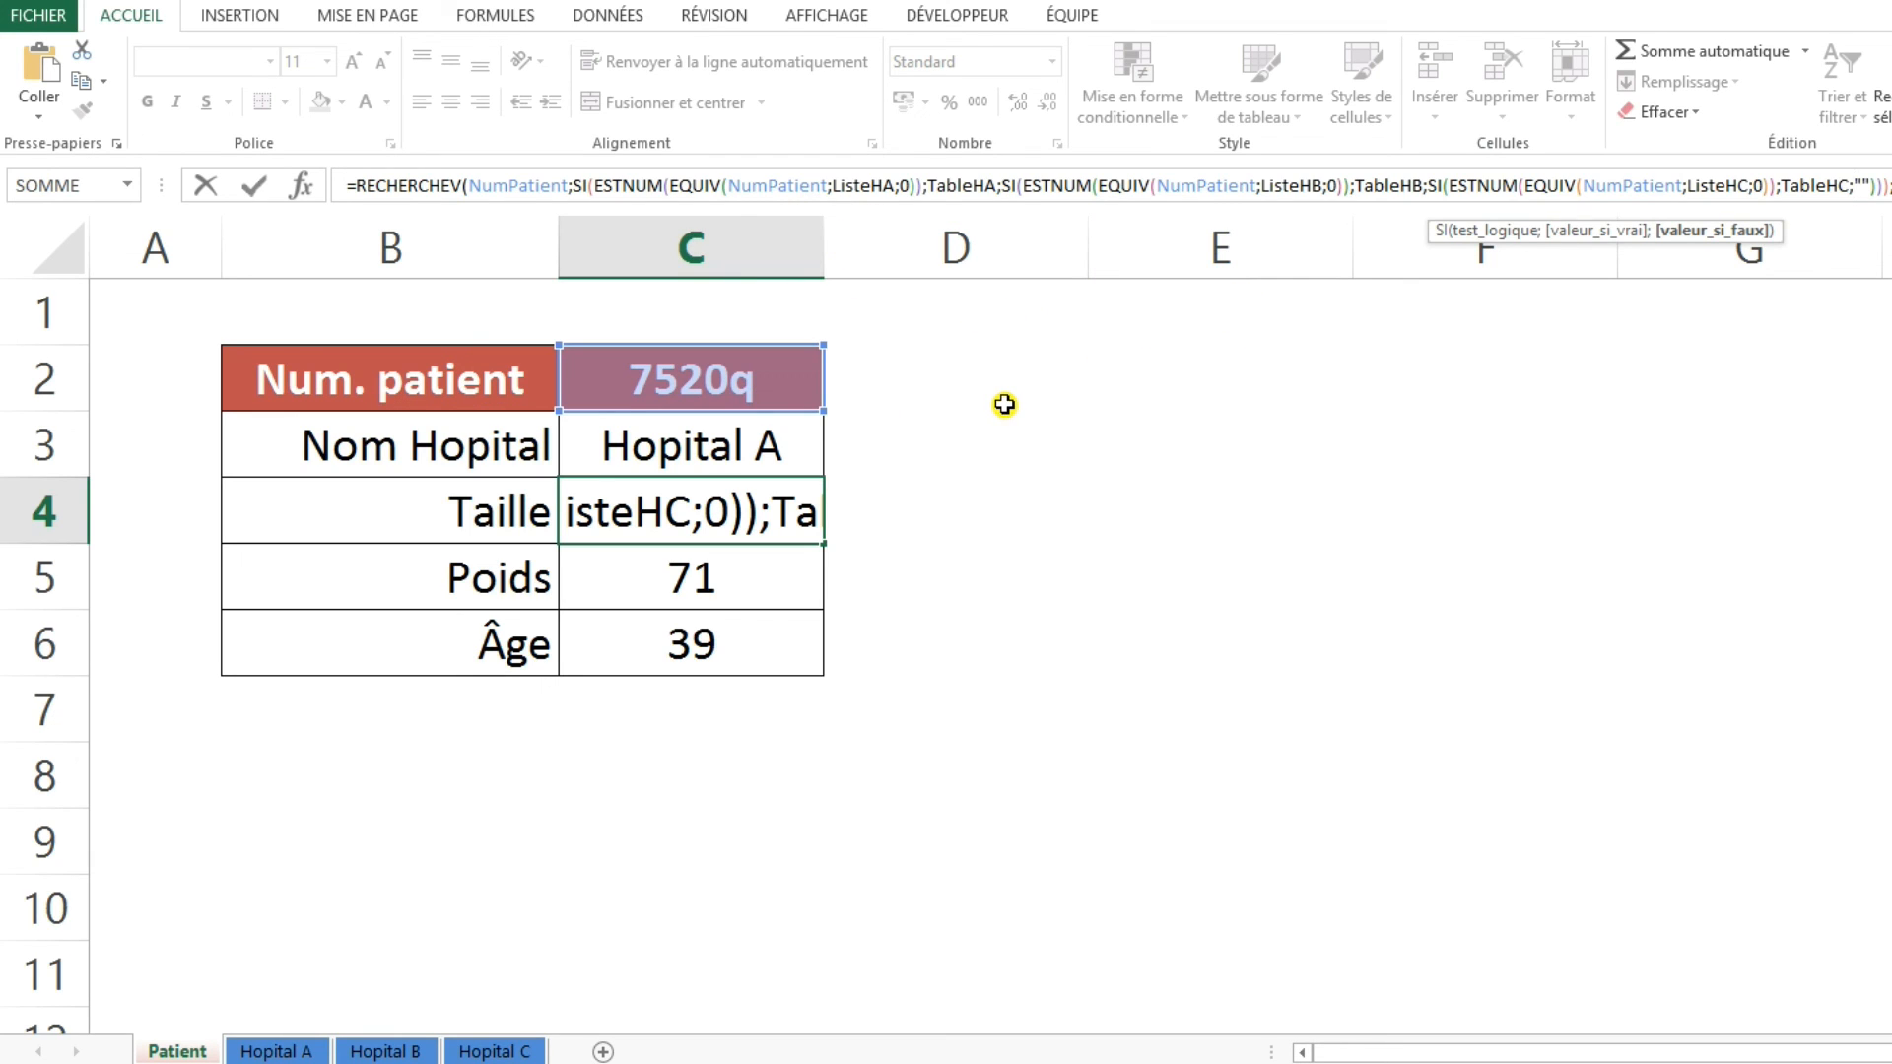
{"action": "left_click", "coordinate": [1856, 189]}
{"action": "key", "text": "Return"}
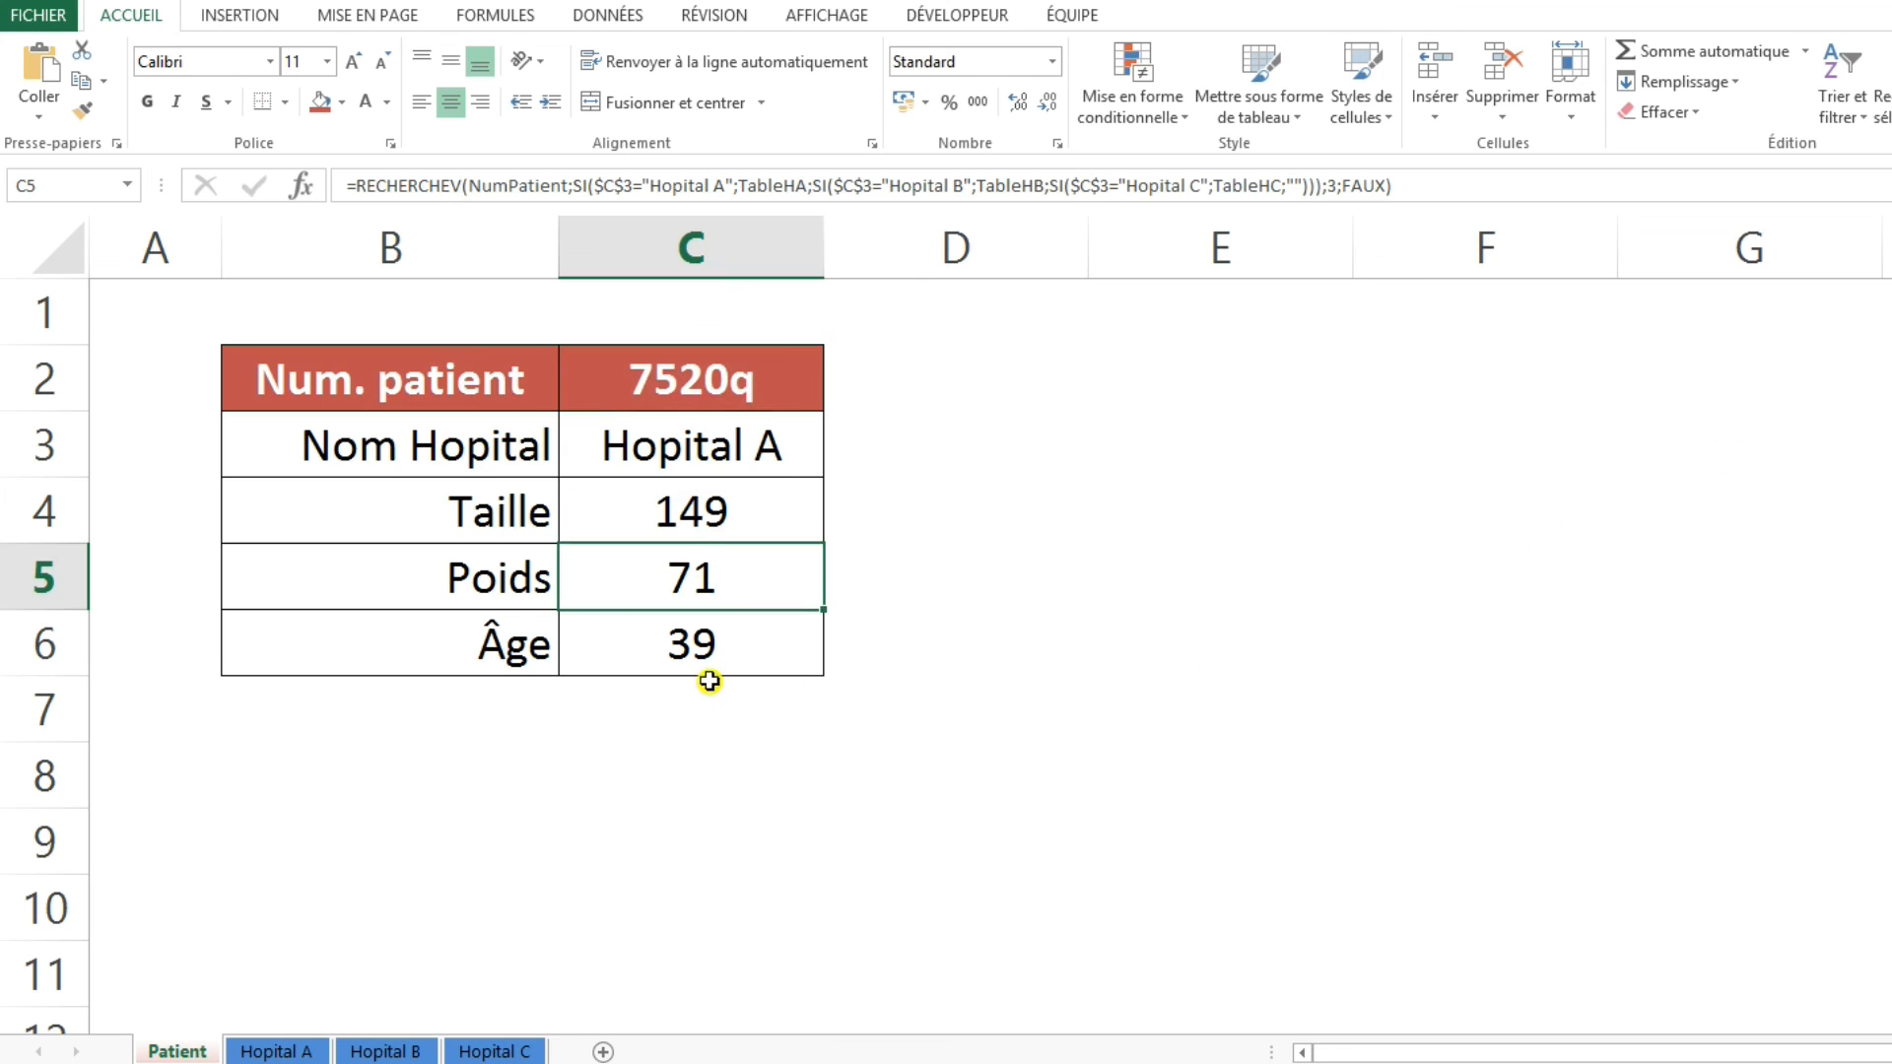
Check the Taille result in C4 against the patient's row on the Hopital A sheet and return to Patient
{"action": "left_click", "coordinate": [687, 524]}
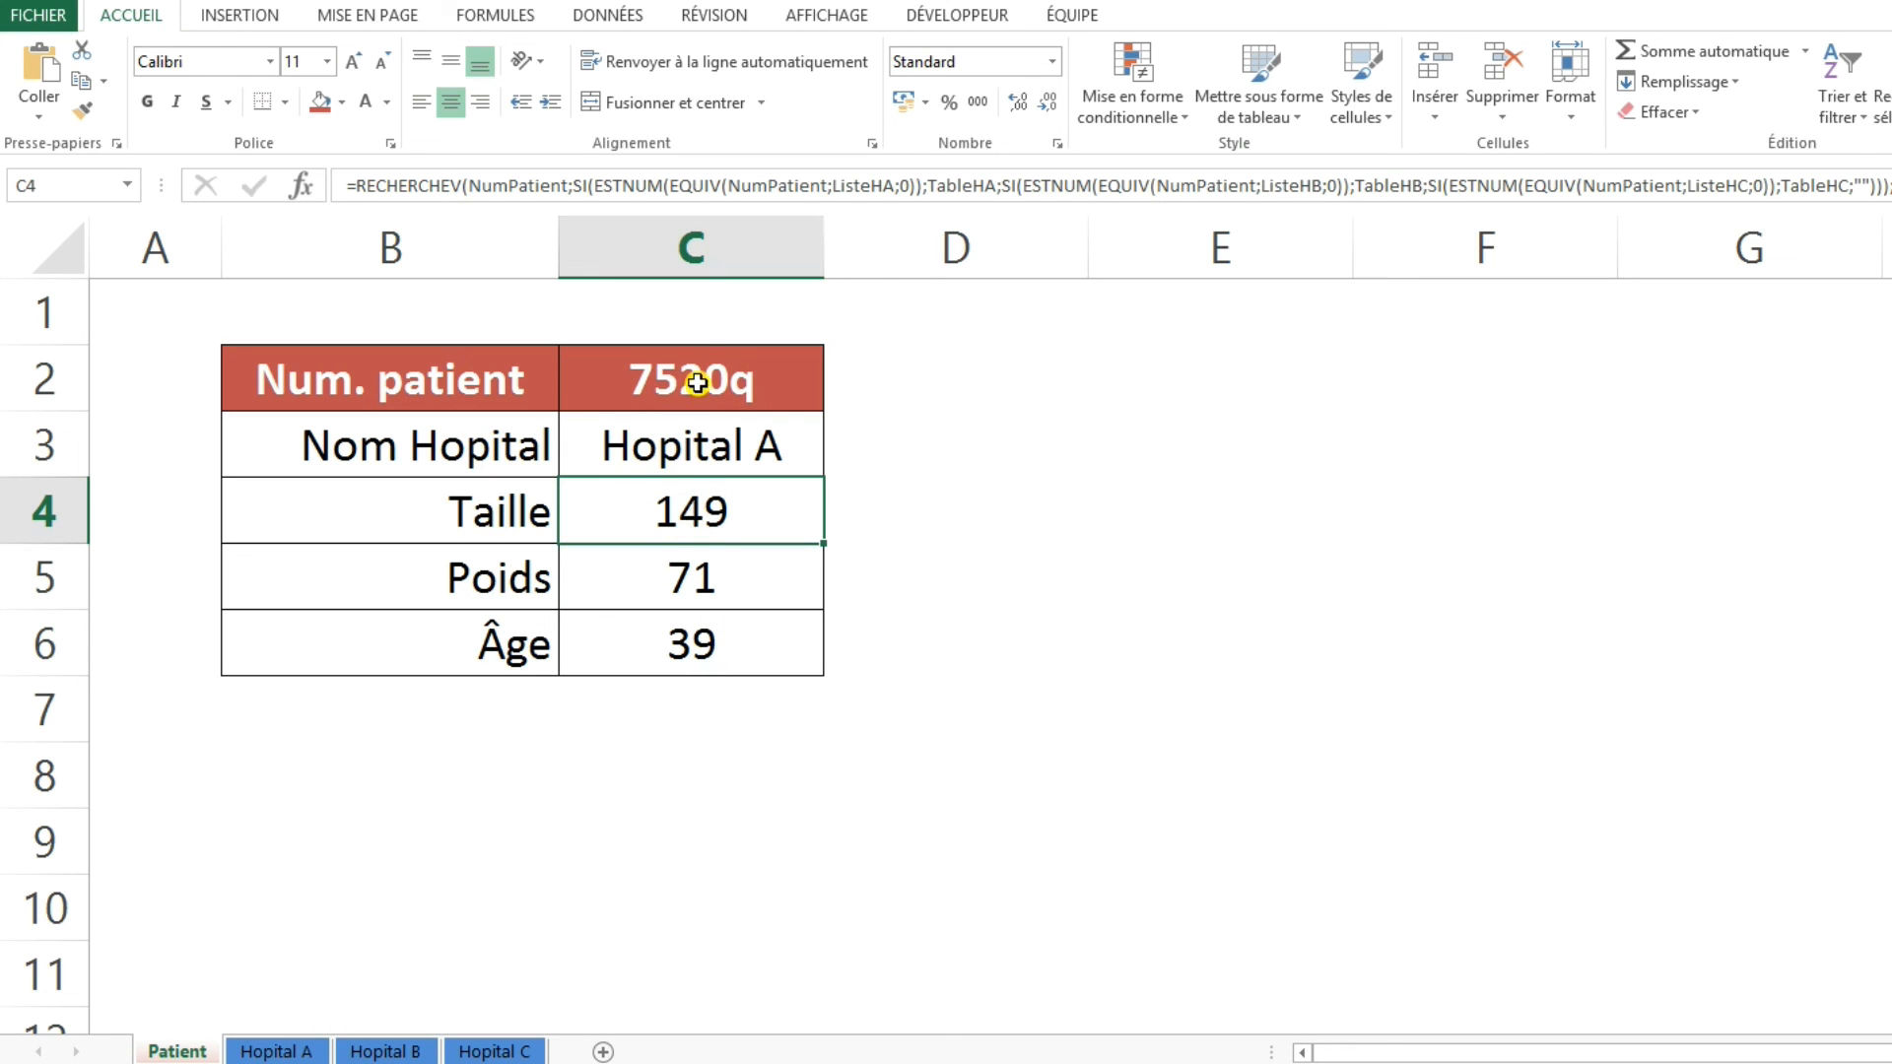
{"action": "left_click", "coordinate": [282, 1051]}
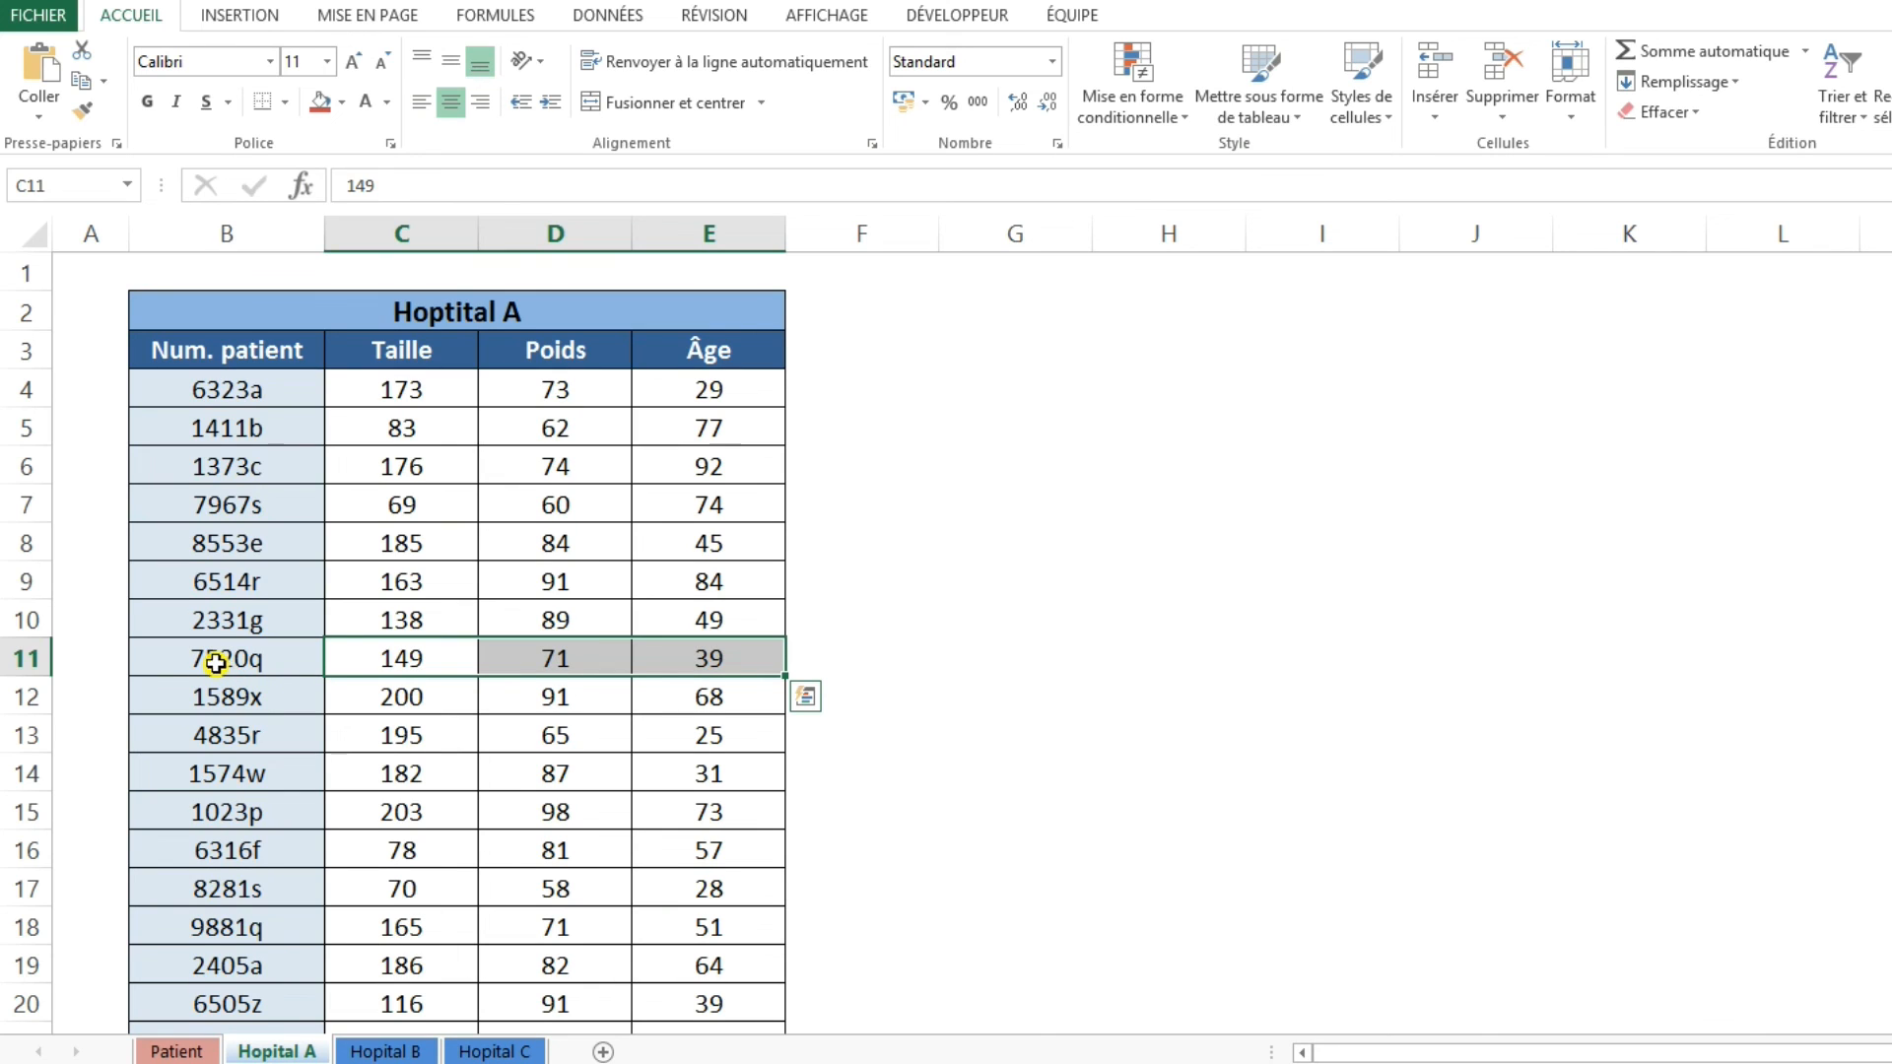
{"action": "left_click", "coordinate": [187, 1051]}
{"action": "left_click", "coordinate": [972, 550]}
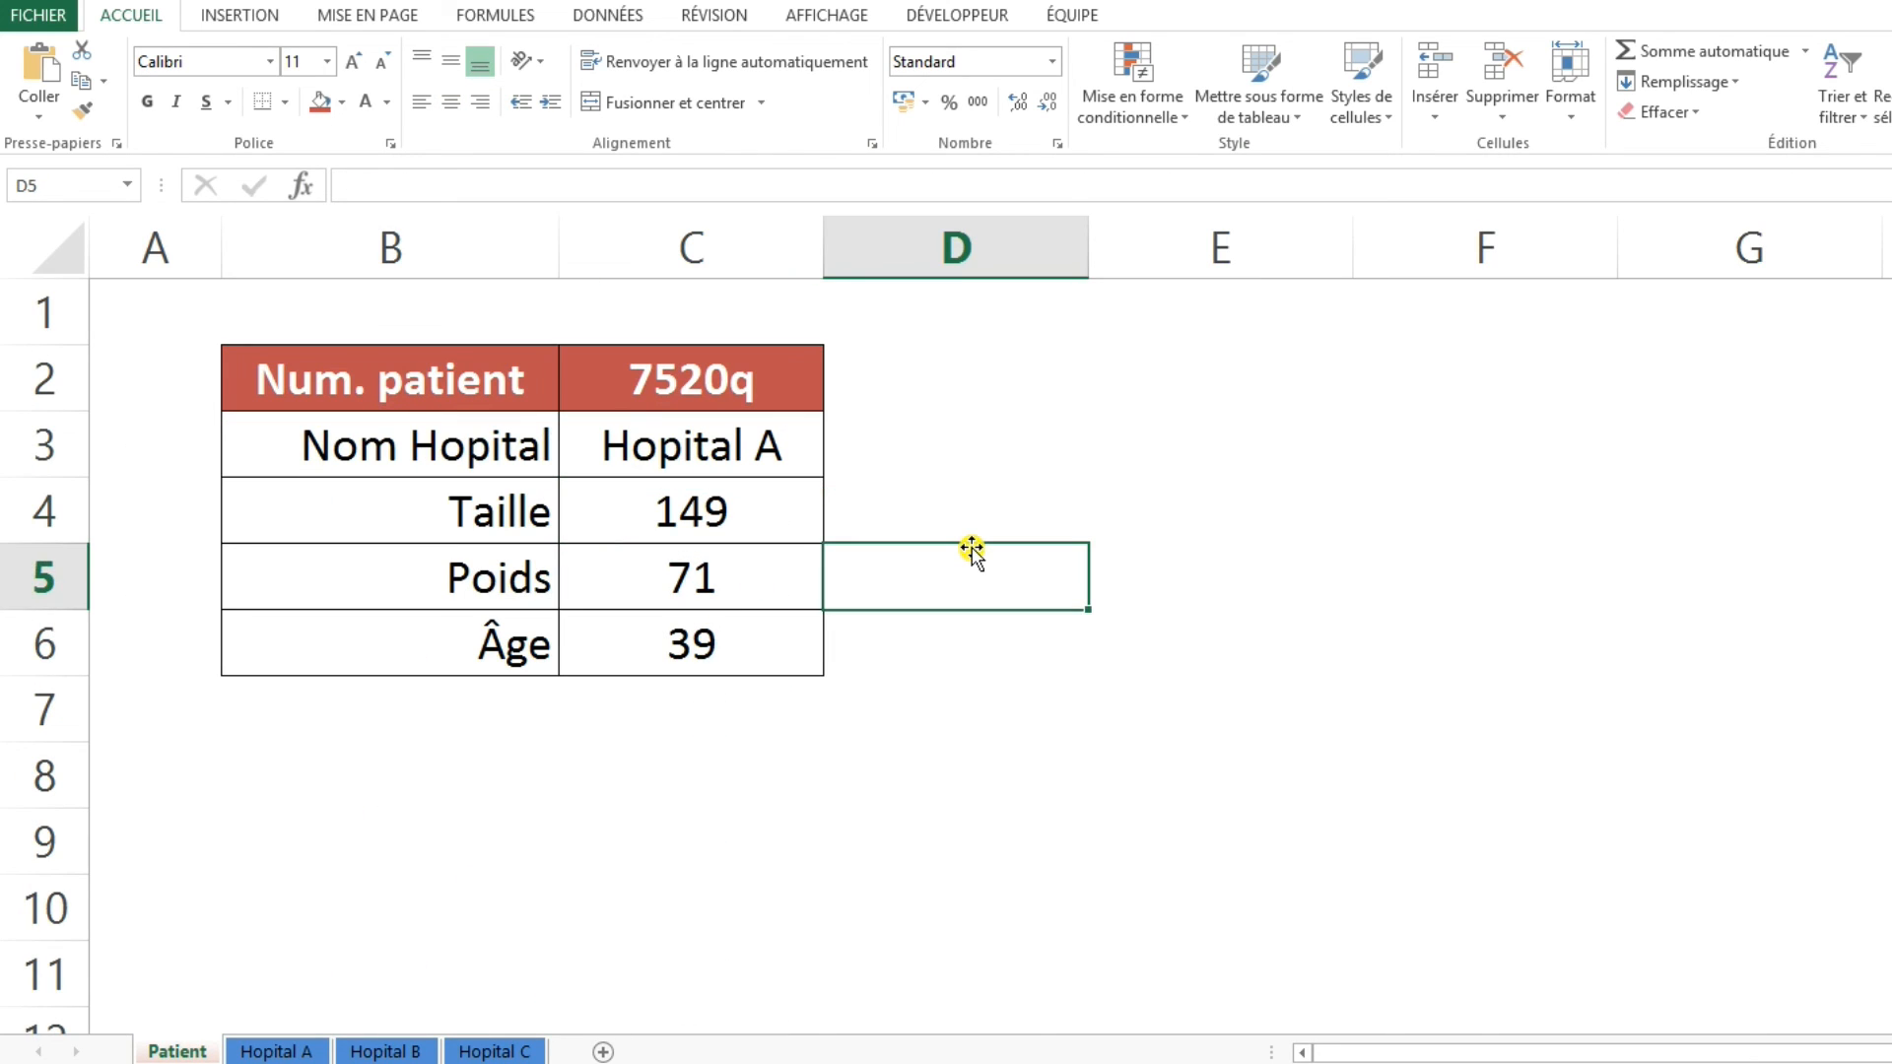
Compare the formulas in C3 to C6 on the Patient sheet
{"action": "key", "text": "Left"}
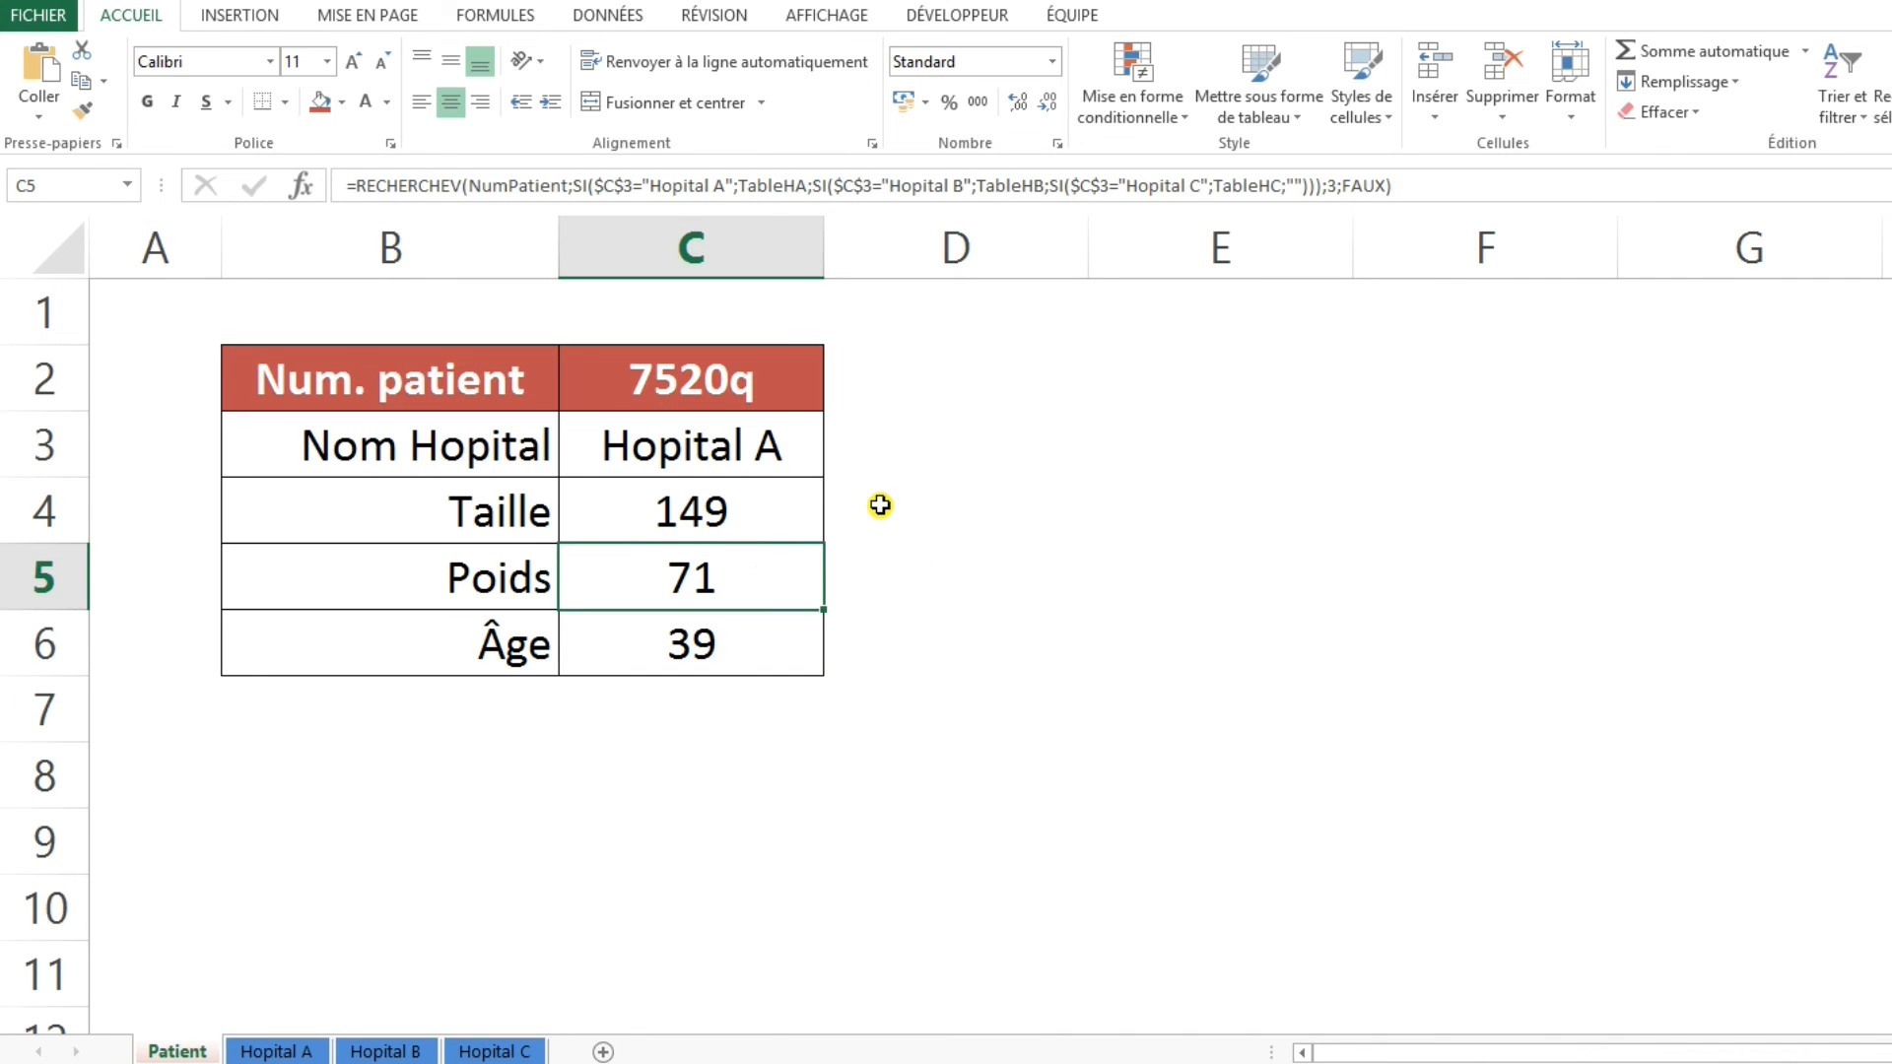
{"action": "key", "text": "Down"}
{"action": "key", "text": "Up"}
{"action": "key", "text": "Up"}
{"action": "key", "text": "Up"}
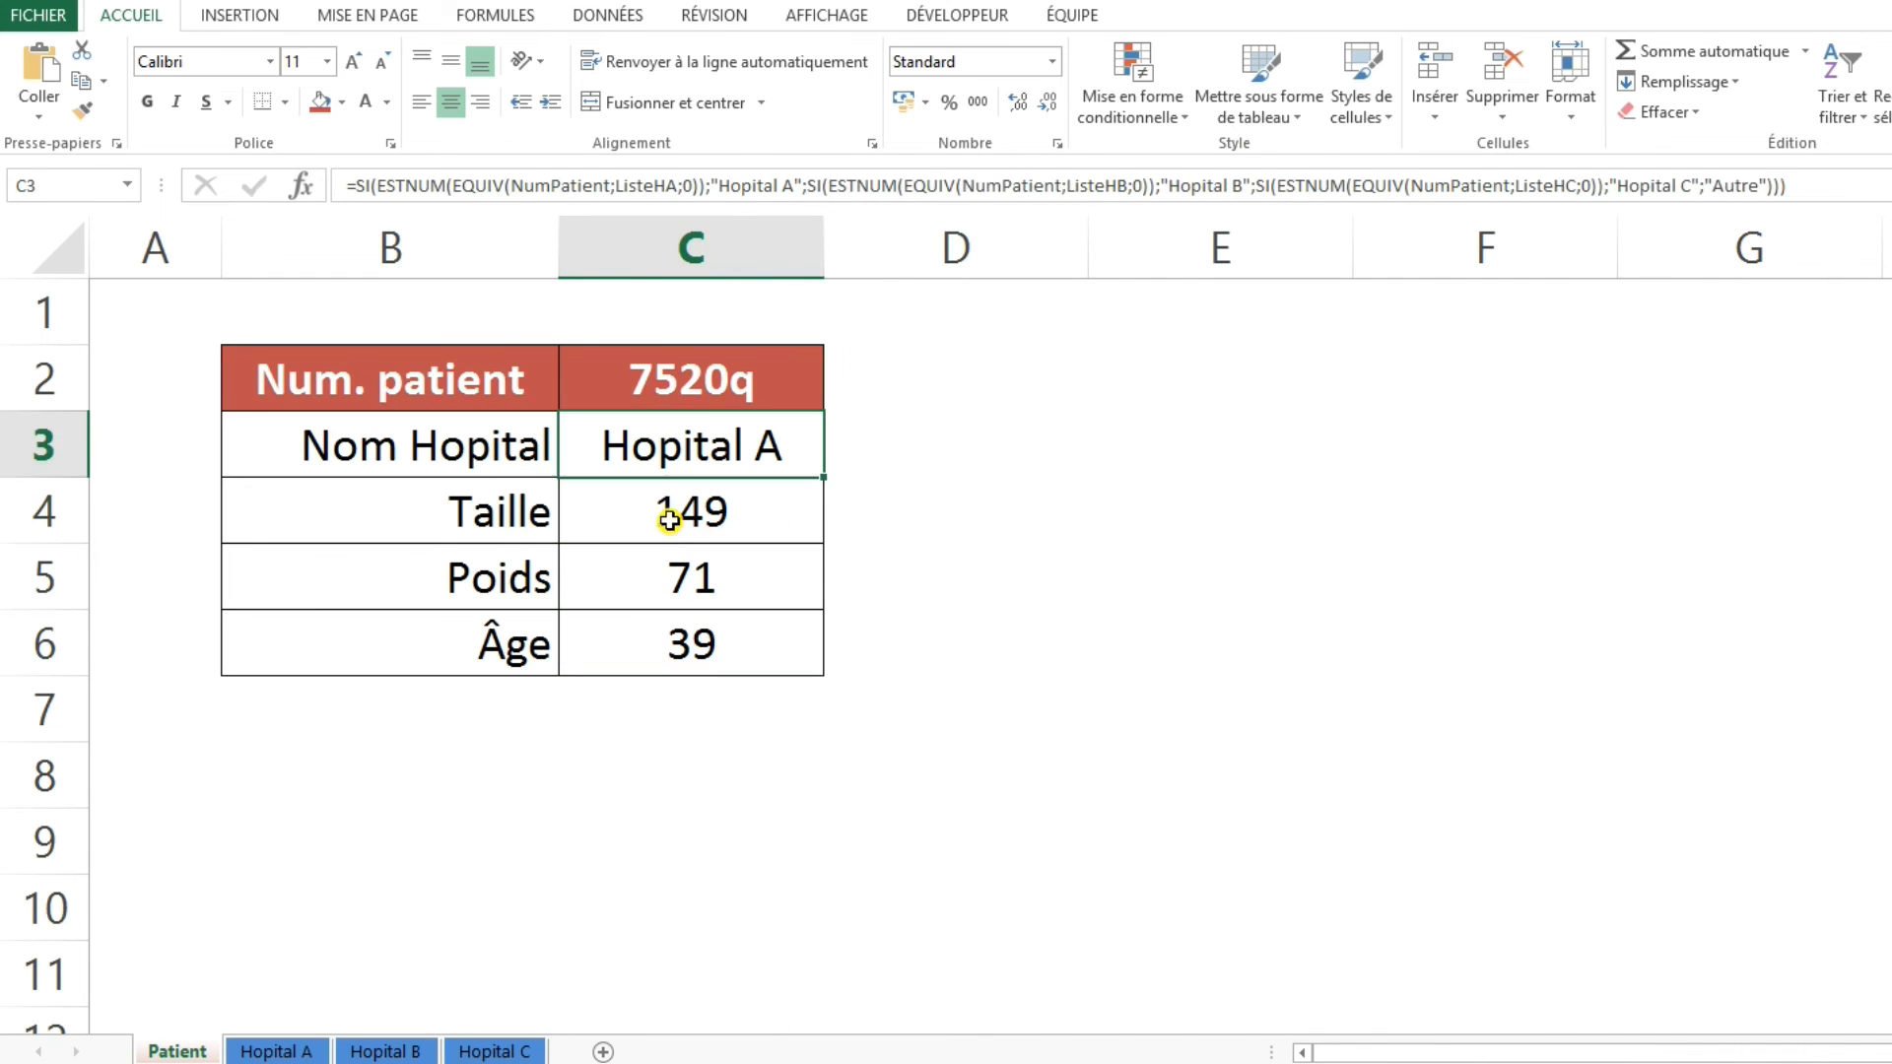
{"action": "key", "text": "Down"}
{"action": "key", "text": "Up"}
{"action": "left_click", "coordinate": [885, 479]}
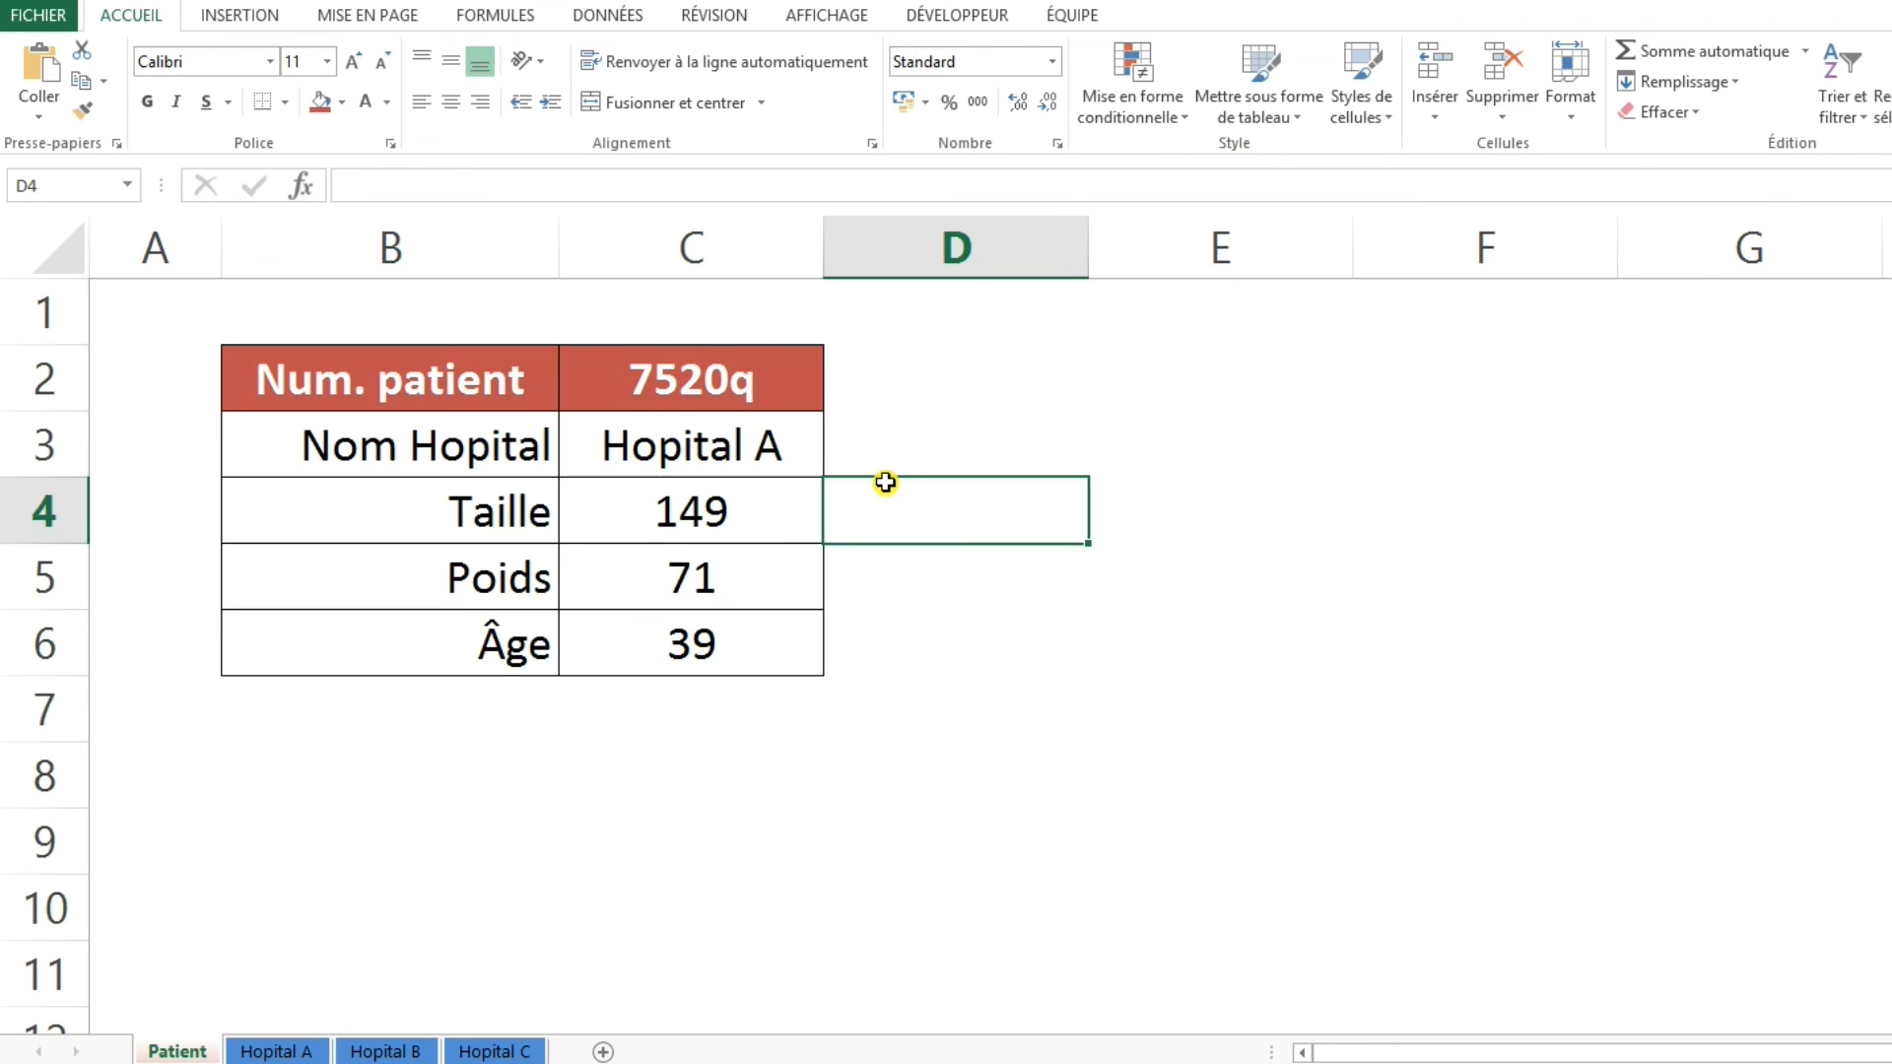